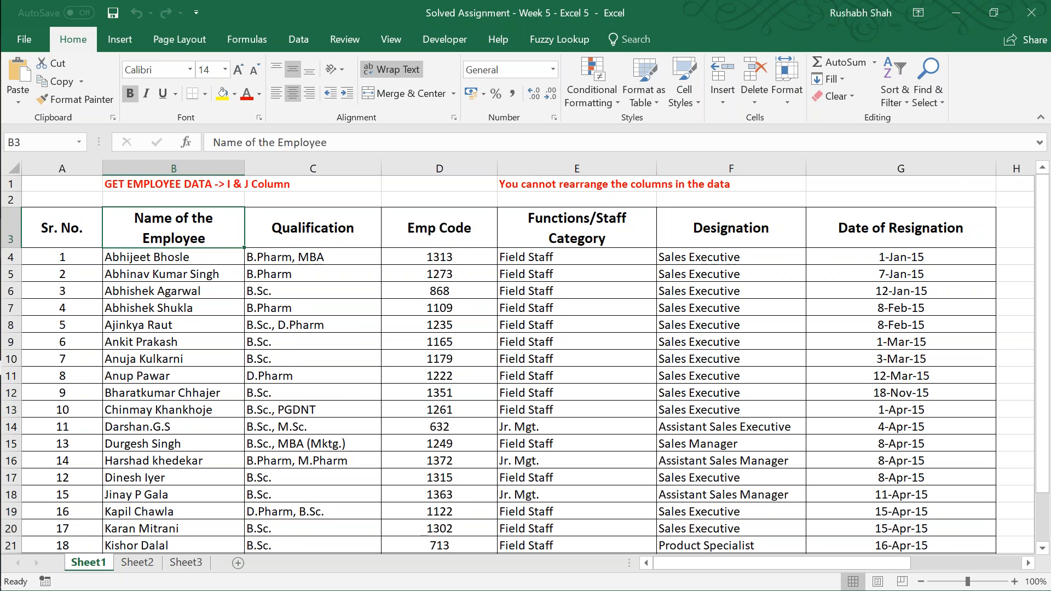
# Step: Examine the employee table on Sheet1 and the lookup block in columns I and J
pyautogui.press('Right')
pyautogui.press('Right')
pyautogui.press('Right')
pyautogui.press('Right')
pyautogui.press('Right')
pyautogui.press('Right')
pyautogui.press('Right')
pyautogui.press('Right')
pyautogui.press('Right')
pyautogui.press('Right')
pyautogui.press('Right')
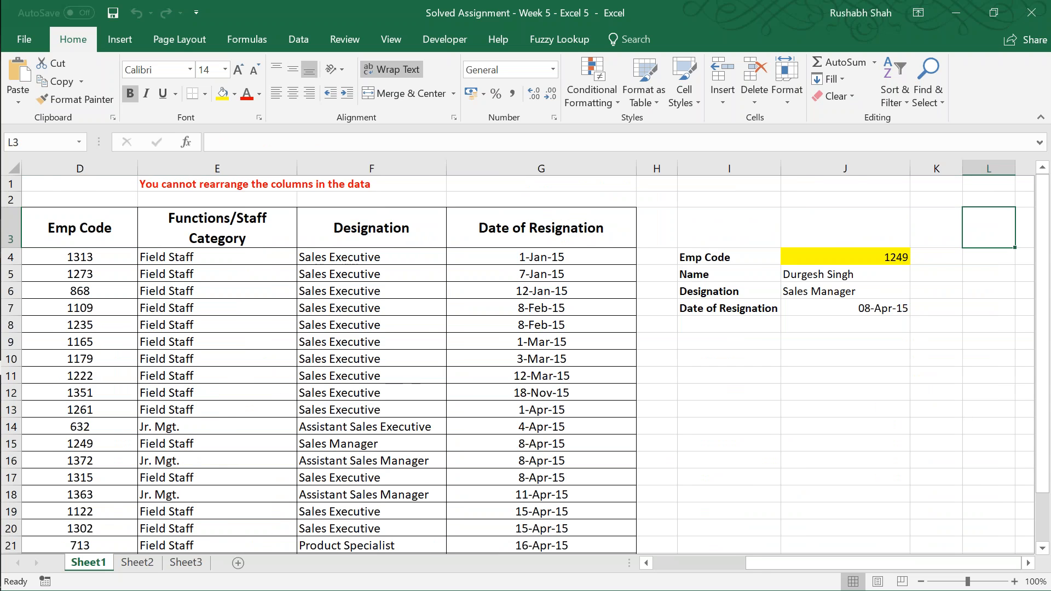
pyautogui.press('Right')
pyautogui.press('Right')
pyautogui.press('Left')
pyautogui.press('Left')
pyautogui.press('Left')
pyautogui.press('Left')
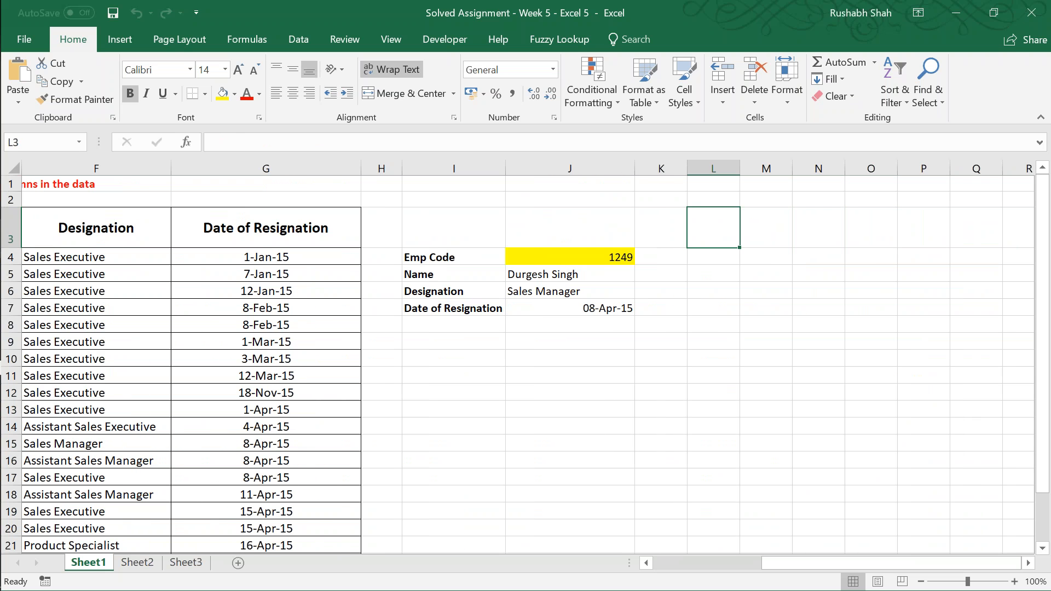
pyautogui.press('Down')
pyautogui.press('Left')
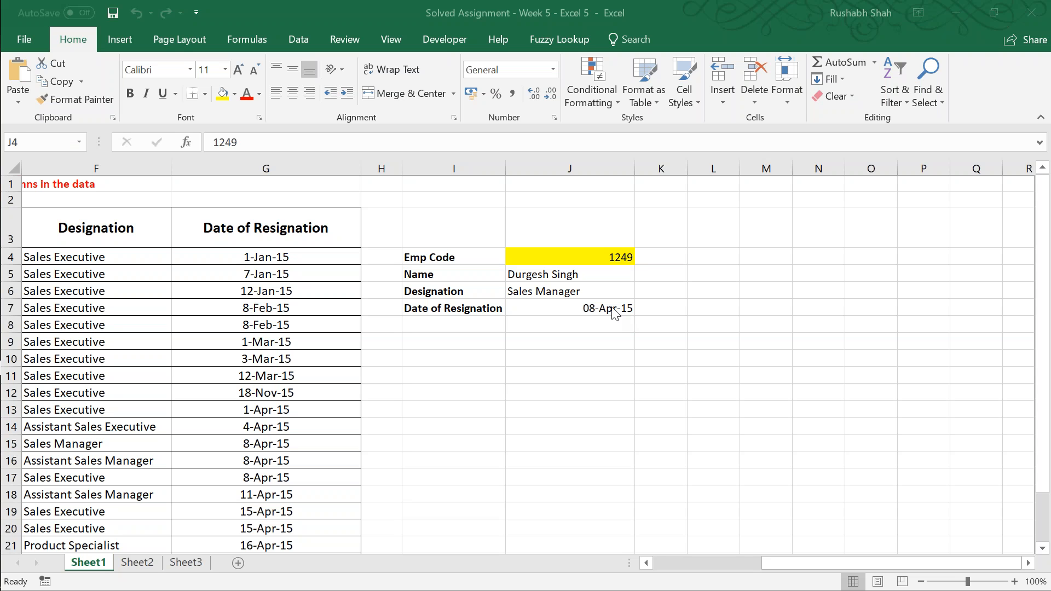
# Step: In the INDEX formula in J5, replace the fixed column number 2 with a nested MATCH function
pyautogui.click(599, 274)
pyautogui.press('F2')
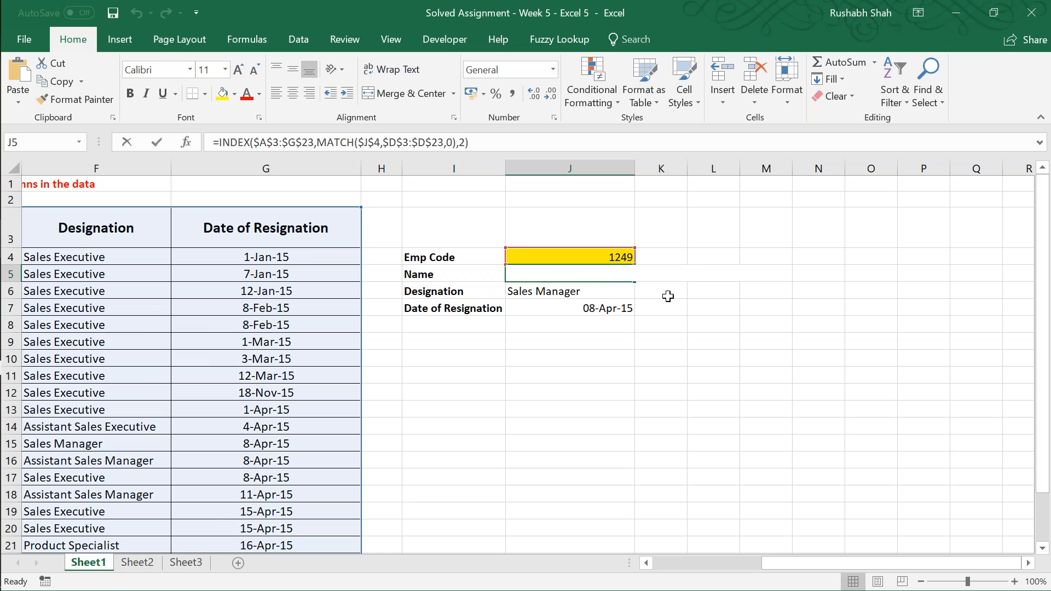
pyautogui.press('F2')
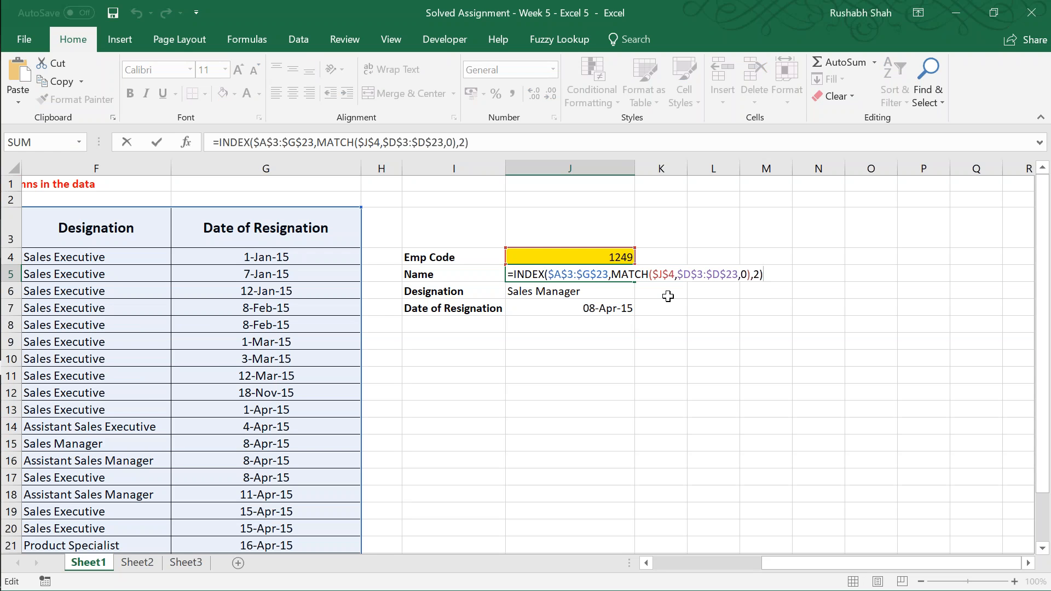
pyautogui.press('Left')
pyautogui.hotkey('shift', 'Left')
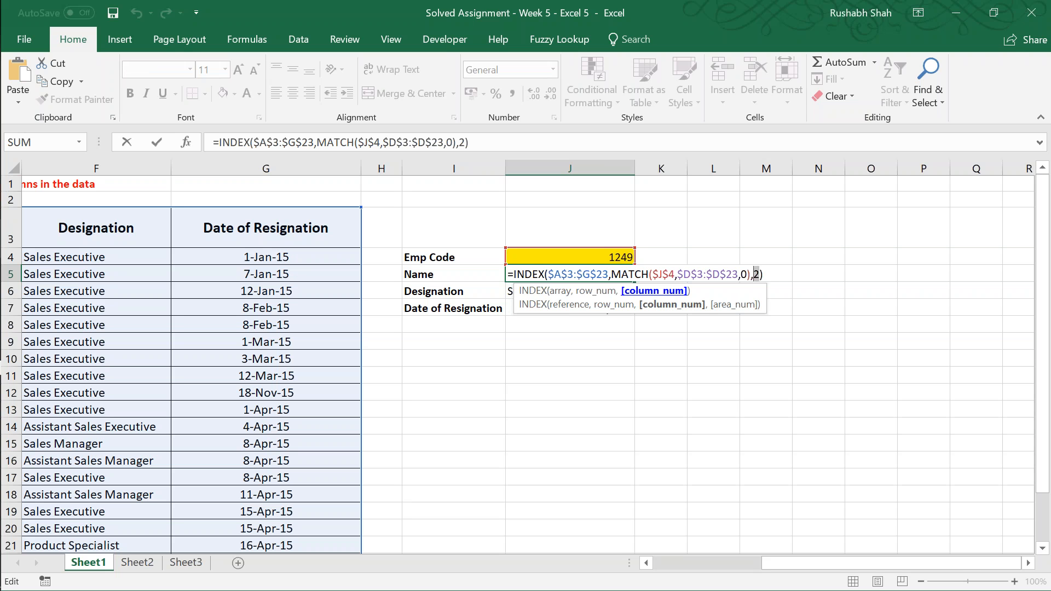
pyautogui.write('ma')
pyautogui.press('Tab')
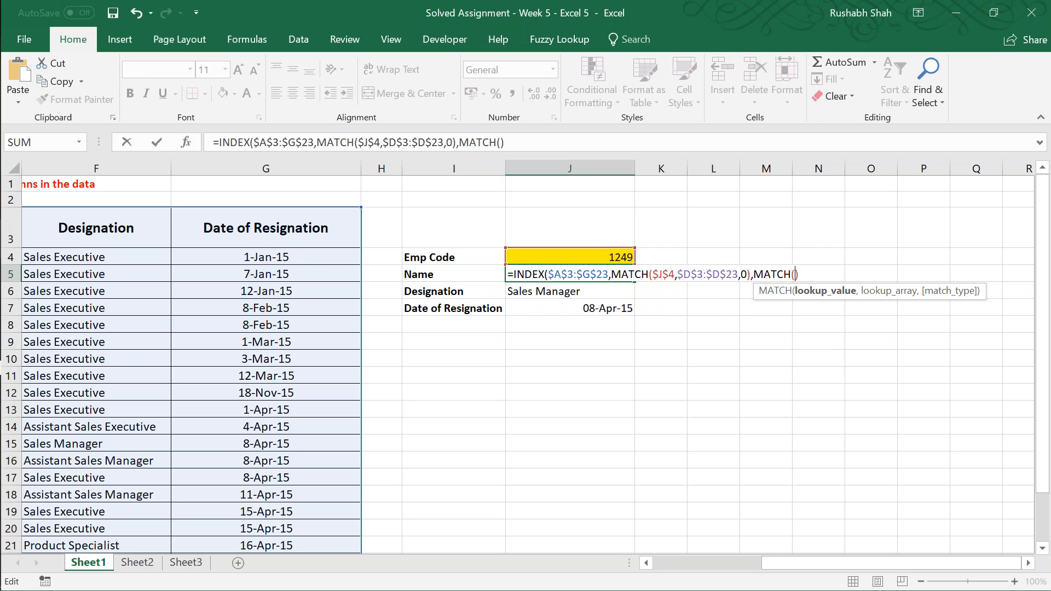
# Step: Complete the second MATCH in J5 with lookup value I5, header range A3:G3 and match type 0
pyautogui.press('F2')
pyautogui.press('Left')
pyautogui.write(',')
pyautogui.press('Up')
pyautogui.press('Left')
pyautogui.press('Left')
pyautogui.press('Up')
pyautogui.press('Left')
pyautogui.press('Left')
pyautogui.press('Right')
pyautogui.hotkey('ctrl', 'shift', 'Left')
pyautogui.write(',0)')
pyautogui.press('Return')
# Step: Check the J5 formula and compare the label in I5 with the table's column headers in row 3
pyautogui.press('Up')
pyautogui.press('Right')
pyautogui.press('Right')
pyautogui.press('Right')
pyautogui.press('Right')
pyautogui.press('Right')
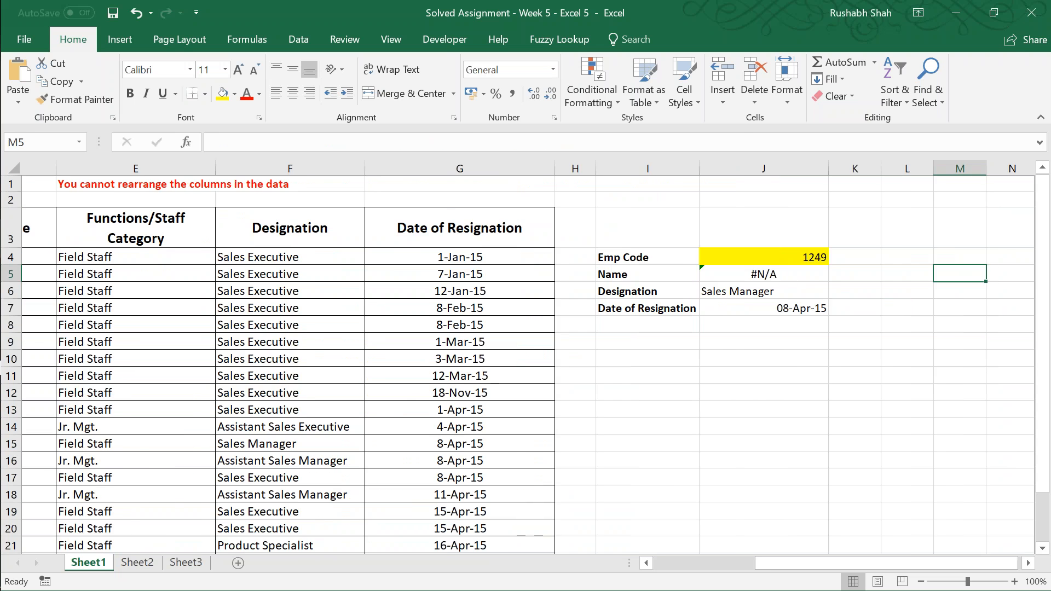
pyautogui.press('Down')
pyautogui.press('Left')
pyautogui.press('Left')
pyautogui.press('Left')
pyautogui.press('Left')
pyautogui.press('Up')
pyautogui.press('Left')
pyautogui.press('F2')
pyautogui.press('Escape')
pyautogui.press('Left')
pyautogui.press('Left')
pyautogui.press('Left')
pyautogui.press('Left')
pyautogui.press('Left')
pyautogui.press('Left')
pyautogui.press('Left')
pyautogui.press('Left')
pyautogui.press('Left')
pyautogui.press('Right')
pyautogui.press('Up')
pyautogui.press('Up')
pyautogui.press('Right')
pyautogui.press('Right')
pyautogui.press('Right')
pyautogui.press('Right')
pyautogui.press('Right')
pyautogui.press('Right')
pyautogui.press('Right')
pyautogui.press('Right')
pyautogui.press('Right')
pyautogui.press('Right')
pyautogui.press('Right')
pyautogui.press('Right')
pyautogui.press('Right')
pyautogui.press('Right')
pyautogui.press('Down')
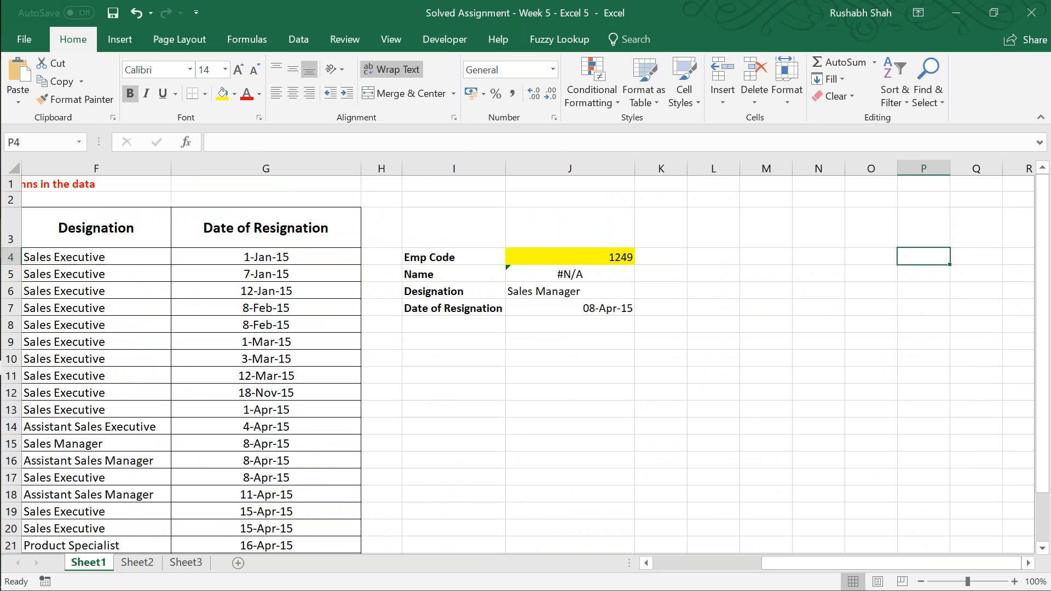
# Step: Change the label in I5 to "Name of the Employee"
pyautogui.press('Left')
pyautogui.press('Left')
pyautogui.press('Left')
pyautogui.press('Left')
pyautogui.press('Left')
pyautogui.press('Down')
pyautogui.press('Left')
pyautogui.press('Left')
pyautogui.press('F2')
pyautogui.write('of the E')
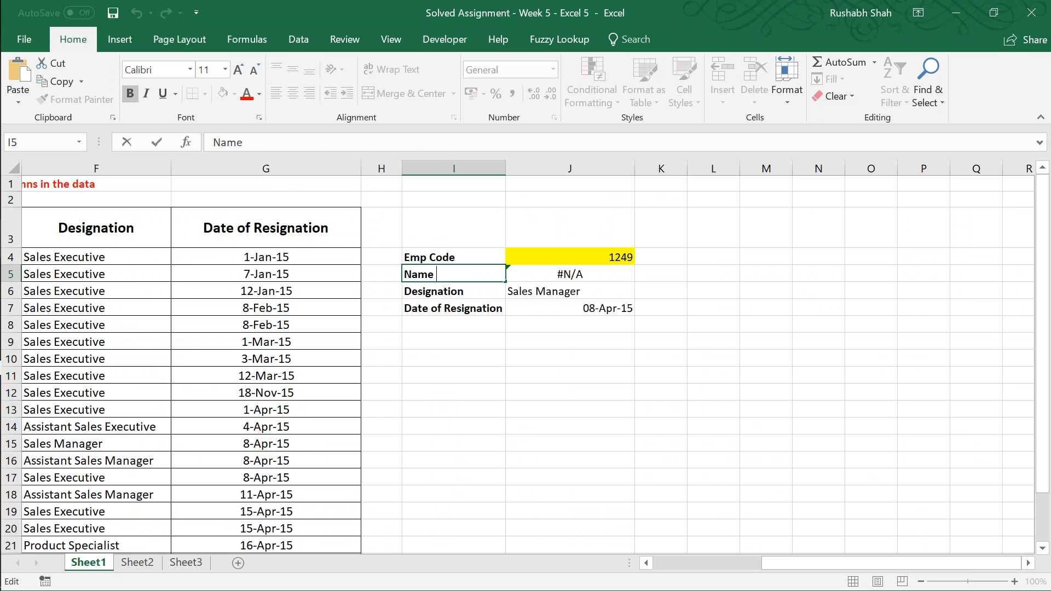
pyautogui.write('mployee')
pyautogui.press('Return')
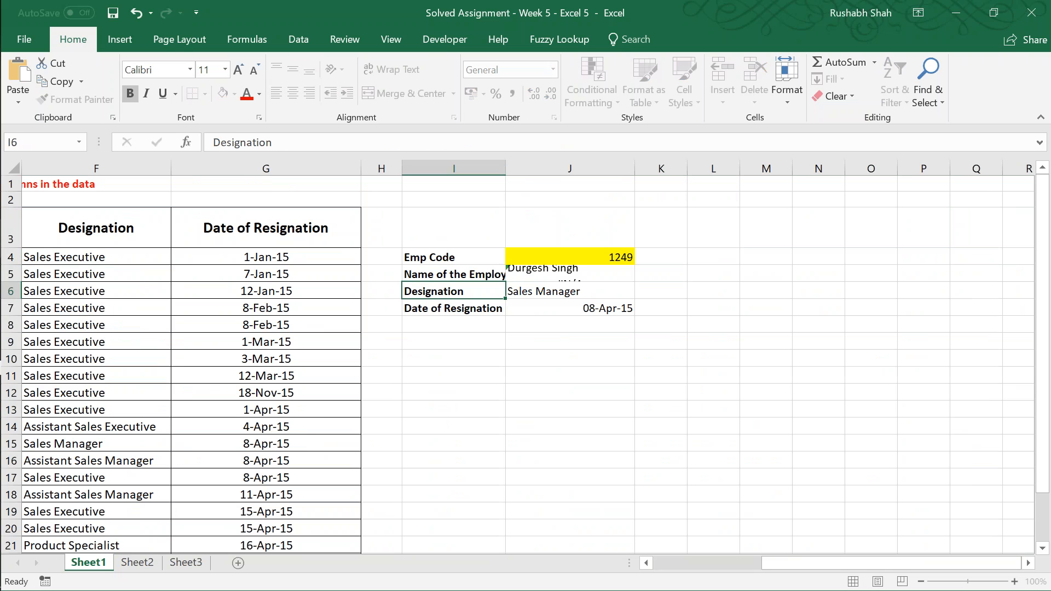
# Step: Autofit the width of column I to the label in I5
pyautogui.press('Up')
pyautogui.hotkey('alt', 'o')
pyautogui.press('c')
pyautogui.press('a')
pyautogui.press('Right')
pyautogui.press('F2')
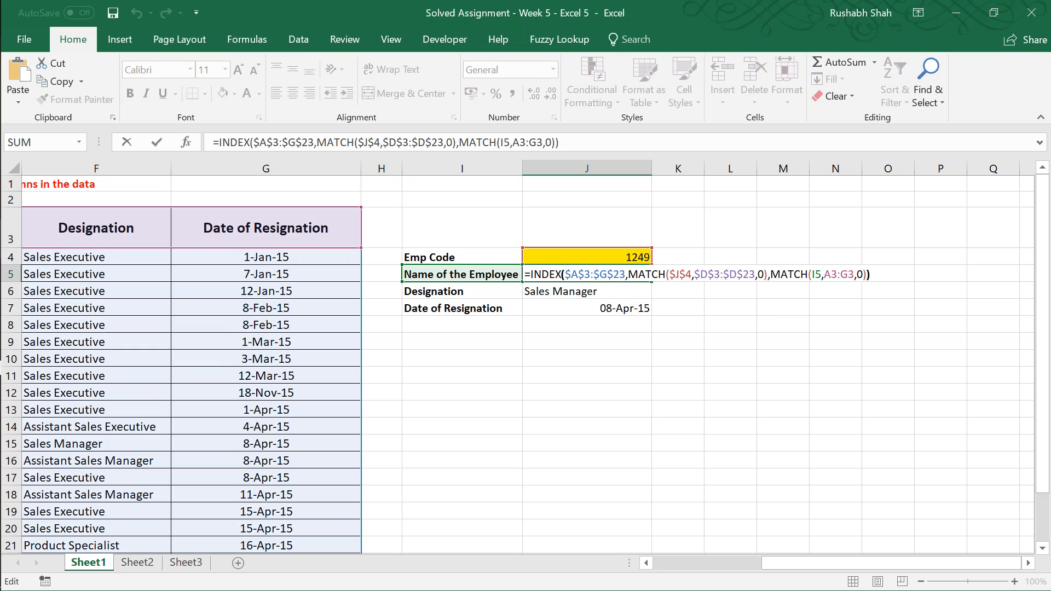
pyautogui.press('Left')
pyautogui.press('Left')
pyautogui.press('Left')
pyautogui.press('Tab')
pyautogui.press('Right')
pyautogui.press('Right')
pyautogui.press('Right')
pyautogui.press('Right')
pyautogui.press('Right')
pyautogui.press('Right')
pyautogui.press('Left')
pyautogui.press('Left')
pyautogui.press('Left')
pyautogui.press('Left')
pyautogui.press('Left')
pyautogui.press('Left')
pyautogui.press('Left')
pyautogui.press('F3')
pyautogui.press('Escape')
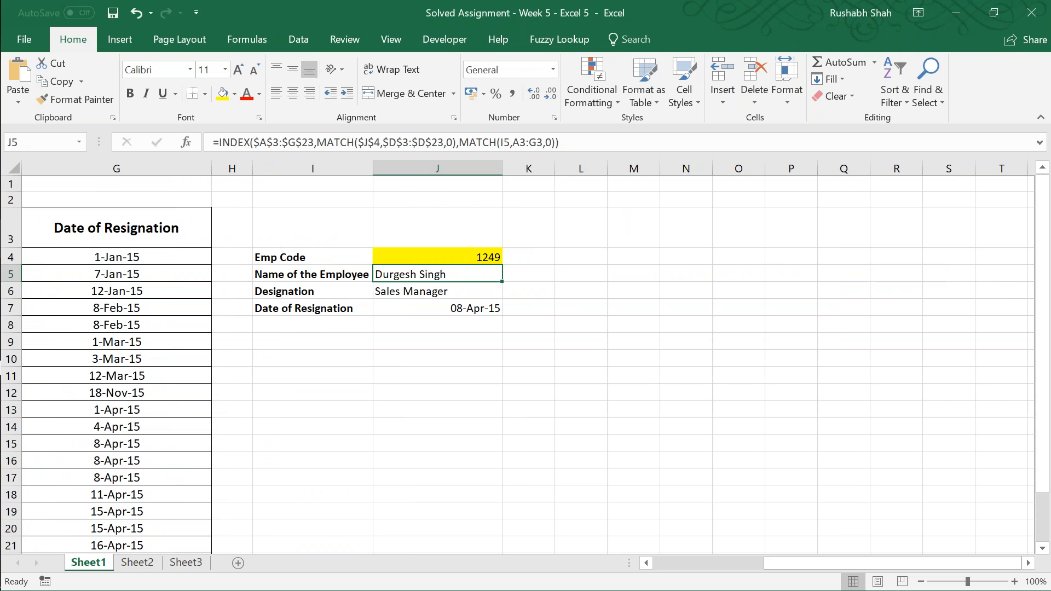
# Step: Make the header range in J5's second MATCH absolute as $A$3:$G$3
pyautogui.press('F2')
pyautogui.press('Left')
pyautogui.press('Left')
pyautogui.press('Left')
pyautogui.press('Left')
pyautogui.press('Left')
pyautogui.press('Left')
pyautogui.write('$')
pyautogui.press('Right')
pyautogui.write('$')
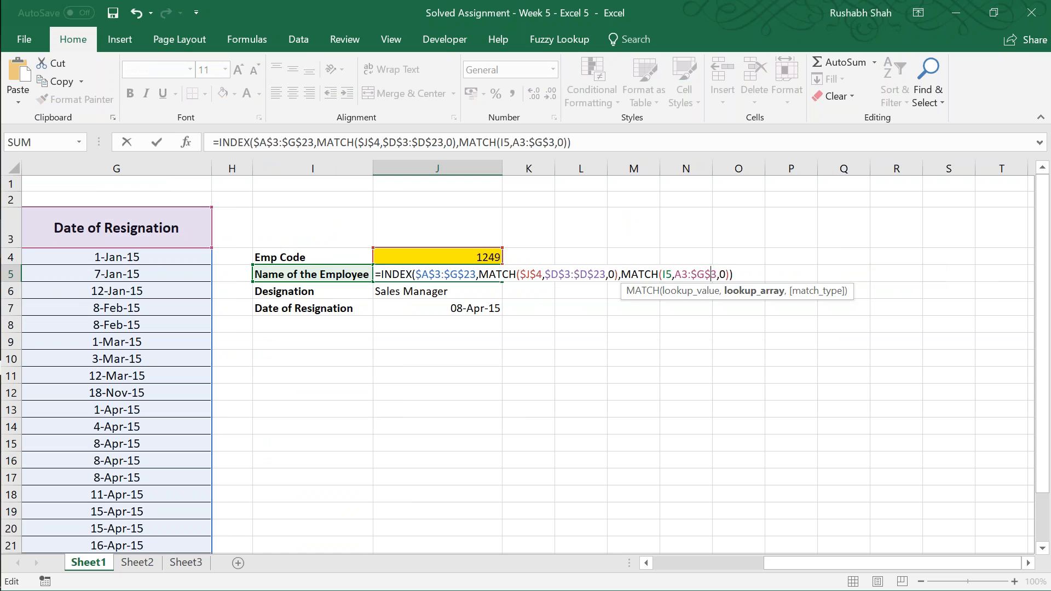
pyautogui.press('Left')
pyautogui.press('F4')
pyautogui.hotkey('ctrl', 'Return')
# Step: Copy the J5 formula into J6 and J7, and apply the date format to J7
pyautogui.hotkey('ctrl', 'c')
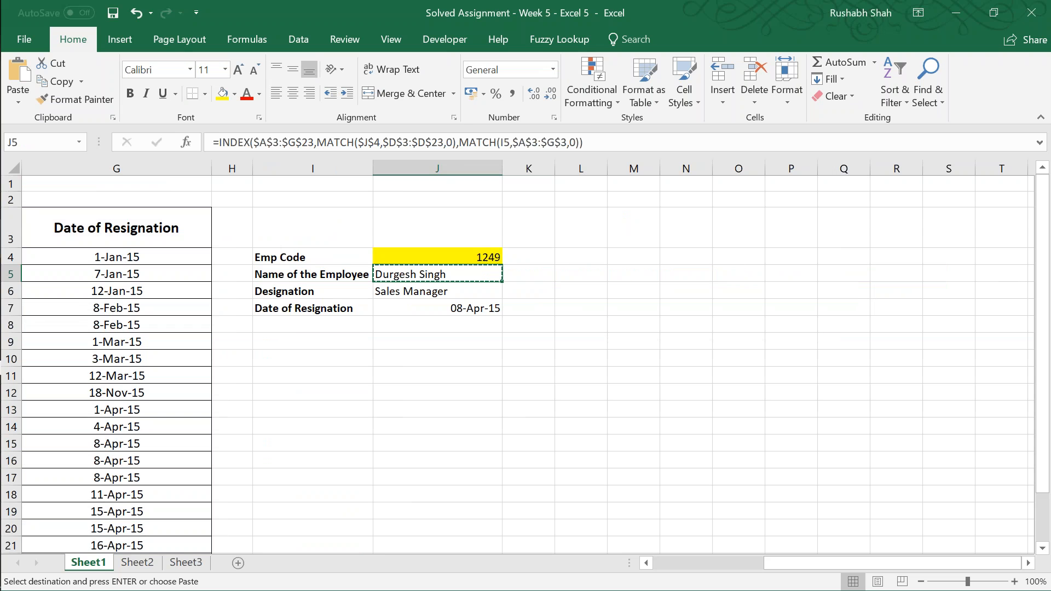
pyautogui.press('Down')
pyautogui.hotkey('ctrl', 'v')
pyautogui.press('Down')
pyautogui.press('Return')
pyautogui.hotkey('ctrl', 'shift', '3')
pyautogui.press('Up')
pyautogui.press('Up')
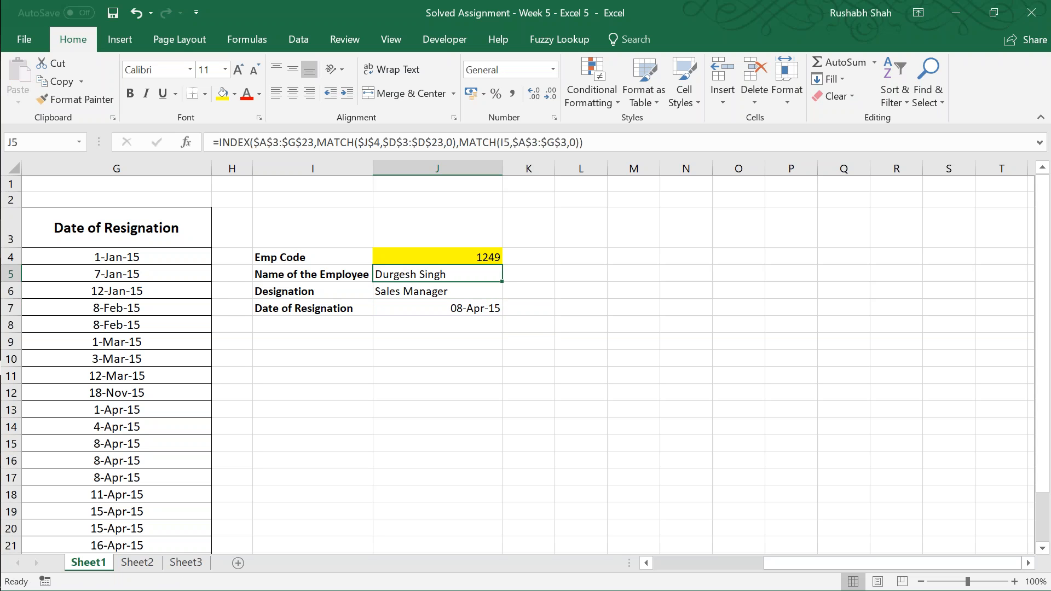
# Step: Review the INDEX and MATCH formula in J5 and inspect the lookup block at a larger zoom
pyautogui.press('F2')
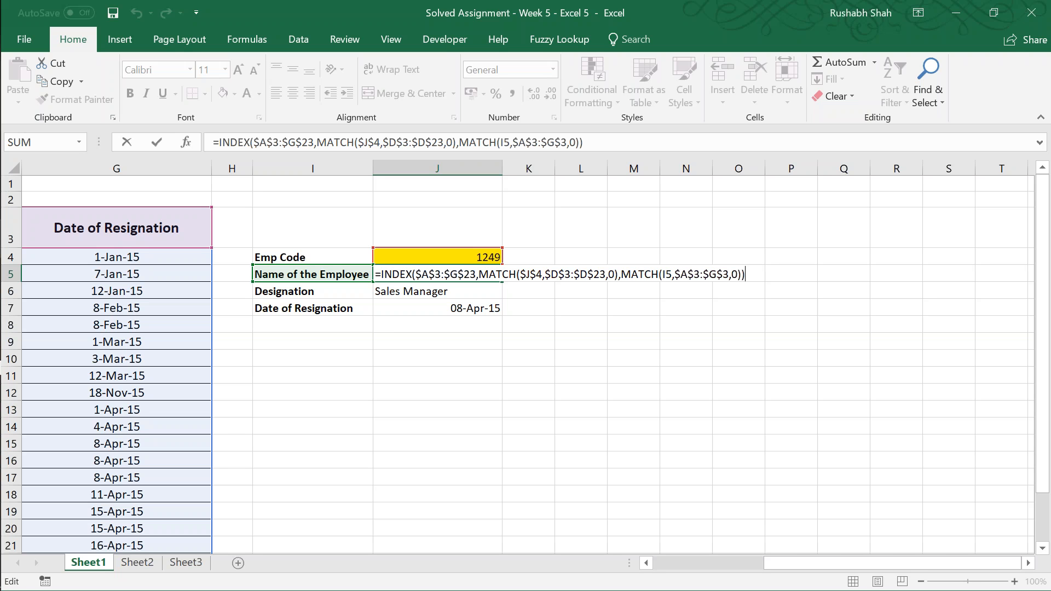
pyautogui.press('Return')
pyautogui.press('Up')
pyautogui.keyDown('ctrl'); pyautogui.scroll(1, 457, 326); pyautogui.keyUp('ctrl')
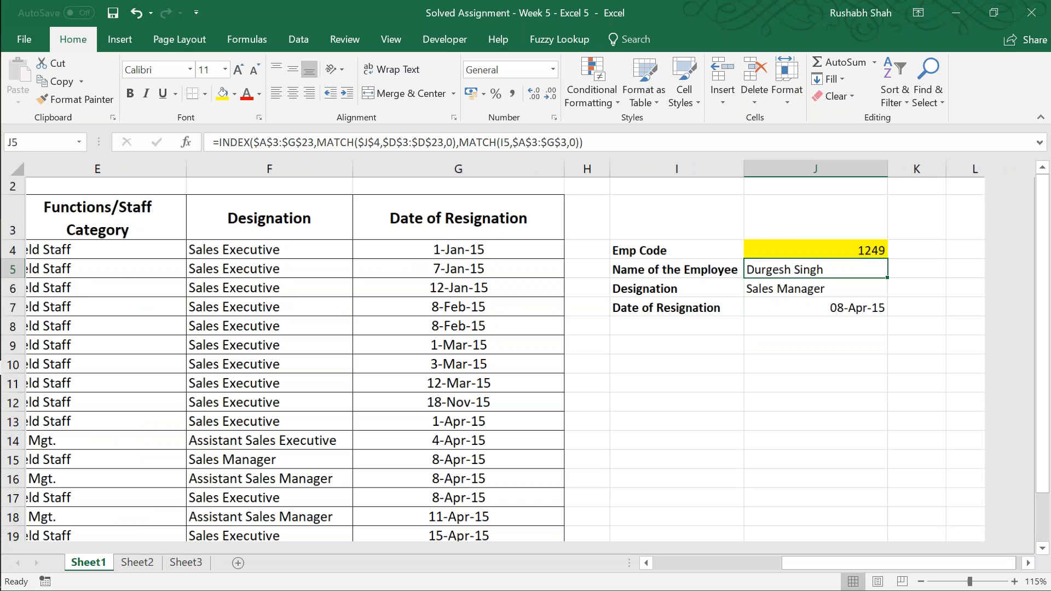
pyautogui.keyDown('ctrl'); pyautogui.scroll(2, 525, 356); pyautogui.keyUp('ctrl')
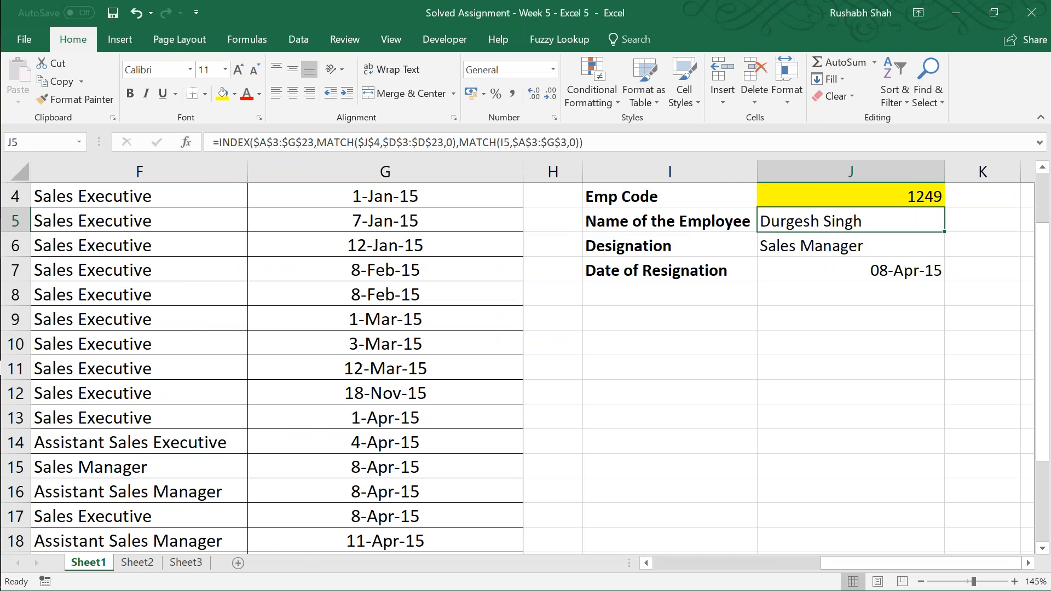
pyautogui.press('Right')
pyautogui.press('Right')
pyautogui.press('Up')
pyautogui.press('Right')
pyautogui.press('Right')
# Step: Save the workbook and inspect the cell references in the J5 formula
pyautogui.press('Right')
pyautogui.press('Left')
pyautogui.press('Left')
pyautogui.press('Left')
pyautogui.press('Left')
pyautogui.press('Left')
pyautogui.press('Left')
pyautogui.press('Left')
pyautogui.press('Left')
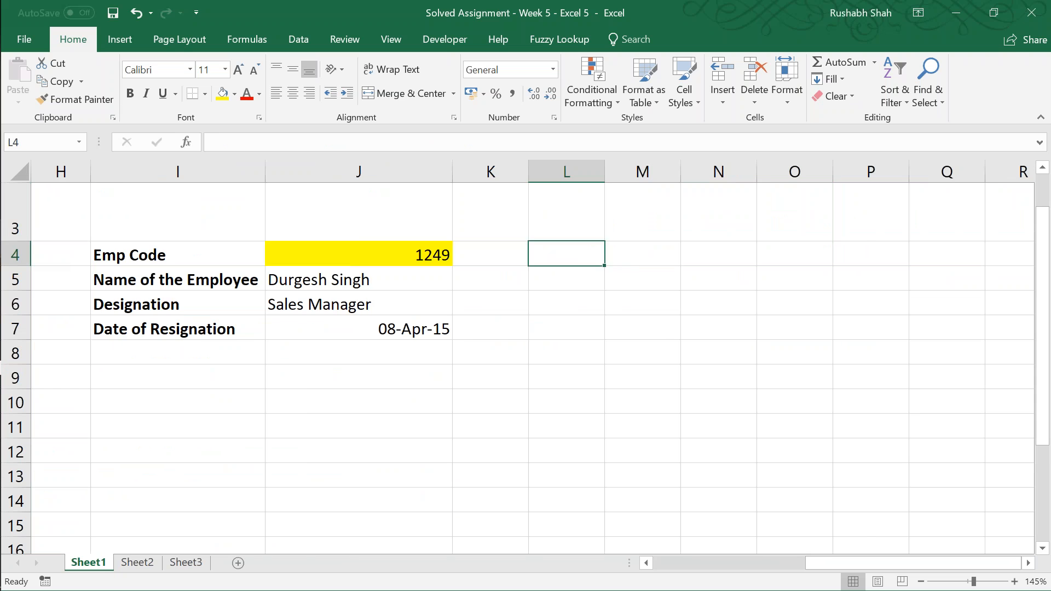
pyautogui.press('Down')
pyautogui.press('Right')
pyautogui.press('Right')
pyautogui.press('Right')
pyautogui.hotkey('ctrl', 's')
pyautogui.press('F2')
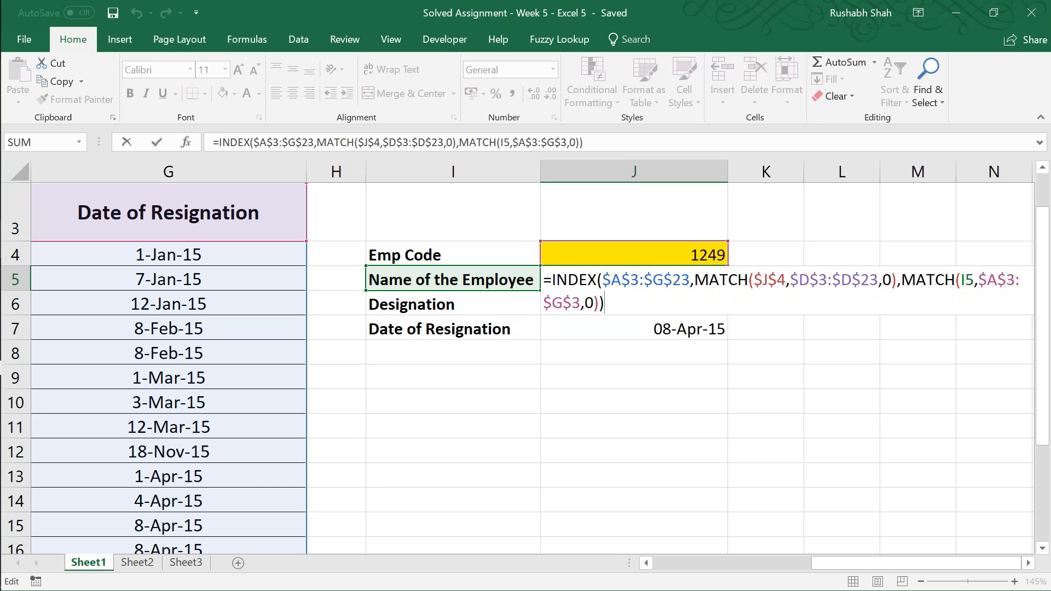
pyautogui.hotkey('ctrl', 'Return')
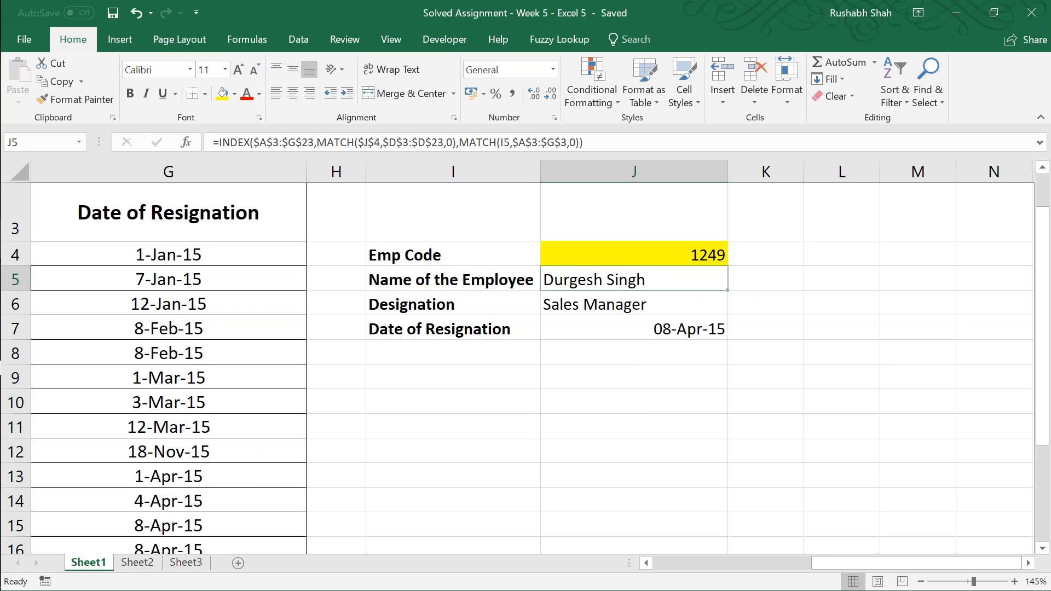
# Step: Switch to Sheet2, enlarge the view to 140% and examine the table and the category lists in columns L and M
pyautogui.hotkey('ctrl', 'pagedown')
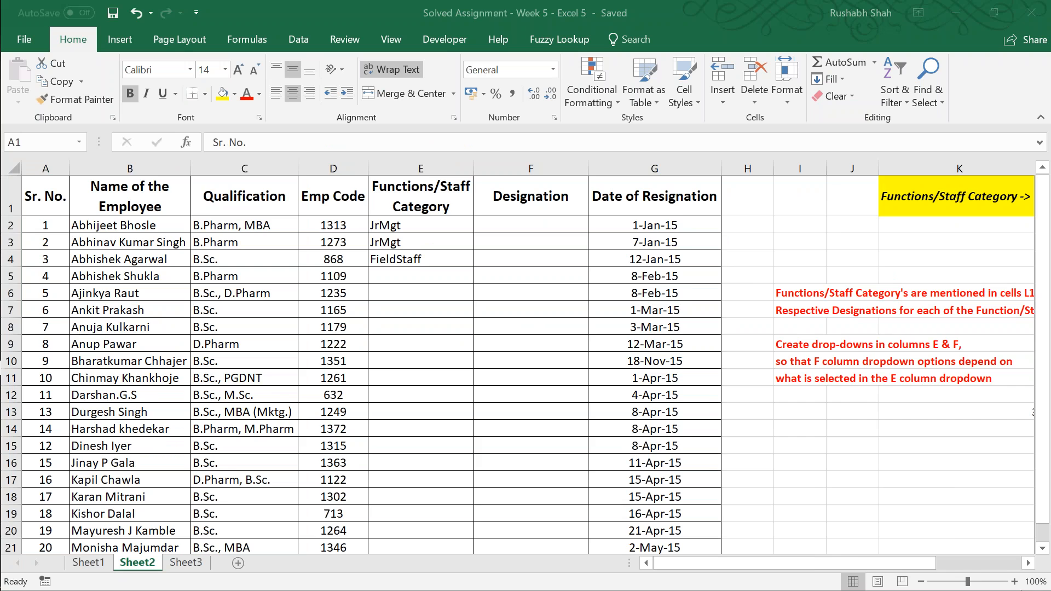
pyautogui.click(1014, 581)
pyautogui.click(1014, 582)
pyautogui.click(1014, 581)
pyautogui.click(1014, 582)
pyautogui.press('Right')
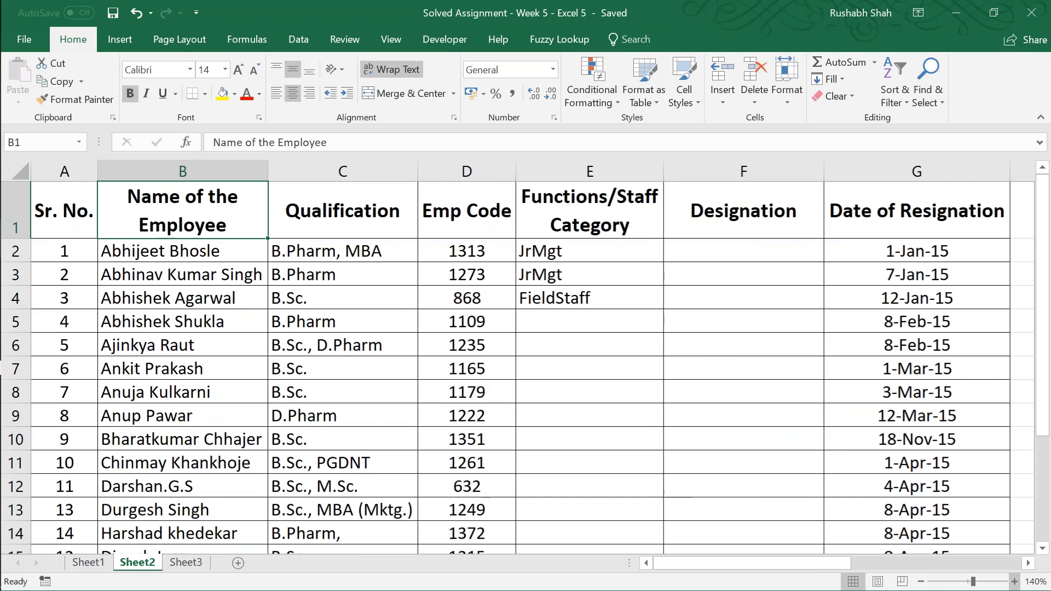
pyautogui.press('Right')
pyautogui.press('Right')
pyautogui.press('Right')
pyautogui.press('Right')
pyautogui.press('Right')
pyautogui.press('Right')
pyautogui.press('Right')
pyautogui.press('Right')
pyautogui.press('Right')
pyautogui.press('Right')
pyautogui.press('Right')
pyautogui.press('Right')
pyautogui.press('Left')
pyautogui.press('Left')
pyautogui.press('Down')
pyautogui.press('Down')
pyautogui.press('Down')
pyautogui.press('Left')
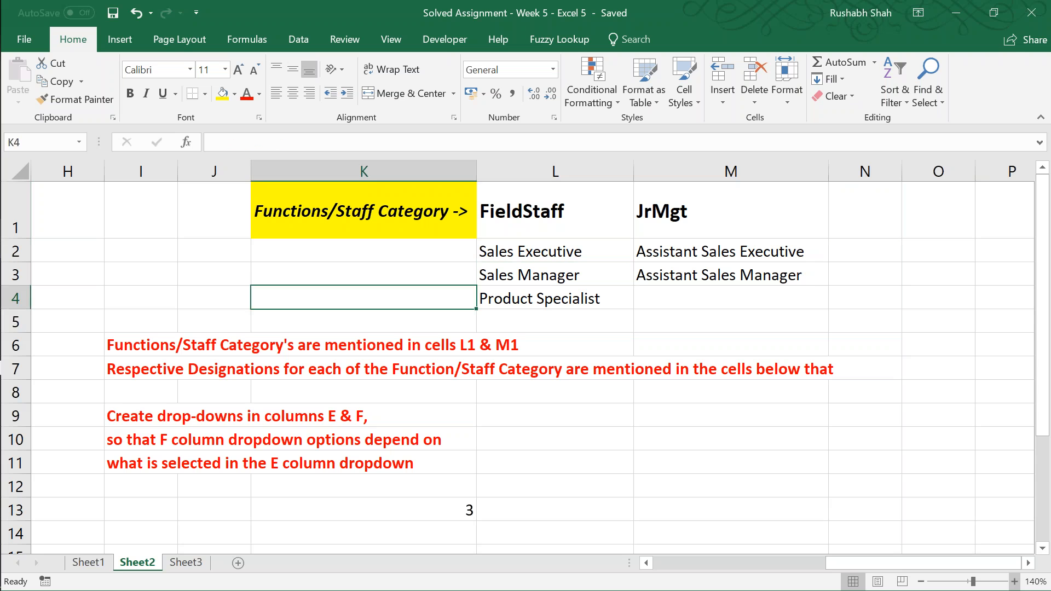
# Step: Read the drop-down instructions in I6:I11 on Sheet2
pyautogui.press('Left')
pyautogui.press('Left')
pyautogui.press('Down')
pyautogui.press('Down')
pyautogui.press('Down')
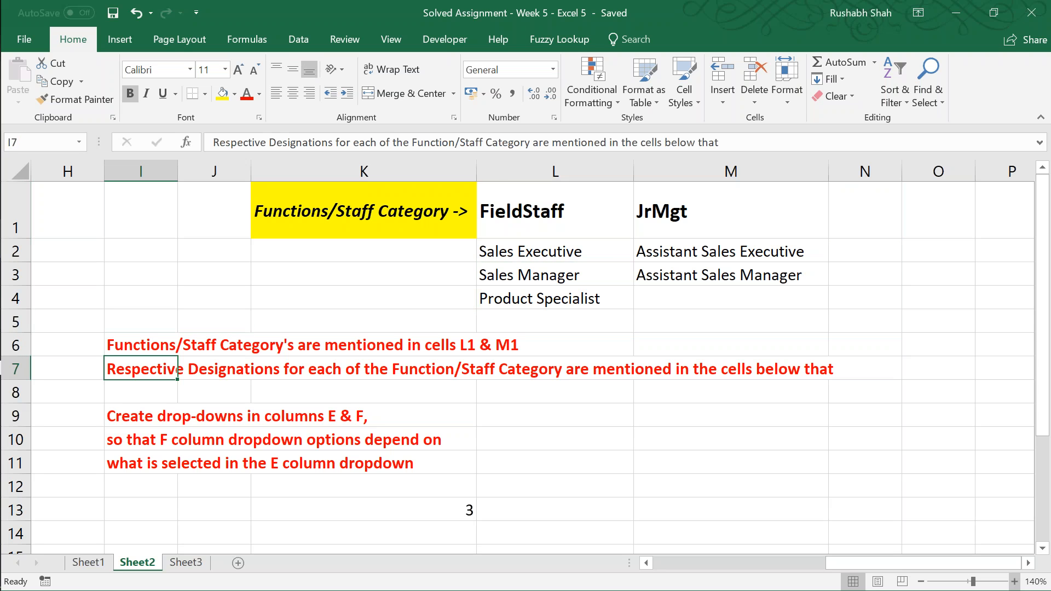
pyautogui.press('Down')
pyautogui.press('Down')
pyautogui.press('Left')
pyautogui.press('Left')
pyautogui.press('Left')
pyautogui.press('Left')
pyautogui.press('Left')
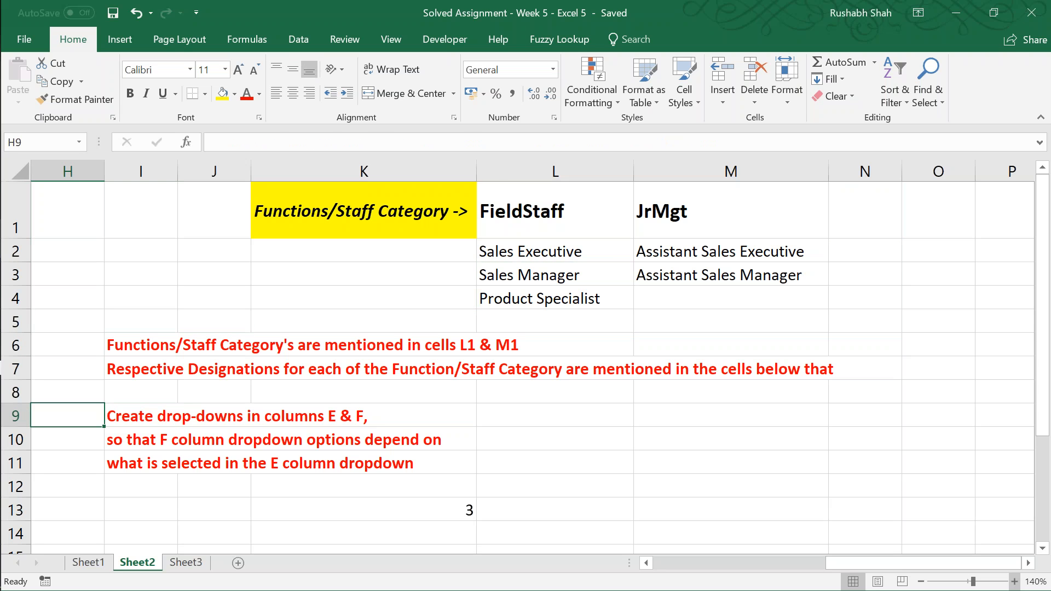
# Step: Examine the Functions/Staff Category and Designation columns of the Sheet2 table
pyautogui.press('Left')
pyautogui.press('Right')
pyautogui.press('Right')
pyautogui.press('Left')
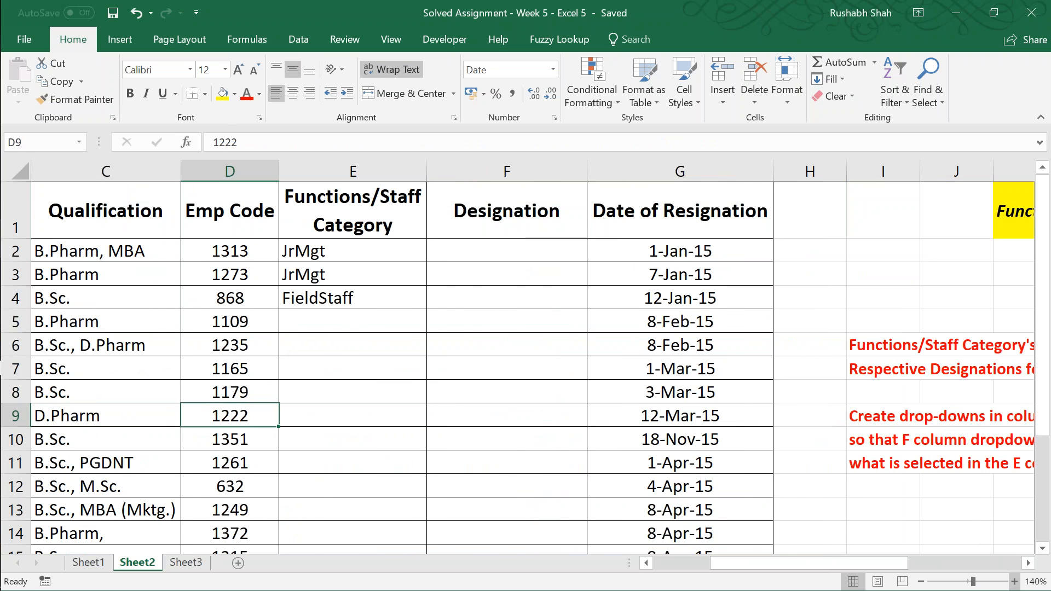
pyautogui.press('Up')
pyautogui.press('Left')
pyautogui.press('Left')
pyautogui.hotkey('ctrl', 'Home')
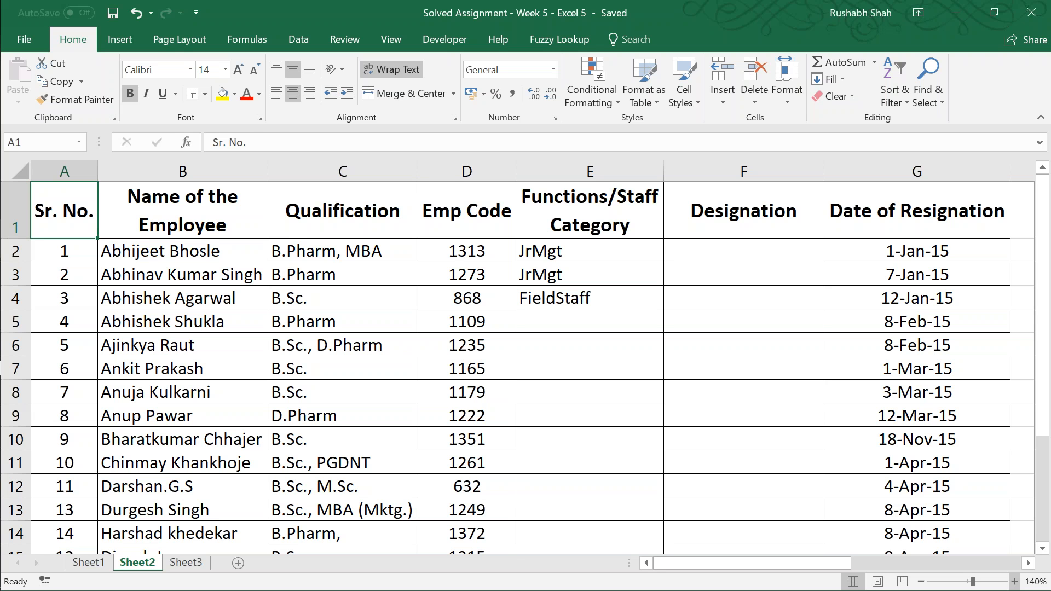
pyautogui.click(182, 210)
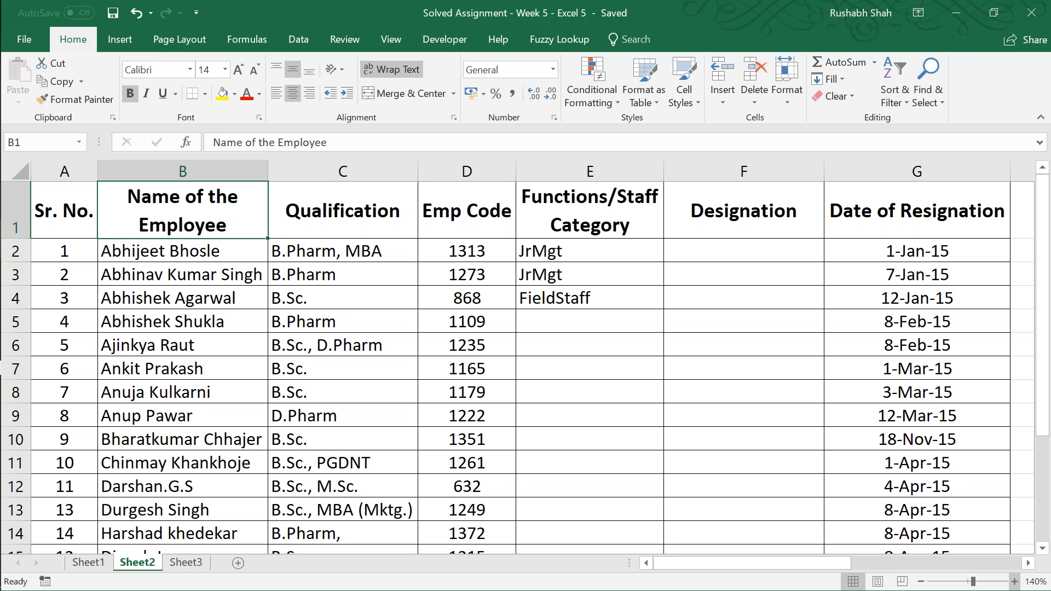
pyautogui.press('Right')
pyautogui.press('Right')
pyautogui.press('Right')
pyautogui.press('Right')
pyautogui.press('Right')
pyautogui.press('Right')
pyautogui.press('Right')
pyautogui.press('Right')
pyautogui.press('Right')
pyautogui.press('Right')
pyautogui.press('Right')
pyautogui.press('Right')
pyautogui.press('Right')
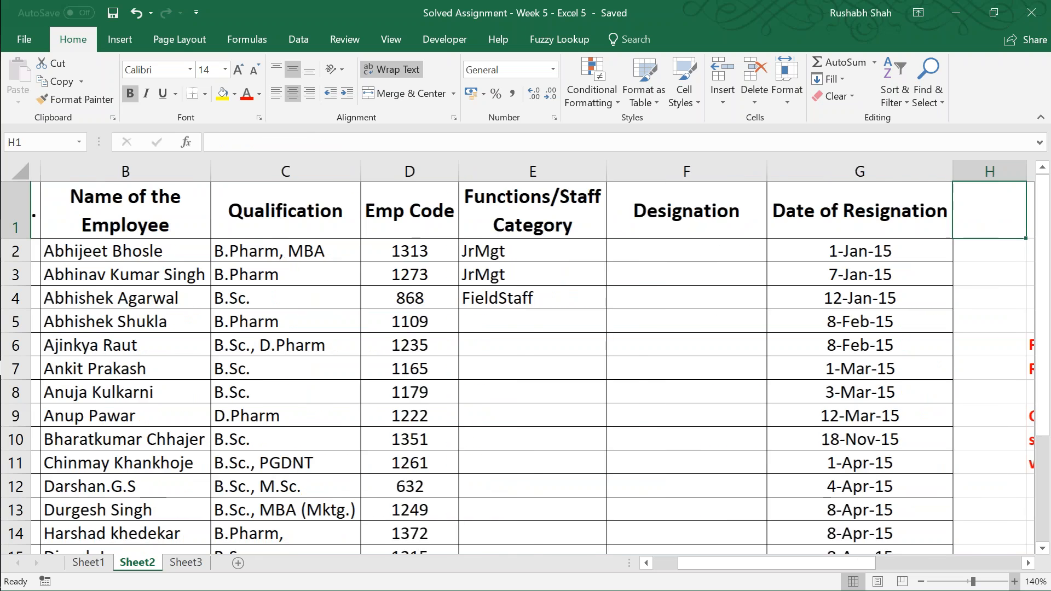
# Step: Examine the FieldStaff and JrMgt designation lists in columns L and M of Sheet2
pyautogui.press('Left')
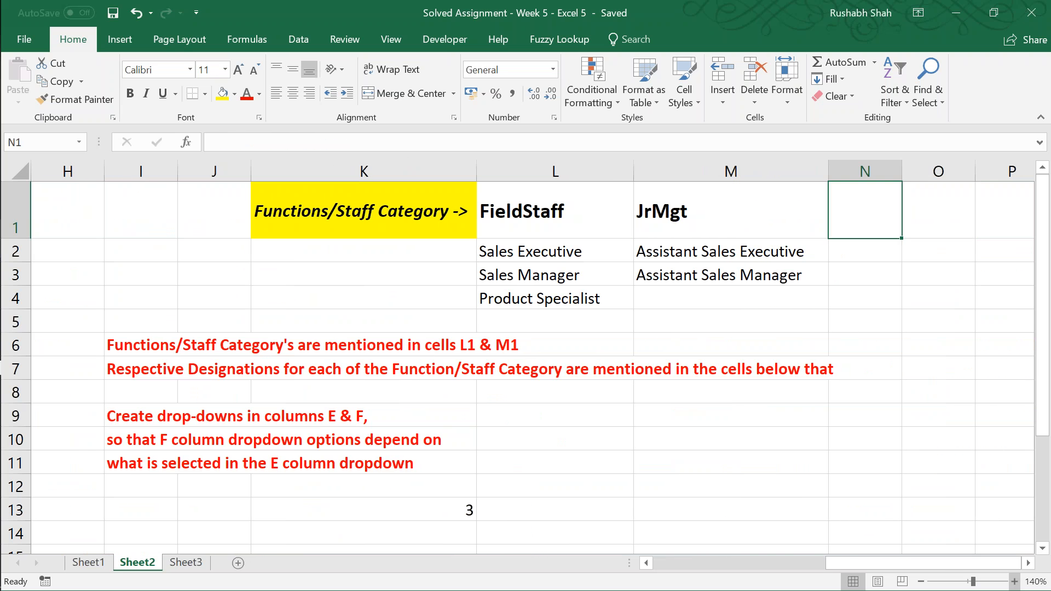
pyautogui.press('Right')
pyautogui.press('Right')
pyautogui.press('Left')
pyautogui.press('Left')
pyautogui.press('Left')
pyautogui.press('Left')
pyautogui.press('Left')
pyautogui.press('Left')
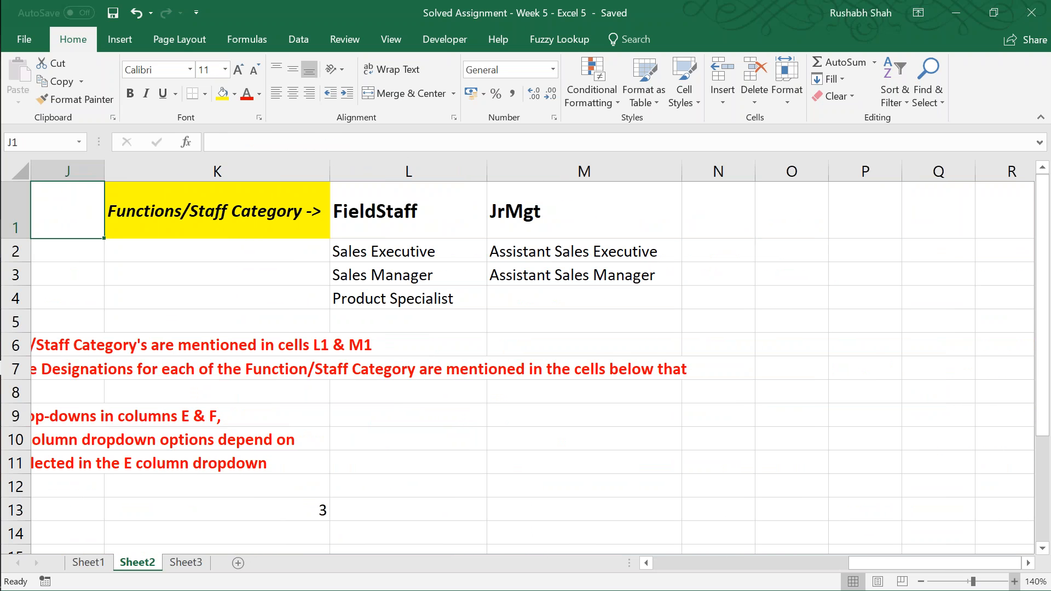
pyautogui.press('Right')
pyautogui.press('Right')
pyautogui.press('Down')
pyautogui.press('Up')
pyautogui.press('Left')
pyautogui.press('Left')
pyautogui.press('Left')
pyautogui.press('Left')
pyautogui.press('Left')
pyautogui.press('Left')
pyautogui.press('Left')
pyautogui.press('Left')
pyautogui.press('Left')
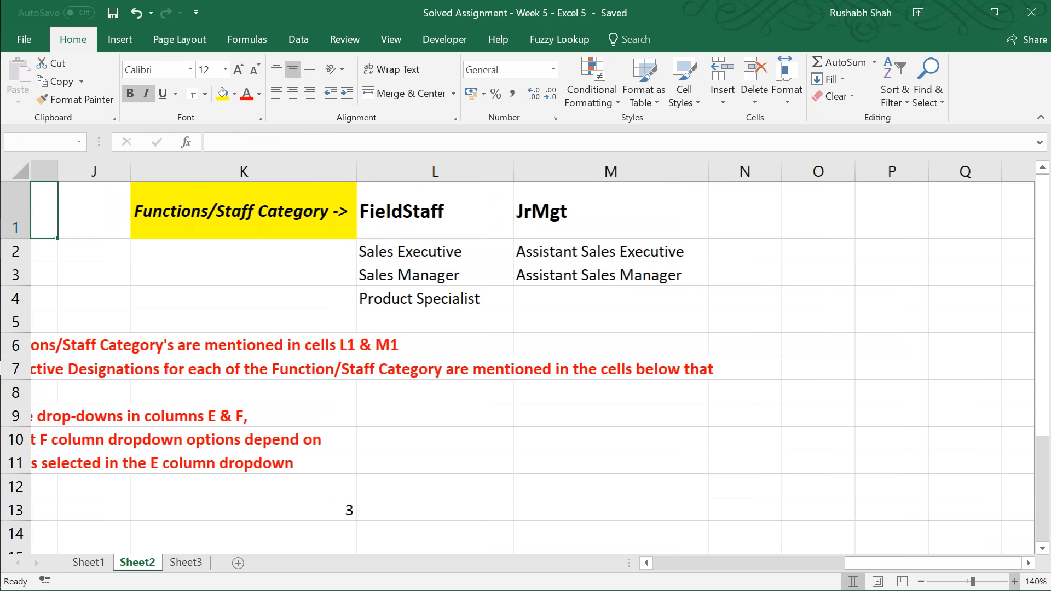
pyautogui.press('Right')
pyautogui.press('Right')
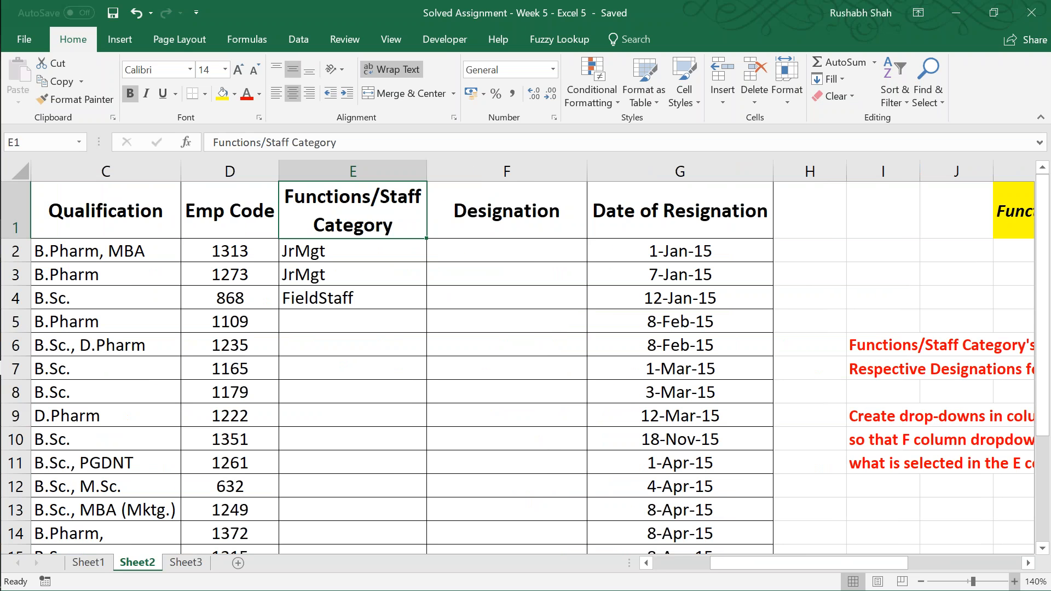
# Step: Compare the Functions/Staff Category and Designation columns with the category headers in L1 and M1
pyautogui.press('Right')
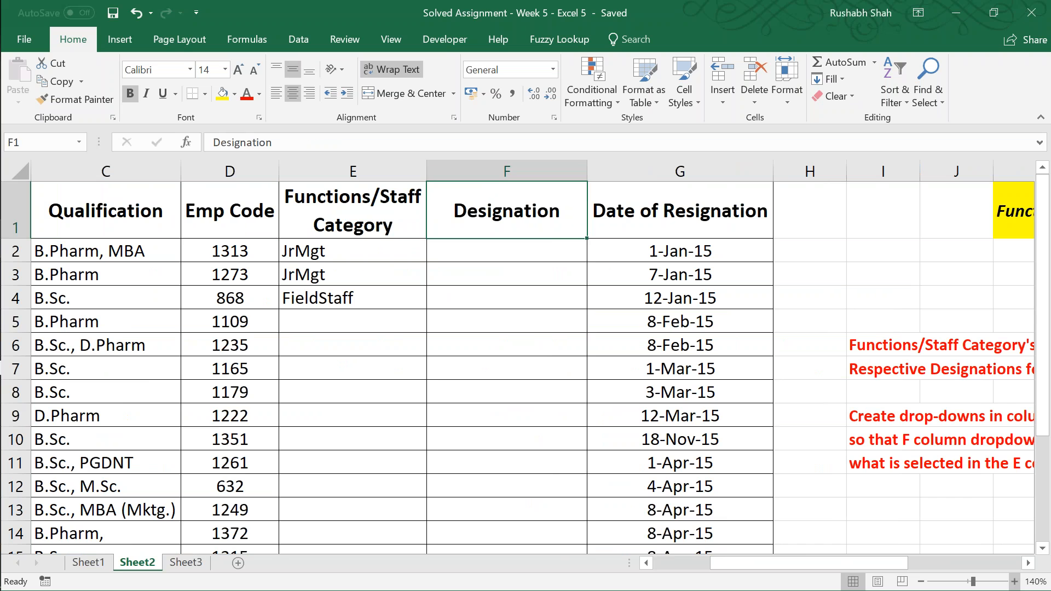
pyautogui.press('Right')
pyautogui.press('Right')
pyautogui.press('Right')
pyautogui.press('Right')
pyautogui.press('Right')
pyautogui.press('Right')
pyautogui.press('Right')
pyautogui.press('Right')
pyautogui.press('Right')
pyautogui.press('Right')
pyautogui.press('Right')
pyautogui.press('Right')
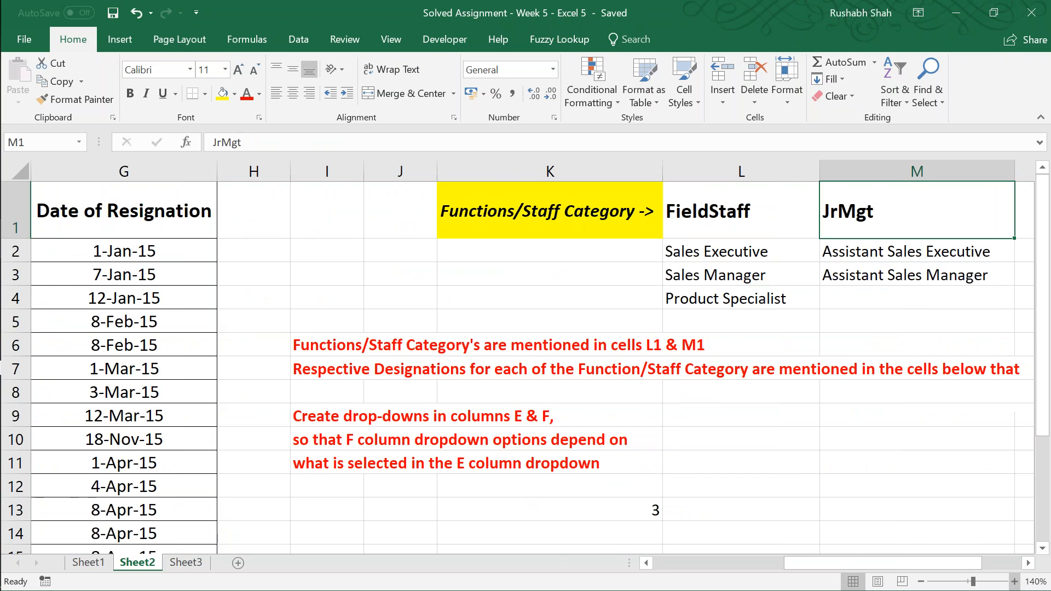
pyautogui.press('Left')
pyautogui.press('Left')
pyautogui.press('Left')
pyautogui.press('Left')
pyautogui.press('Left')
pyautogui.press('Left')
pyautogui.press('Left')
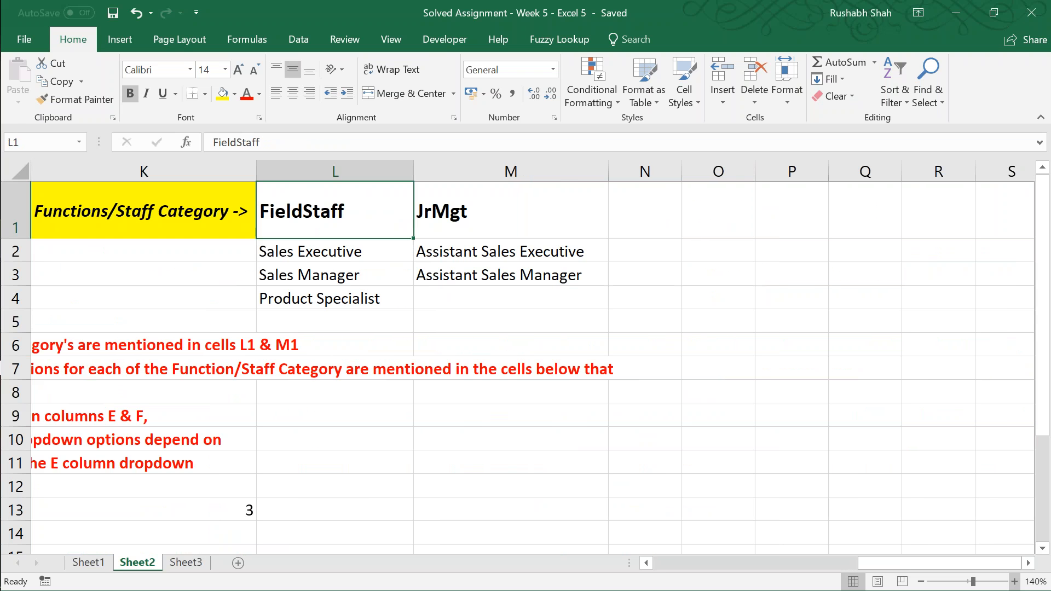
pyautogui.press('Left')
pyautogui.press('Left')
pyautogui.press('Left')
pyautogui.press('Left')
pyautogui.press('Left')
pyautogui.press('Left')
pyautogui.press('Left')
pyautogui.press('Left')
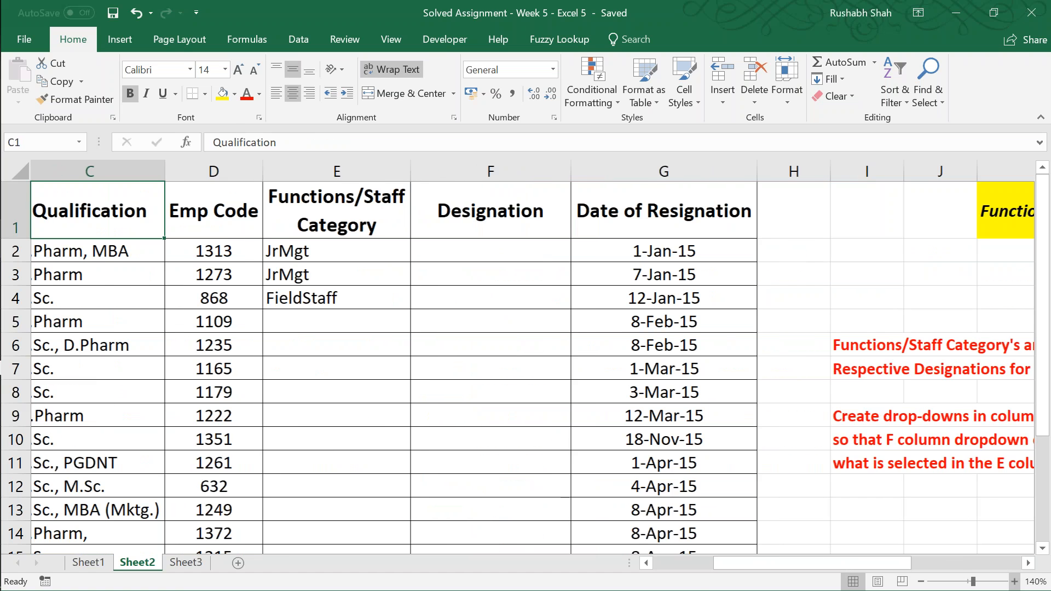
# Step: Check the options offered by the Functions/Staff Category drop-down in E2
pyautogui.press('Down')
pyautogui.press('Right')
pyautogui.press('Right')
pyautogui.hotkey('alt', 'Down')
pyautogui.press('Escape')
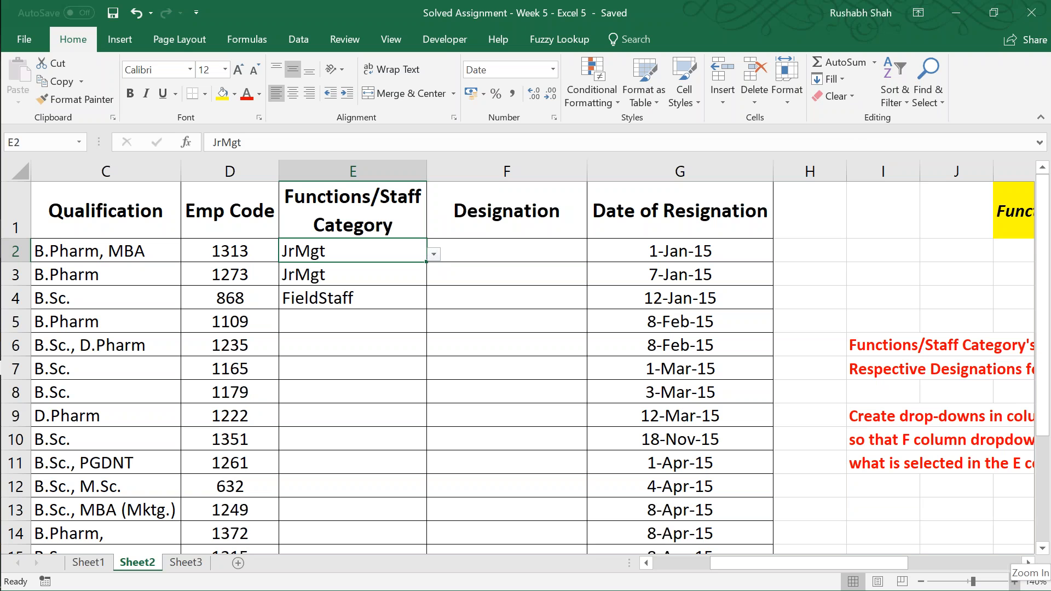
pyautogui.press('Right')
# Step: Change the FieldStaff category header in L1 to Field_Staff
pyautogui.press('Right')
pyautogui.press('Right')
pyautogui.press('Right')
pyautogui.press('Right')
pyautogui.press('Right')
pyautogui.press('Right')
pyautogui.press('Right')
pyautogui.press('Right')
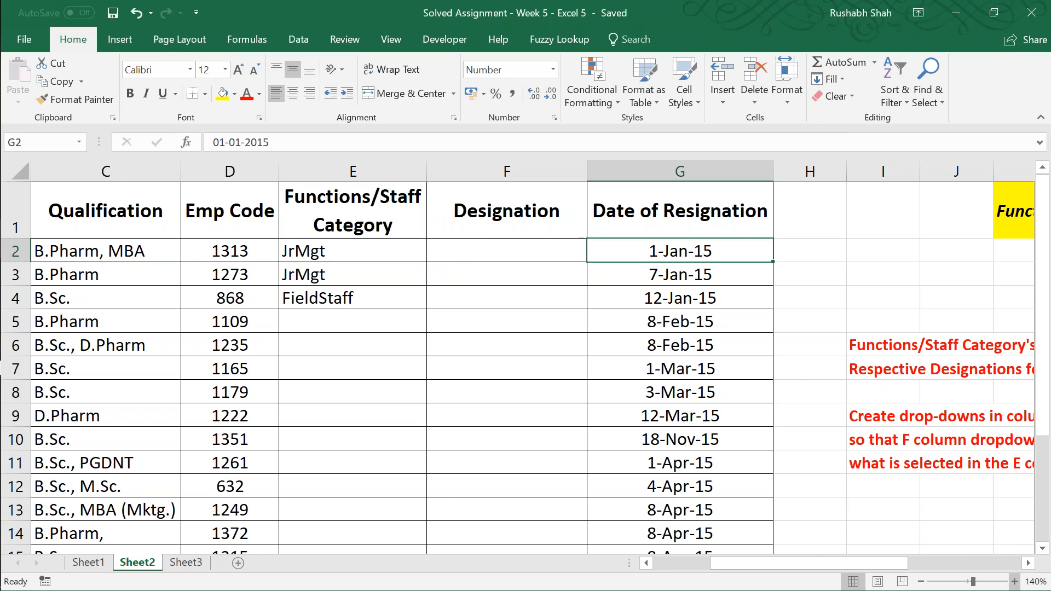
pyautogui.press('Up')
pyautogui.press('Left')
pyautogui.press('Left')
pyautogui.press('Left')
pyautogui.press('Left')
pyautogui.press('Right')
pyautogui.press('Right')
pyautogui.press('F2')
pyautogui.press('Left')
pyautogui.press('Left')
pyautogui.press('Left')
pyautogui.press('Left')
pyautogui.press('Left')
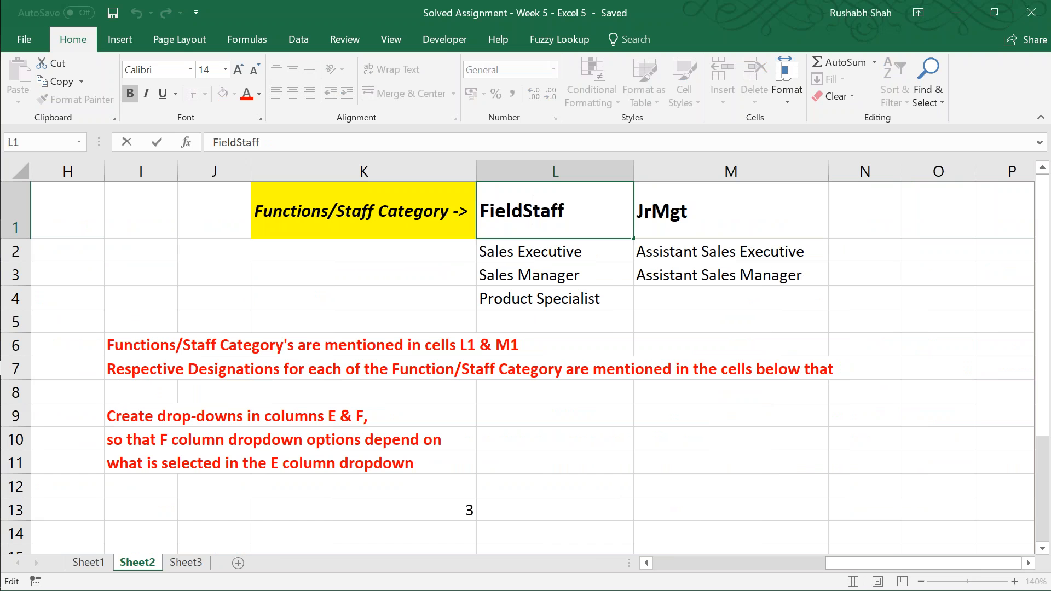
pyautogui.write('_')
pyautogui.press('Return')
pyautogui.press('Up')
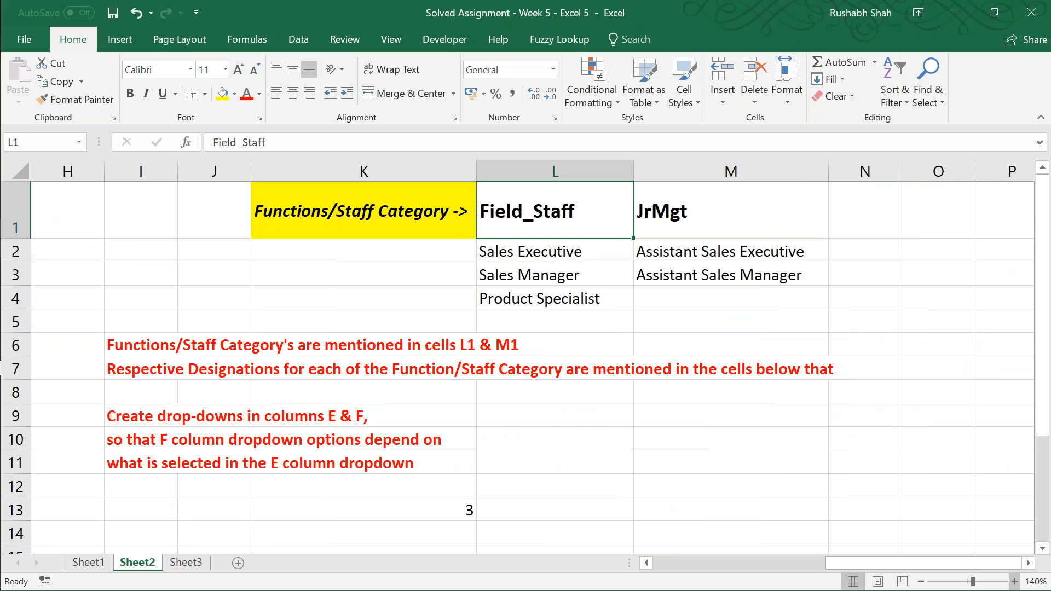
# Step: Choose Field_Staff from the Functions/Staff Category drop-down in E2
pyautogui.press('Left')
pyautogui.press('Left')
pyautogui.press('Left')
pyautogui.press('Left')
pyautogui.press('Left')
pyautogui.press('Left')
pyautogui.press('Left')
pyautogui.press('Left')
pyautogui.press('Right')
pyautogui.press('Down')
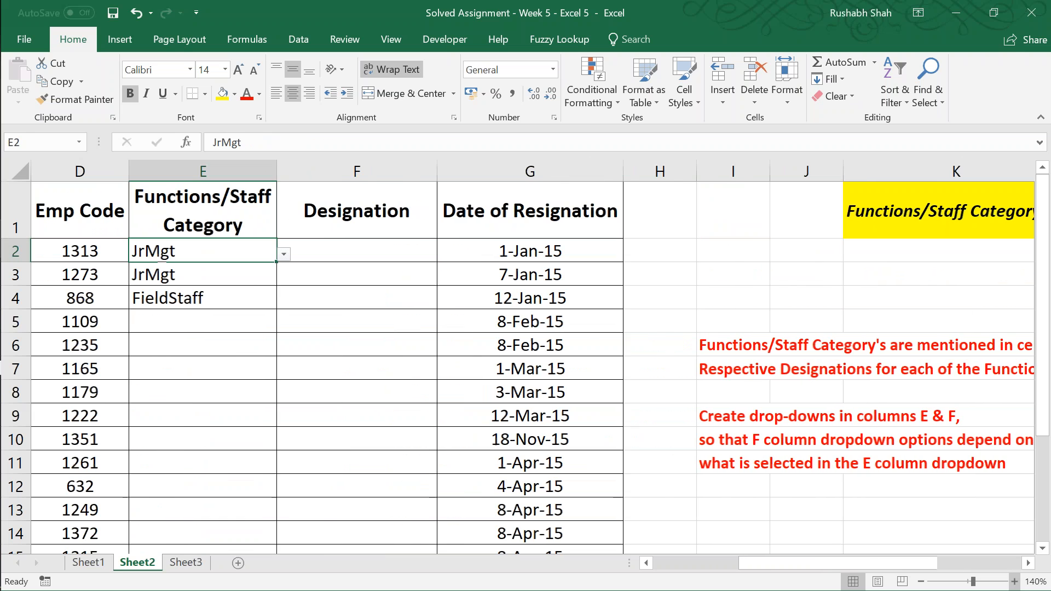
pyautogui.hotkey('alt', 'Down')
pyautogui.press('Up')
pyautogui.press('Escape')
pyautogui.press('Return')
pyautogui.press('Right')
pyautogui.press('Left')
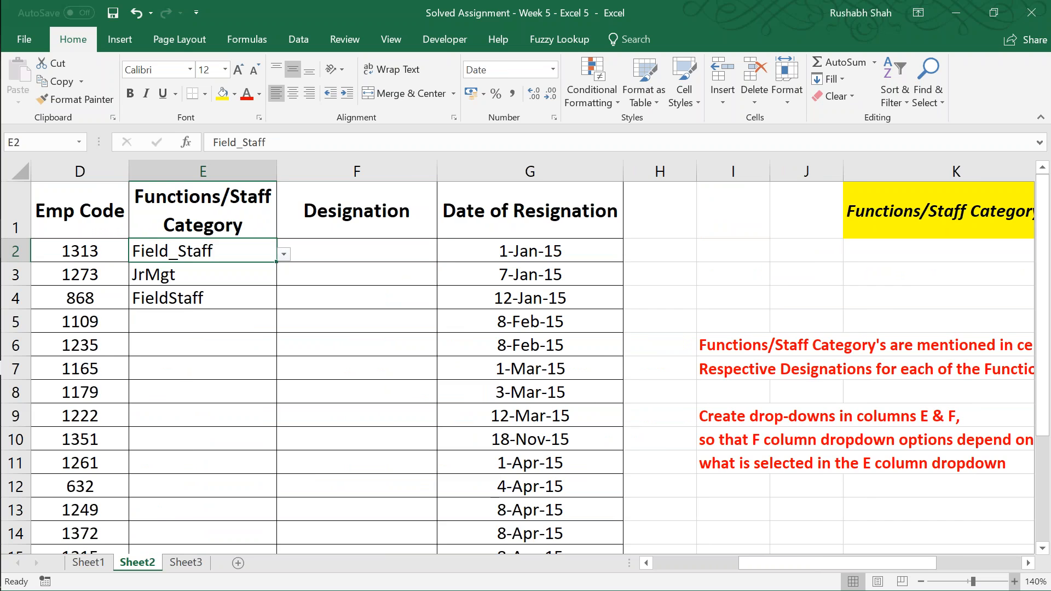
# Step: Undo the category selection in E2 and the header edit in L1
pyautogui.hotkey('ctrl', 'z')
pyautogui.hotkey('ctrl', 'z')
# Step: Choose Assistant Sales Executive from the Designation drop-down in F2
pyautogui.press('Left')
pyautogui.press('Left')
pyautogui.press('Left')
pyautogui.press('Left')
pyautogui.press('Left')
pyautogui.press('Left')
pyautogui.press('Left')
pyautogui.press('Left')
pyautogui.press('Left')
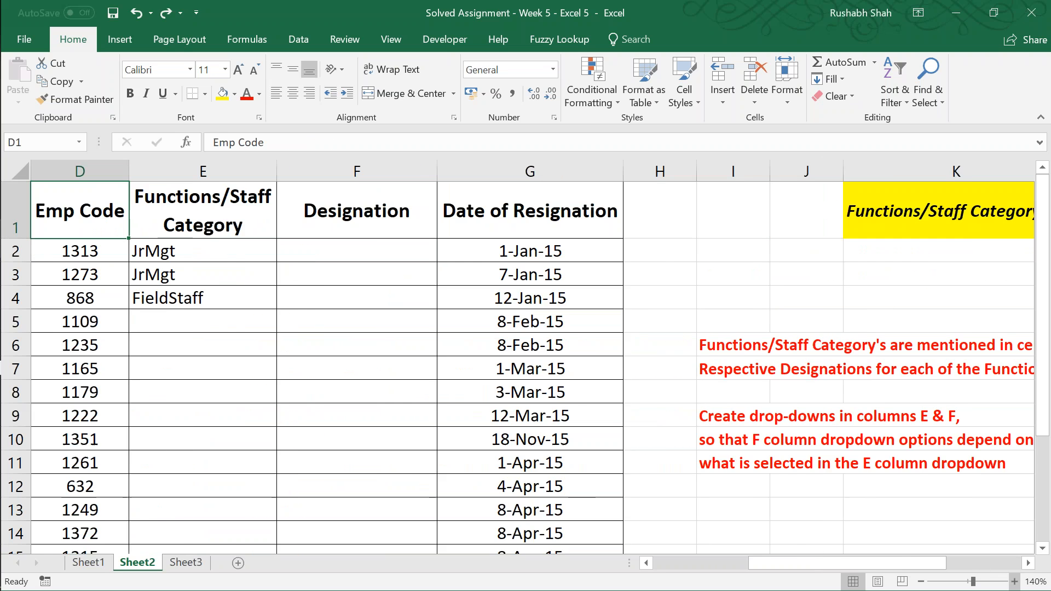
pyautogui.press('Down')
pyautogui.press('Right')
pyautogui.press('Right')
pyautogui.press('Right')
pyautogui.hotkey('alt', 'Down')
pyautogui.press('Down')
pyautogui.press('Return')
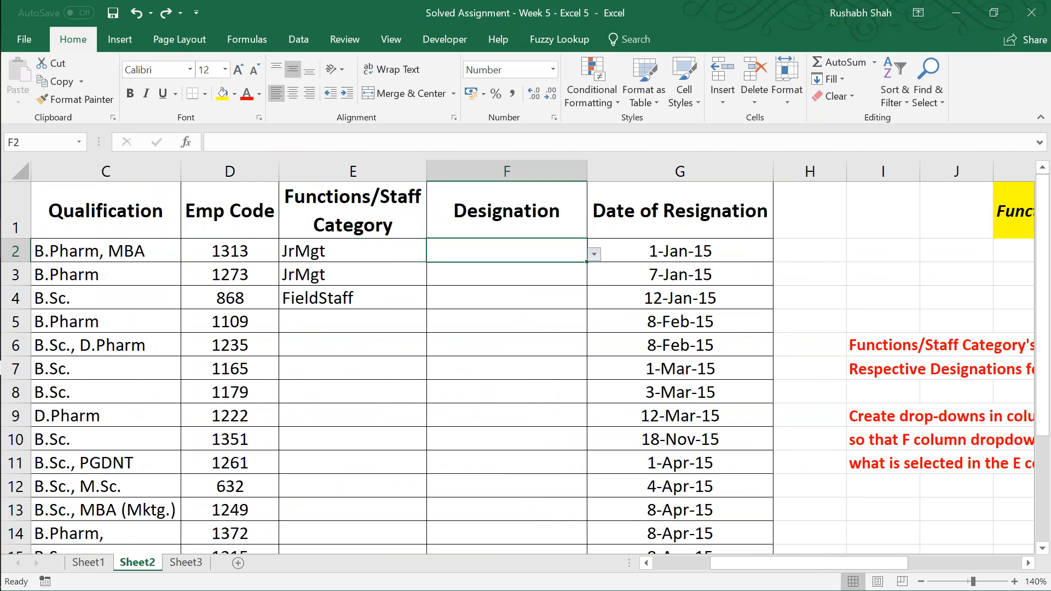
# Step: Choose Sales Manager from the Designation drop-down in F4 for the FieldStaff employee
pyautogui.press('Down')
pyautogui.press('Down')
pyautogui.hotkey('alt', 'Down')
pyautogui.press('Down')
pyautogui.press('Down')
pyautogui.press('Return')
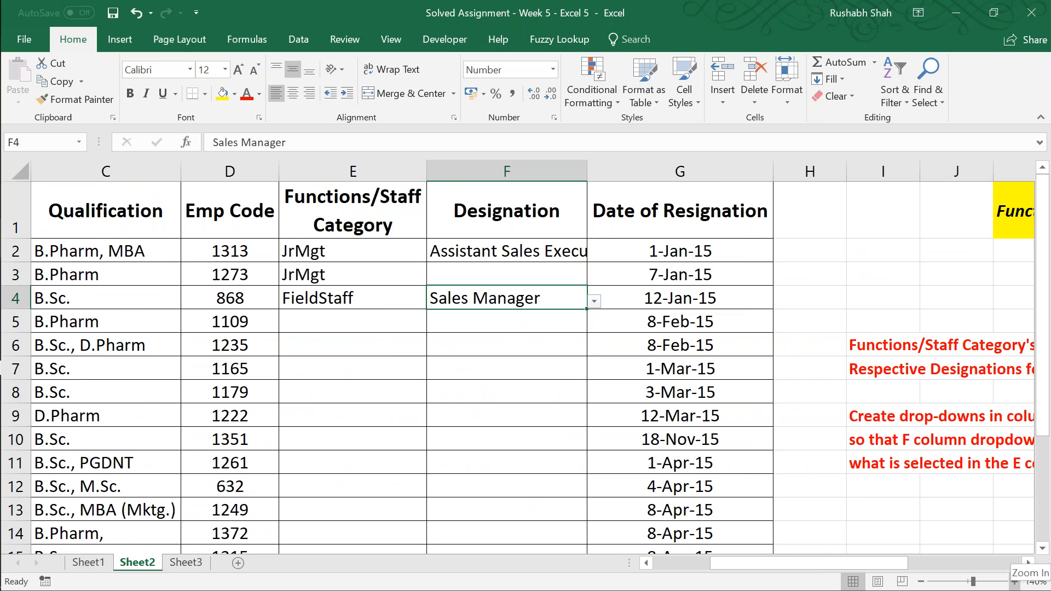
# Step: AutoFit the width of the Designation column to the entry in F2
pyautogui.press('Up')
pyautogui.press('Up')
pyautogui.hotkey('alt', 'h')
pyautogui.press('o')
pyautogui.press('i')
# Step: Choose Assistant Sales Manager from the Designation drop-down in F3
pyautogui.press('Down')
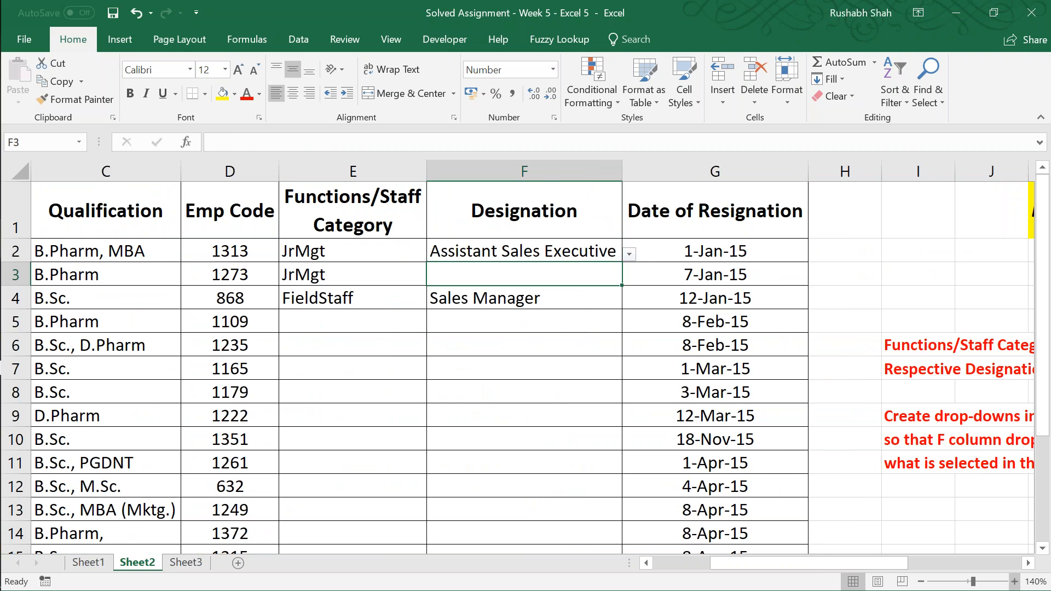
pyautogui.hotkey('alt', 'Down')
pyautogui.press('Down')
pyautogui.press('Down')
pyautogui.press('Return')
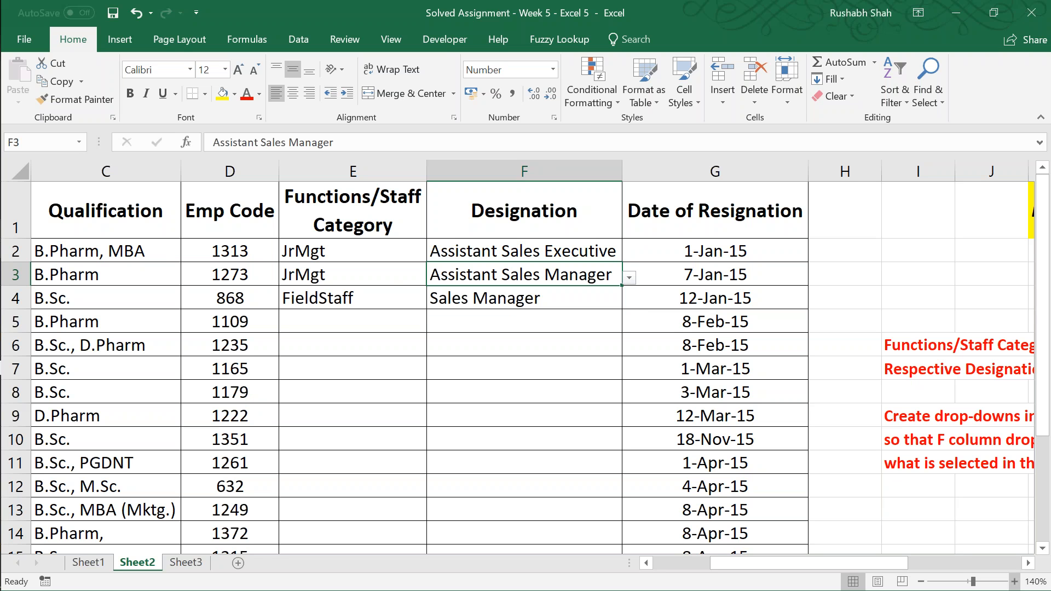
# Step: Set the designation in F3 to Assistant Sales Executive from its drop-down
pyautogui.hotkey('alt', 'Down')
pyautogui.press('Up')
pyautogui.press('Return')
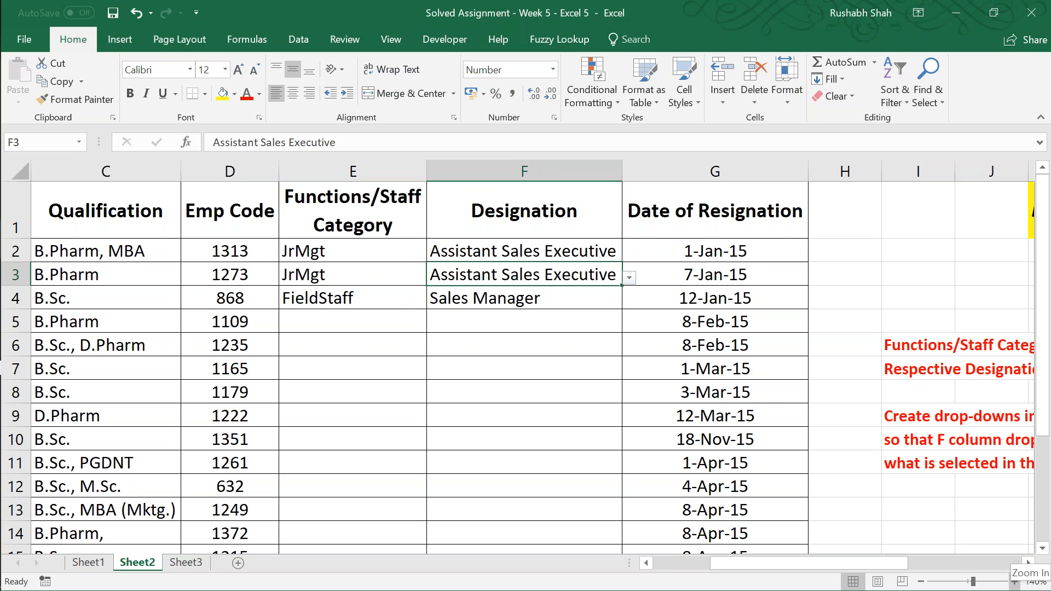
# Step: Save the workbook and return to cell A1 of Sheet2
pyautogui.press('Left')
pyautogui.press('Left')
pyautogui.press('Up')
pyautogui.press('Up')
pyautogui.press('Right')
pyautogui.hotkey('ctrl', 's')
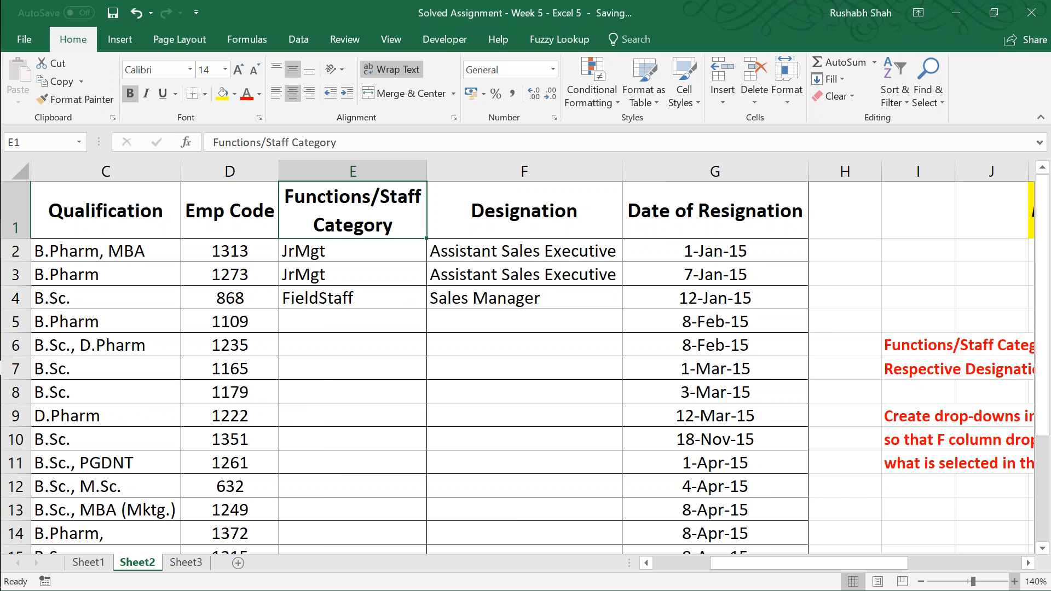
pyautogui.hotkey('ctrl', 'Home')
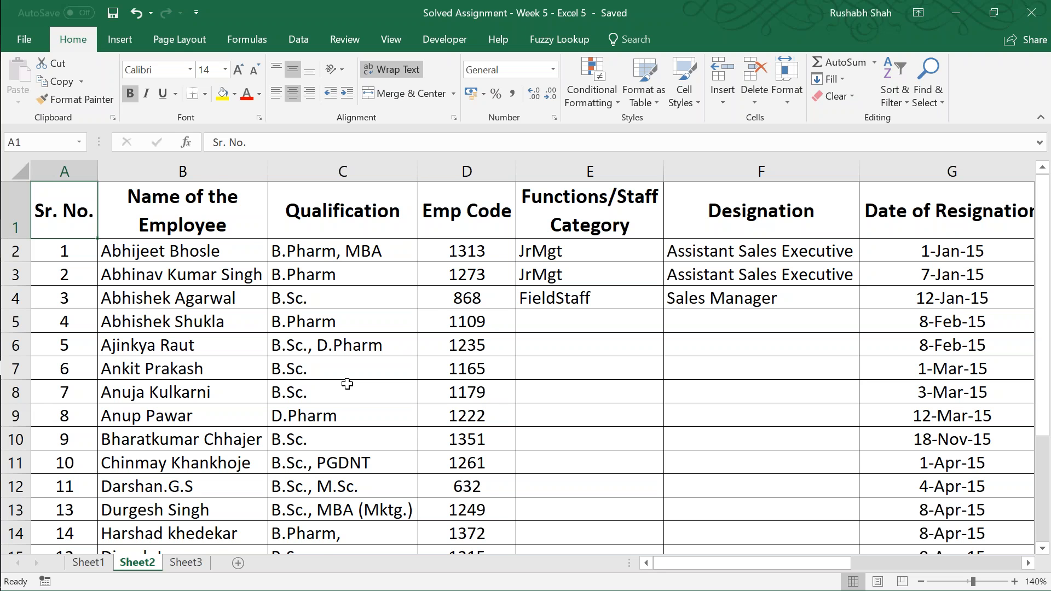
# Step: Switch to Sheet3 and look over the order table and the Q1 and Q2 questions in column P
pyautogui.hotkey('ctrl', 'pagedown')
pyautogui.press('Right')
pyautogui.press('Right')
pyautogui.press('Right')
pyautogui.press('Right')
pyautogui.press('Right')
pyautogui.press('Right')
pyautogui.press('Right')
pyautogui.press('Right')
pyautogui.press('Right')
pyautogui.press('Right')
pyautogui.press('Right')
pyautogui.press('Right')
pyautogui.press('Right')
pyautogui.press('Right')
pyautogui.press('Right')
pyautogui.press('Right')
pyautogui.press('Right')
pyautogui.press('Right')
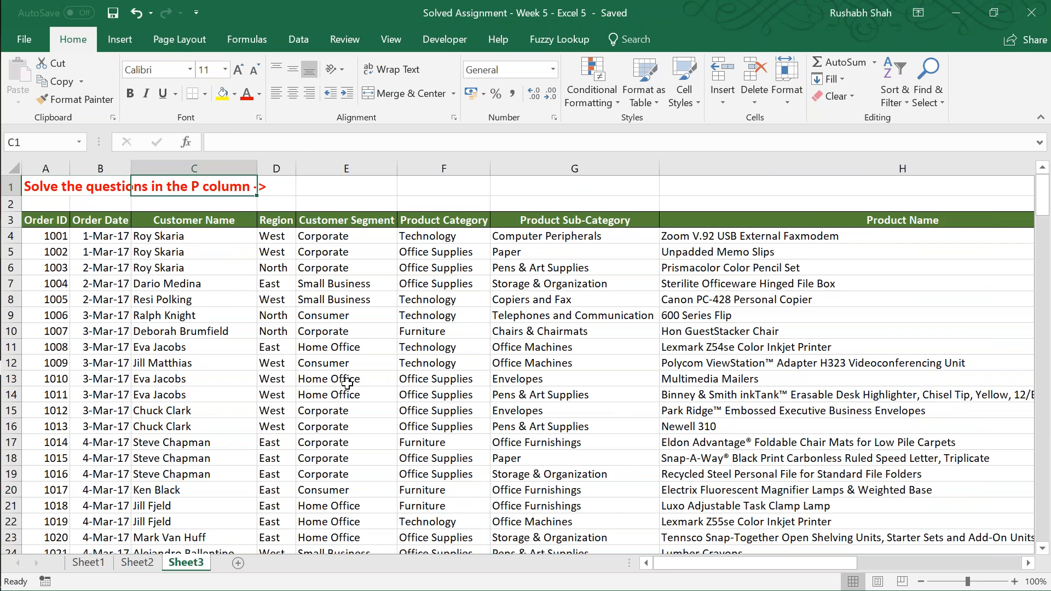
pyautogui.press('Right')
pyautogui.press('Down')
pyautogui.press('Left')
pyautogui.press('Left')
pyautogui.press('Left')
pyautogui.press('Down')
pyautogui.press('Down')
pyautogui.press('Down')
pyautogui.press('Right')
pyautogui.press('Down')
pyautogui.press('Down')
pyautogui.press('Right')
pyautogui.press('Right')
pyautogui.press('Right')
pyautogui.press('Down')
pyautogui.press('Down')
pyautogui.press('Down')
pyautogui.press('Right')
pyautogui.press('Down')
pyautogui.press('Right')
pyautogui.press('Right')
pyautogui.press('Down')
pyautogui.press('Down')
pyautogui.press('Down')
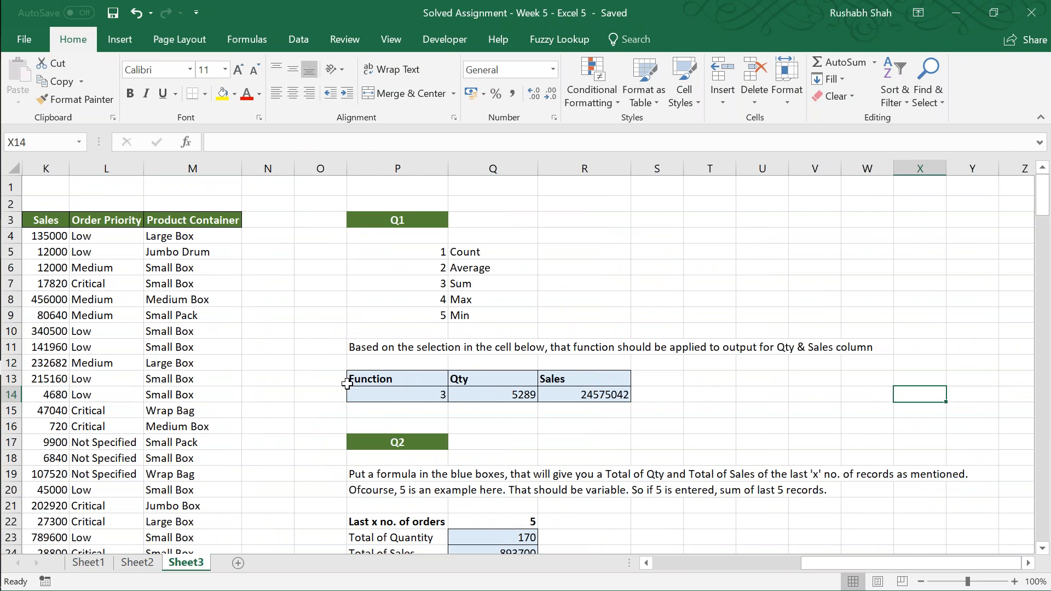
# Step: Inspect the Q1 function selector in P14 and the CHOOSE formulas for Qty in Q14 and Sales in R14
pyautogui.press('Left')
pyautogui.press('Left')
pyautogui.press('Left')
pyautogui.press('Left')
pyautogui.press('Left')
pyautogui.press('Left')
pyautogui.press('Left')
pyautogui.press('Left')
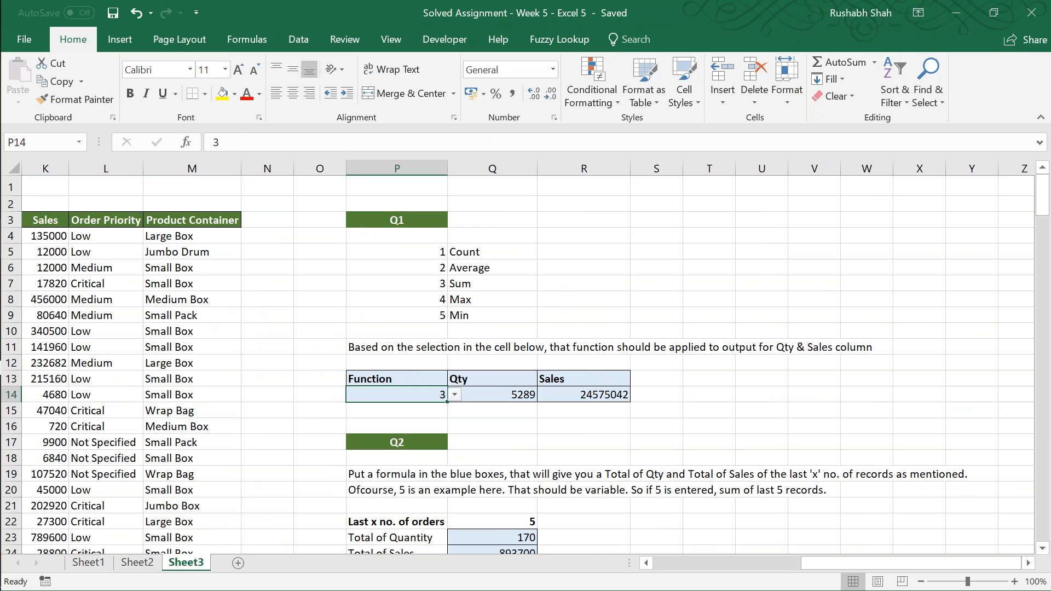
pyautogui.press('Right')
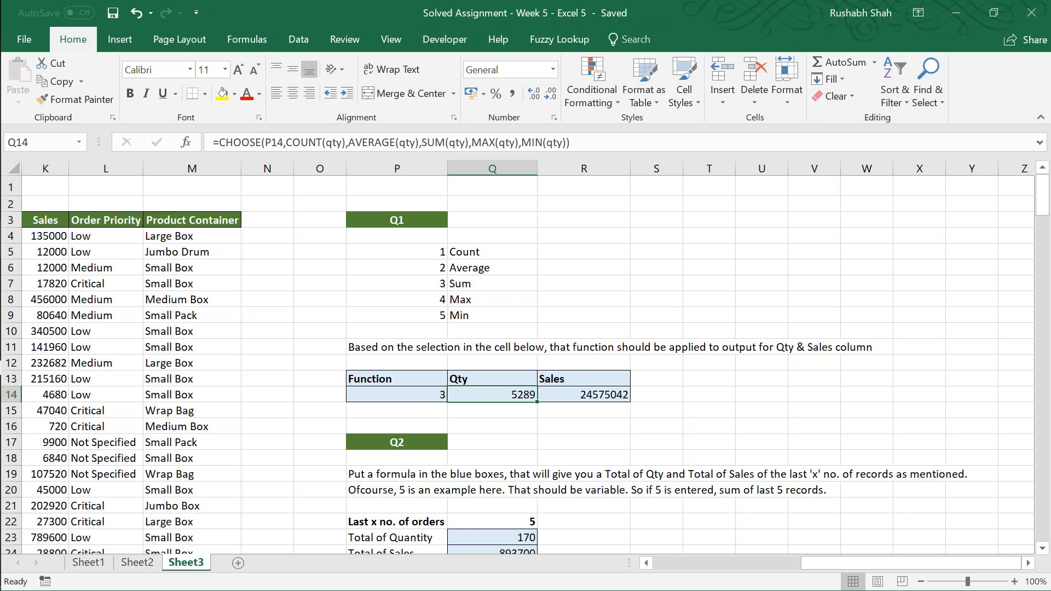
pyautogui.press('F2')
pyautogui.press('F2')
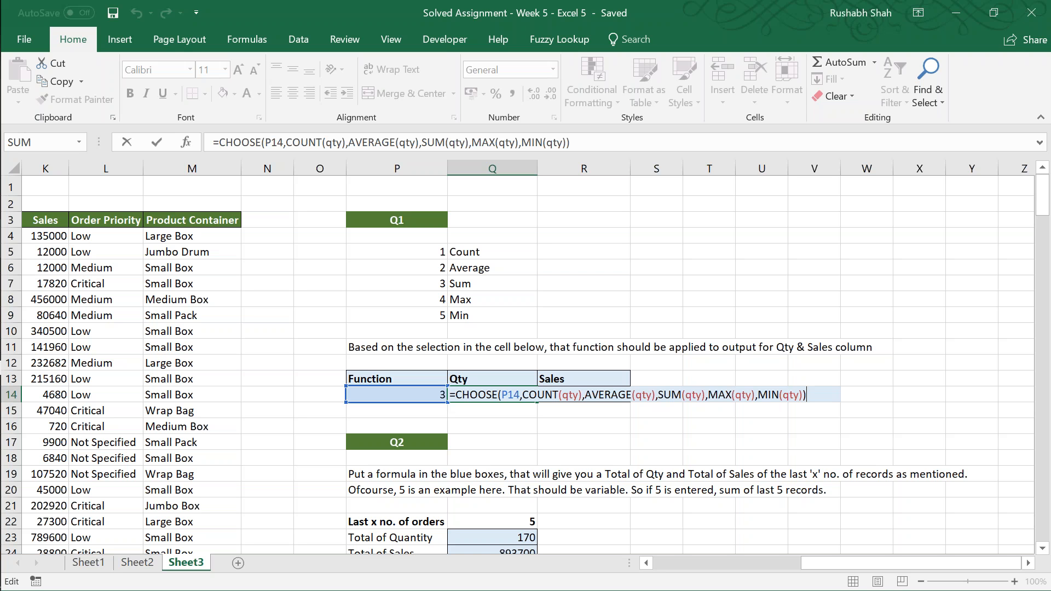
pyautogui.press('Return')
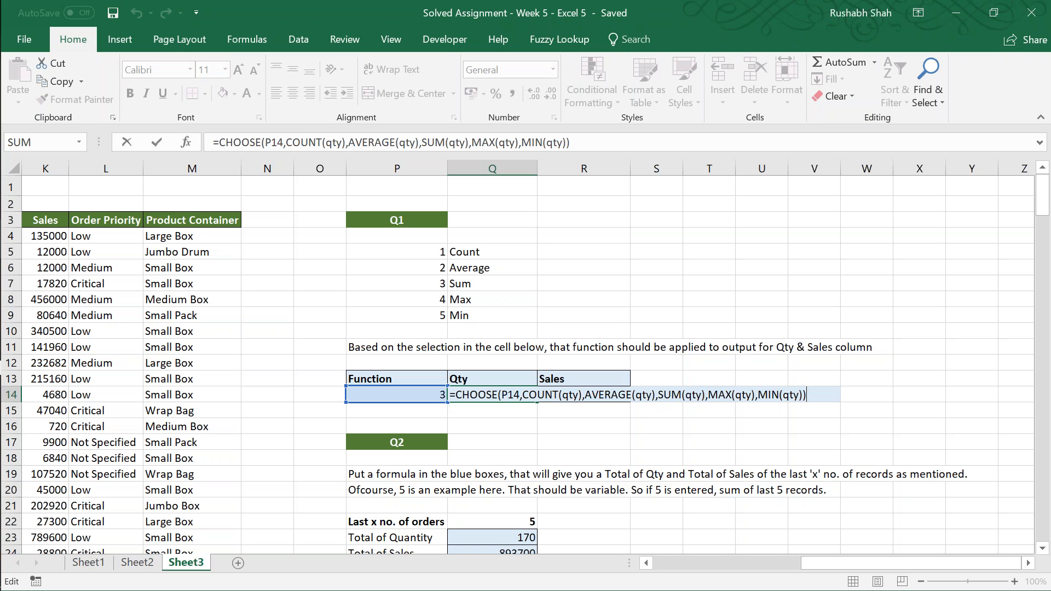
pyautogui.press('Return')
pyautogui.press('Right')
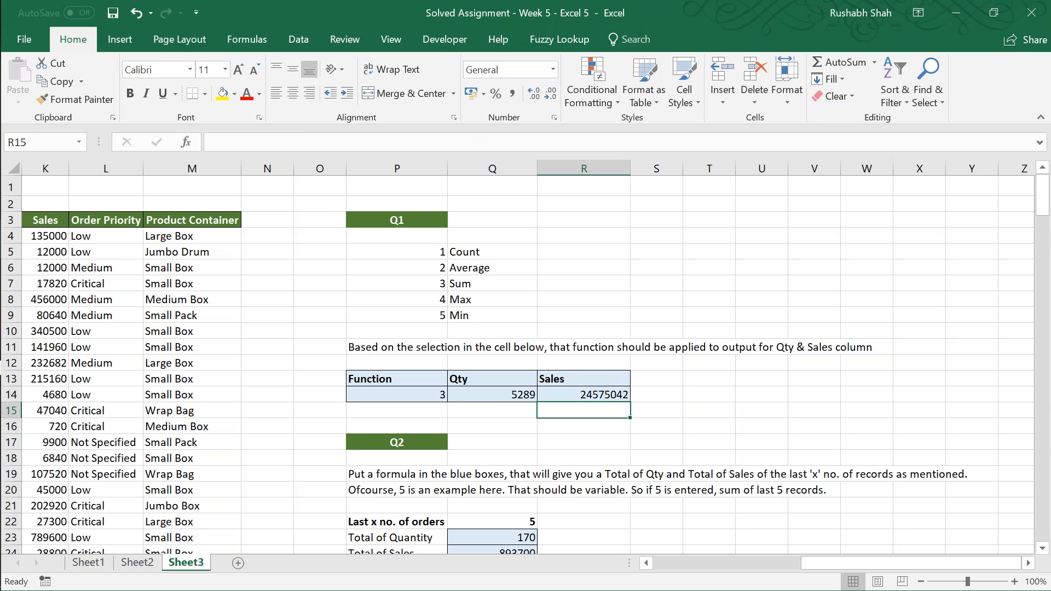
pyautogui.press('Up')
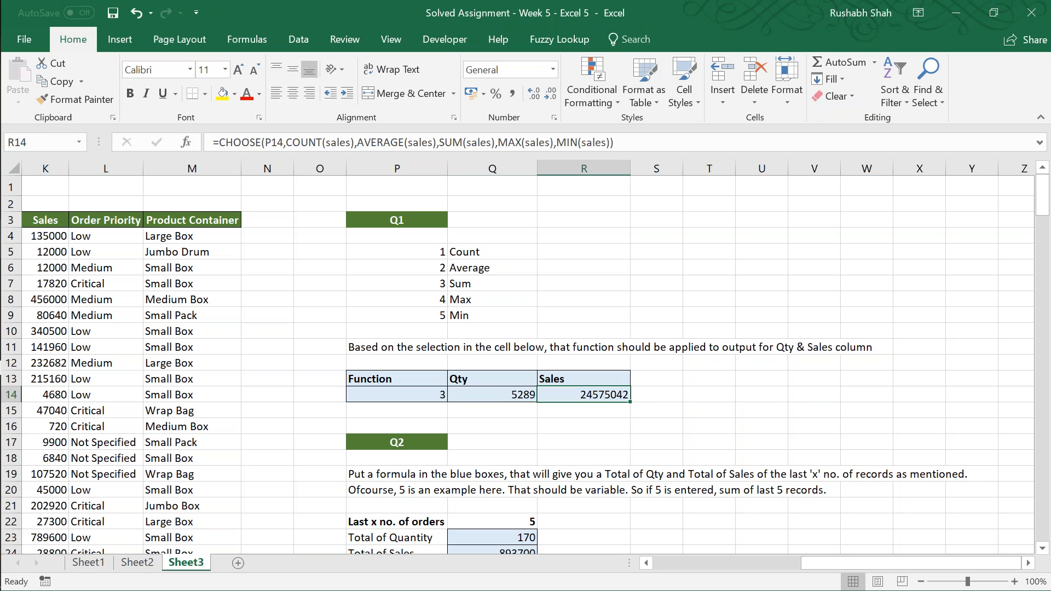
# Step: Go to the Q2 section and inspect the Total of Quantity formula in Q23
pyautogui.press('Down')
pyautogui.press('Left')
pyautogui.press('Down')
pyautogui.press('Down')
pyautogui.press('Down')
pyautogui.press('Down')
pyautogui.press('Down')
pyautogui.press('Down')
pyautogui.press('Down')
pyautogui.press('Down')
pyautogui.press('Down')
pyautogui.press('Down')
pyautogui.press('Down')
pyautogui.press('Down')
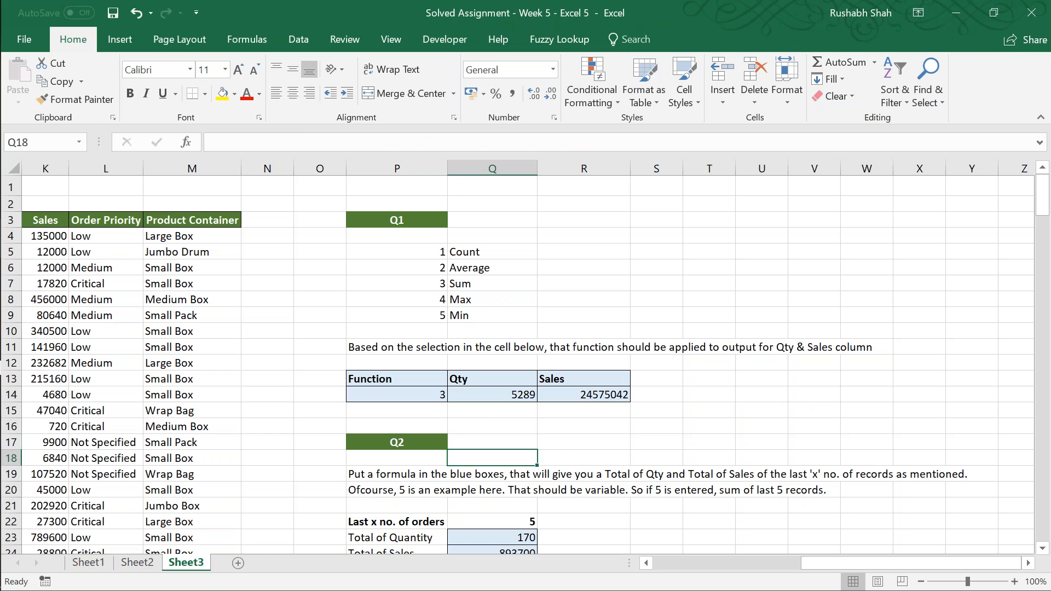
pyautogui.press('Up')
pyautogui.press('Up')
pyautogui.press('Up')
pyautogui.press('Up')
pyautogui.press('Down')
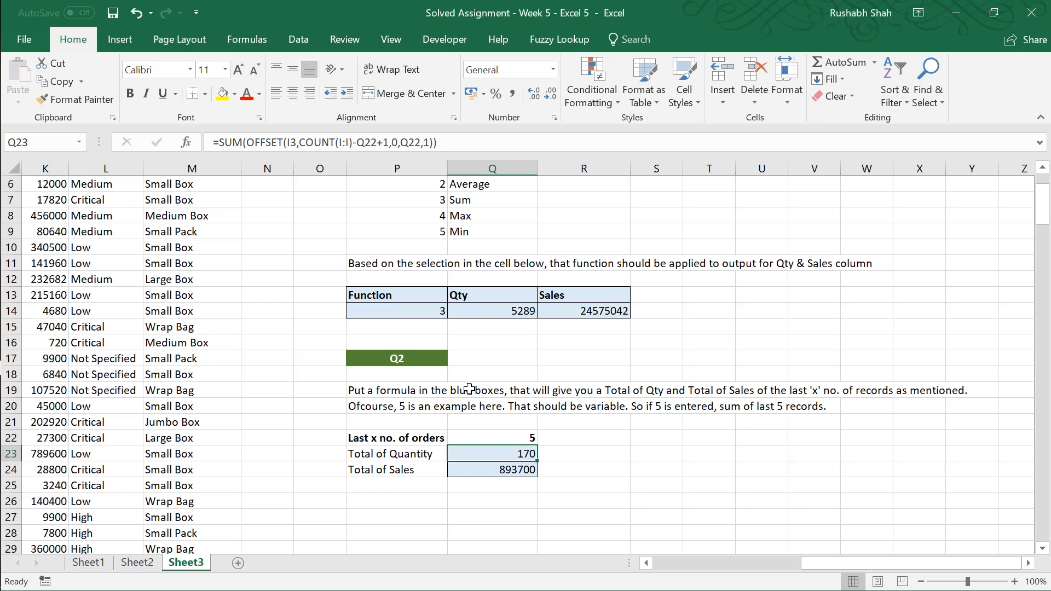
# Step: Zoom Sheet3 in to 150% and look over the Q2 section with the last x orders totals
pyautogui.click(1014, 582)
pyautogui.click(1014, 582)
pyautogui.click(1014, 582)
pyautogui.click(1014, 582)
pyautogui.click(1014, 581)
pyautogui.press('Down')
pyautogui.press('Down')
pyautogui.press('Left')
pyautogui.press('Down')
pyautogui.press('Down')
pyautogui.press('Down')
pyautogui.press('Down')
pyautogui.press('Down')
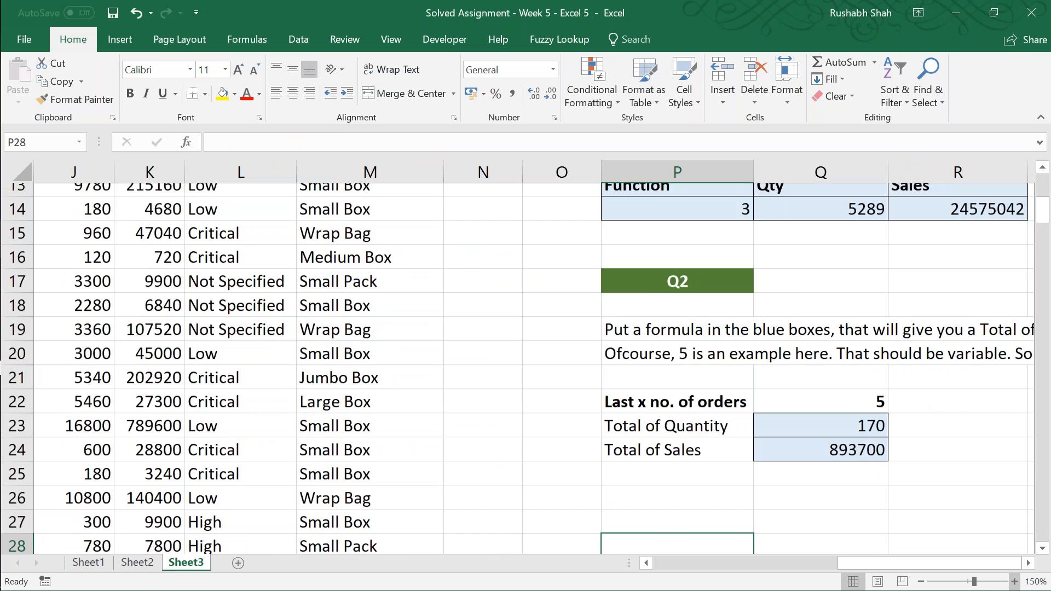
pyautogui.press('Right')
pyautogui.press('Right')
pyautogui.press('Right')
pyautogui.press('Right')
pyautogui.press('Right')
pyautogui.press('Right')
pyautogui.press('Up')
pyautogui.press('Up')
pyautogui.press('Left')
pyautogui.press('Left')
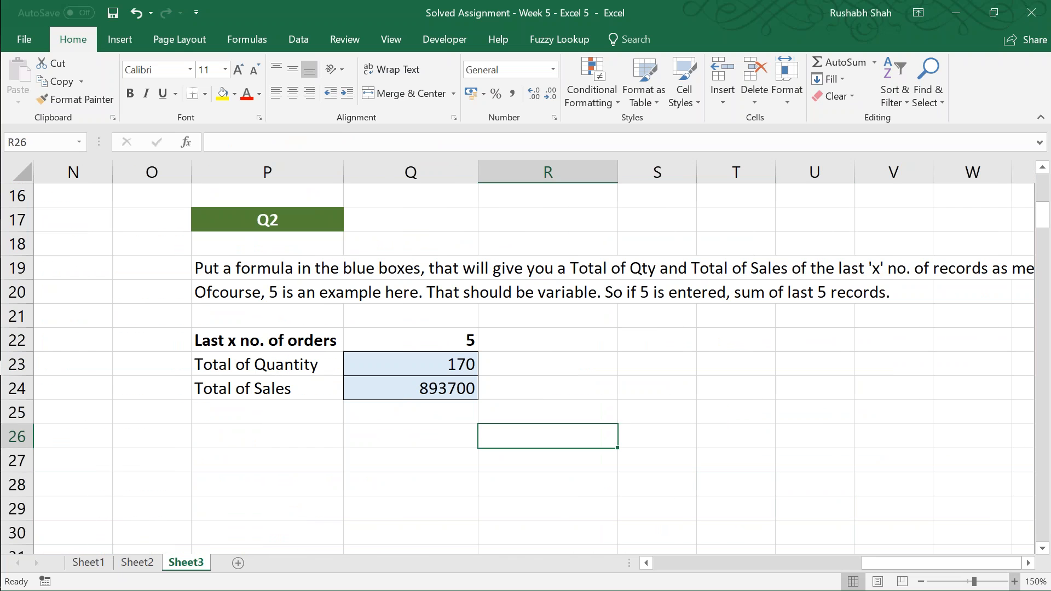
# Step: Examine the SUM and OFFSET formula for Total of Quantity in Q23, then leave it unchanged
pyautogui.press('Up')
pyautogui.press('Up')
pyautogui.press('Up')
pyautogui.press('Left')
pyautogui.press('Left')
pyautogui.press('Left')
pyautogui.press('Up')
pyautogui.press('Up')
pyautogui.press('F2')
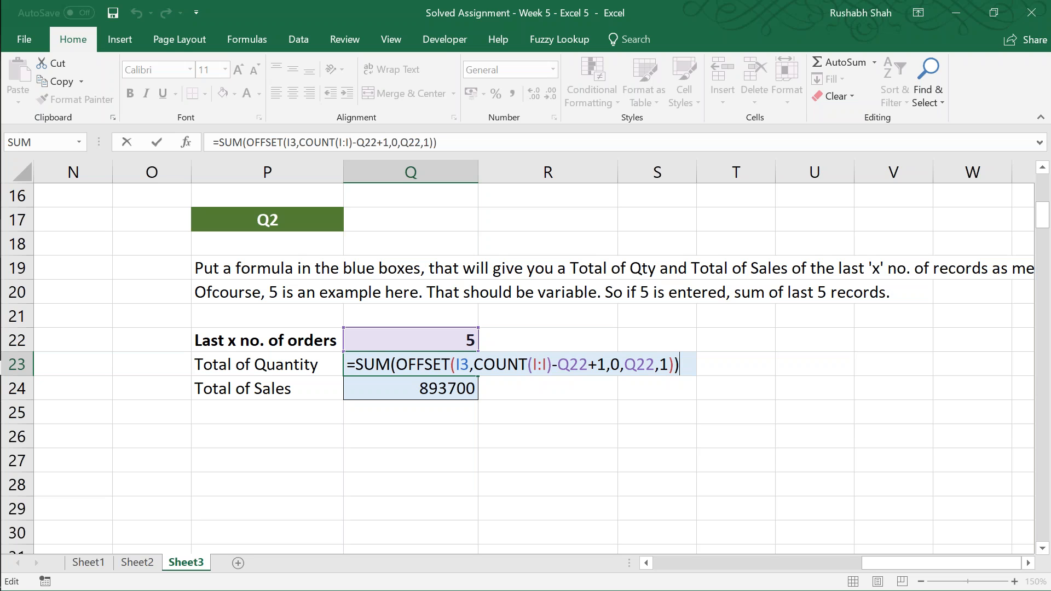
pyautogui.press('Return')
# Step: Set the Last x no. of orders value in Q22 to 6
pyautogui.press('Up')
pyautogui.press('Up')
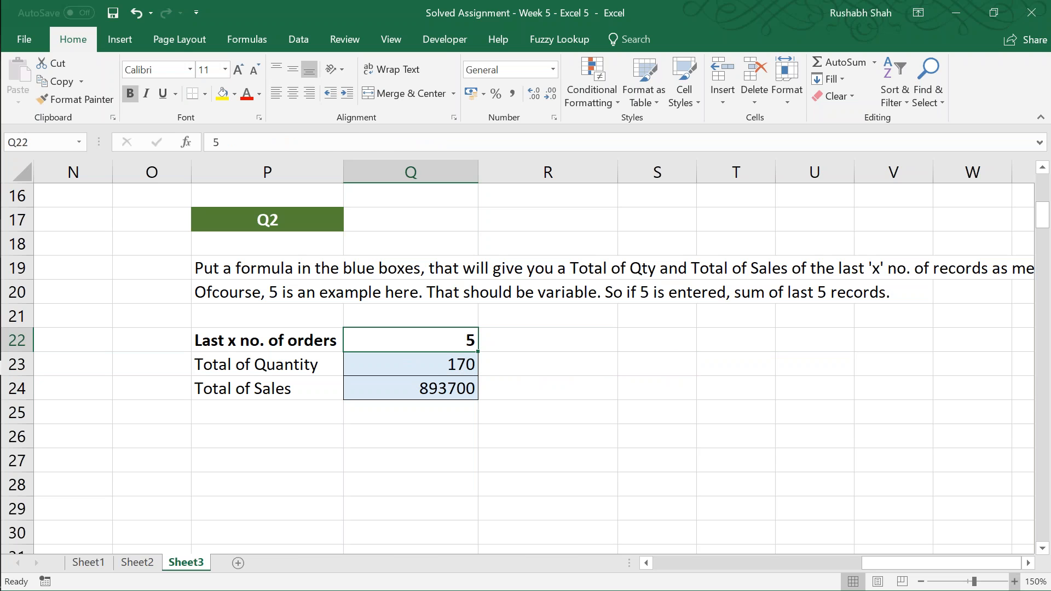
pyautogui.write('6')
pyautogui.press('Return')
# Step: Review how the Q23 formula refers to the number of orders in Q22, and close it without changes
pyautogui.press('Up')
pyautogui.press('Down')
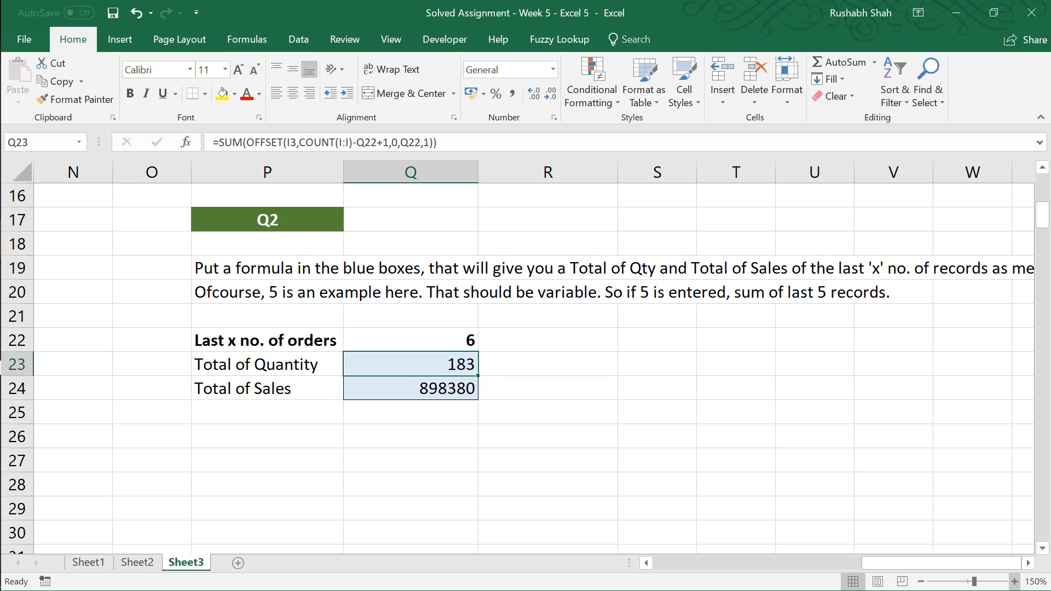
pyautogui.press('F2')
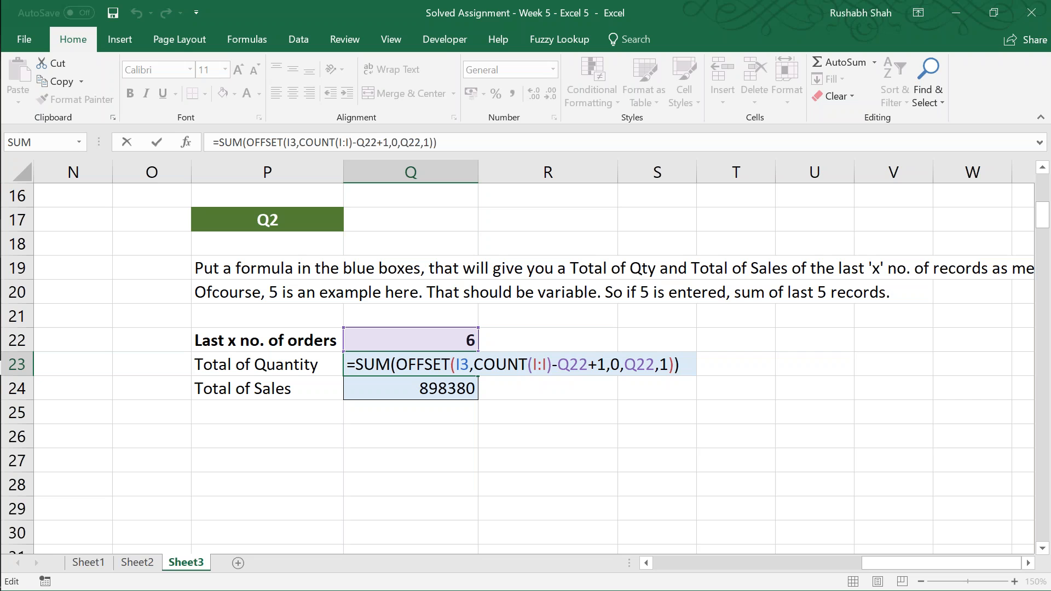
pyautogui.press('Escape')
# Step: Go to the last record of the order table and highlight the empty range C203:G212 beneath it
pyautogui.press('Left')
pyautogui.press('Left')
pyautogui.press('Left')
pyautogui.press('Left')
pyautogui.press('Left')
pyautogui.press('Left')
pyautogui.press('Left')
pyautogui.press('Left')
pyautogui.press('Left')
pyautogui.press('Left')
pyautogui.press('Left')
pyautogui.press('Left')
pyautogui.press('Left')
pyautogui.press('Left')
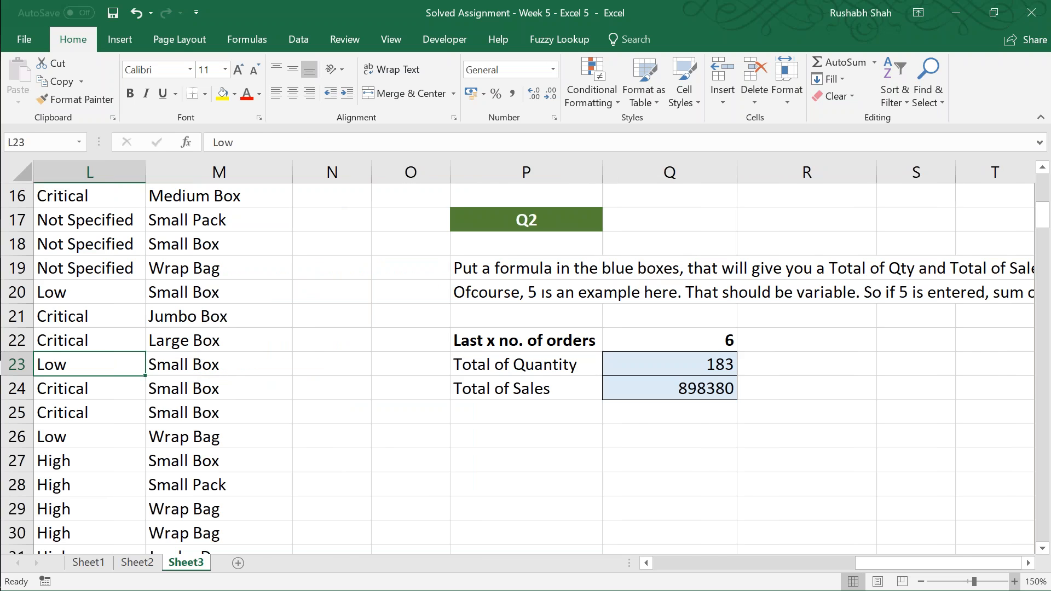
pyautogui.hotkey('ctrl', 'Down')
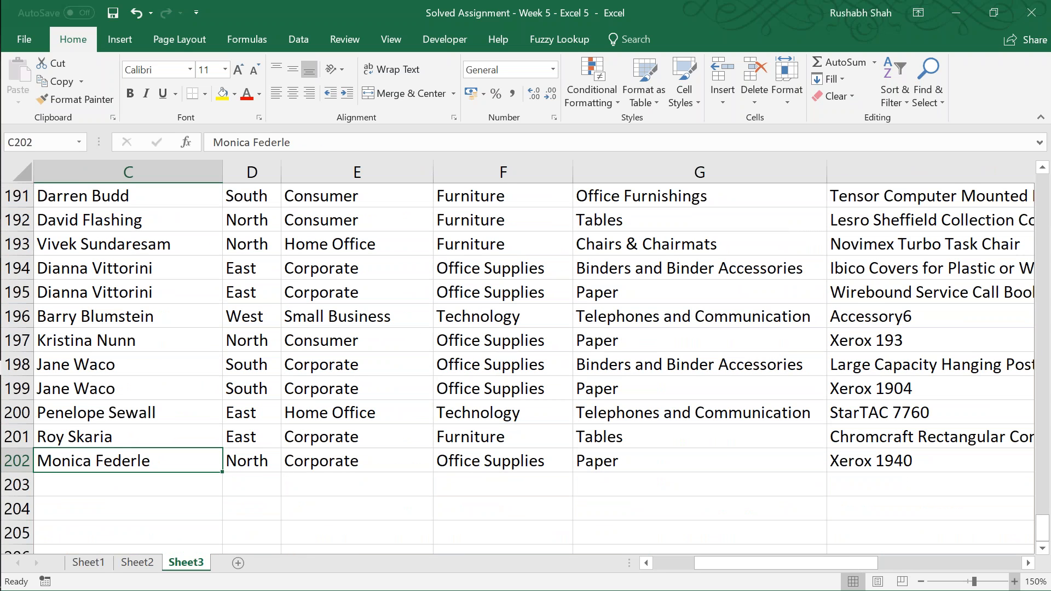
pyautogui.press('Down')
pyautogui.hotkey('shift', 'Down')
pyautogui.hotkey('shift', 'Down')
pyautogui.hotkey('shift', 'Down')
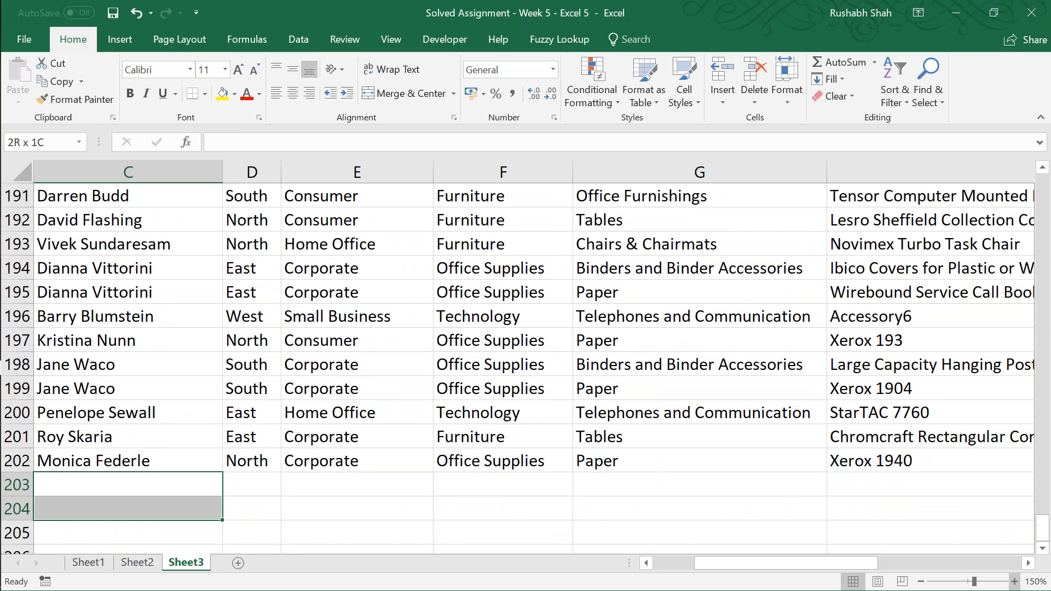
pyautogui.hotkey('shift', 'Down')
pyautogui.hotkey('shift', 'Down')
pyautogui.hotkey('shift', 'Down')
pyautogui.hotkey('shift', 'Down')
pyautogui.hotkey('shift', 'Down')
pyautogui.hotkey('shift', 'Down')
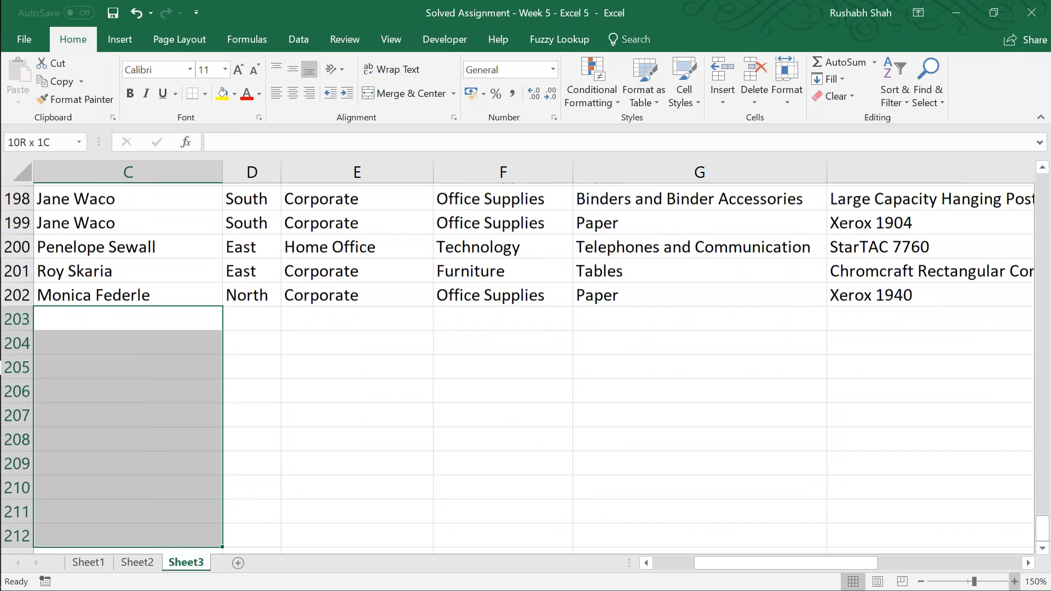
pyautogui.hotkey('shift', 'Right')
pyautogui.hotkey('shift', 'Right')
pyautogui.hotkey('shift', 'Right')
pyautogui.hotkey('shift', 'Right')
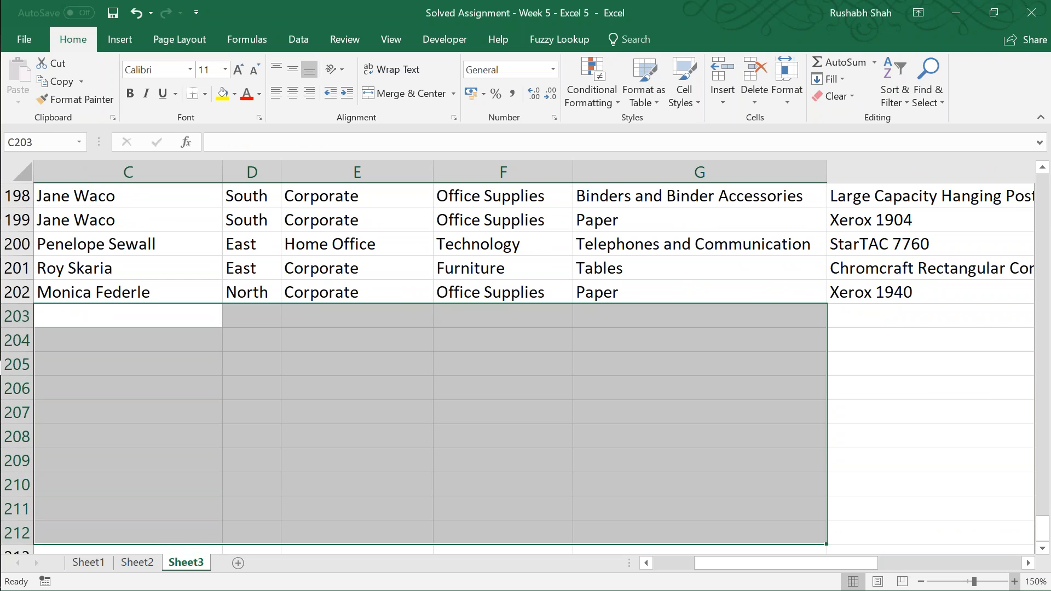
pyautogui.press('Up')
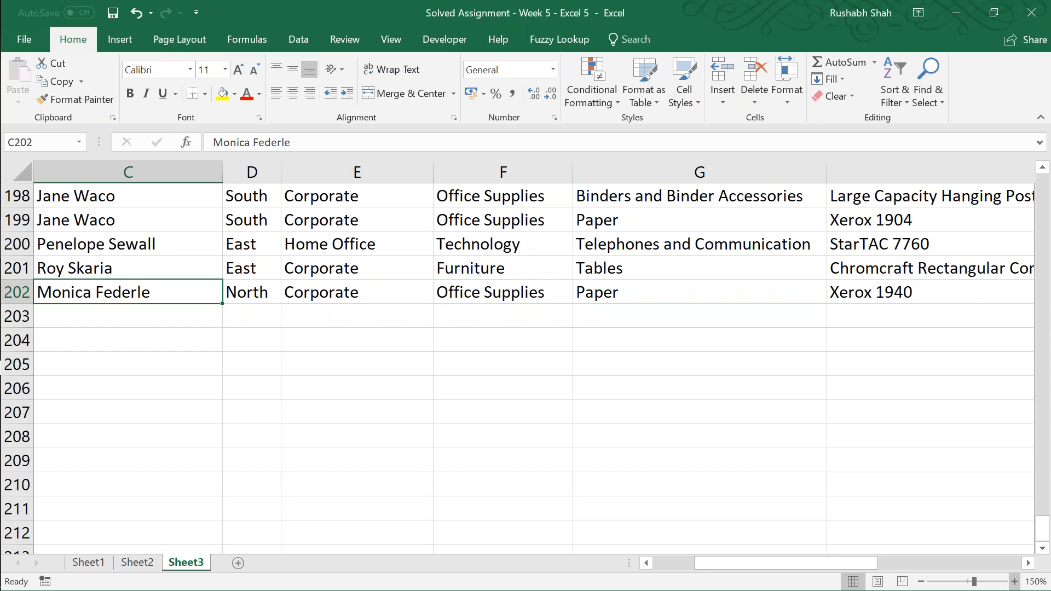
# Step: Select the Customer Name entries from C202 up to C4 to examine the number of records
pyautogui.press('Up')
pyautogui.press('Down')
pyautogui.hotkey('ctrl', 'shift', 'Up')
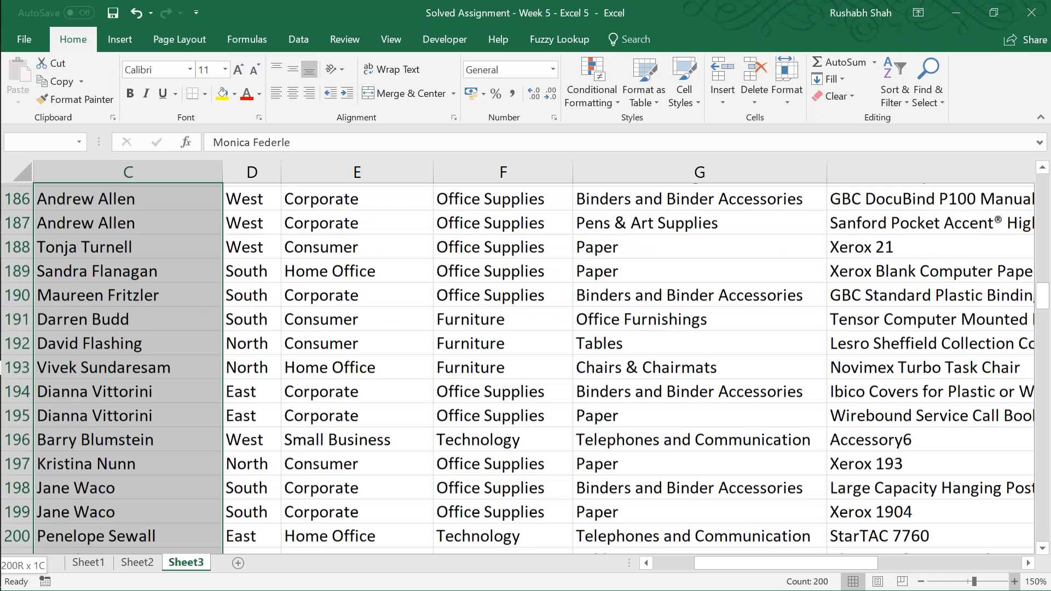
pyautogui.hotkey('shift', 'Up')
pyautogui.hotkey('shift', 'Down')
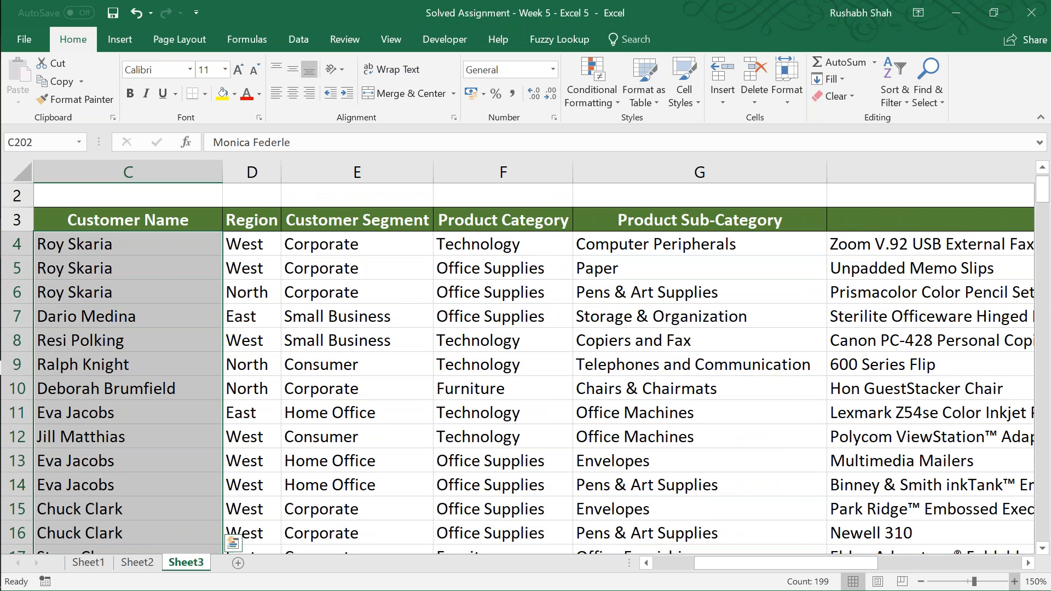
# Step: Return to the Q2 section and inspect the Total of Sales formula in Q24
pyautogui.press('Right')
pyautogui.press('Right')
pyautogui.press('Right')
pyautogui.press('Right')
pyautogui.press('Right')
pyautogui.press('Right')
pyautogui.press('Right')
pyautogui.press('Right')
pyautogui.press('Right')
pyautogui.press('Right')
pyautogui.press('Right')
pyautogui.press('Right')
pyautogui.press('Right')
pyautogui.press('Right')
pyautogui.press('Right')
pyautogui.press('Right')
pyautogui.press('Right')
pyautogui.press('Left')
pyautogui.press('Left')
pyautogui.press('Left')
pyautogui.press('Left')
pyautogui.hotkey('ctrl', 'Up')
pyautogui.press('Up')
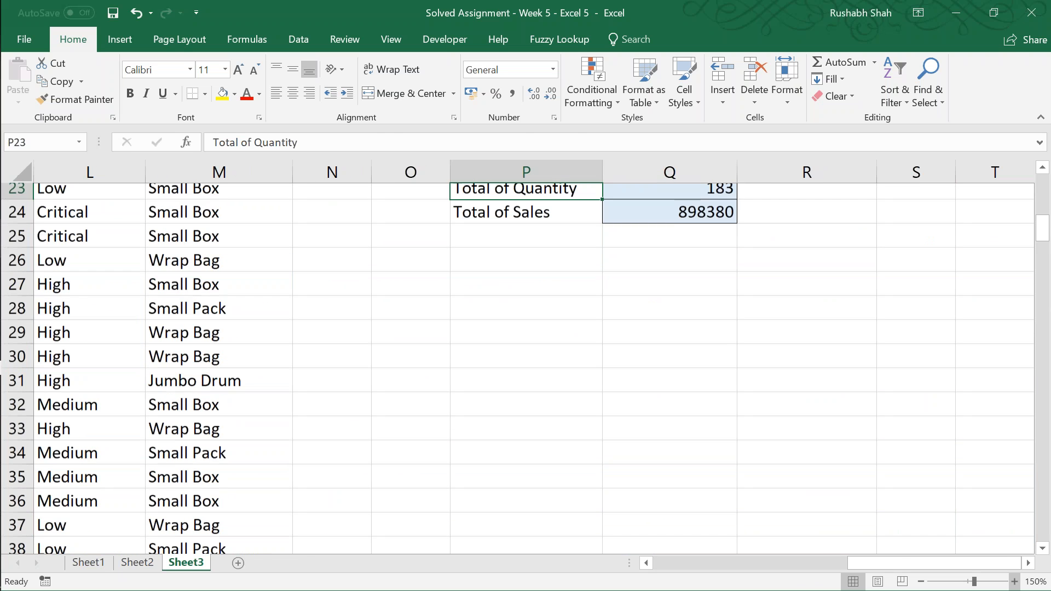
pyautogui.press('Up')
pyautogui.press('Up')
pyautogui.press('Up')
pyautogui.press('Up')
pyautogui.press('Up')
pyautogui.press('Right')
pyautogui.press('Down')
pyautogui.press('Down')
pyautogui.press('Down')
pyautogui.press('Down')
pyautogui.press('Down')
pyautogui.press('Down')
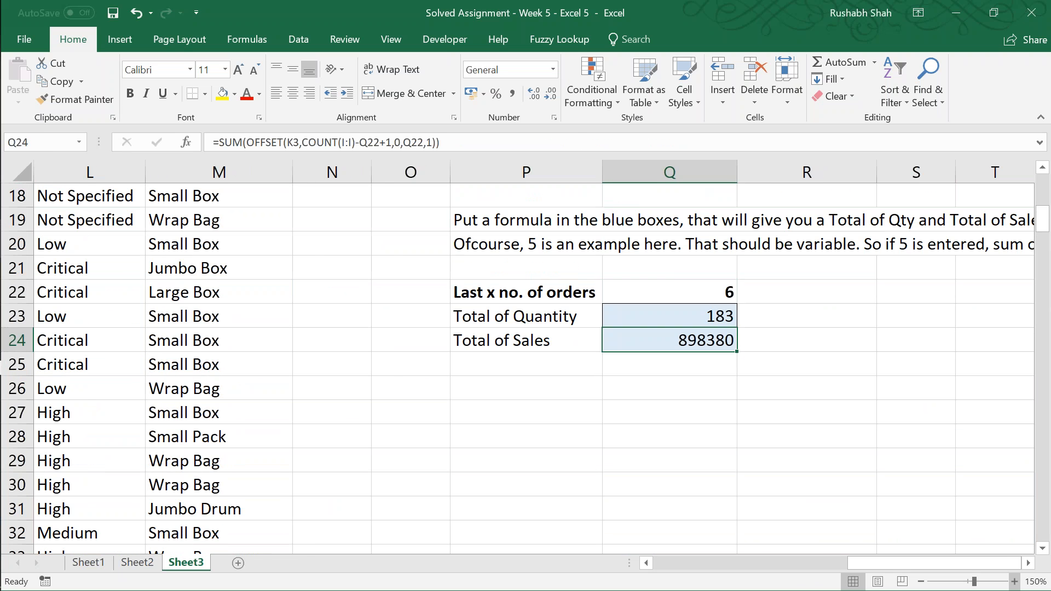
# Step: Highlight the COUNT(I:I) part of the Total of Quantity formula in Q23, keeping the formula as it is
pyautogui.press('Right')
pyautogui.press('Right')
pyautogui.press('Right')
pyautogui.press('Right')
pyautogui.press('Right')
pyautogui.press('Left')
pyautogui.press('Left')
pyautogui.press('Left')
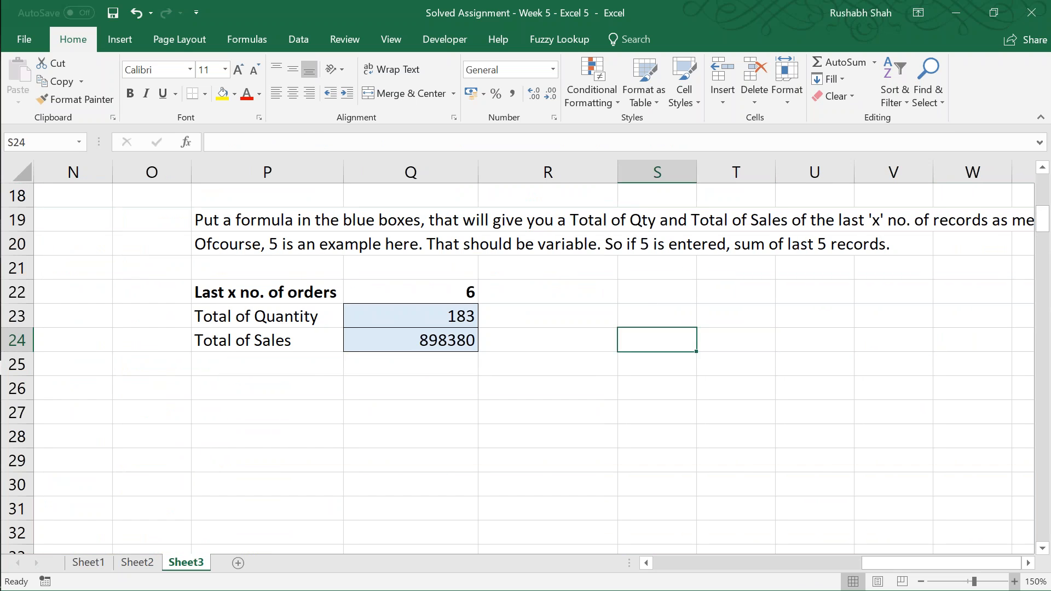
pyautogui.press('Left')
pyautogui.press('Left')
pyautogui.press('Up')
pyautogui.press('Down')
pyautogui.press('Up')
pyautogui.press('F2')
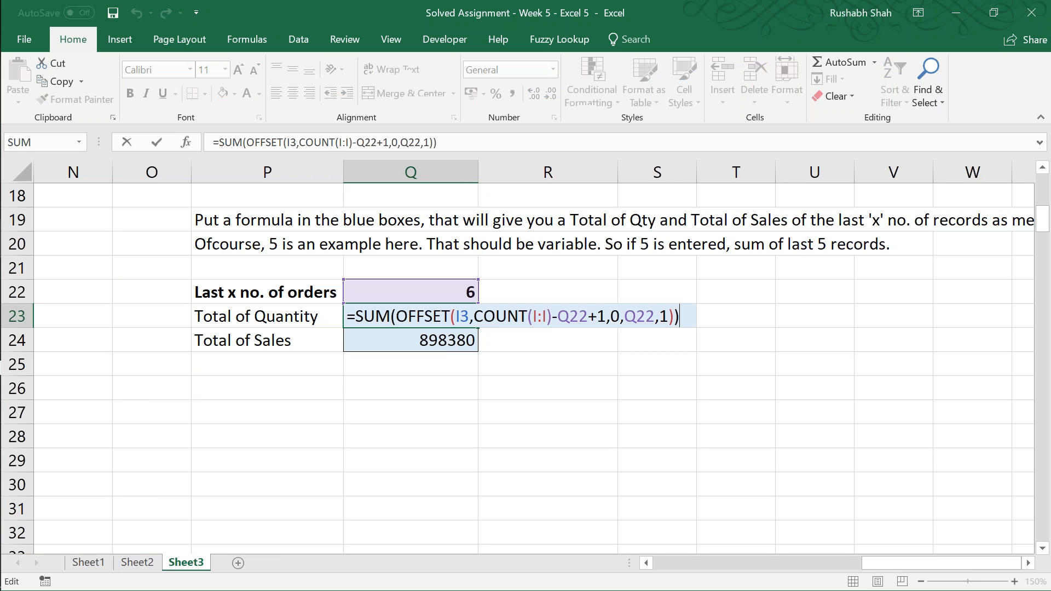
pyautogui.press('Left')
pyautogui.press('Left')
pyautogui.press('Left')
pyautogui.press('Left')
pyautogui.press('Left')
pyautogui.press('Left')
pyautogui.press('Left')
pyautogui.press('Left')
pyautogui.press('Left')
pyautogui.press('Left')
pyautogui.press('Left')
pyautogui.press('Left')
pyautogui.press('Left')
pyautogui.press('Left')
pyautogui.press('Left')
pyautogui.press('Left')
pyautogui.press('Left')
pyautogui.press('Right')
pyautogui.hotkey('shift', 'Left')
pyautogui.hotkey('shift', 'Left')
pyautogui.hotkey('shift', 'Left')
pyautogui.hotkey('shift', 'Left')
pyautogui.hotkey('shift', 'Left')
pyautogui.hotkey('shift', 'Left')
pyautogui.hotkey('shift', 'Left')
pyautogui.hotkey('shift', 'Left')
pyautogui.hotkey('shift', 'Left')
pyautogui.hotkey('shift', 'Left')
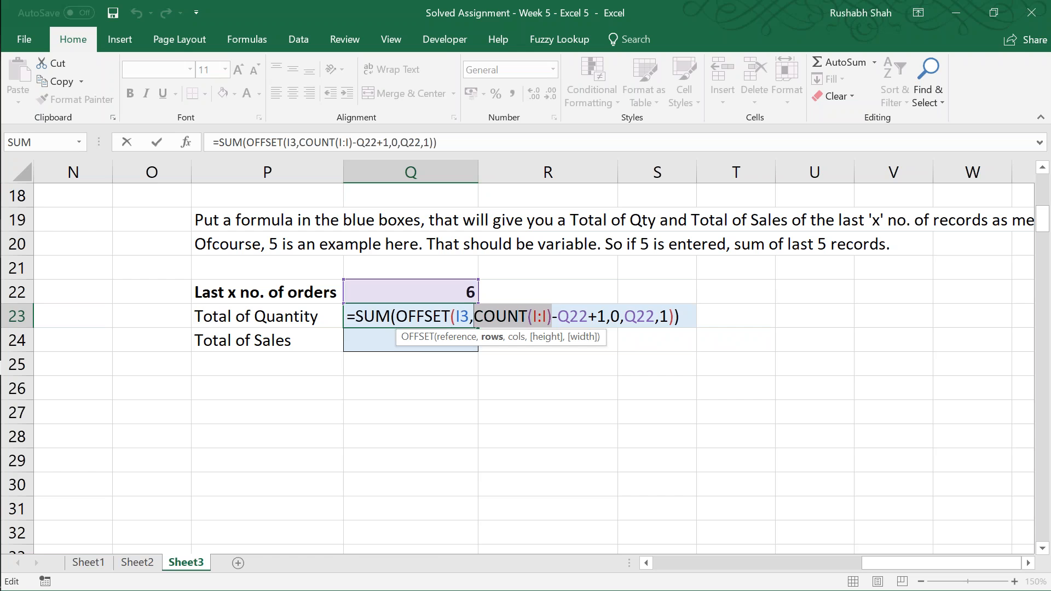
pyautogui.hotkey('ctrl', 'Return')
# Step: Select the last six quantities in column I, ending at I202, to check their sum against Q23
pyautogui.press('Left')
pyautogui.press('Left')
pyautogui.press('Left')
pyautogui.press('Left')
pyautogui.press('Left')
pyautogui.press('Left')
pyautogui.press('Left')
pyautogui.press('Left')
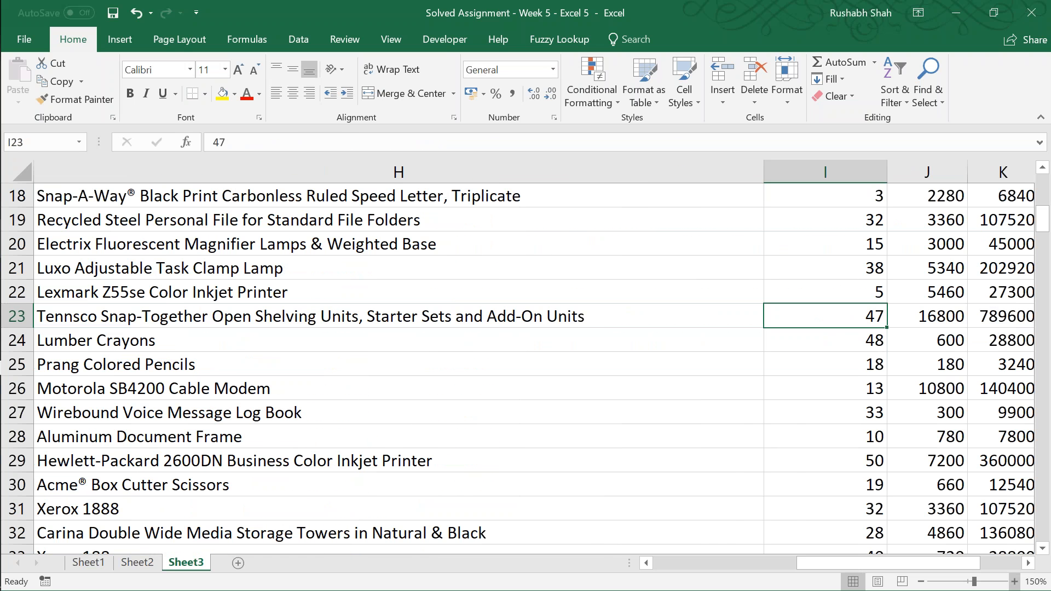
pyautogui.hotkey('ctrl', 'shift', 'Down')
pyautogui.press('Down')
pyautogui.hotkey('ctrl', 'Down')
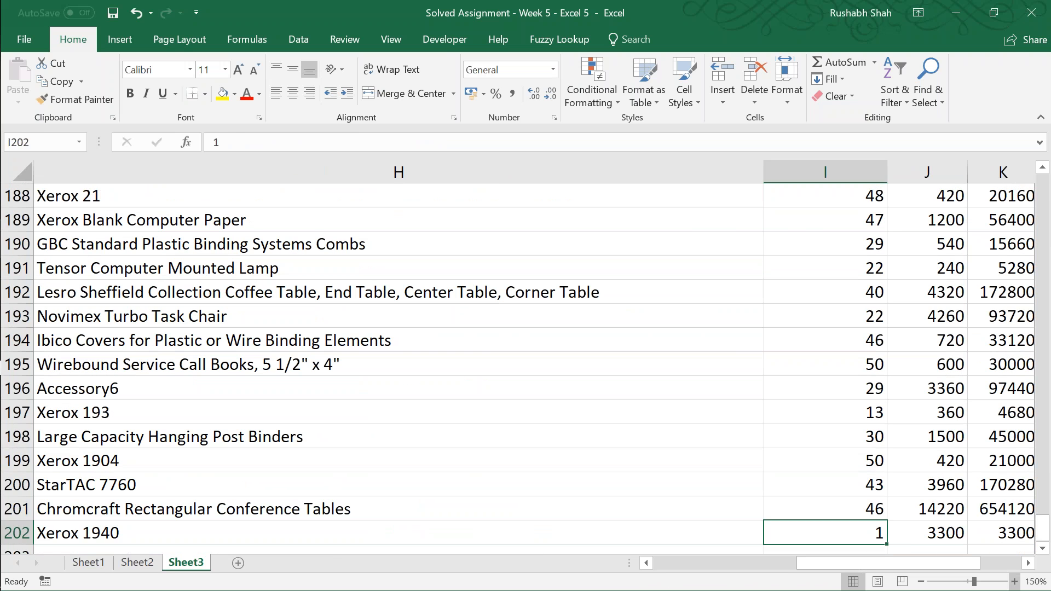
pyautogui.hotkey('shift', 'Up')
pyautogui.hotkey('shift', 'Up')
pyautogui.hotkey('shift', 'Up')
pyautogui.hotkey('shift', 'Up')
pyautogui.hotkey('shift', 'Up')
pyautogui.press('Right')
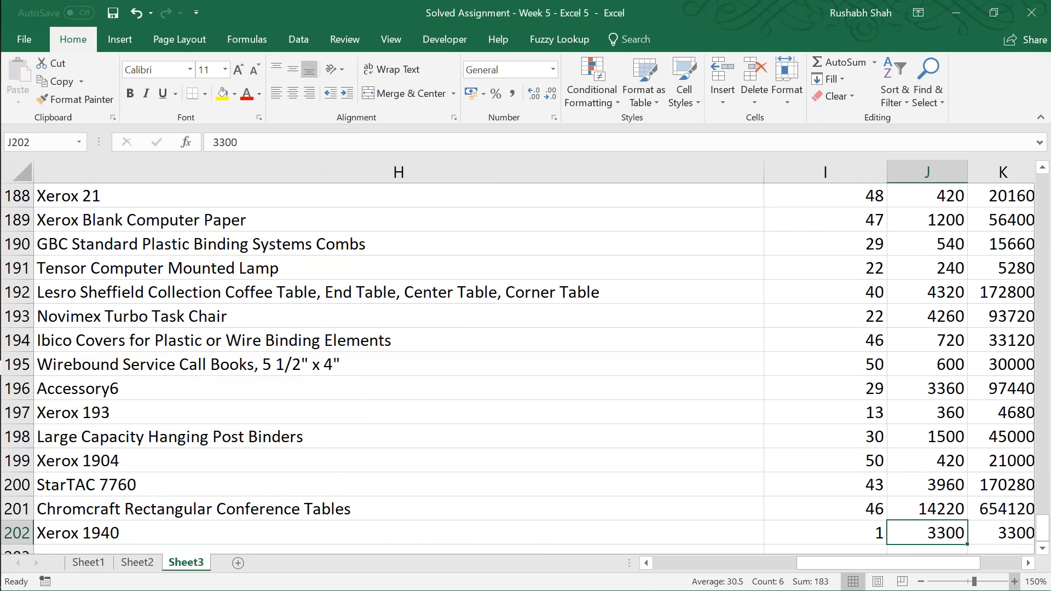
# Step: Revisit the lookup area on Sheet1 and return to header cell A3 of the Sheet3 order table
pyautogui.press('Right')
pyautogui.press('Right')
pyautogui.press('Right')
pyautogui.press('Right')
pyautogui.press('Right')
pyautogui.press('Right')
pyautogui.press('Right')
pyautogui.press('Right')
pyautogui.press('Left')
pyautogui.hotkey('ctrl', 'Up')
pyautogui.press('Up')
pyautogui.press('Up')
pyautogui.press('Up')
pyautogui.press('Right')
pyautogui.press('Right')
pyautogui.press('Right')
pyautogui.press('Right')
pyautogui.press('Down')
pyautogui.press('Left')
pyautogui.press('Left')
pyautogui.press('Left')
pyautogui.press('Left')
pyautogui.press('Down')
pyautogui.press('Down')
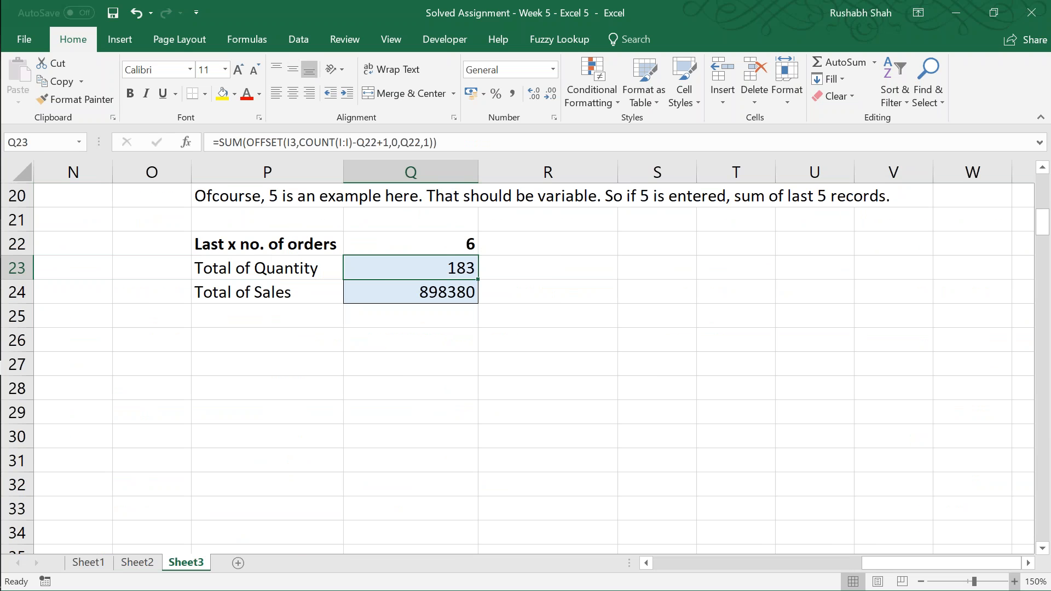
pyautogui.press('Left')
pyautogui.press('Left')
pyautogui.press('Left')
pyautogui.press('Left')
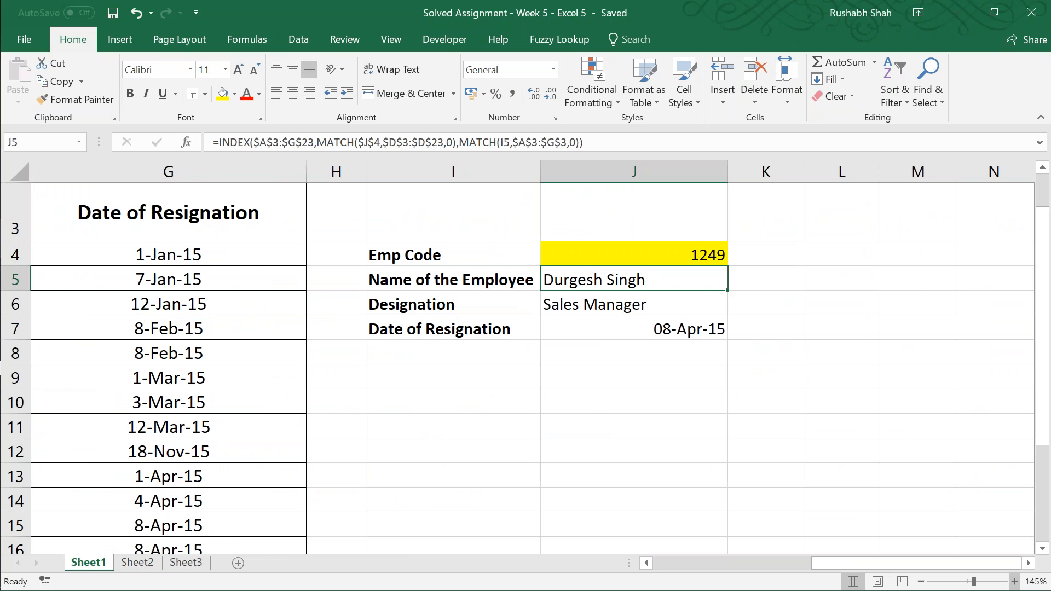
# Step: Save the workbook and return to cell A3 of Sheet1
pyautogui.press('Left')
pyautogui.press('Left')
pyautogui.press('Left')
pyautogui.press('Left')
pyautogui.press('Left')
pyautogui.press('Left')
pyautogui.press('Left')
pyautogui.press('Left')
pyautogui.press('Left')
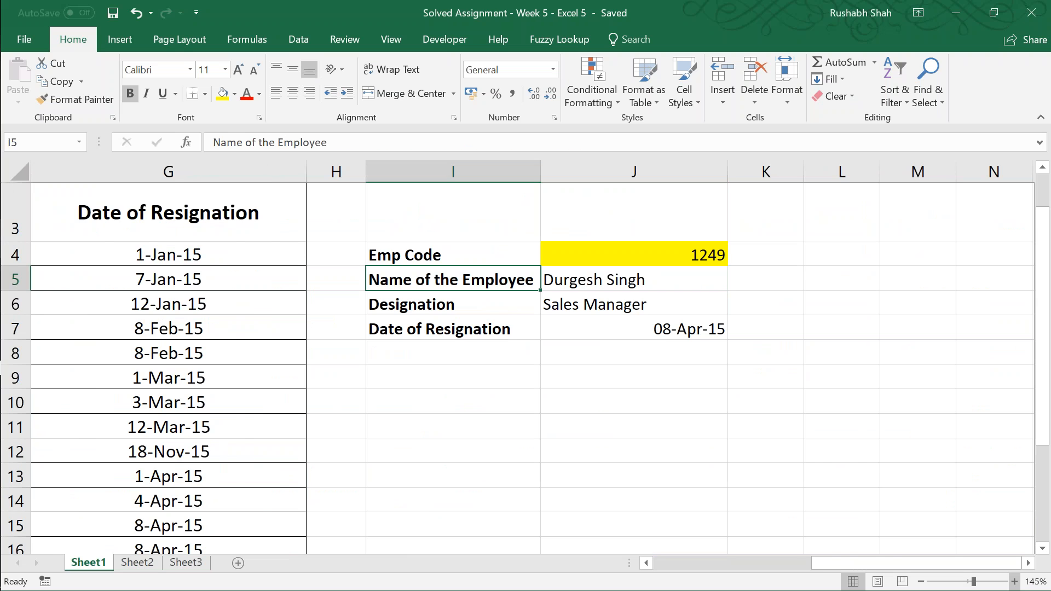
pyautogui.press('Up')
pyautogui.press('Up')
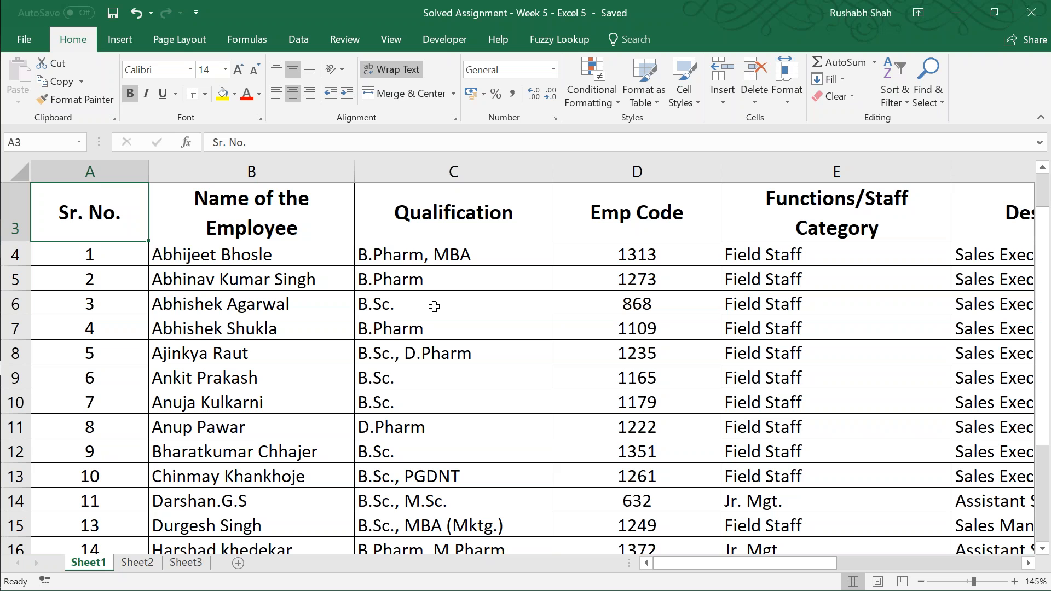
# Step: Close the solved assignment workbook and bring up a blank workbook
pyautogui.hotkey('ctrl', 'w')
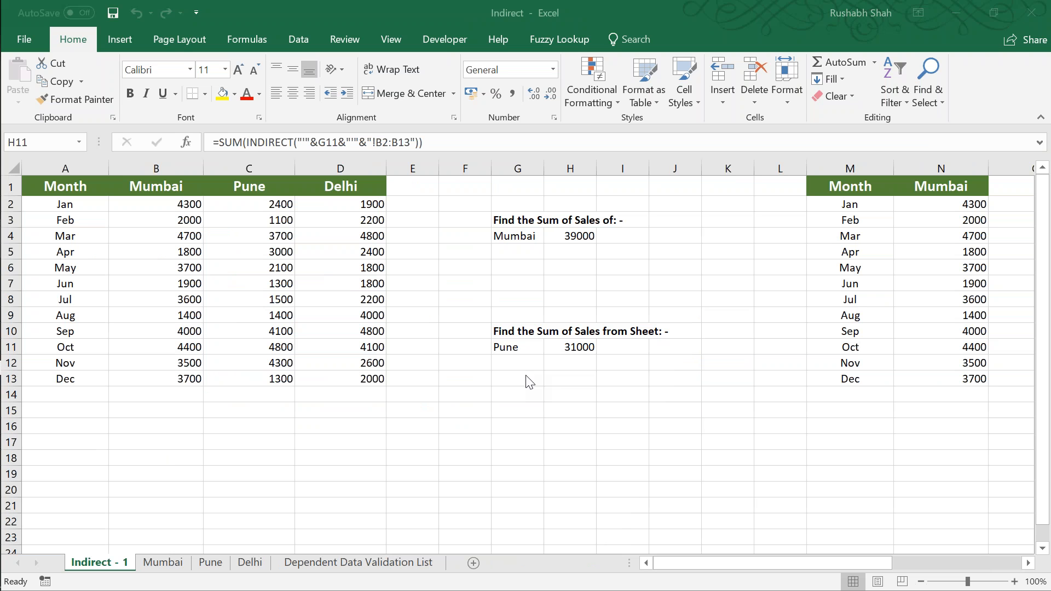
pyautogui.click(435, 456)
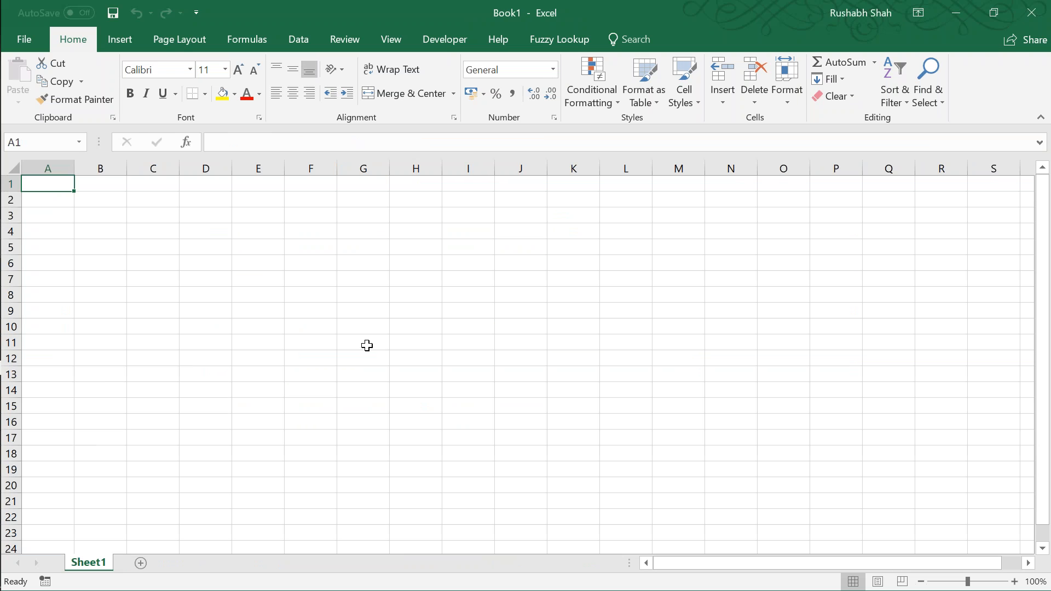
# Step: Add a second worksheet to the blank workbook and zoom both Sheet2 and Sheet1 to 200%
pyautogui.click(141, 563)
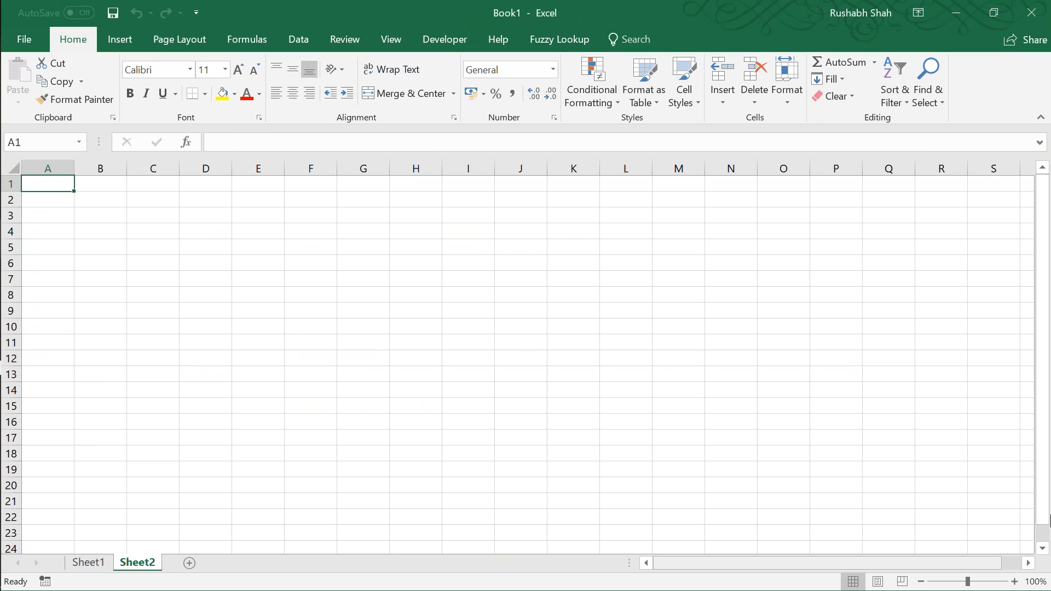
pyautogui.click(1014, 581)
pyautogui.click(1014, 581)
pyautogui.click(1014, 582)
pyautogui.click(1014, 581)
pyautogui.click(1014, 581)
pyautogui.click(1014, 581)
pyautogui.click(1014, 581)
pyautogui.click(1013, 581)
pyautogui.click(1014, 581)
pyautogui.click(1014, 581)
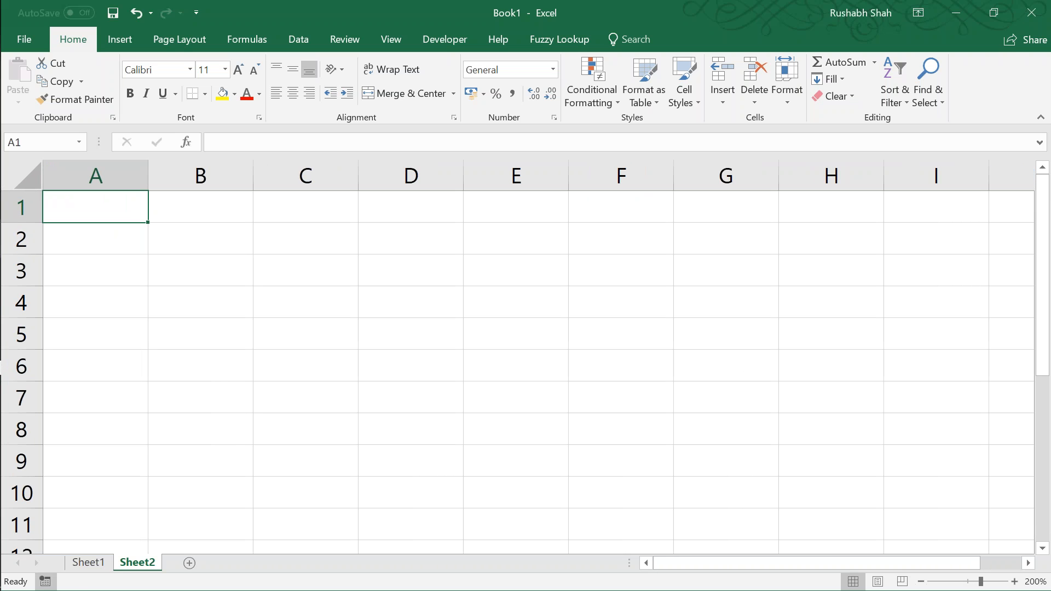
pyautogui.click(91, 564)
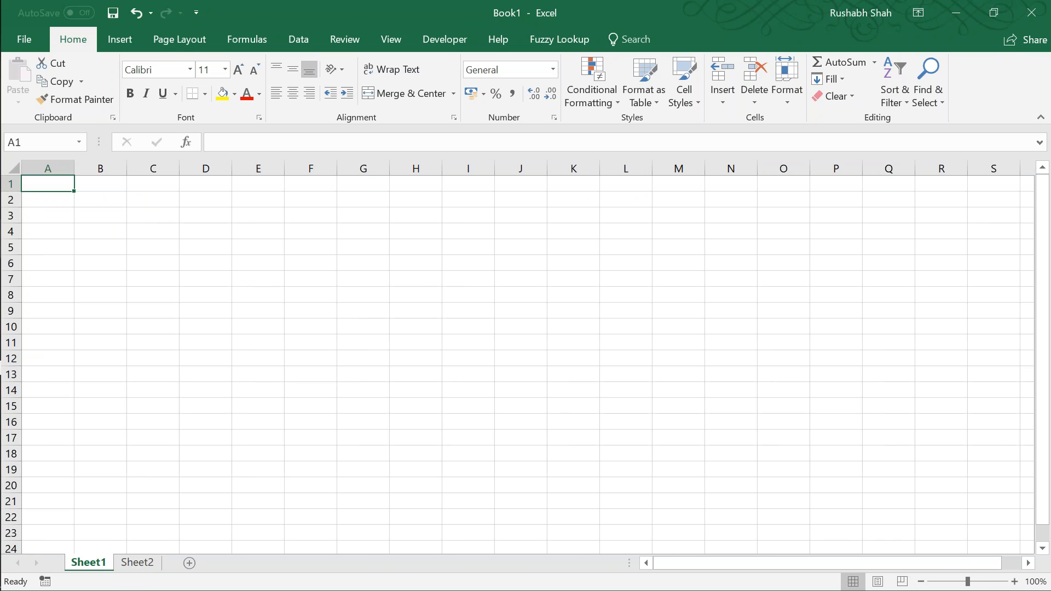
pyautogui.click(1014, 581)
pyautogui.click(1014, 582)
pyautogui.click(1014, 581)
pyautogui.click(1014, 581)
pyautogui.click(1014, 581)
pyautogui.click(1014, 581)
pyautogui.click(1014, 581)
pyautogui.click(1014, 581)
pyautogui.click(1014, 581)
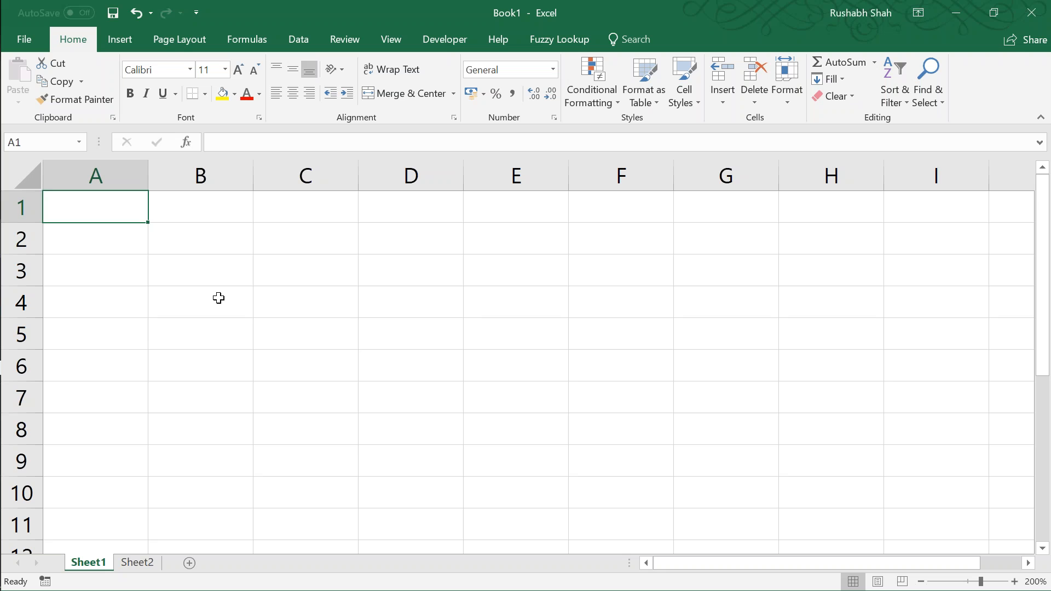
# Step: Enter the heading Amounts 1 in cell D1 of Sheet1
pyautogui.click(218, 297)
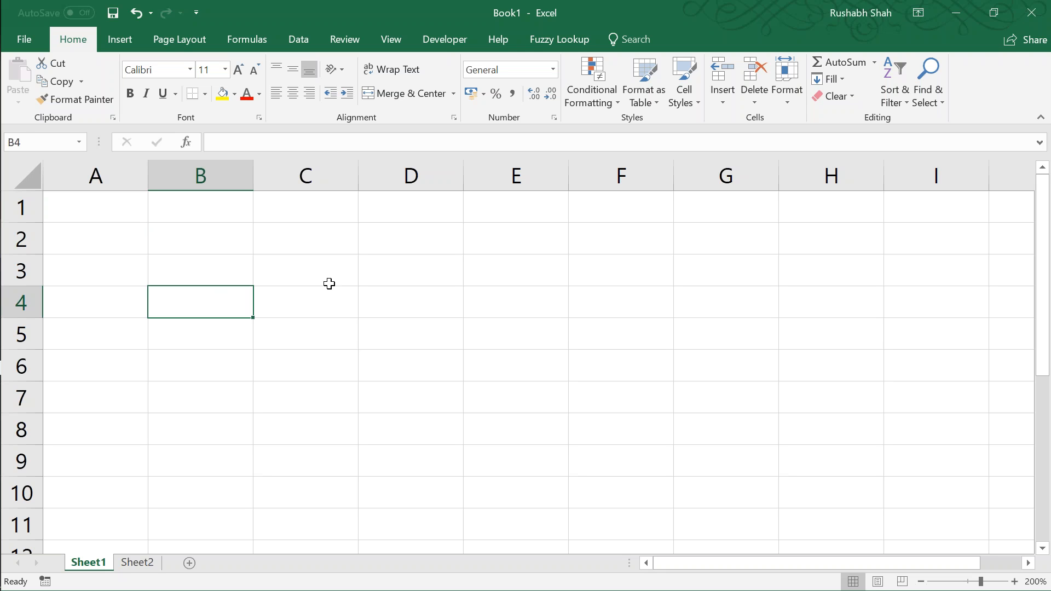
pyautogui.press('Up')
pyautogui.press('Right')
pyautogui.press('Up')
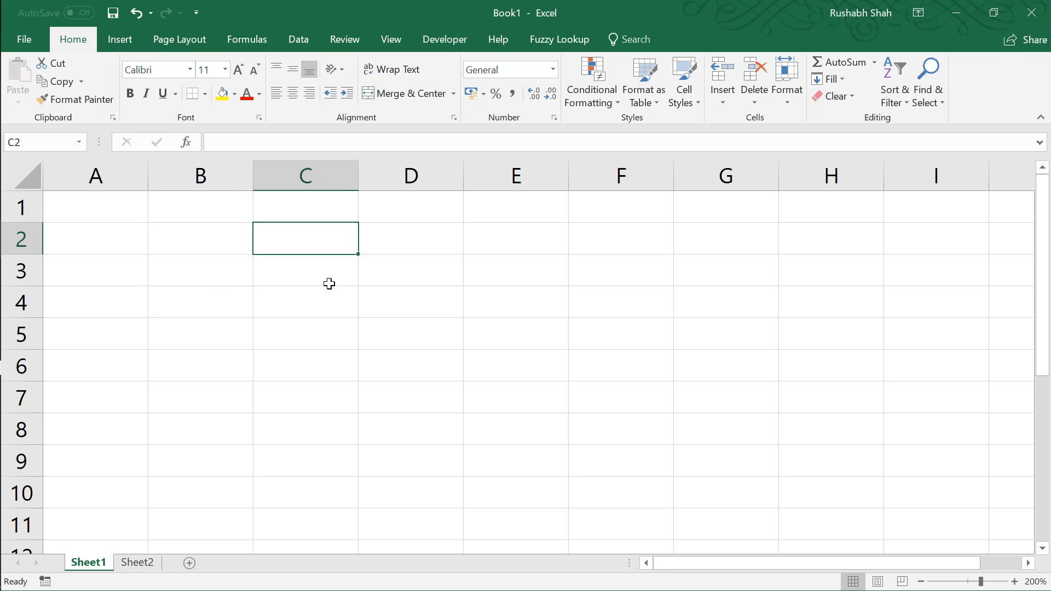
pyautogui.press('Right')
pyautogui.press('Up')
pyautogui.write('Amounts 1')
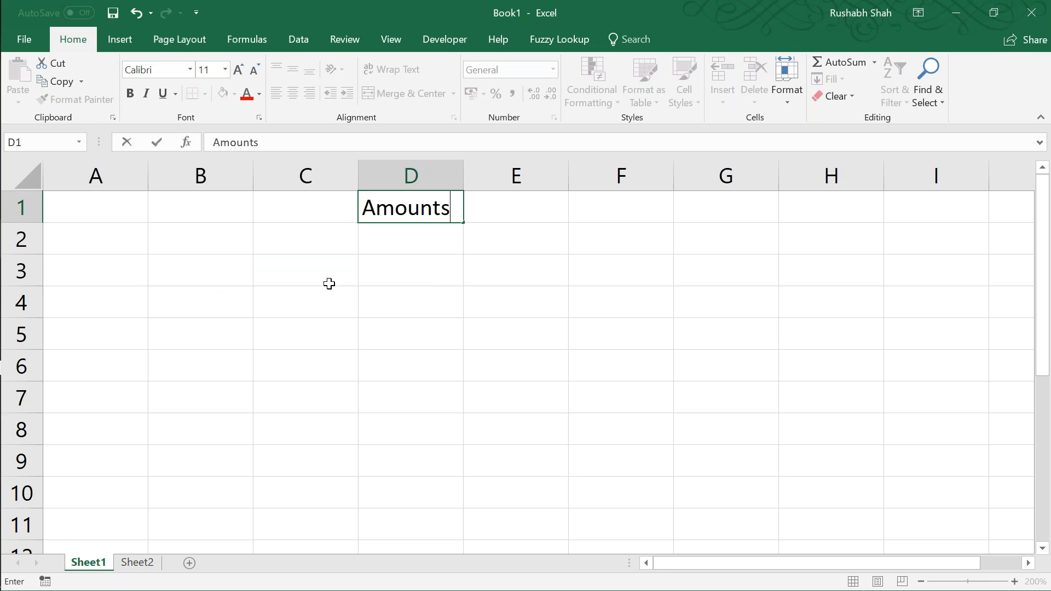
pyautogui.press('Return')
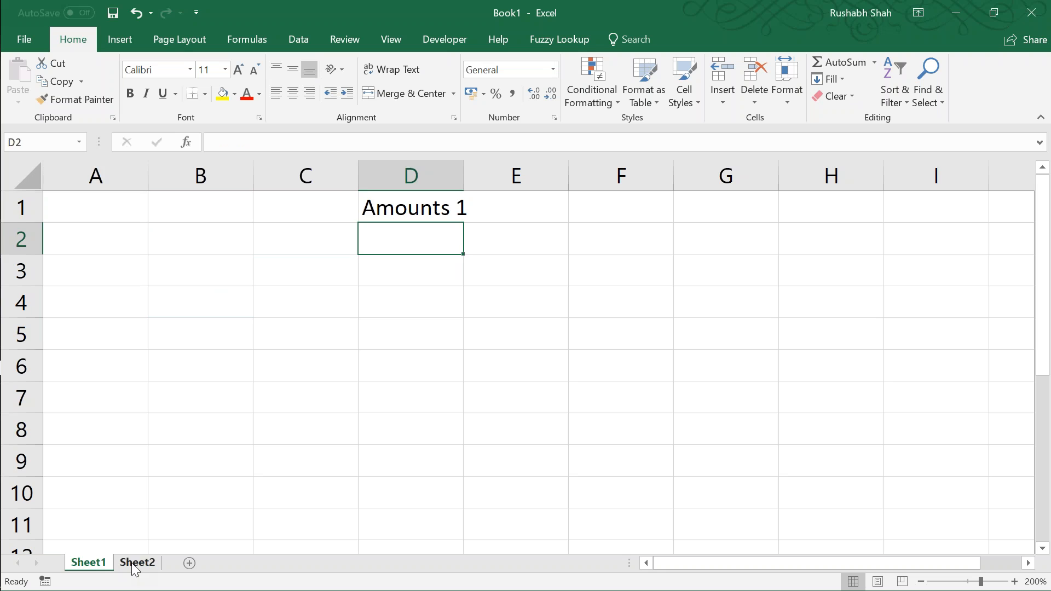
# Step: On Sheet2, enter the heading Amounts 2 in D1 with the values 10, 20 and 30 below it
pyautogui.click(136, 562)
pyautogui.click(425, 206)
pyautogui.write('Amount s')
pyautogui.press('BackSpace')
pyautogui.press('BackSpace')
pyautogui.write('s 2')
pyautogui.press('Return')
pyautogui.write('10')
pyautogui.press('Return')
pyautogui.write('20')
pyautogui.press('Return')
pyautogui.write('30')
pyautogui.press('Return')
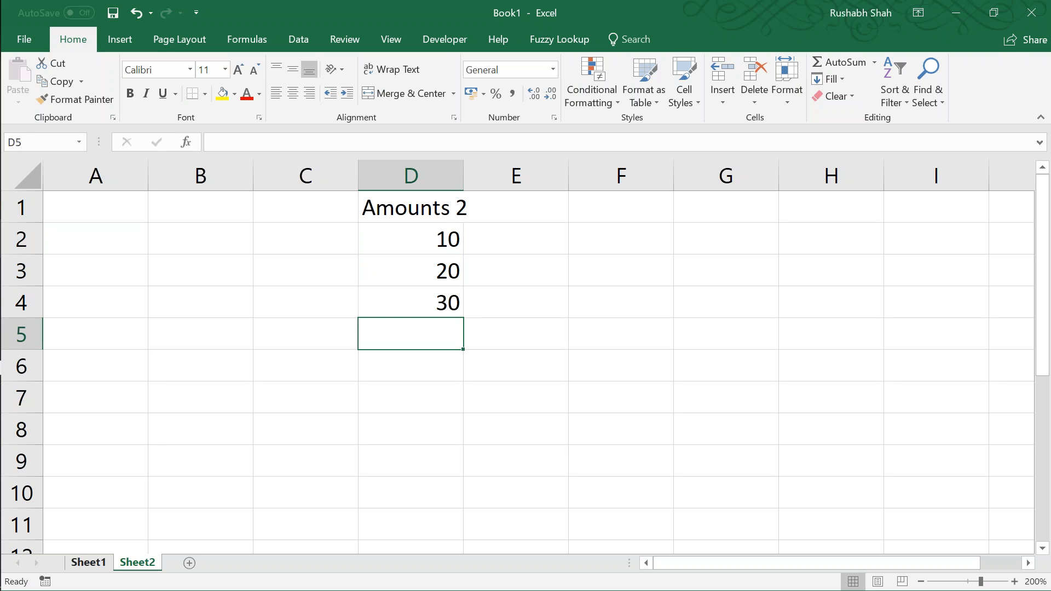
# Step: On Sheet1, enter 40, 50 and 60 under the Amounts 1 heading
pyautogui.click(88, 562)
pyautogui.write('40')
pyautogui.press('Return')
pyautogui.write('50')
pyautogui.press('Return')
pyautogui.write('60')
pyautogui.press('Return')
# Step: Rename Sheet1 as London and Sheet2 as South Africa
pyautogui.doubleClick(92, 565)
pyautogui.write('London')
pyautogui.press('Return')
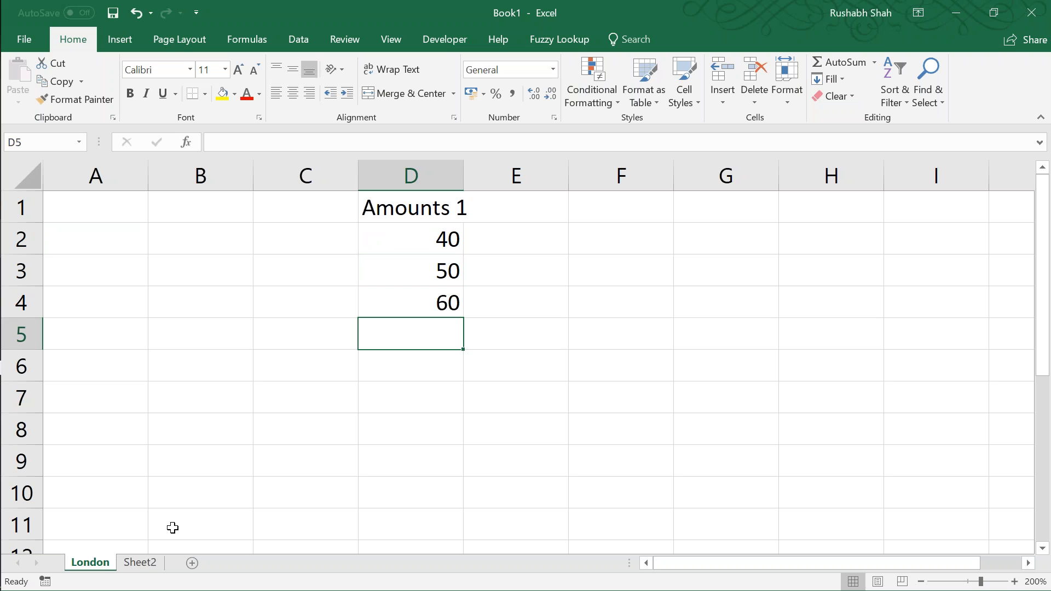
pyautogui.click(143, 563)
pyautogui.doubleClick(143, 563)
pyautogui.write('South Africa')
pyautogui.press('Return')
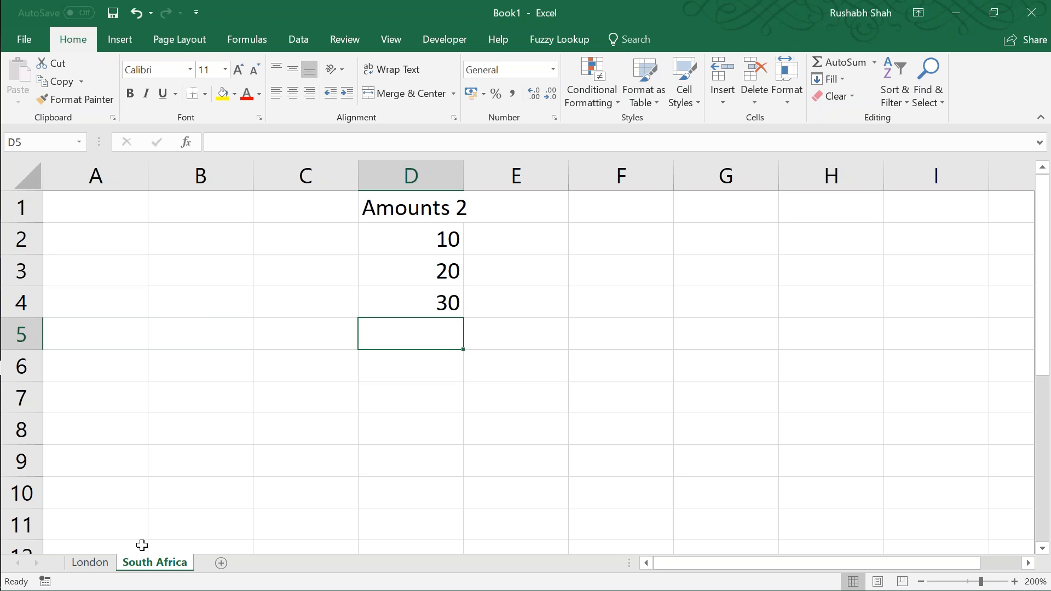
# Step: Add a third worksheet and check the amounts in D2:D4 on the London and South Africa sheets
pyautogui.click(221, 562)
pyautogui.click(100, 565)
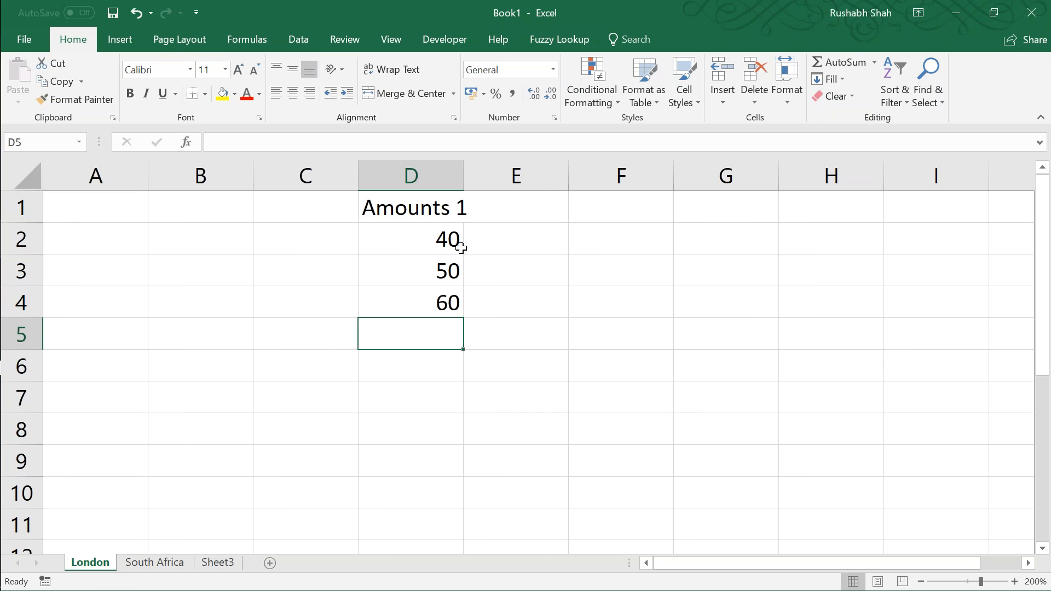
pyautogui.moveTo(429, 244); pyautogui.dragTo(422, 304)
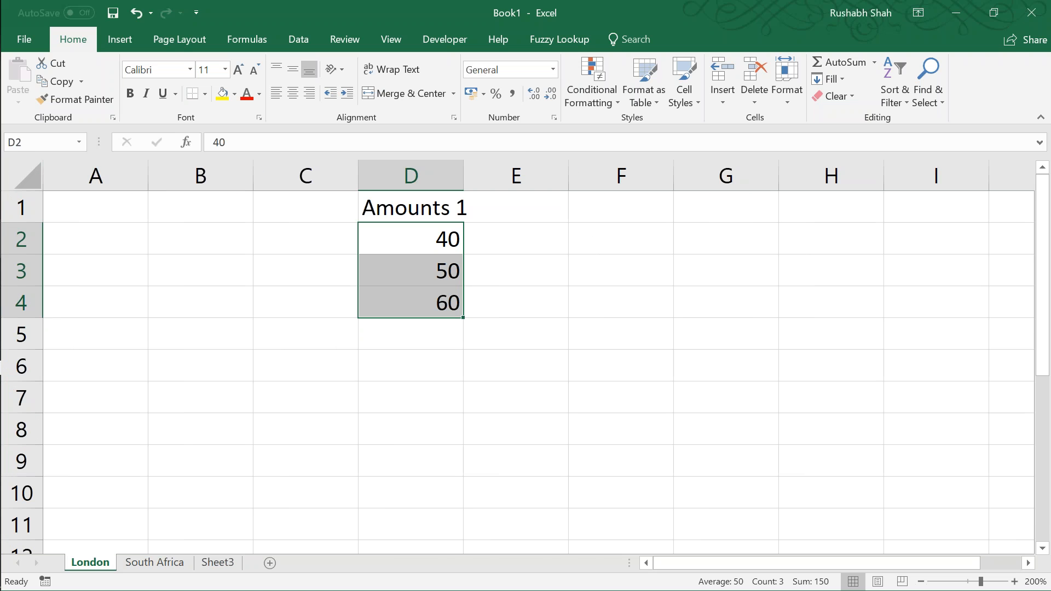
pyautogui.click(155, 563)
pyautogui.moveTo(448, 237); pyautogui.dragTo(432, 296)
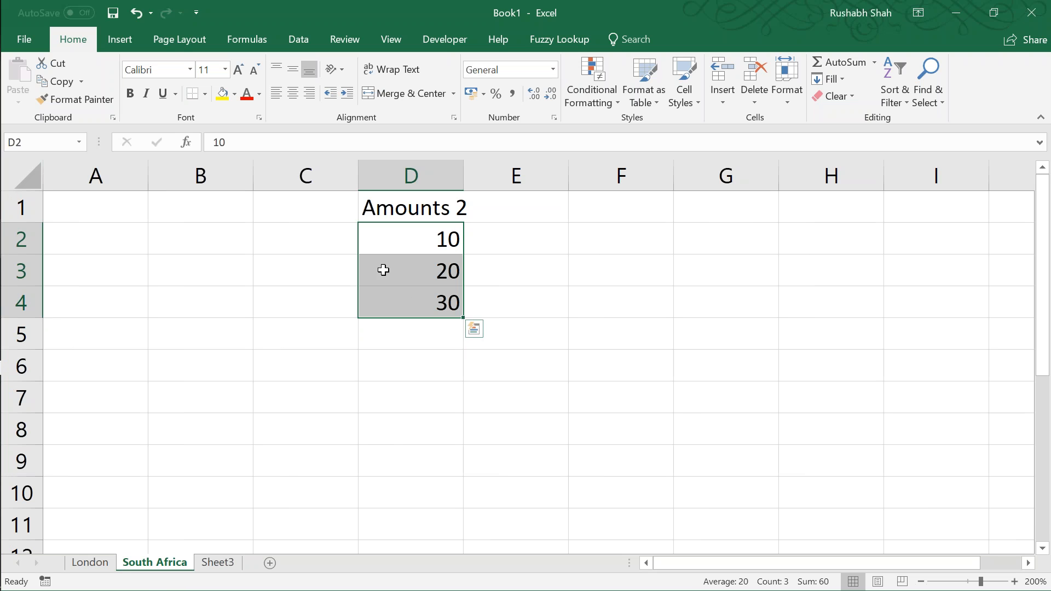
pyautogui.click(271, 364)
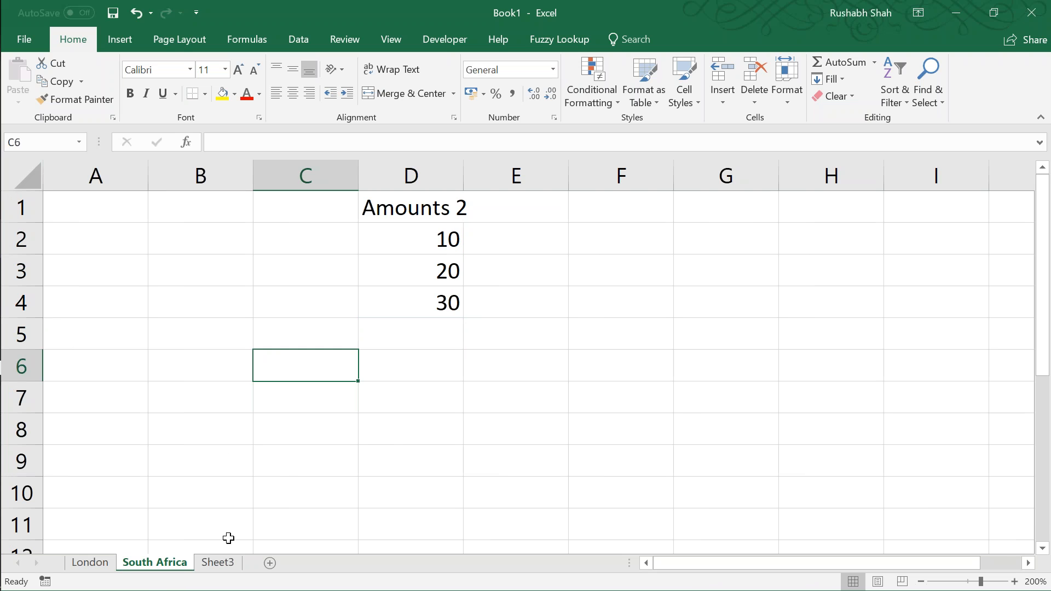
# Step: Zoom Sheet3 to 200% and enter London in cell C4
pyautogui.click(217, 562)
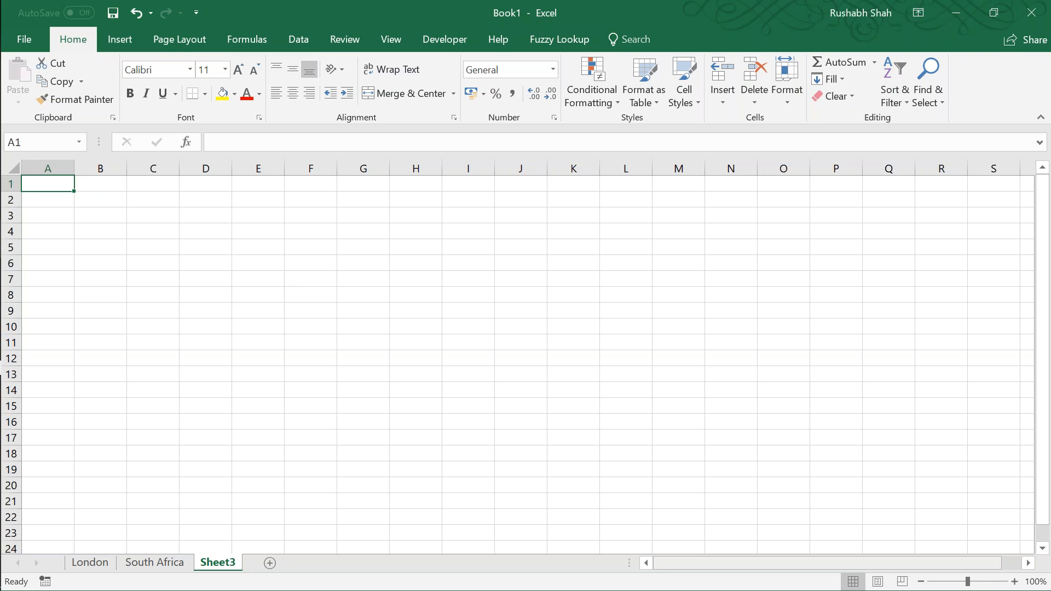
pyautogui.click(1014, 582)
pyautogui.click(1014, 581)
pyautogui.click(1014, 581)
pyautogui.click(1014, 581)
pyautogui.click(1014, 581)
pyautogui.click(1014, 581)
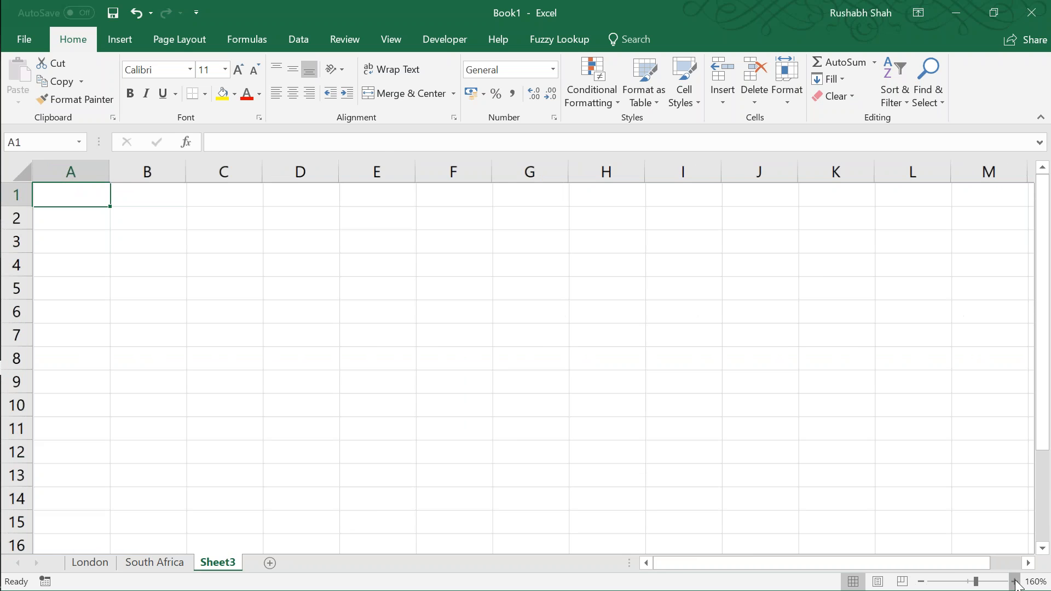
pyautogui.click(1014, 581)
pyautogui.click(1014, 581)
pyautogui.click(1014, 581)
pyautogui.click(1014, 581)
pyautogui.doubleClick(277, 298)
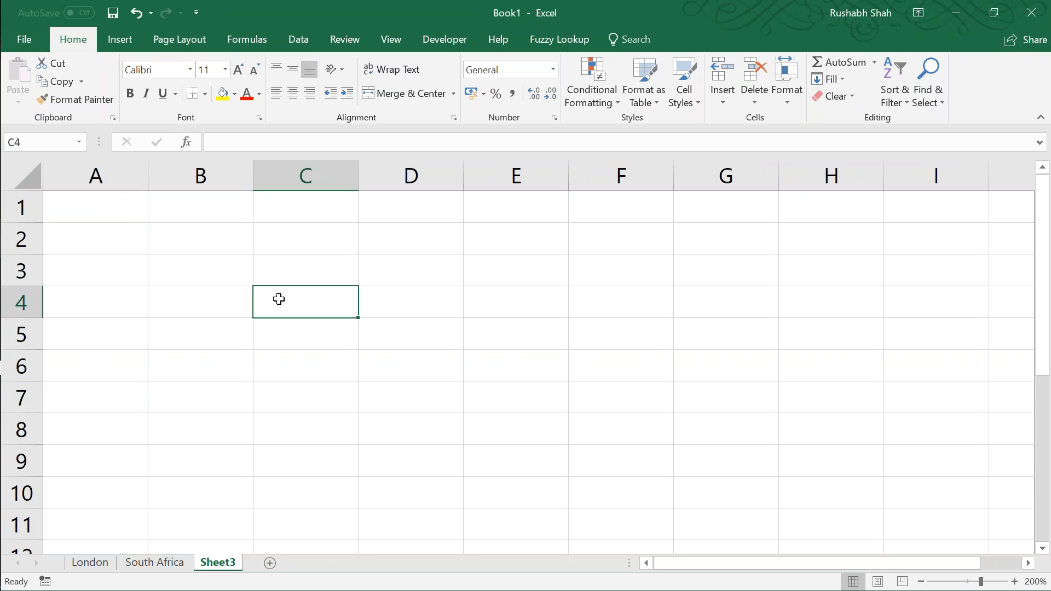
pyautogui.write('London')
pyautogui.press('Return')
# Step: Enter =SUM(London!D2:D4) in cell D4 of Sheet3 to total the London amounts
pyautogui.doubleClick(391, 292)
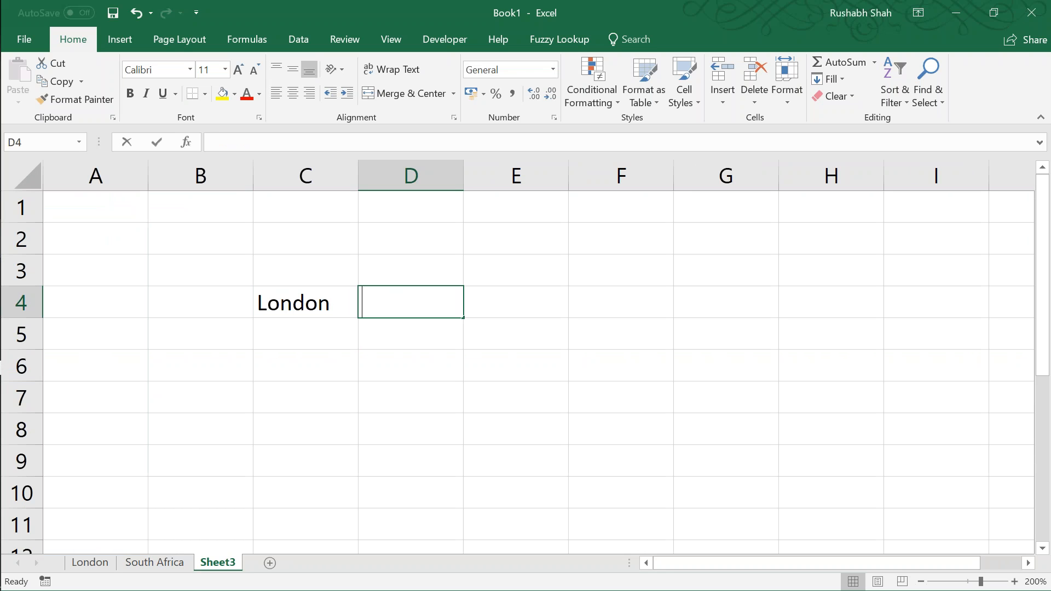
pyautogui.write('=SUM(')
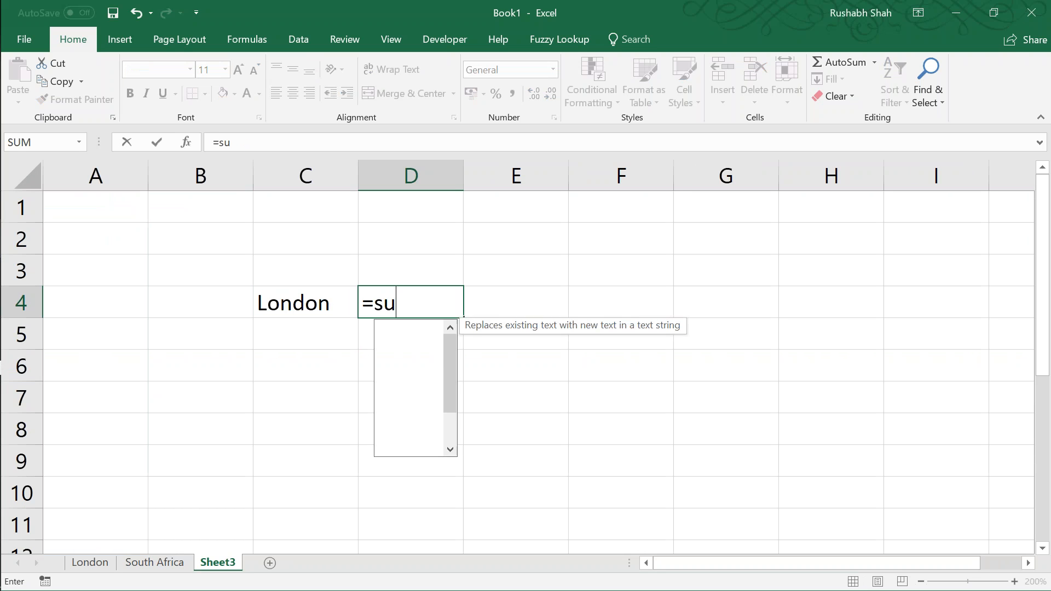
pyautogui.click(90, 562)
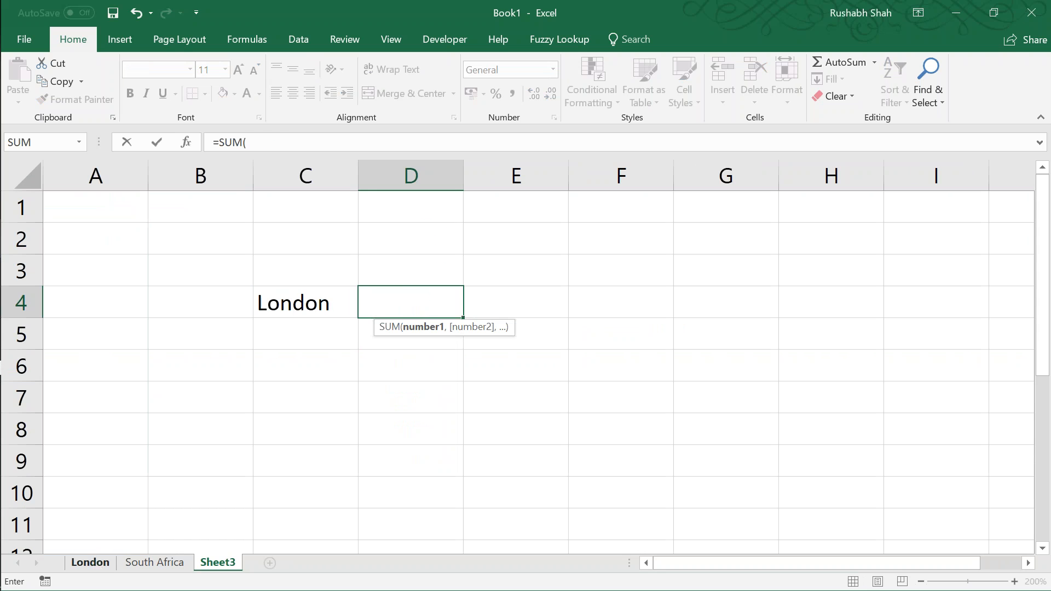
pyautogui.moveTo(451, 252); pyautogui.dragTo(436, 313)
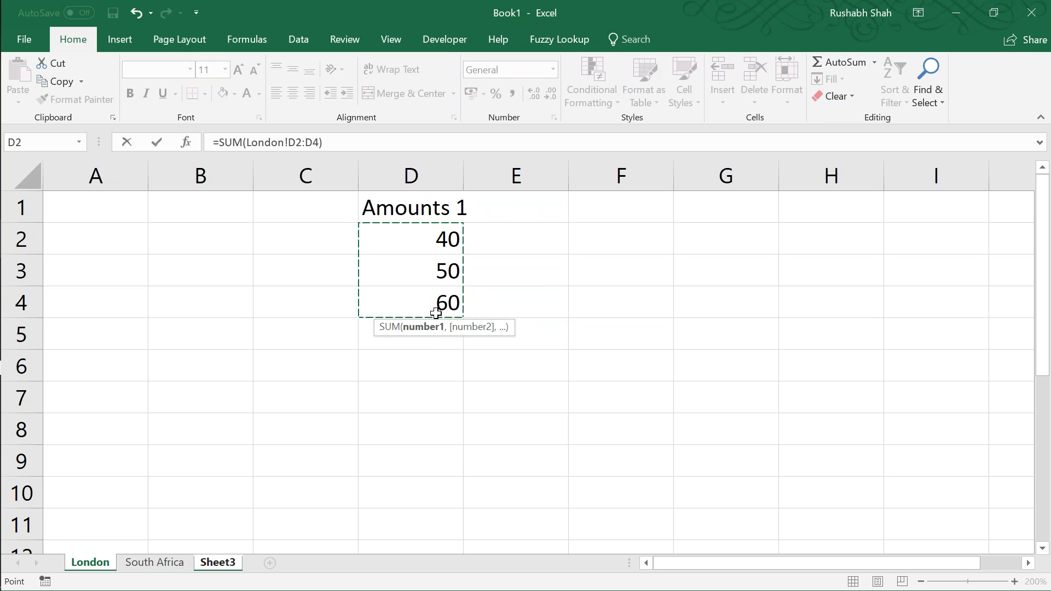
pyautogui.write(')')
pyautogui.press('Return')
# Step: Insert the INDIRECT function before the London reference inside the SUM formula in D4
pyautogui.press('Up')
pyautogui.press('F2')
pyautogui.press('Left')
pyautogui.press('Left')
pyautogui.press('Left')
pyautogui.press('Left')
pyautogui.press('Left')
pyautogui.press('Left')
pyautogui.press('Left')
pyautogui.press('Left')
pyautogui.press('Right')
pyautogui.hotkey('shift', 'Left')
pyautogui.hotkey('shift', 'Left')
pyautogui.hotkey('shift', 'Left')
pyautogui.hotkey('shift', 'Left')
pyautogui.hotkey('shift', 'Left')
pyautogui.hotkey('shift', 'Left')
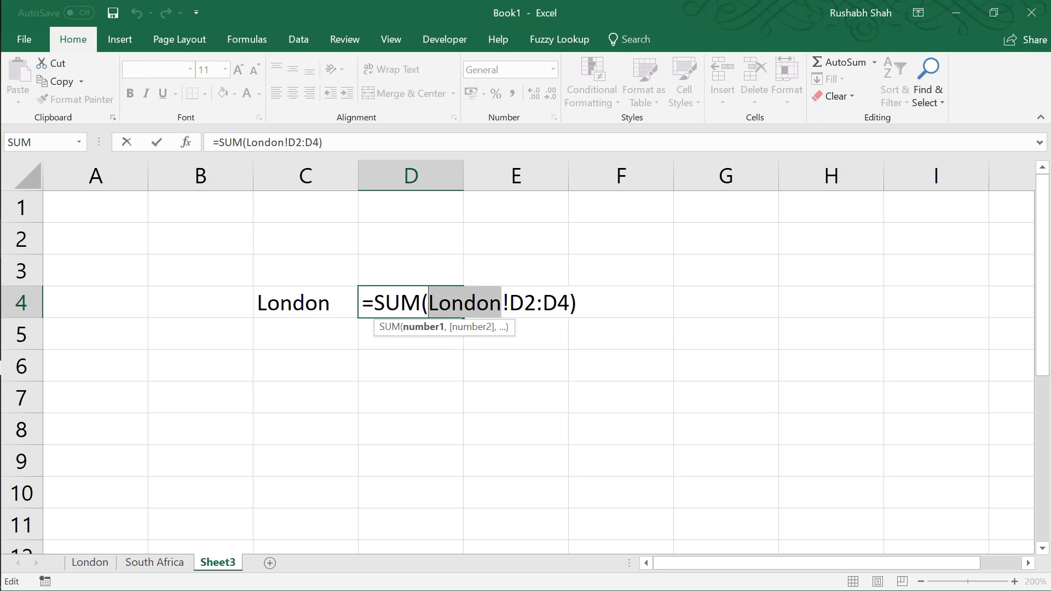
pyautogui.press('Left')
pyautogui.write('indirect')
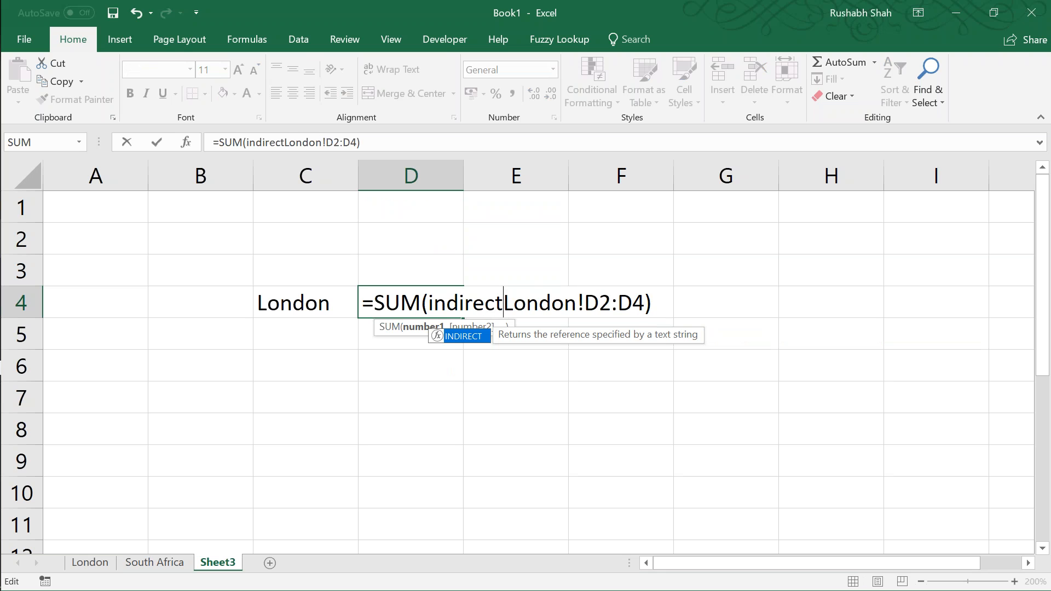
pyautogui.press('Tab')
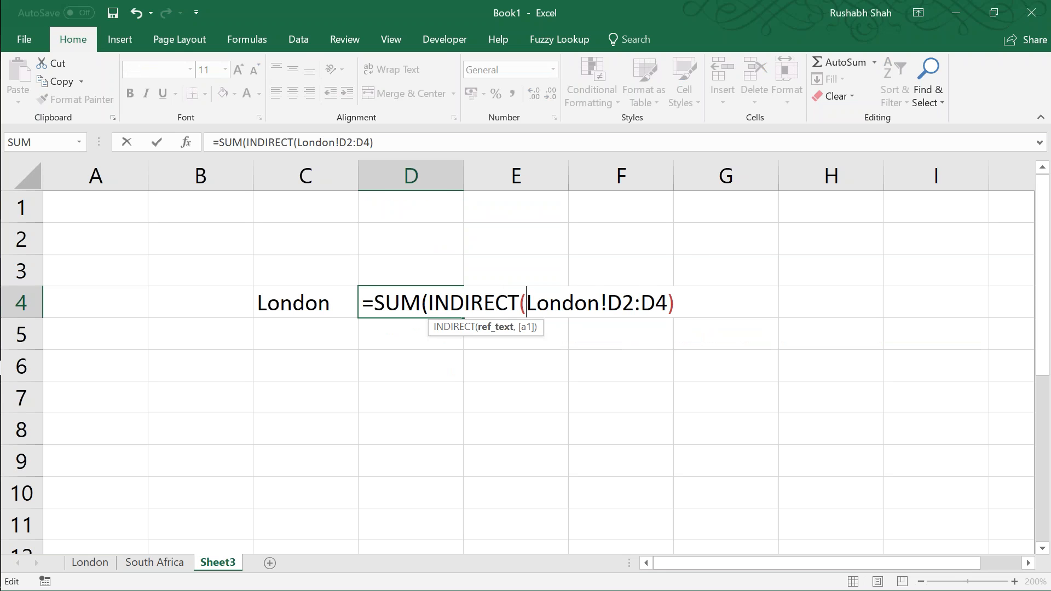
# Step: Split the INDIRECT argument into joined text strings so D4 reads =SUM(INDIRECT("London"&"!D2:D4"))
pyautogui.write('"')
pyautogui.press('Right')
pyautogui.press('Right')
pyautogui.press('Right')
pyautogui.press('Right')
pyautogui.press('Right')
pyautogui.press('Right')
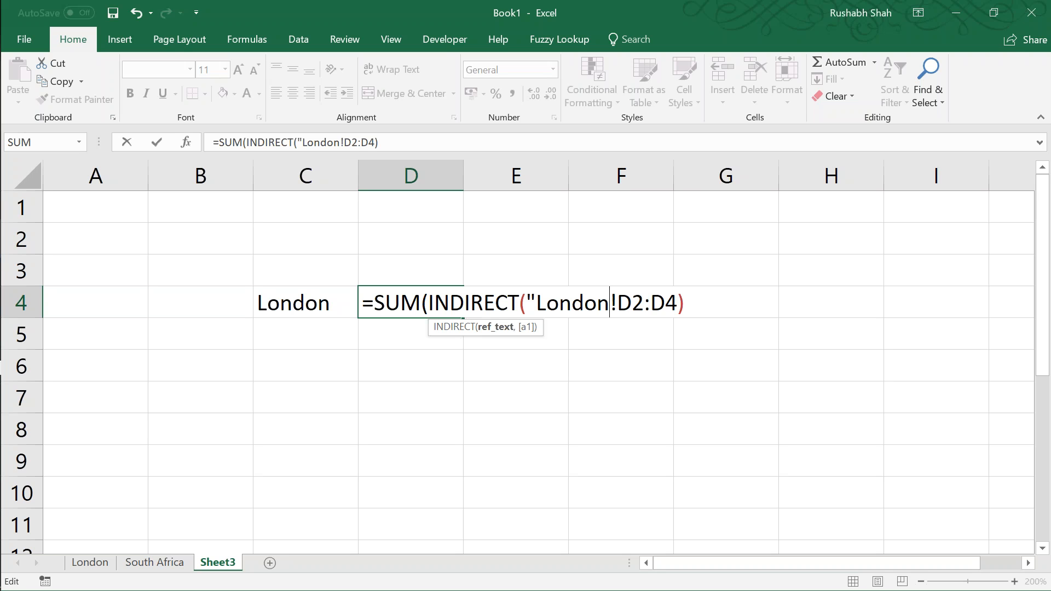
pyautogui.write('"&')
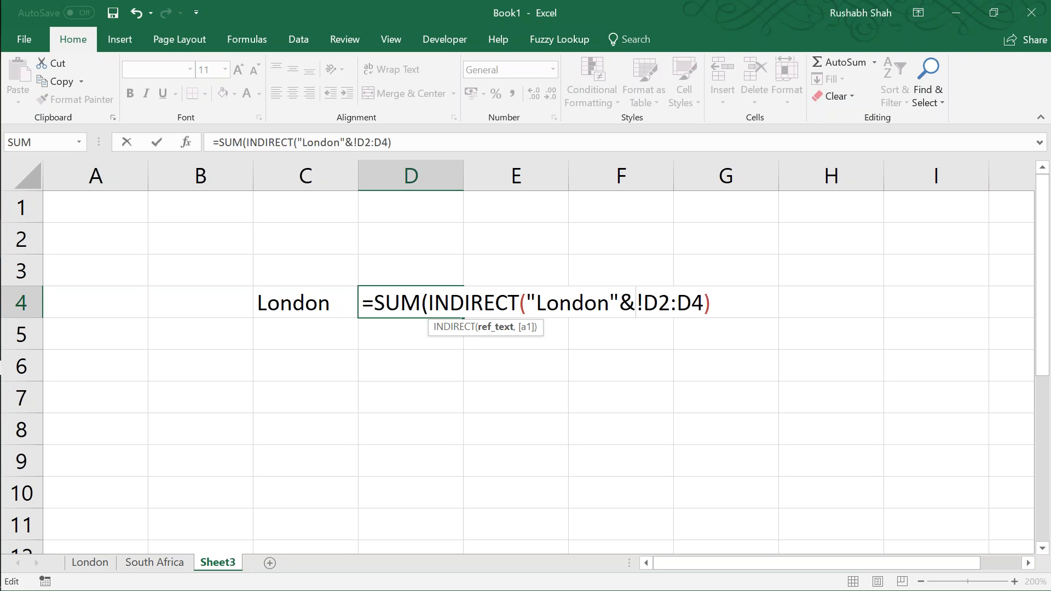
pyautogui.write('"')
pyautogui.press('Right')
# Step: Replace the "London" text in the D4 formula with a reference to C4, giving =SUM(INDIRECT(C4&"!D2:D4"))
pyautogui.press('Right')
pyautogui.press('Right')
pyautogui.press('Right')
pyautogui.press('Right')
pyautogui.press('Right')
pyautogui.press('Right')
pyautogui.press('Left')
pyautogui.write('"')
pyautogui.press('Return')
pyautogui.press('Return')
pyautogui.press('Up')
pyautogui.press('F2')
pyautogui.press('Left')
pyautogui.press('Left')
pyautogui.press('Left')
pyautogui.press('Left')
pyautogui.press('Left')
pyautogui.press('Left')
pyautogui.press('Left')
pyautogui.press('Left')
pyautogui.press('Left')
pyautogui.press('Left')
pyautogui.press('Left')
pyautogui.press('Left')
pyautogui.press('Right')
pyautogui.hotkey('shift', 'Left')
pyautogui.hotkey('shift', 'Left')
pyautogui.hotkey('shift', 'Left')
pyautogui.hotkey('shift', 'Left')
pyautogui.hotkey('shift', 'Left')
pyautogui.hotkey('shift', 'Left')
pyautogui.hotkey('shift', 'Left')
pyautogui.hotkey('shift', 'Left')
pyautogui.press('BackSpace')
pyautogui.click(334, 294)
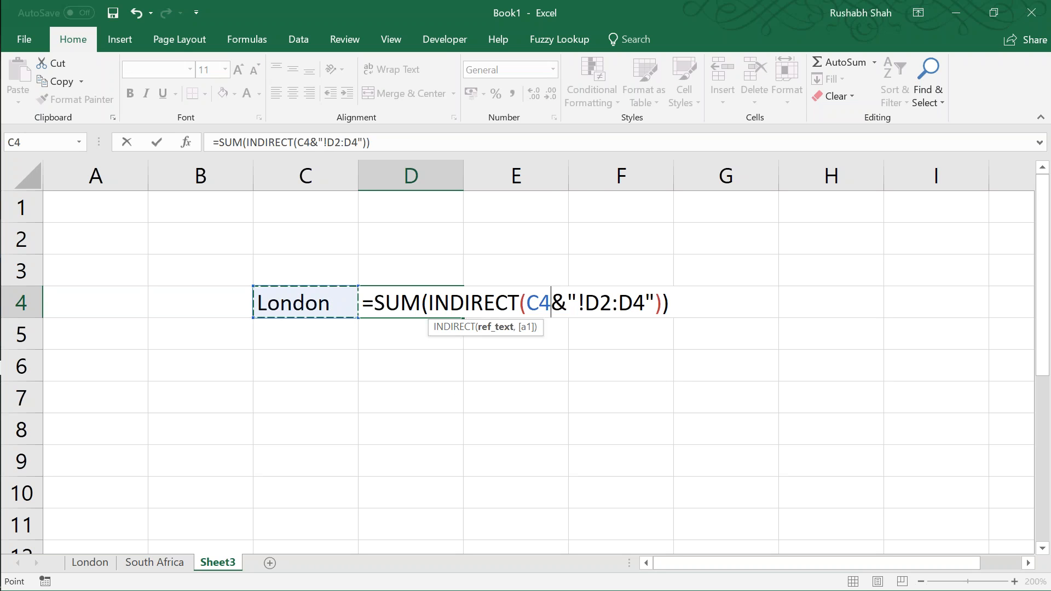
pyautogui.press('Return')
# Step: Review the finished INDIRECT formula in cell D4
pyautogui.press('Up')
pyautogui.press('F2')
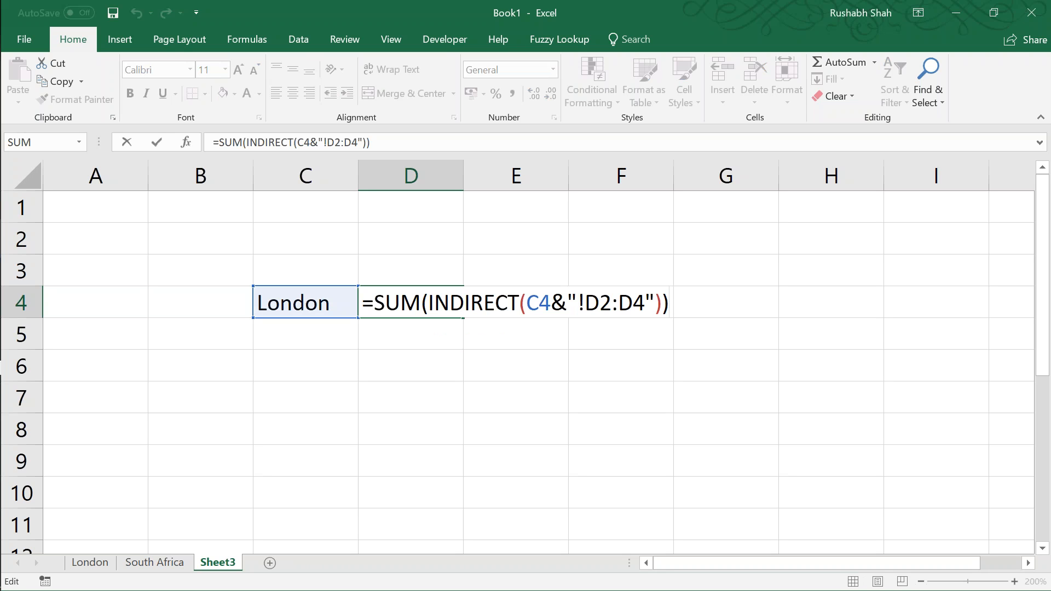
pyautogui.press('Return')
pyautogui.press('Return')
# Step: Enter =SUM(London!D2:D4) in cell D6 as a direct-reference comparison and check its formula
pyautogui.write('=sum(')
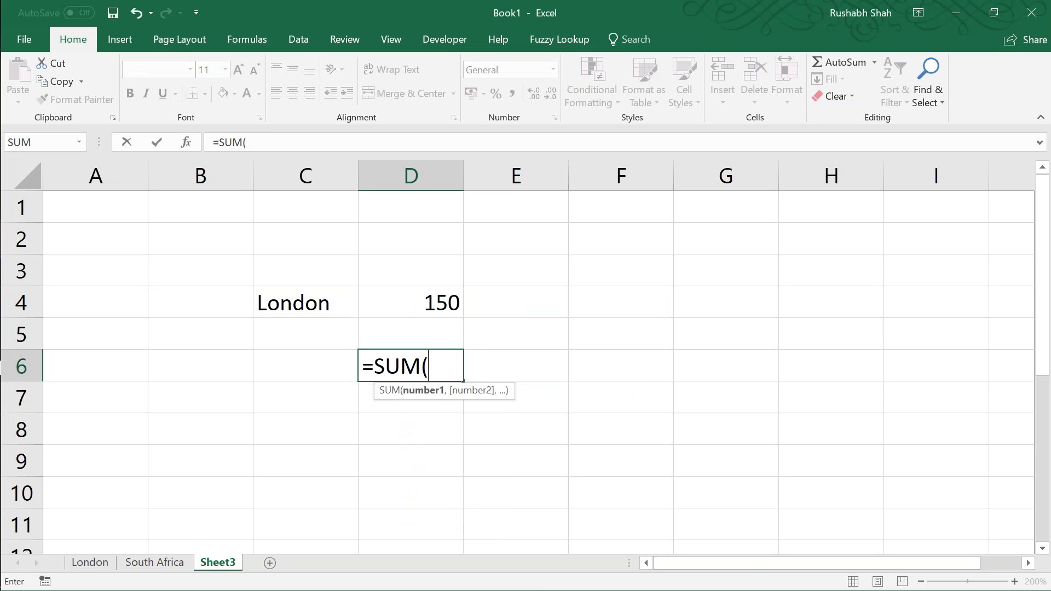
pyautogui.click(89, 562)
pyautogui.moveTo(422, 241); pyautogui.dragTo(419, 296)
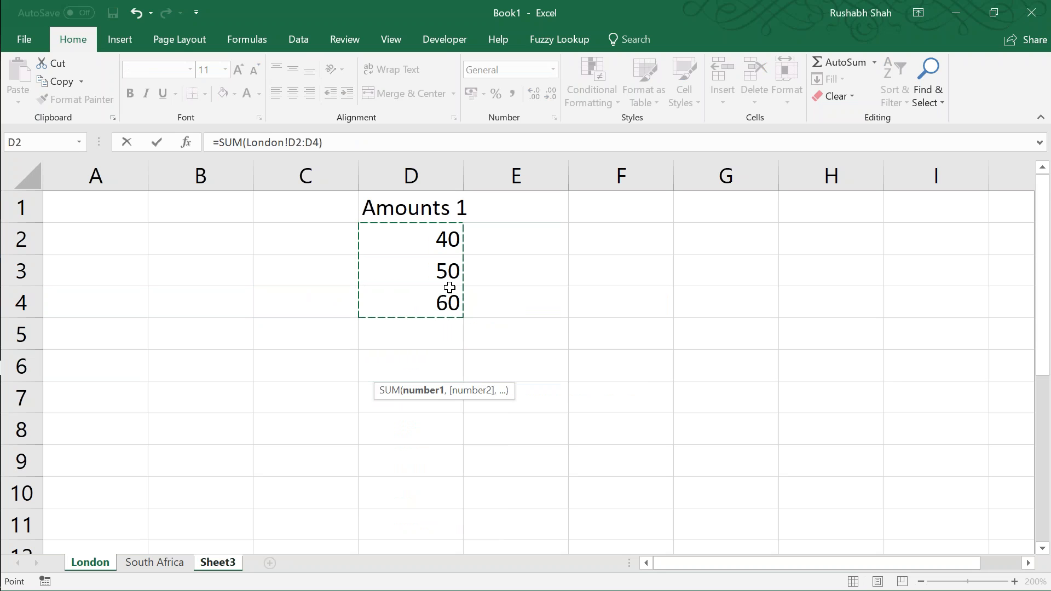
pyautogui.press('Return')
pyautogui.click(444, 354)
pyautogui.press('F2')
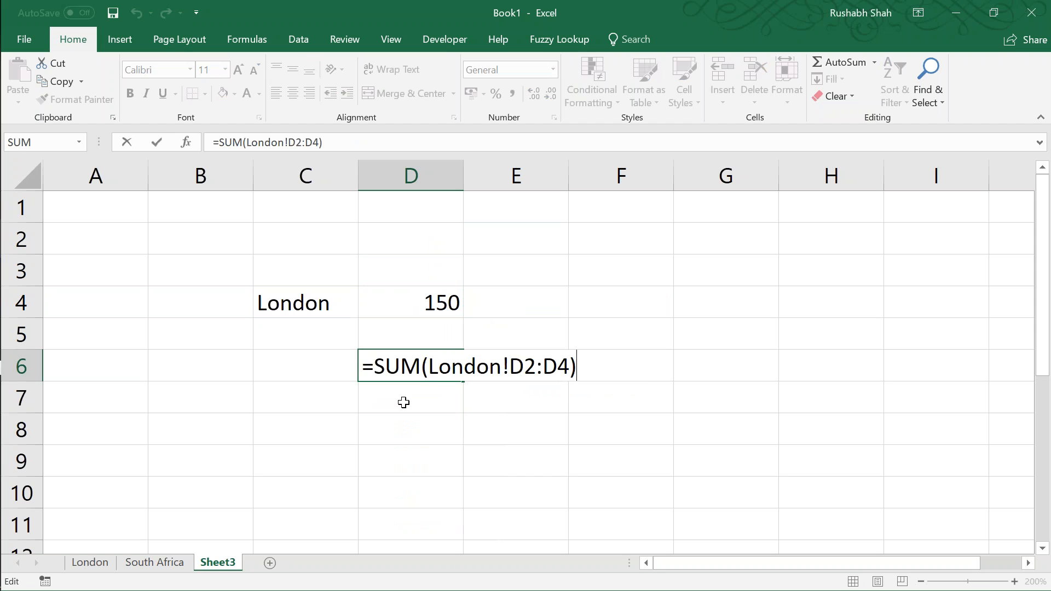
pyautogui.press('Return')
# Step: Enter =SUM('South Africa'!D2:D4) in cell D7 to total the South Africa amounts
pyautogui.write('=SUM(')
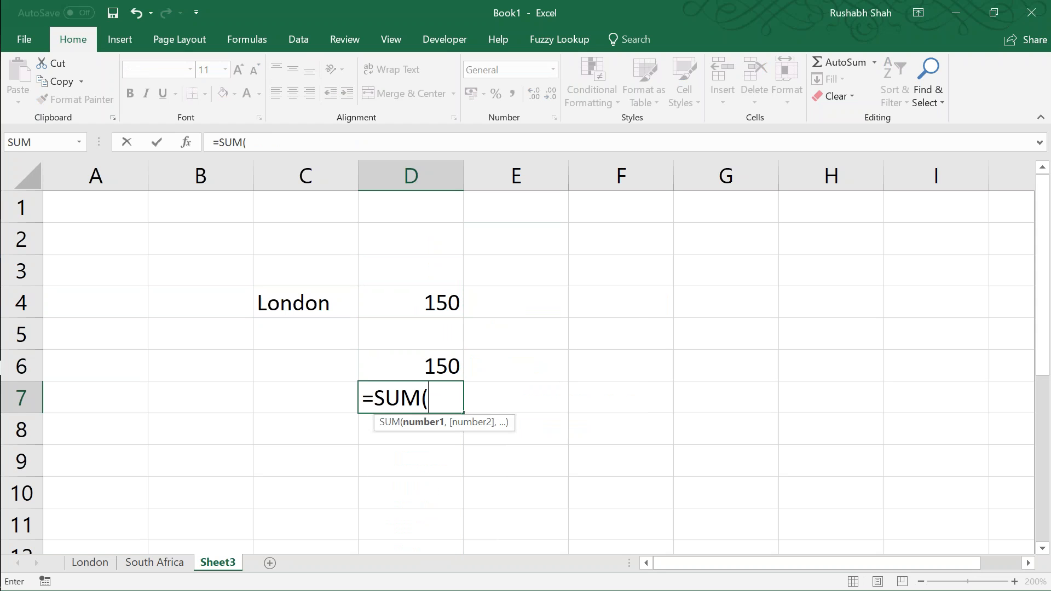
pyautogui.click(155, 562)
pyautogui.moveTo(415, 237); pyautogui.dragTo(464, 291)
pyautogui.press('Return')
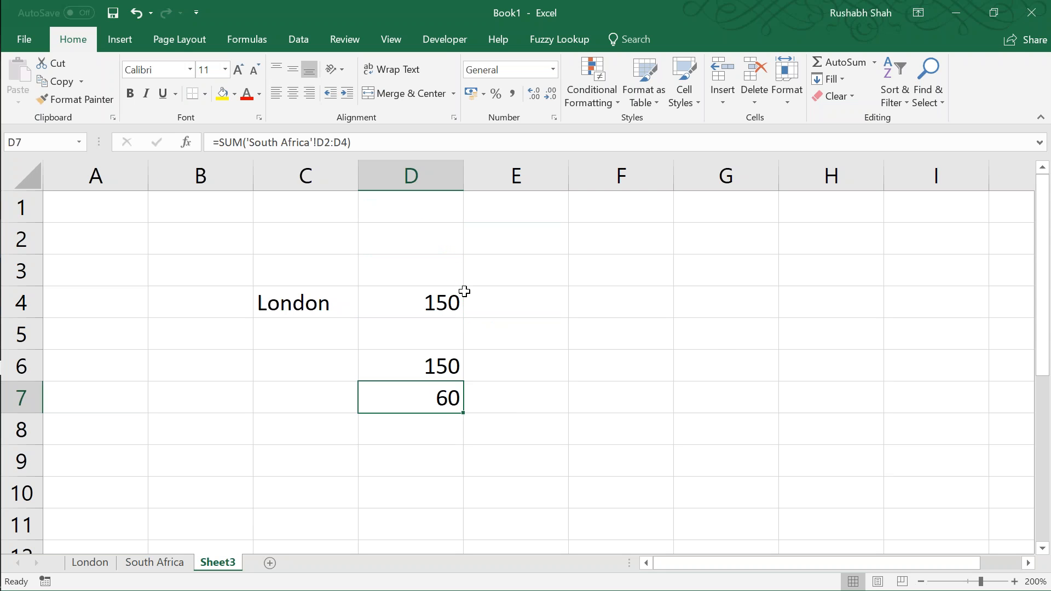
# Step: Show the formulas on Sheet3, autofit column D, and compare the sheet references in D6 and D7
pyautogui.hotkey('ctrl', '`')
pyautogui.press('Right')
pyautogui.press('Right')
pyautogui.press('Left')
pyautogui.press('Left')
pyautogui.doubleClick(462, 160)
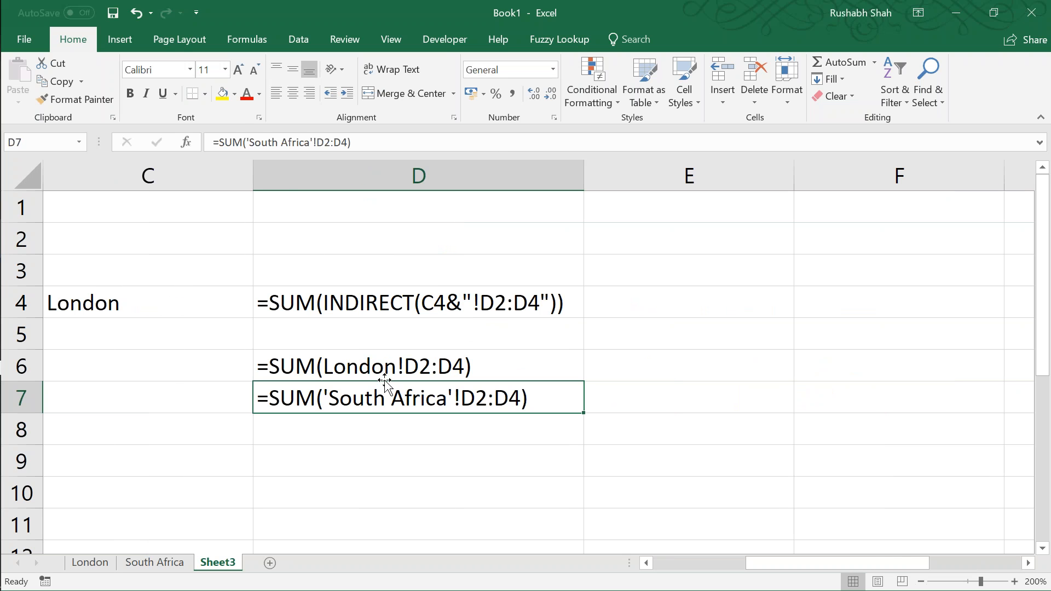
pyautogui.click(351, 363)
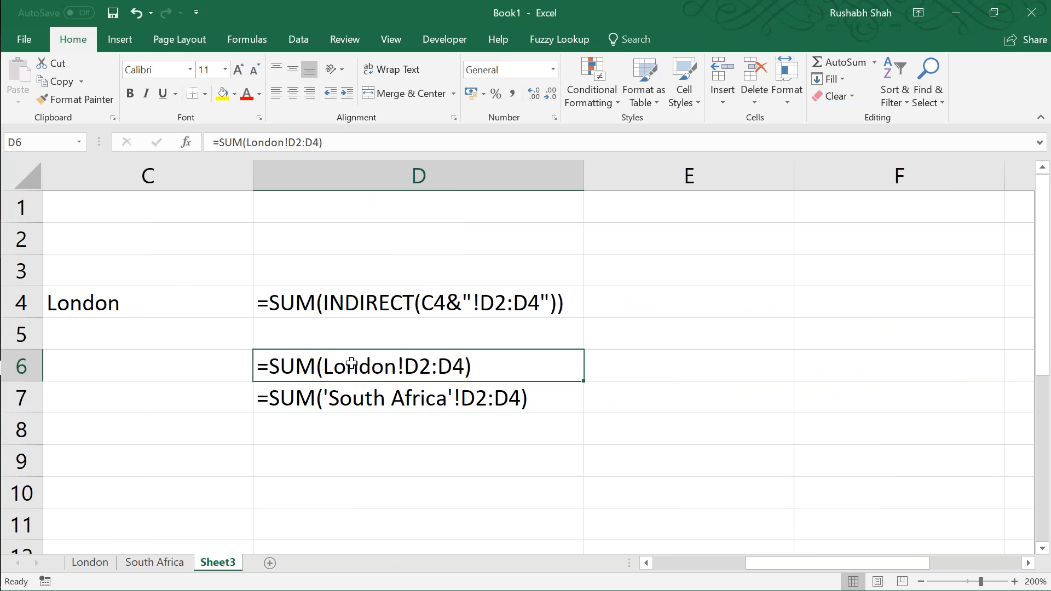
pyautogui.click(362, 394)
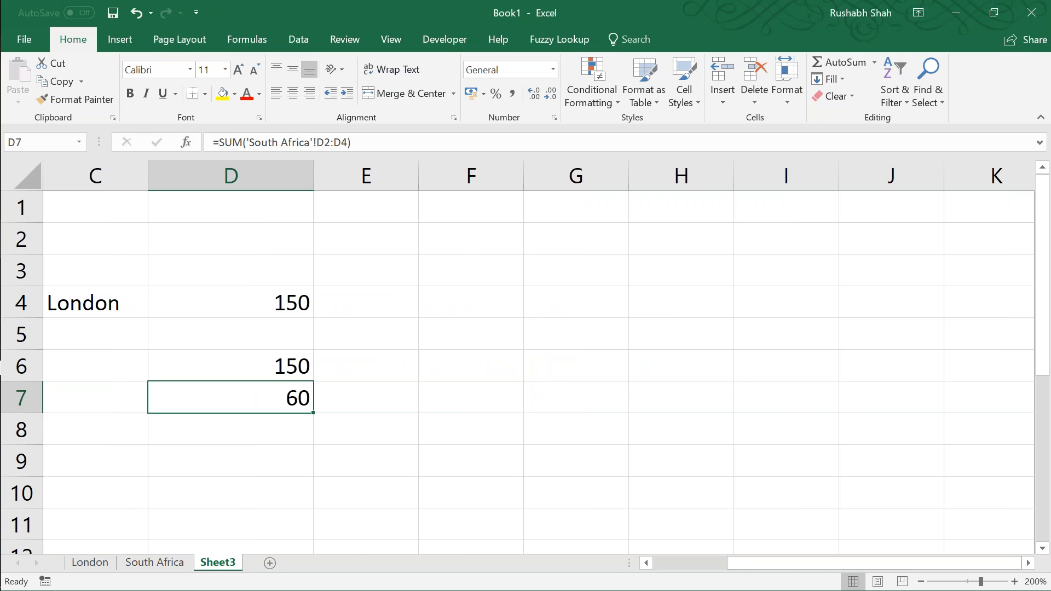
# Step: Replace the sheet name in cell C4 with South Africa
pyautogui.press('Left')
pyautogui.press('Left')
pyautogui.press('Left')
pyautogui.press('Right')
pyautogui.press('Up')
pyautogui.press('Up')
pyautogui.press('Up')
pyautogui.press('Right')
pyautogui.write('South Afric')
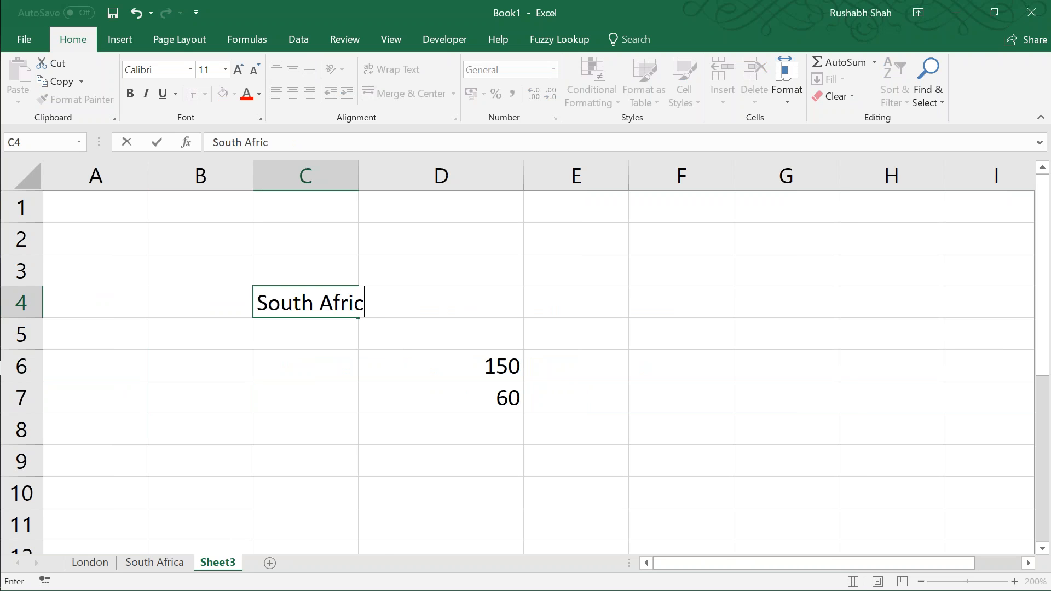
pyautogui.press('Return')
pyautogui.press('Up')
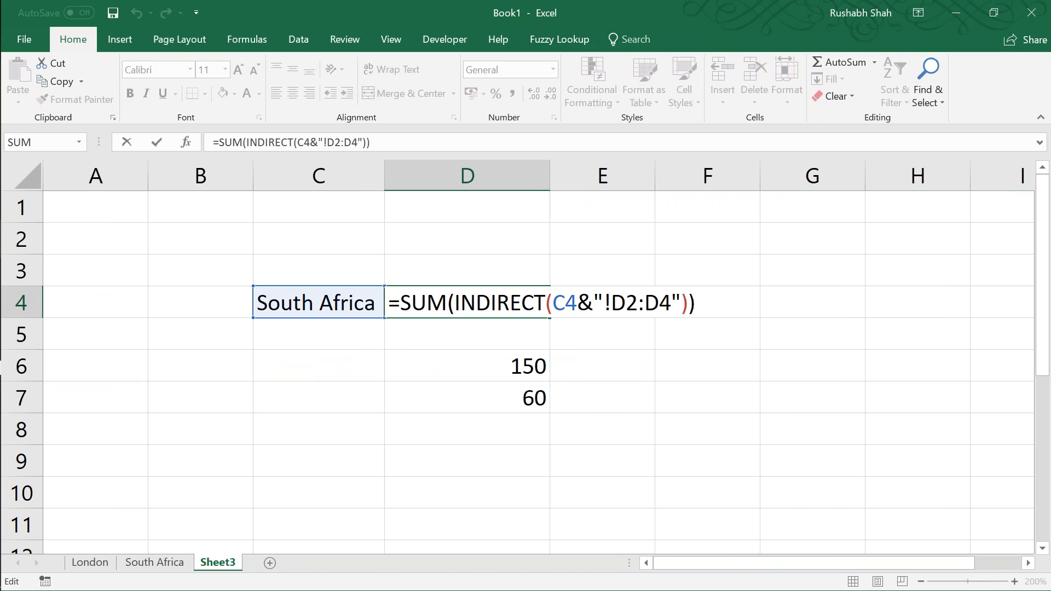
# Step: Try to wrap the C4 reference in D4's INDIRECT formula in apostrophe strings, adding "'"& before it and "'" after it
pyautogui.moveTo(577, 302); pyautogui.dragTo(556, 302)
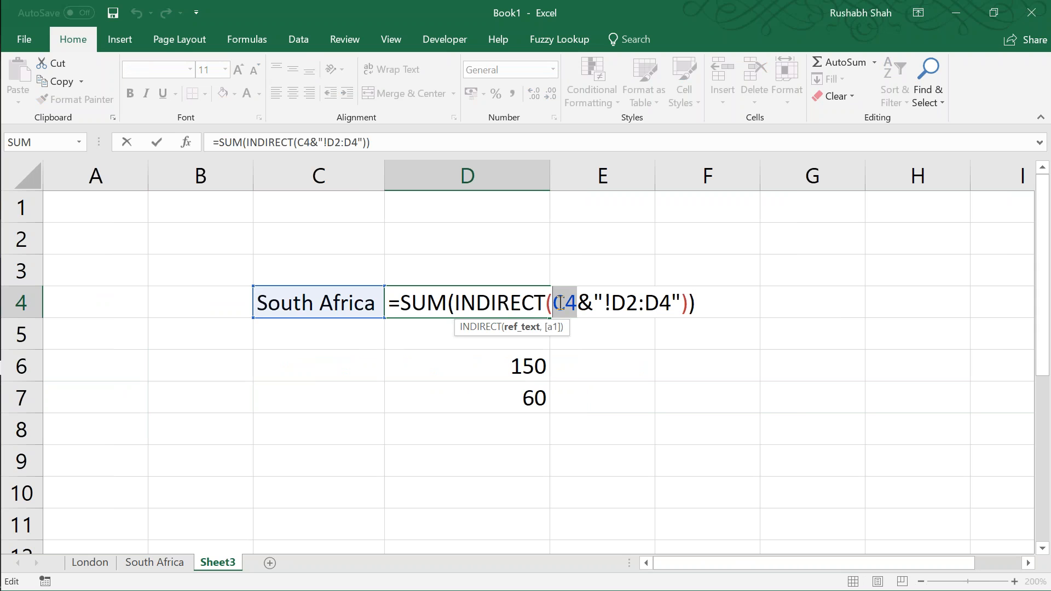
pyautogui.click(554, 304)
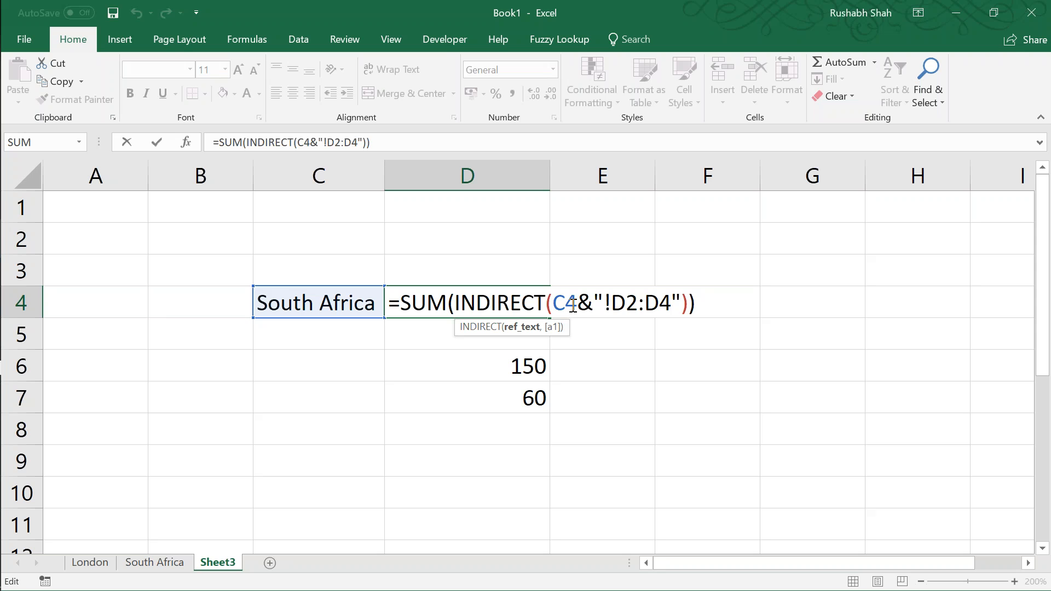
pyautogui.write('"\'"&')
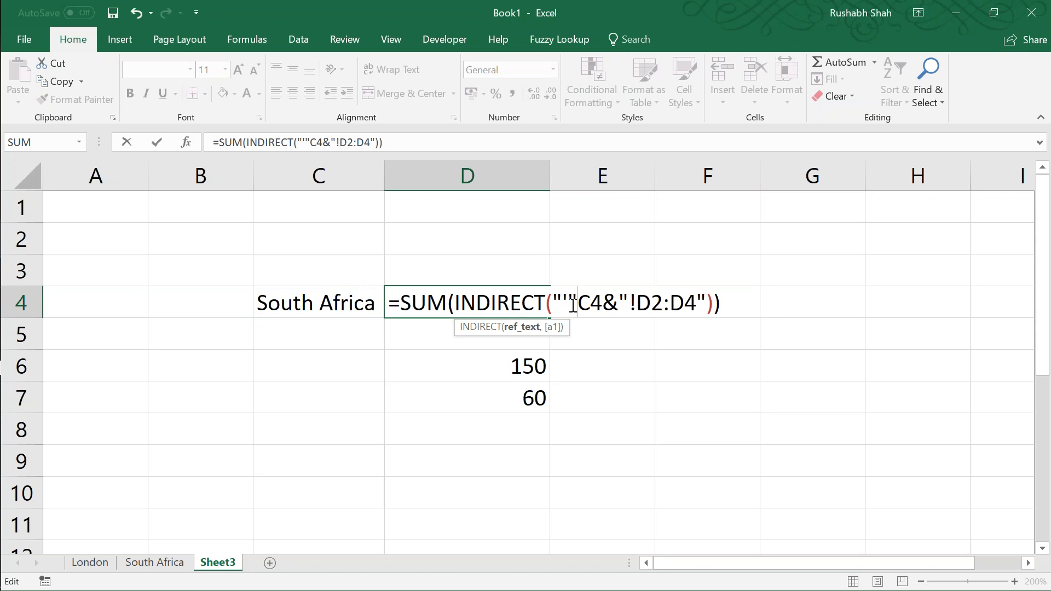
pyautogui.press('Right')
pyautogui.press('Right')
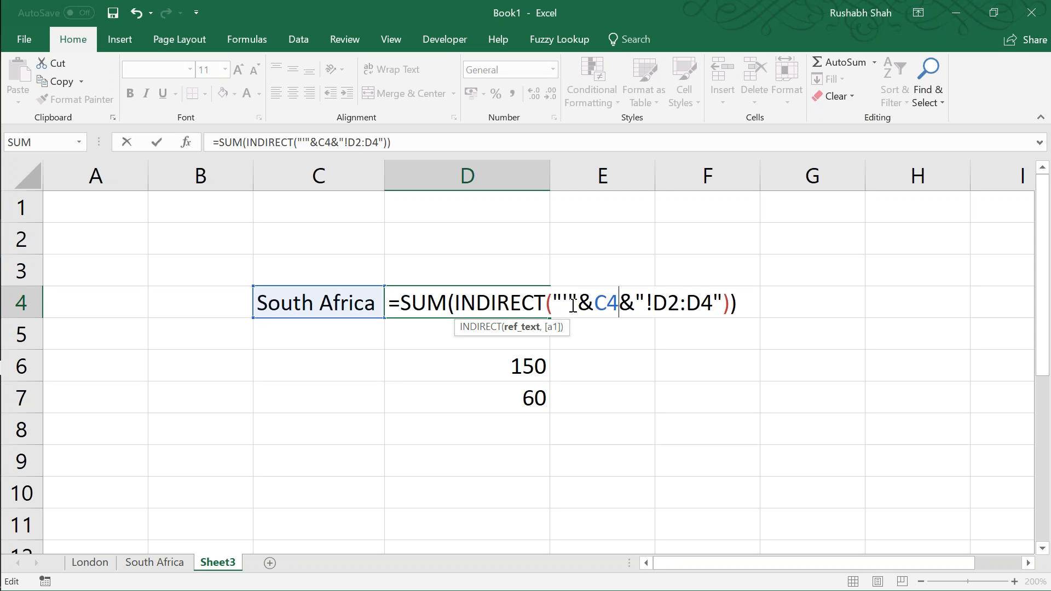
pyautogui.write('"\'"')
pyautogui.press('Return')
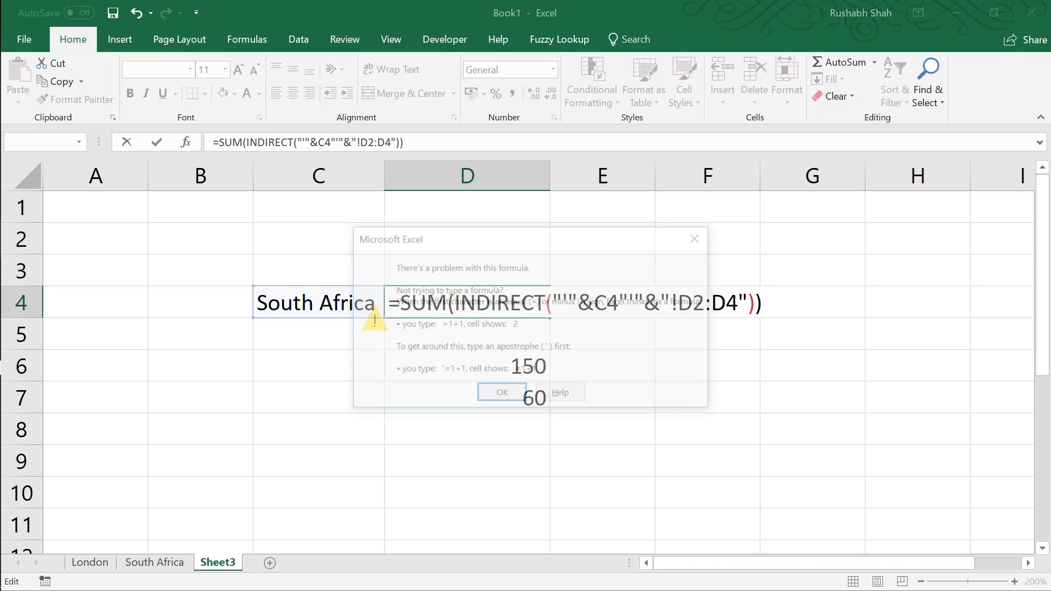
# Step: Add the missing & after C4 so that D4 reads =SUM(INDIRECT("'"&C4&"'"&"!D2:D4"))
pyautogui.press('Return')
pyautogui.press('Right')
pyautogui.press('Right')
pyautogui.press('Right')
pyautogui.press('Right')
pyautogui.press('Left')
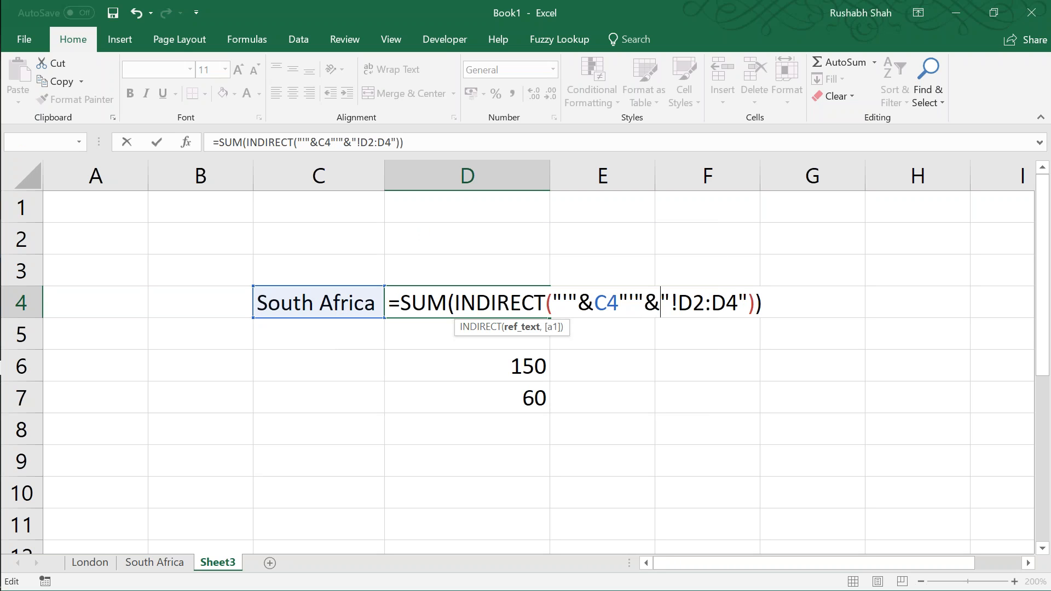
pyautogui.press('Left')
pyautogui.write('&')
pyautogui.press('Return')
pyautogui.press('Up')
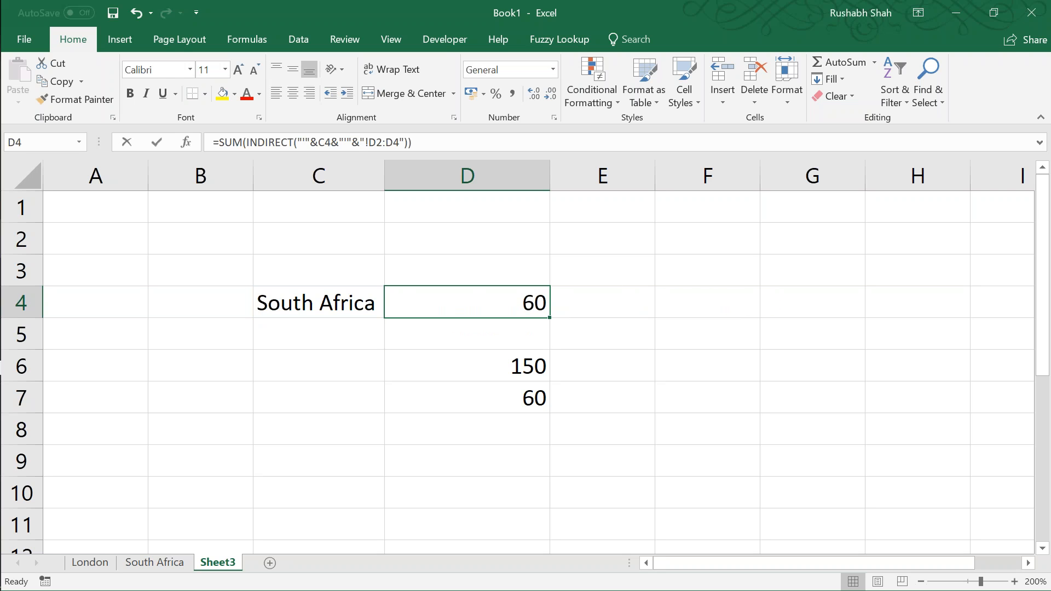
pyautogui.press('F2')
pyautogui.press('Escape')
# Step: Test the D4 formula by setting cell C4 to London and back to South Africa
pyautogui.press('Left')
pyautogui.write('Lodon')
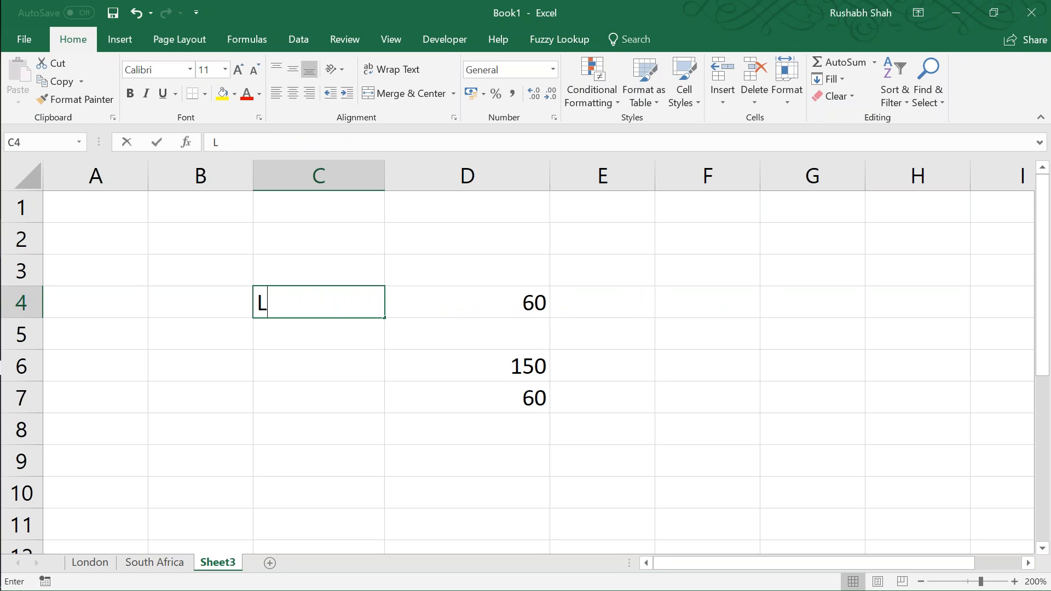
pyautogui.press('Return')
pyautogui.press('Up')
pyautogui.press('F2')
pyautogui.press('Escape')
pyautogui.write('London')
pyautogui.press('Return')
pyautogui.press('Up')
pyautogui.write('South Africa')
pyautogui.press('Return')
# Step: Examine the apostrophes around the South Africa sheet name in D7's direct-reference formula
pyautogui.press('Right')
pyautogui.press('Down')
pyautogui.press('Down')
pyautogui.press('F2')
pyautogui.moveTo(585, 398); pyautogui.dragTo(581, 394)
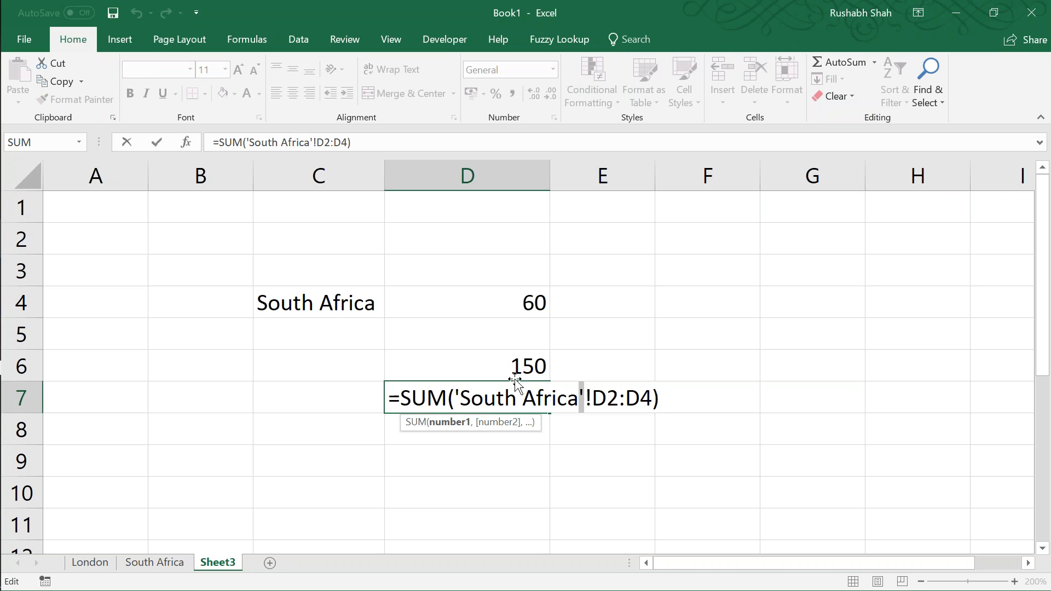
pyautogui.press('Escape')
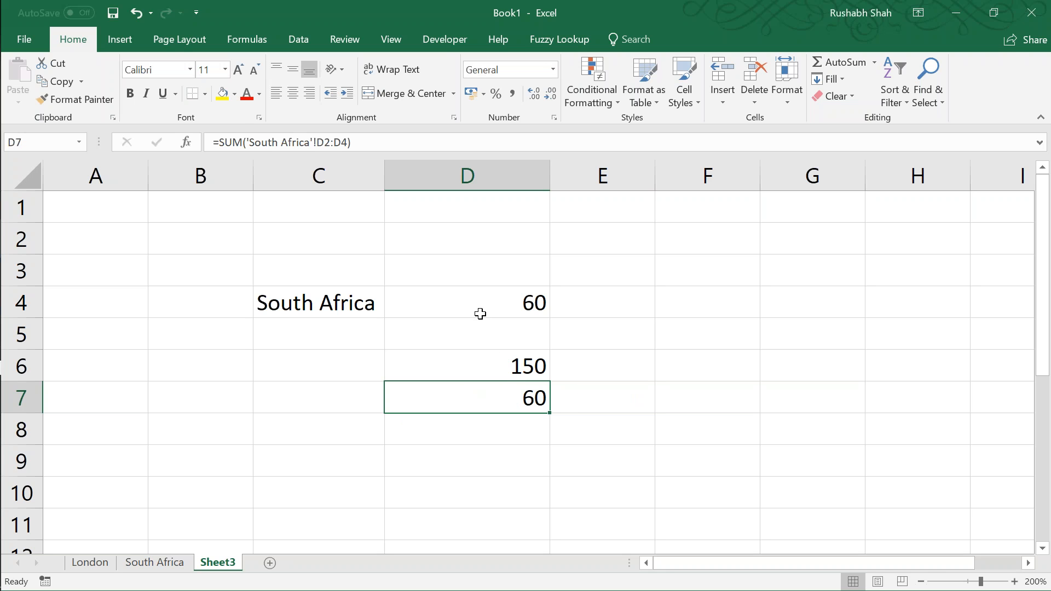
# Step: Examine the apostrophe strings joined around C4 in D4's INDIRECT formula
pyautogui.click(478, 308)
pyautogui.press('F2')
pyautogui.moveTo(553, 305); pyautogui.dragTo(660, 304)
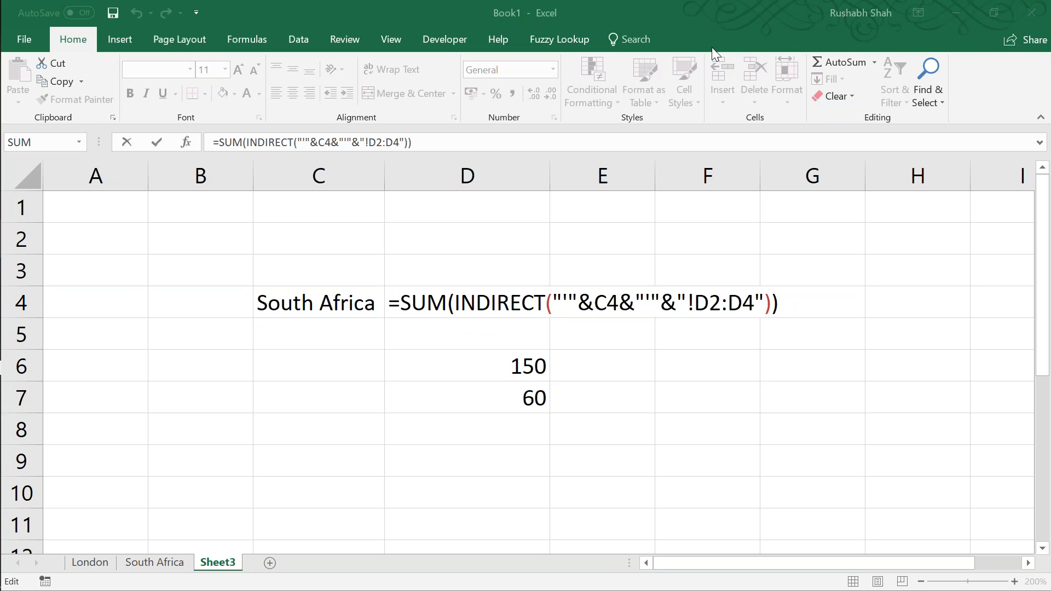
pyautogui.click(536, 2)
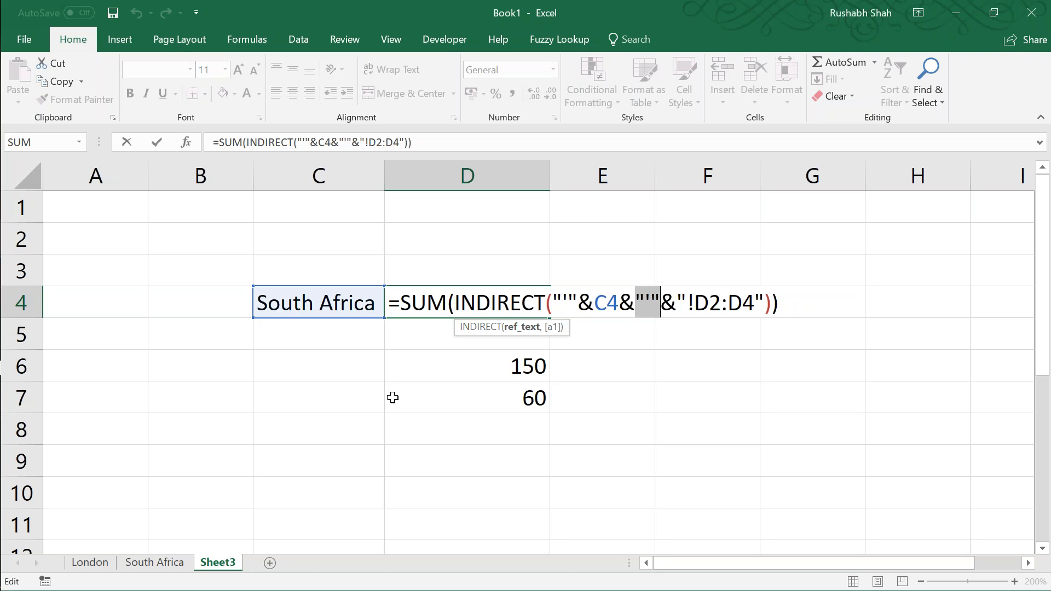
pyautogui.press('Return')
pyautogui.press('Up')
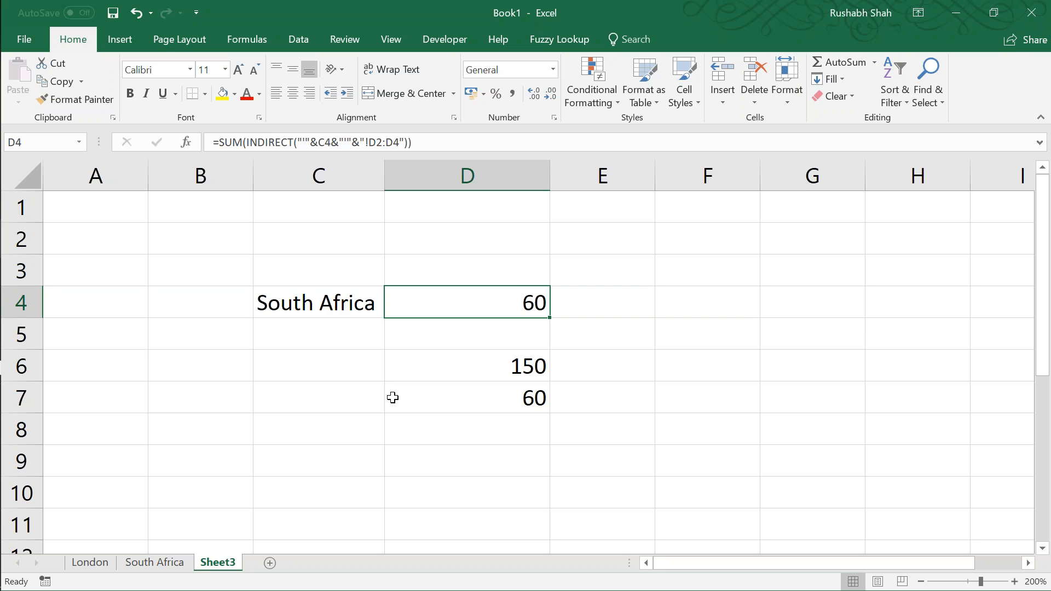
# Step: Switch to the Indirect workbook and close it without saving the changes
pyautogui.hotkey('alt', 'Tab')
pyautogui.hotkey('alt', 'Tab')
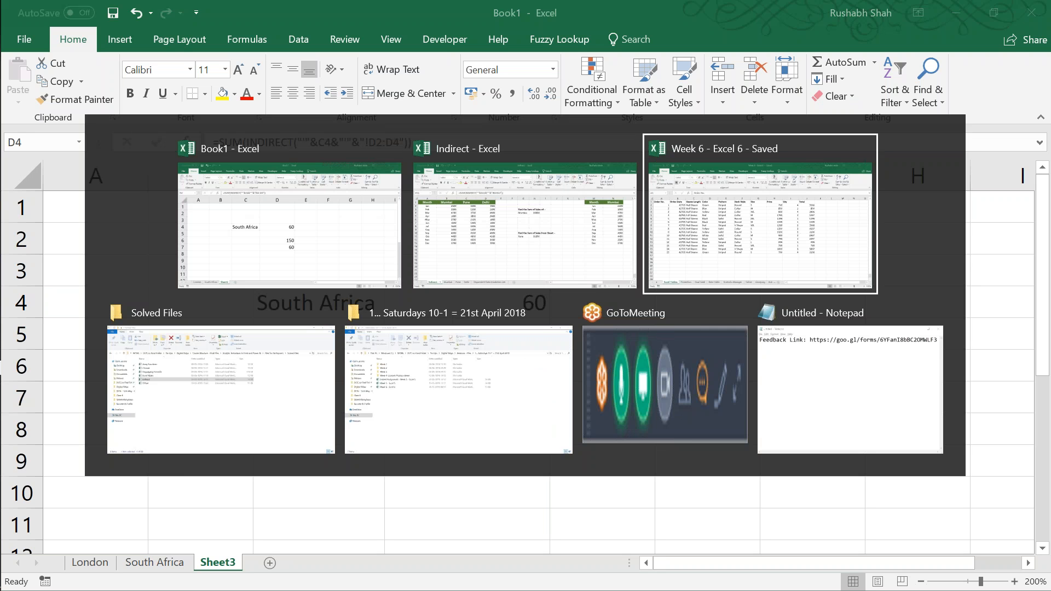
pyautogui.hotkey('alt', 'shift', 'Tab')
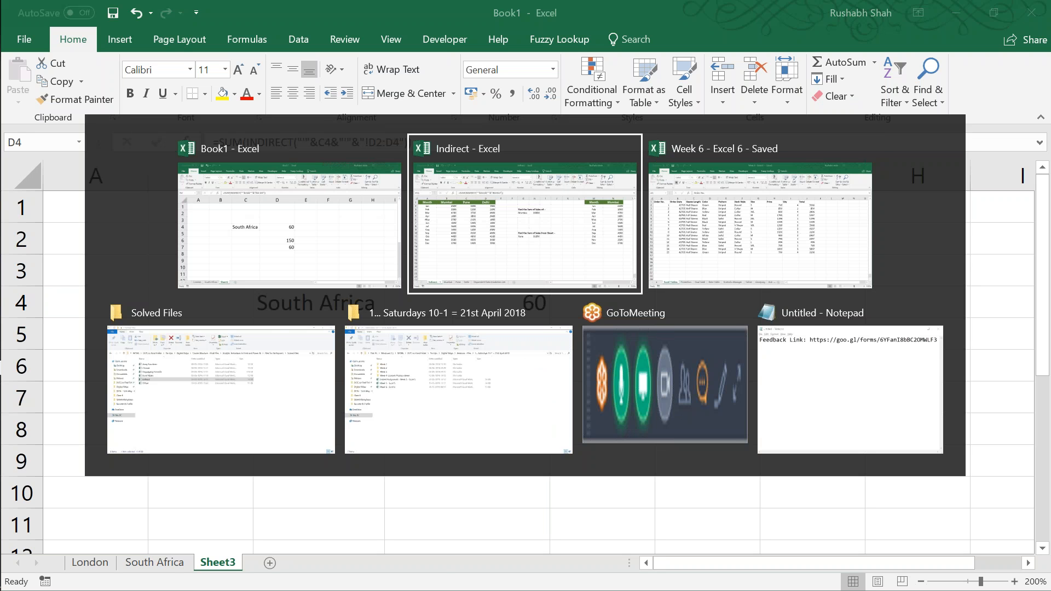
pyautogui.hotkey('alt', 'F4')
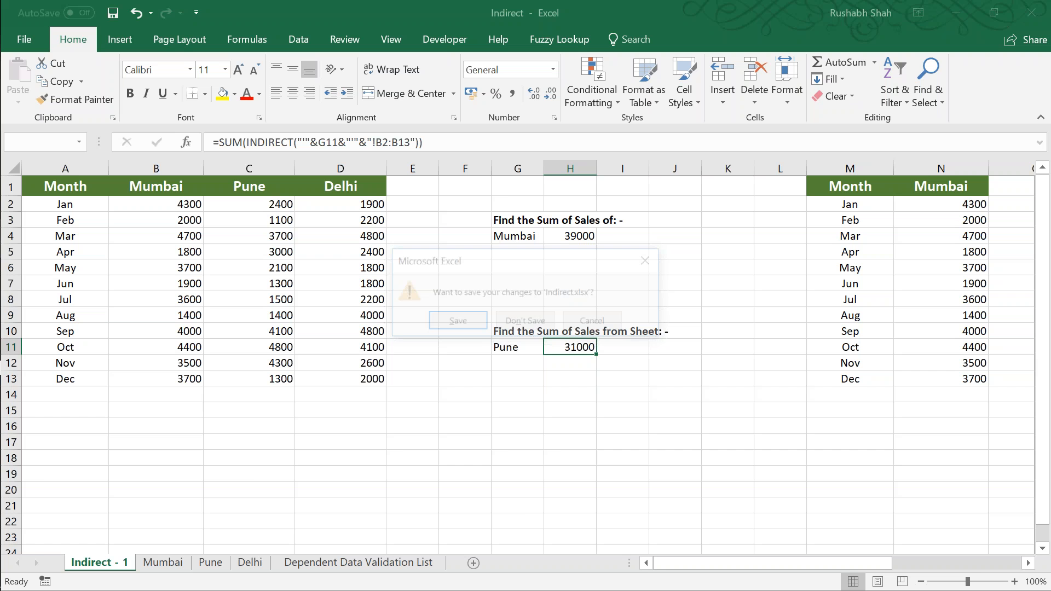
pyautogui.press('n')
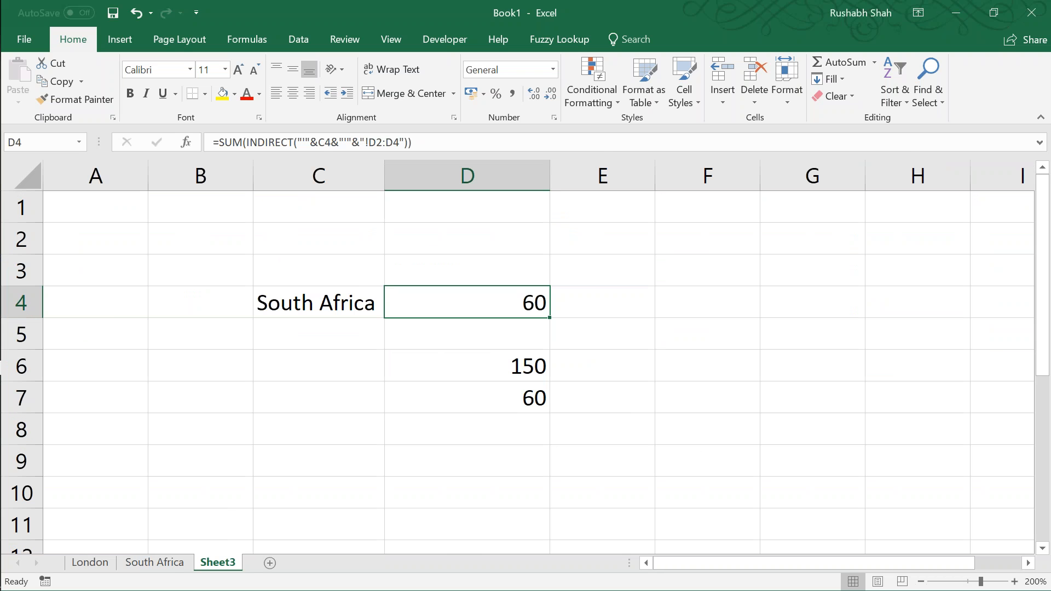
pyautogui.hotkey('alt', 'Tab')
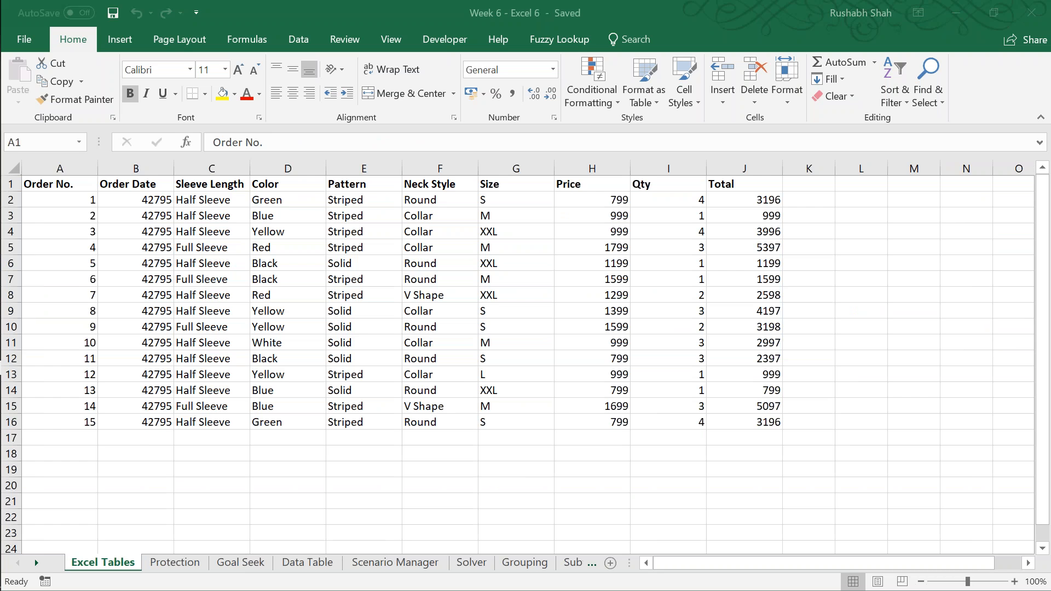
pyautogui.hotkey('alt', 'Tab')
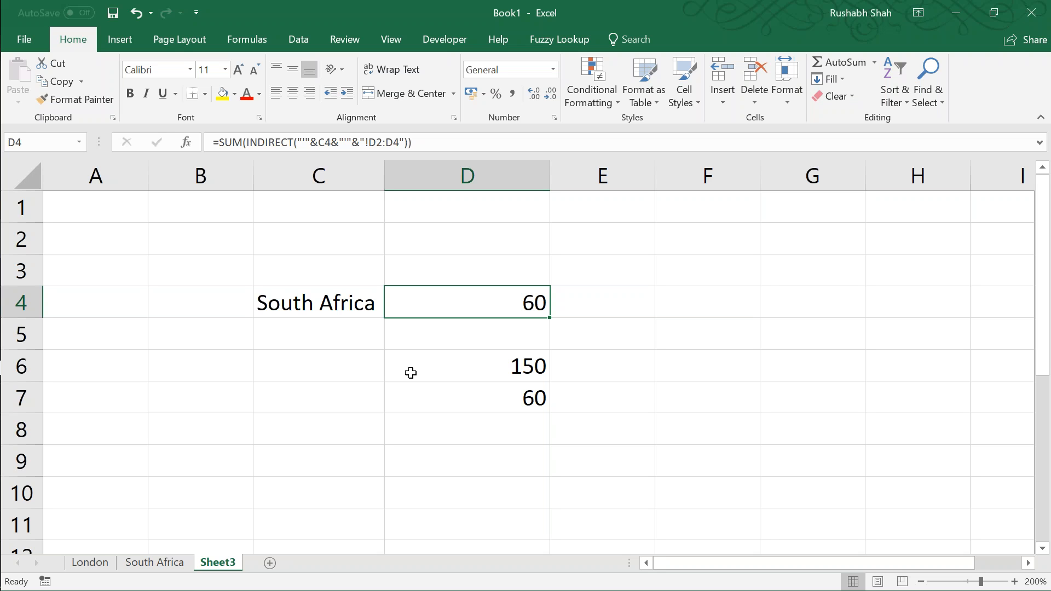
pyautogui.click(1027, 168)
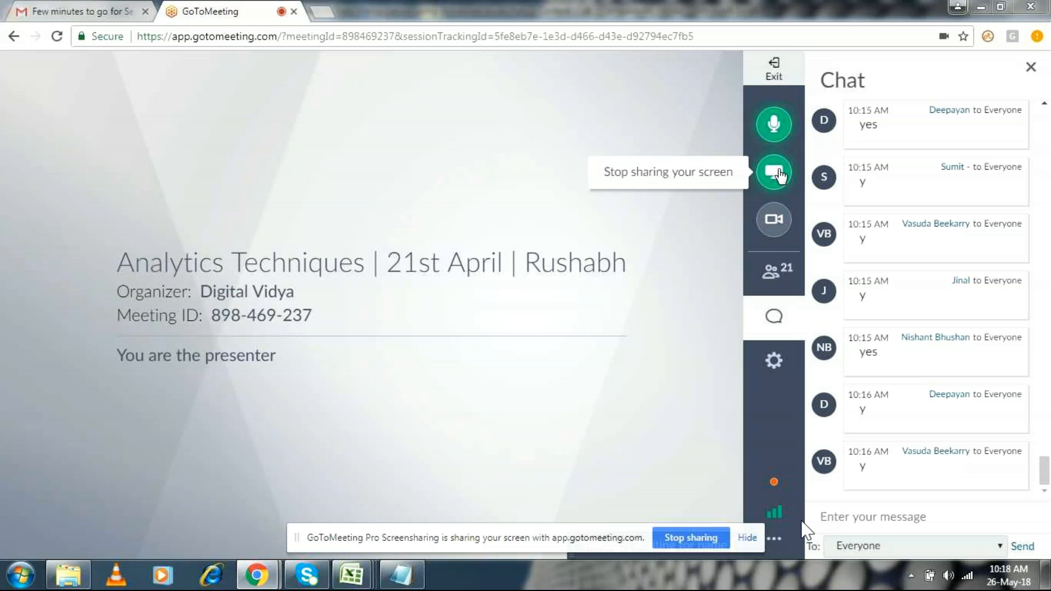
pyautogui.moveTo(351, 574)
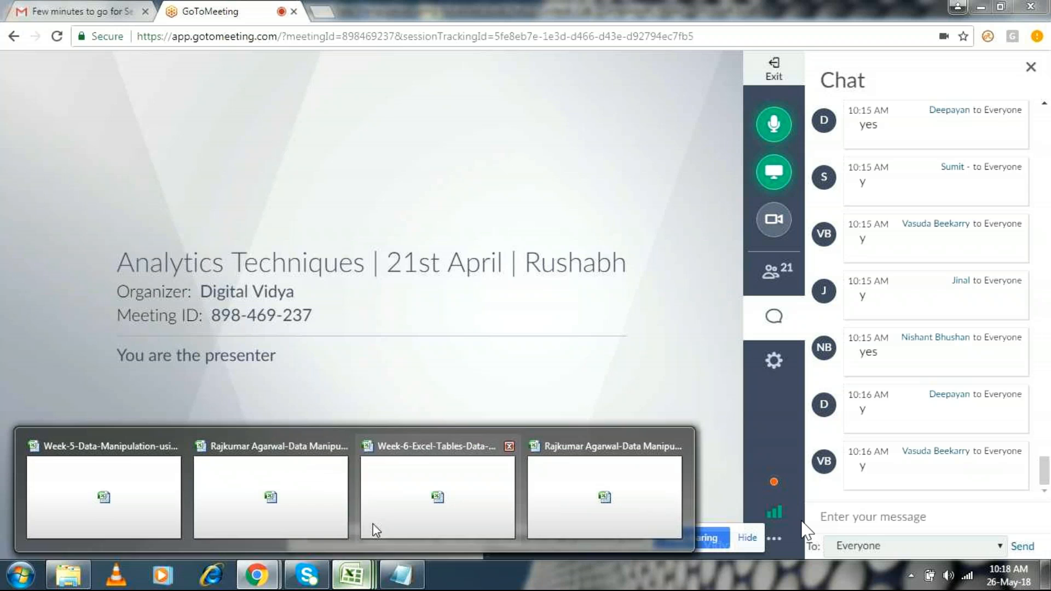
pyautogui.click(127, 451)
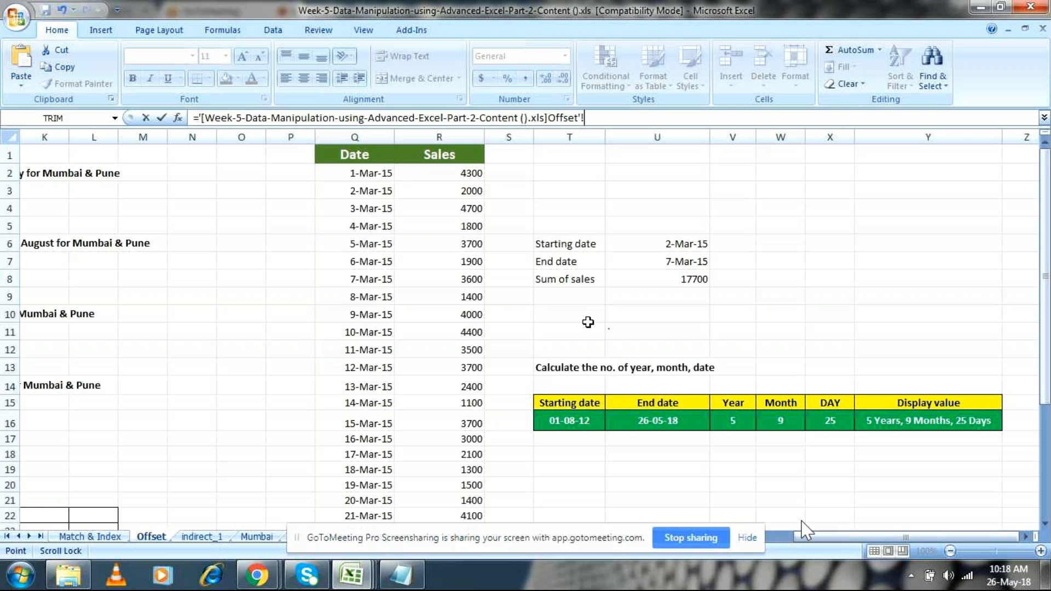
pyautogui.click(584, 323)
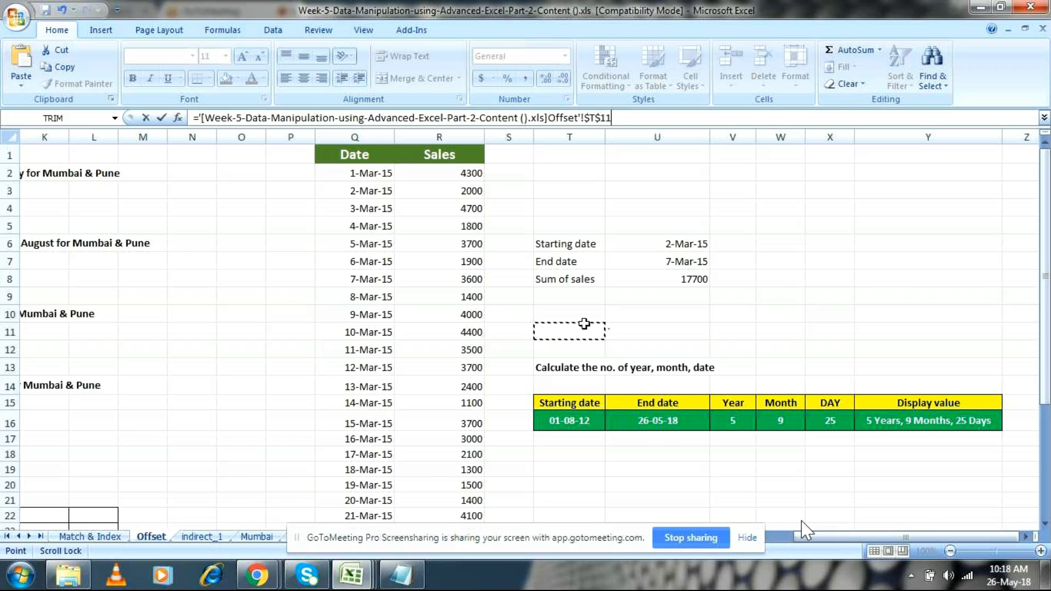
pyautogui.press('Return')
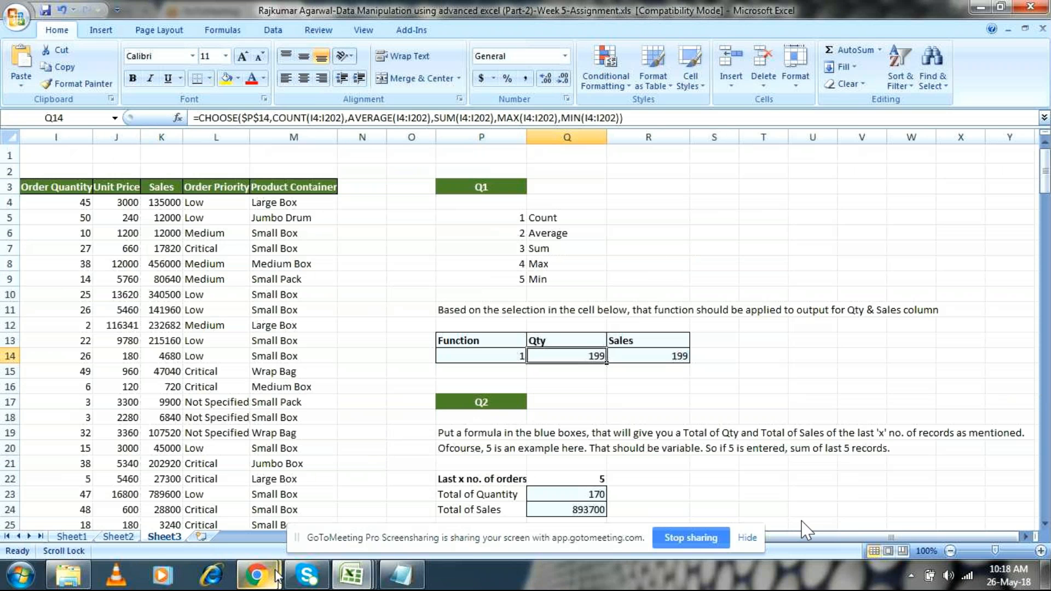
# Step: Switch to the Week-5 Data Manipulation workbook and examine the Sum of sales formula in U8 and the Date and Sales table on the Offset sheet
pyautogui.moveTo(347, 572)
pyautogui.click(137, 451)
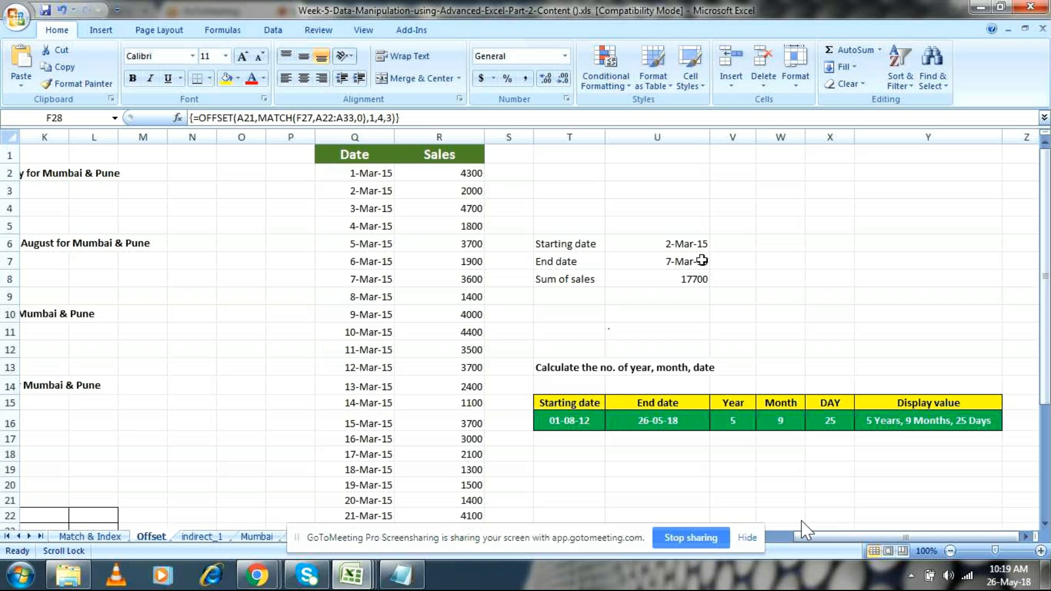
pyautogui.click(677, 279)
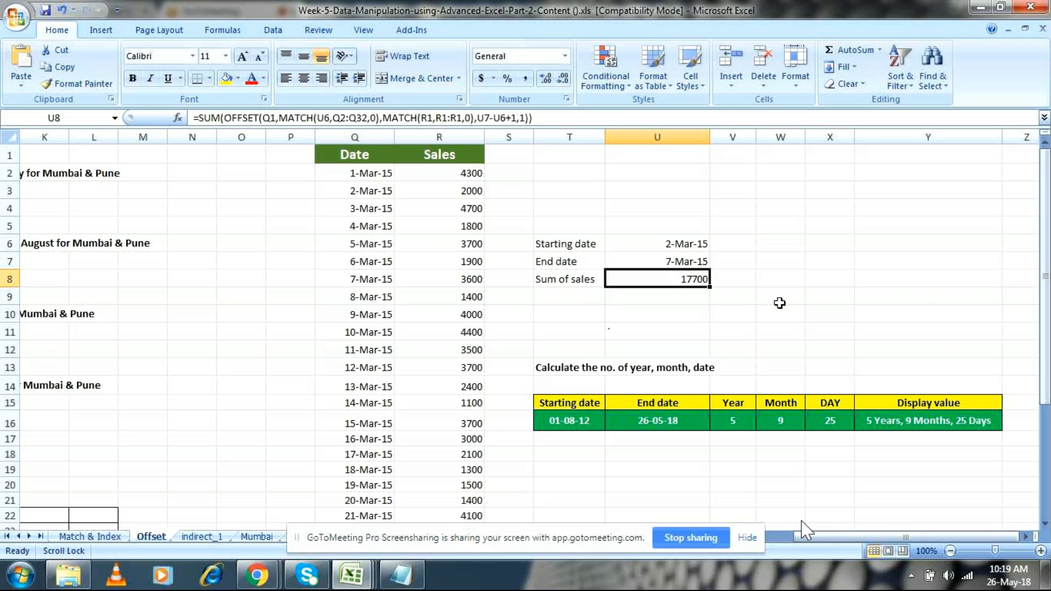
pyautogui.moveTo(809, 534); pyautogui.dragTo(801, 521)
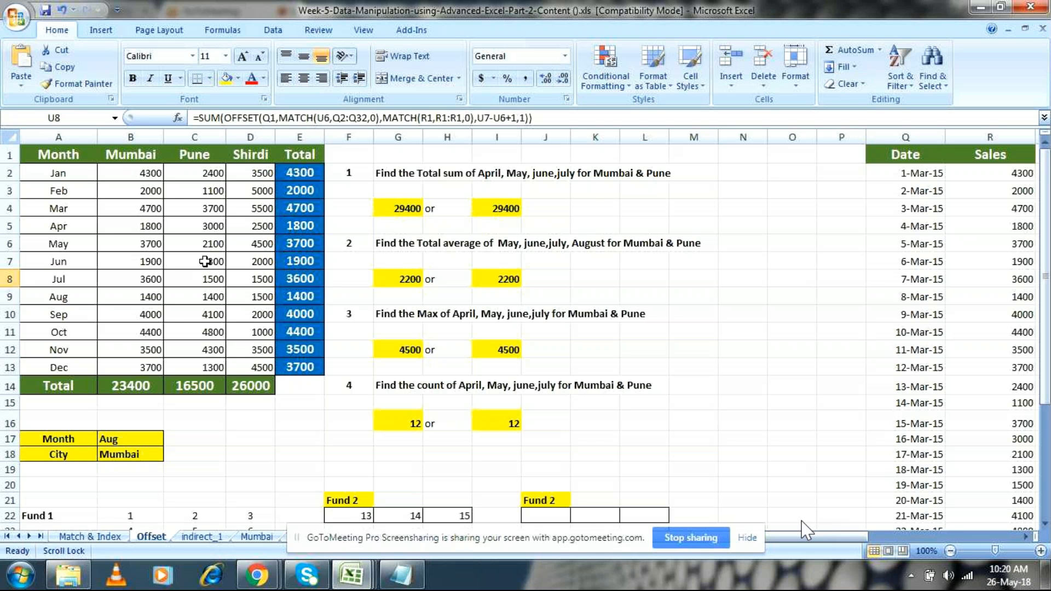
pyautogui.moveTo(846, 538); pyautogui.dragTo(930, 537)
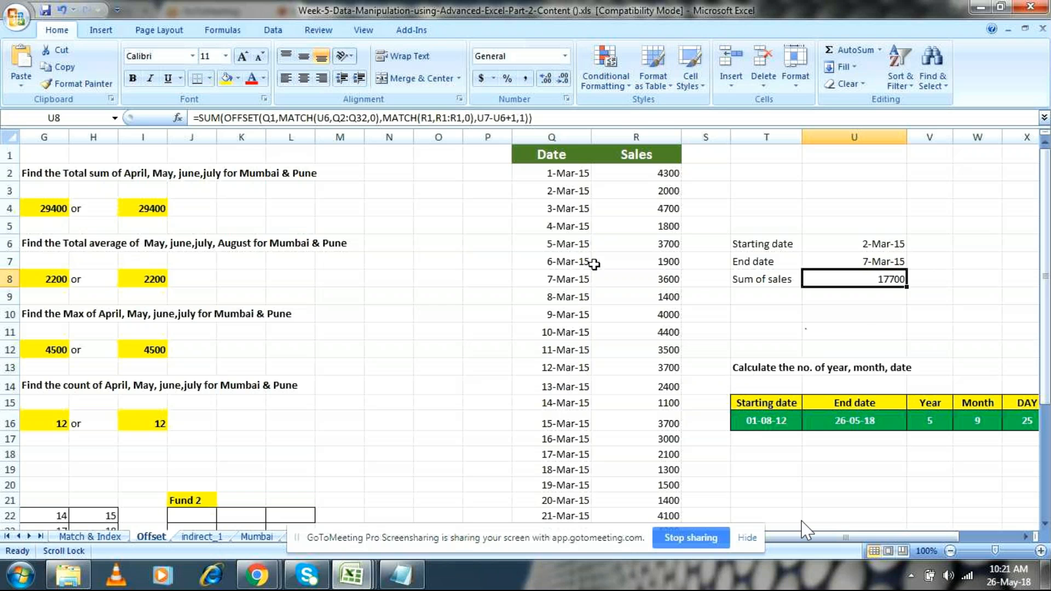
pyautogui.click(544, 174)
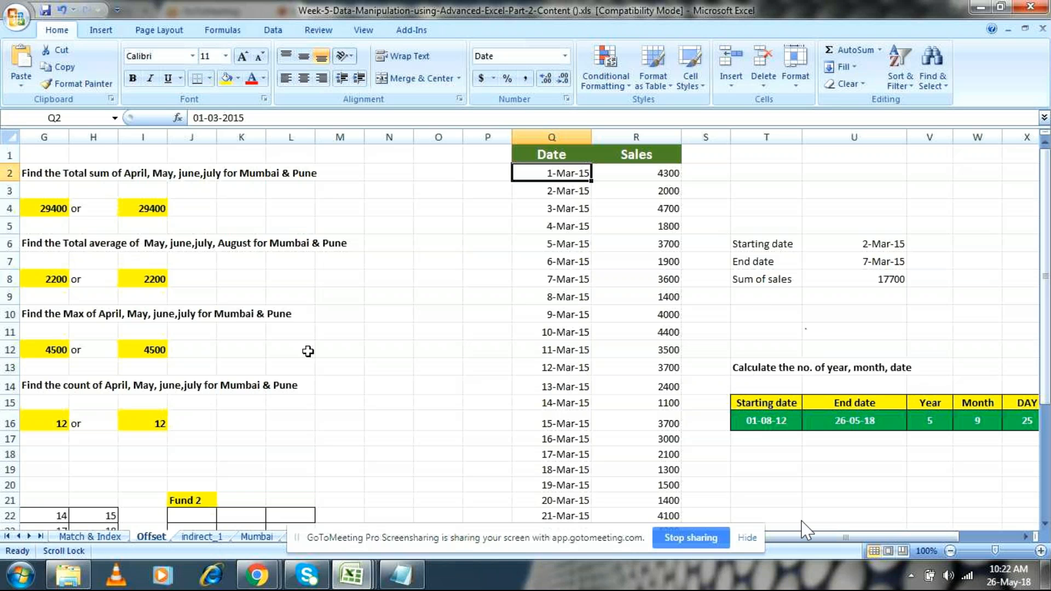
# Step: Enter =MATCH(U6,Q2:Q32,0) in T10 to find the starting date's position in the Date column
pyautogui.click(777, 317)
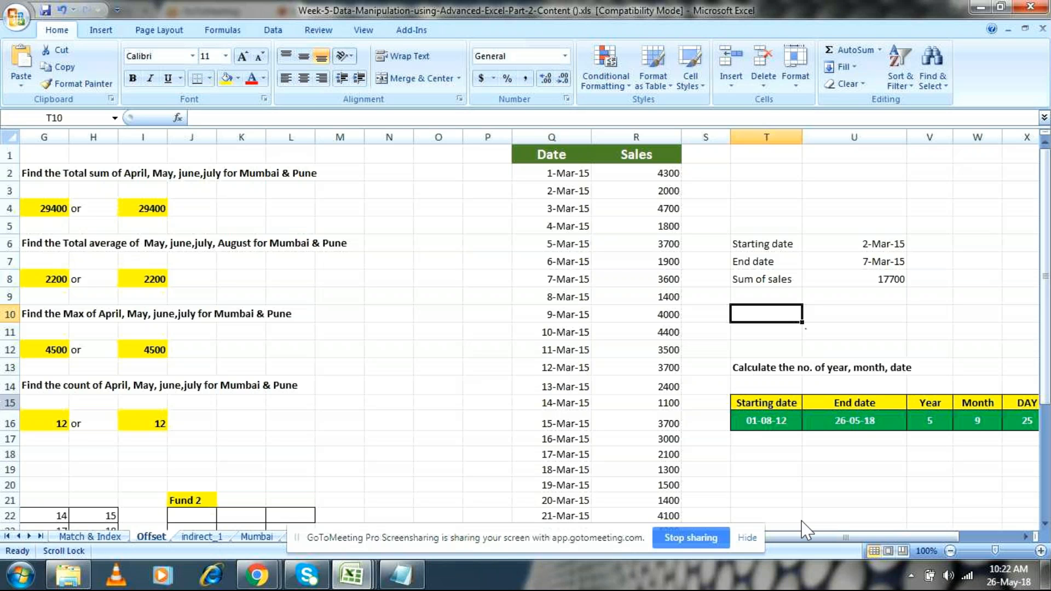
pyautogui.write('=match(')
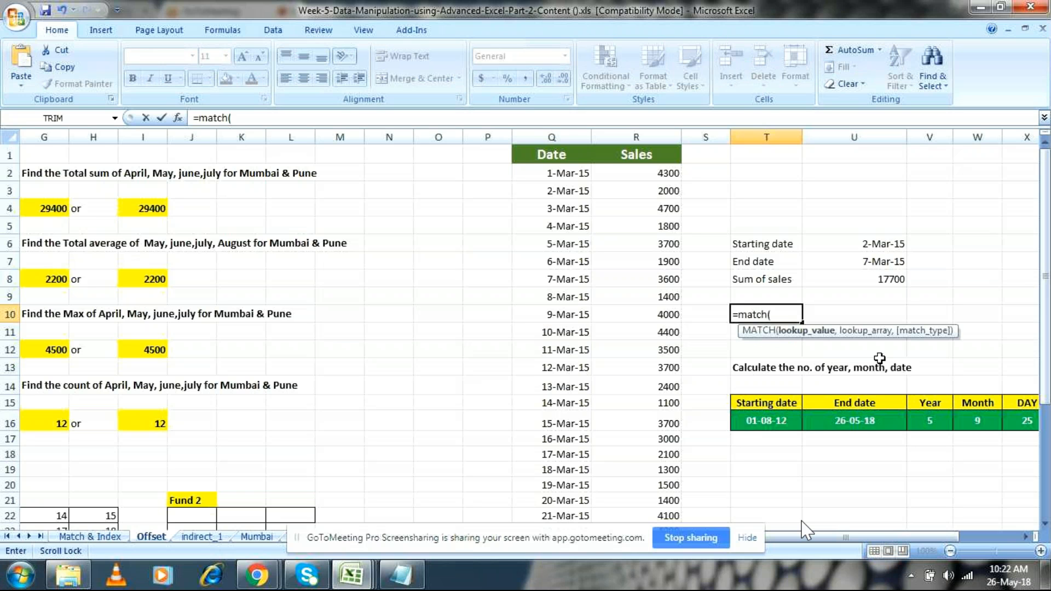
pyautogui.click(878, 246)
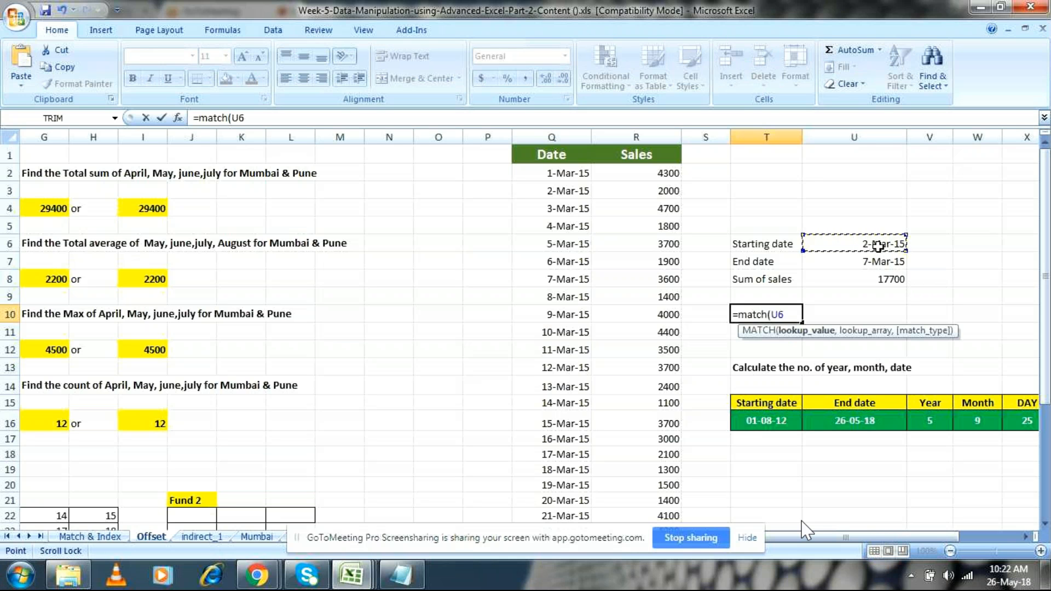
pyautogui.write(',')
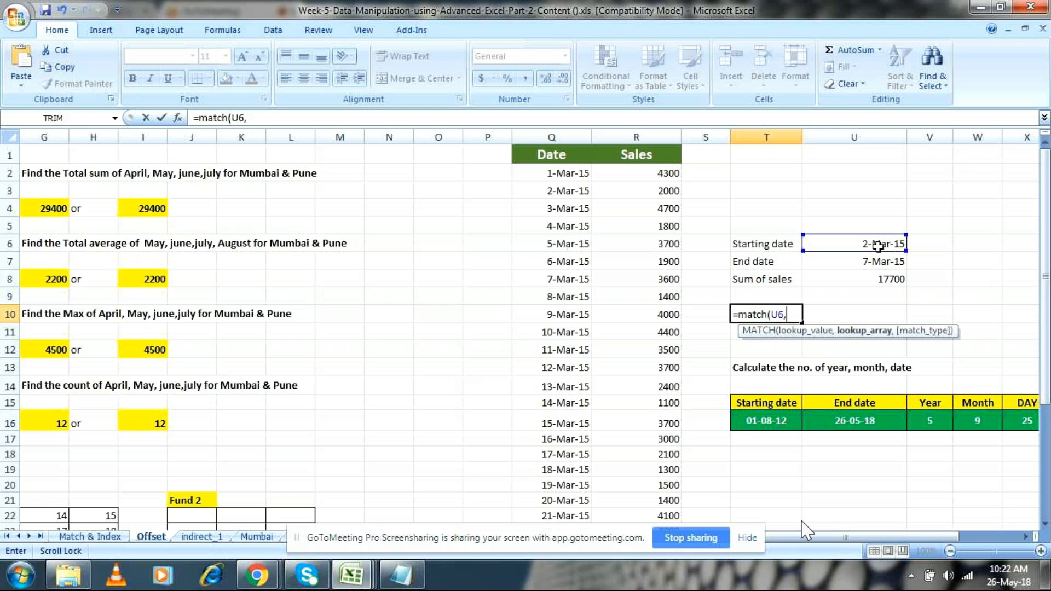
pyautogui.click(567, 172)
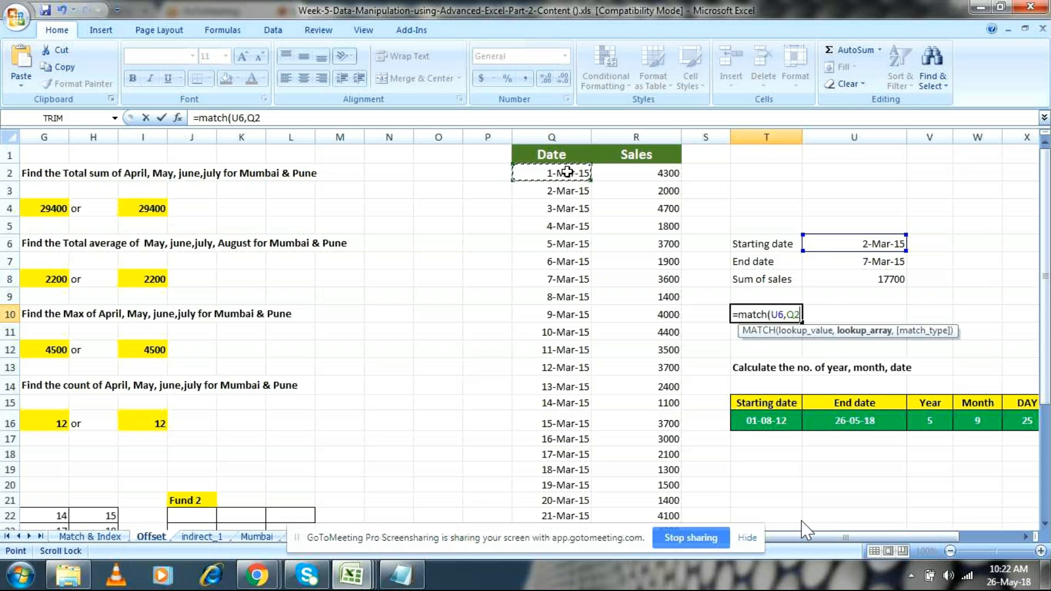
pyautogui.moveTo(567, 172); pyautogui.dragTo(582, 488)
pyautogui.write(',0)')
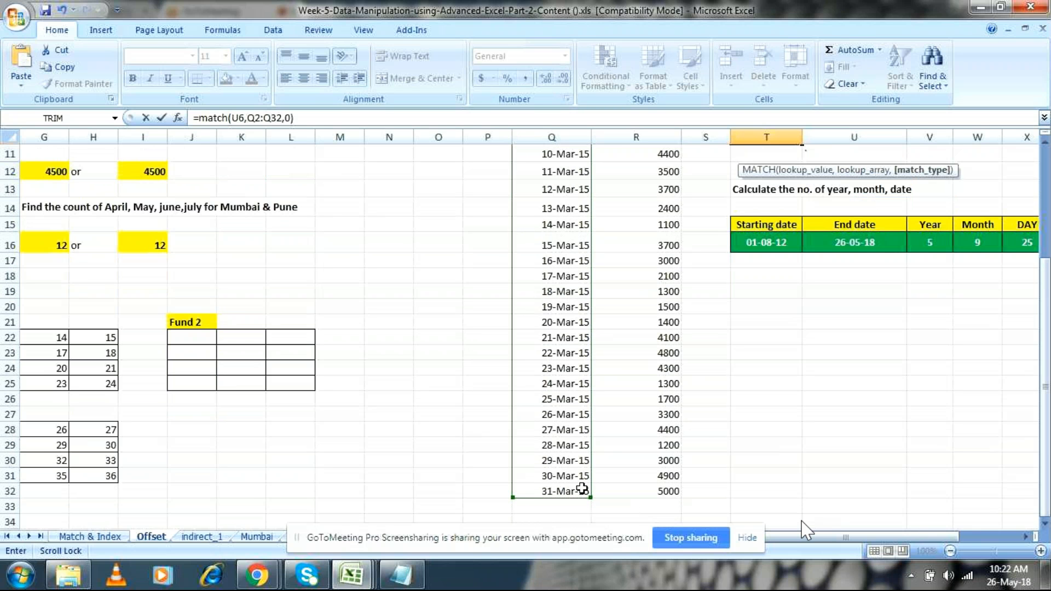
pyautogui.press('Return')
pyautogui.scroll(2, 792, 478)
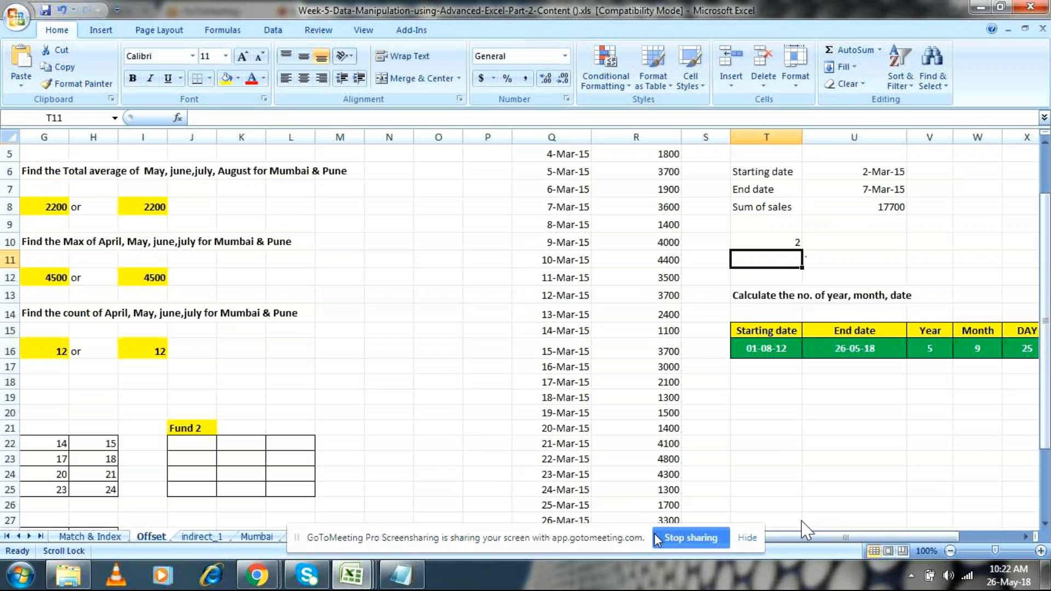
# Step: Compare the MATCH formula in T10 with the MATCH part of the Sum of sales formula in U8
pyautogui.click(772, 242)
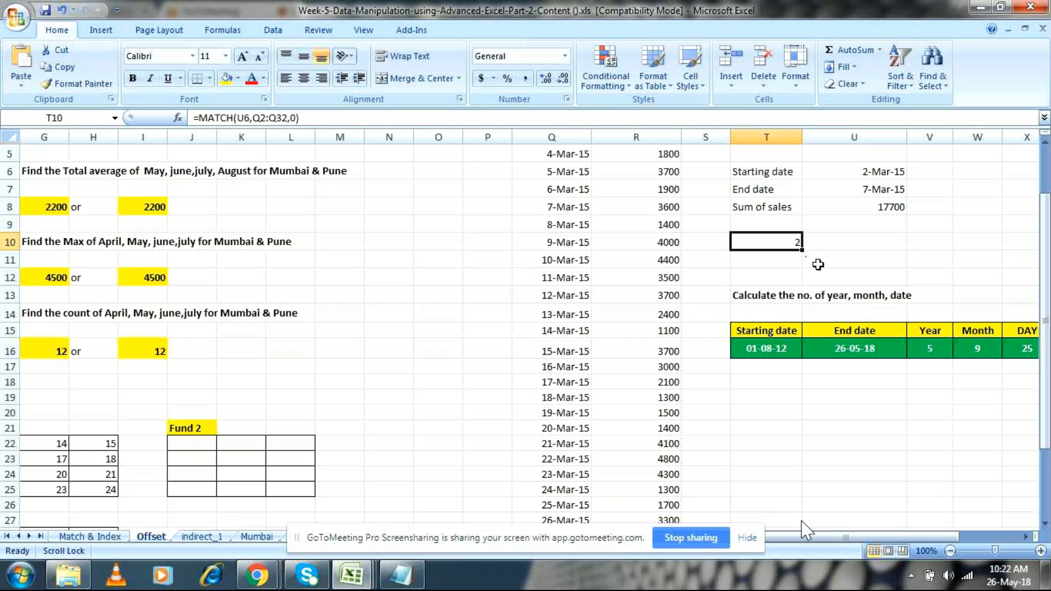
pyautogui.scroll(2, 817, 264)
pyautogui.click(885, 279)
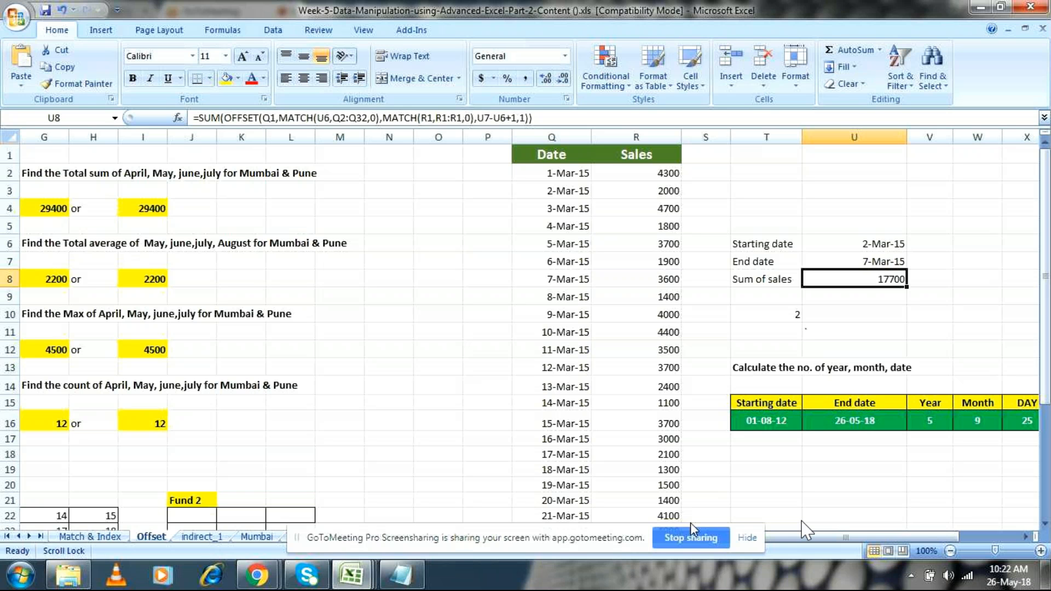
# Step: Choose Fund 1 in the F27 fund selector to test the table below it, and finish with Fund 2 selected
pyautogui.click(750, 499)
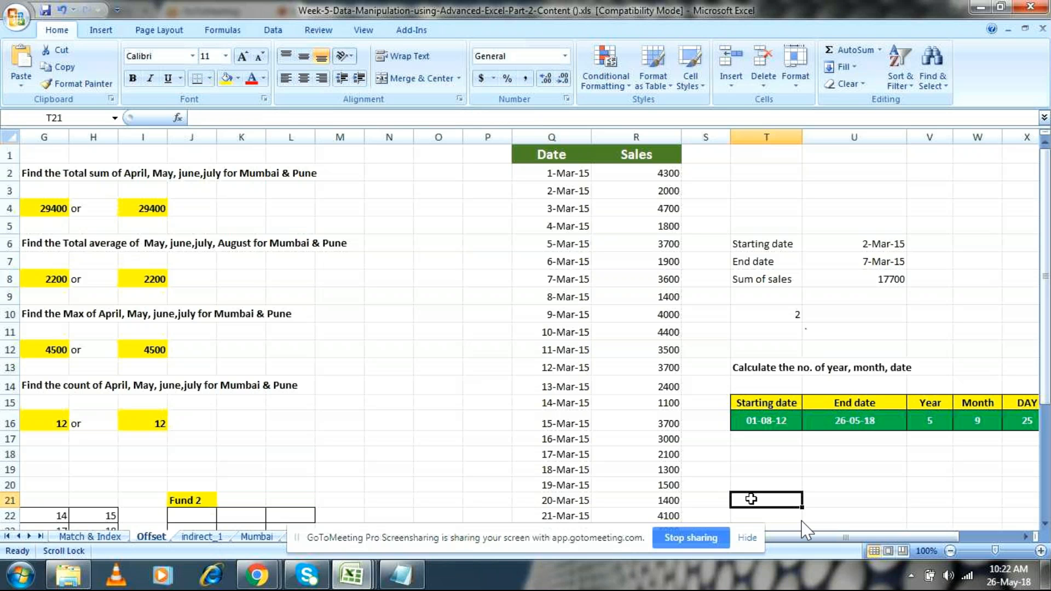
pyautogui.moveTo(828, 537); pyautogui.dragTo(796, 544)
pyautogui.scroll(-3, 436, 412)
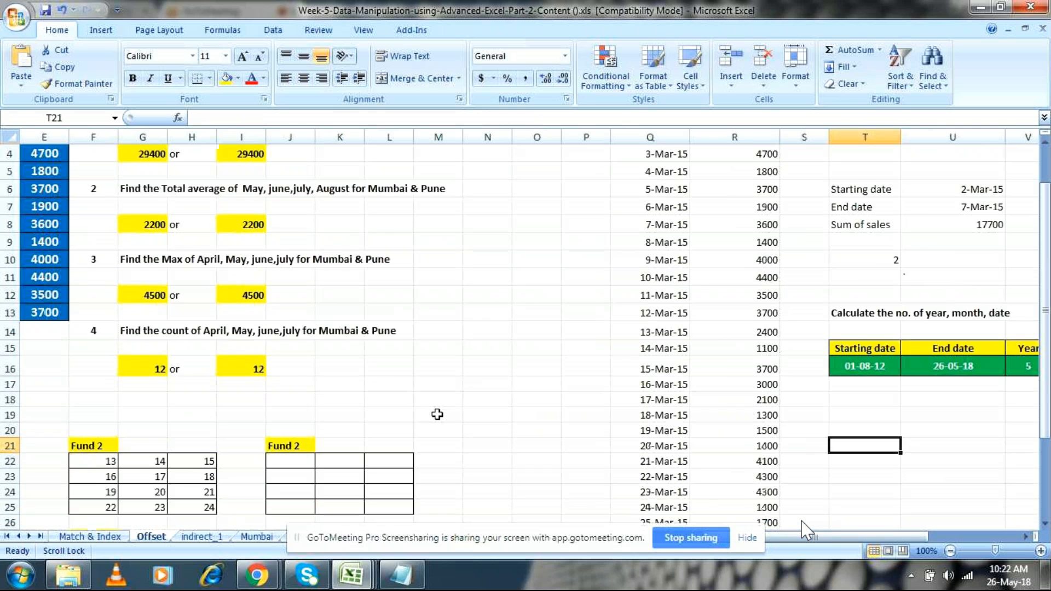
pyautogui.scroll(-1, 374, 415)
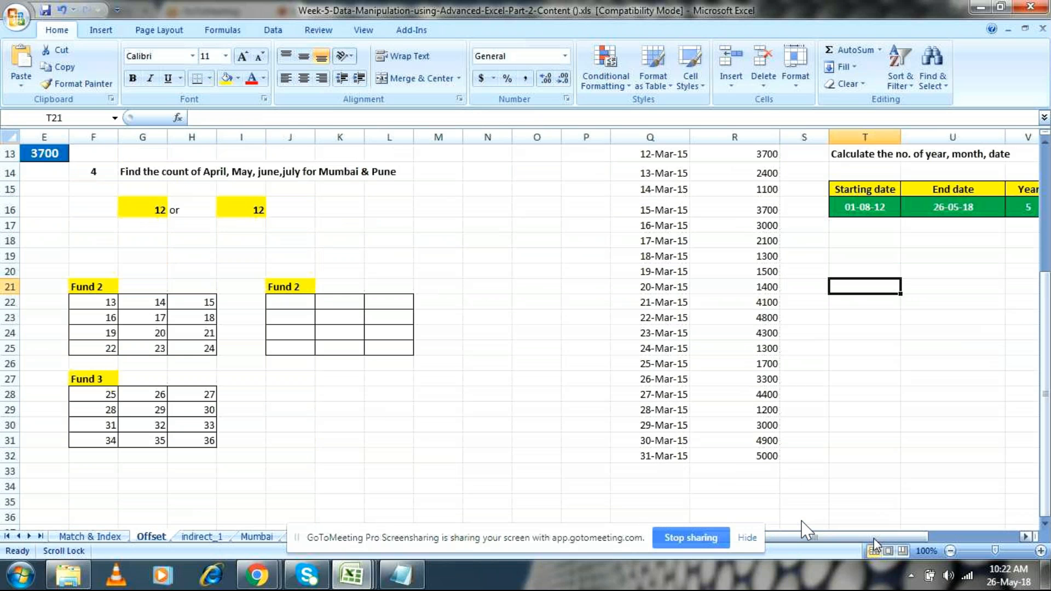
pyautogui.moveTo(866, 543); pyautogui.dragTo(838, 539)
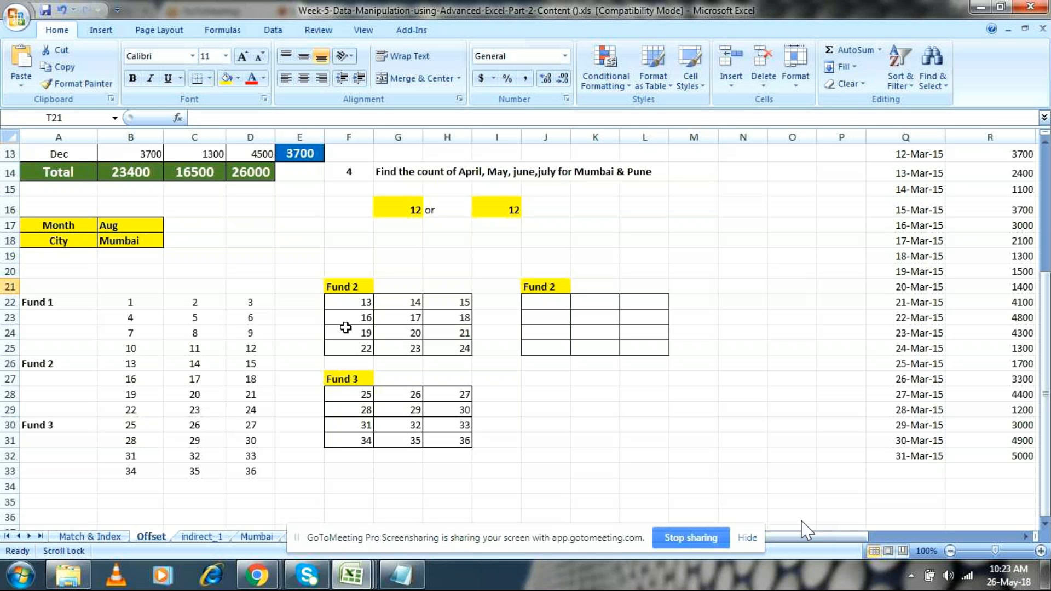
pyautogui.click(353, 382)
pyautogui.click(380, 379)
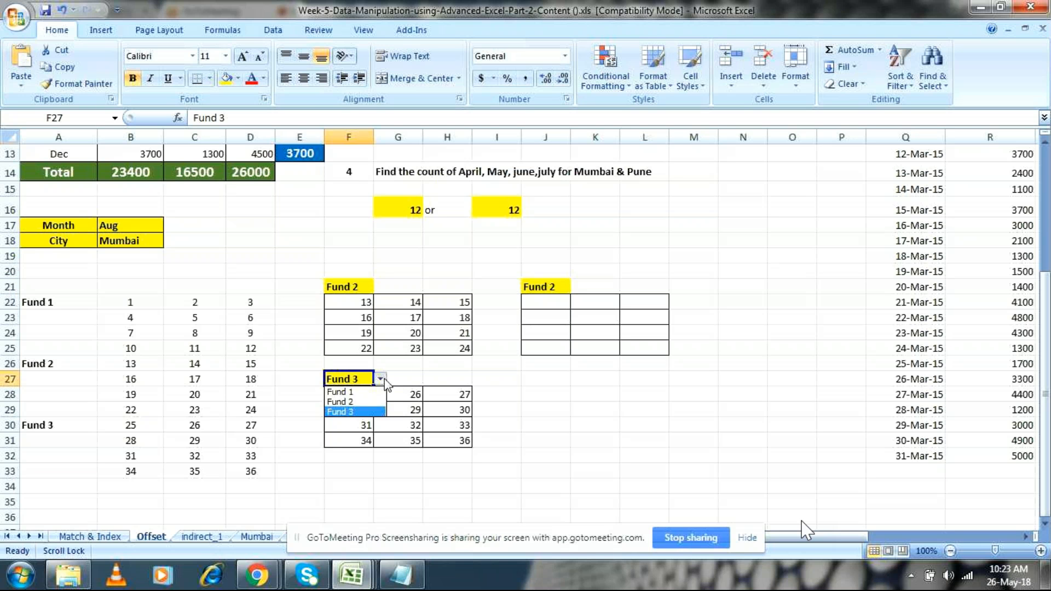
pyautogui.click(364, 391)
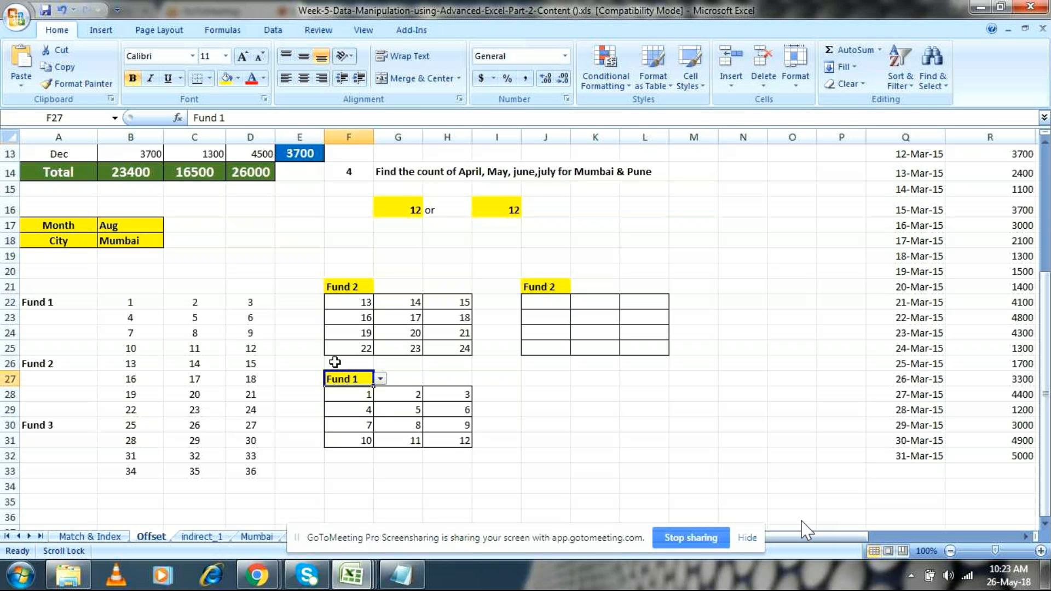
pyautogui.click(381, 379)
pyautogui.click(366, 401)
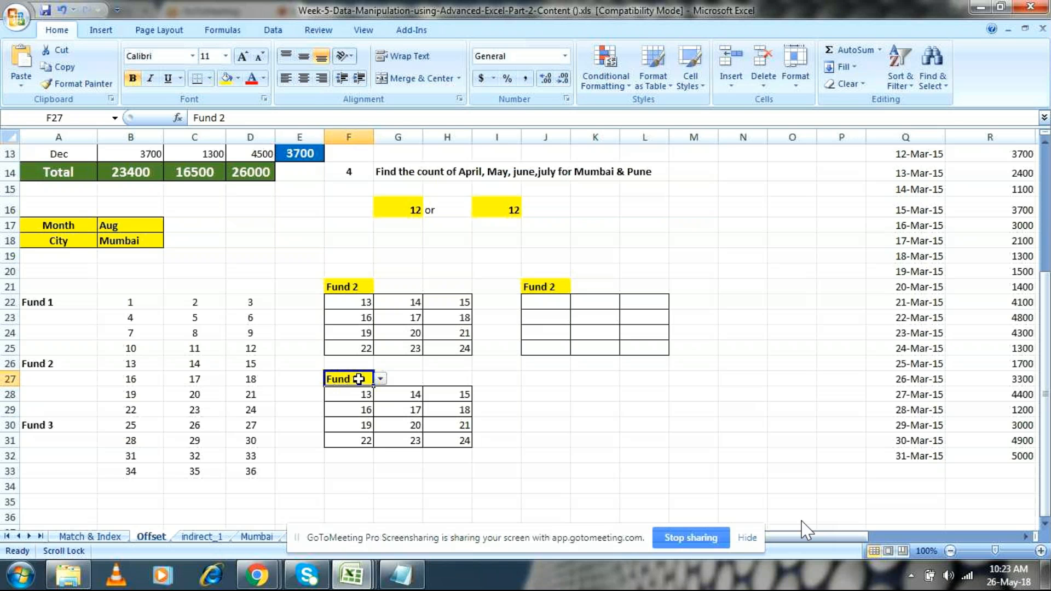
# Step: Examine the array OFFSET formula in F28, including its closing width argument
pyautogui.click(359, 393)
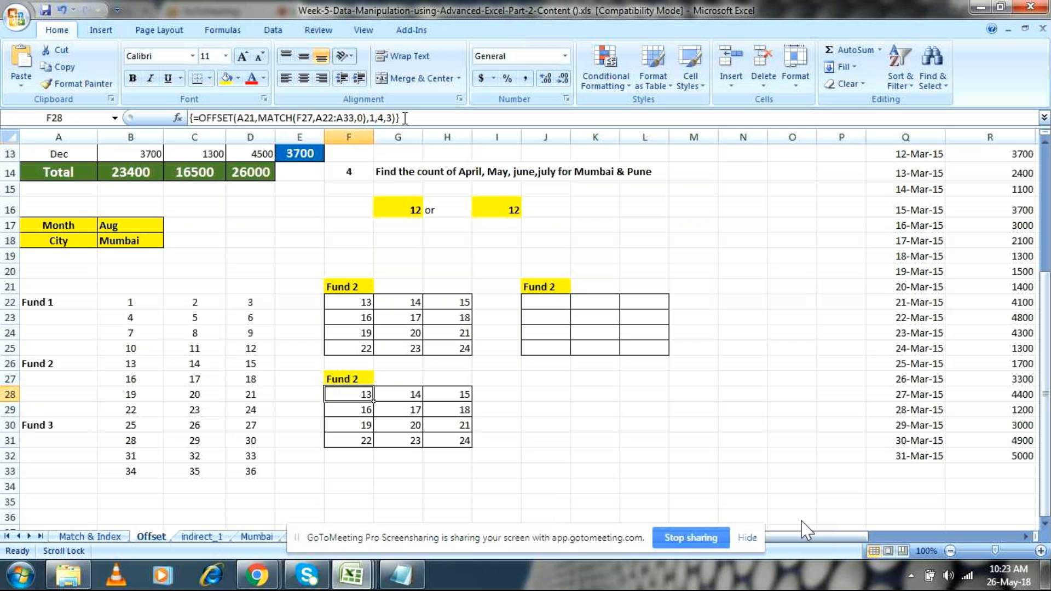
pyautogui.click(405, 119)
pyautogui.moveTo(400, 118); pyautogui.dragTo(390, 118)
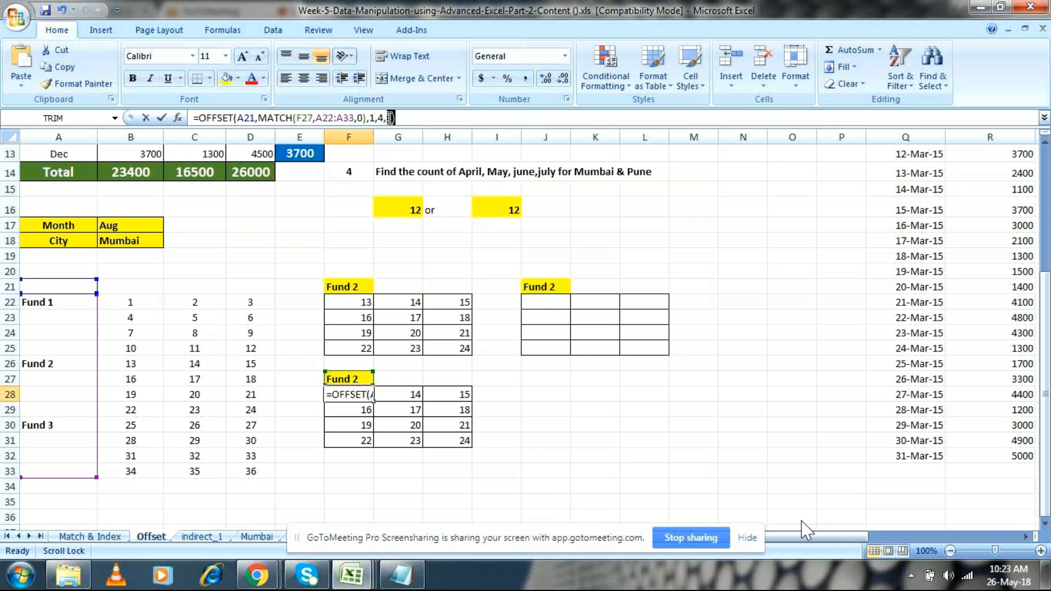
pyautogui.click(425, 118)
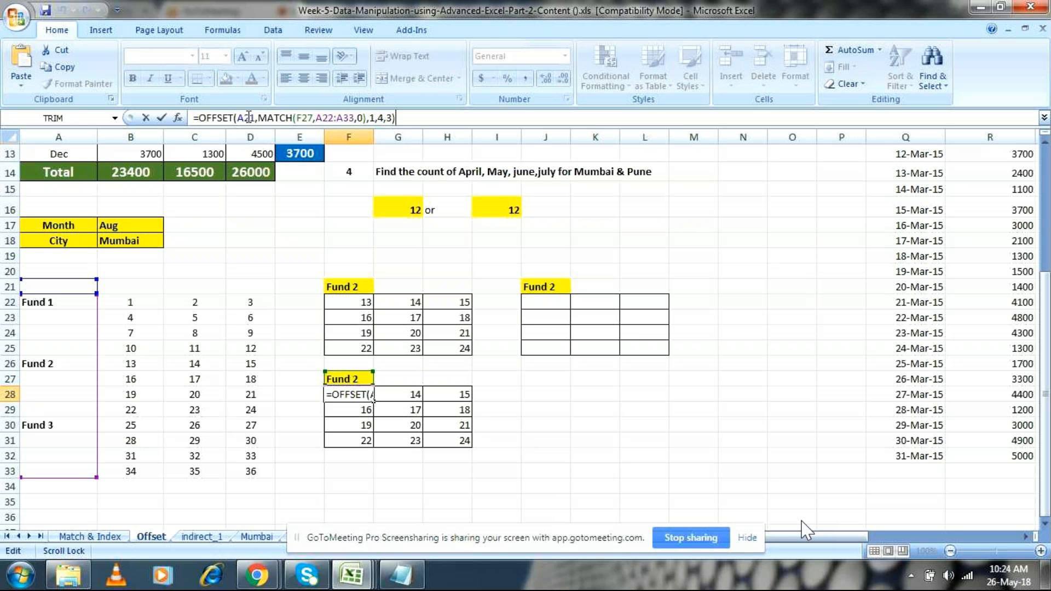
# Step: Try to change the OFFSET reference to A22 and subtract 1 from the MATCH result in F28 alone
pyautogui.click(252, 118)
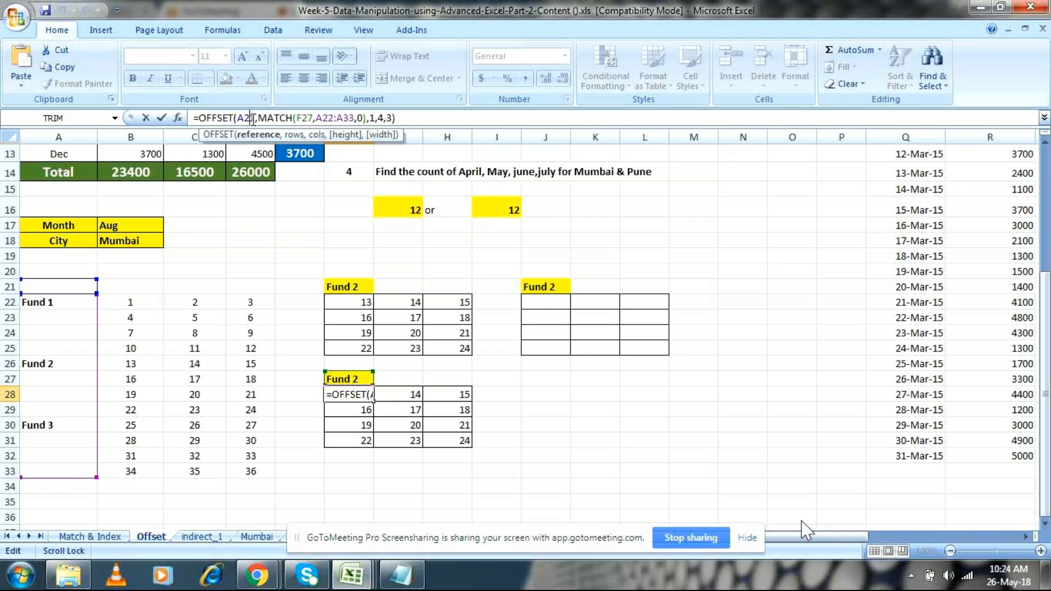
pyautogui.press('BackSpace')
pyautogui.write('2')
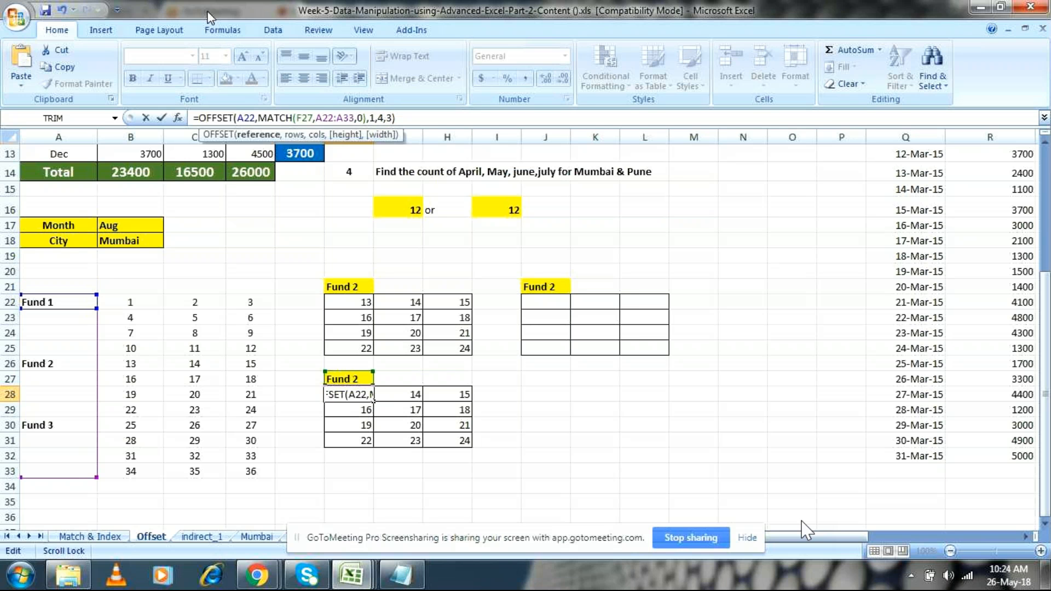
pyautogui.press('Return')
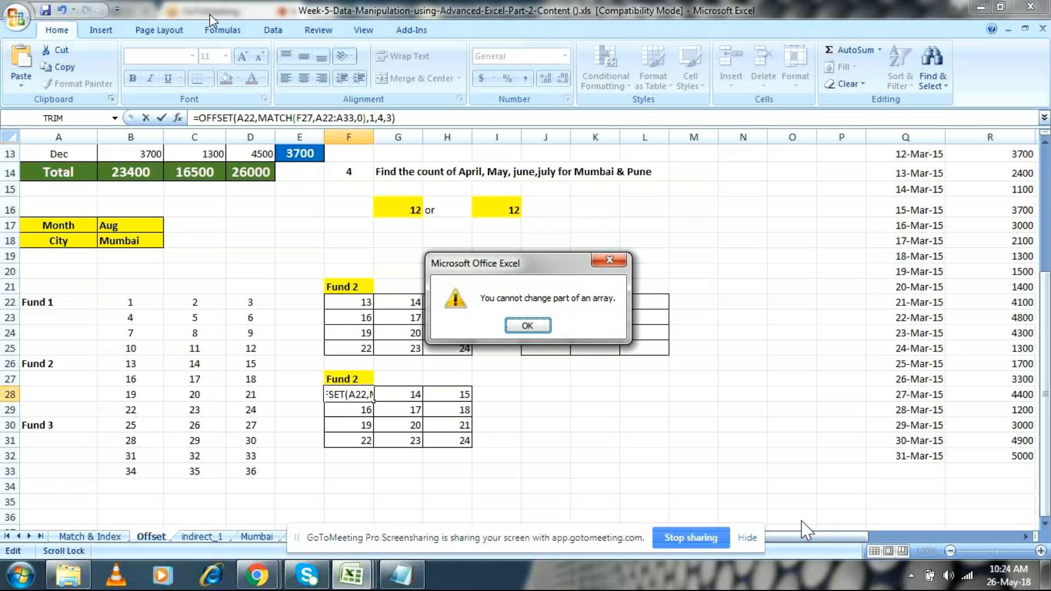
pyautogui.click(514, 325)
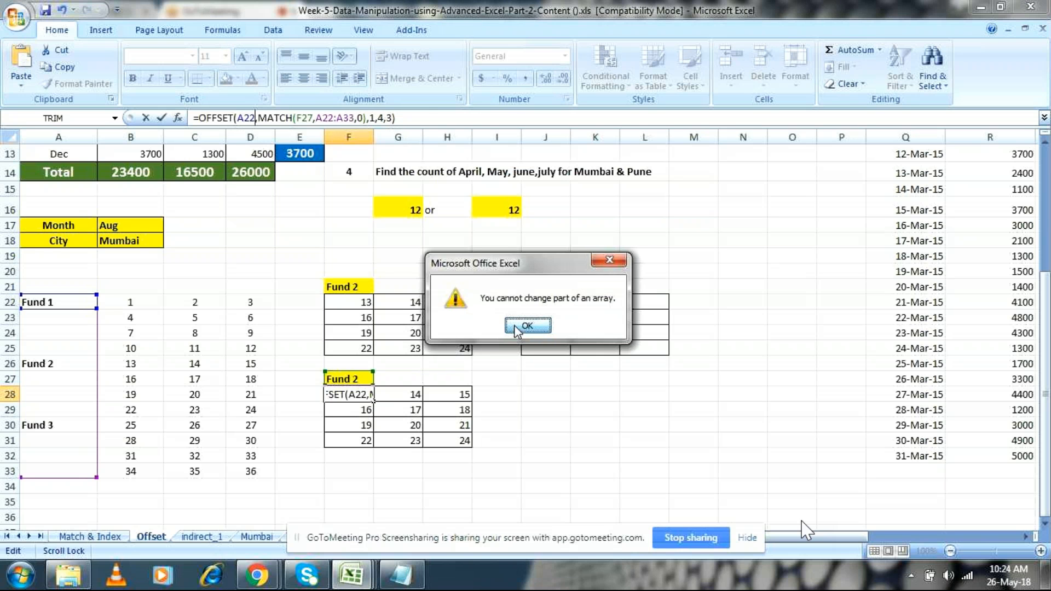
pyautogui.click(364, 119)
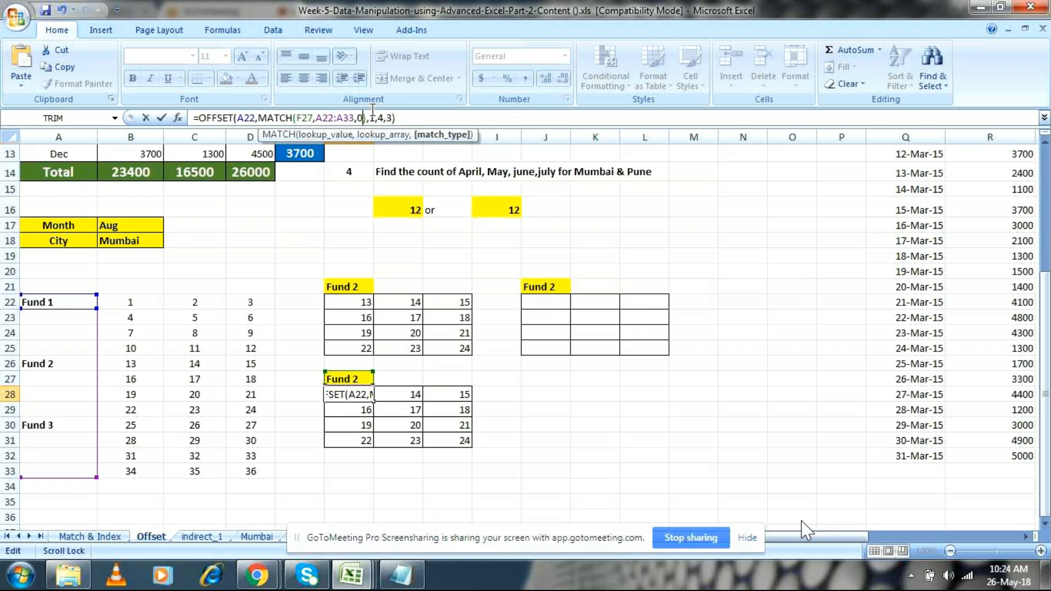
pyautogui.press('Right')
pyautogui.write('-1')
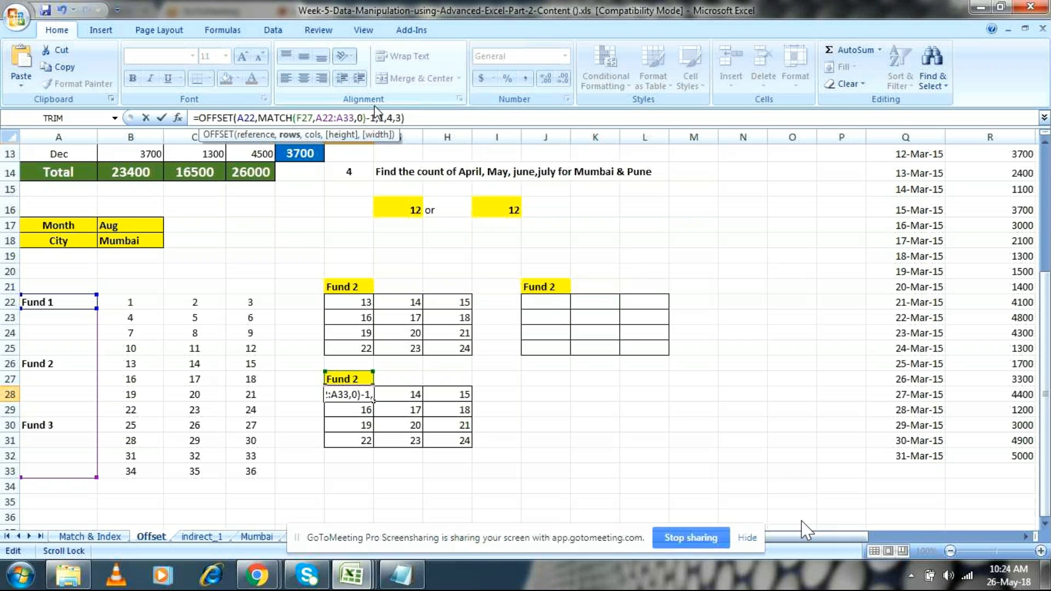
pyautogui.press('Return')
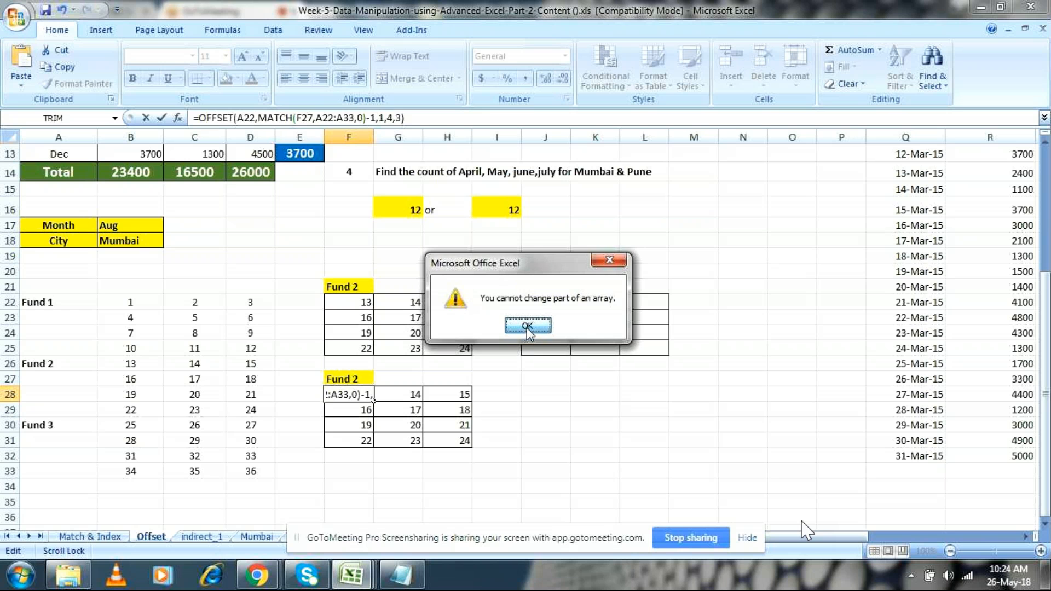
pyautogui.click(527, 326)
pyautogui.press('Escape')
# Step: Change the array formula across F28:H31 to =OFFSET(A22,MATCH(F27,A22:A33,0)-1,1,4,3) and enter it as an array
pyautogui.click(583, 438)
pyautogui.moveTo(361, 390); pyautogui.dragTo(446, 436)
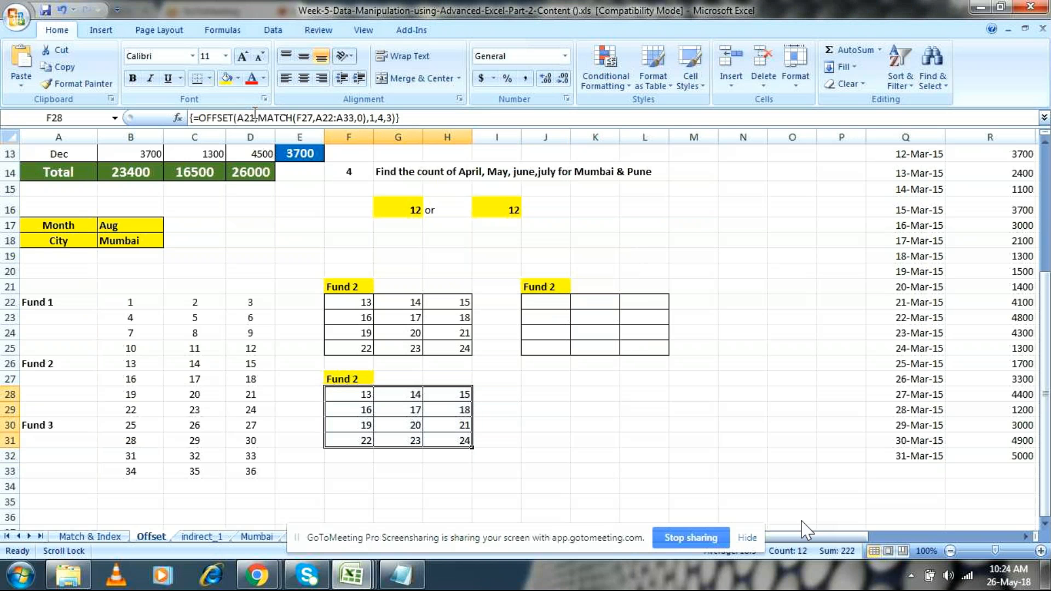
pyautogui.click(254, 116)
pyautogui.press('BackSpace')
pyautogui.write('2')
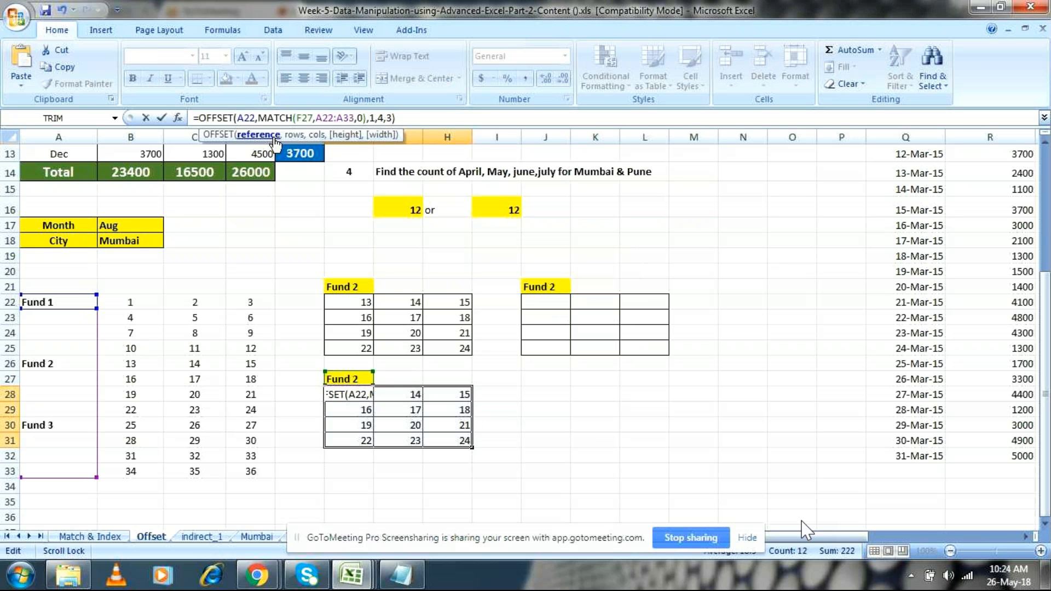
pyautogui.click(366, 118)
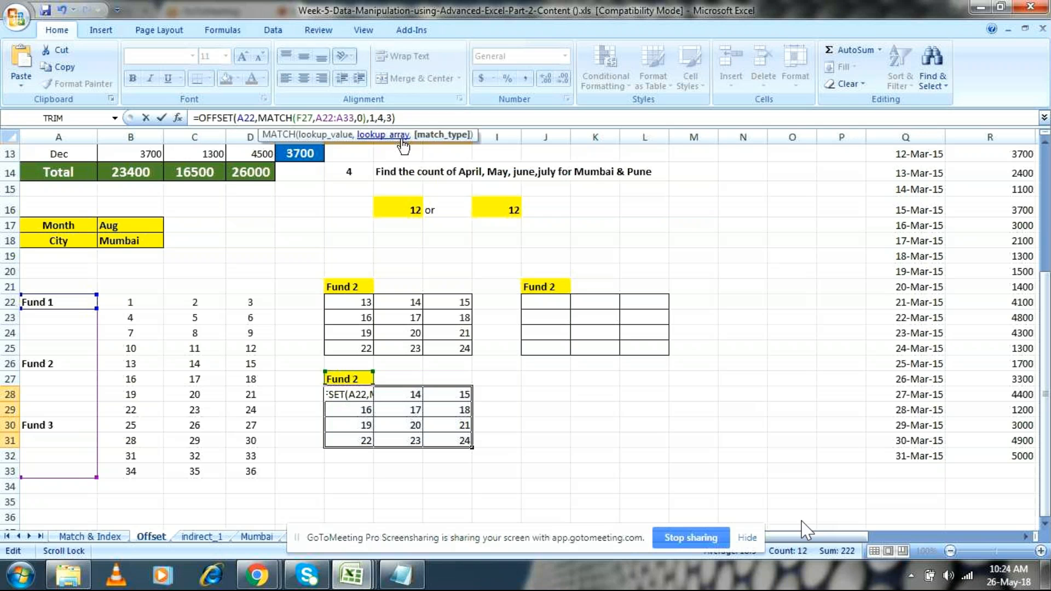
pyautogui.press('Right')
pyautogui.write('-1')
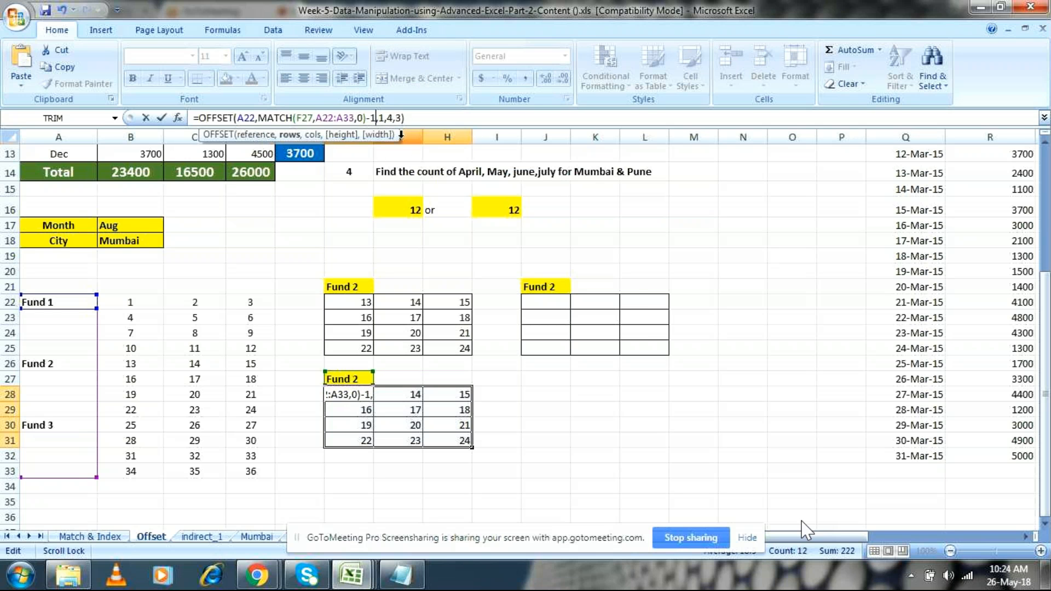
pyautogui.press('Return')
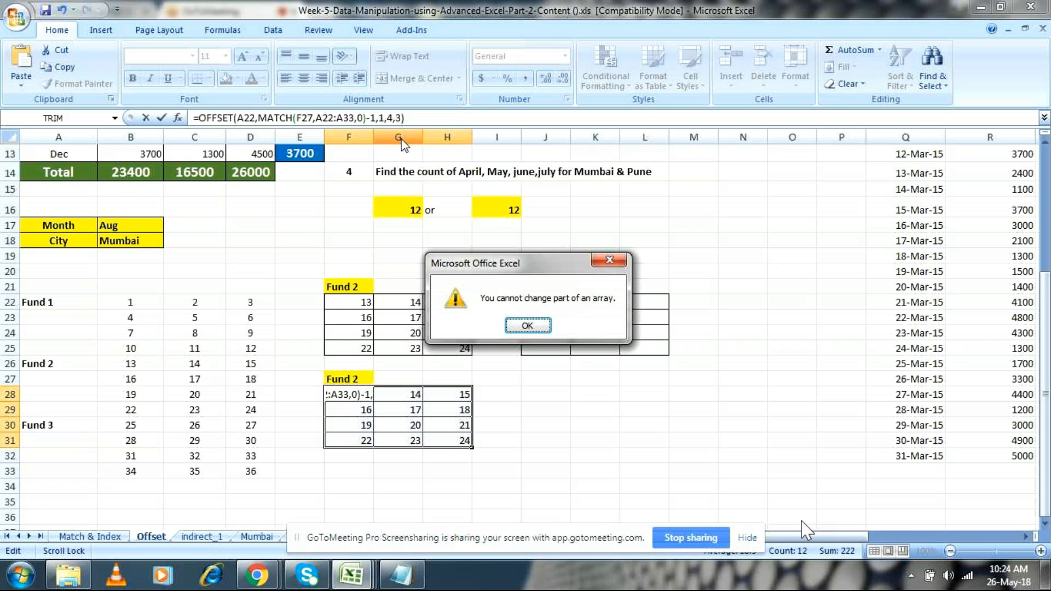
pyautogui.click(536, 326)
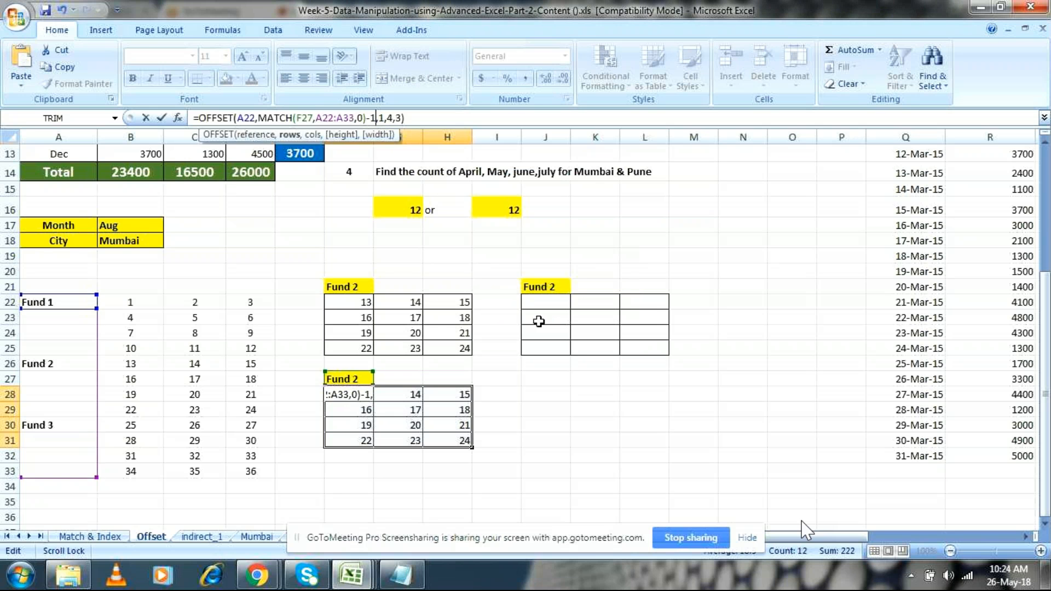
pyautogui.hotkey('ctrl', 'shift', 'Return')
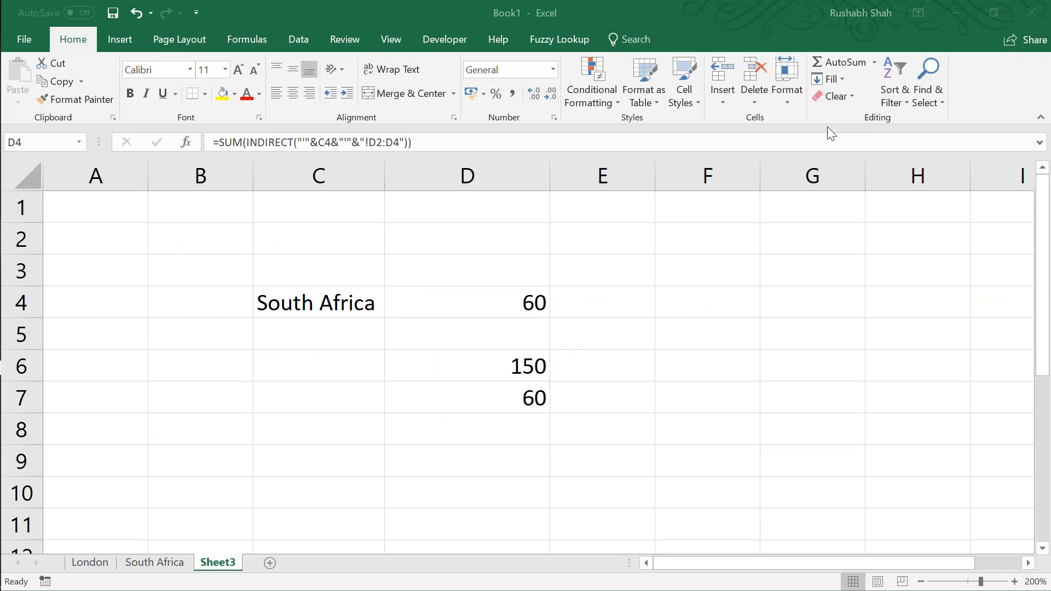
# Step: Close the Book1 workbook without saving it and bring up the Week 6 - Excel 6 workbook
pyautogui.click(336, 370)
pyautogui.hotkey('alt', 'F4')
pyautogui.press('n')
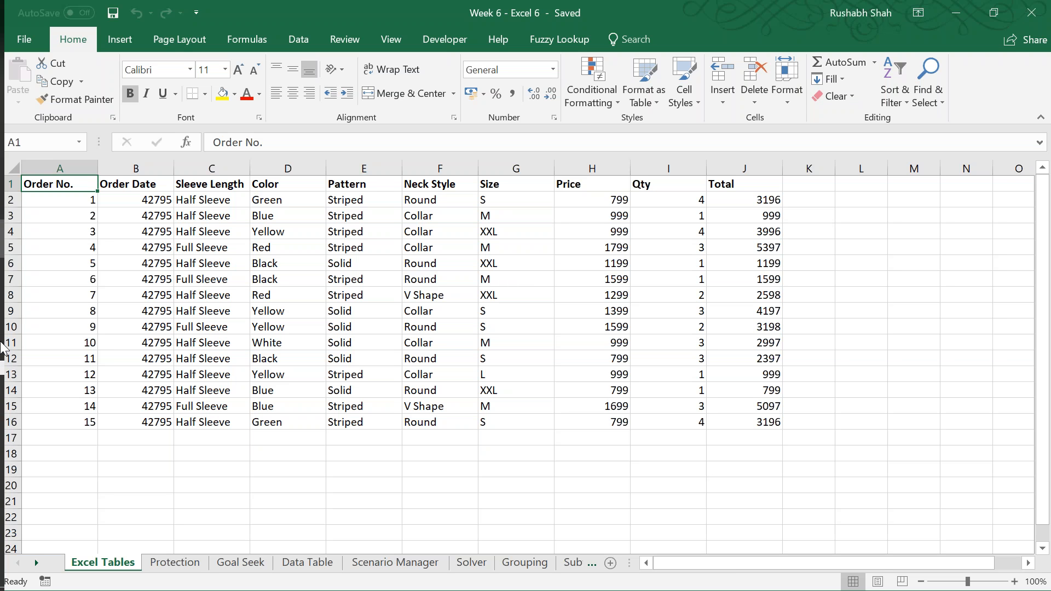
pyautogui.moveTo(1, 345)
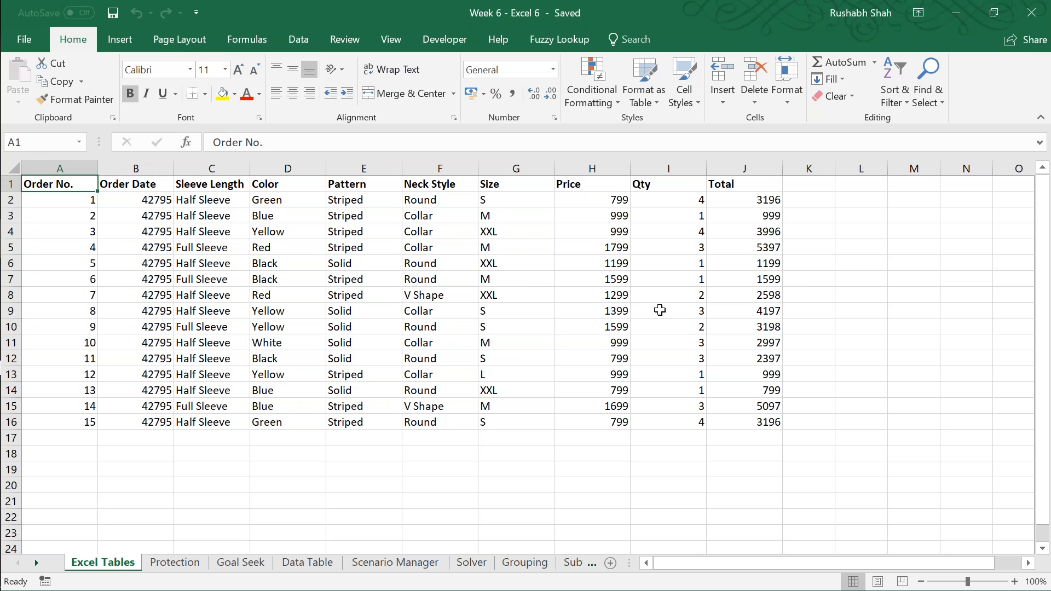
pyautogui.click(853, 18)
pyautogui.click(523, 3)
pyautogui.click(905, 437)
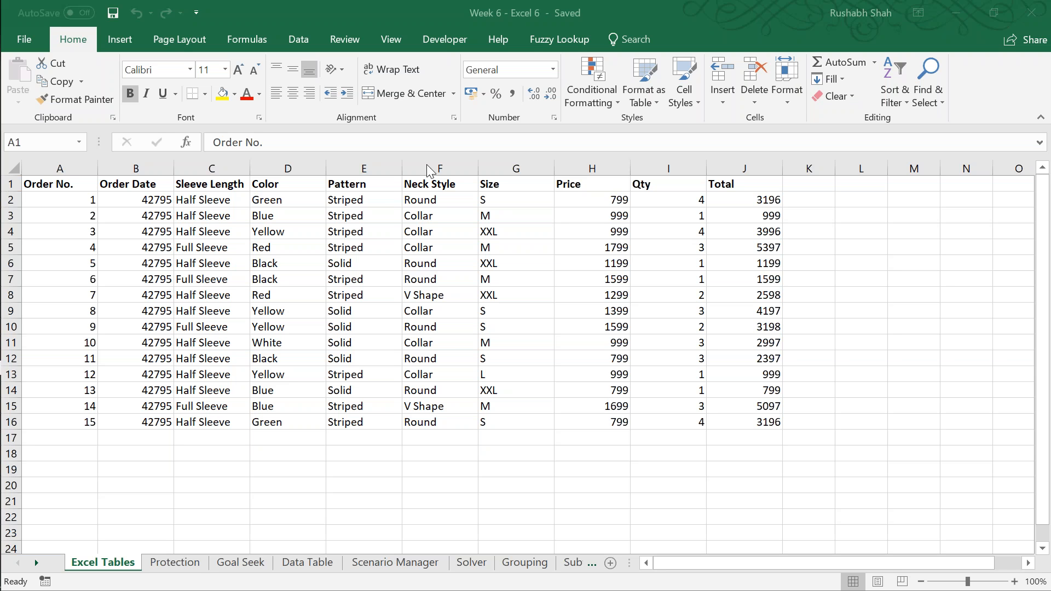
pyautogui.click(357, 3)
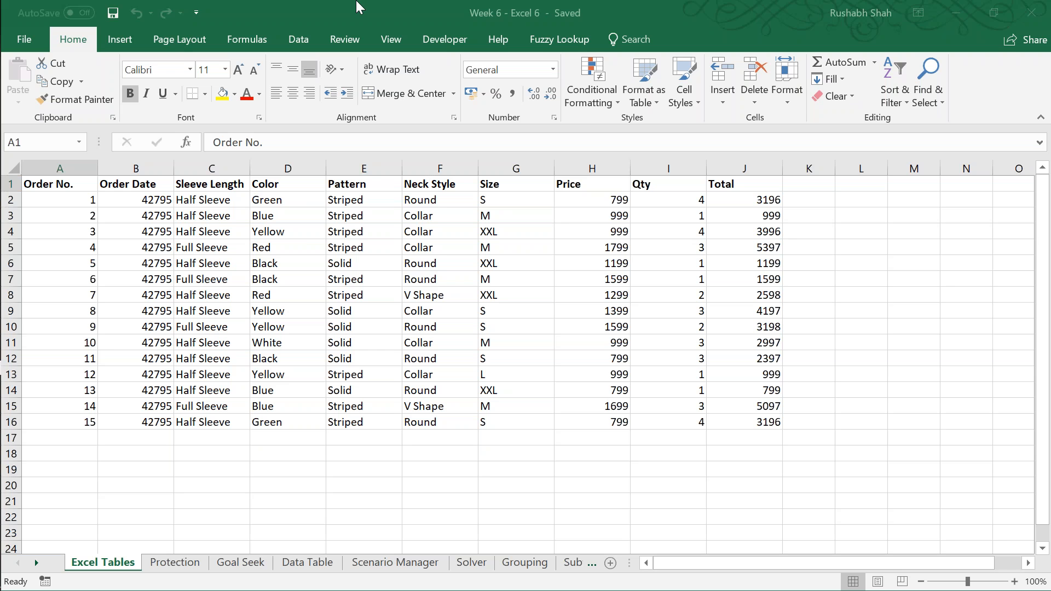
# Step: Launch Notepad through the Windows Run command
pyautogui.press('super+r')
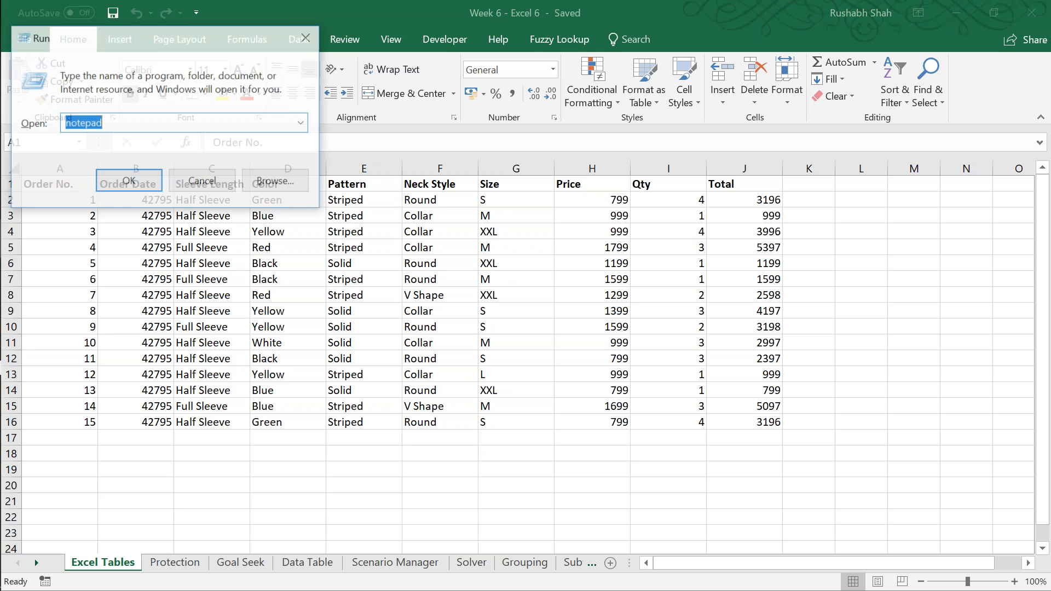
pyautogui.write('n')
pyautogui.press('BackSpace')
pyautogui.write('note')
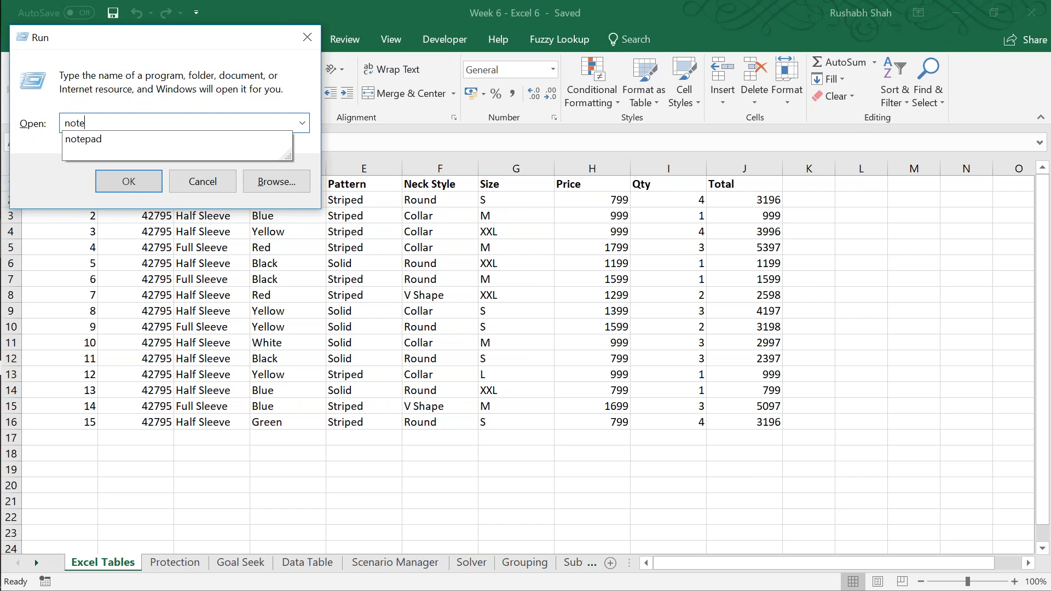
pyautogui.write('pad')
pyautogui.press('Return')
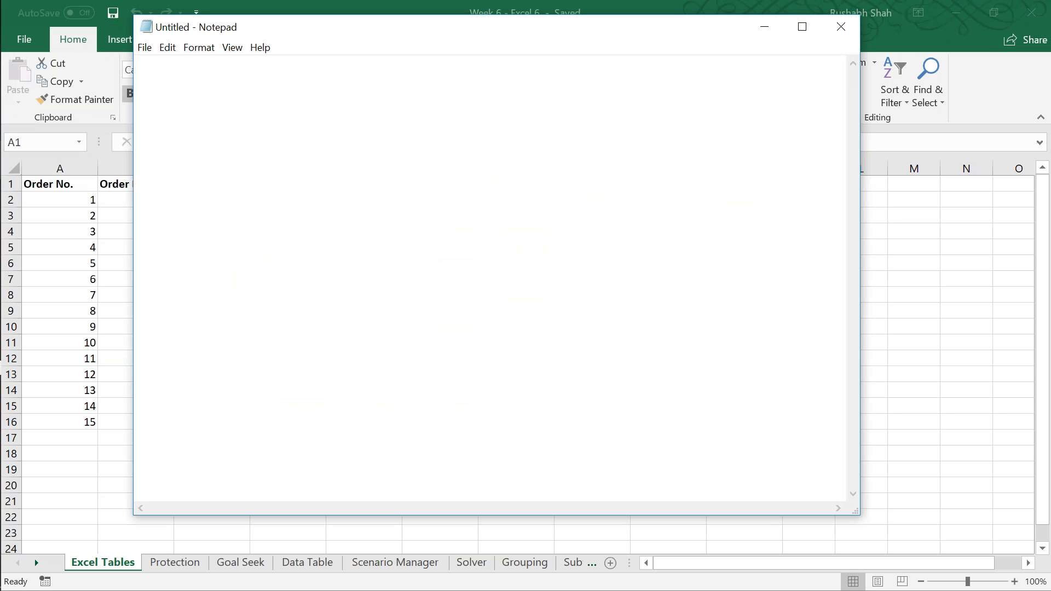
# Step: Write the headings Excel Range and Excel Tables in the blank note, separated by empty lines
pyautogui.write('Excel Range')
pyautogui.press('Return')
pyautogui.press('Return')
pyautogui.press('Return')
pyautogui.press('Return')
pyautogui.press('Return')
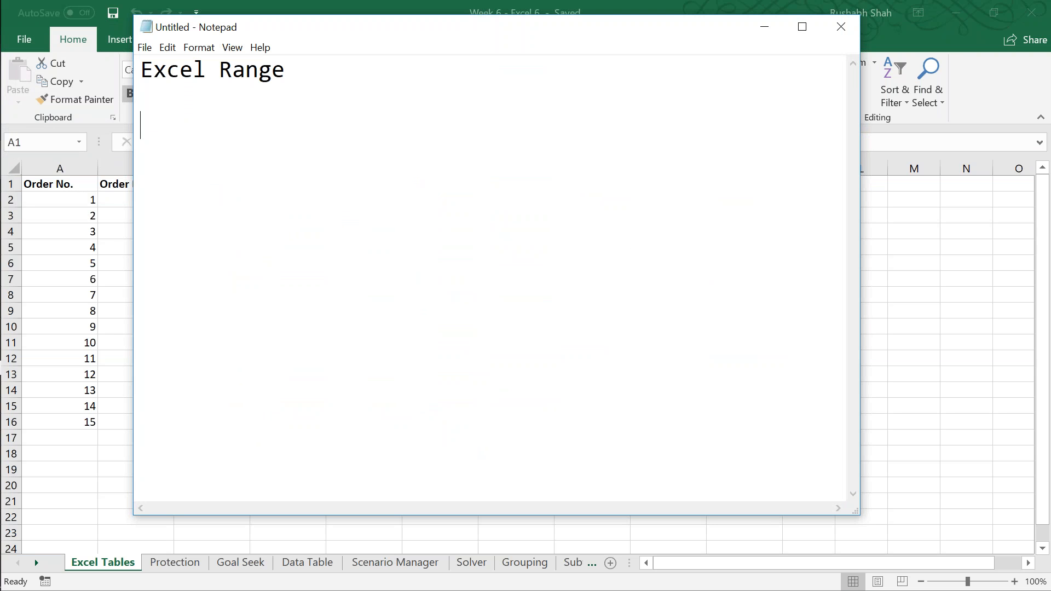
pyautogui.write('Excel Tables')
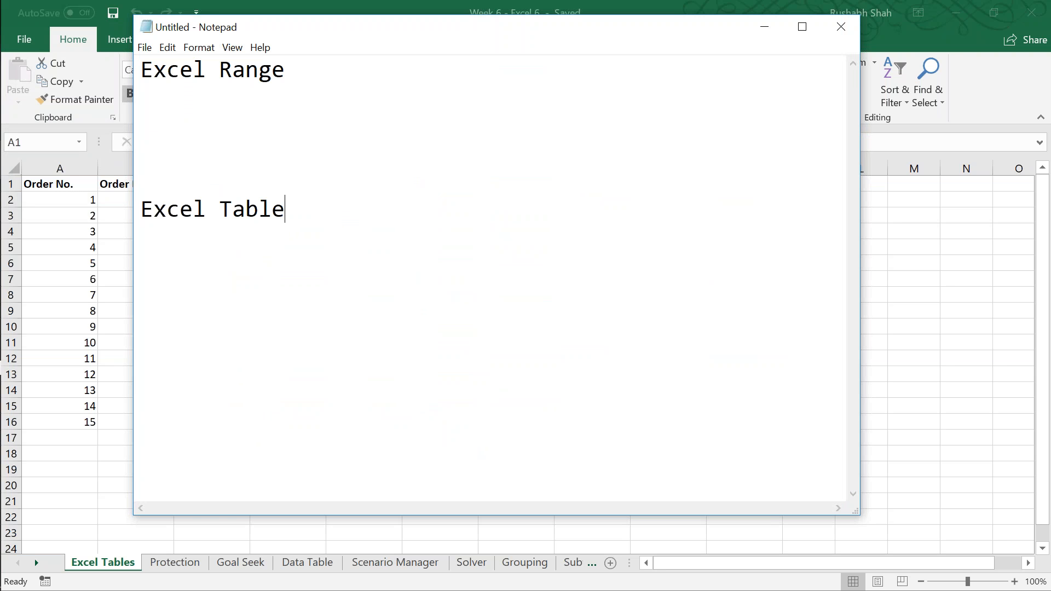
# Step: Adjust the empty lines around the two headings, leaving two above Excel Range and a wider gap before Excel Tables
pyautogui.press('Up')
pyautogui.press('Up')
pyautogui.press('Up')
pyautogui.press('Up')
pyautogui.press('Up')
pyautogui.press('Return')
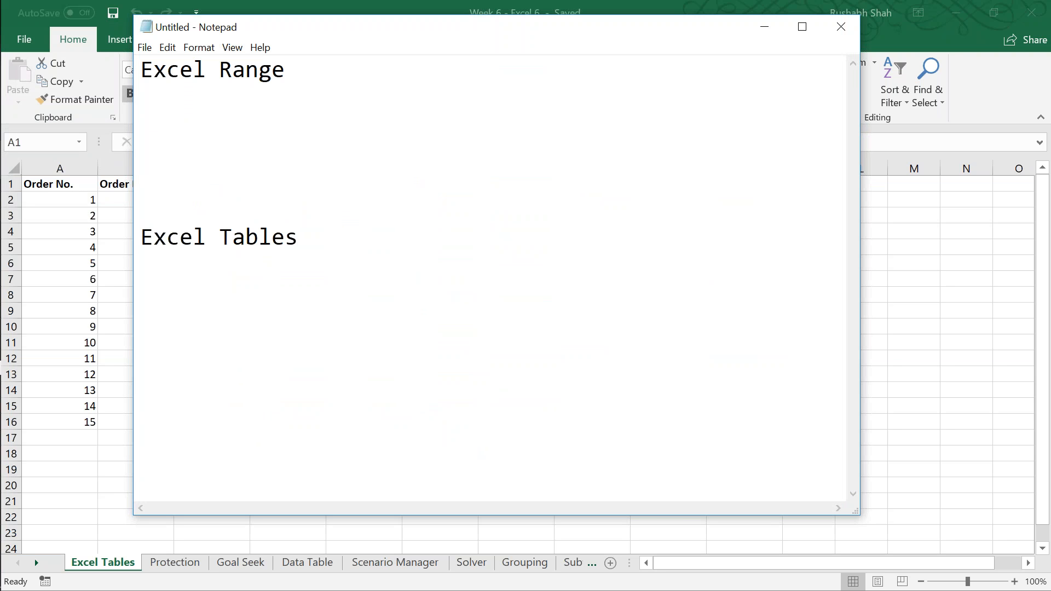
pyautogui.press('Return')
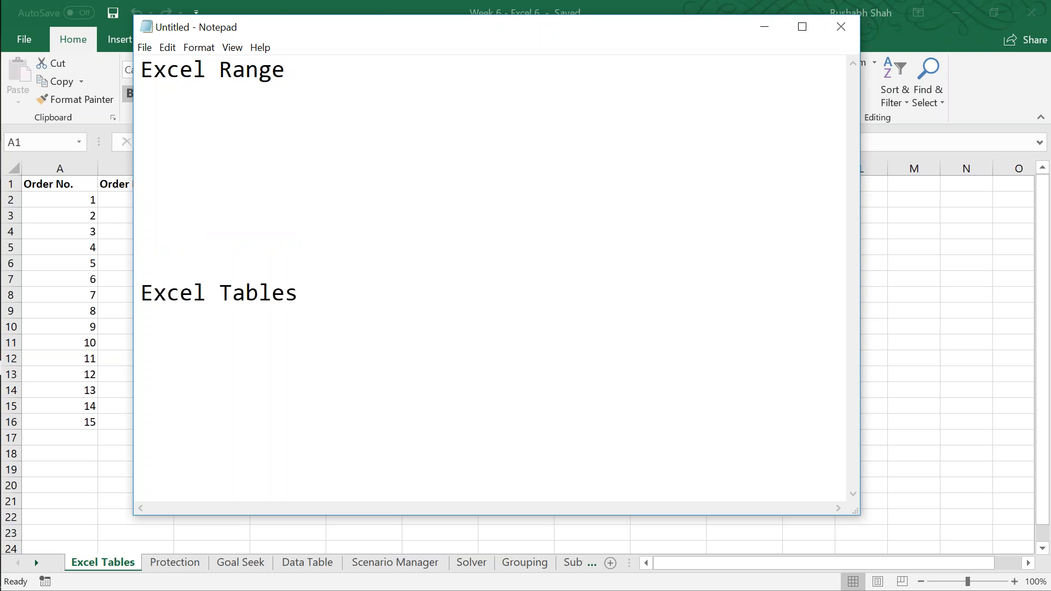
pyautogui.press('Up')
pyautogui.press('Return')
pyautogui.press('Return')
pyautogui.press('Down')
pyautogui.press('Down')
pyautogui.press('Delete')
pyautogui.press('Delete')
# Step: Add the example references A2:A10 and A1:H10 on indented lines beneath the Excel Range heading
pyautogui.press('Up')
pyautogui.press('Tab')
pyautogui.press('Tab')
pyautogui.write('A2:a')
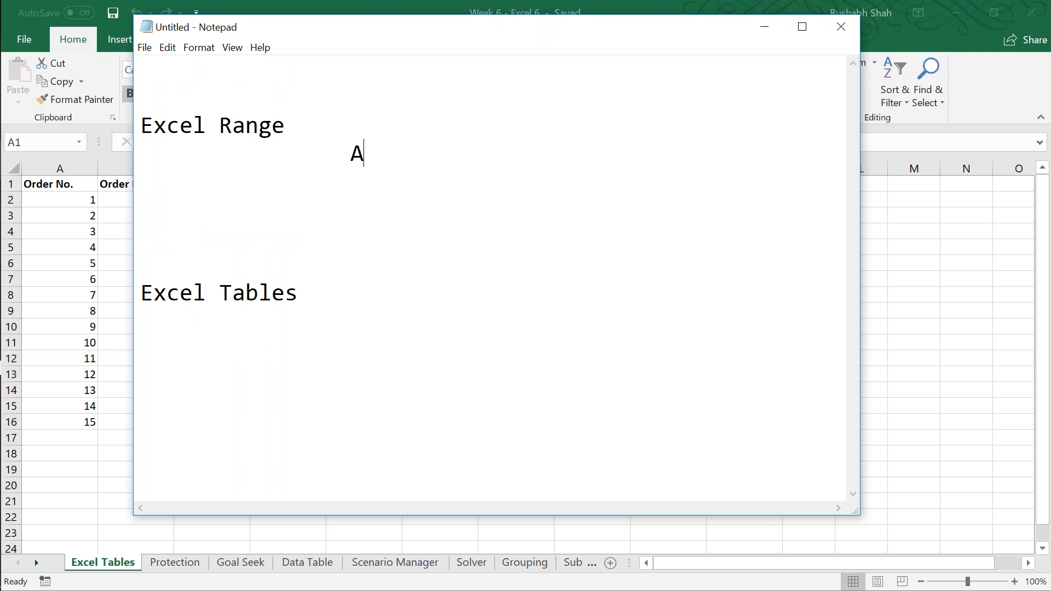
pyautogui.press('BackSpace')
pyautogui.write('A10')
pyautogui.press('Return')
pyautogui.press('Tab')
pyautogui.press('Tab')
pyautogui.write('A1:H10')
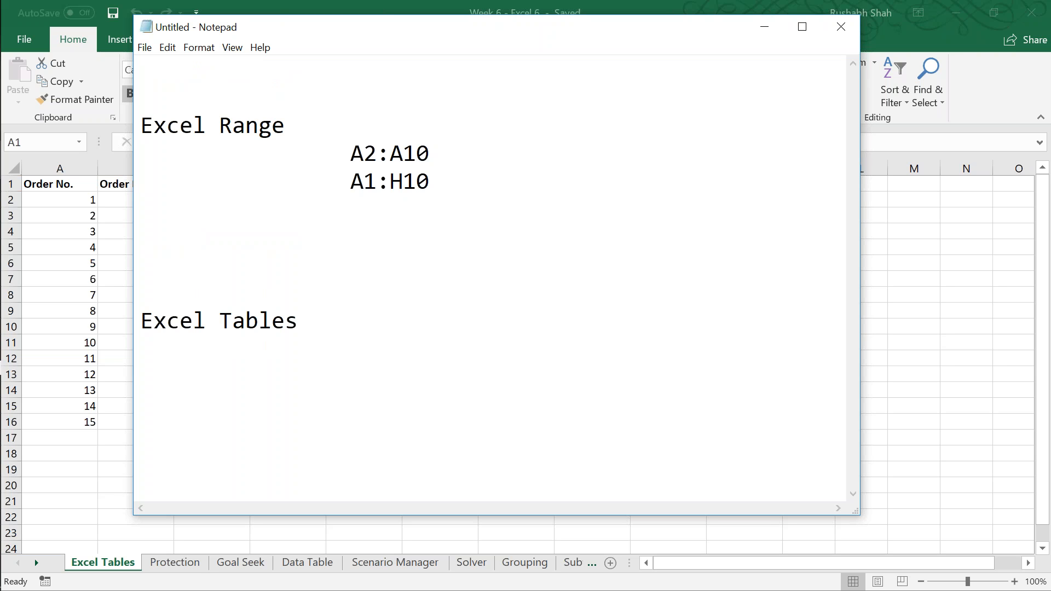
# Step: List the example names Table1, Products and Customers on indented lines beneath the Excel Tables heading
pyautogui.press('Down')
pyautogui.press('Down')
pyautogui.press('Down')
pyautogui.press('Down')
pyautogui.press('Down')
pyautogui.press('Return')
pyautogui.press('Tab')
pyautogui.press('Tab')
pyautogui.write('Table1')
pyautogui.press('Tab')
pyautogui.press('Tab')
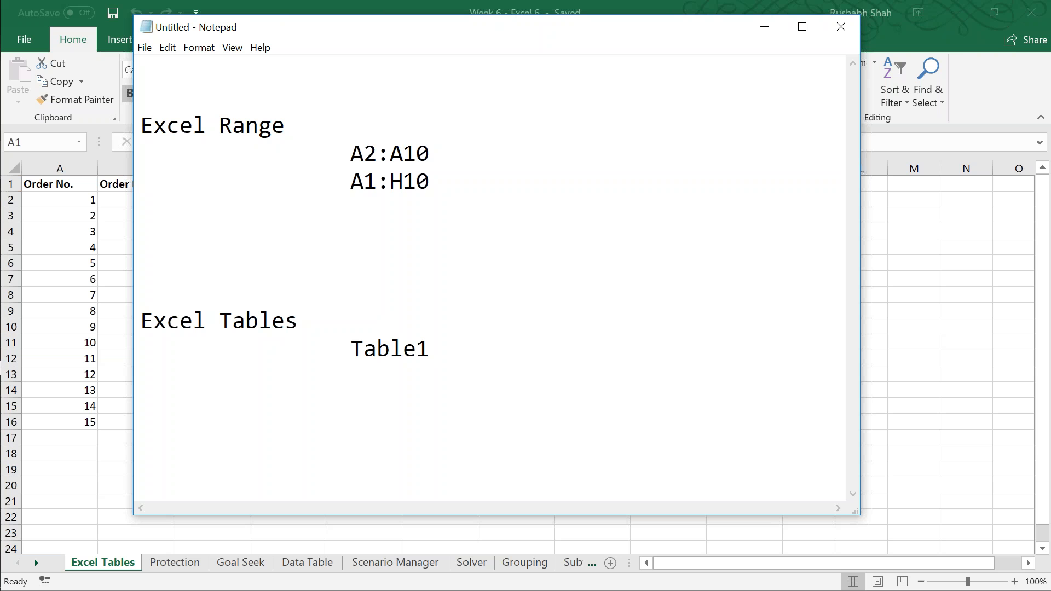
pyautogui.write('Products')
pyautogui.press('Return')
pyautogui.press('Tab')
pyautogui.press('Tab')
pyautogui.write('Customers')
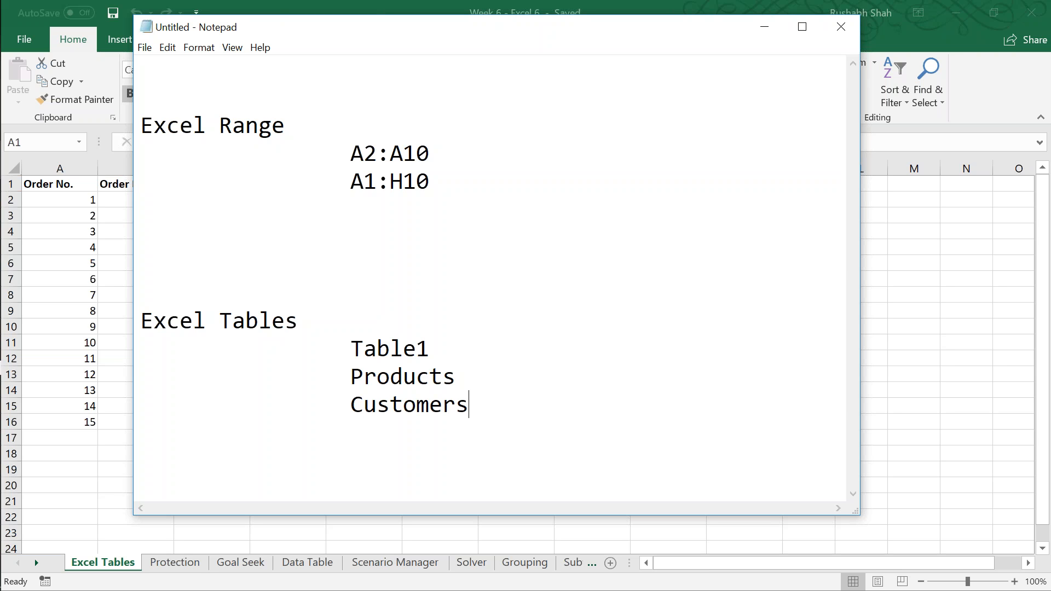
# Step: Insert the indented line "Data has 10 columns. A1:J100" beneath the A1:H10 reference
pyautogui.click(456, 377)
pyautogui.press('Up')
pyautogui.press('Up')
pyautogui.press('Up')
pyautogui.press('Up')
pyautogui.press('Up')
pyautogui.press('Up')
pyautogui.press('Left')
pyautogui.press('Return')
pyautogui.press('Tab')
pyautogui.write('Data has 10 c')
pyautogui.write('olumns.')
pyautogui.write(' A1: ')
pyautogui.write('J010')
pyautogui.press('BackSpace')
pyautogui.press('BackSpace')
pyautogui.press('BackSpace')
pyautogui.write('100')
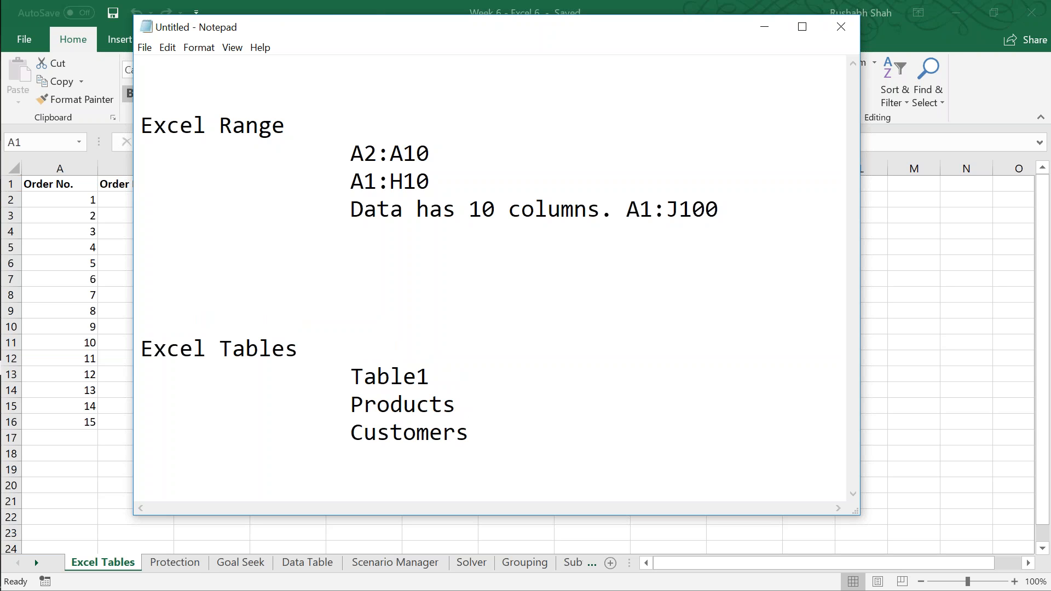
# Step: Delete two empty lines between the sections and the two empty lines above the Excel Range heading
pyautogui.press('Down')
pyautogui.press('Down')
pyautogui.press('Down')
pyautogui.press('Up')
pyautogui.press('Up')
pyautogui.press('Delete')
pyautogui.press('Delete')
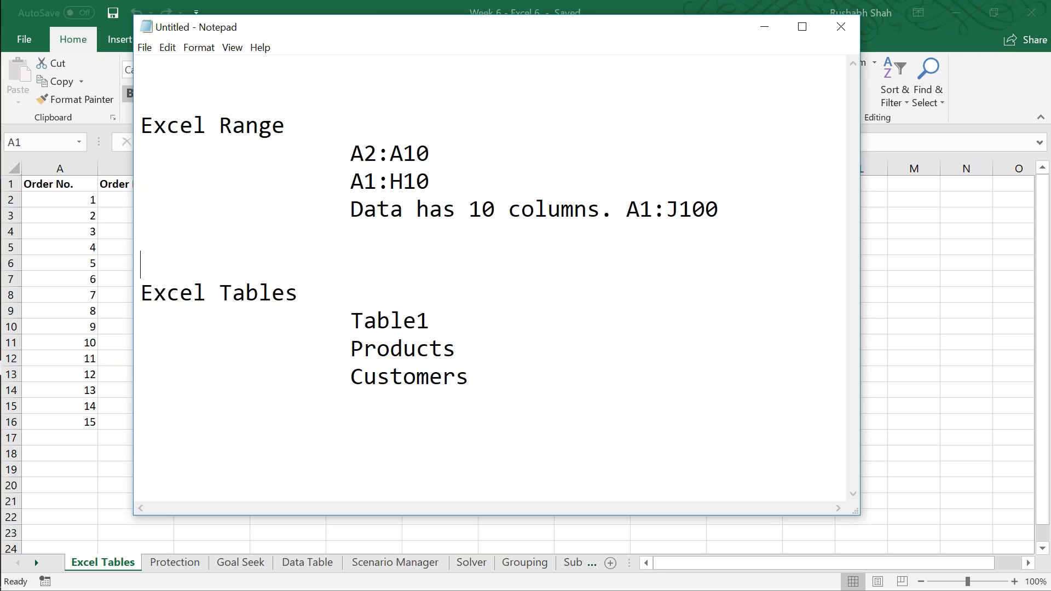
pyautogui.press('Up')
pyautogui.press('Up')
pyautogui.press('Up')
pyautogui.press('Up')
pyautogui.press('Up')
pyautogui.press('Up')
pyautogui.press('Up')
pyautogui.press('Delete')
pyautogui.press('Delete')
pyautogui.press('Down')
pyautogui.press('Down')
pyautogui.press('Down')
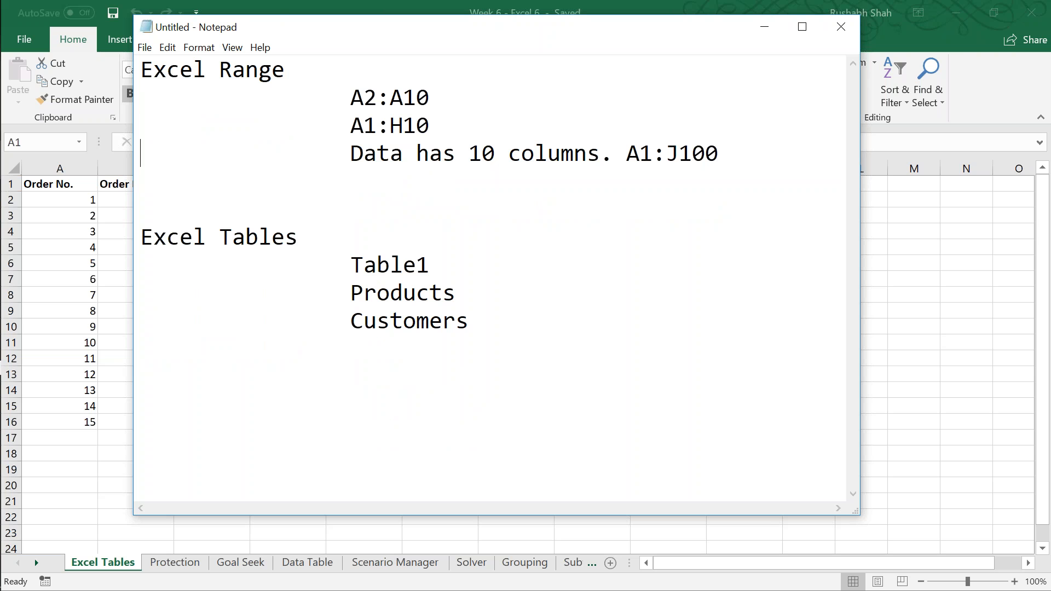
# Step: Highlight the name Customers in the Excel Tables list to point it out
pyautogui.press('End')
pyautogui.hotkey('ctrl', 'shift', 'Left')
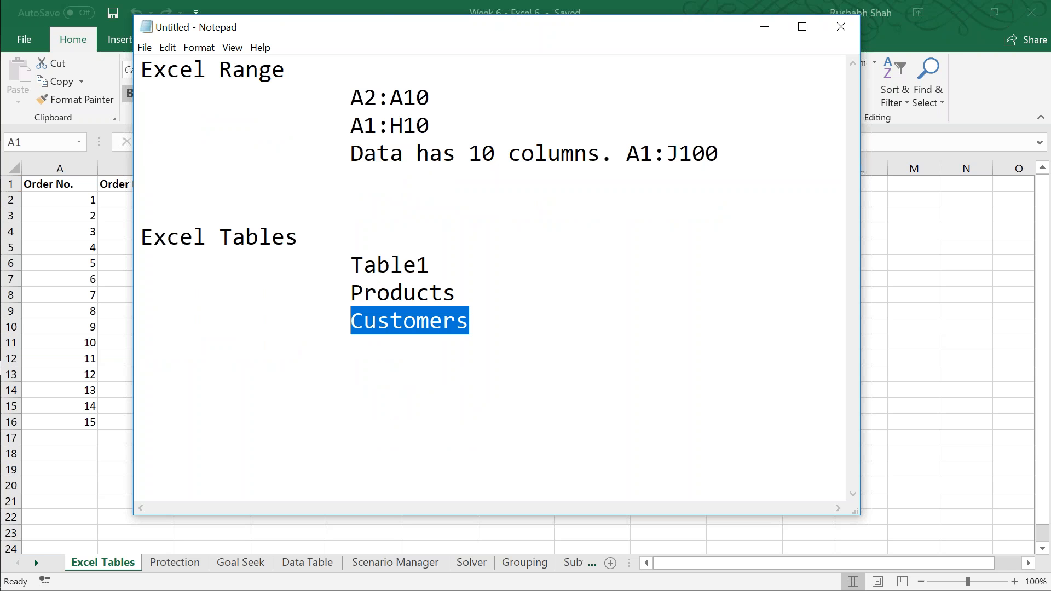
pyautogui.press('Left')
pyautogui.press('Right')
pyautogui.press('Right')
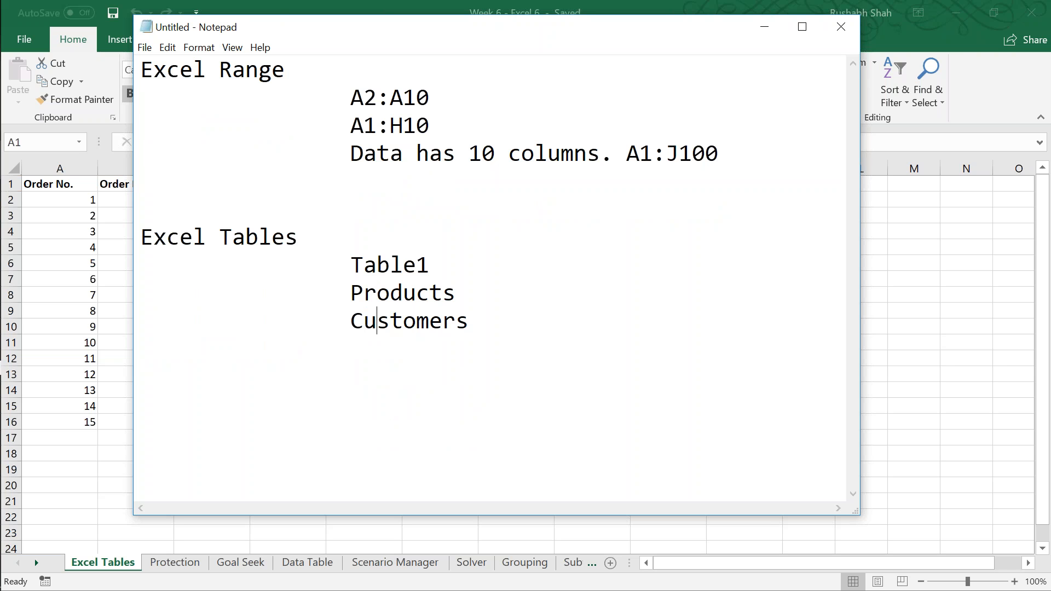
pyautogui.press('End')
# Step: Add the references A1:J101 and A1:J102 on separate lines aligned beneath A1:J100
pyautogui.click(535, 153)
pyautogui.press('End')
pyautogui.press('Return')
pyautogui.press('Tab')
pyautogui.press('Tab')
pyautogui.press('Tab')
pyautogui.press('Tab')
pyautogui.press('Tab')
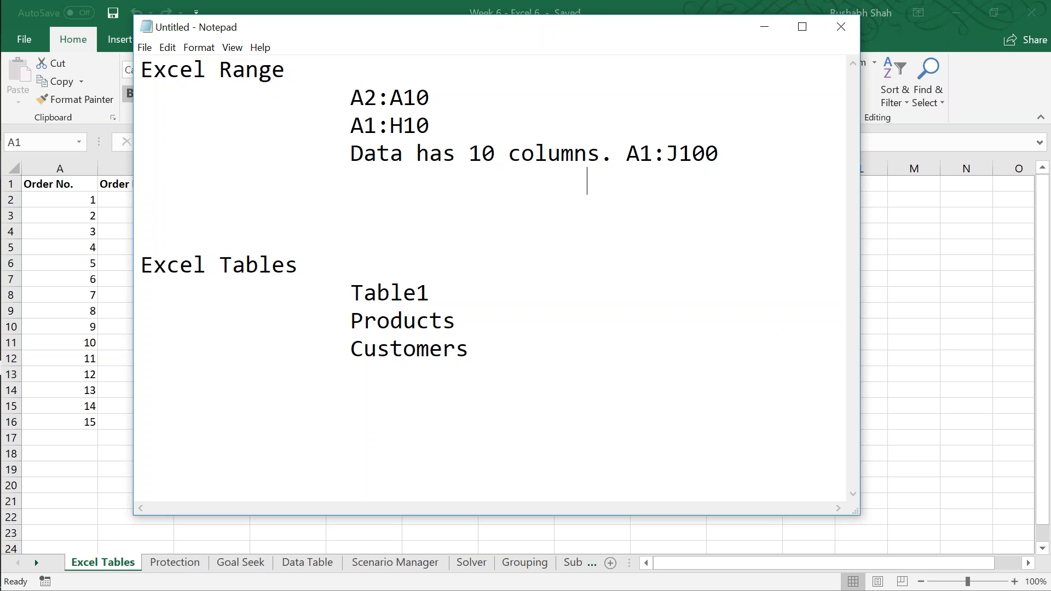
pyautogui.write('A1:J101')
pyautogui.press('Return')
pyautogui.press('Tab')
pyautogui.press('Tab')
pyautogui.press('Tab')
pyautogui.press('Tab')
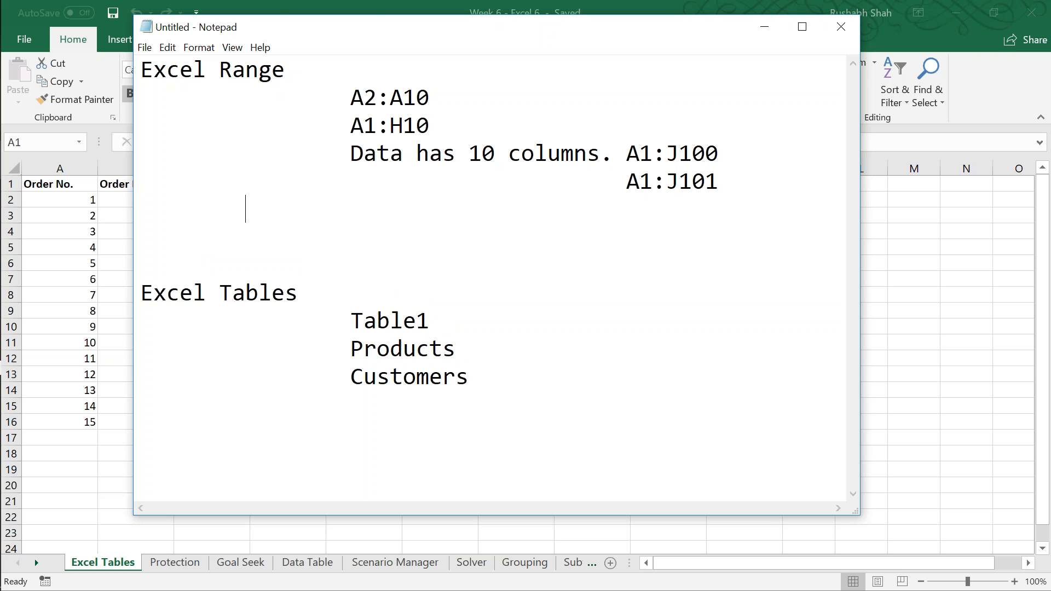
pyautogui.write('A1L')
pyautogui.press('BackSpace')
pyautogui.write(':J102')
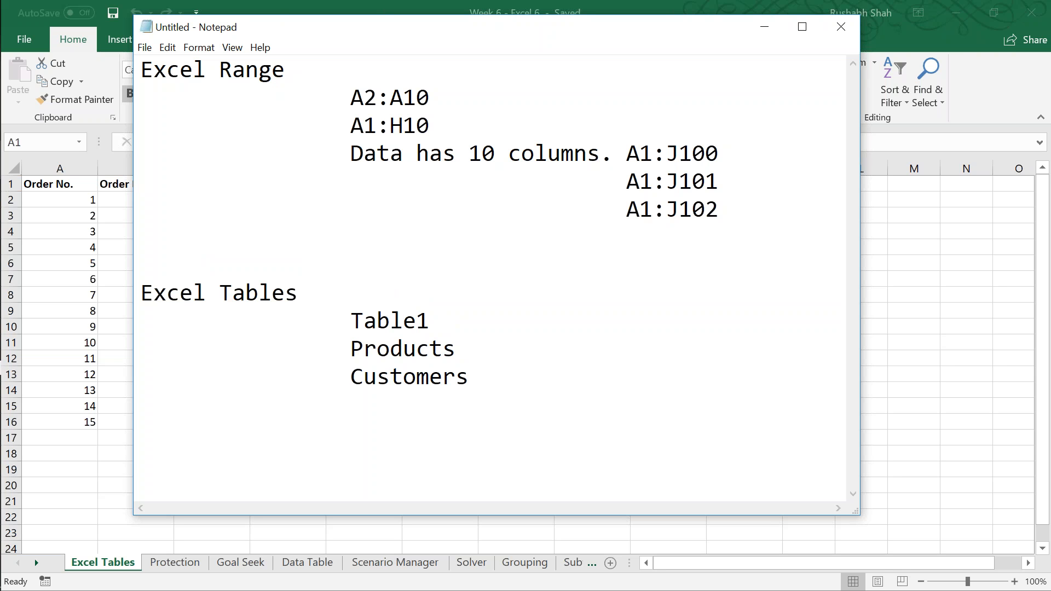
# Step: Add the indented line "Name itself is constant, range increases" beneath Customers
pyautogui.click(539, 392)
pyautogui.press('Return')
pyautogui.press('Tab')
pyautogui.press('Tab')
pyautogui.write('Name it')
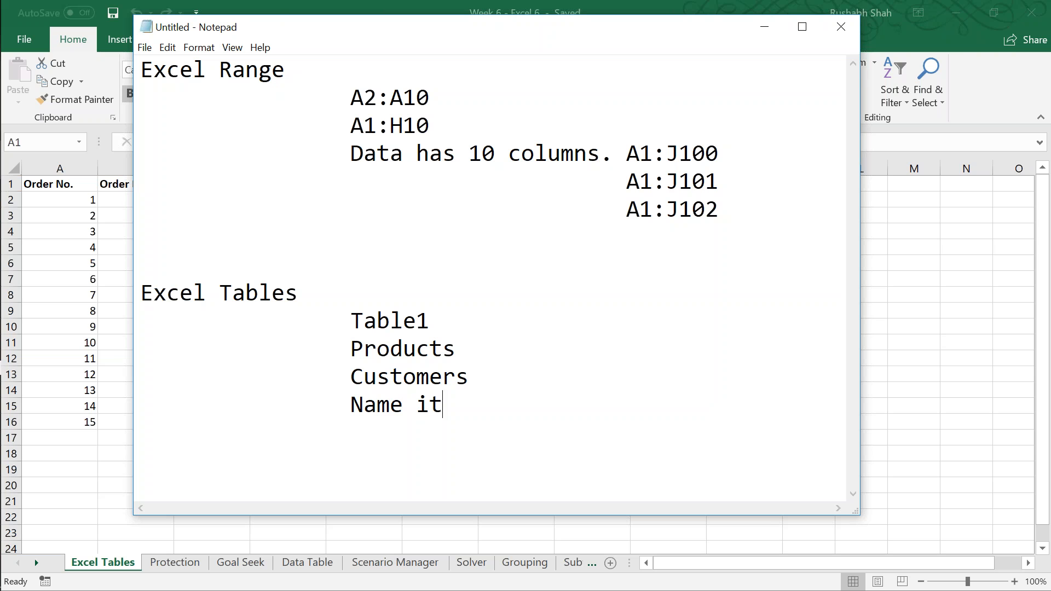
pyautogui.write('self is con')
pyautogui.write('s')
pyautogui.press('BackSpace')
pyautogui.write('constant, ')
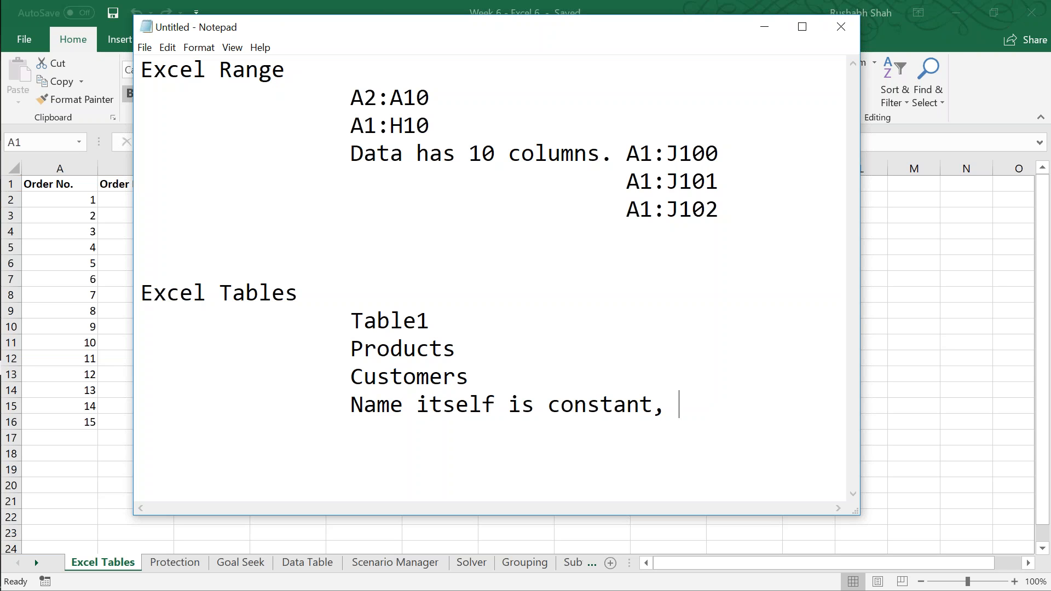
pyautogui.write('range increases')
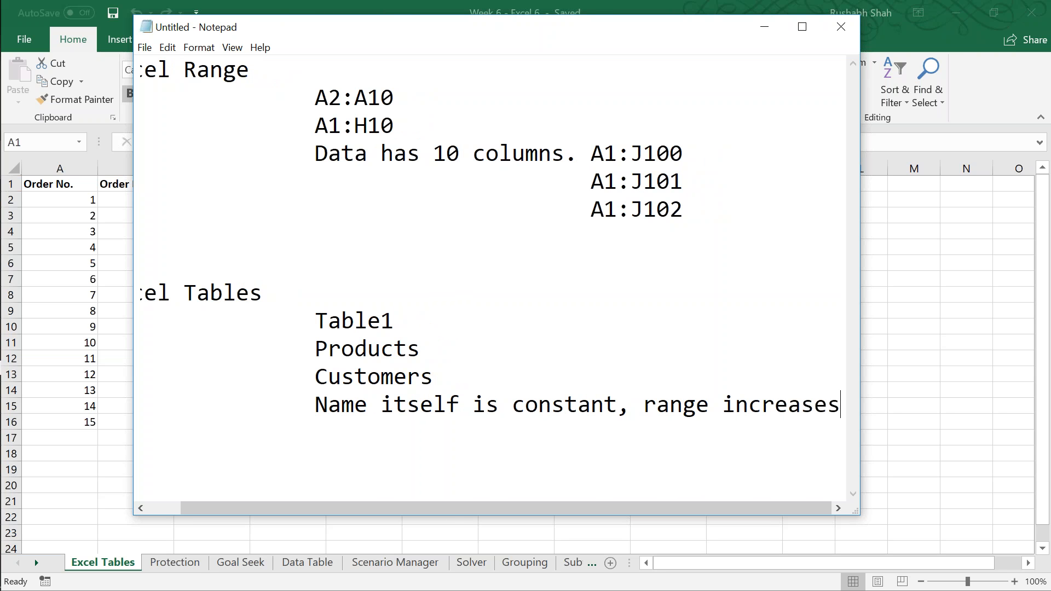
pyautogui.moveTo(439, 509); pyautogui.dragTo(407, 508)
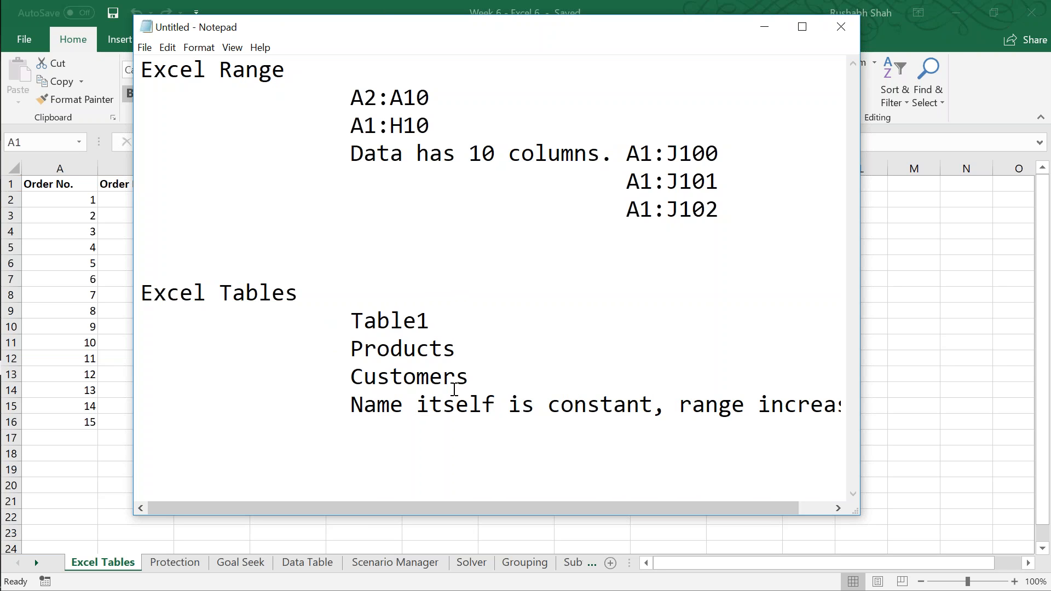
# Step: Compare the name Customers with the A1:J102 reference and write "J column has Qty" on an indented line beneath that reference
pyautogui.moveTo(469, 377); pyautogui.dragTo(353, 377)
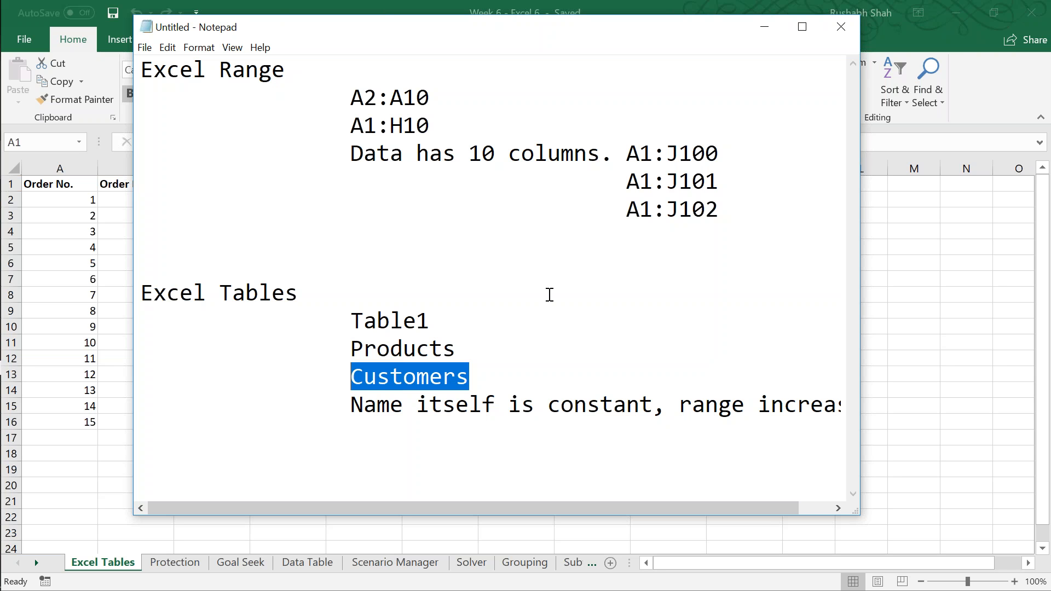
pyautogui.moveTo(718, 211); pyautogui.dragTo(639, 211)
pyautogui.click(720, 216)
pyautogui.press('Return')
pyautogui.press('Tab')
pyautogui.press('Tab')
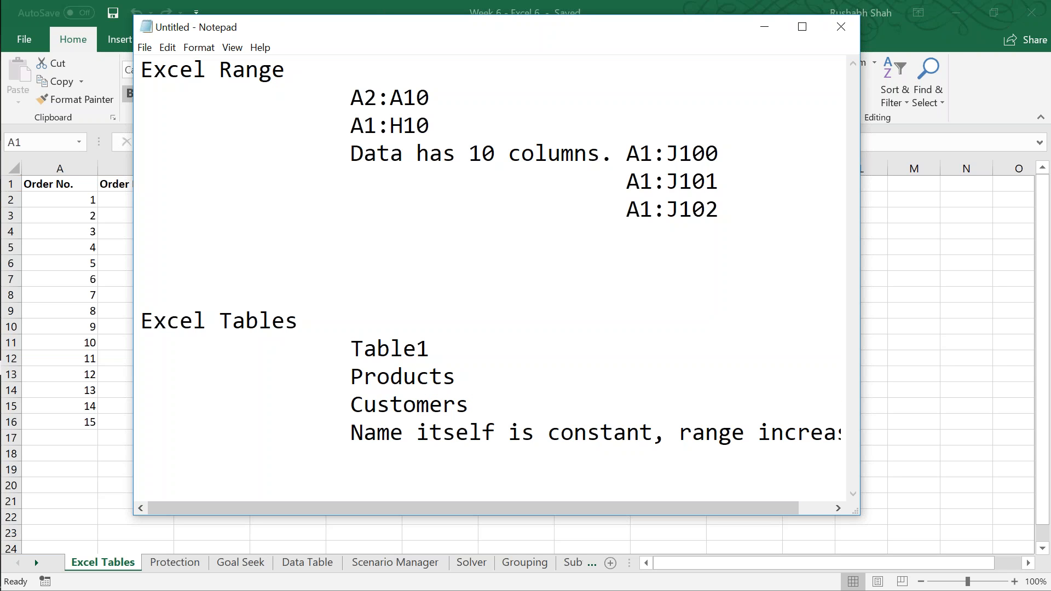
pyautogui.write('J column has Qty')
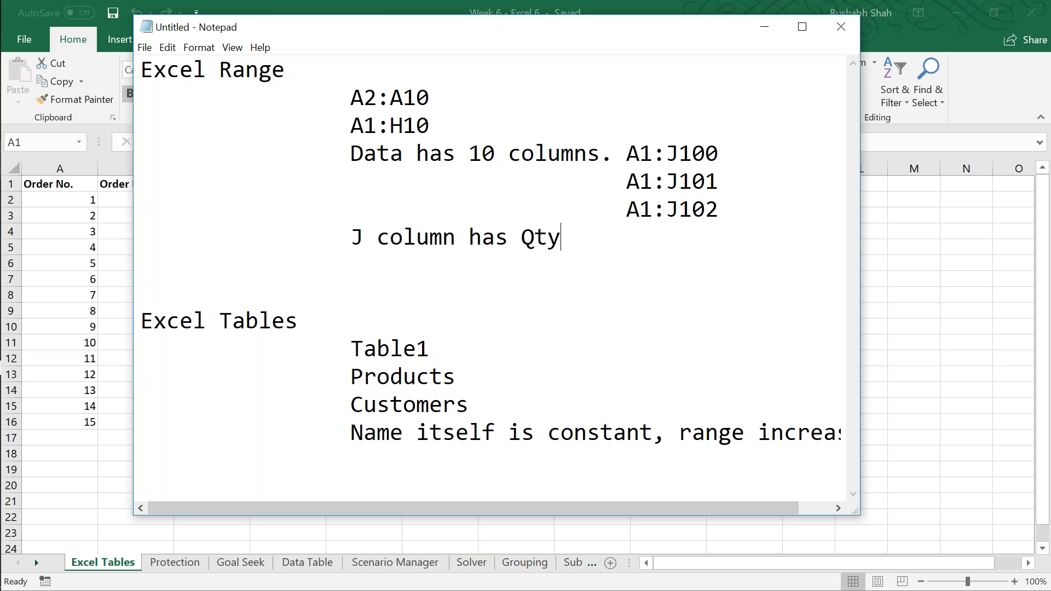
# Step: Add the formula =IF(J2<10,"yes","no") beneath the J column line and remove one empty line before Excel Tables
pyautogui.press('Return')
pyautogui.press('Tab')
pyautogui.press('Tab')
pyautogui.write('=I')
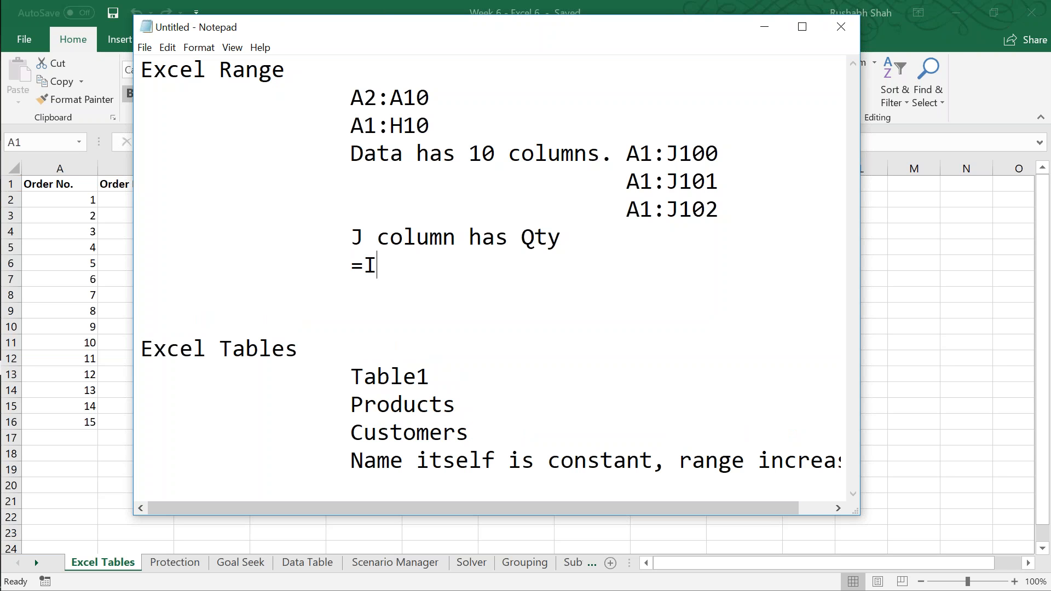
pyautogui.write('F(J2<10,"yes","')
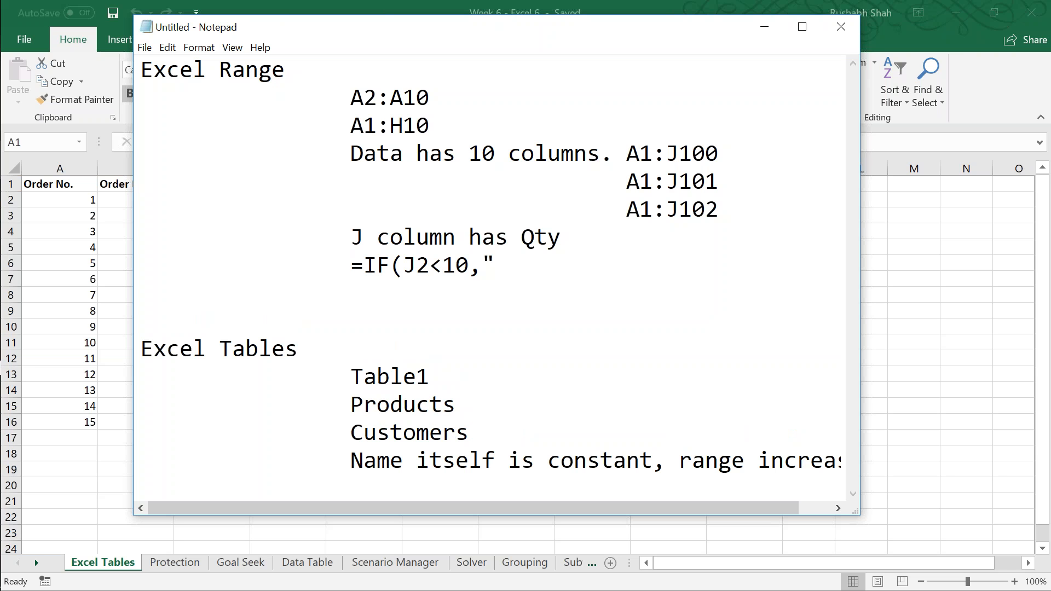
pyautogui.write('no")')
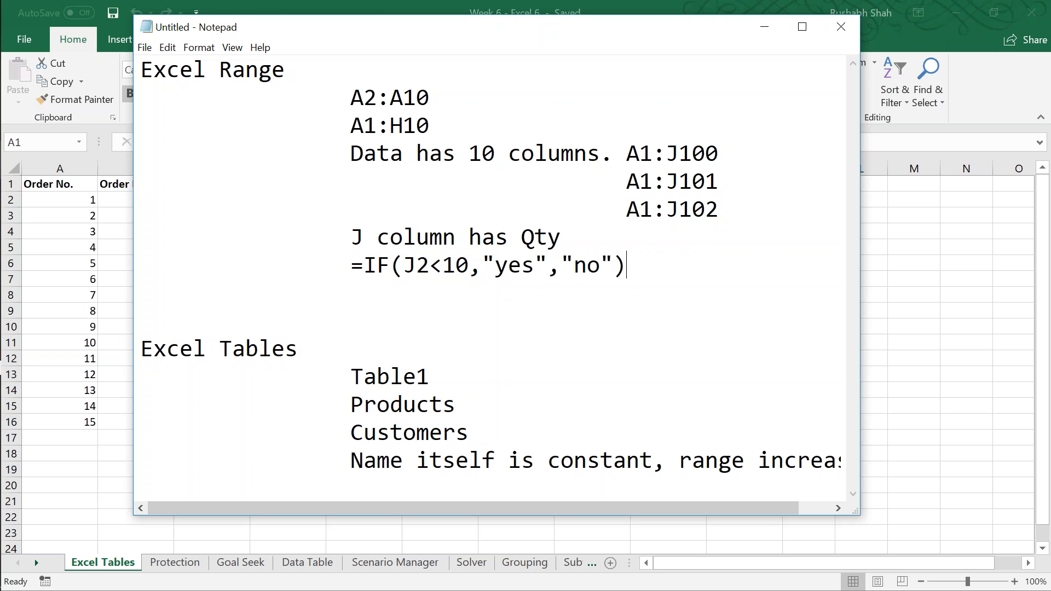
pyautogui.press('Down')
pyautogui.press('Delete')
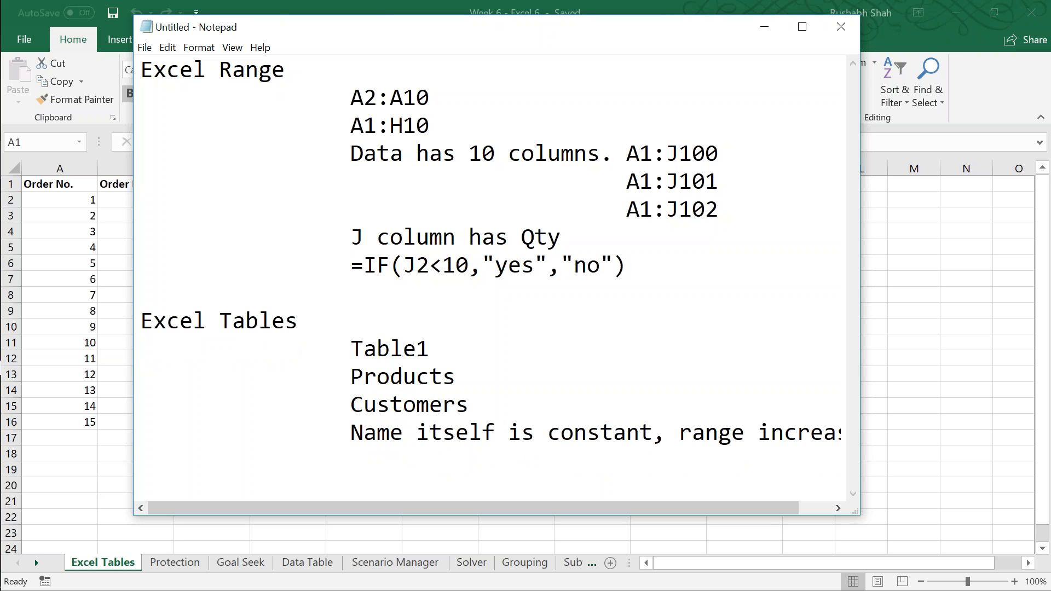
pyautogui.doubleClick(425, 28)
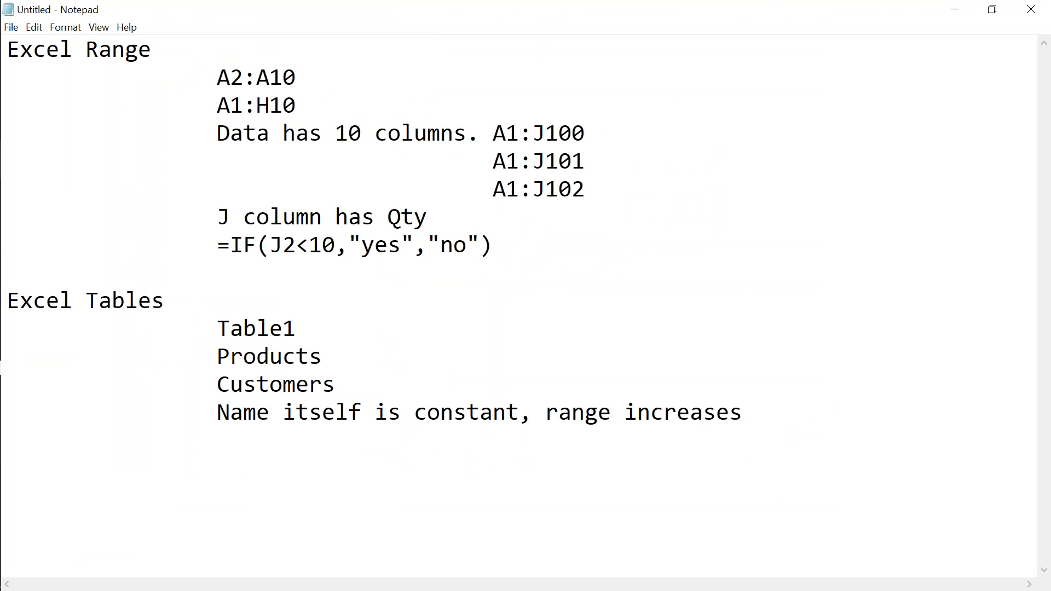
pyautogui.doubleClick(469, 12)
pyautogui.doubleClick(500, 11)
# Step: Add the formula =IF(Customers[Qty]<10,"yes","no") on an indented line beneath "Name itself is constant, range increases"
pyautogui.click(711, 457)
pyautogui.press('End')
pyautogui.press('Return')
pyautogui.press('Tab')
pyautogui.press('Tab')
pyautogui.write('IF')
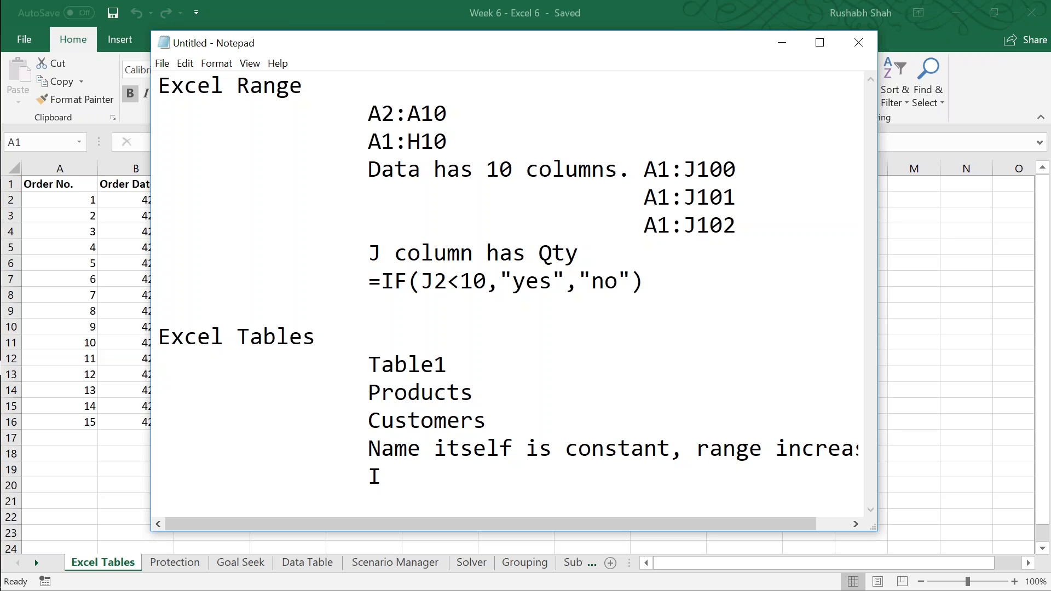
pyautogui.press('BackSpace')
pyautogui.press('BackSpace')
pyautogui.write('=IF(Customers[')
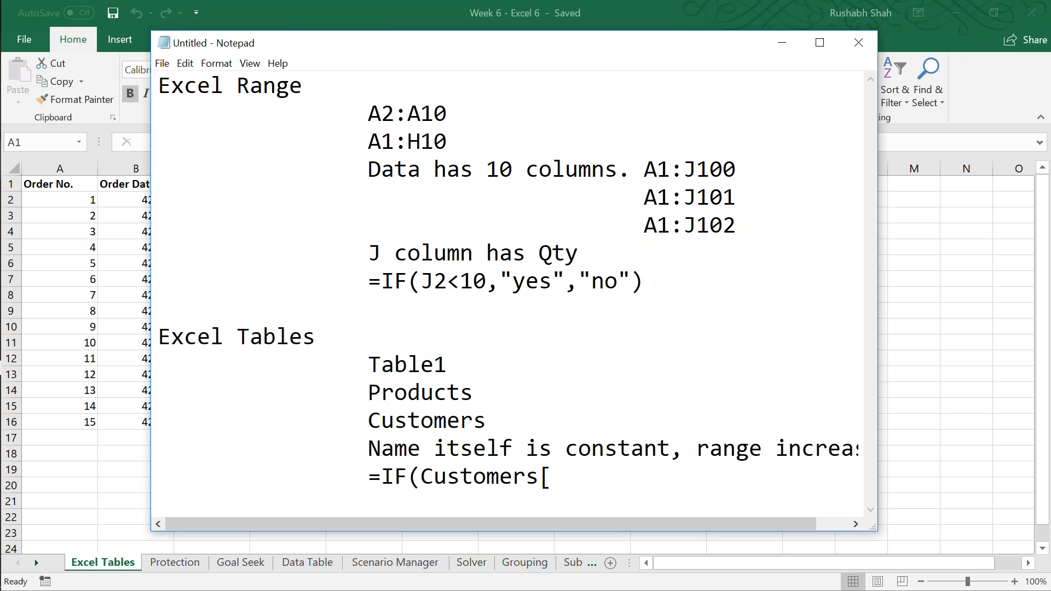
pyautogui.write('Qty]<10,"yes","no")')
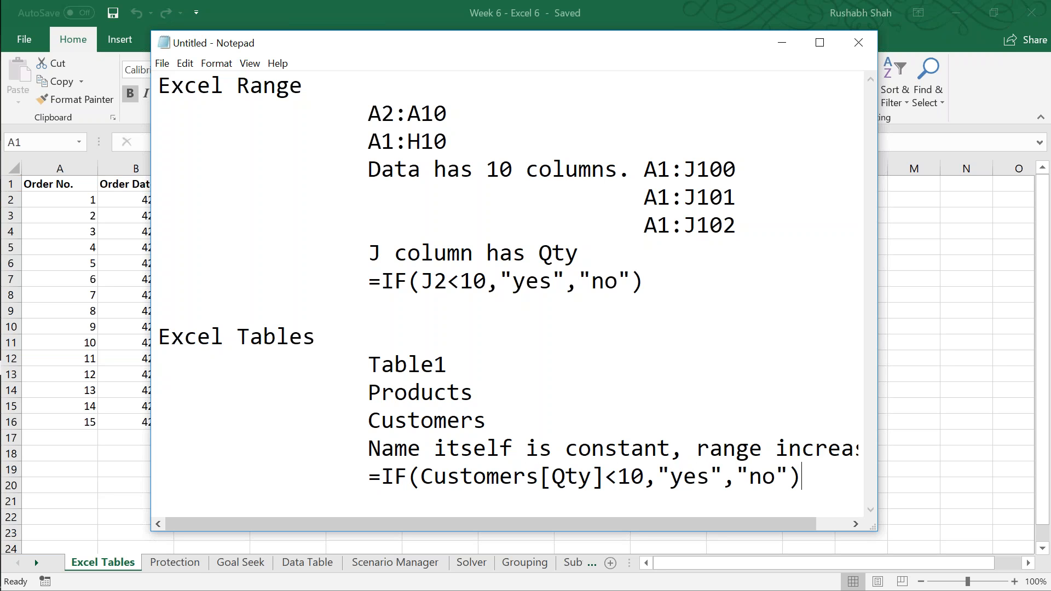
# Step: Compare the J2 reference with Customers[Qty] by highlighting each in its formula, and set the notes' font size to 18
pyautogui.moveTo(423, 281); pyautogui.dragTo(444, 281)
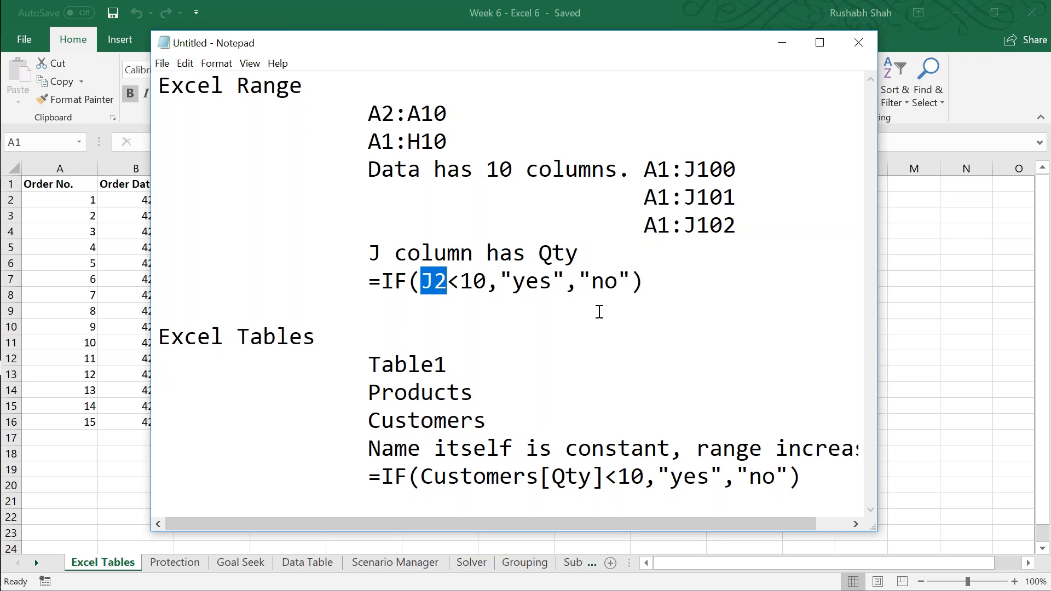
pyautogui.moveTo(421, 476); pyautogui.dragTo(599, 474)
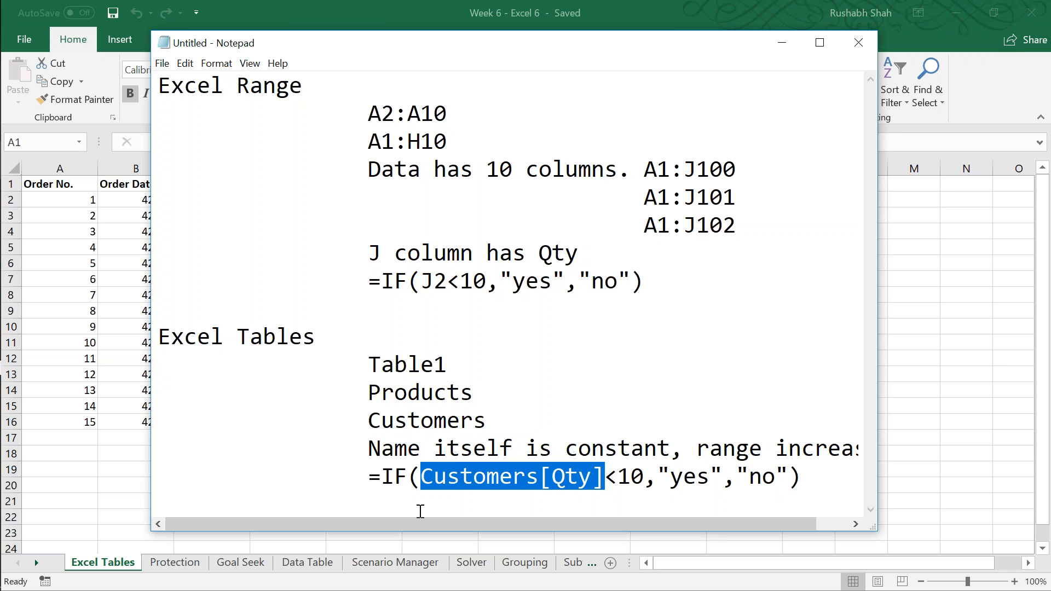
pyautogui.moveTo(420, 476); pyautogui.dragTo(602, 474)
pyautogui.click(217, 63)
pyautogui.click(229, 98)
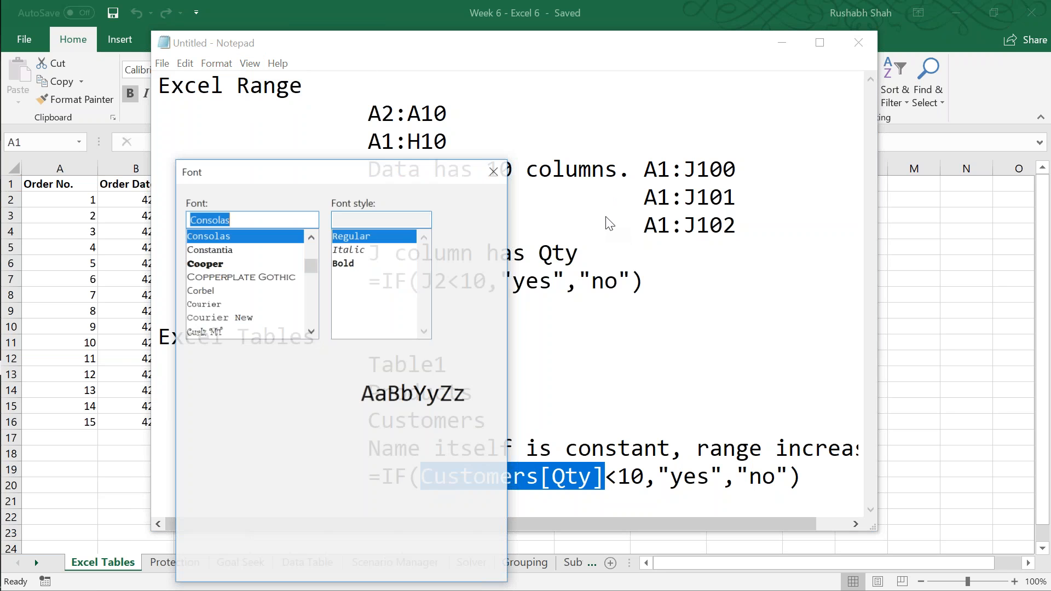
pyautogui.click(487, 236)
pyautogui.click(487, 236)
pyautogui.click(453, 249)
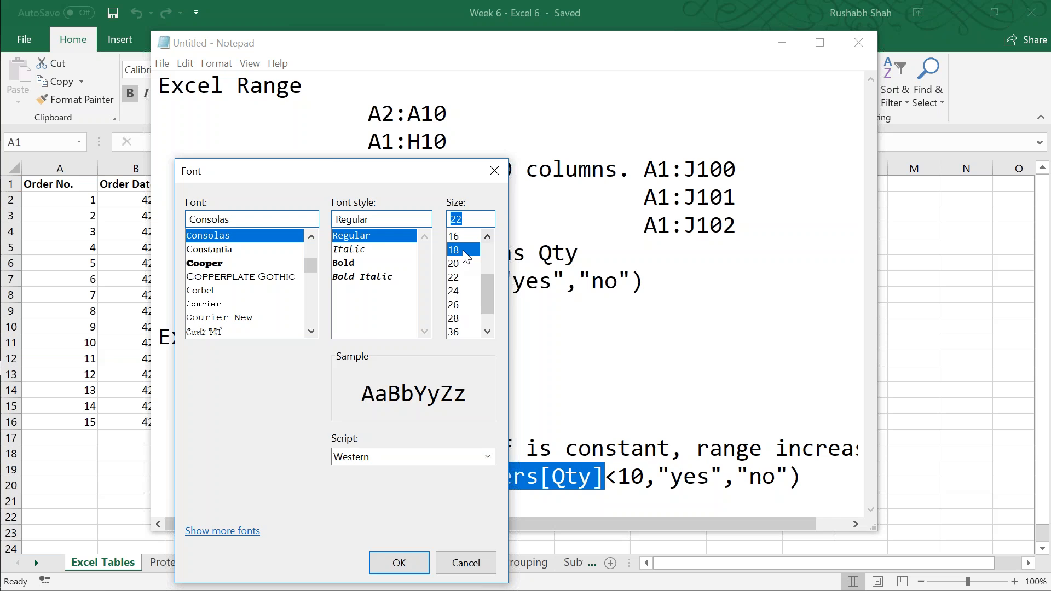
pyautogui.click(398, 560)
# Step: Add the indented line "Range has cells" beneath the =IF(J2<10,"yes","no") formula
pyautogui.click(617, 229)
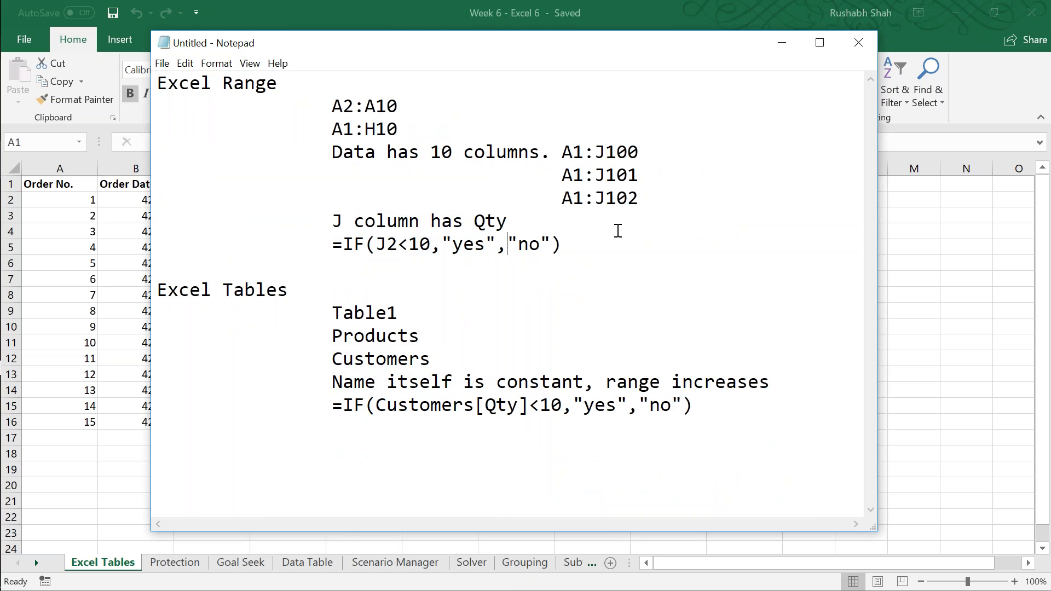
pyautogui.press('Return')
pyautogui.press('Tab')
pyautogui.press('Tab')
pyautogui.write('Range has cells')
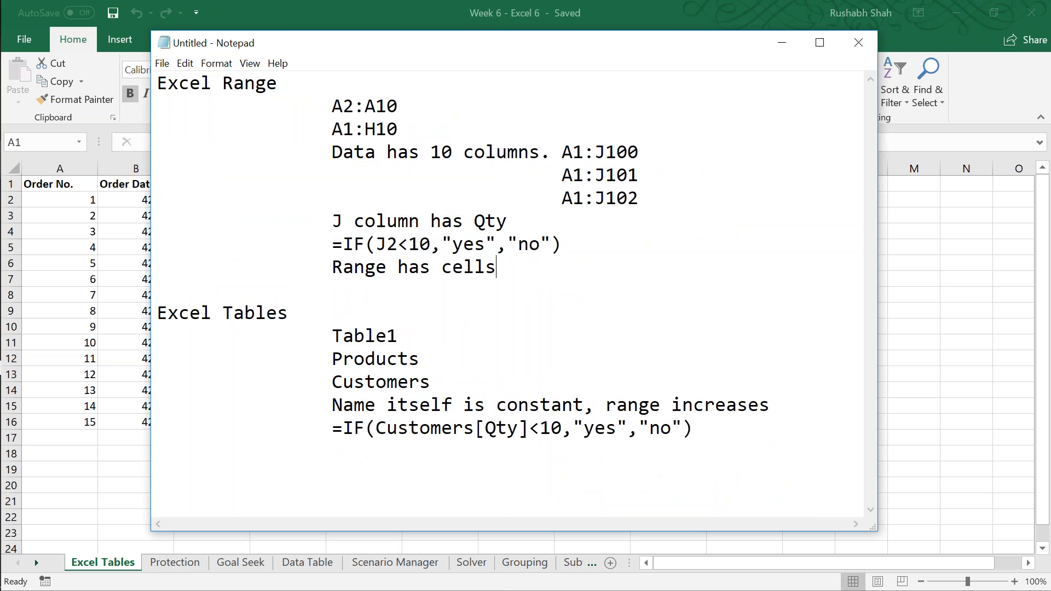
# Step: Add the indented line "Table has no cells, has only columns" beneath the Customers[Qty] formula
pyautogui.press('Down')
pyautogui.press('Down')
pyautogui.press('Down')
pyautogui.press('Down')
pyautogui.press('Down')
pyautogui.press('Down')
pyautogui.press('Down')
pyautogui.press('End')
pyautogui.press('Return')
pyautogui.press('Tab')
pyautogui.write('Table ha')
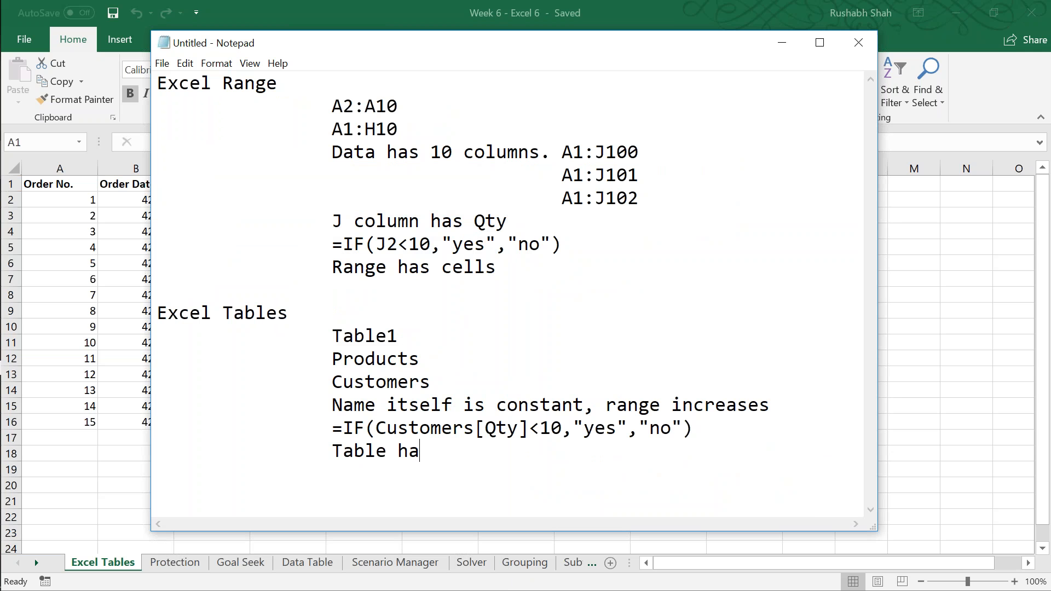
pyautogui.write('s no cells, ha')
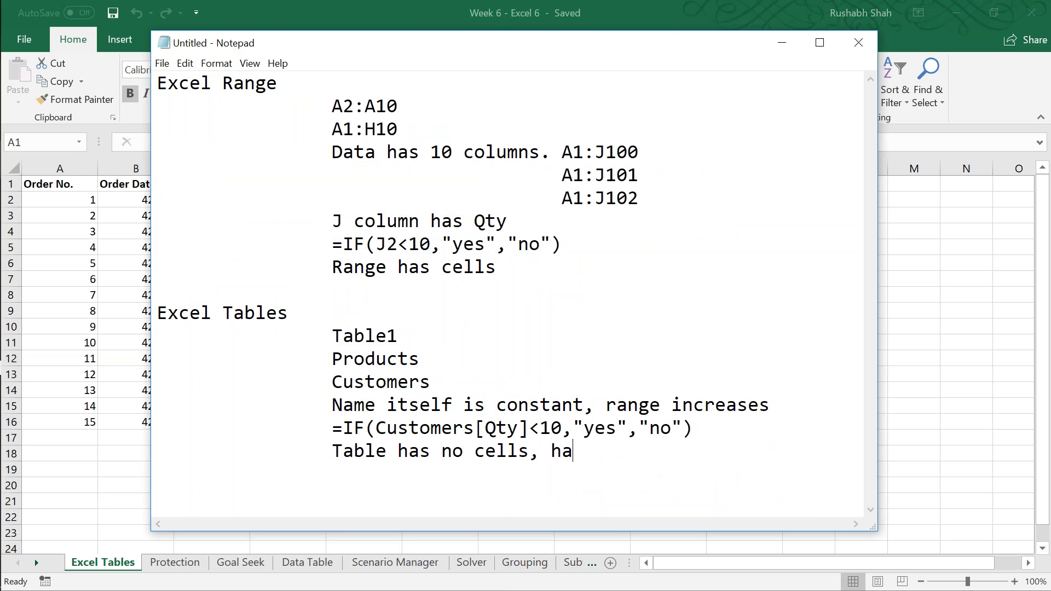
pyautogui.write('s only columns')
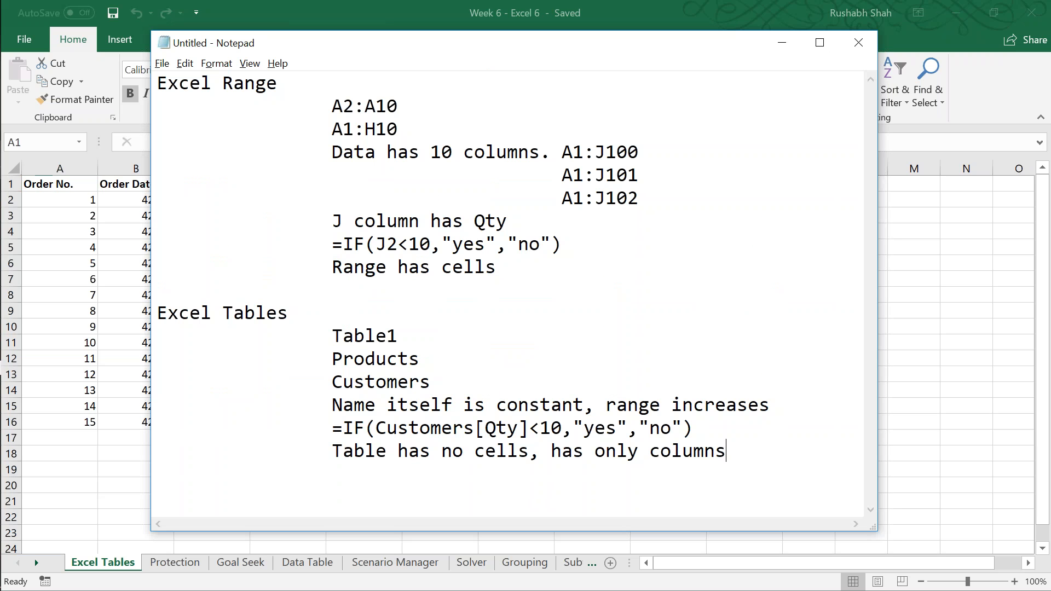
# Step: Add a "Convert" heading below the table notes, with indented lines "Range -> Table" and "Table -> Range"
pyautogui.press('Return')
pyautogui.press('Return')
pyautogui.press('Return')
pyautogui.press('Return')
pyautogui.press('Return')
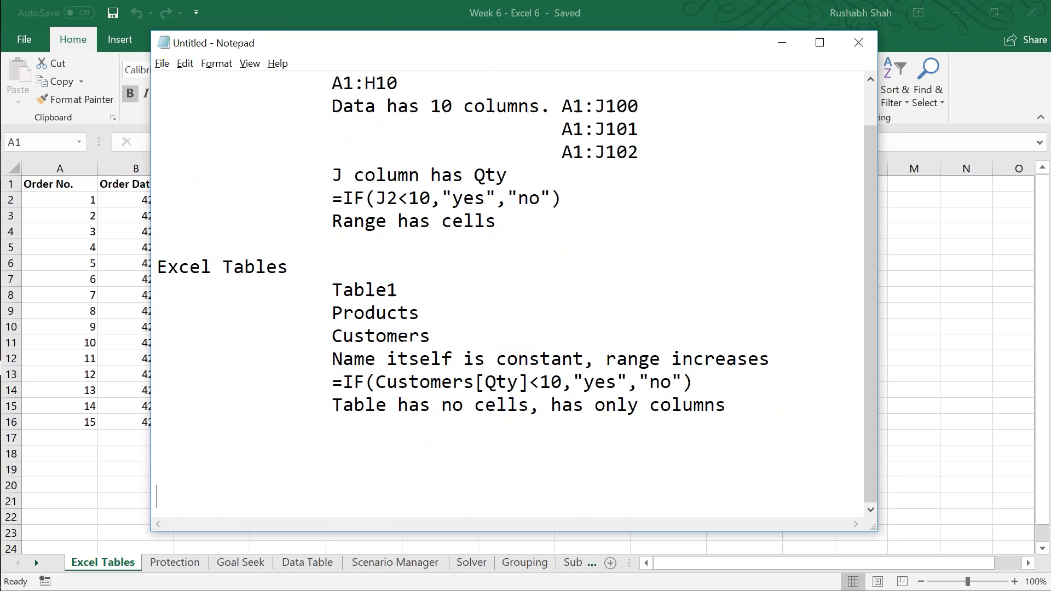
pyautogui.write('Conver')
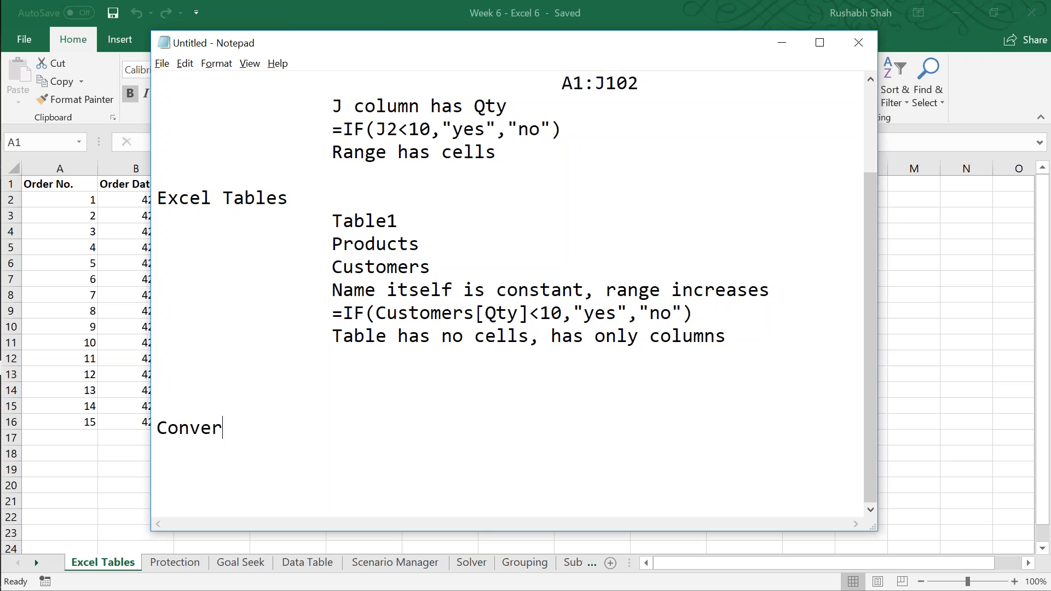
pyautogui.write('t Ran')
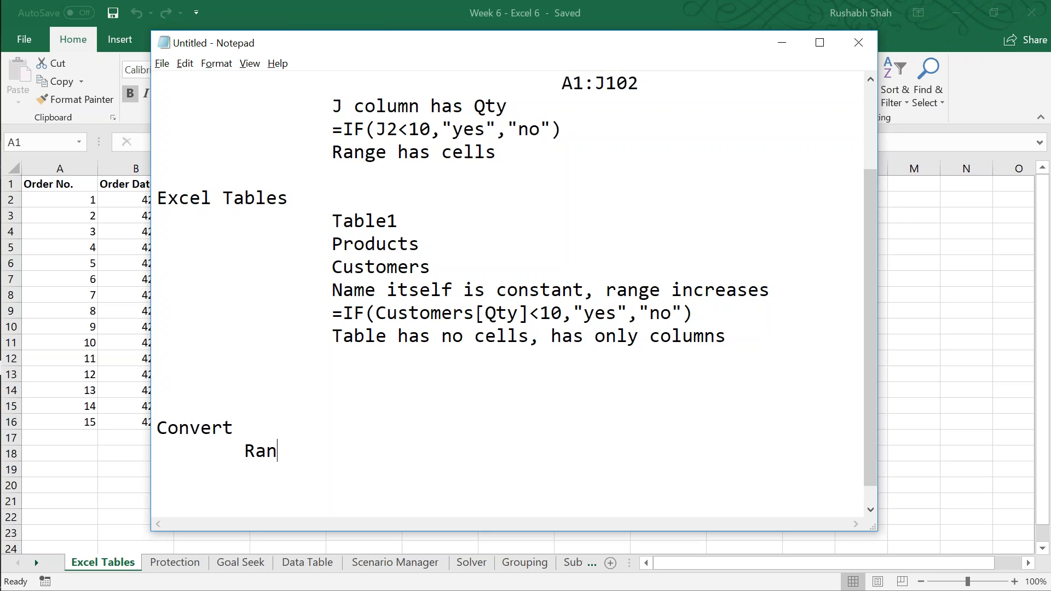
pyautogui.write('ge -> a')
pyautogui.press('BackSpace')
pyautogui.write('Table')
pyautogui.press('Return')
pyautogui.press('Tab')
pyautogui.write('Table -> Range')
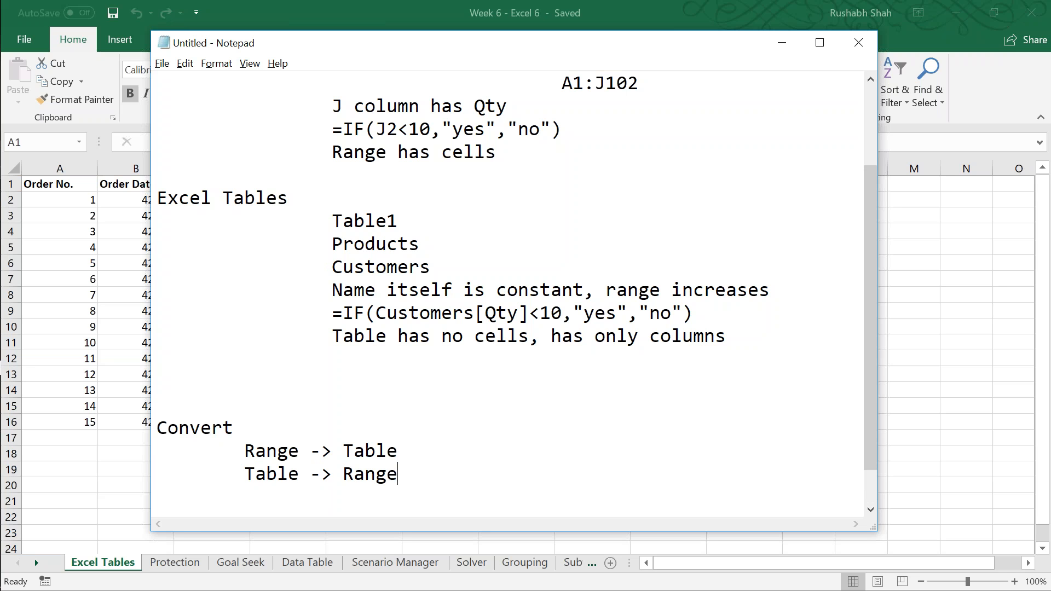
# Step: Add the further-indented line "Formatting gets applied automatically" beneath "Range -> Table"
pyautogui.press('Up')
pyautogui.press('Return')
pyautogui.press('Tab')
pyautogui.press('Tab')
pyautogui.write('Formma')
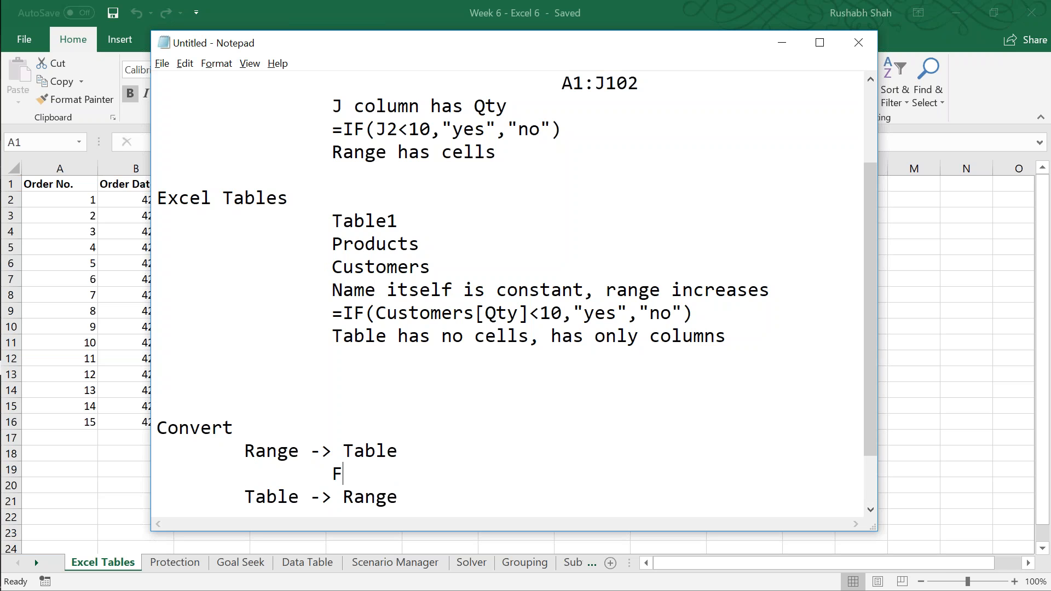
pyautogui.press('BackSpace')
pyautogui.press('BackSpace')
pyautogui.write('atting g')
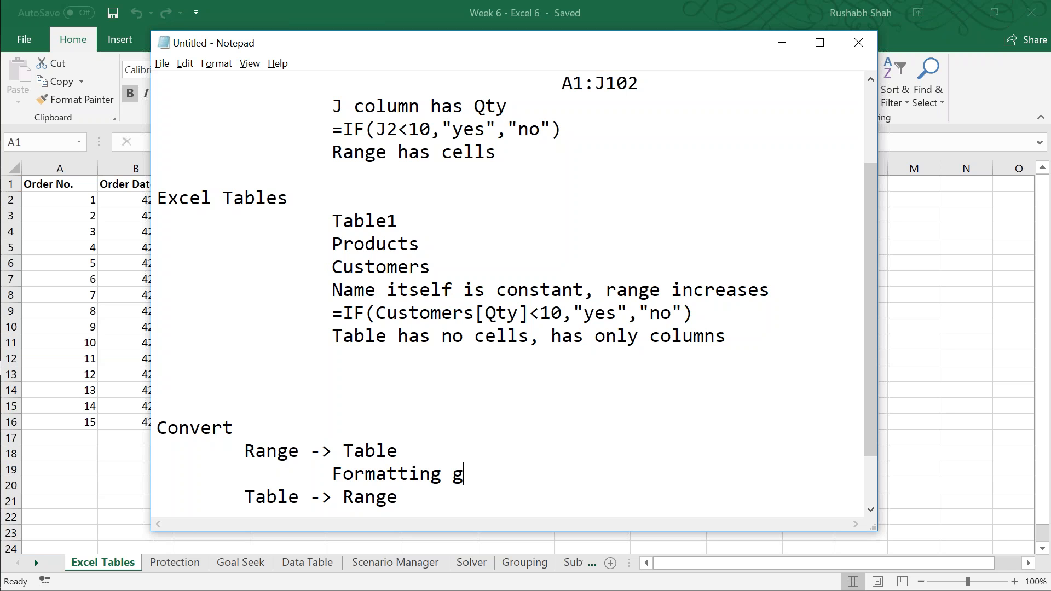
pyautogui.write('ets applied autma')
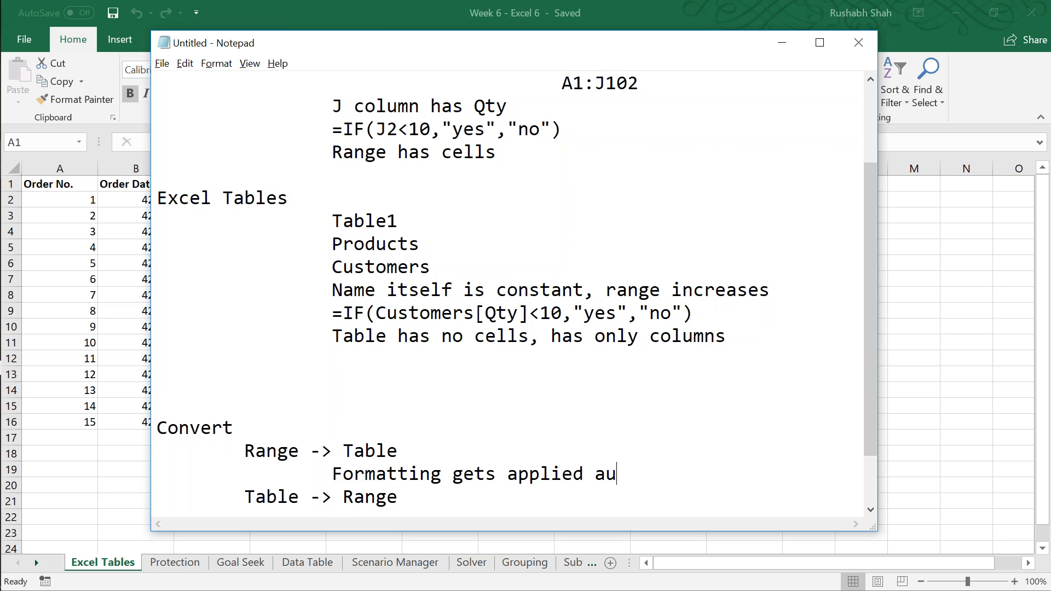
pyautogui.press('BackSpace')
pyautogui.press('BackSpace')
pyautogui.write('omatically')
# Step: Add the further-indented line "The Formatting does not get removed auto" beneath "Table -> Range"
pyautogui.press('Down')
pyautogui.press('Down')
pyautogui.press('Down')
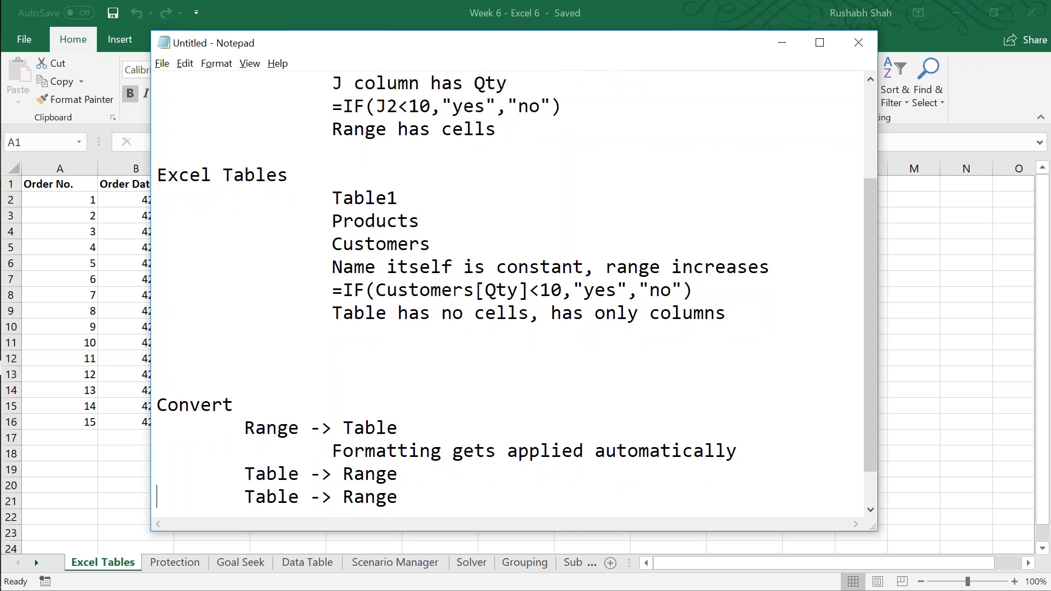
pyautogui.press('BackSpace')
pyautogui.press('Tab')
pyautogui.write('Formattung')
pyautogui.press('Left')
pyautogui.press('Left')
pyautogui.press('BackSpace')
pyautogui.write('i')
pyautogui.press('Home')
pyautogui.press('Tab')
pyautogui.press('Tab')
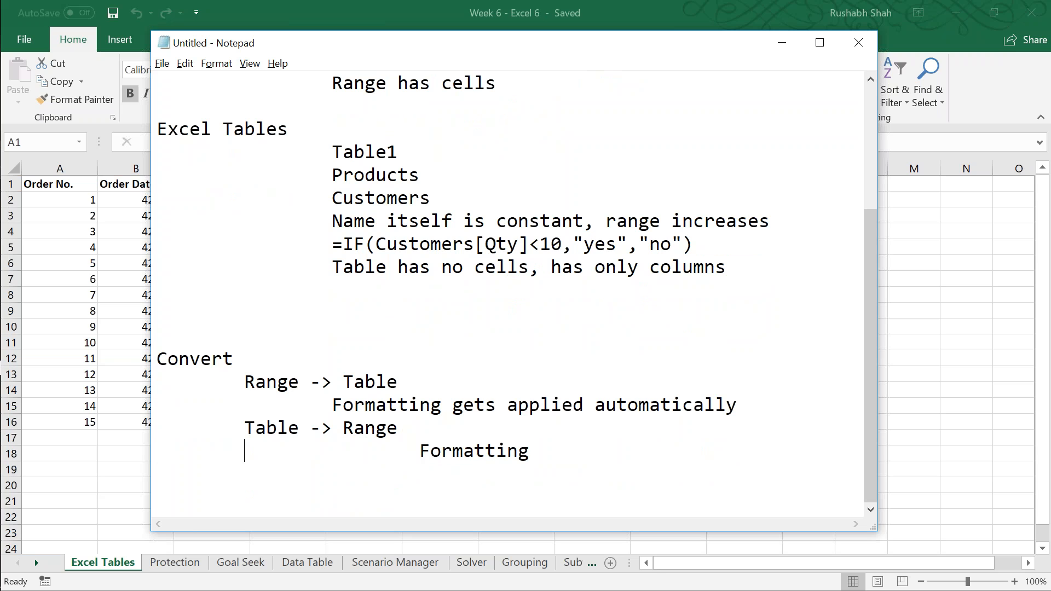
pyautogui.write('The')
pyautogui.press('Delete')
pyautogui.press('Delete')
pyautogui.press('End')
pyautogui.write('doe')
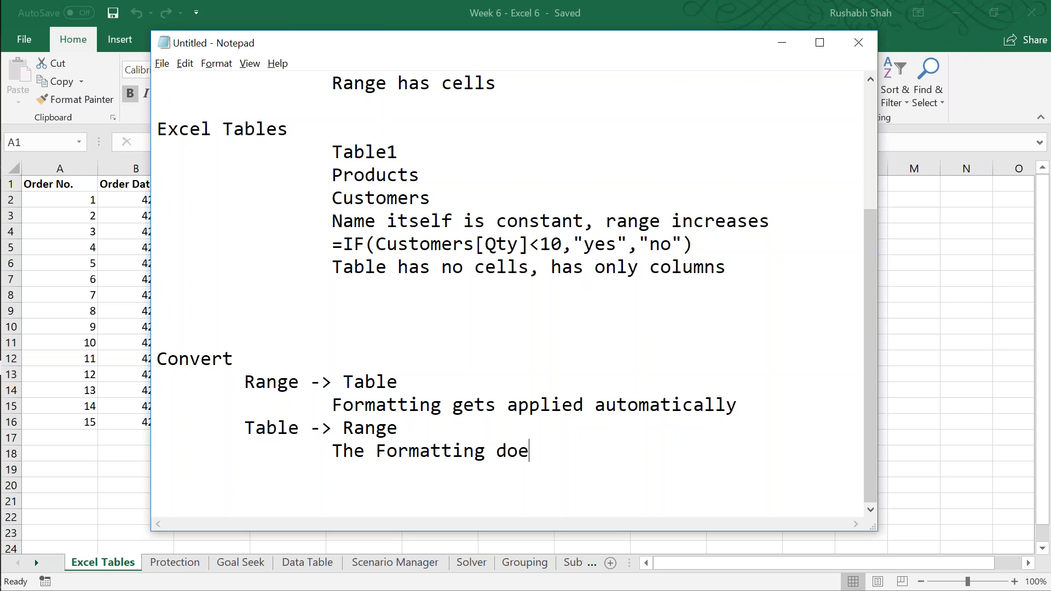
pyautogui.write('s not get remov')
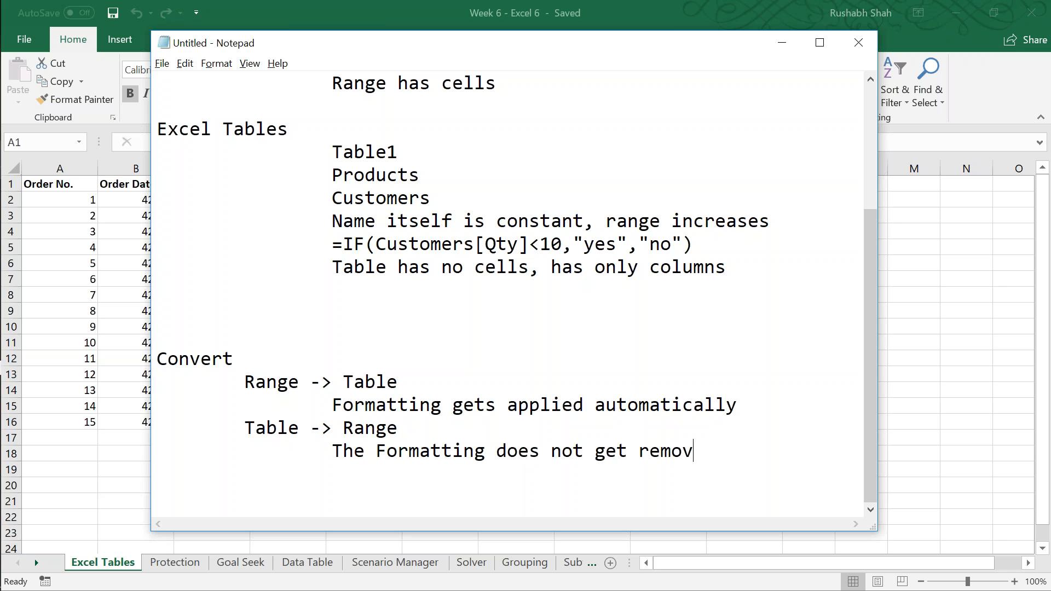
pyautogui.write('ed autom')
pyautogui.press('BackSpace')
pyautogui.hotkey('ctrl', 'a')
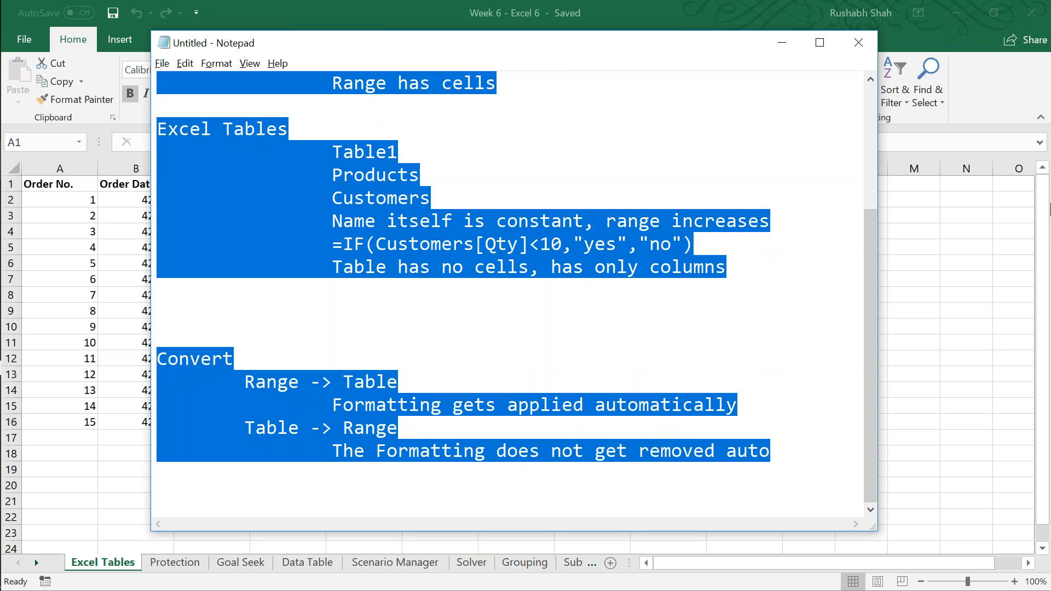
pyautogui.hotkey('alt', 'Tab')
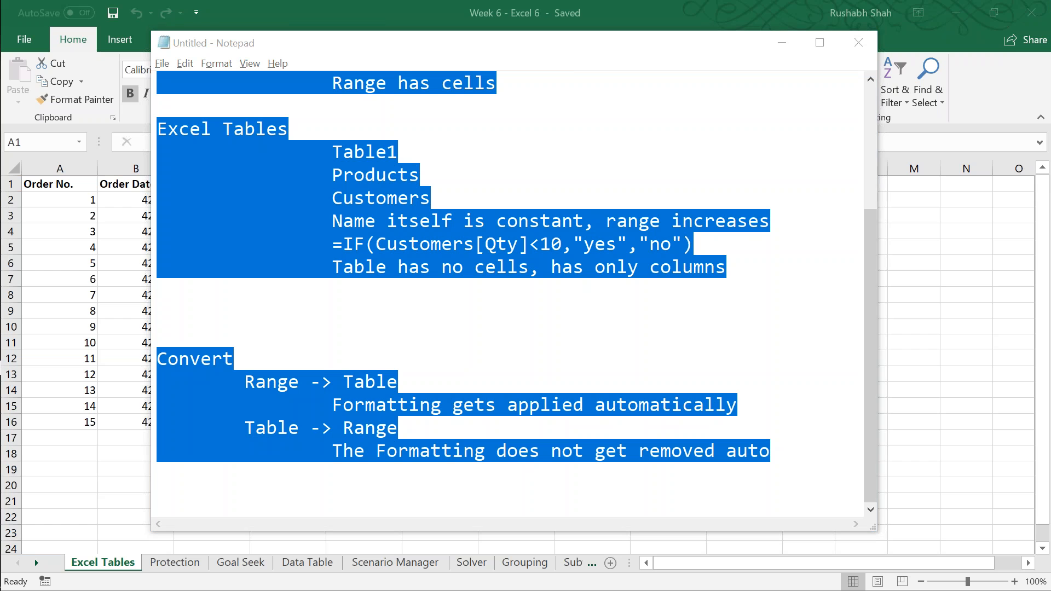
pyautogui.click(559, 355)
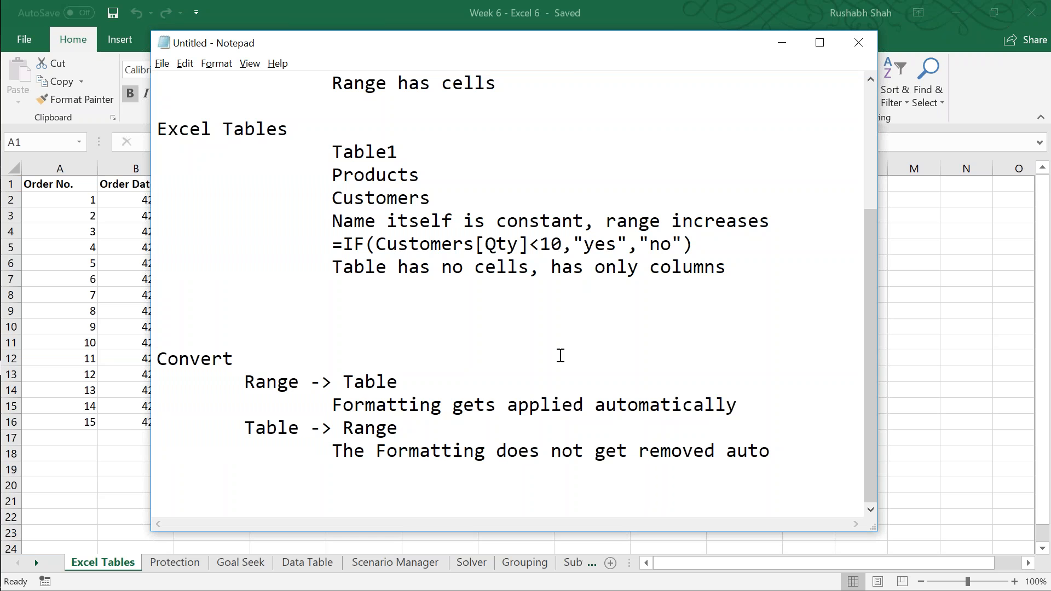
pyautogui.click(773, 450)
pyautogui.click(856, 44)
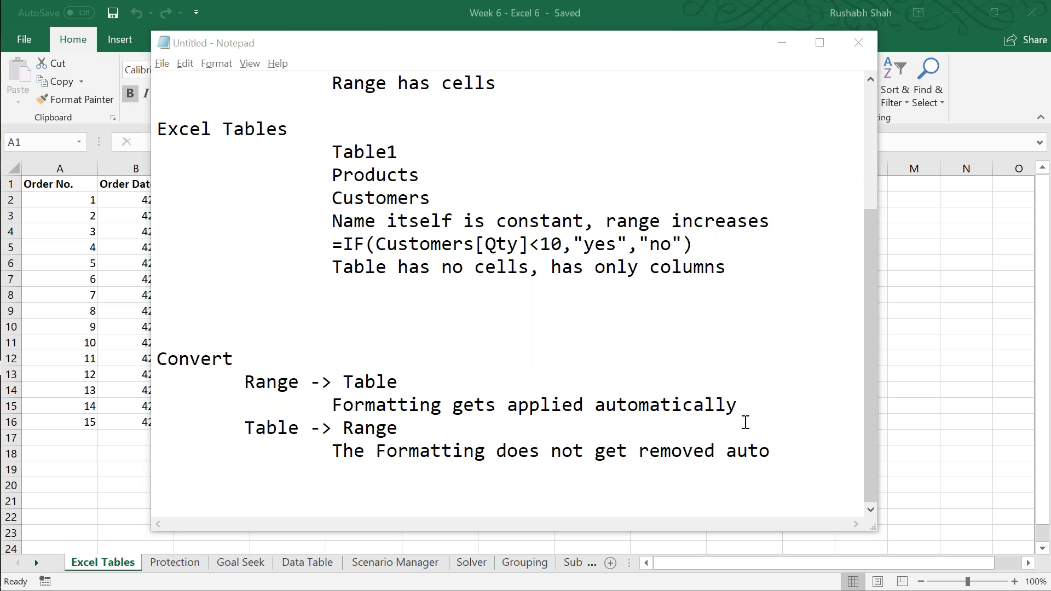
# Step: Save the notes to the Desktop as a text document named "Intro to Excel Tables"
pyautogui.click(769, 451)
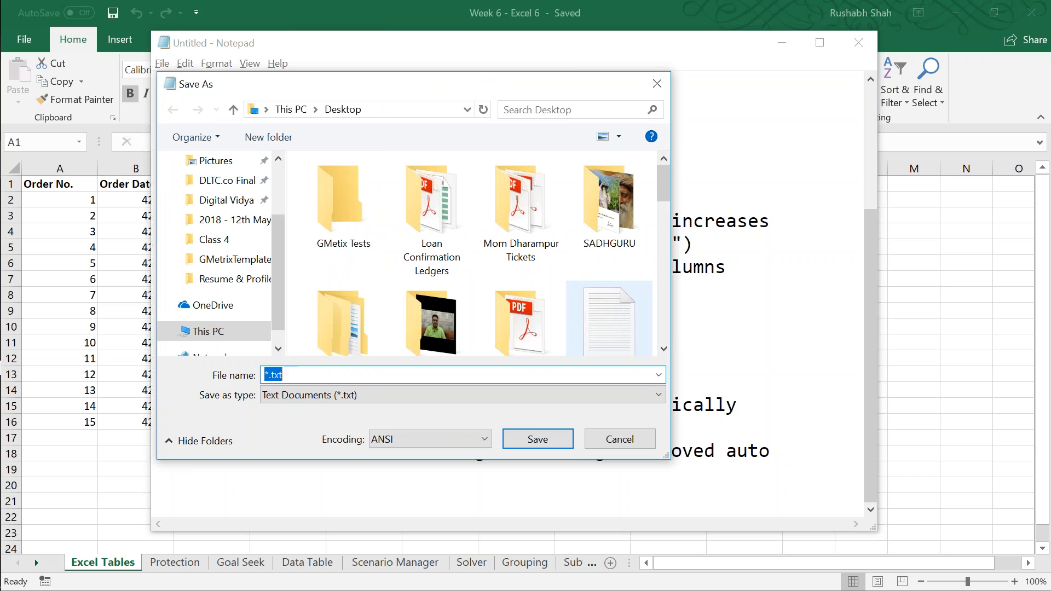
pyautogui.press('BackSpace')
pyautogui.write('Intro')
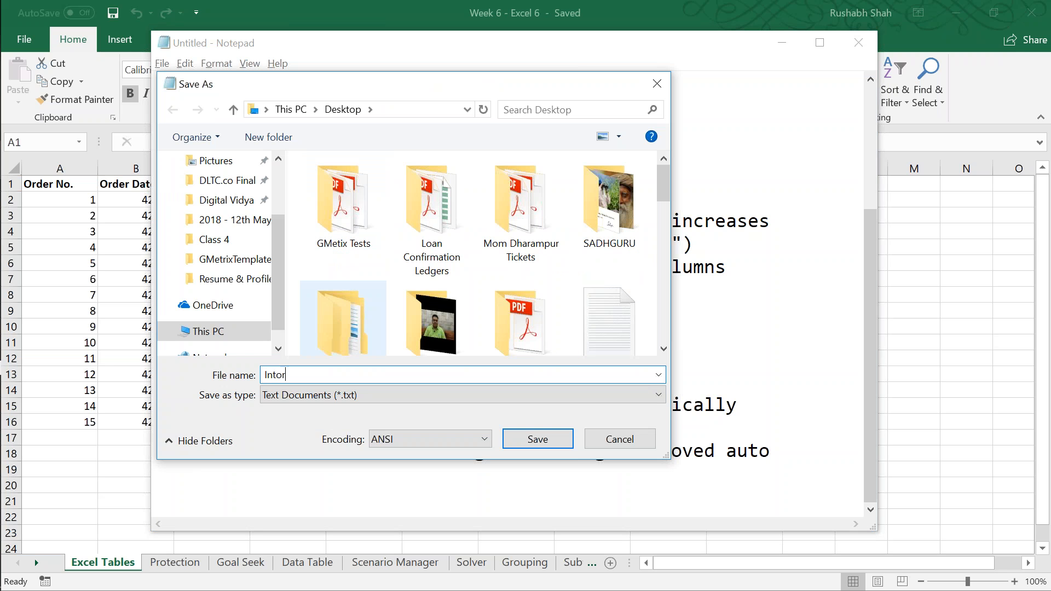
pyautogui.press('BackSpace')
pyautogui.press('BackSpace')
pyautogui.write('ro to Excel Tables')
pyautogui.press('Return')
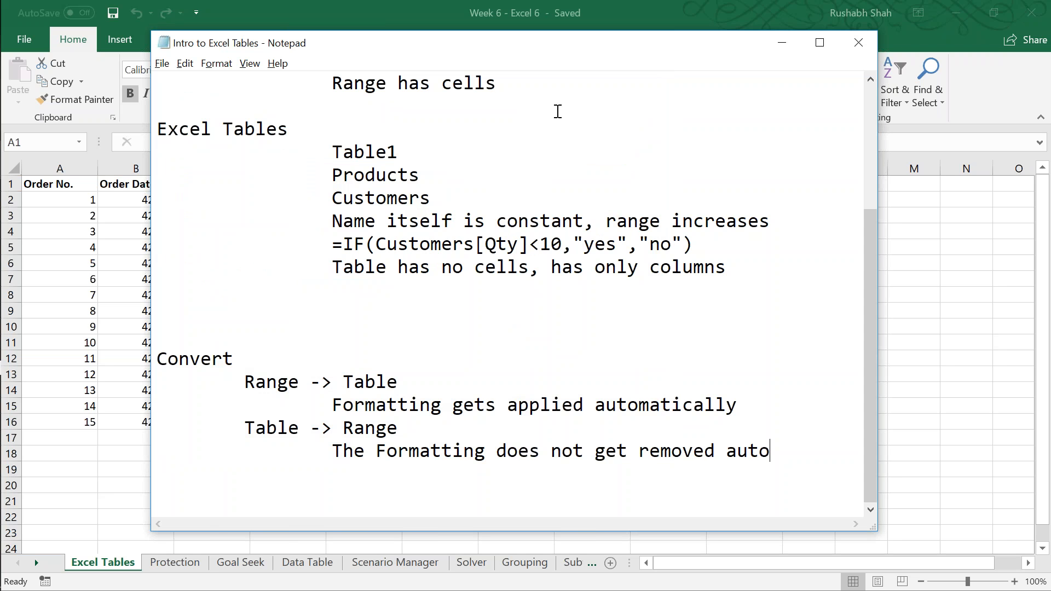
# Step: Switch to Excel and convert the order data in A1:J16 into a table with headers
pyautogui.hotkey('alt', 'Tab')
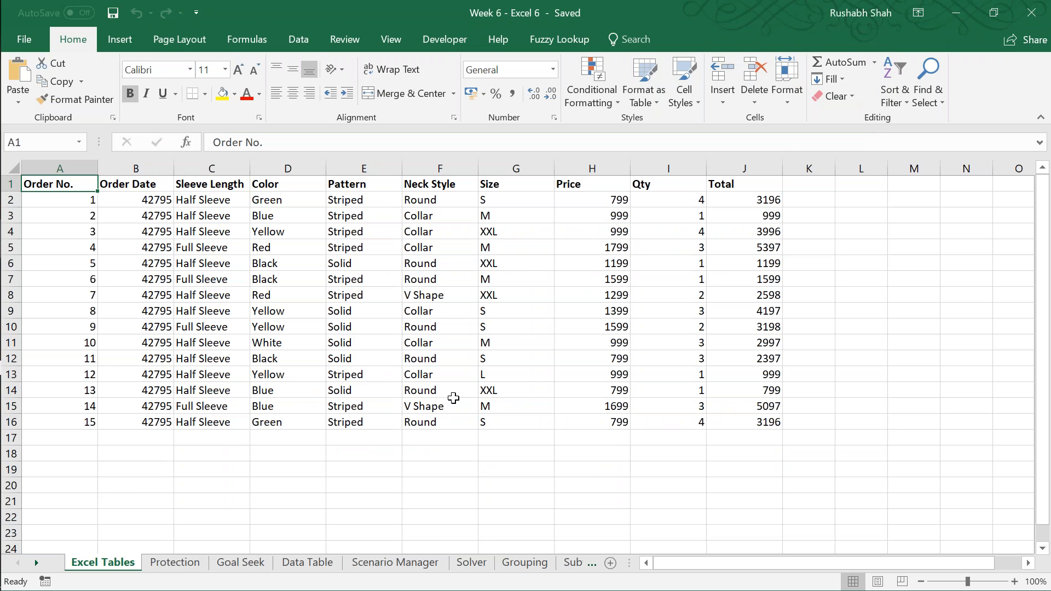
pyautogui.hotkey('ctrl', 'a')
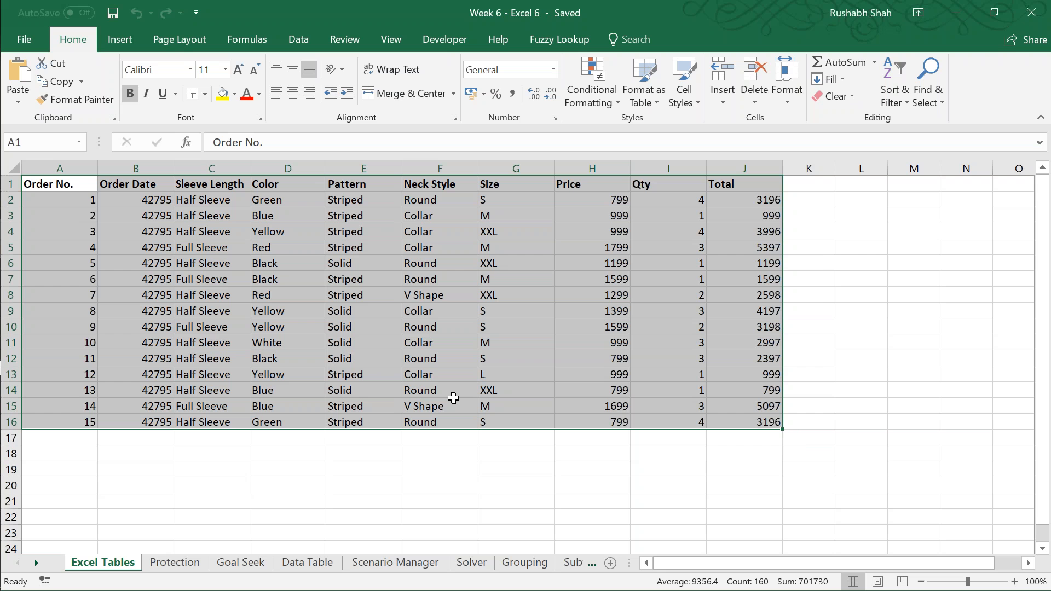
pyautogui.hotkey('ctrl', 't')
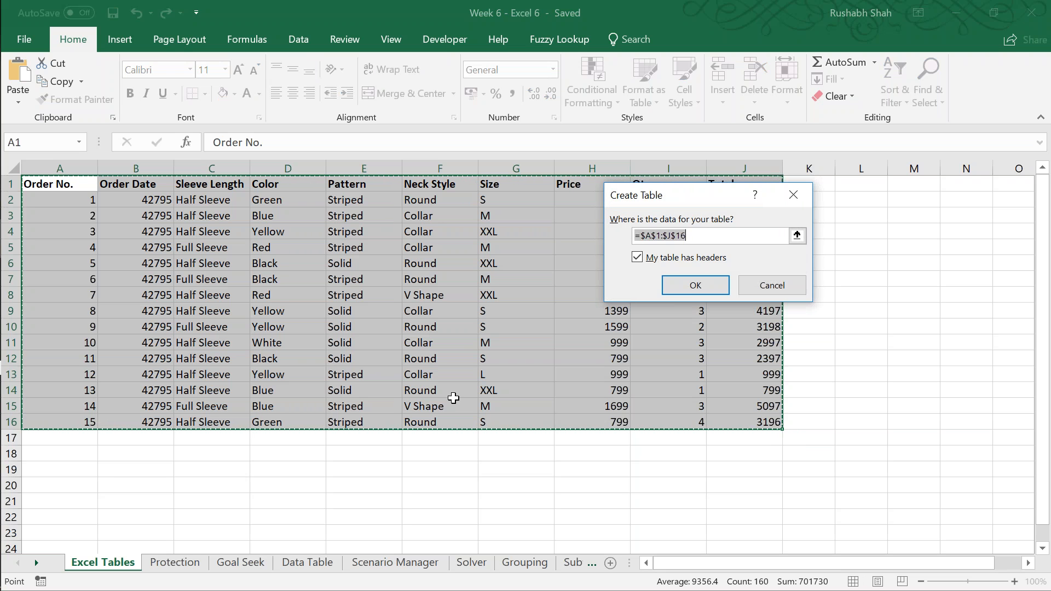
pyautogui.moveTo(661, 200); pyautogui.dragTo(328, 272)
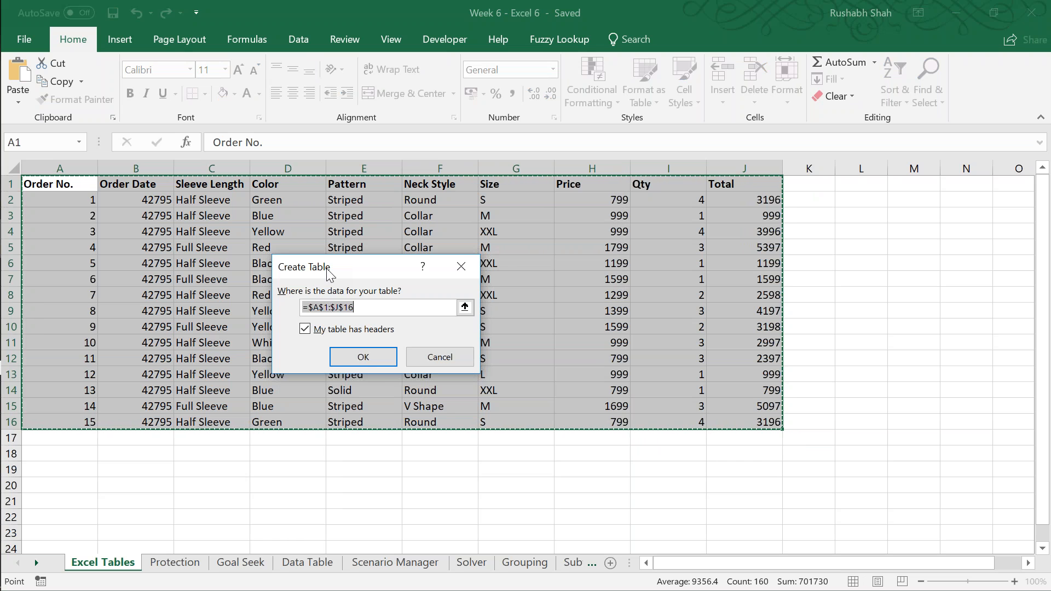
pyautogui.click(344, 356)
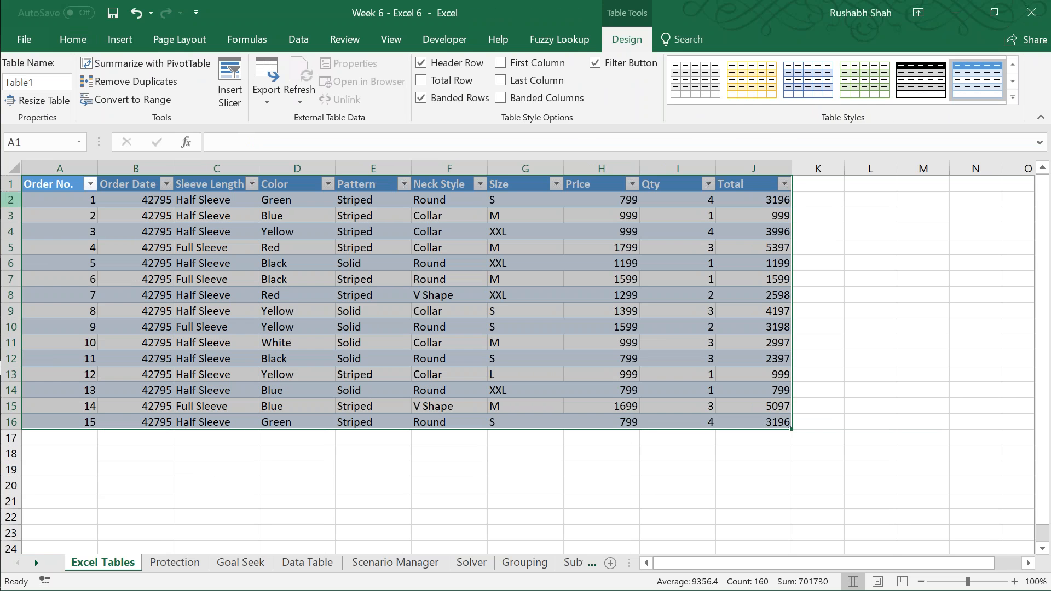
pyautogui.click(46, 185)
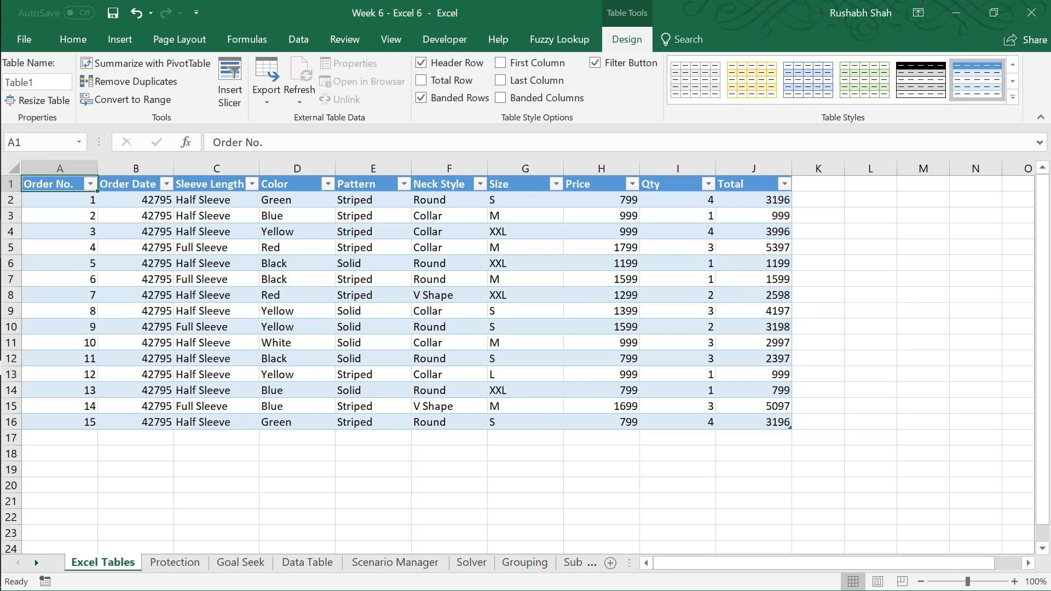
# Step: Enlarge the Excel Tables worksheet view to 130% and save the workbook
pyautogui.click(1014, 581)
pyautogui.click(1014, 581)
pyautogui.click(1014, 581)
pyautogui.hotkey('ctrl', 's')
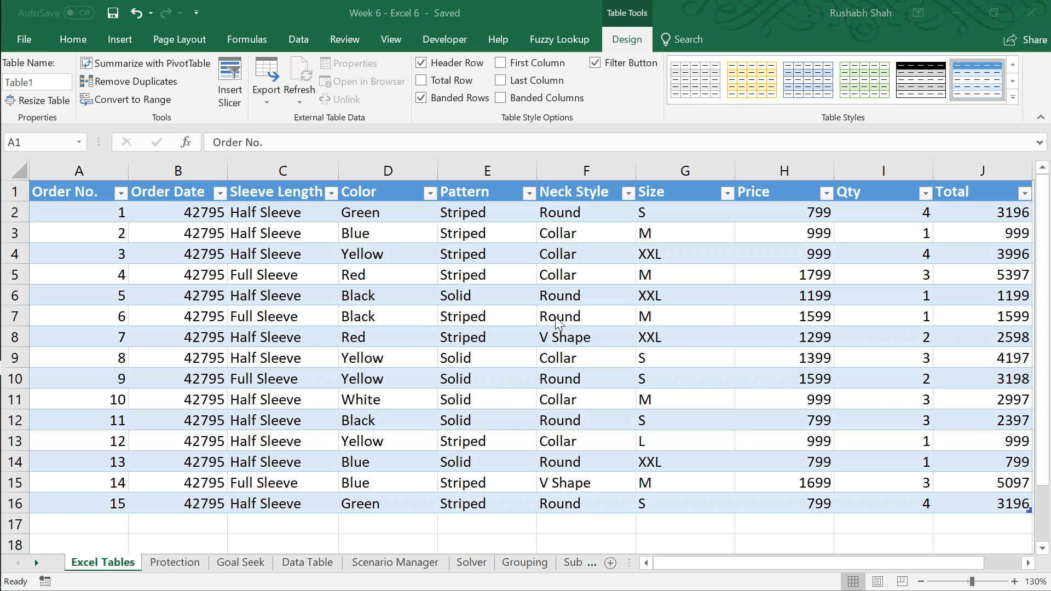
pyautogui.click(533, 330)
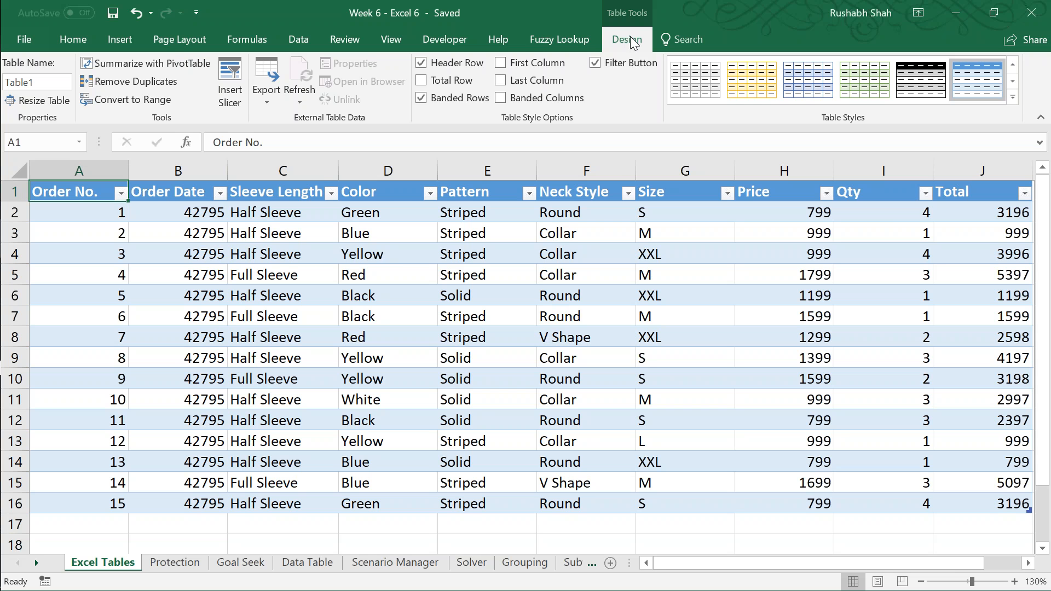
# Step: Rename the order data table as Sales
pyautogui.hotkey('ctrl', 'a')
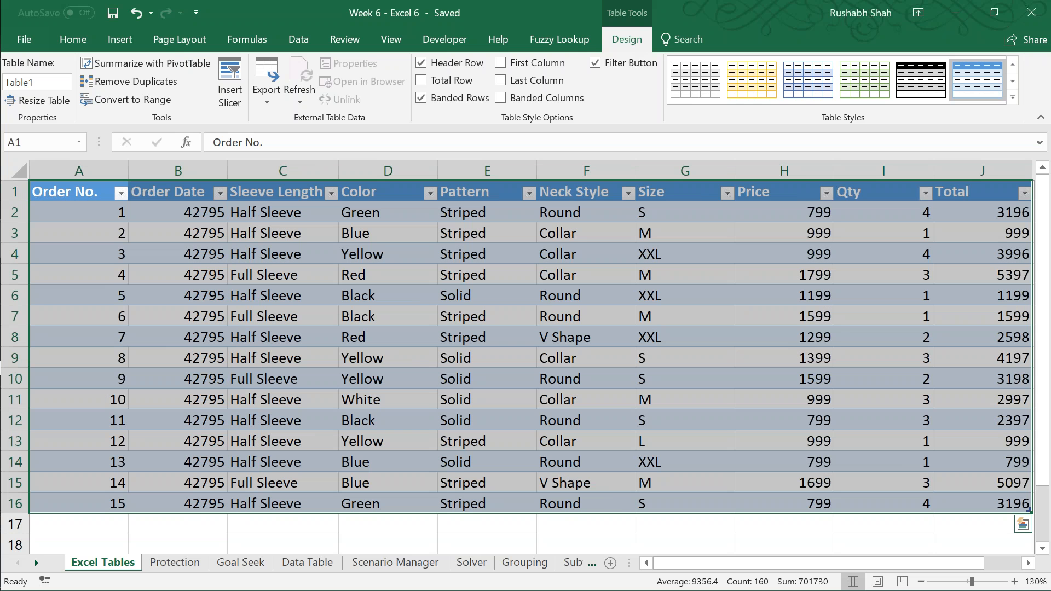
pyautogui.hotkey('ctrl', 'Home')
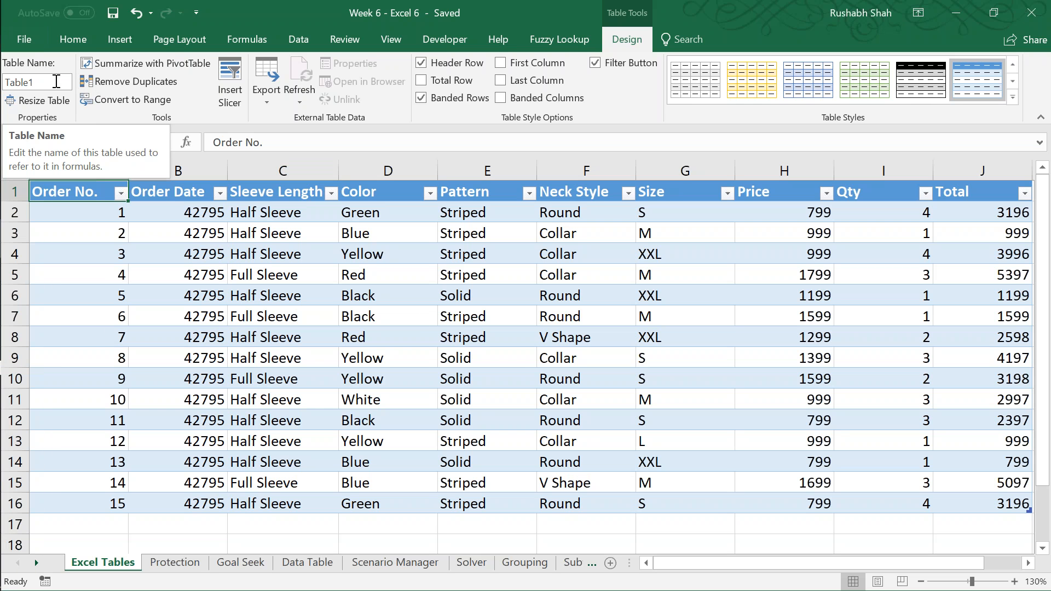
pyautogui.click(55, 81)
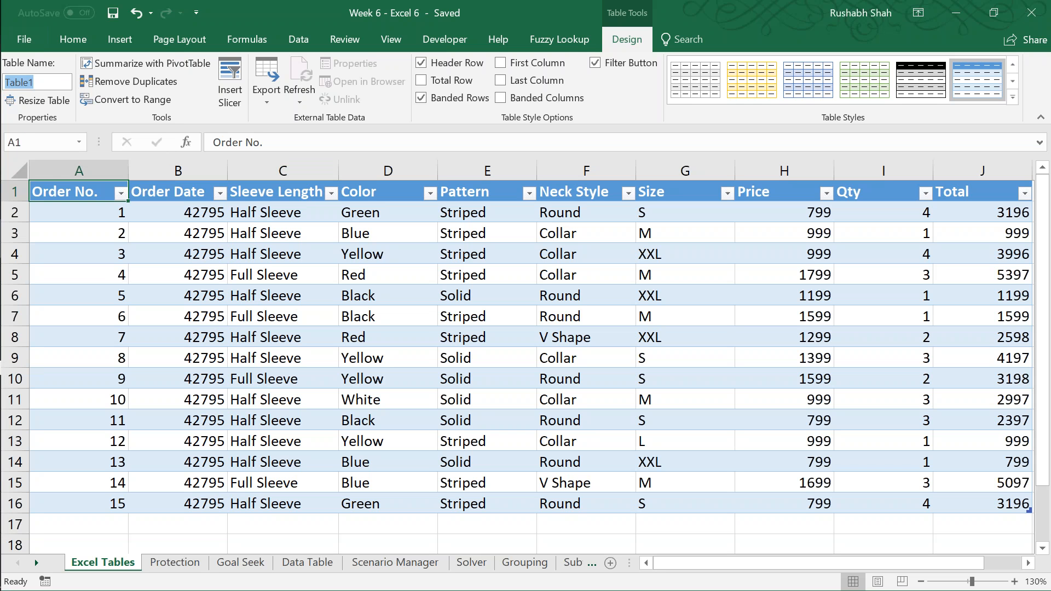
pyautogui.write('Sales')
pyautogui.press('Return')
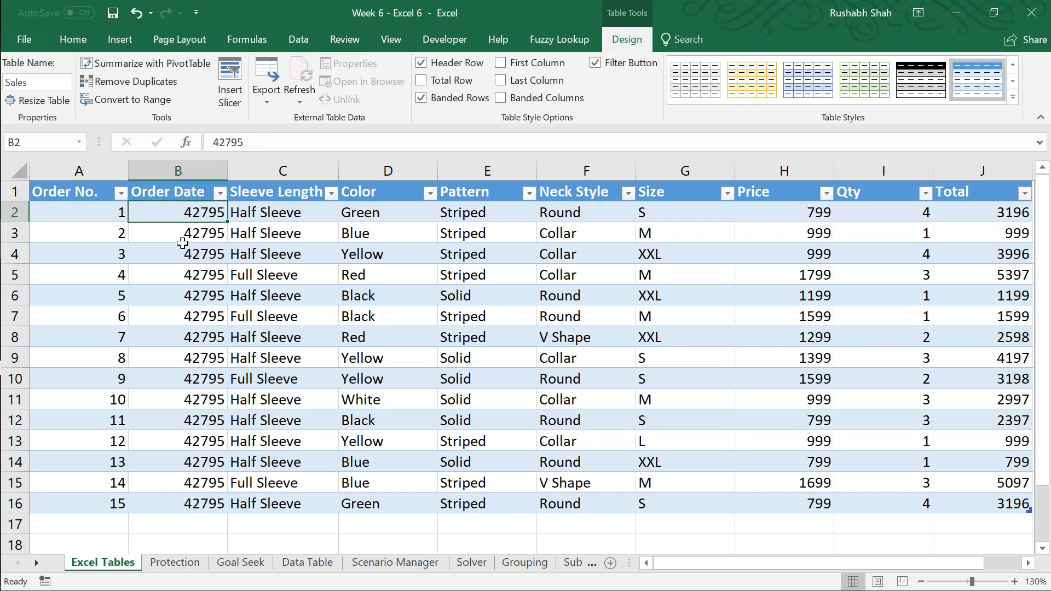
# Step: Format the Order Date values in B2:B16 as day-month-year dates, and save the workbook
pyautogui.press('Right')
pyautogui.press('Down')
pyautogui.hotkey('ctrl', 'shift', 'Down')
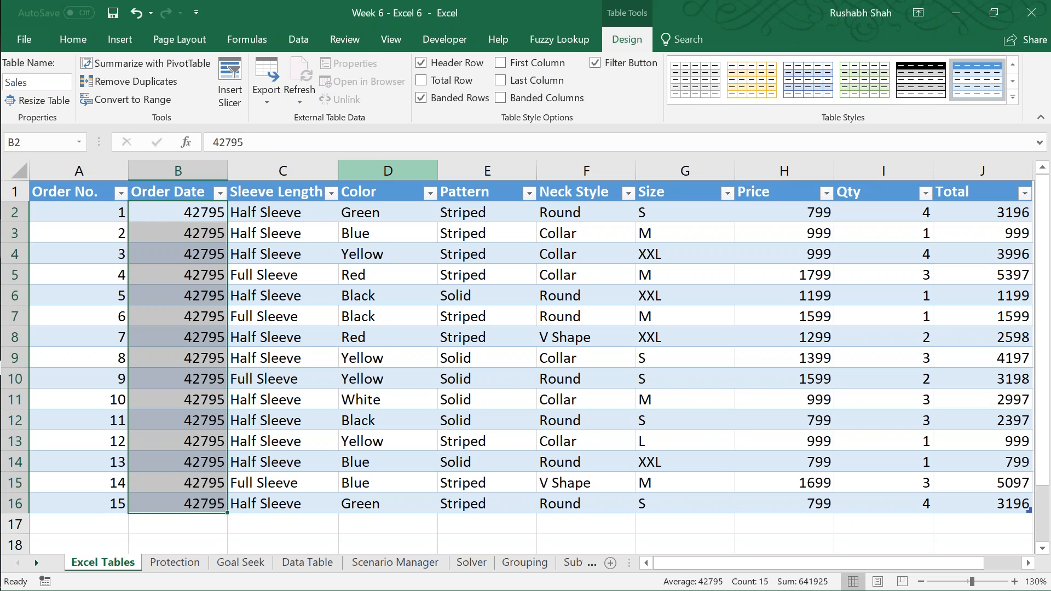
pyautogui.hotkey('ctrl', 'shift', '3')
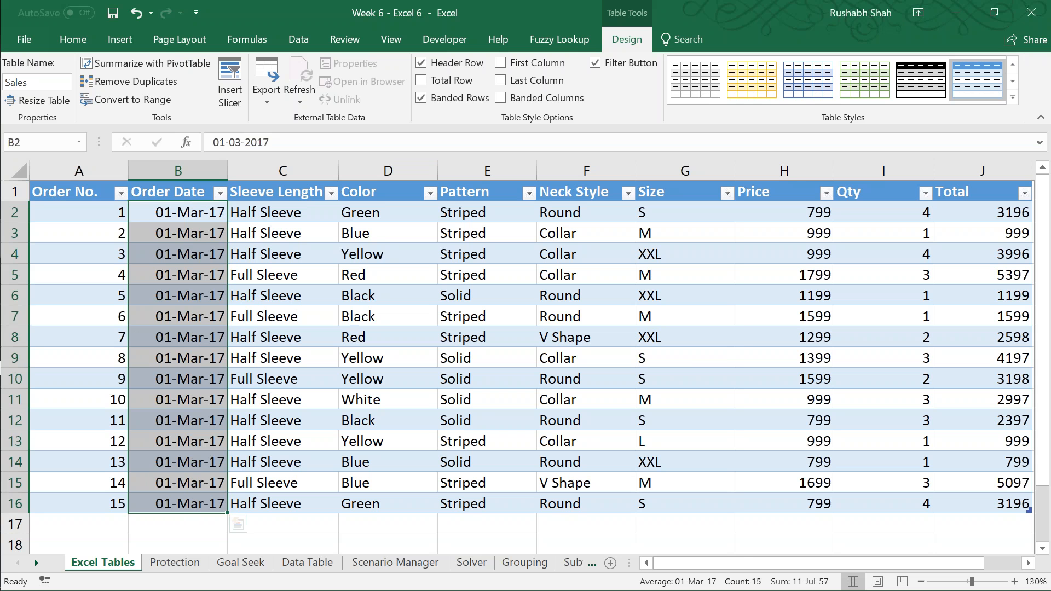
pyautogui.press('Left')
pyautogui.press('Up')
pyautogui.hotkey('ctrl', 's')
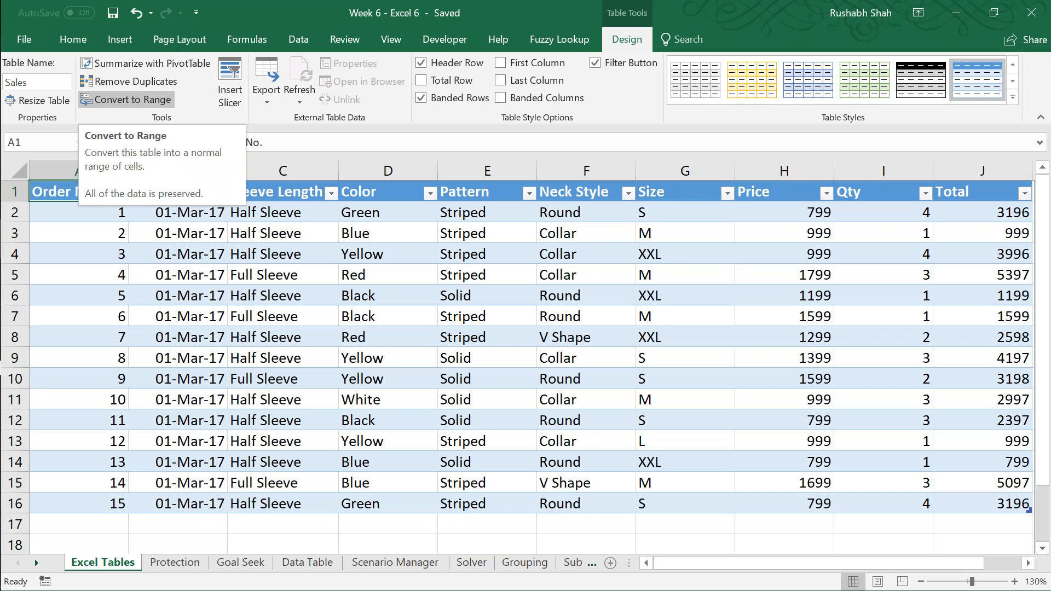
# Step: Start converting the Sales table to a normal range, and dismiss the confirmation without converting
pyautogui.click(132, 99)
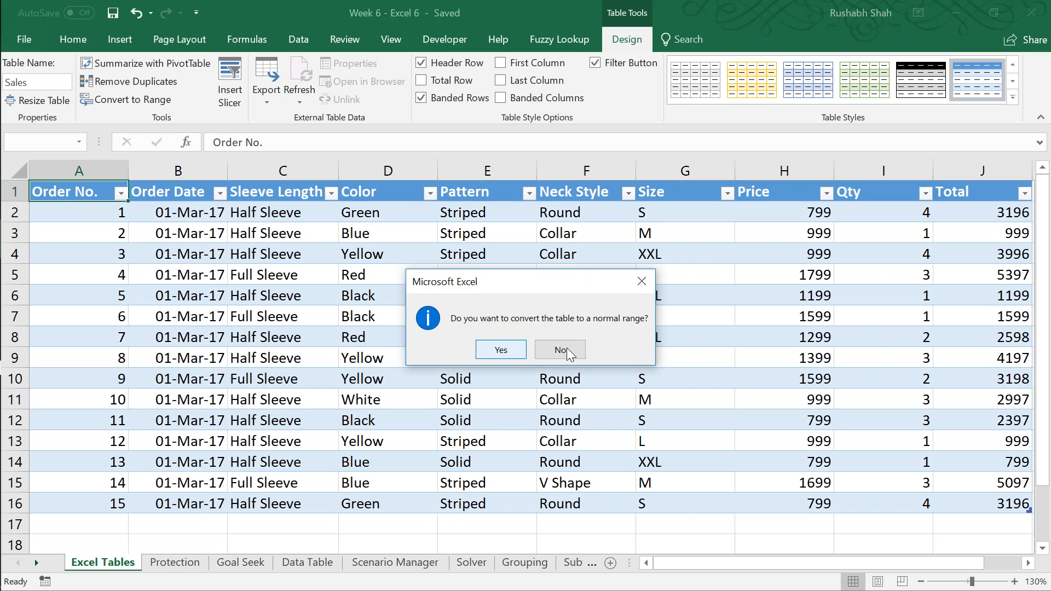
pyautogui.click(641, 282)
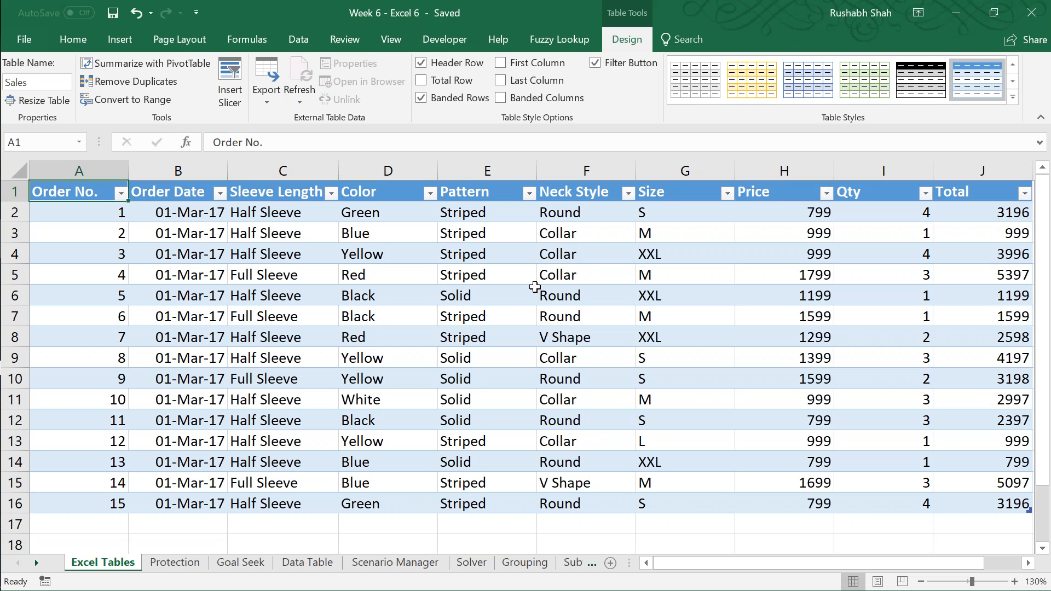
# Step: Add a new table column headed Incentive in K1 beside Total, and fit the column width to its header
pyautogui.press('Right')
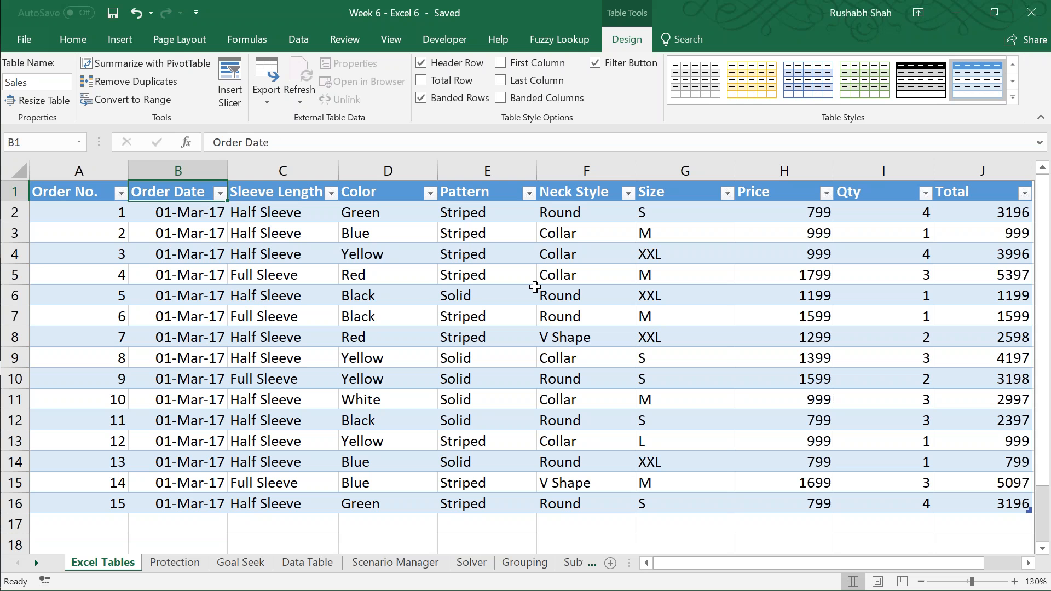
pyautogui.press('Right')
pyautogui.press('Right')
pyautogui.press('Right')
pyautogui.press('Right')
pyautogui.press('Right')
pyautogui.press('Right')
pyautogui.press('Right')
pyautogui.press('Right')
pyautogui.press('Right')
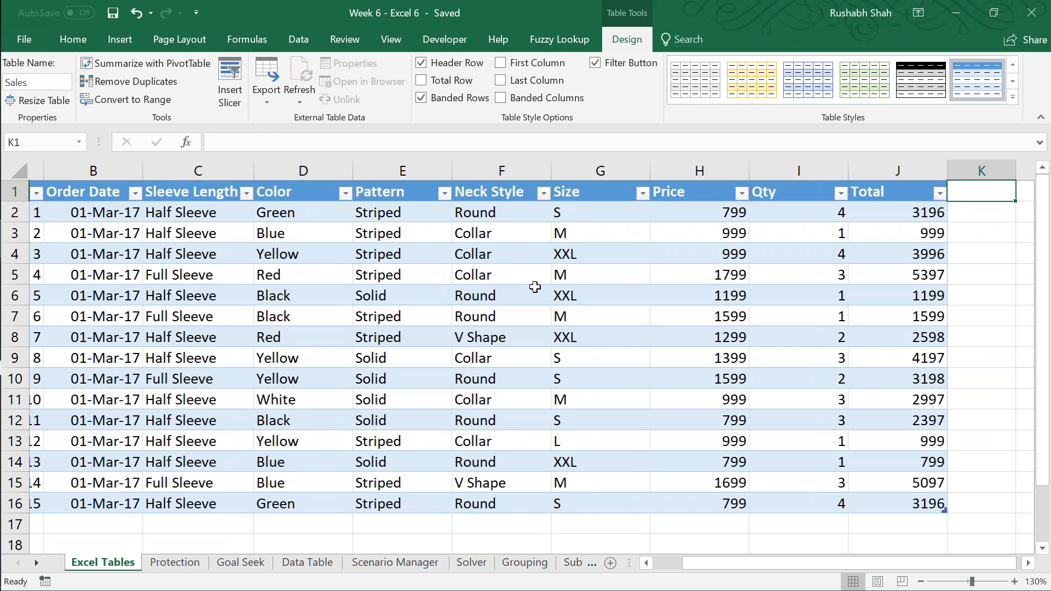
pyautogui.press('Right')
pyautogui.press('Right')
pyautogui.press('Right')
pyautogui.press('Left')
pyautogui.press('Left')
pyautogui.press('Left')
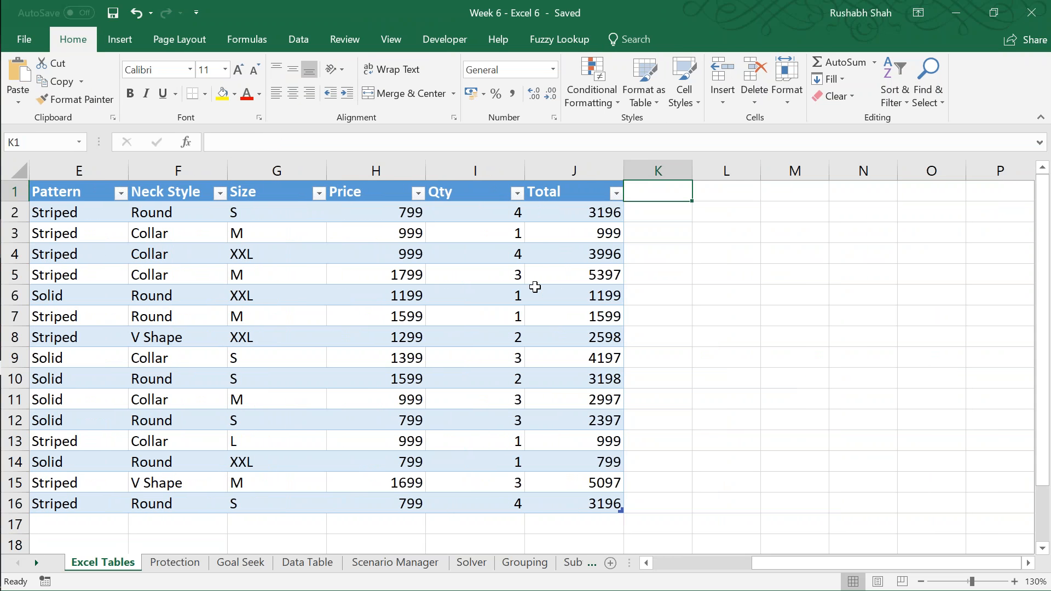
pyautogui.press('F2')
pyautogui.write('Incentive')
pyautogui.press('Return')
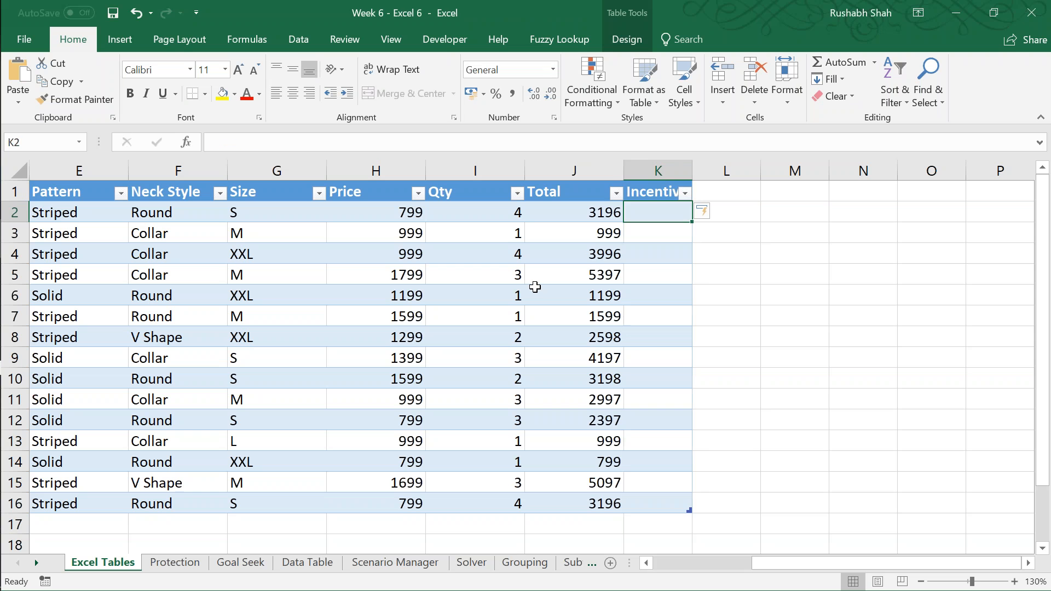
pyautogui.doubleClick(692, 171)
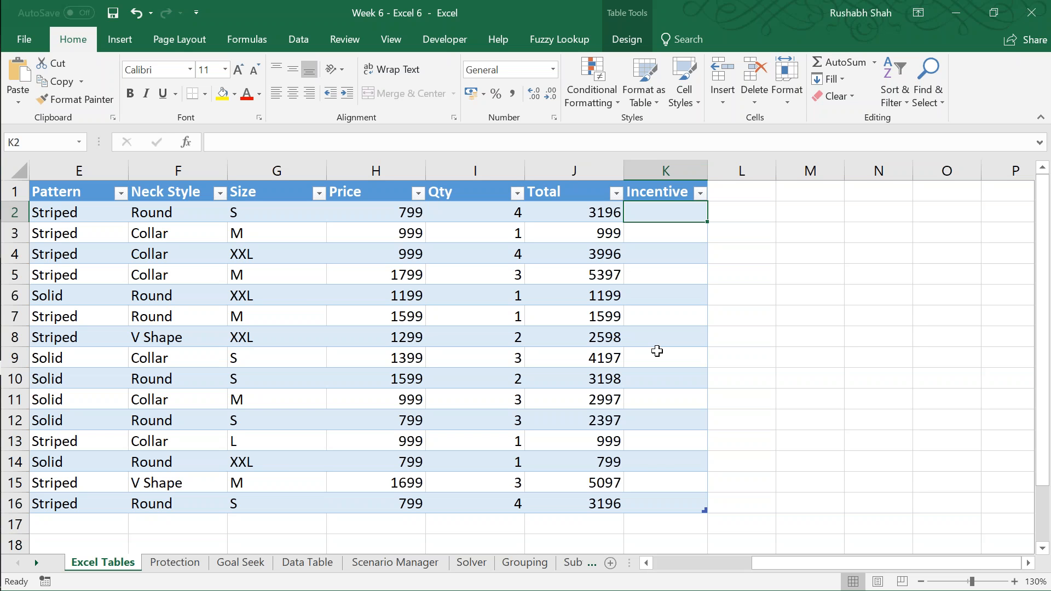
pyautogui.write('=')
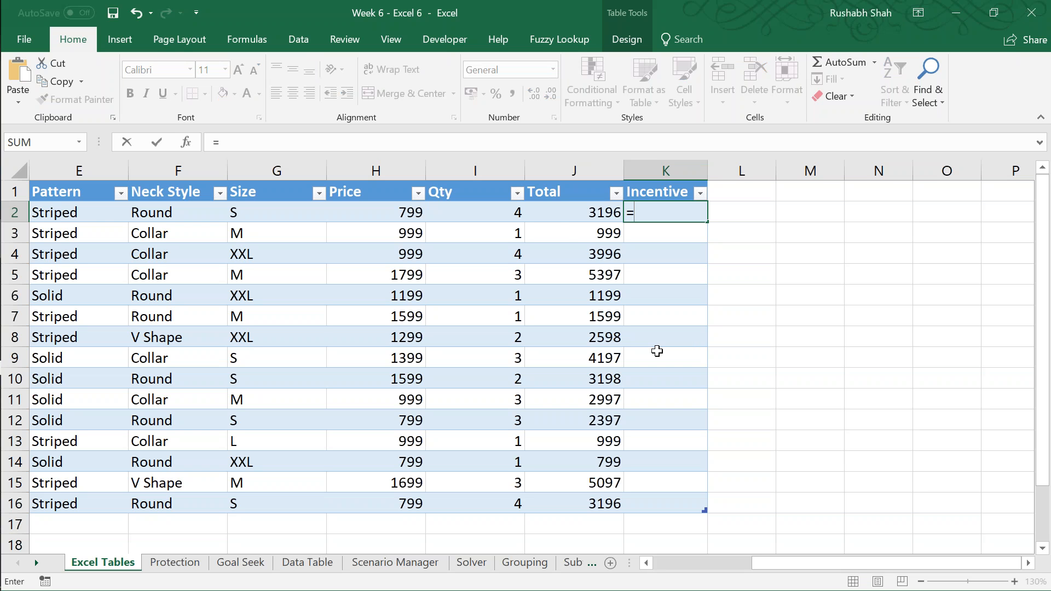
pyautogui.click(558, 215)
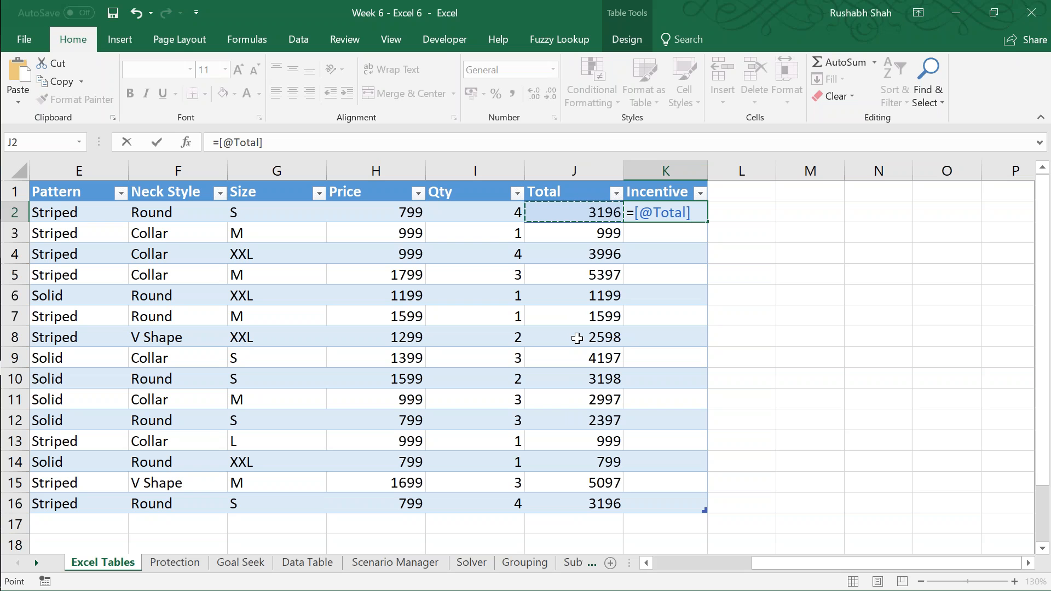
pyautogui.write('*10%')
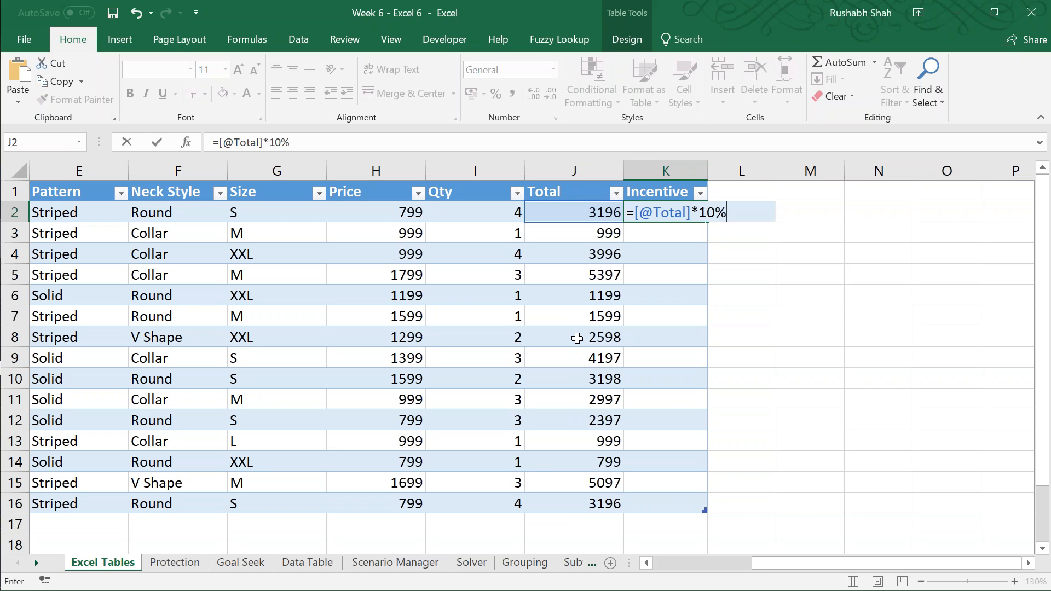
pyautogui.press('Return')
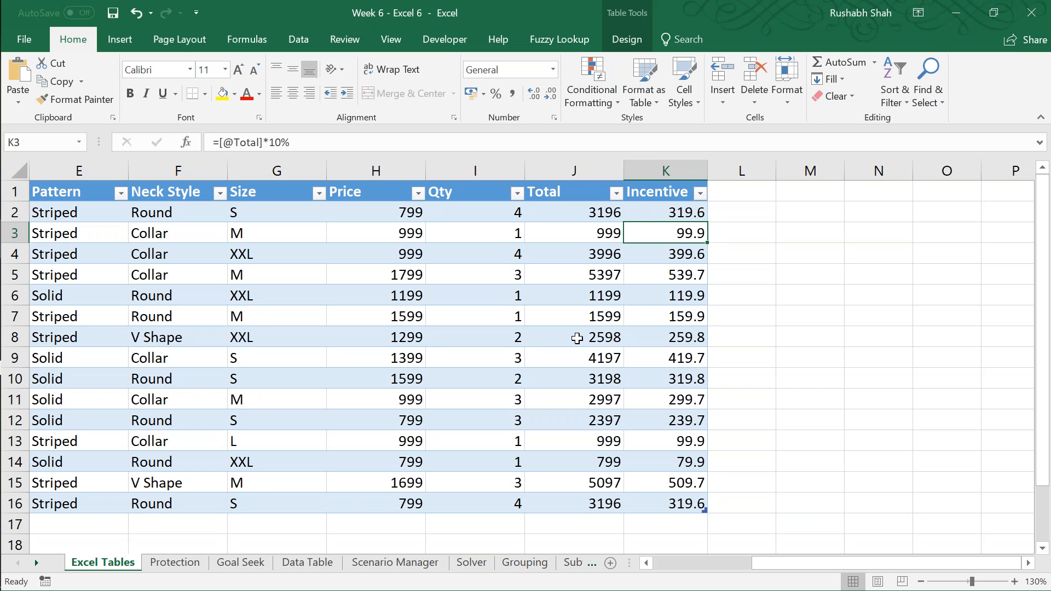
# Step: Inspect the formula in K3 without changing it, undo the Incentive column's automatic fill, and clear K2
pyautogui.press('F2')
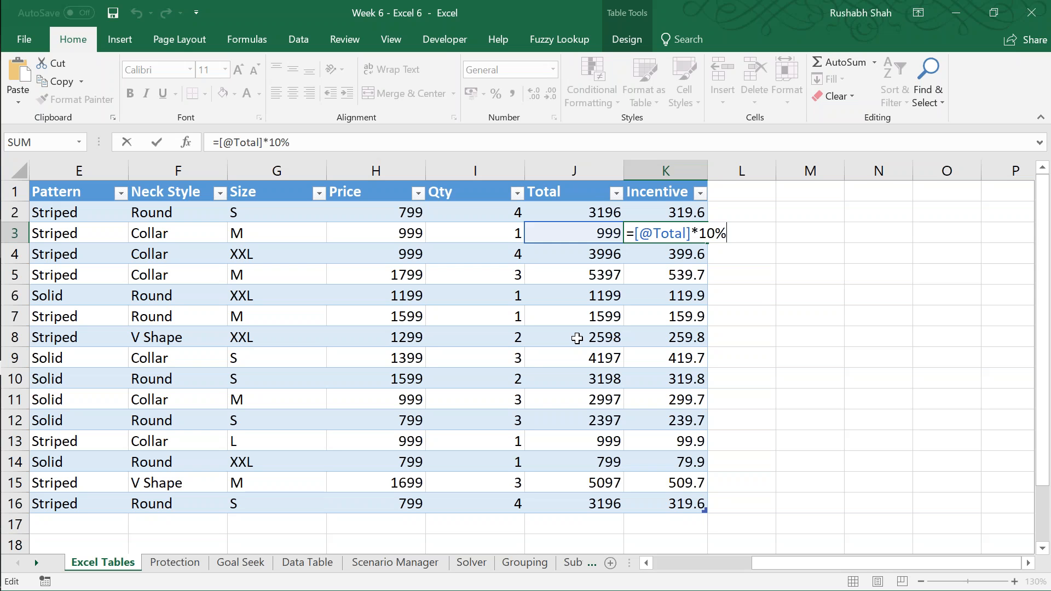
pyautogui.press('Escape')
pyautogui.hotkey('ctrl', 'z')
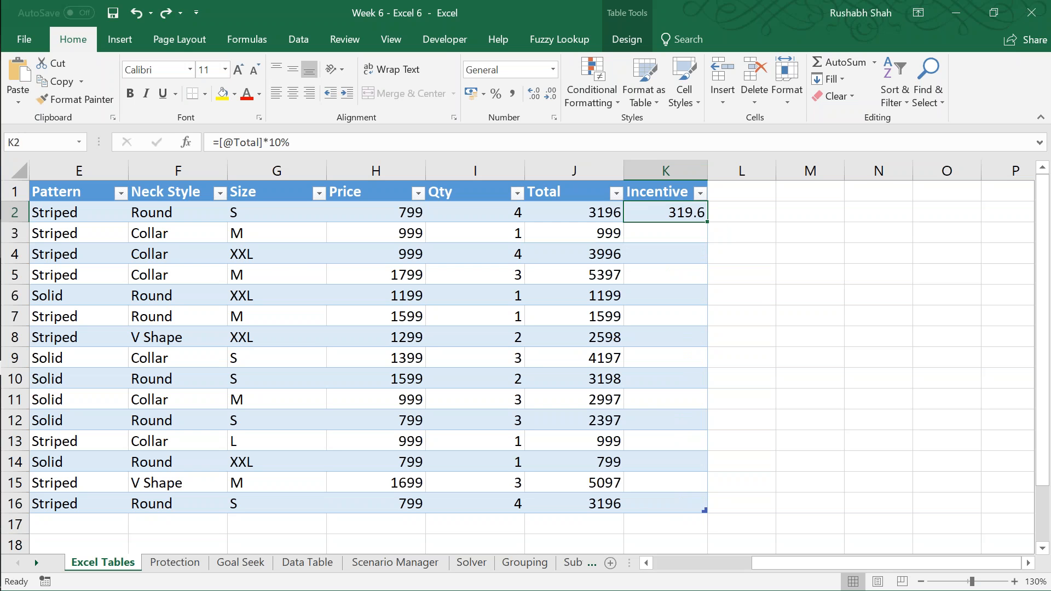
pyautogui.press('BackSpace')
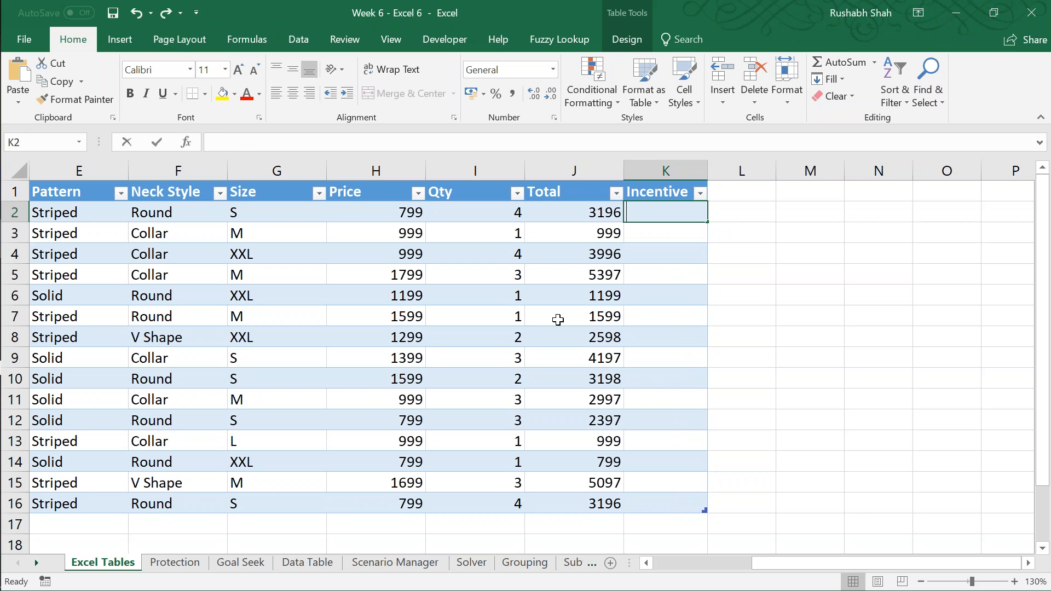
pyautogui.write('=')
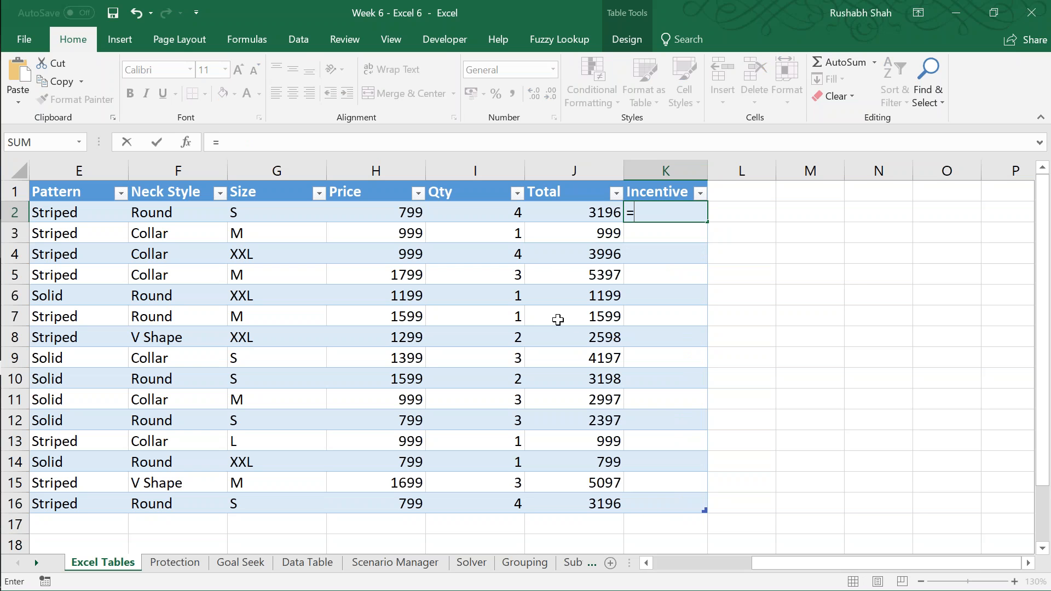
pyautogui.click(584, 211)
pyautogui.write('*10%')
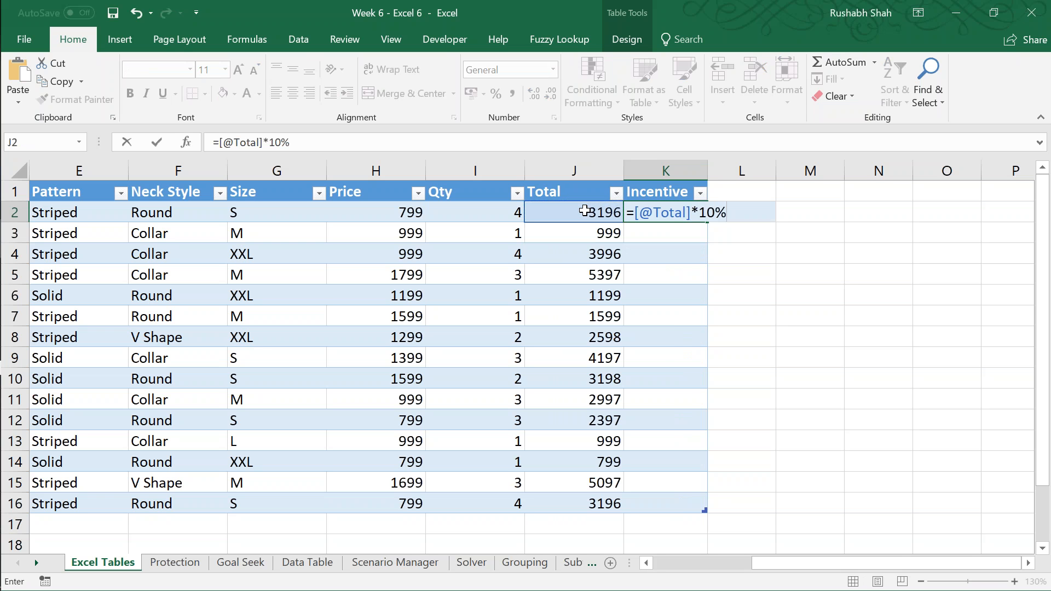
pyautogui.press('Return')
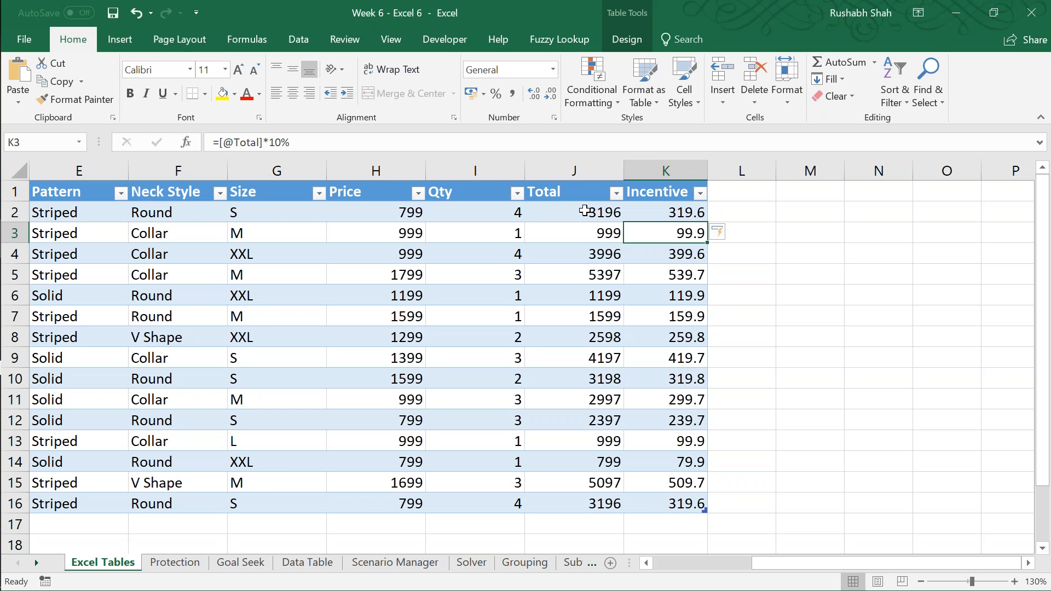
# Step: Clear all the calculated values from the Incentive column, K2:K16
pyautogui.press('Up')
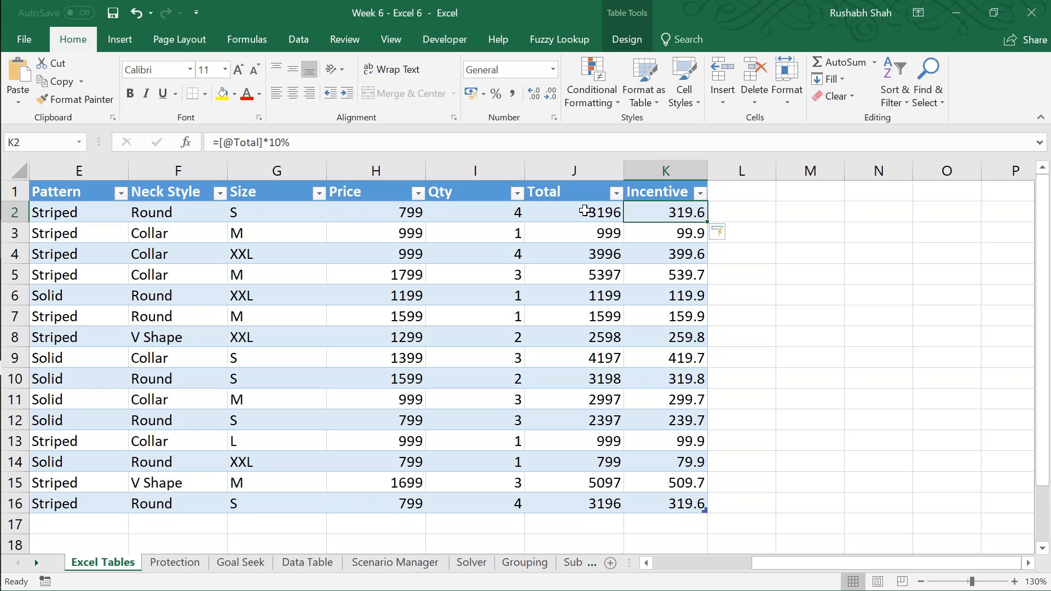
pyautogui.hotkey('ctrl', 'space')
pyautogui.press('Delete')
pyautogui.press('Up')
pyautogui.press('Down')
pyautogui.press('F2')
pyautogui.write('=')
pyautogui.click(571, 212)
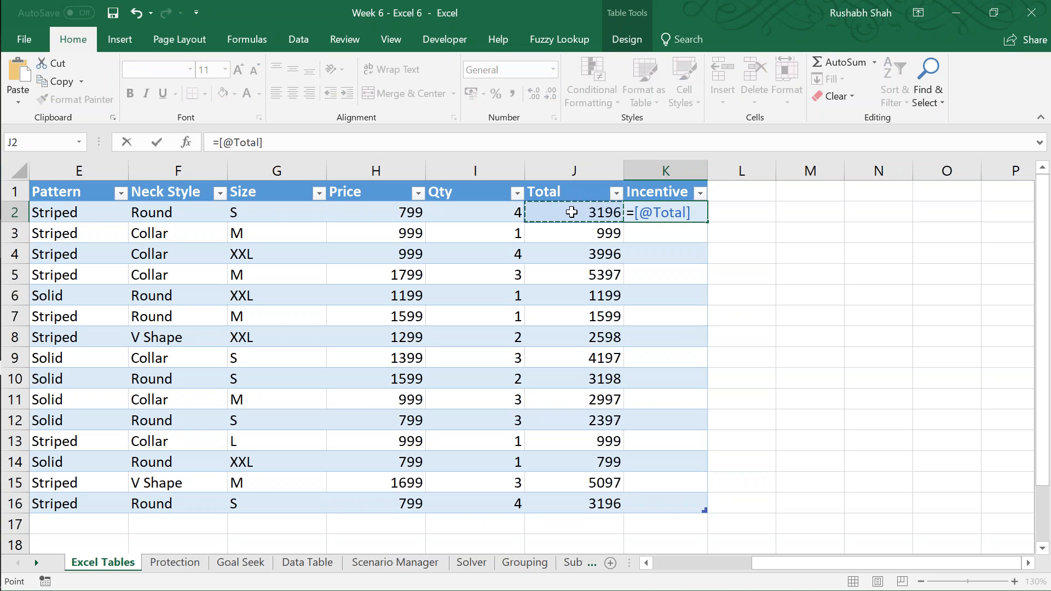
pyautogui.press('Left')
pyautogui.press('Down')
pyautogui.hotkey('shift', 'space')
pyautogui.press('Up')
pyautogui.hotkey('shift', 'space')
pyautogui.press('Down')
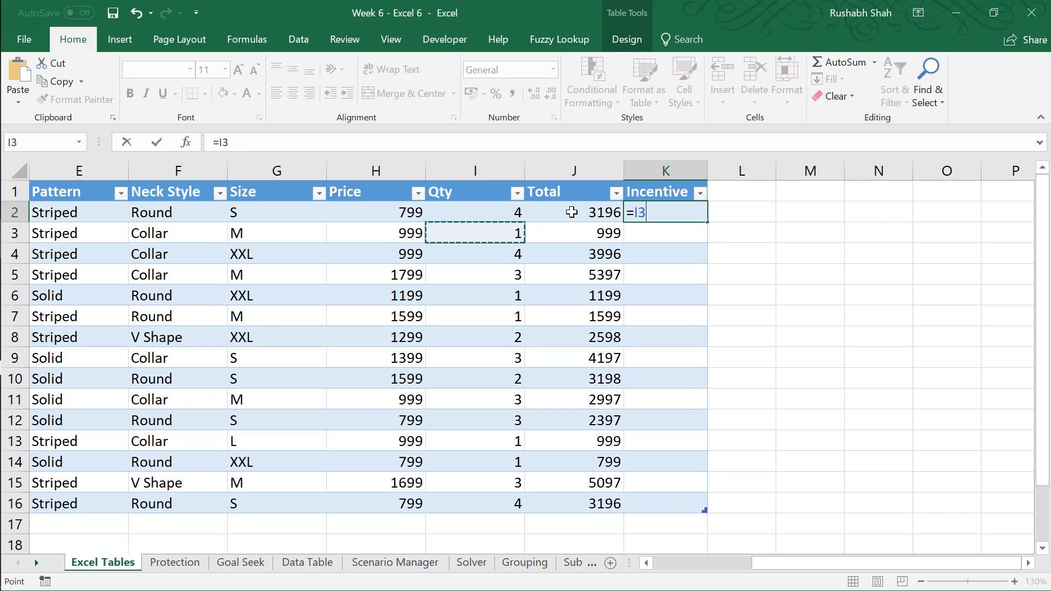
pyautogui.press('Up')
pyautogui.press('Right')
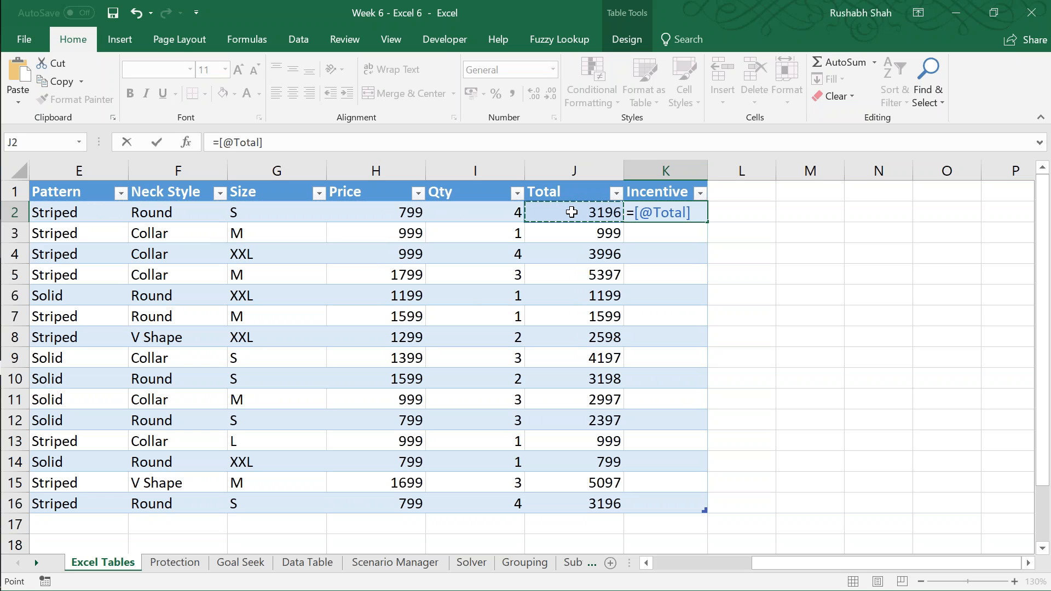
pyautogui.write('*10%')
pyautogui.press('Return')
pyautogui.hotkey('ctrl', 's')
pyautogui.press('Up')
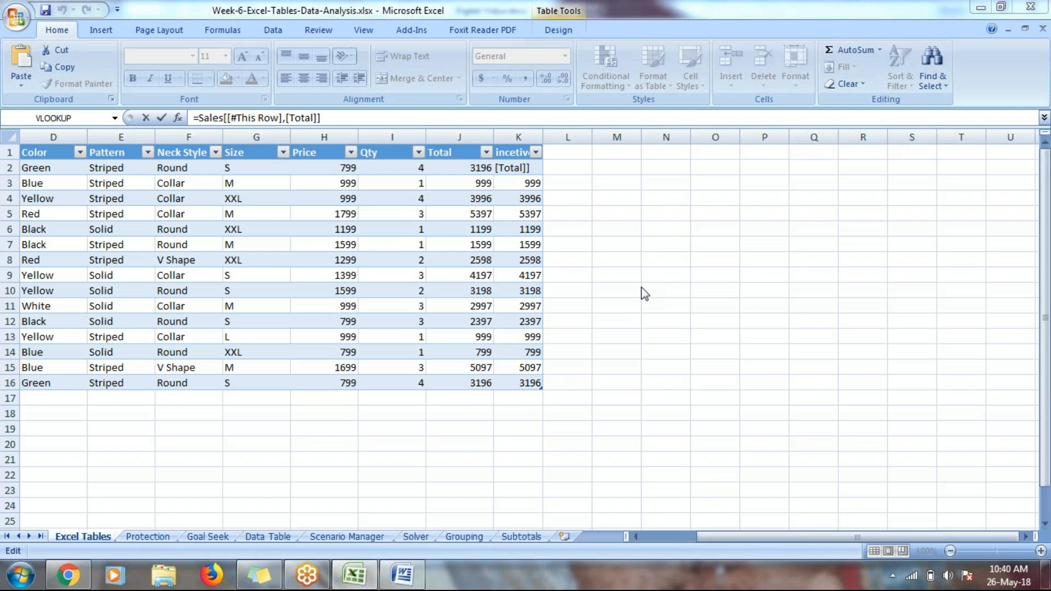
# Step: In the Week-6-Excel-Tables-Data-Analysis.xlsx workbook, clear the existing formulas from the incentive column cells K2:K16
pyautogui.click(522, 167)
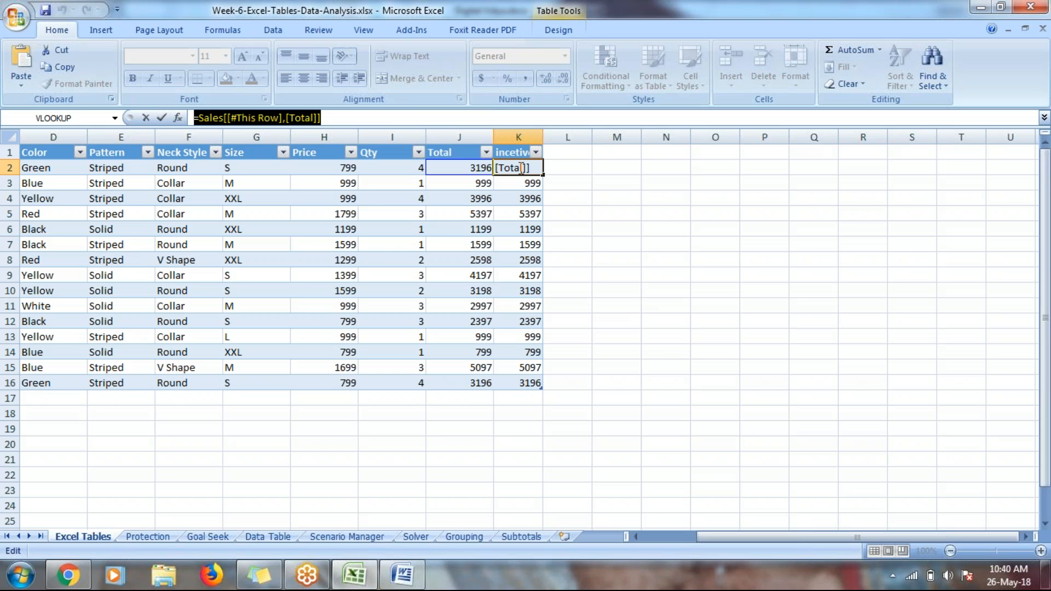
pyautogui.click(522, 168)
pyautogui.hotkey('shift', 'Home')
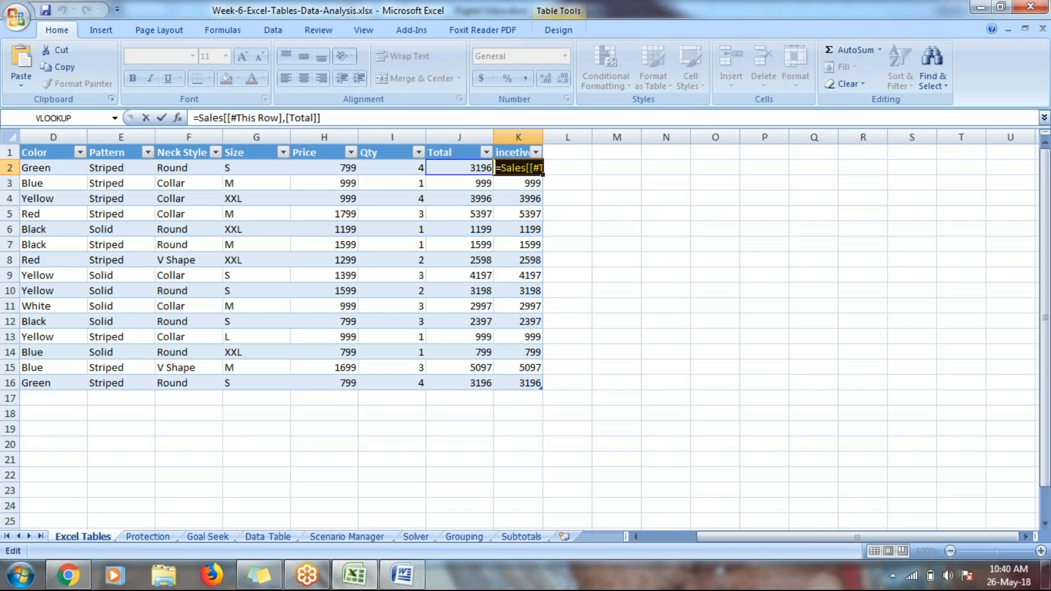
pyautogui.press('BackSpace')
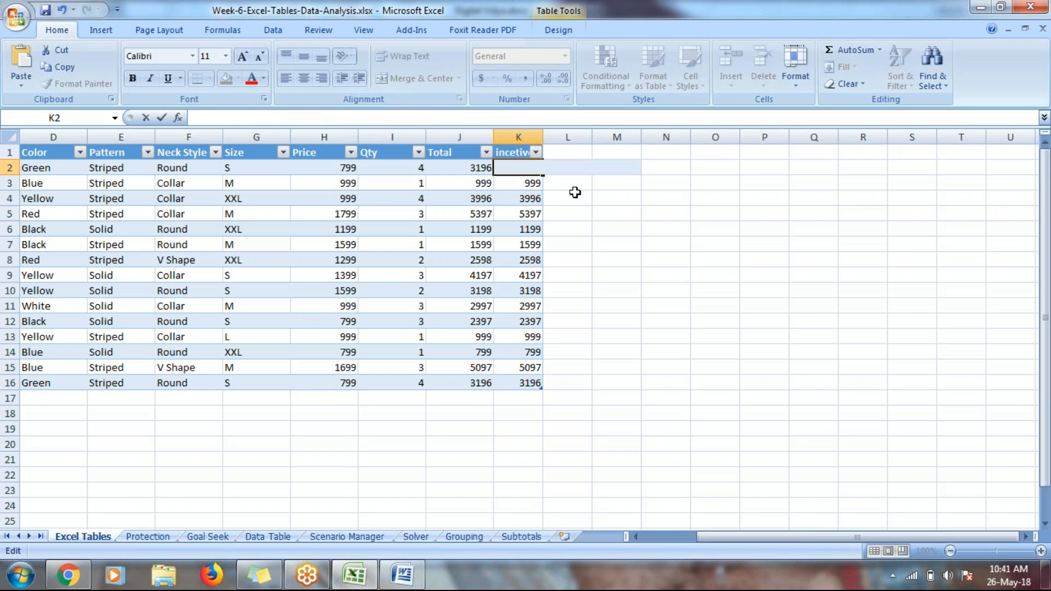
pyautogui.click(574, 192)
pyautogui.click(519, 168)
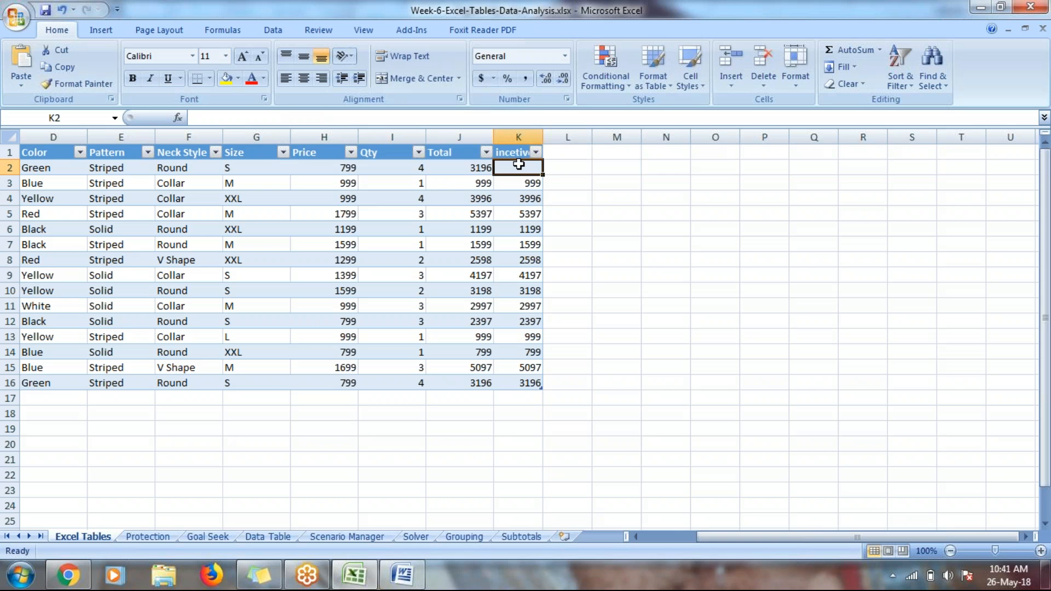
pyautogui.moveTo(519, 168); pyautogui.dragTo(514, 383)
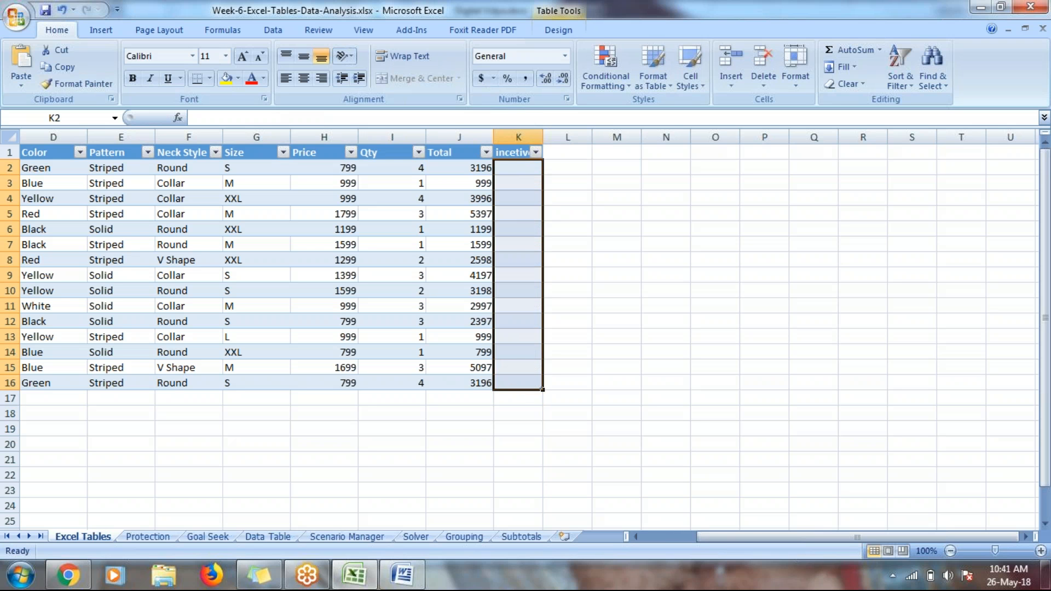
pyautogui.press('Delete')
pyautogui.click(569, 179)
# Step: Enter =Sales[[#This Row],[Total]] in K2 by referencing the Total cell of the same row
pyautogui.click(520, 167)
pyautogui.write('=')
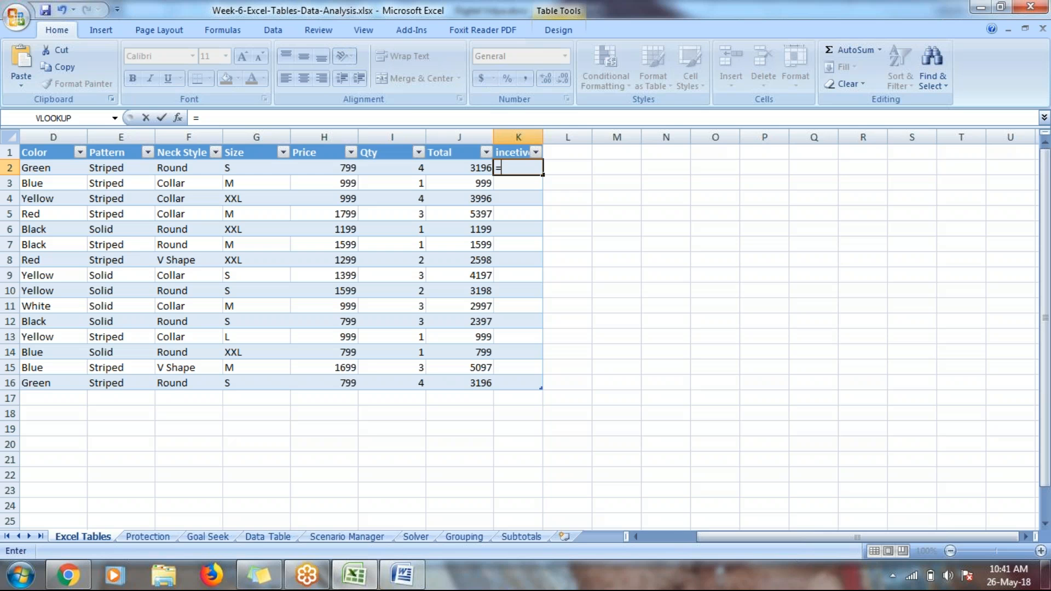
pyautogui.click(472, 173)
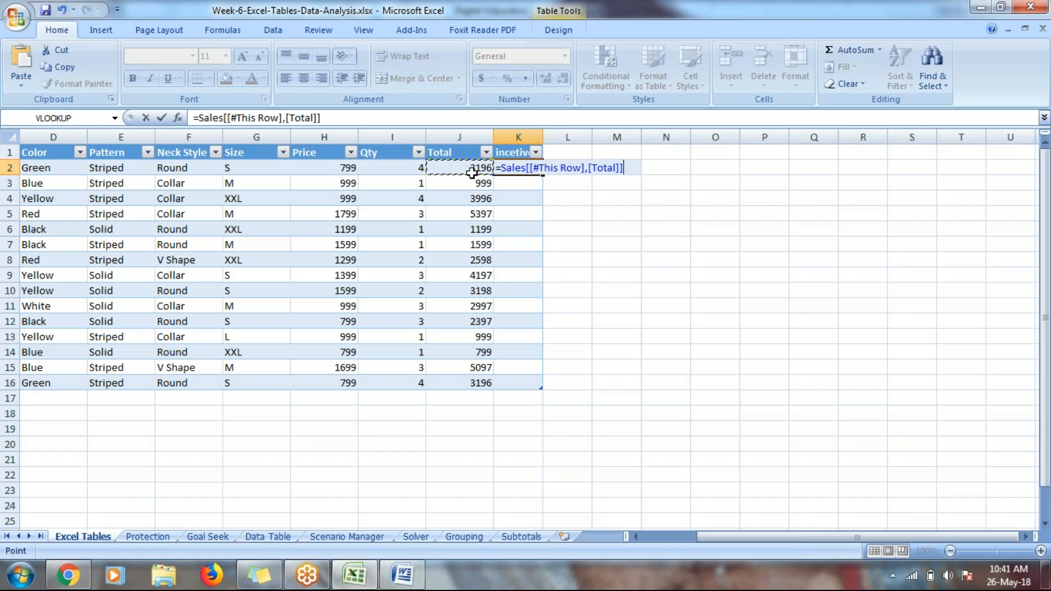
pyautogui.press('Return')
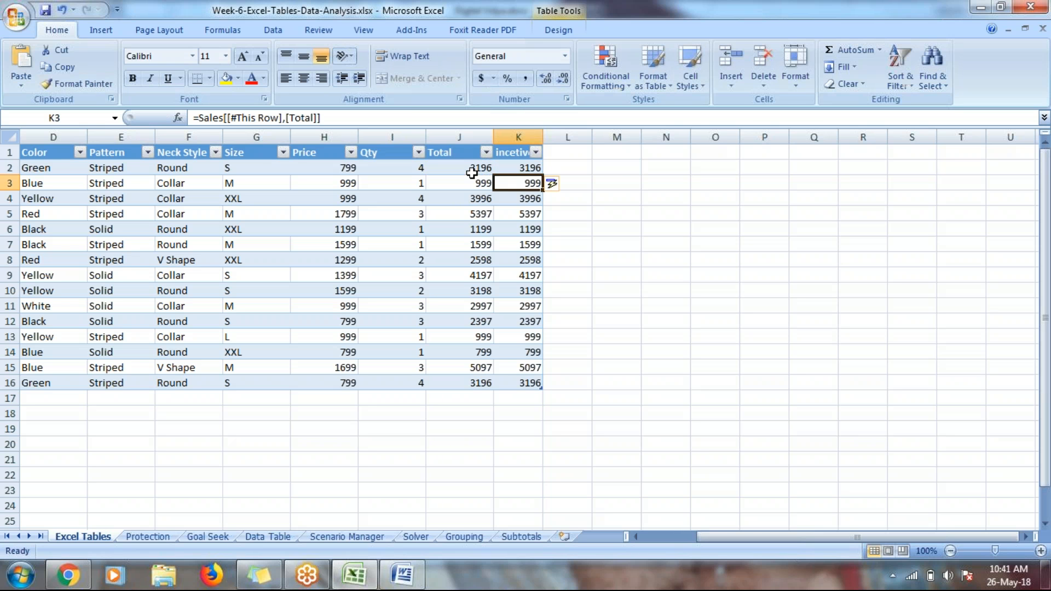
# Step: Extend the K2 formula to =Sales[[#This Row],[Total]]*10% for the incentive column
pyautogui.click(850, 496)
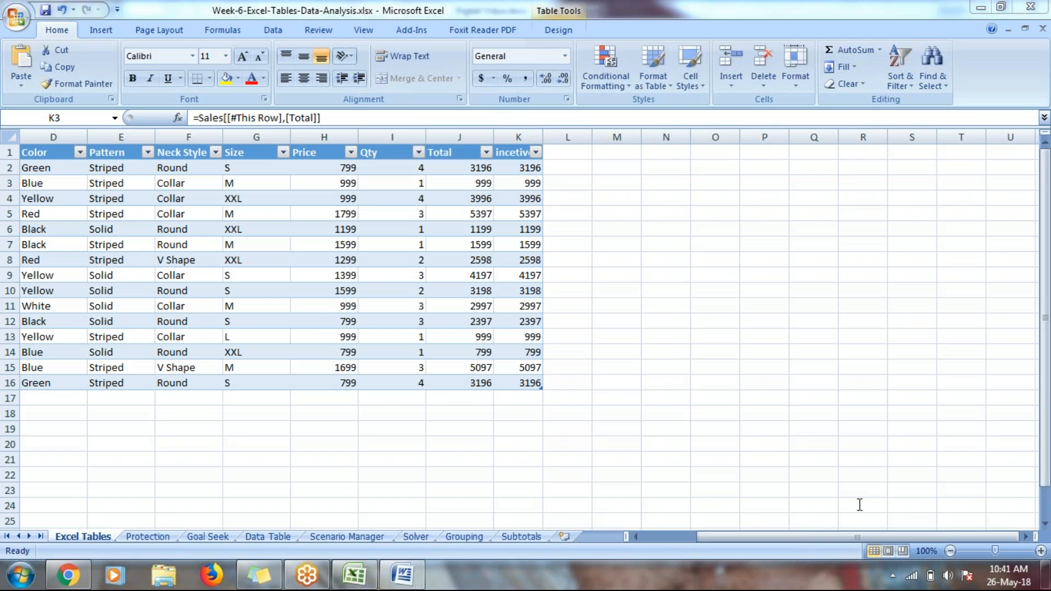
pyautogui.click(515, 164)
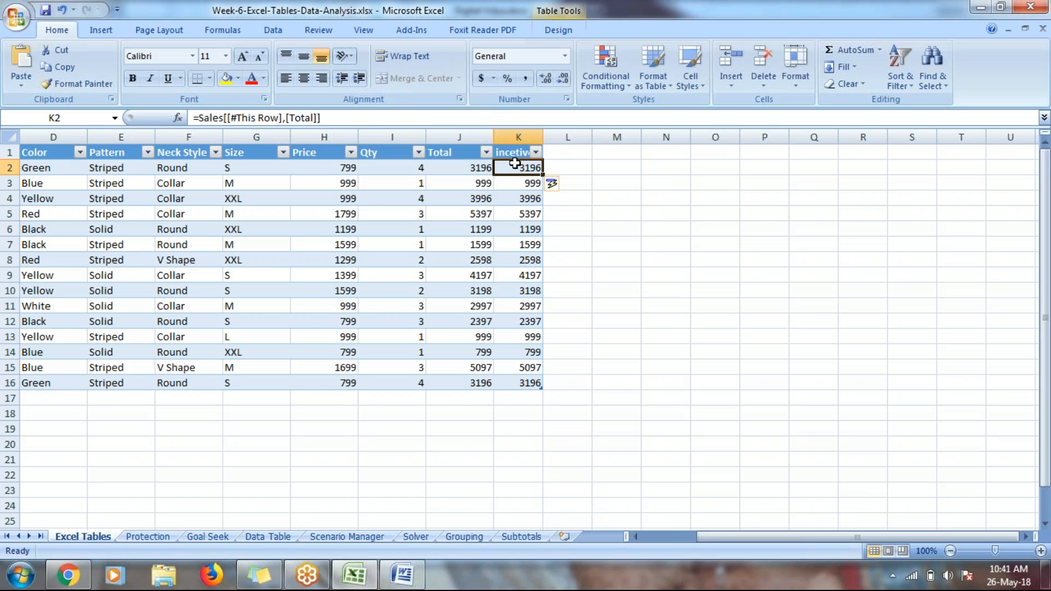
pyautogui.click(409, 121)
pyautogui.write('*10')
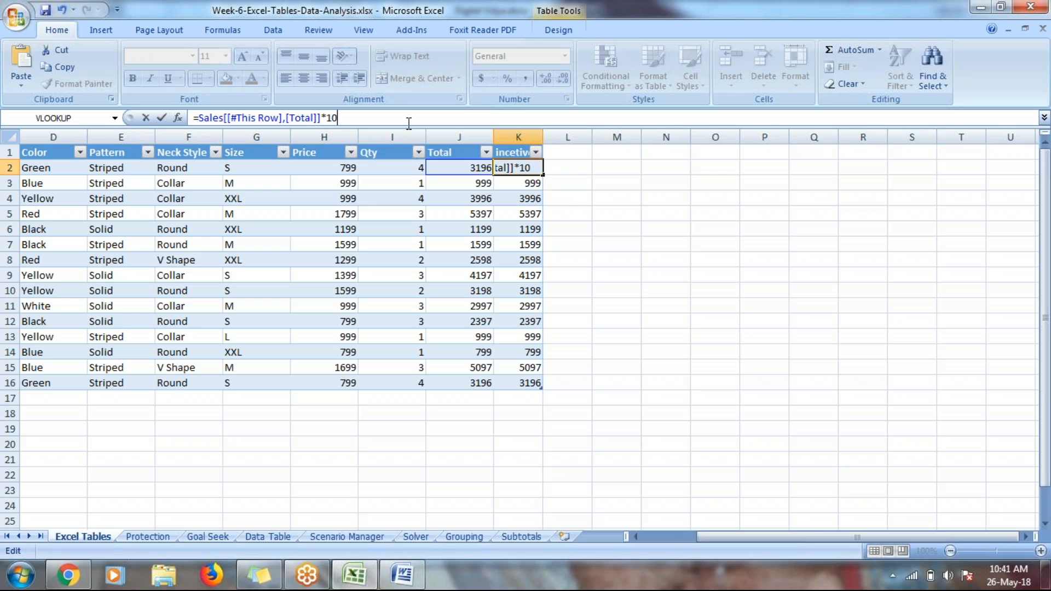
pyautogui.write('%')
pyautogui.press('Return')
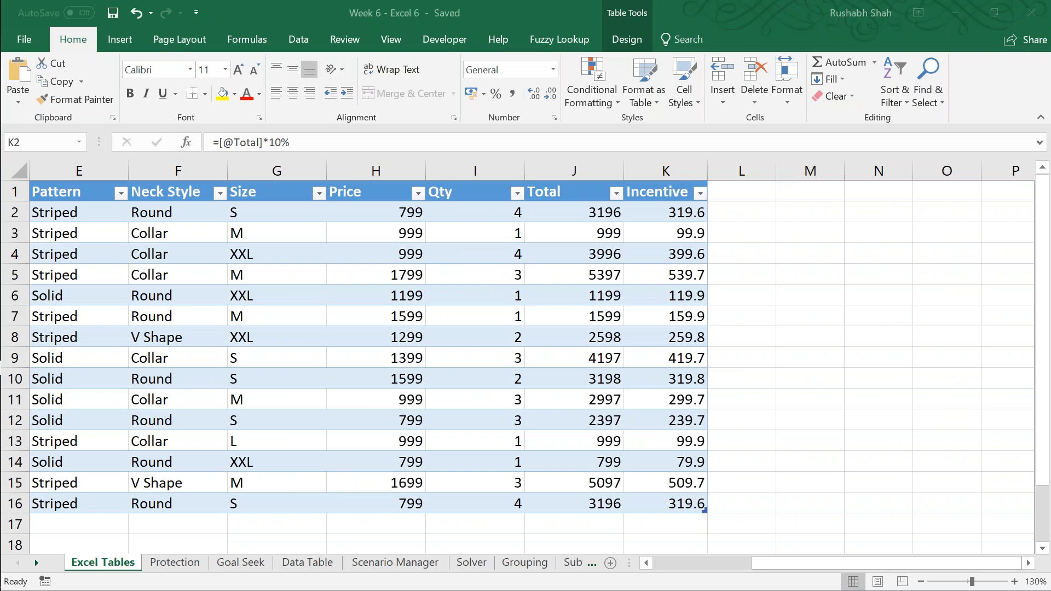
# Step: Save the workbook
pyautogui.hotkey('ctrl', 's')
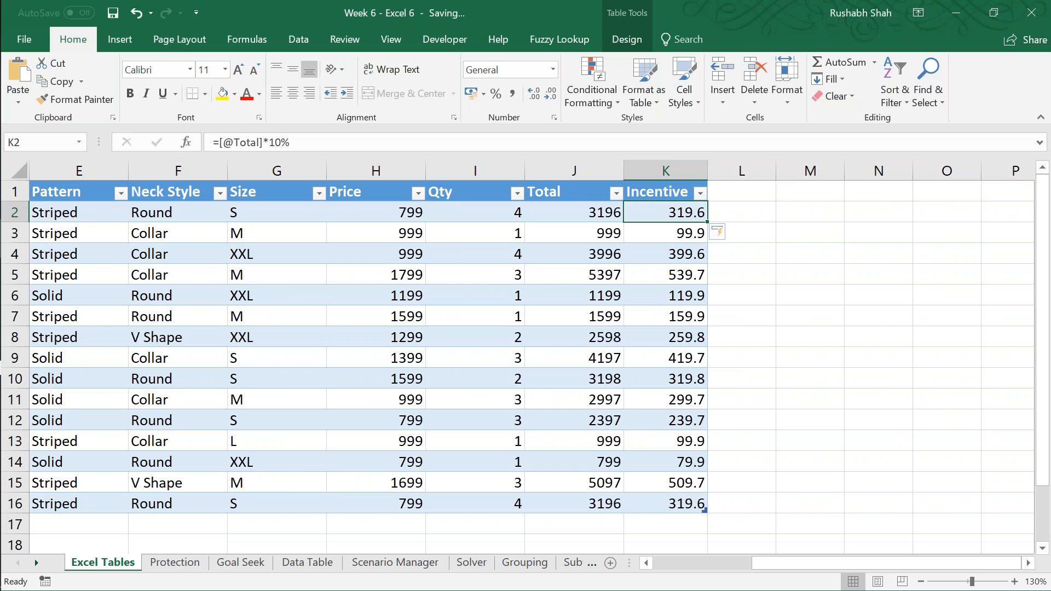
pyautogui.click(742, 213)
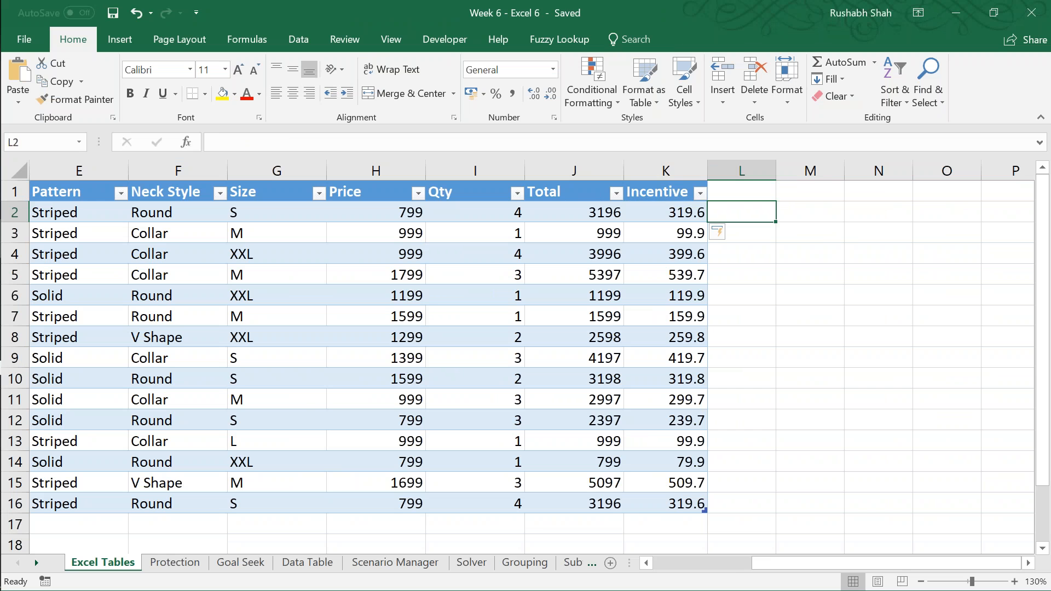
pyautogui.press('Right')
pyautogui.press('Right')
pyautogui.press('Right')
pyautogui.press('Right')
pyautogui.press('Right')
pyautogui.press('Right')
pyautogui.press('Right')
pyautogui.press('Left')
pyautogui.press('Left')
pyautogui.press('Left')
pyautogui.press('Left')
pyautogui.write('=SUM(')
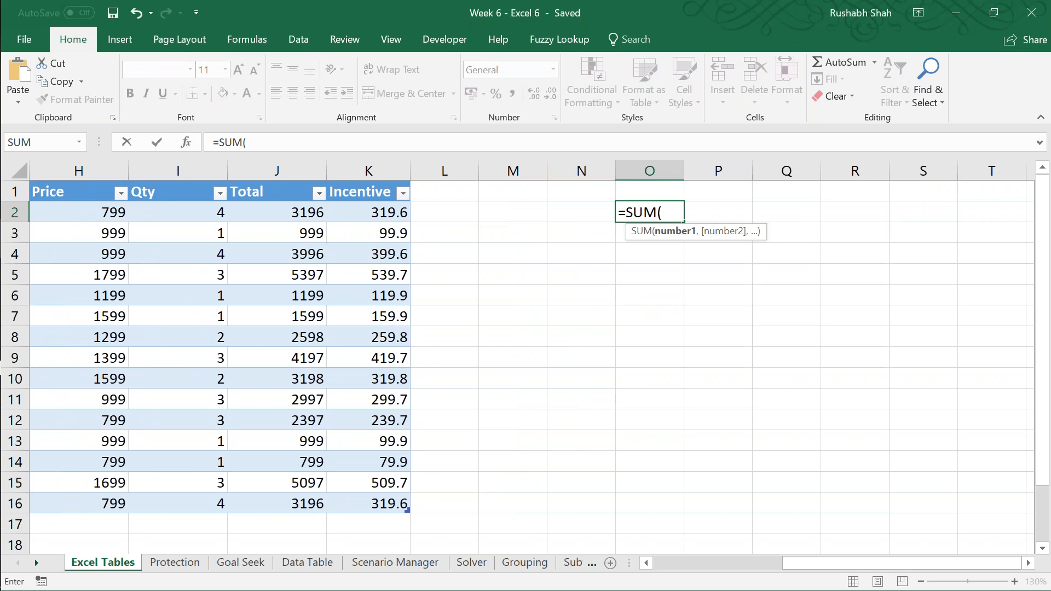
pyautogui.click(388, 212)
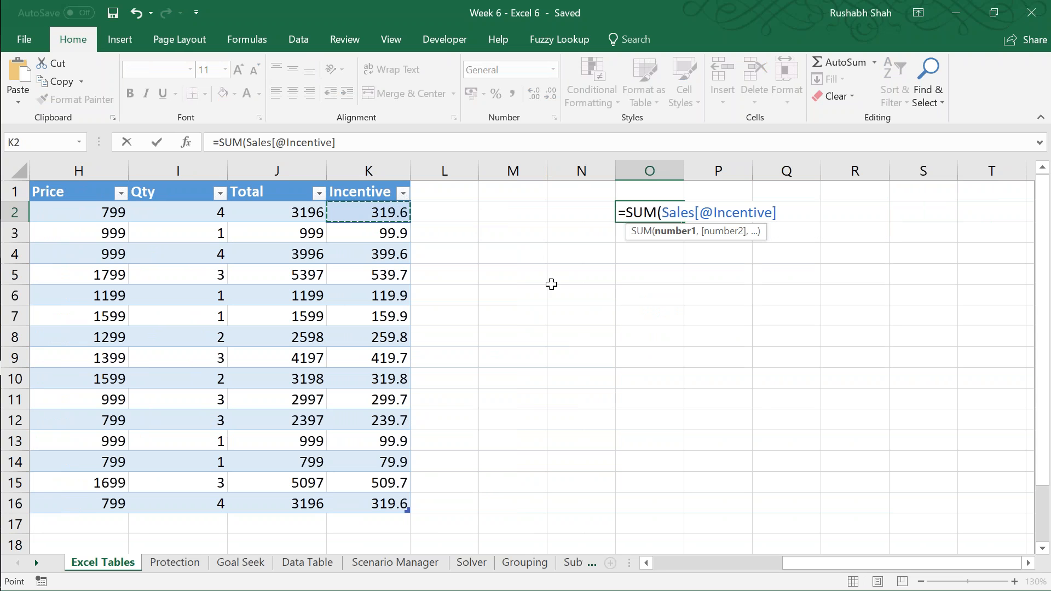
pyautogui.hotkey('ctrl', 'shift', 'Down')
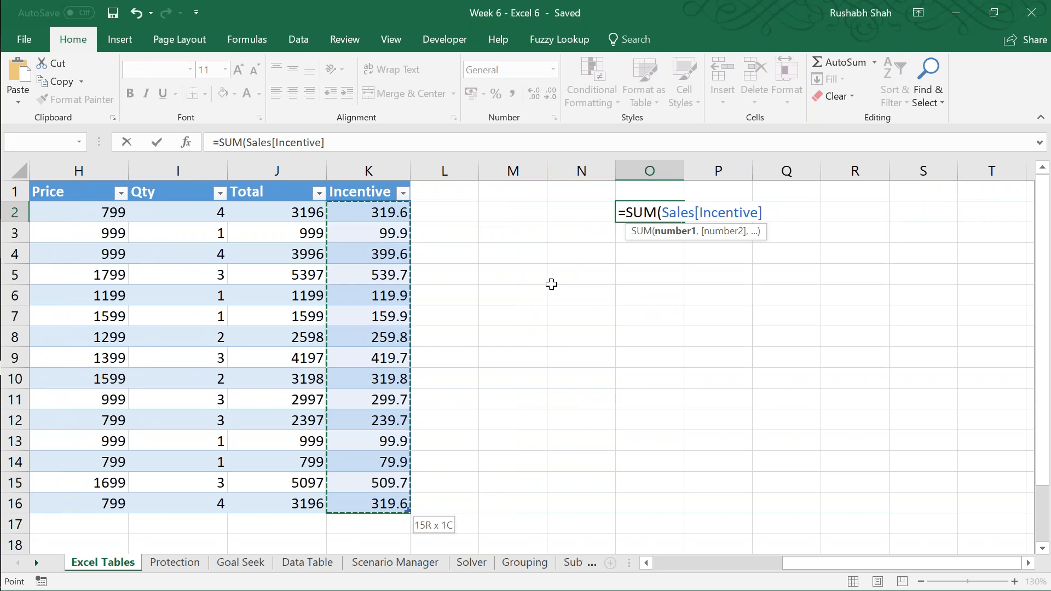
pyautogui.hotkey('ctrl', 'shift', 'Up')
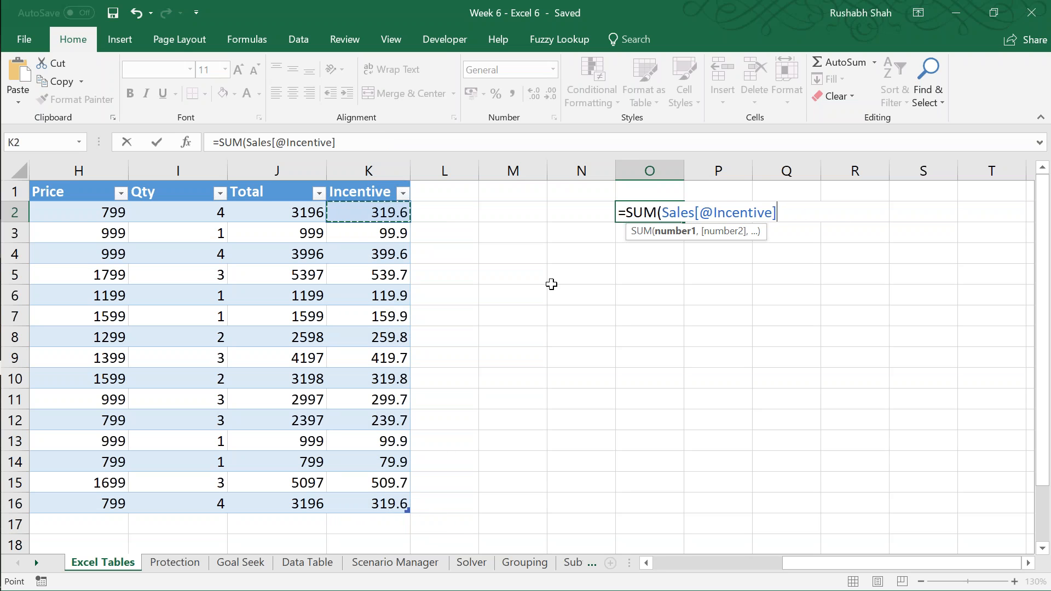
pyautogui.hotkey('ctrl', 'shift', 'Down')
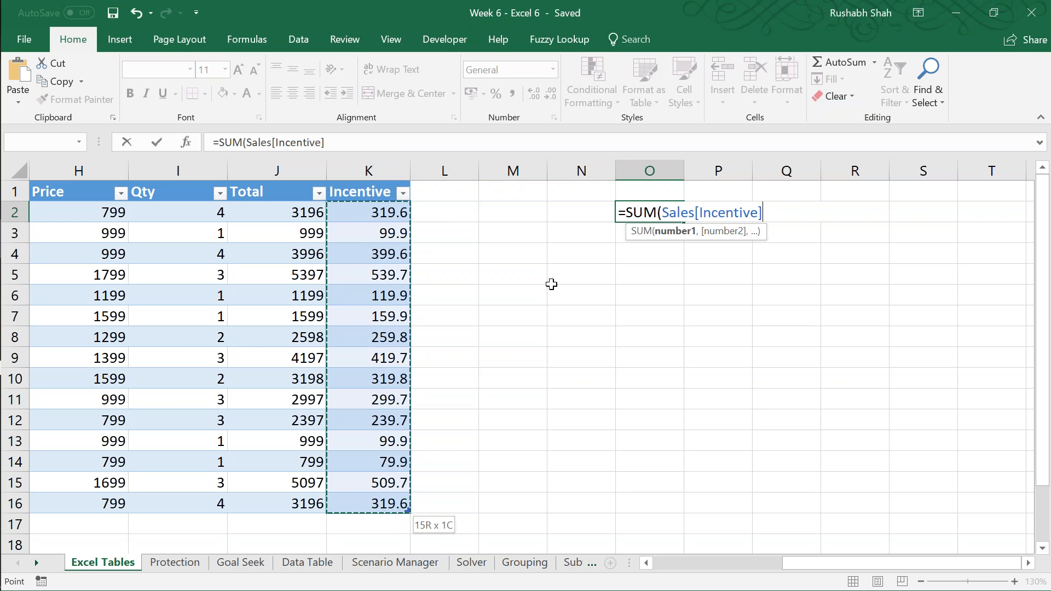
pyautogui.hotkey('ctrl', 'shift', 'Up')
pyautogui.hotkey('shift', 'Down')
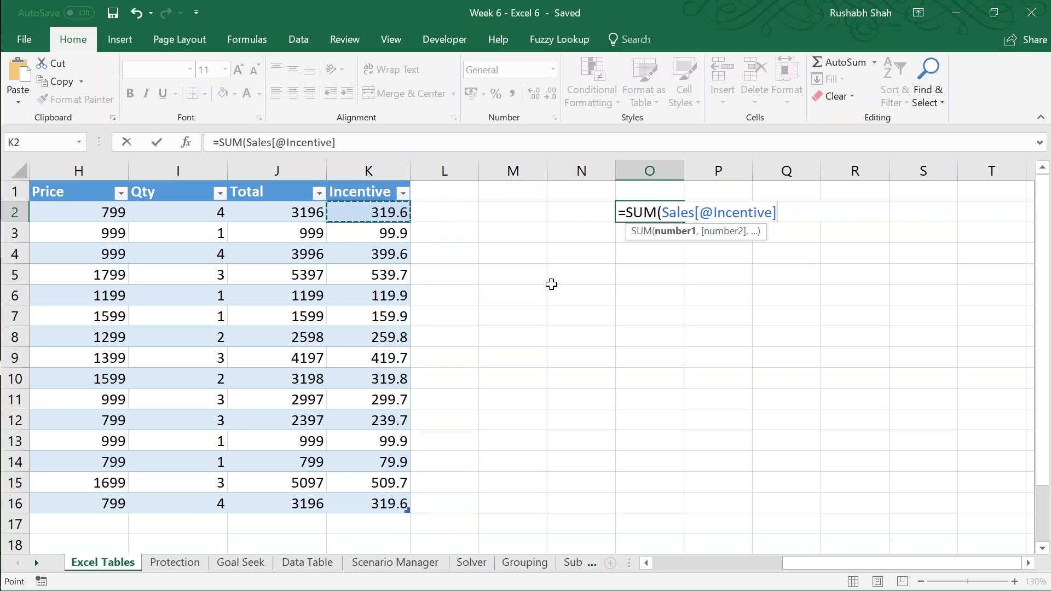
pyautogui.write(')')
pyautogui.press('Return')
pyautogui.press('Up')
pyautogui.press('F2')
pyautogui.press('Escape')
# Step: Enter =SUM(Sales[Incentive]) in O2 by referencing the whole Incentive column of the Sales table, and review the formula
pyautogui.write('=SUM(')
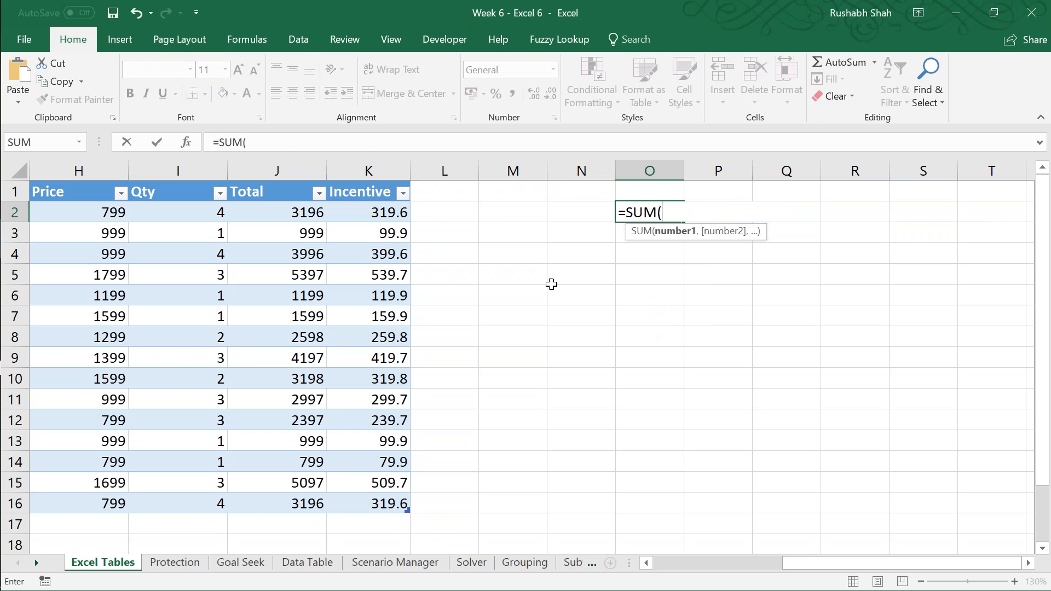
pyautogui.click(397, 211)
pyautogui.hotkey('ctrl', 'shift', 'Down')
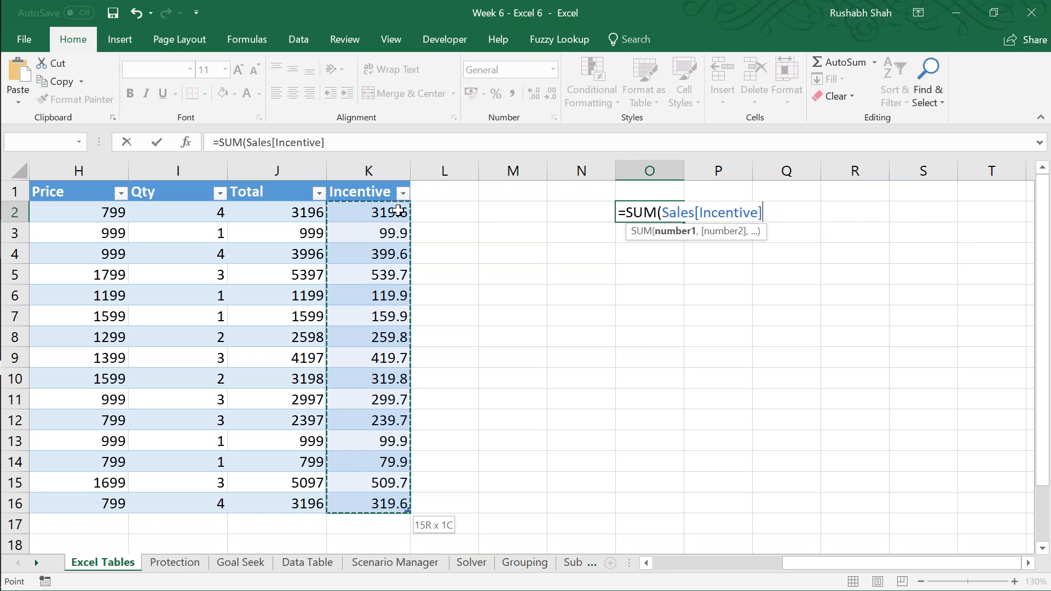
pyautogui.write(')')
pyautogui.press('Return')
pyautogui.press('Up')
pyautogui.press('F2')
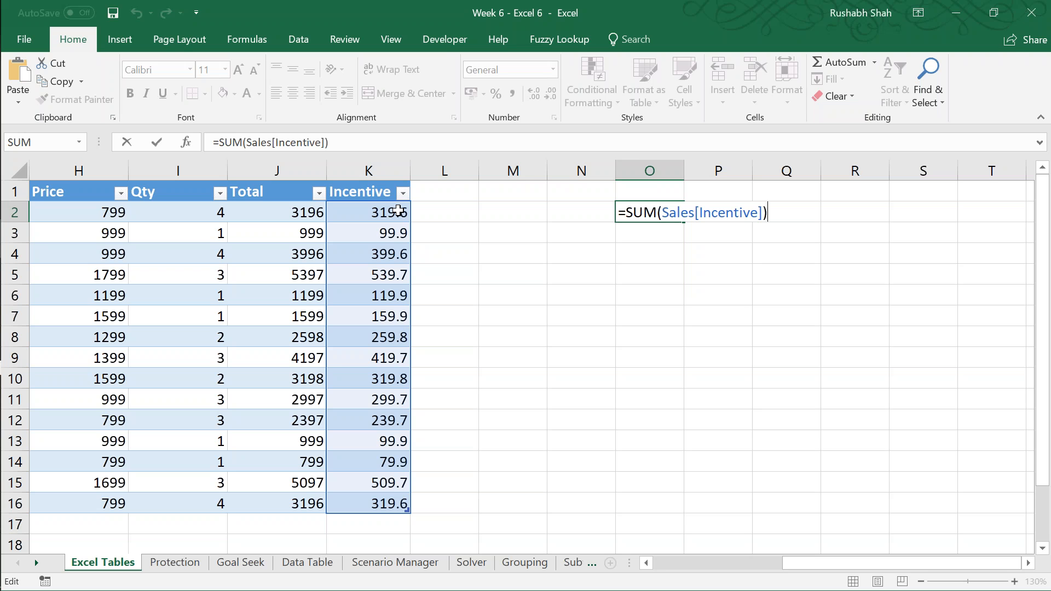
pyautogui.press('Return')
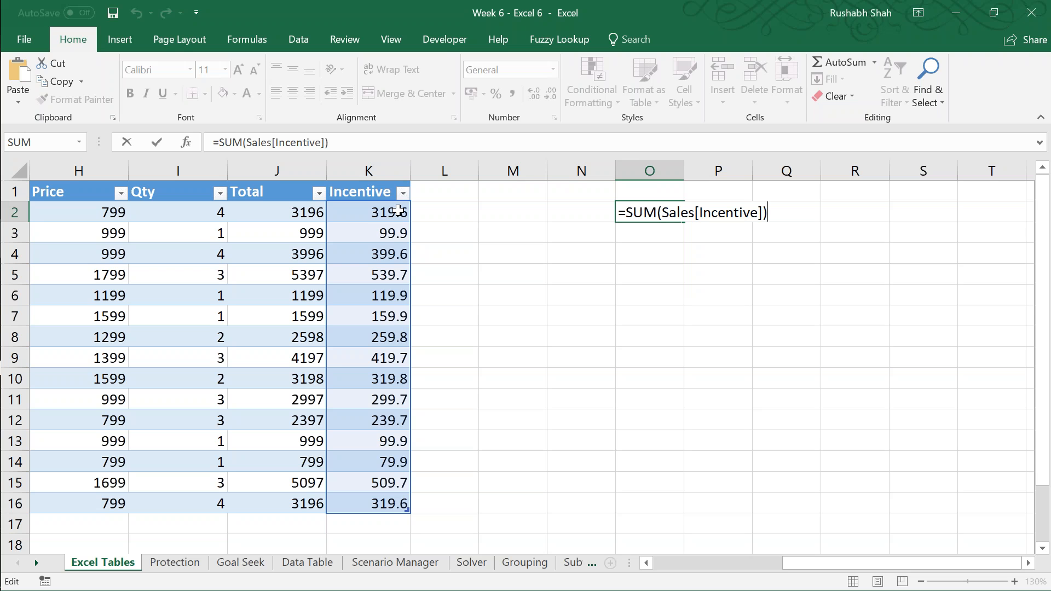
# Step: Go to K16, the last Incentive cell of the Sales table
pyautogui.click(581, 253)
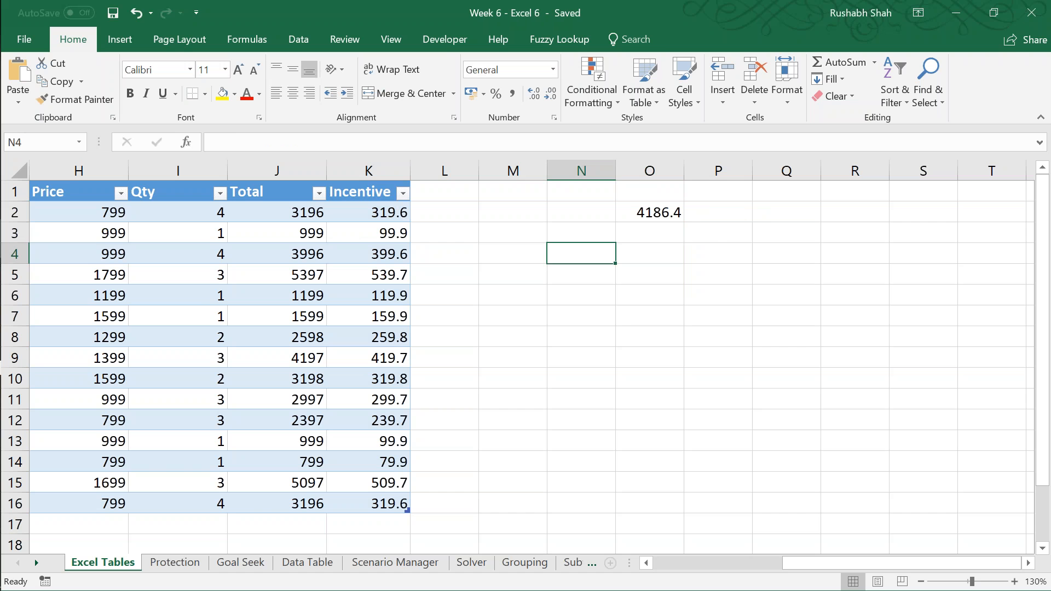
pyautogui.press('Left')
pyautogui.press('Left')
pyautogui.press('Down')
pyautogui.press('Left')
pyautogui.press('Down')
pyautogui.press('Down')
pyautogui.press('Left')
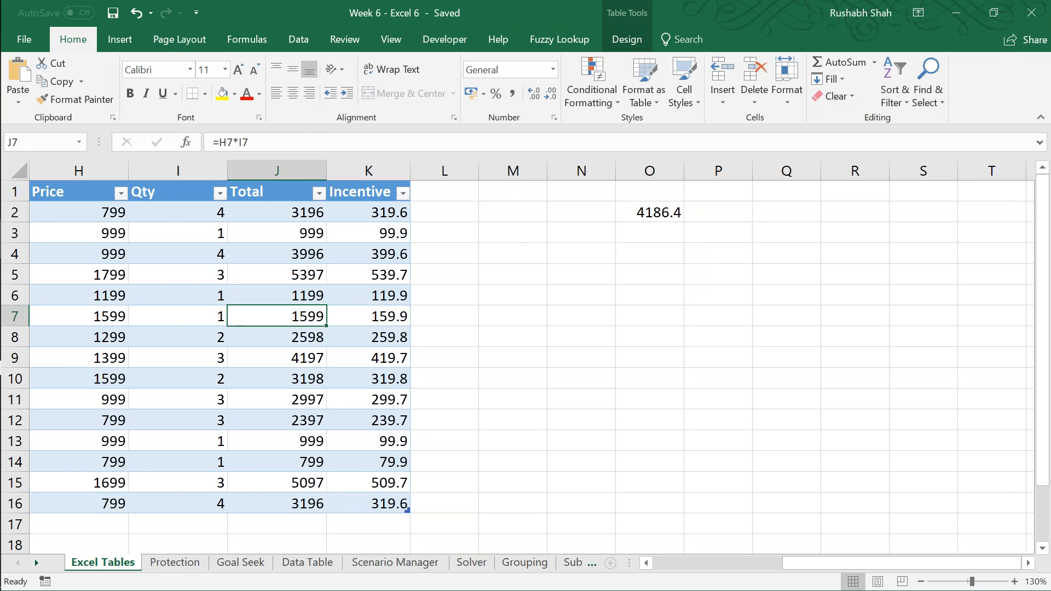
pyautogui.hotkey('ctrl', 'Left')
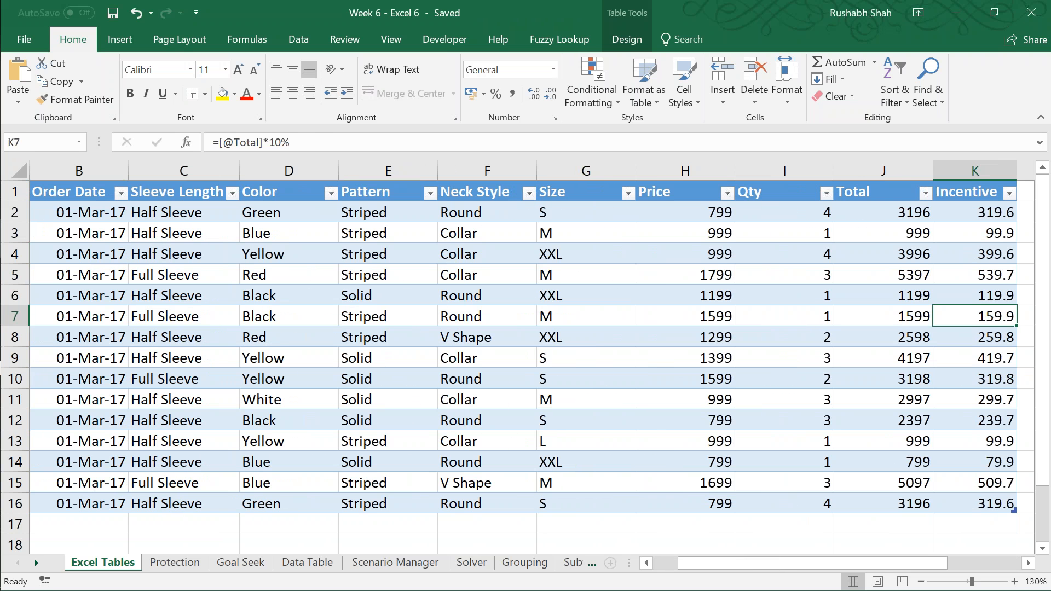
pyautogui.press('Down')
pyautogui.press('Down')
pyautogui.press('Down')
pyautogui.press('Down')
pyautogui.press('Down')
pyautogui.press('Down')
pyautogui.press('Down')
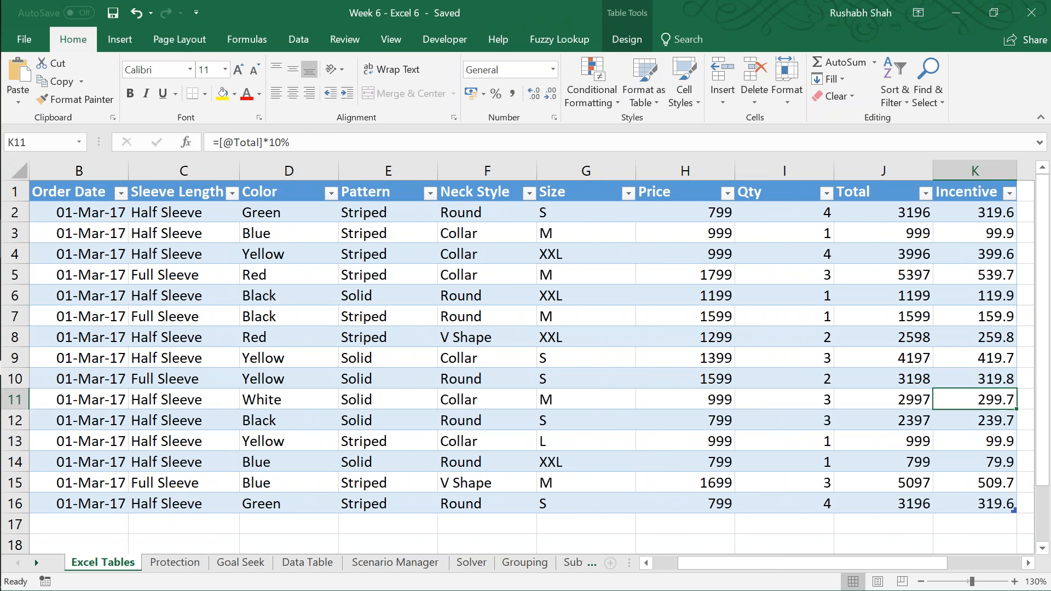
pyautogui.press('Down')
pyautogui.press('Down')
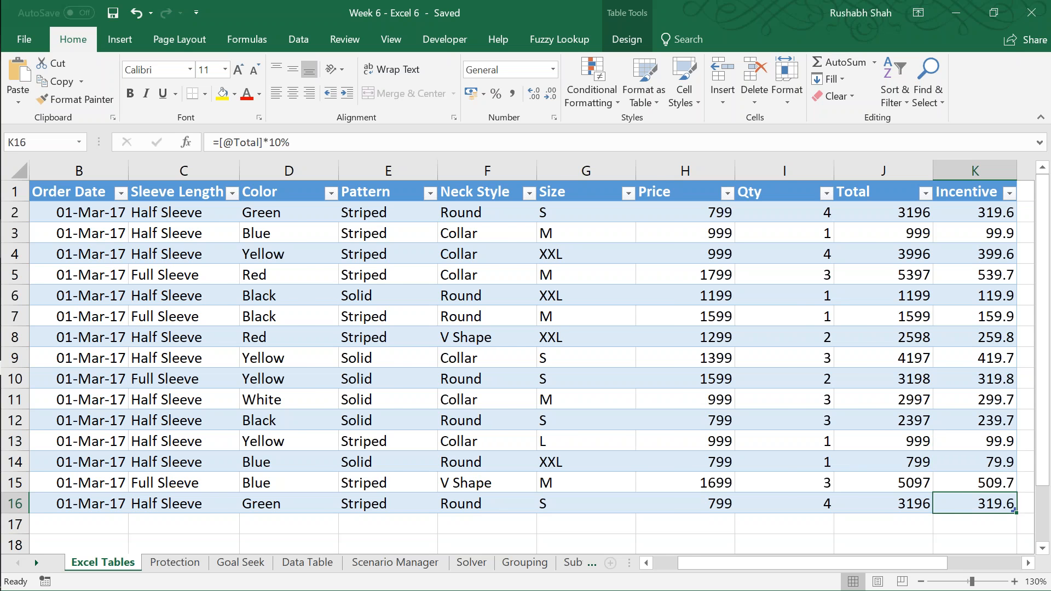
pyautogui.press('Right')
pyautogui.press('Right')
pyautogui.press('Right')
pyautogui.press('Down')
pyautogui.press('Down')
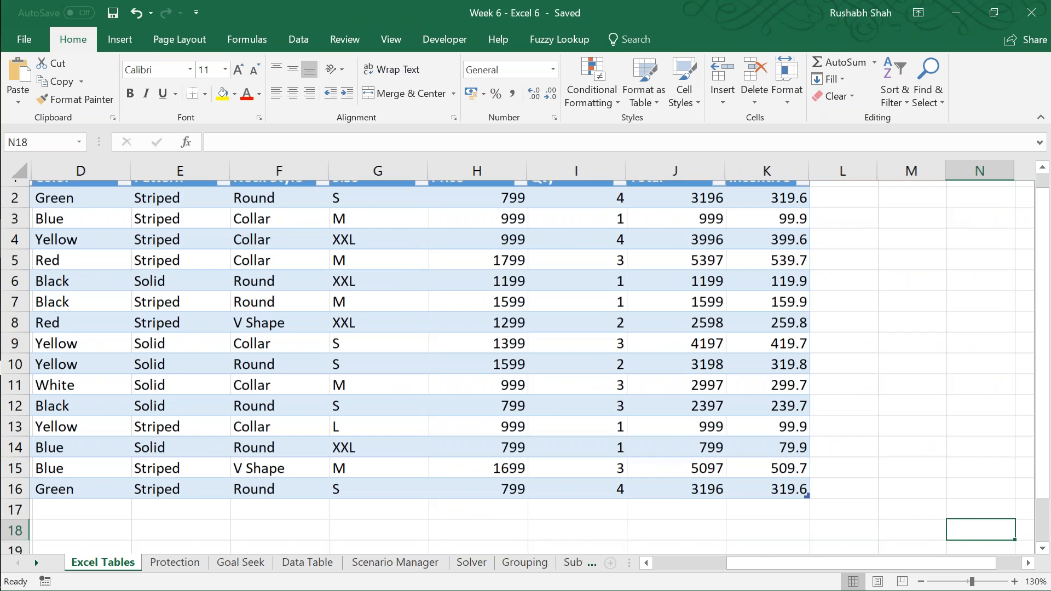
pyautogui.press('Right')
pyautogui.press('Right')
pyautogui.press('Right')
pyautogui.press('Down')
pyautogui.press('Down')
pyautogui.press('Down')
pyautogui.press('Left')
pyautogui.press('Up')
pyautogui.press('Up')
pyautogui.press('Up')
pyautogui.press('Up')
pyautogui.press('Up')
pyautogui.press('Left')
pyautogui.press('Left')
pyautogui.press('Left')
pyautogui.press('Left')
pyautogui.press('Left')
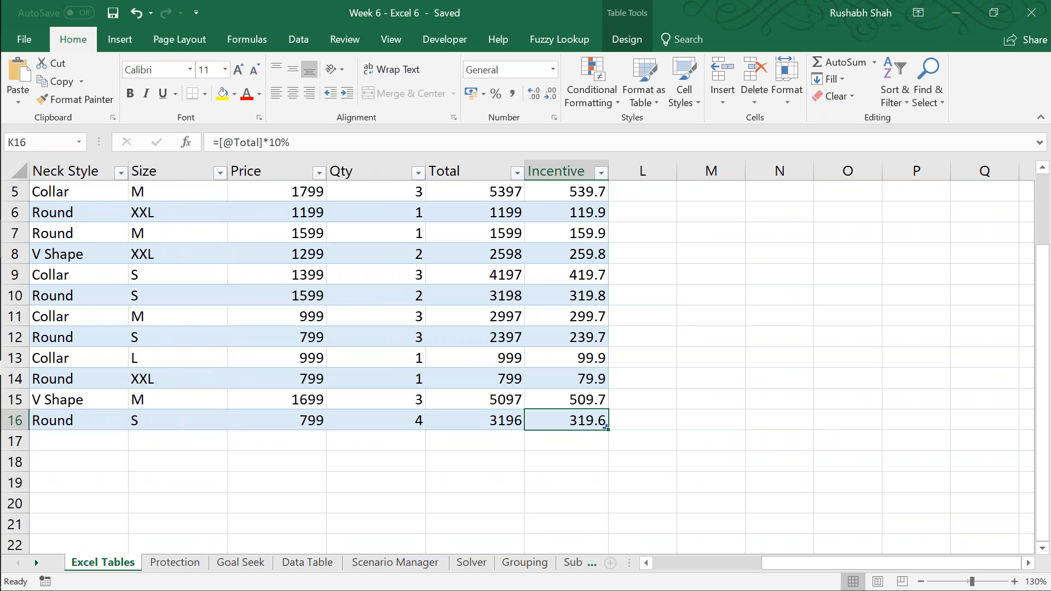
pyautogui.press('Left')
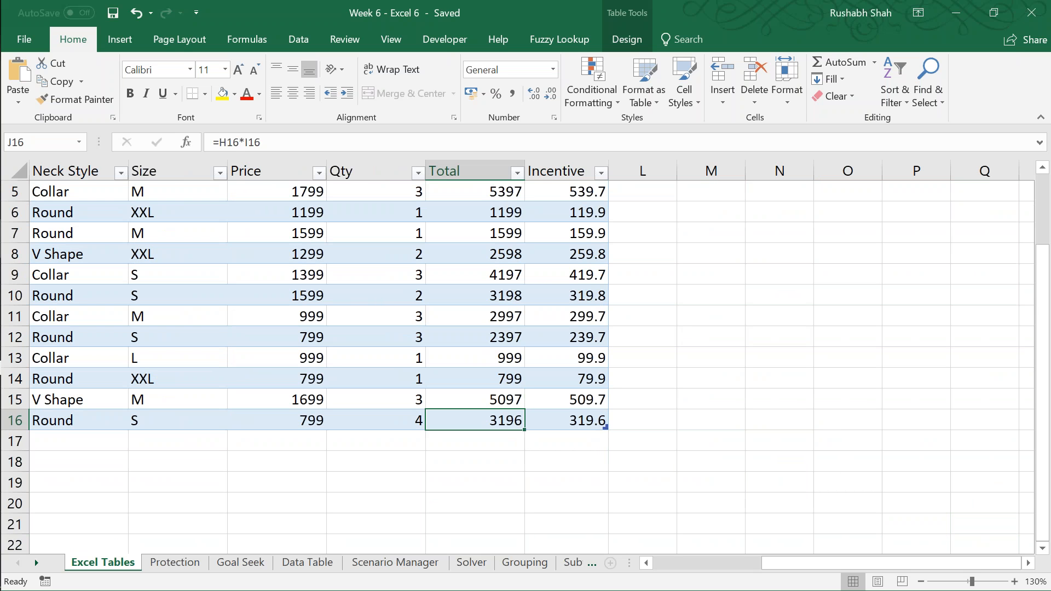
pyautogui.press('Left')
pyautogui.press('Left')
pyautogui.press('Left')
pyautogui.hotkey('ctrl', 'Left')
pyautogui.press('Right')
pyautogui.hotkey('ctrl', 'Right')
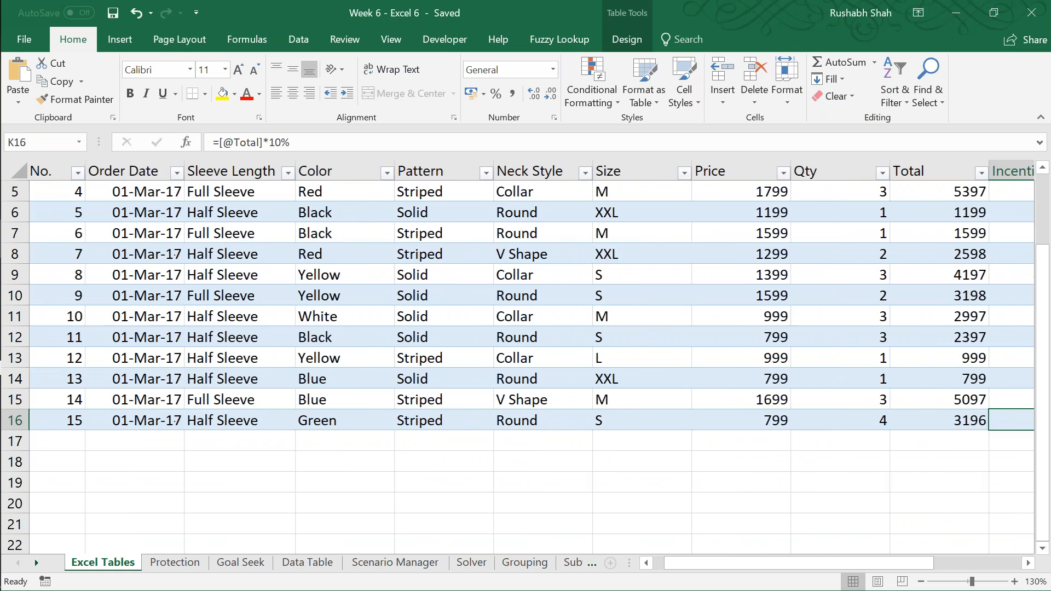
pyautogui.press('Right')
pyautogui.press('Right')
pyautogui.press('Right')
pyautogui.press('Right')
pyautogui.press('Right')
pyautogui.press('Left')
pyautogui.press('Left')
pyautogui.press('Left')
pyautogui.press('Left')
pyautogui.press('Left')
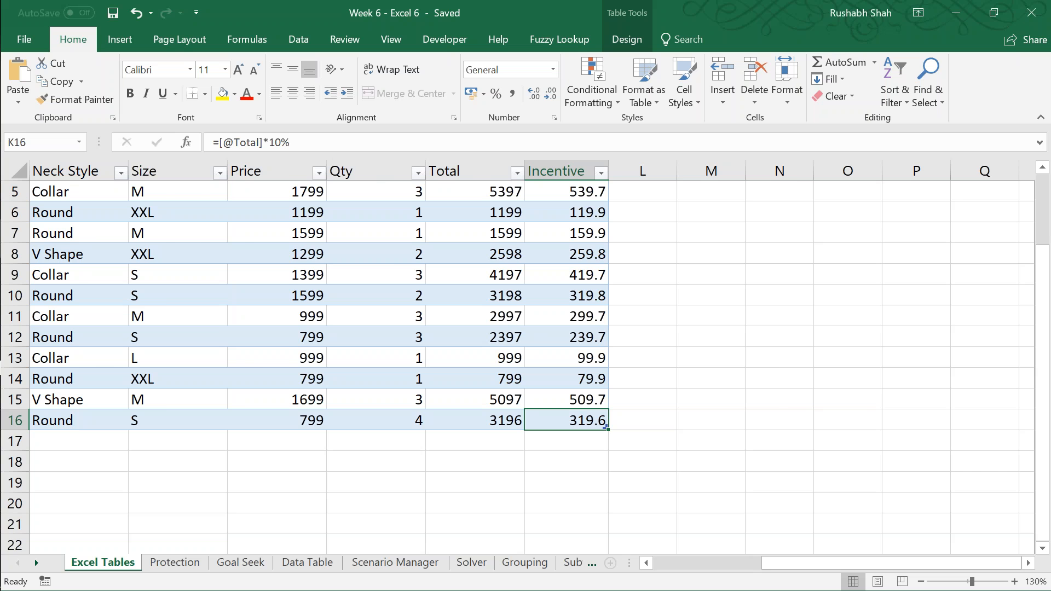
# Step: Add a new row at the end of the Sales table, entering the next order number and the order date 26-05-2018
pyautogui.press('Tab')
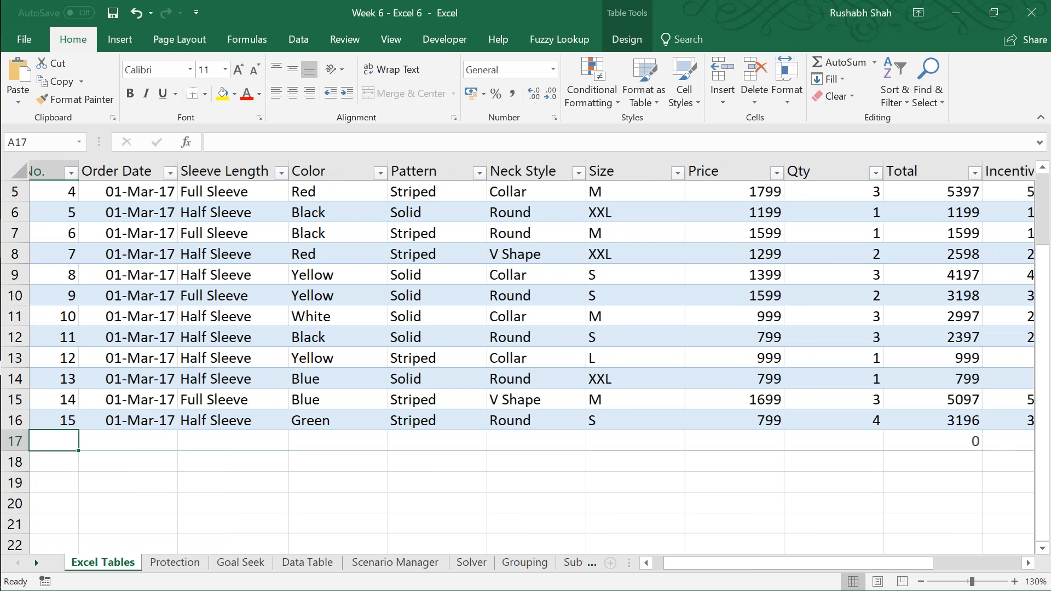
pyautogui.press('F2')
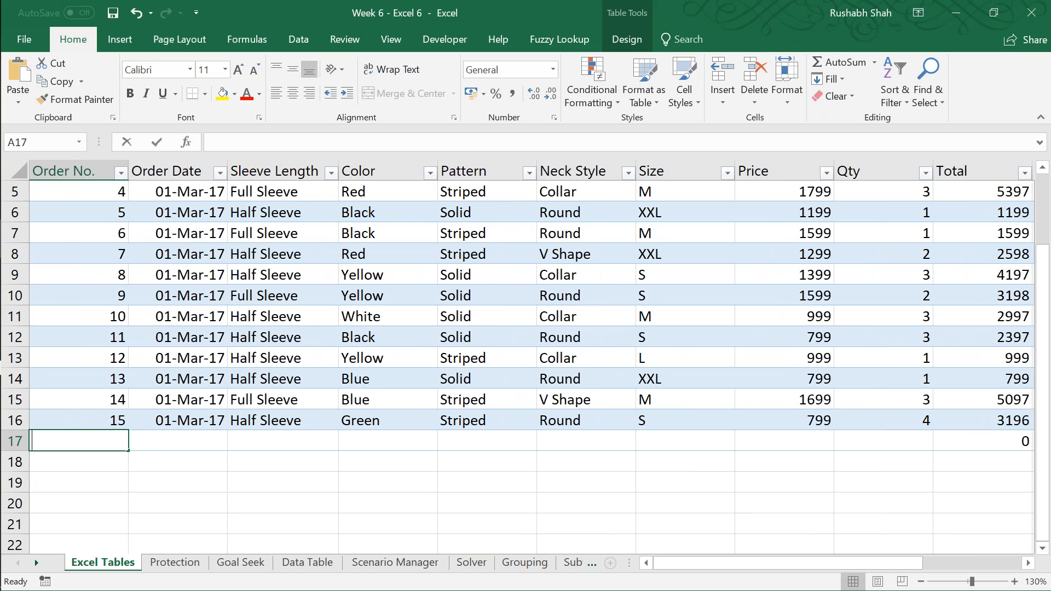
pyautogui.write('16')
pyautogui.press('Tab')
pyautogui.write('26-05-2018')
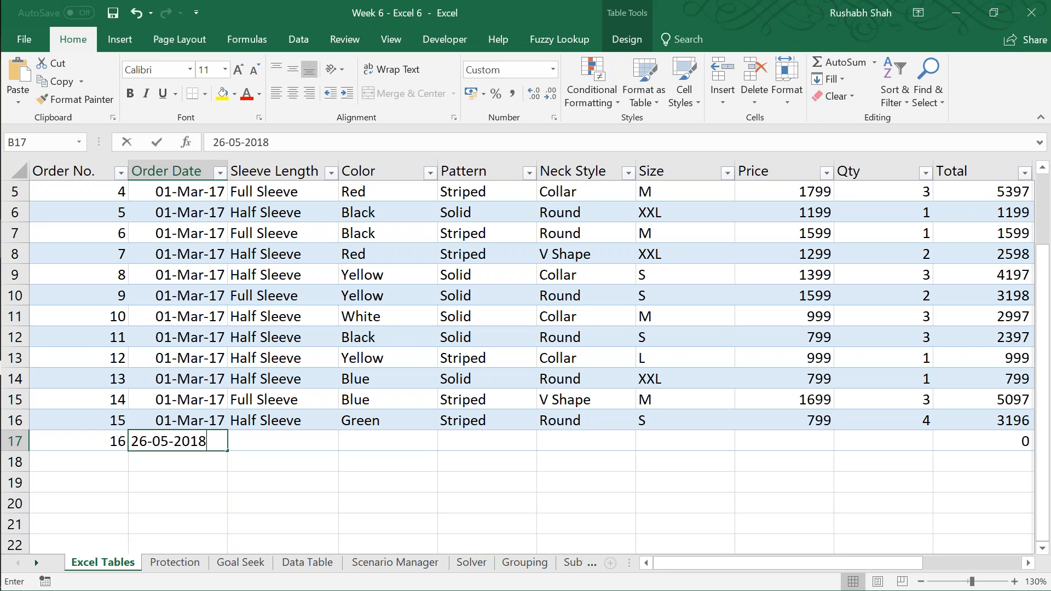
pyautogui.press('Tab')
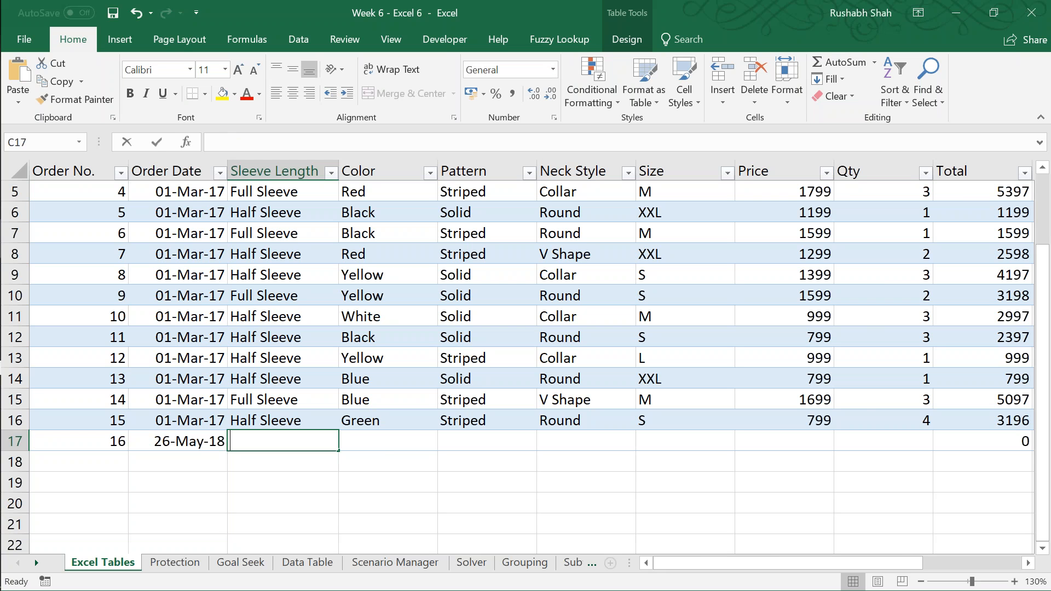
# Step: Describe the new row's shirt as Half Sleeve, Blue, Striped, with a Round neck style and size XL
pyautogui.write('Half Sleeve')
pyautogui.press('Tab')
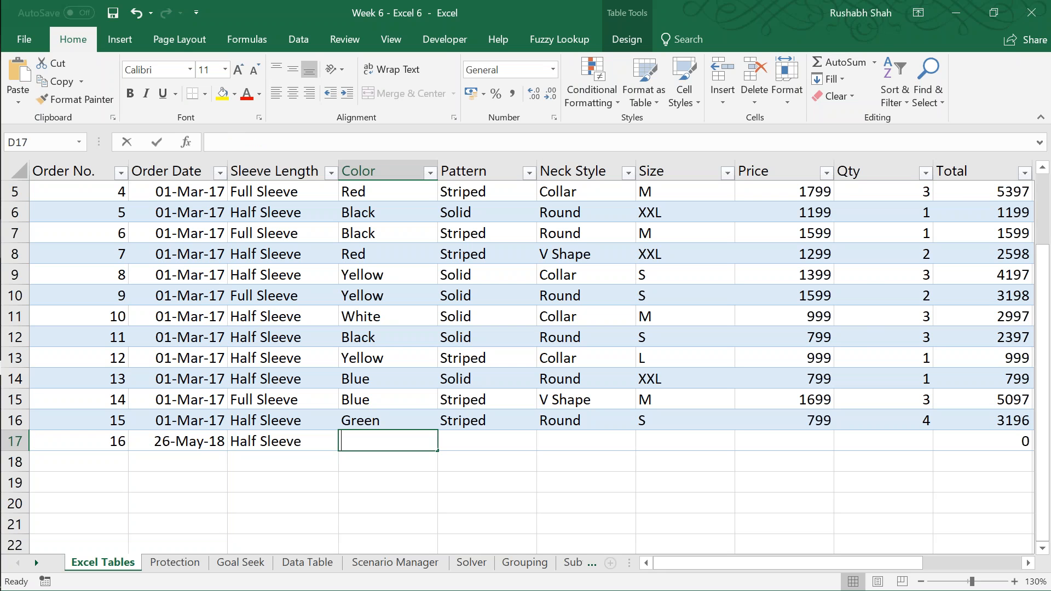
pyautogui.write('Blue')
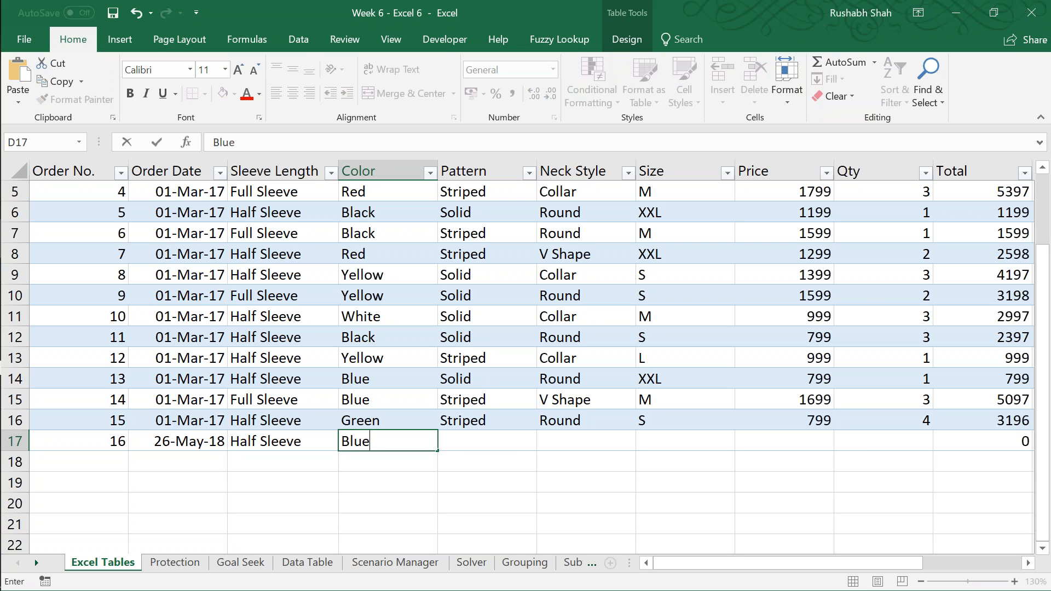
pyautogui.press('Tab')
pyautogui.write('Striped')
pyautogui.press('Tab')
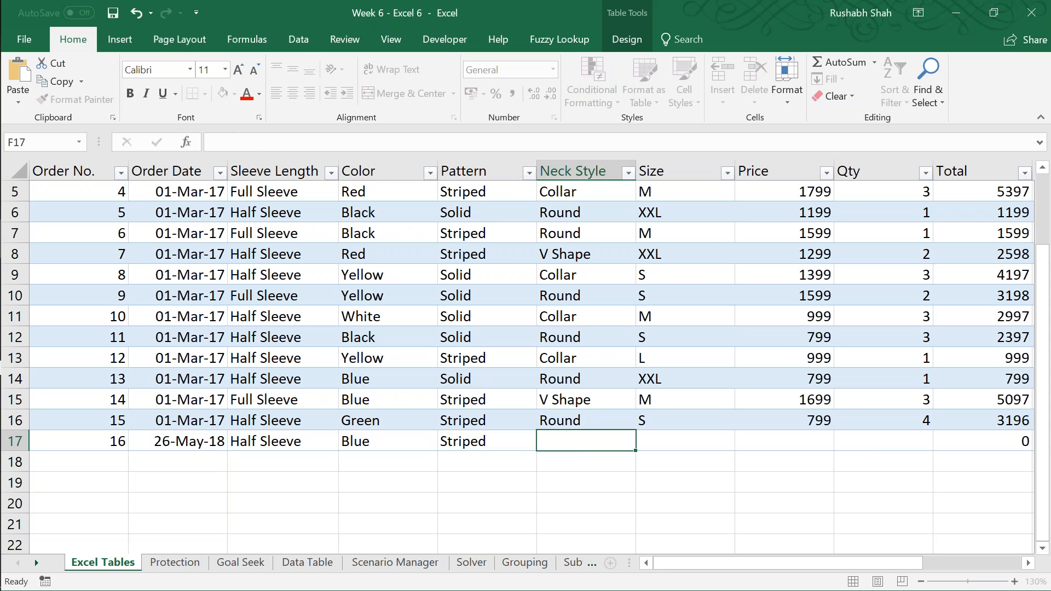
pyautogui.write('Round')
pyautogui.press('Tab')
pyautogui.write('XL')
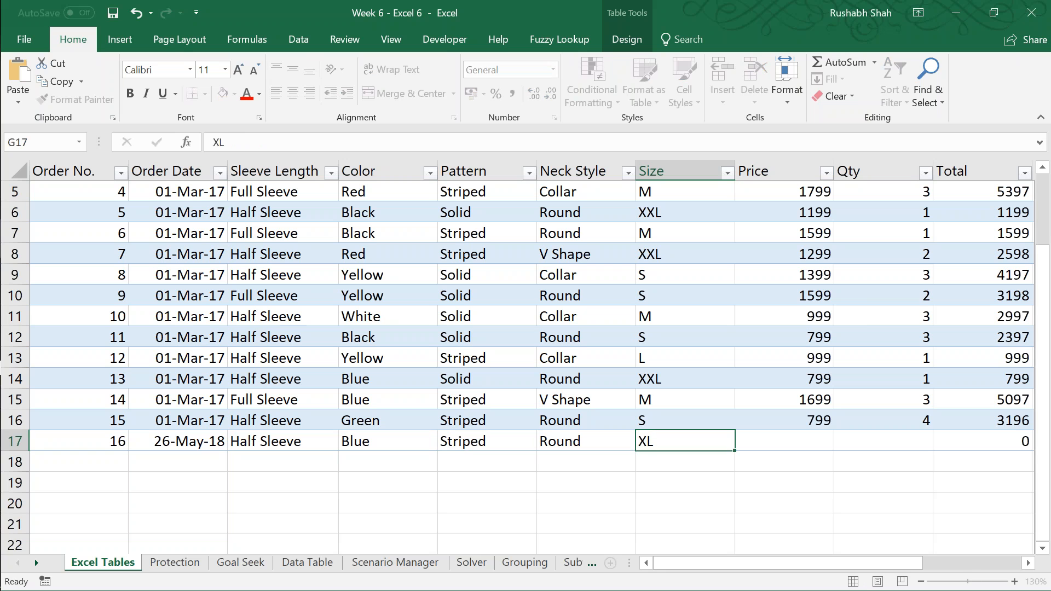
# Step: Set the new row's price to 999 and its quantity to 5
pyautogui.press('Tab')
pyautogui.write('999')
pyautogui.press('Tab')
pyautogui.write('5')
pyautogui.press('Tab')
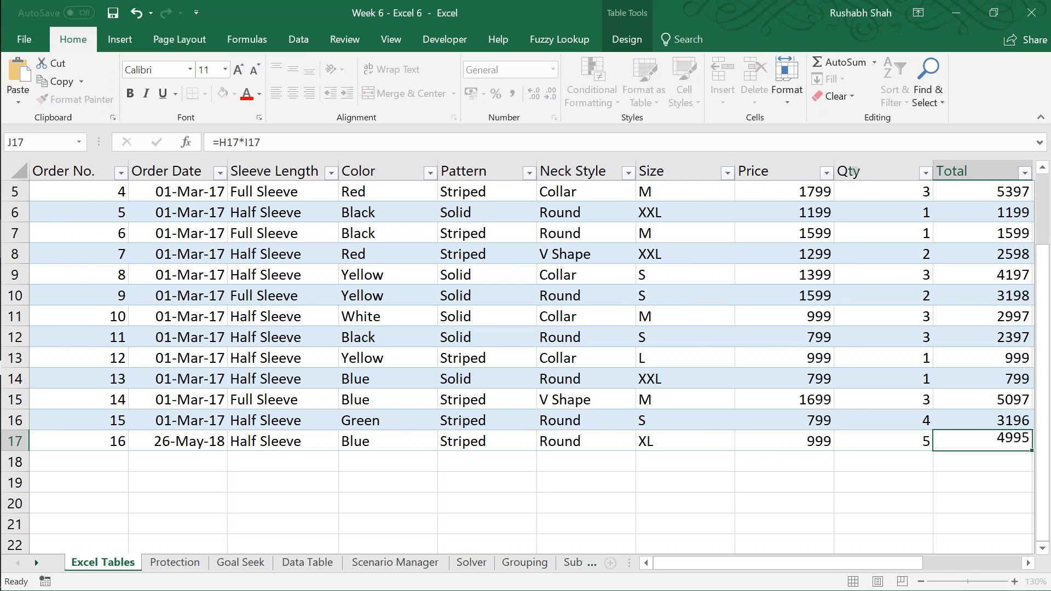
# Step: Examine the formula in the new row's Incentive cell, K17, leaving it as it is
pyautogui.press('Tab')
pyautogui.press('Right')
pyautogui.press('Right')
pyautogui.press('Right')
pyautogui.press('Right')
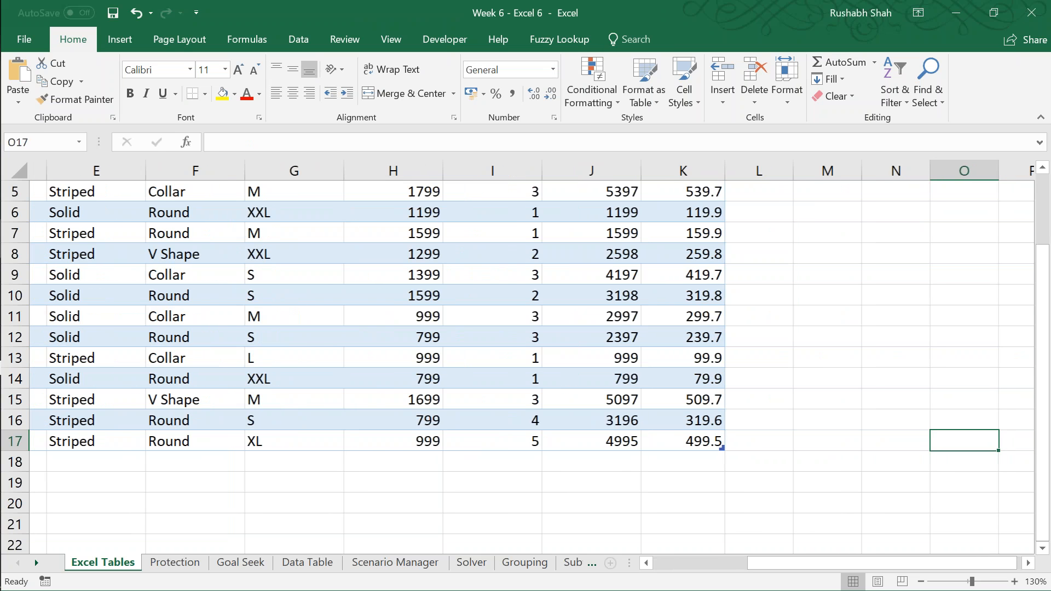
pyautogui.press('Left')
pyautogui.press('Left')
pyautogui.press('Left')
pyautogui.press('Left')
pyautogui.press('F2')
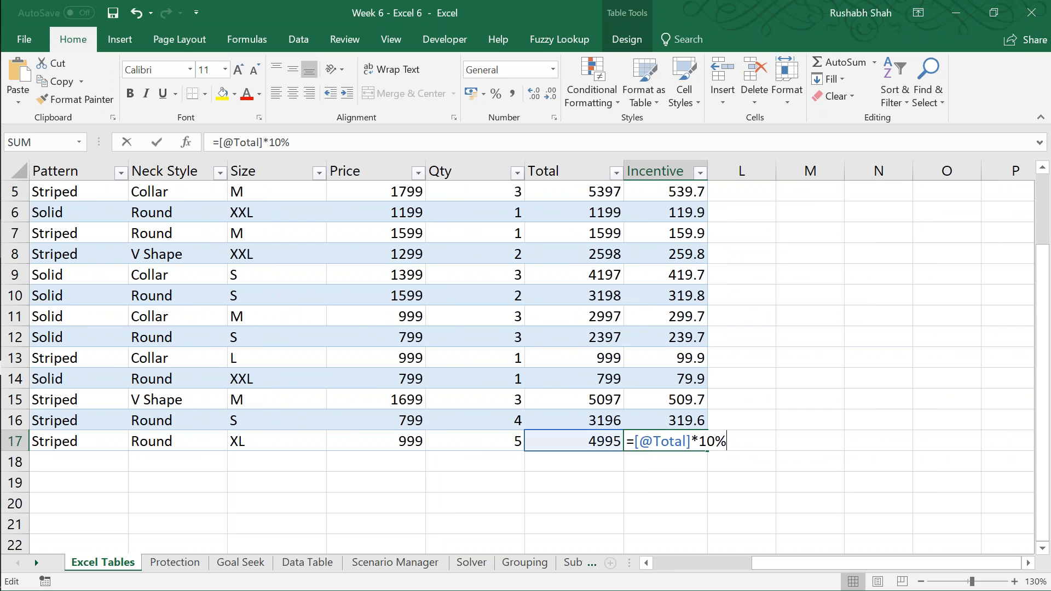
pyautogui.press('Escape')
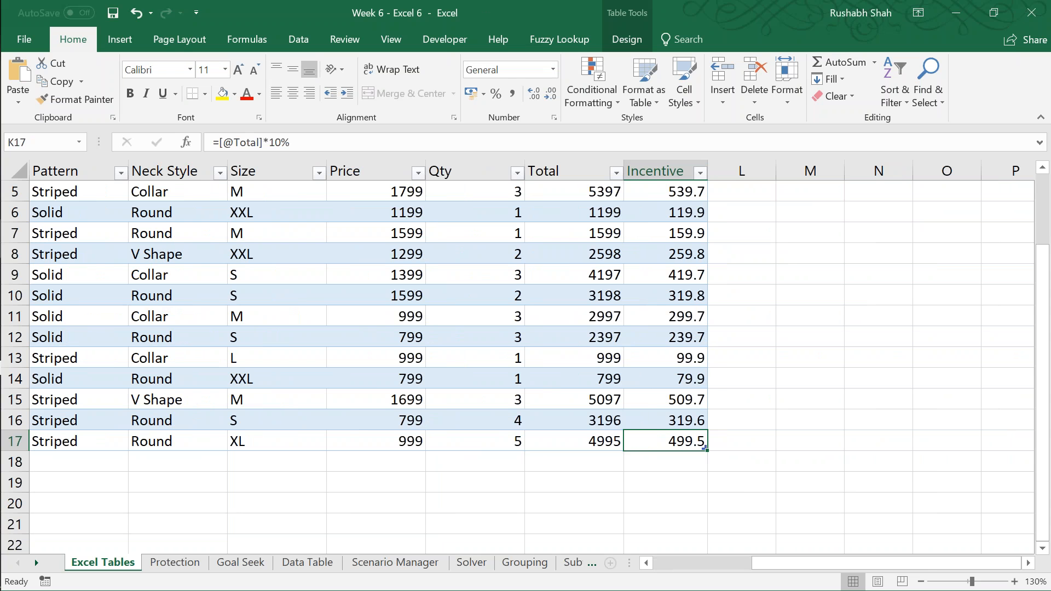
pyautogui.press('F2')
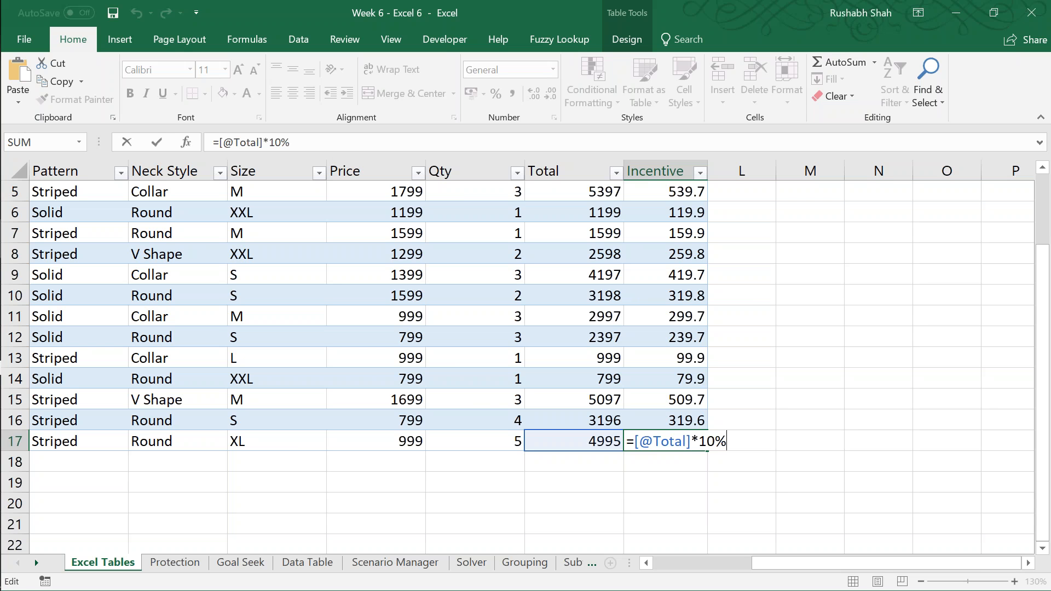
pyautogui.press('Return')
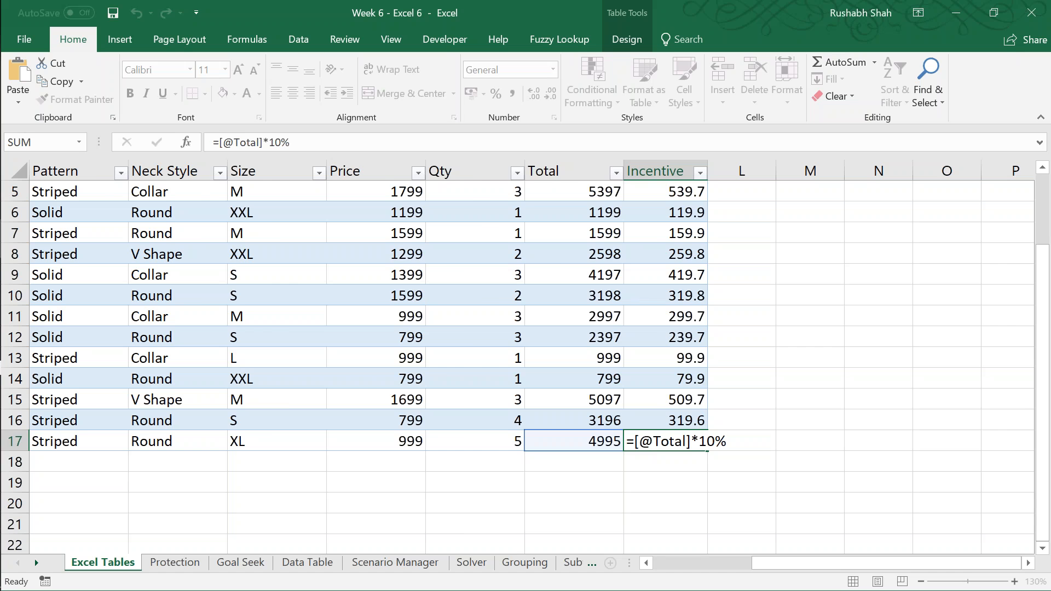
# Step: Save the workbook and restyle the Sales table with the blue medium table style that has grey banded rows
pyautogui.press('Home')
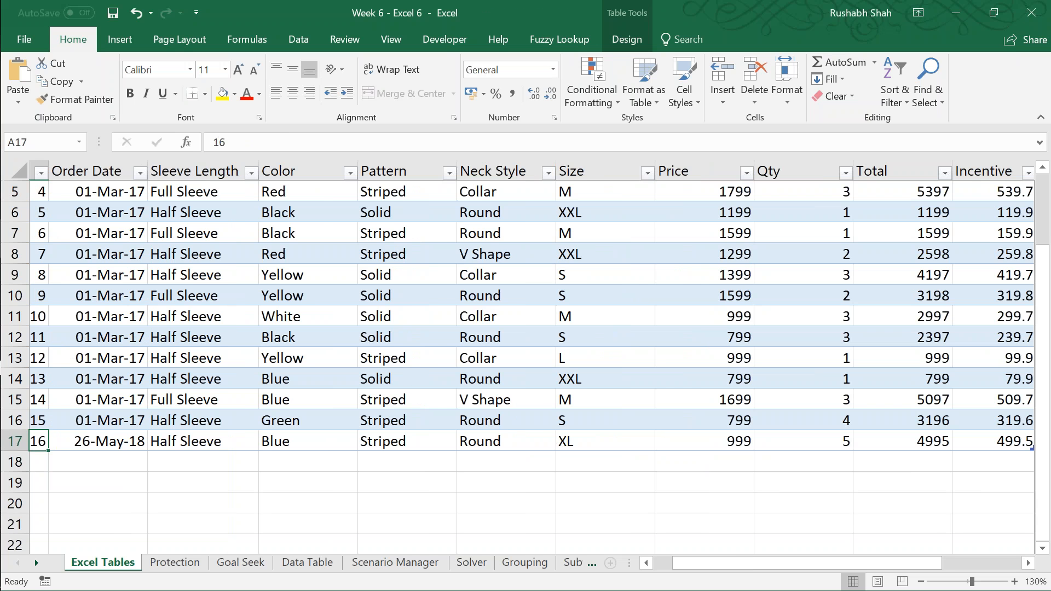
pyautogui.hotkey('ctrl', 'Home')
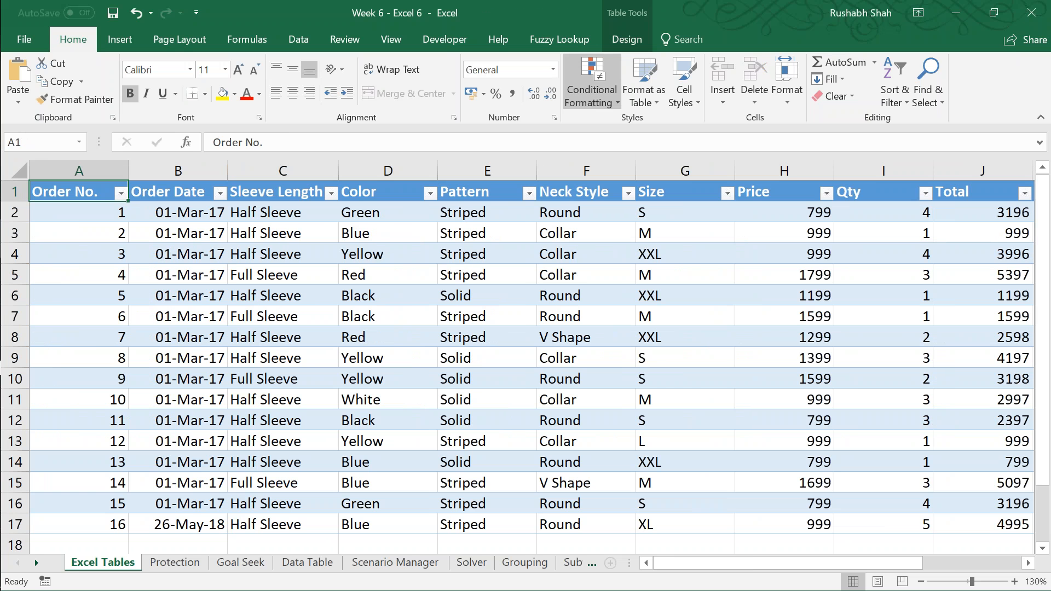
pyautogui.click(619, 41)
pyautogui.hotkey('ctrl', 's')
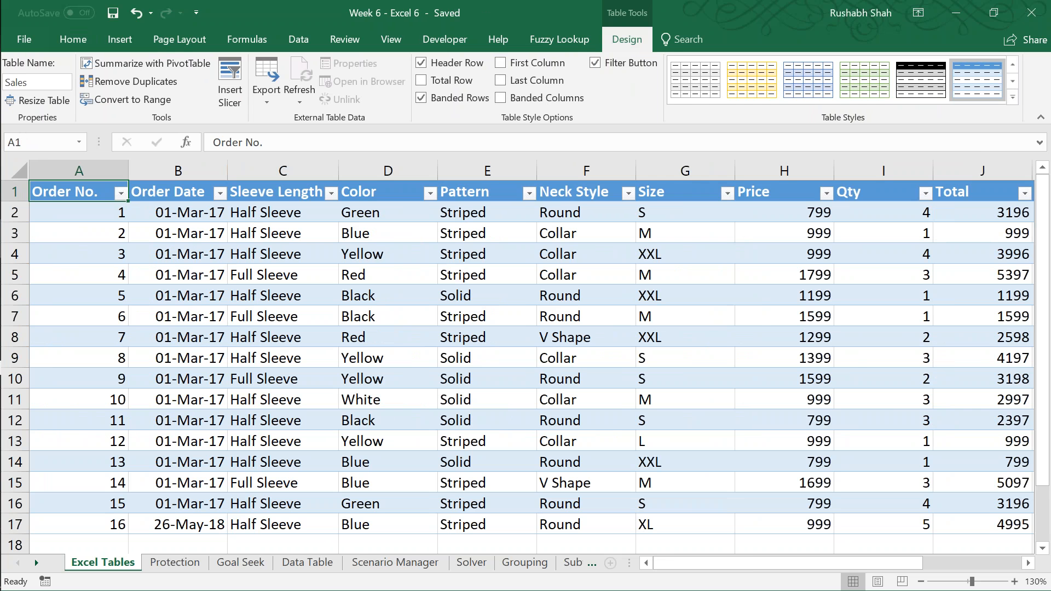
pyautogui.click(1012, 97)
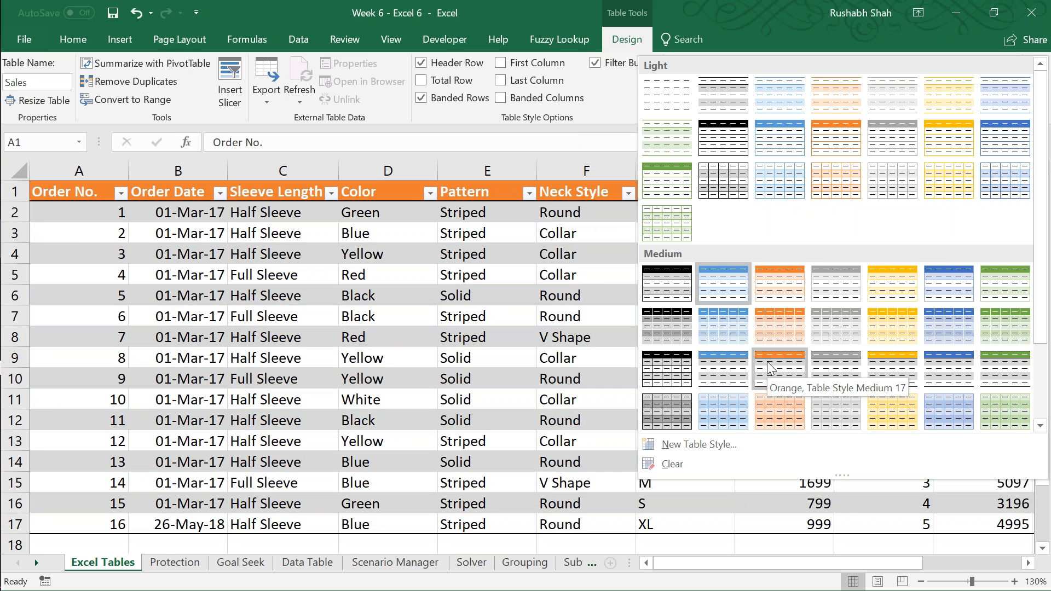
pyautogui.click(741, 365)
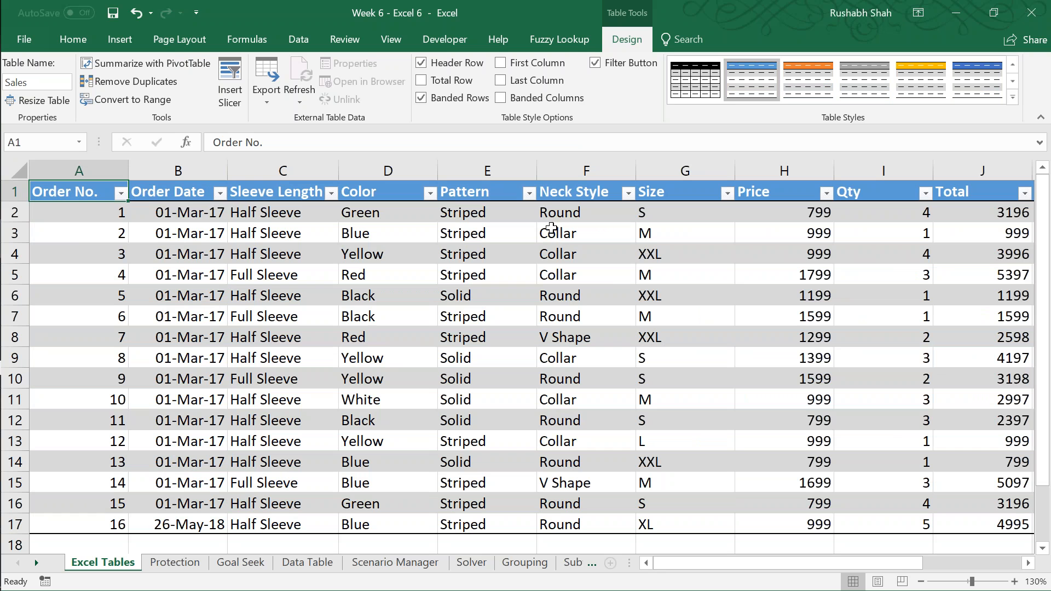
# Step: Try the special formatting for the table's first column and its last column, switching each one off again
pyautogui.click(521, 67)
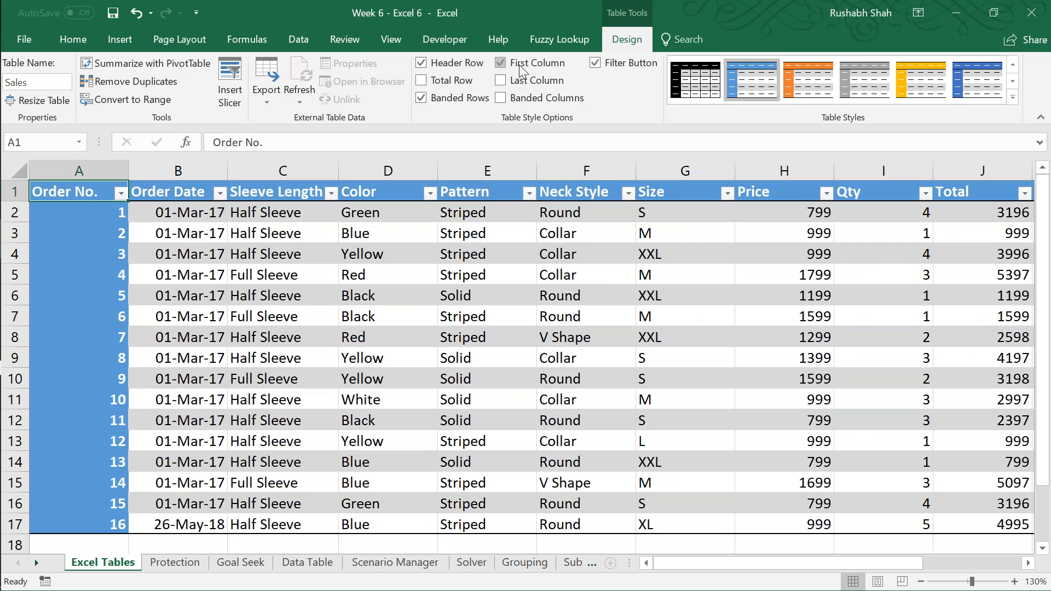
pyautogui.click(521, 67)
pyautogui.click(520, 83)
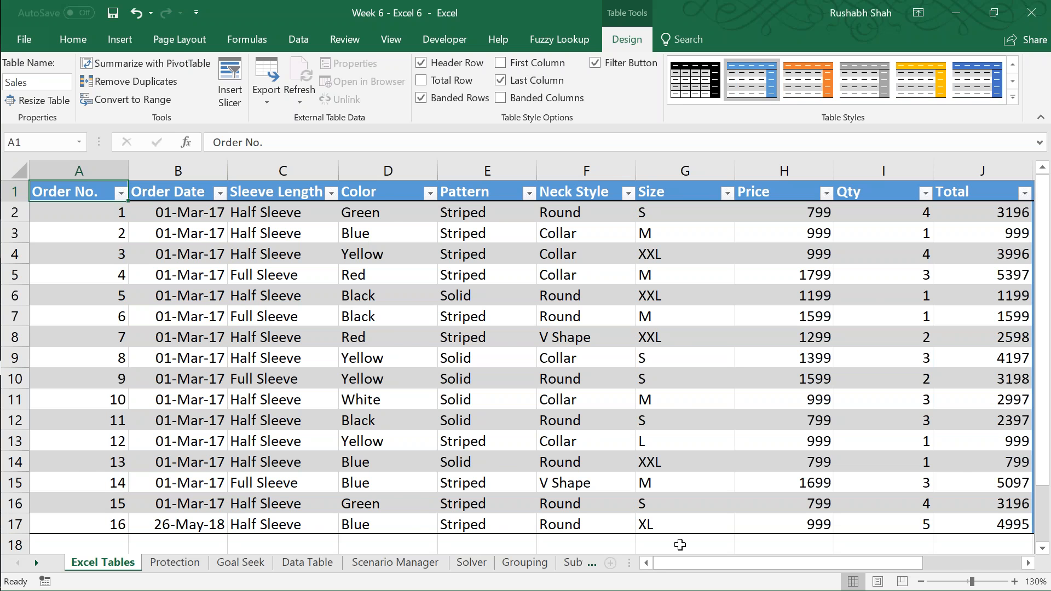
pyautogui.moveTo(681, 563)
pyautogui.mouseDown()
pyautogui.moveTo(730, 561)
pyautogui.moveTo(682, 563)
pyautogui.mouseUp()
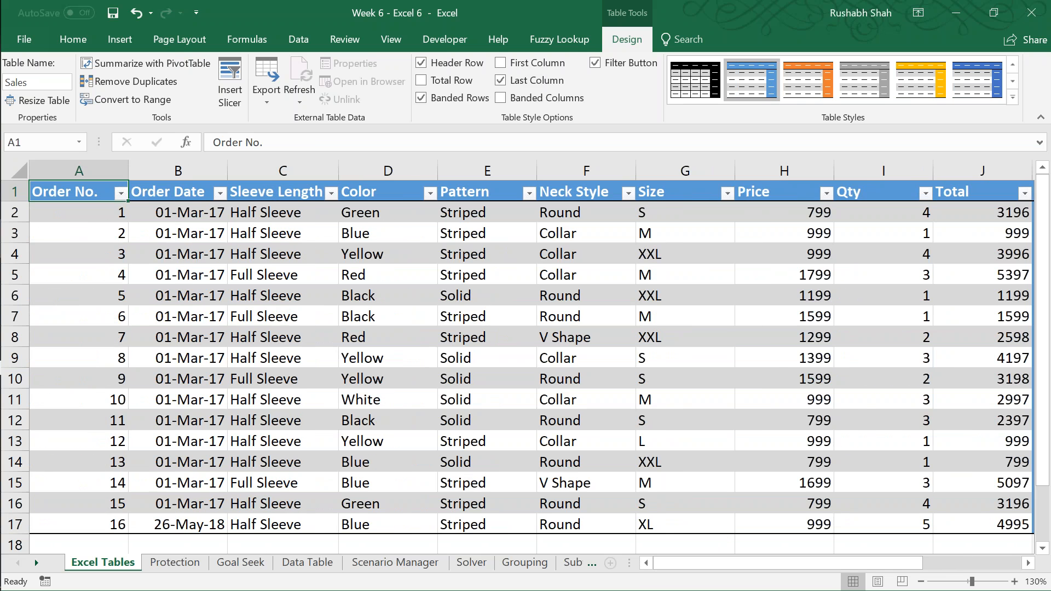
pyautogui.click(536, 81)
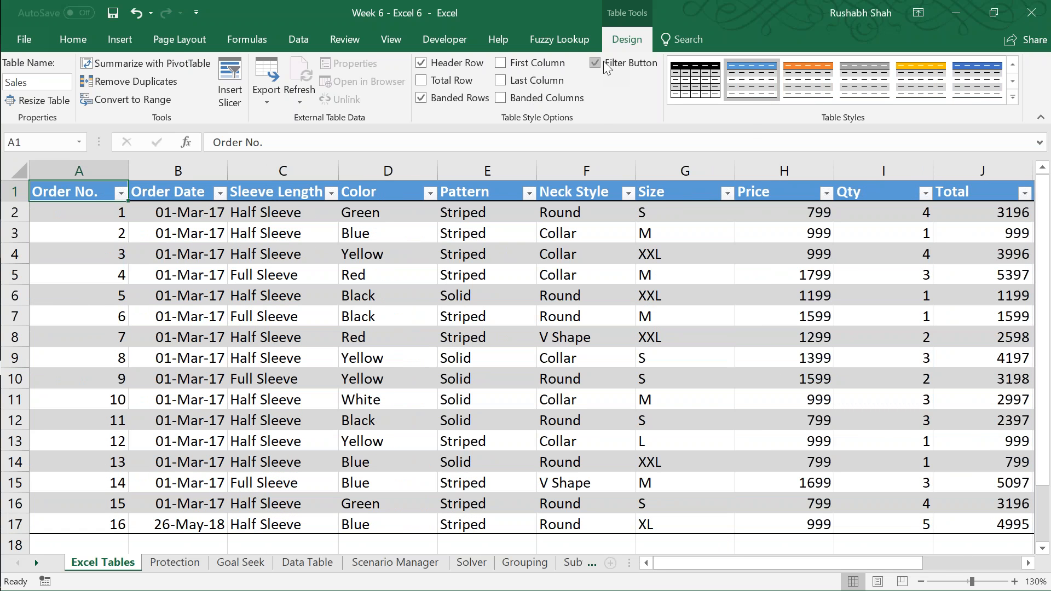
# Step: Add a total row to the Sales table and save the workbook
pyautogui.click(449, 84)
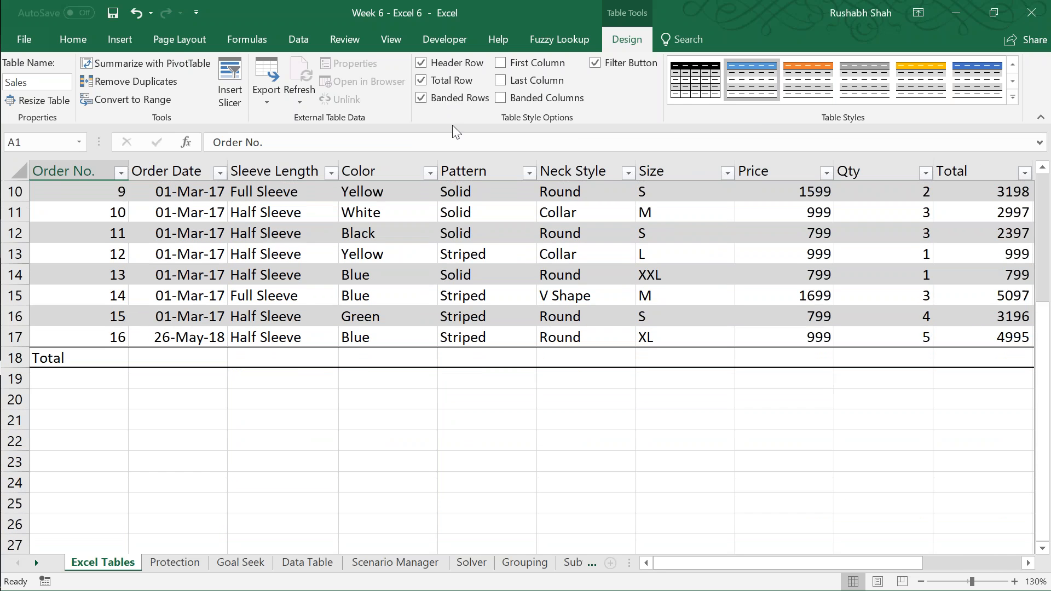
pyautogui.click(168, 357)
pyautogui.hotkey('ctrl', 's')
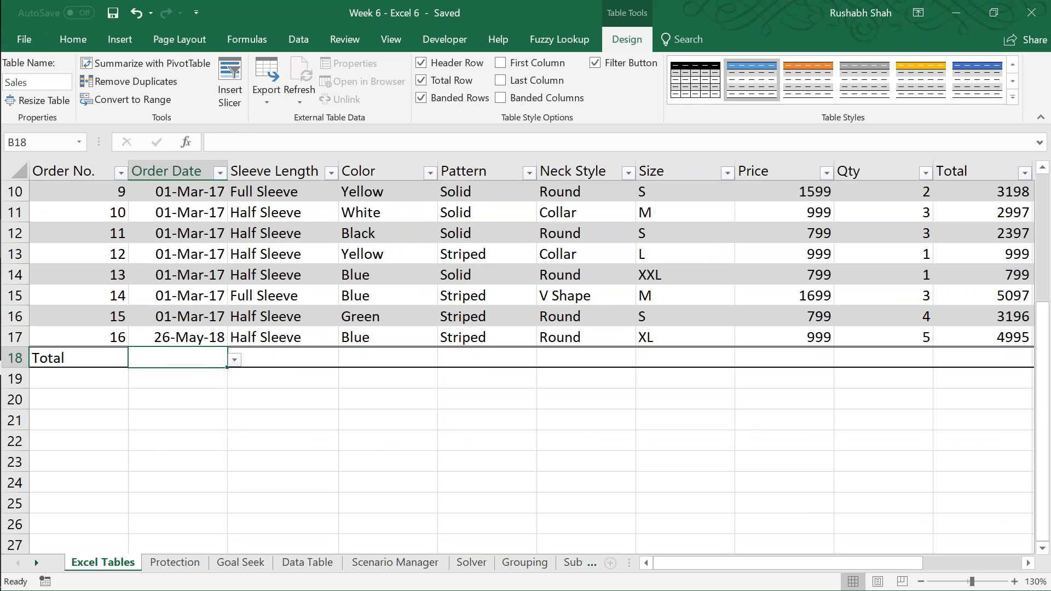
# Step: Examine the table from its first order down to the total row and across the total row's cells
pyautogui.press('Left')
pyautogui.hotkey('ctrl', 'Up')
pyautogui.press('Down')
pyautogui.press('Up')
pyautogui.hotkey('ctrl', 'Down')
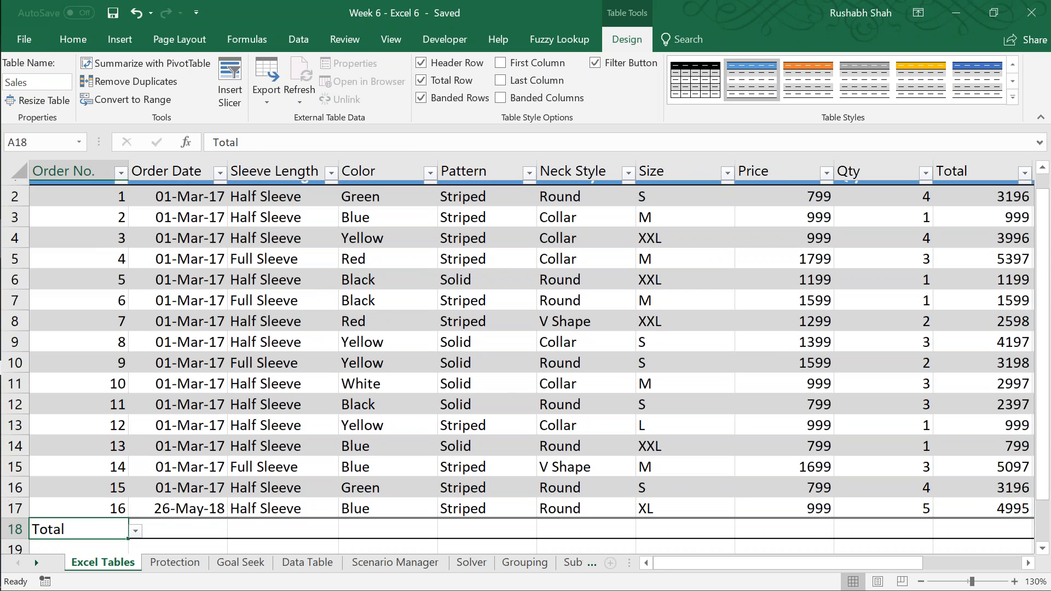
pyautogui.hotkey('ctrl', 'Up')
pyautogui.press('Down')
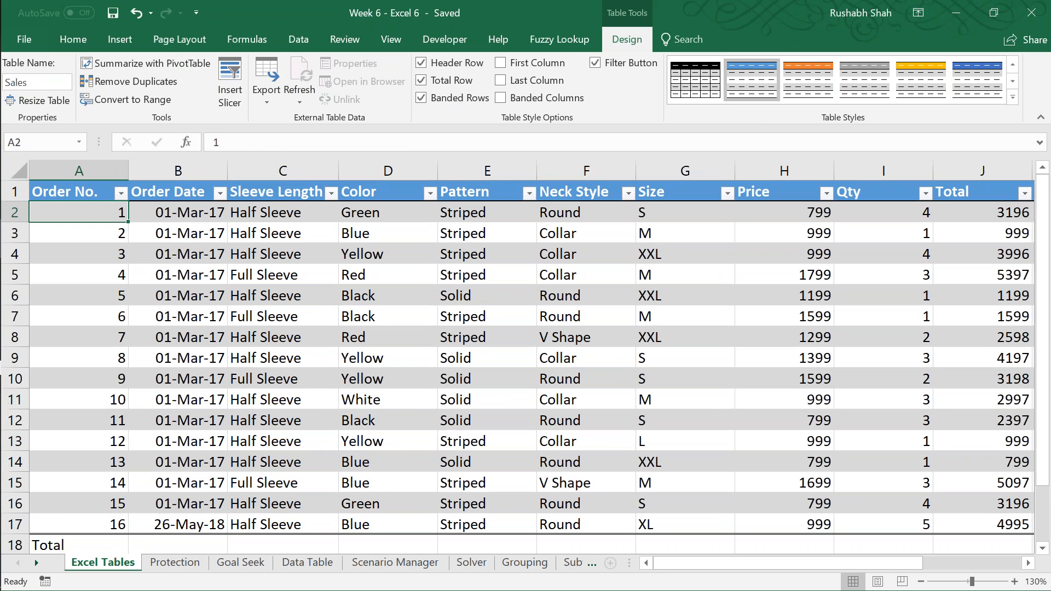
pyautogui.press('Down')
pyautogui.press('Down')
pyautogui.press('Down')
pyautogui.press('Down')
pyautogui.press('Down')
pyautogui.press('Down')
pyautogui.press('Down')
pyautogui.press('Down')
pyautogui.press('Down')
pyautogui.press('Down')
pyautogui.press('Down')
pyautogui.press('Down')
pyautogui.press('Down')
pyautogui.press('Down')
pyautogui.press('Down')
pyautogui.press('Down')
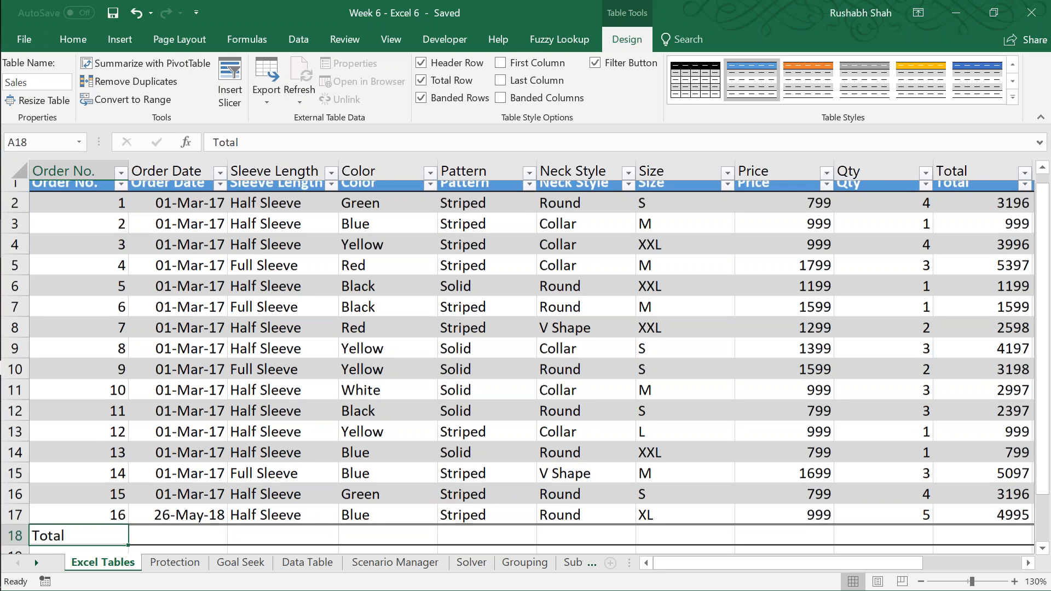
pyautogui.press('Right')
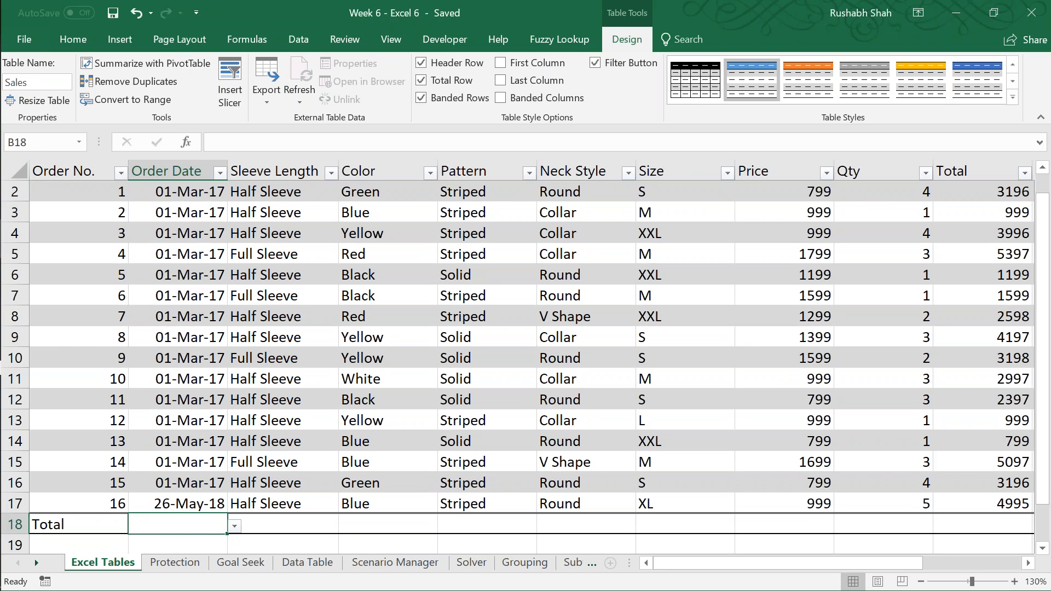
pyautogui.press('Right')
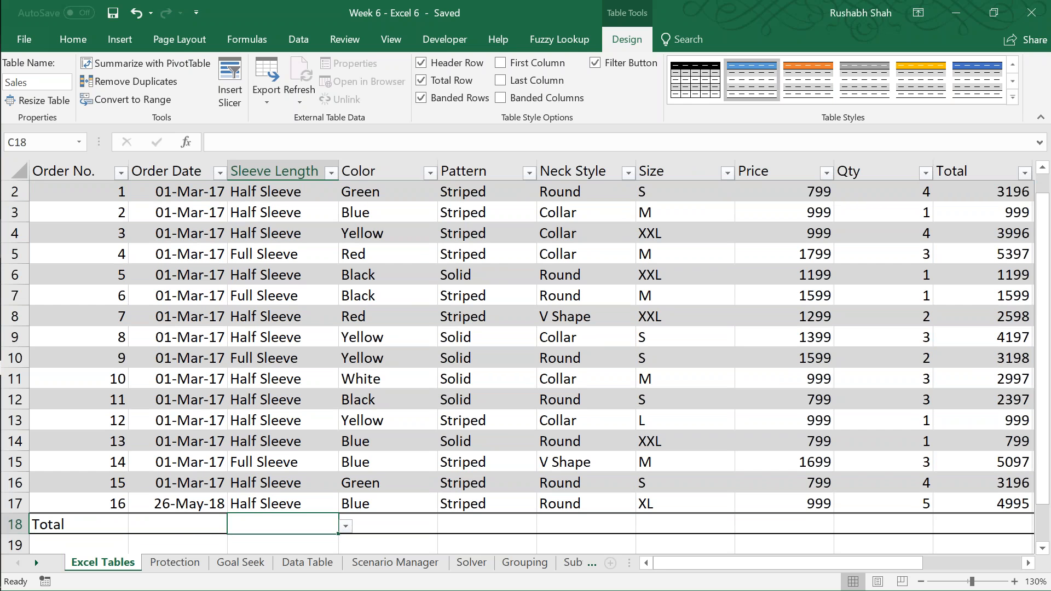
pyautogui.press('Right')
pyautogui.press('Right')
pyautogui.press('Right')
pyautogui.press('Right')
pyautogui.press('Right')
pyautogui.press('Right')
pyautogui.press('Right')
pyautogui.press('Right')
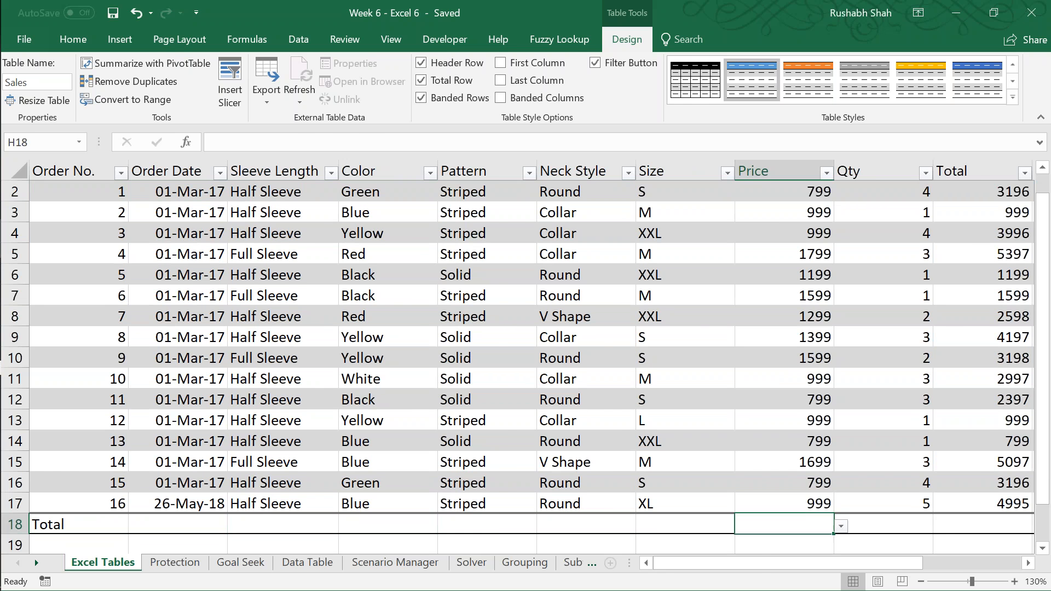
pyautogui.press('Right')
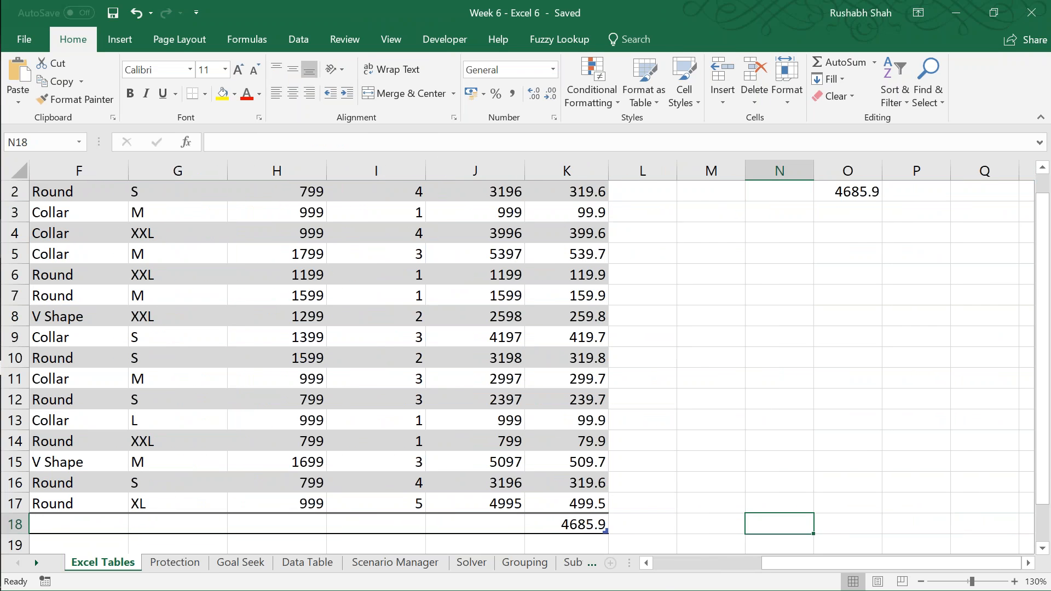
# Step: Summarize the Total column in the total row with the Sum function
pyautogui.press('Left')
pyautogui.press('Left')
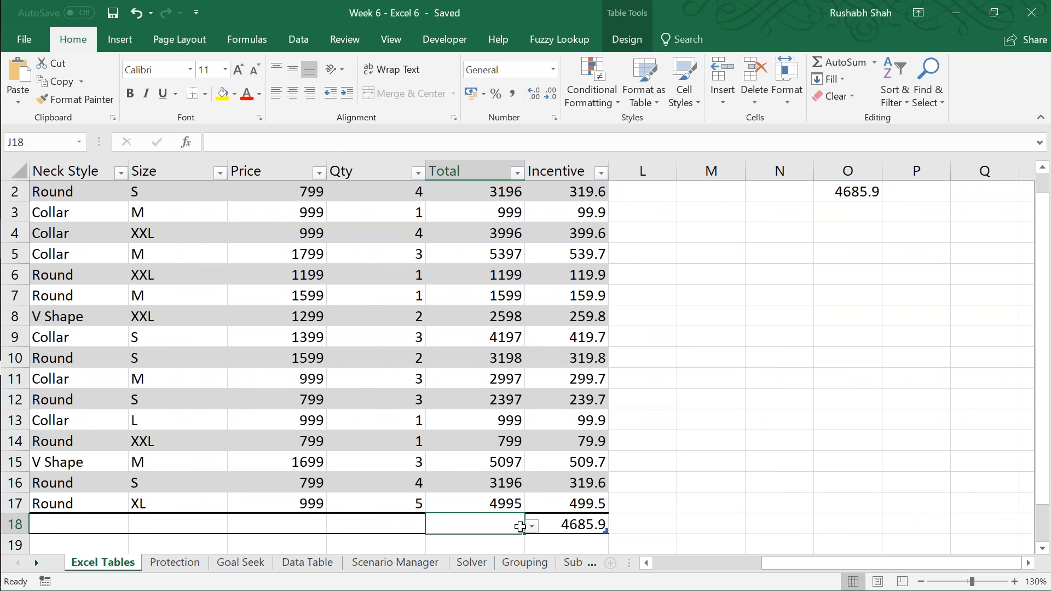
pyautogui.click(532, 527)
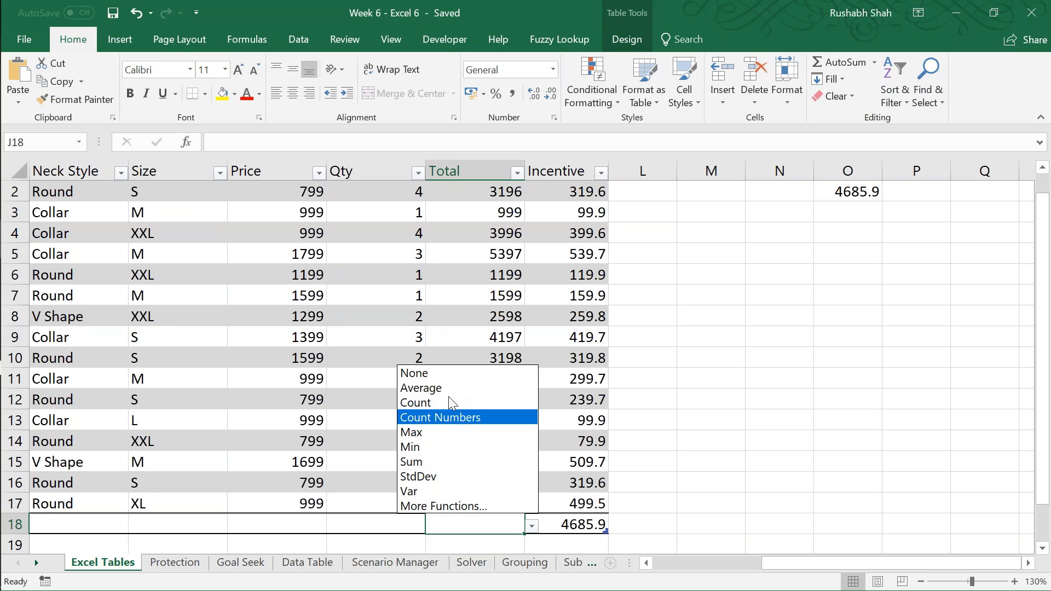
pyautogui.click(454, 459)
# Step: Summarize the Qty column in the total row with the Average function
pyautogui.click(405, 524)
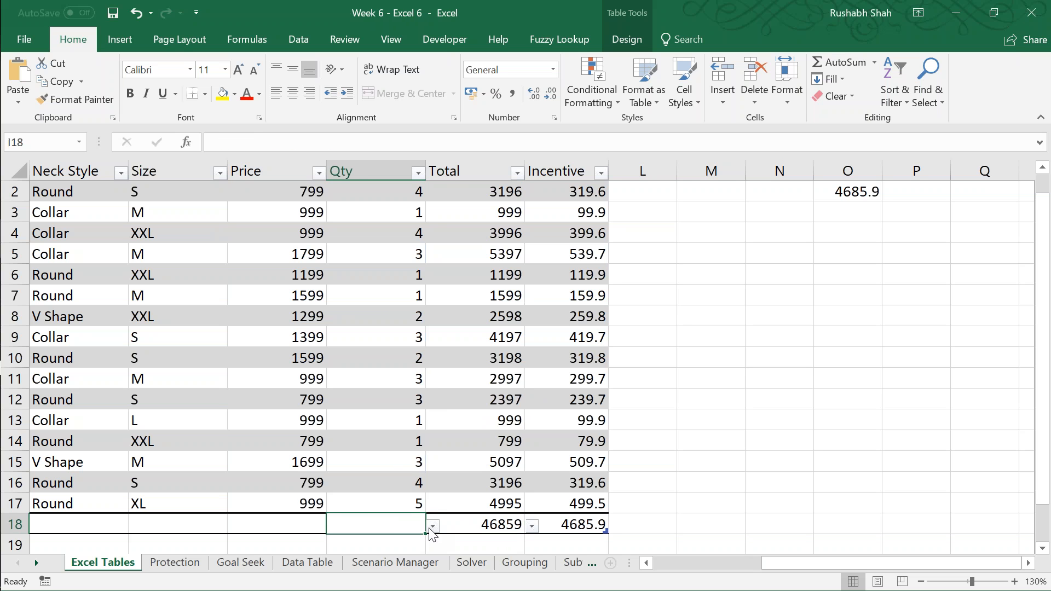
pyautogui.click(432, 526)
pyautogui.click(372, 387)
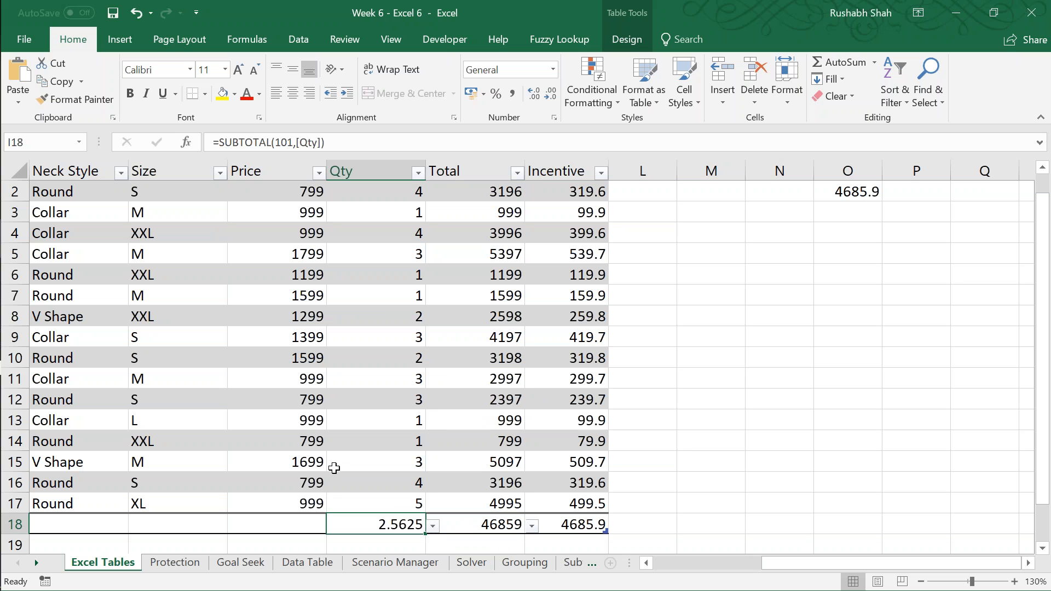
pyautogui.click(430, 526)
pyautogui.press('Escape')
# Step: Insert a new order row directly above the total row and enter 17 as its order number
pyautogui.click(571, 527)
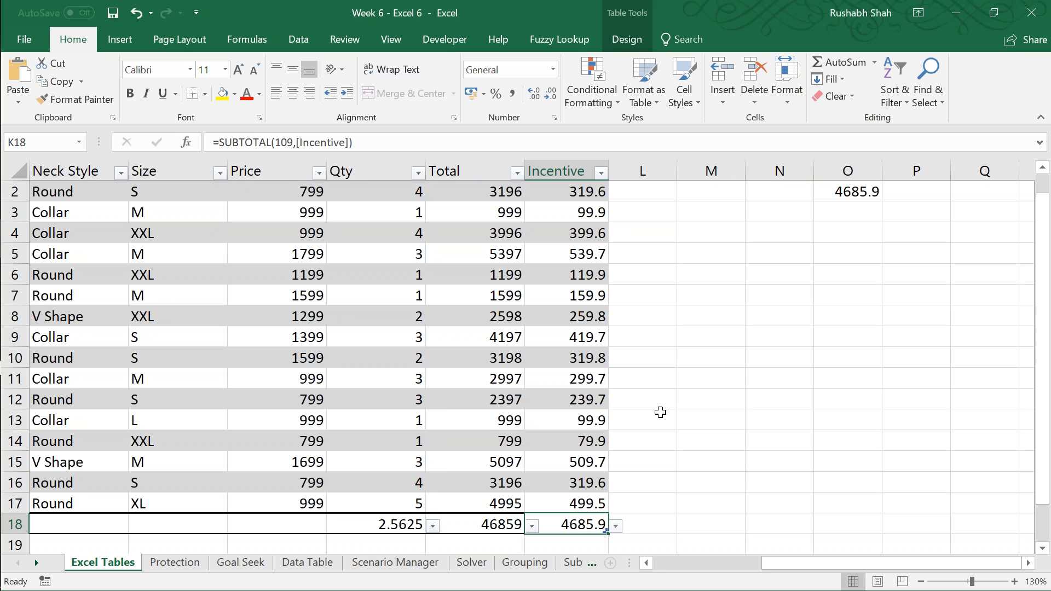
pyautogui.press('Right')
pyautogui.press('Up')
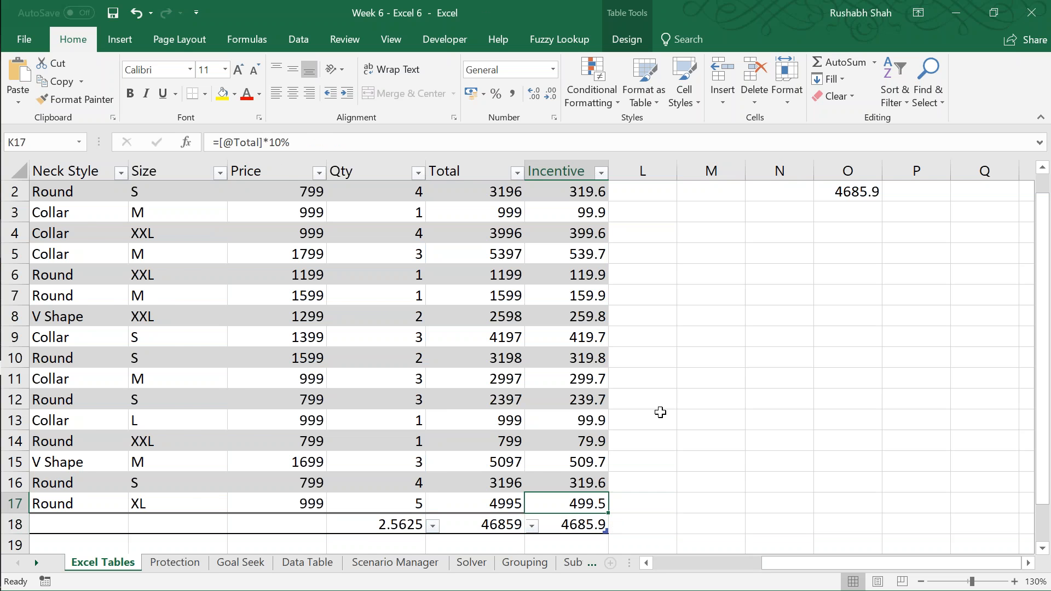
pyautogui.press('Tab')
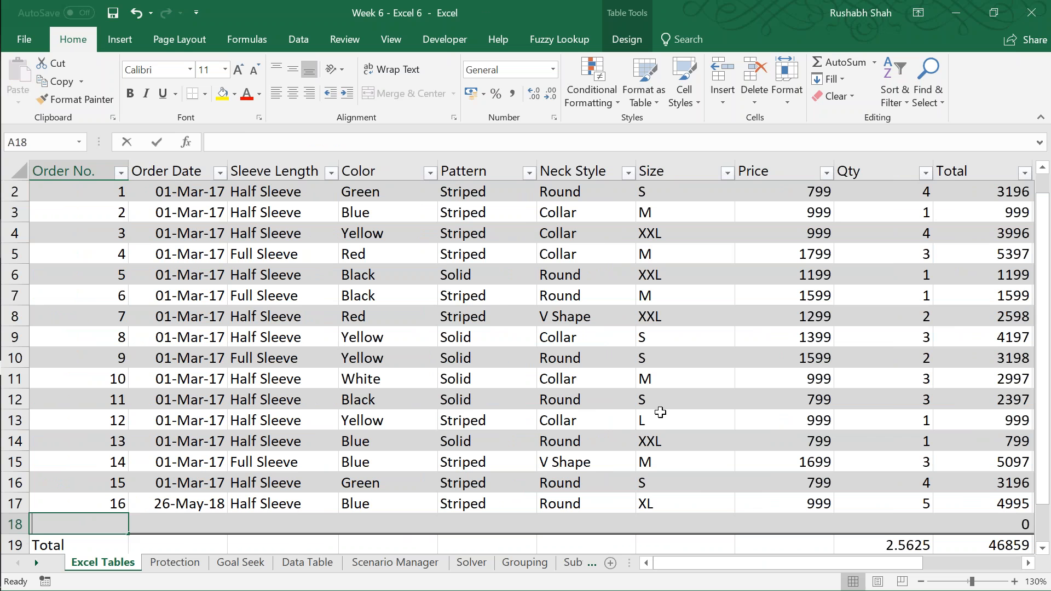
pyautogui.write('17')
pyautogui.press('Tab')
pyautogui.press('Tab')
pyautogui.press('Tab')
pyautogui.press('Tab')
pyautogui.press('Tab')
pyautogui.press('Tab')
pyautogui.press('Tab')
pyautogui.press('Tab')
# Step: Set the price of order 17 to 1999 and its quantity to 4
pyautogui.press('F2')
pyautogui.write('4')
pyautogui.hotkey('shift', 'Tab')
pyautogui.write('1999')
pyautogui.press('Right')
pyautogui.press('Right')
pyautogui.press('Right')
pyautogui.press('Right')
pyautogui.press('Right')
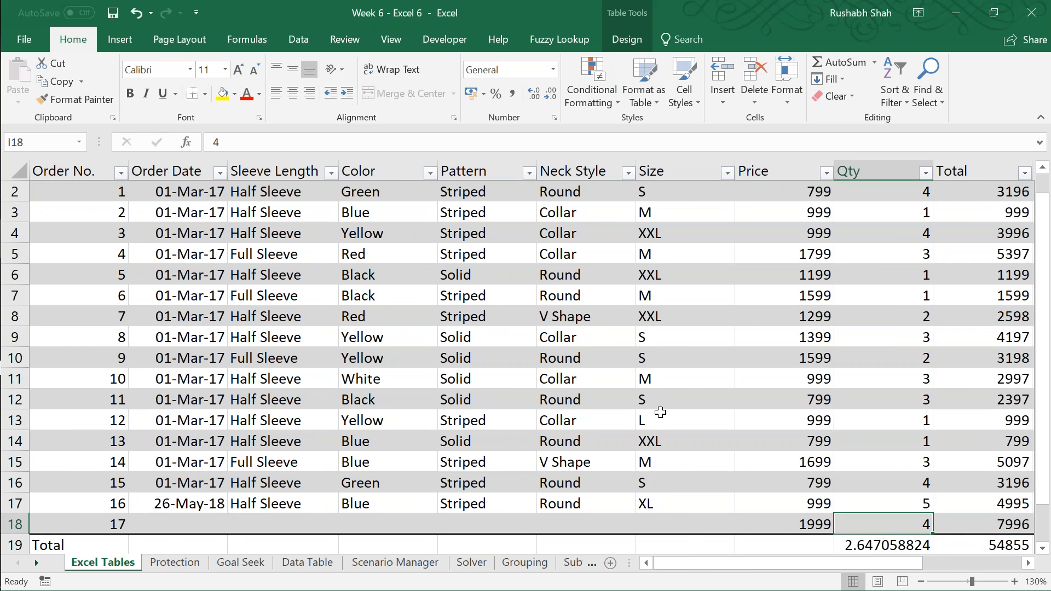
# Step: Examine the Qty average formula in the total row beneath the new order and save the workbook
pyautogui.press('Left')
pyautogui.press('Left')
pyautogui.press('Left')
pyautogui.press('Left')
pyautogui.press('Down')
pyautogui.press('Down')
pyautogui.press('Down')
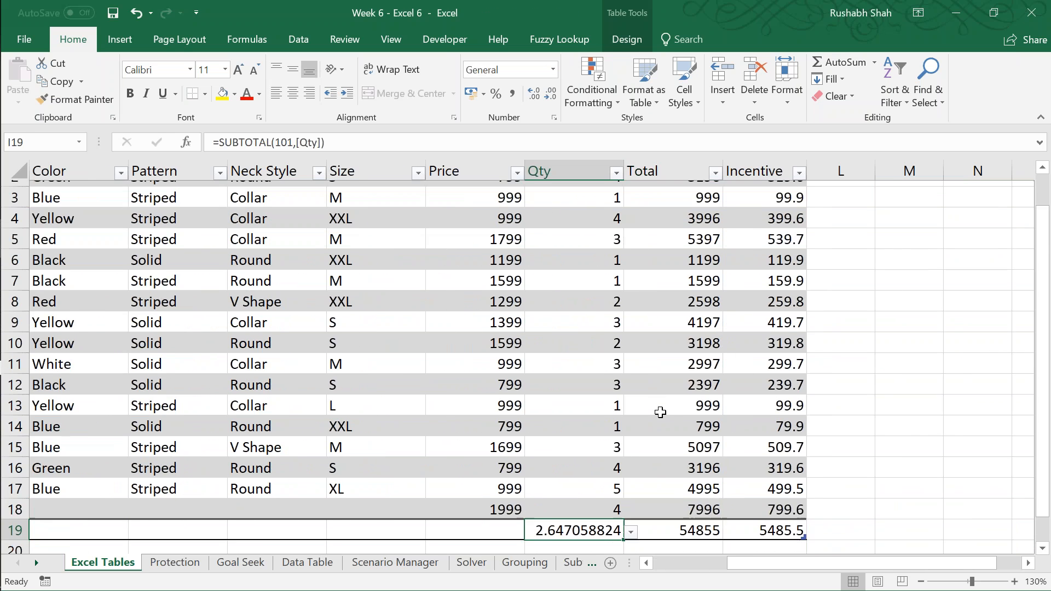
pyautogui.press('Up')
pyautogui.press('Up')
pyautogui.press('Up')
pyautogui.hotkey('ctrl', 's')
pyautogui.press('Down')
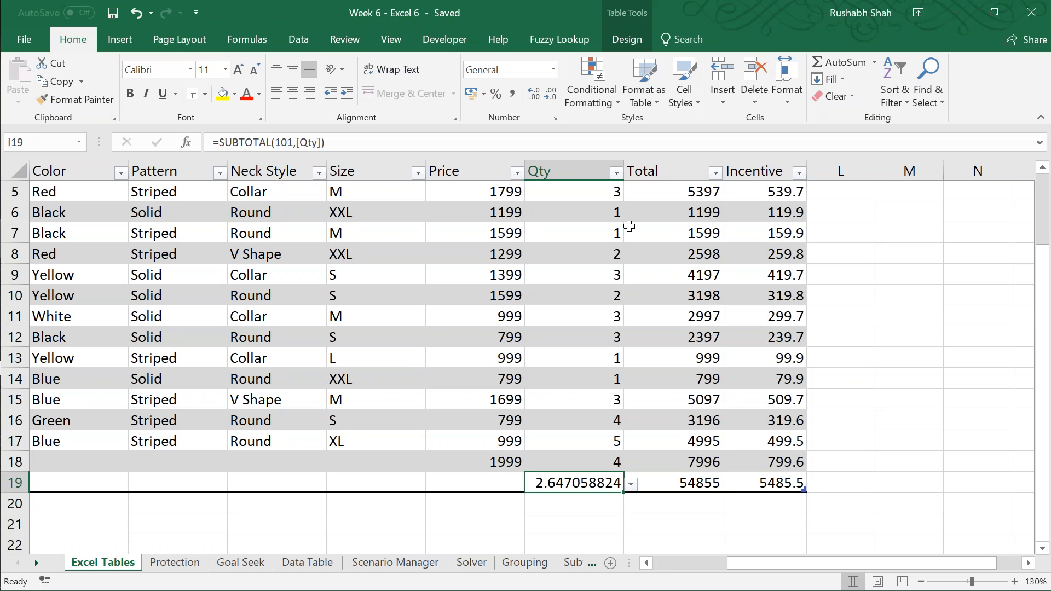
# Step: Insert slicers for the Color and Size columns of the Sales table
pyautogui.click(625, 39)
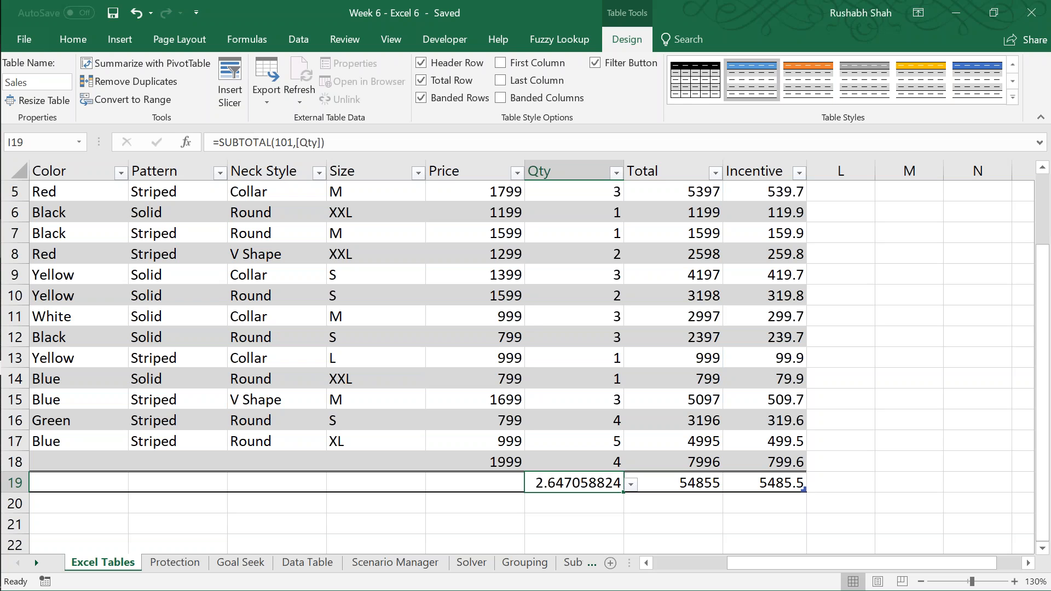
pyautogui.click(574, 462)
pyautogui.press('Up')
pyautogui.press('Up')
pyautogui.press('Up')
pyautogui.press('Up')
pyautogui.press('Up')
pyautogui.press('Up')
pyautogui.press('Up')
pyautogui.press('Up')
pyautogui.press('Up')
pyautogui.press('Up')
pyautogui.press('Up')
pyautogui.press('Up')
pyautogui.press('Up')
pyautogui.press('Up')
pyautogui.press('Up')
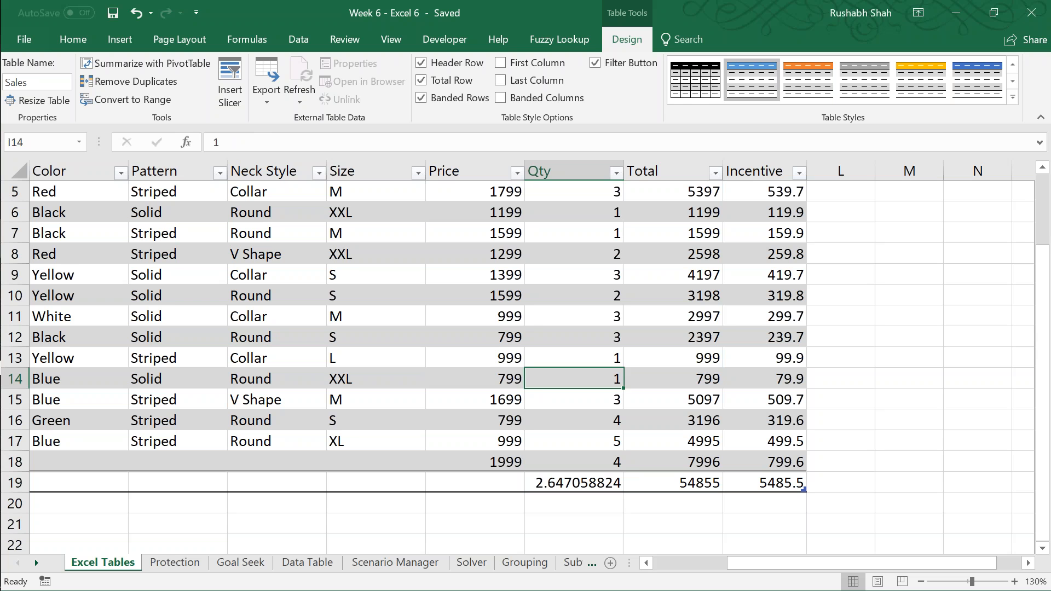
pyautogui.press('Up')
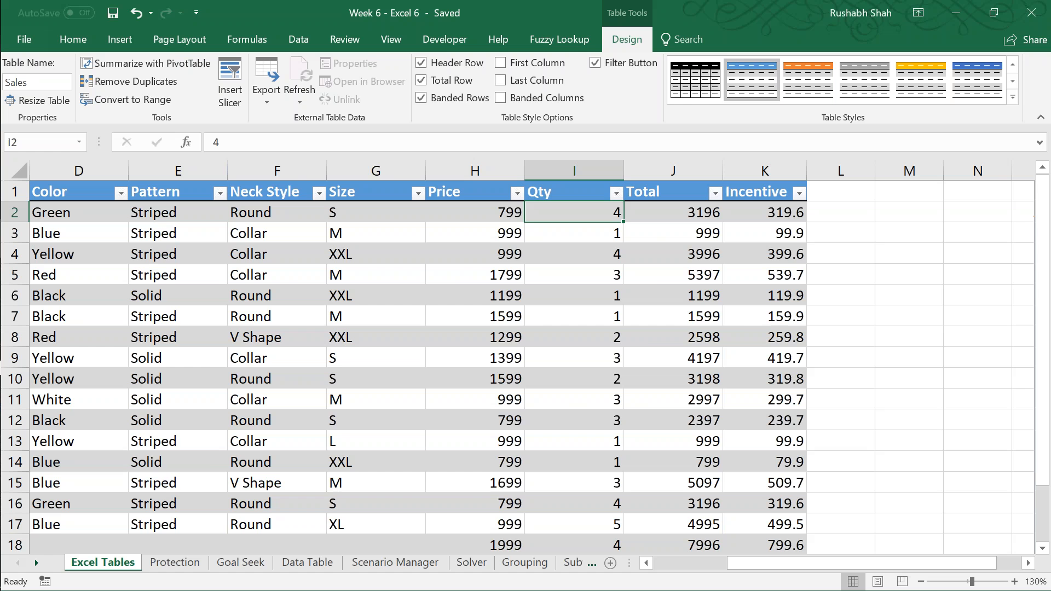
pyautogui.click(920, 581)
pyautogui.click(920, 582)
pyautogui.click(920, 581)
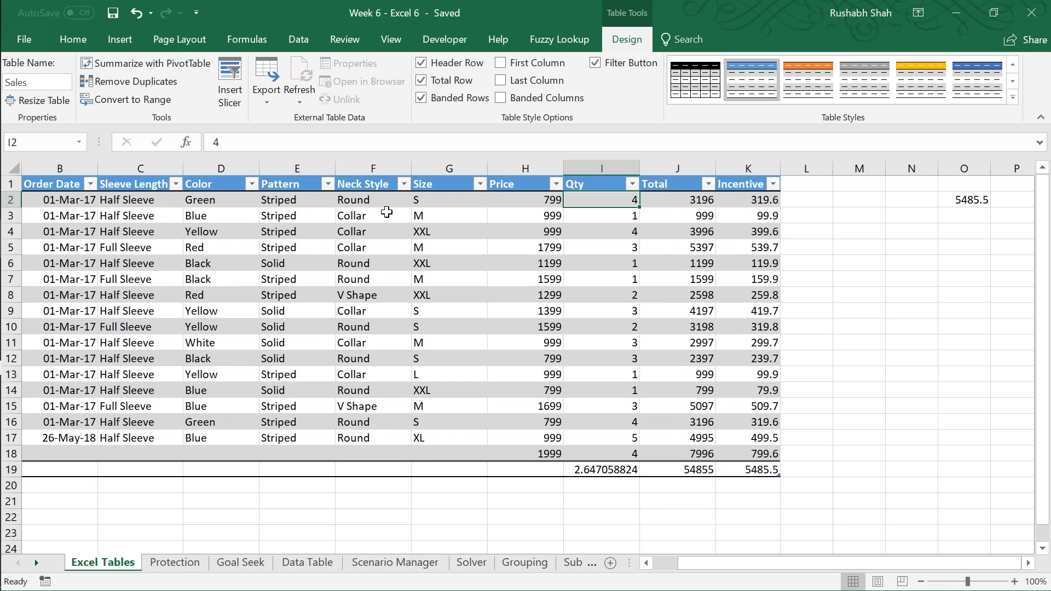
pyautogui.click(228, 87)
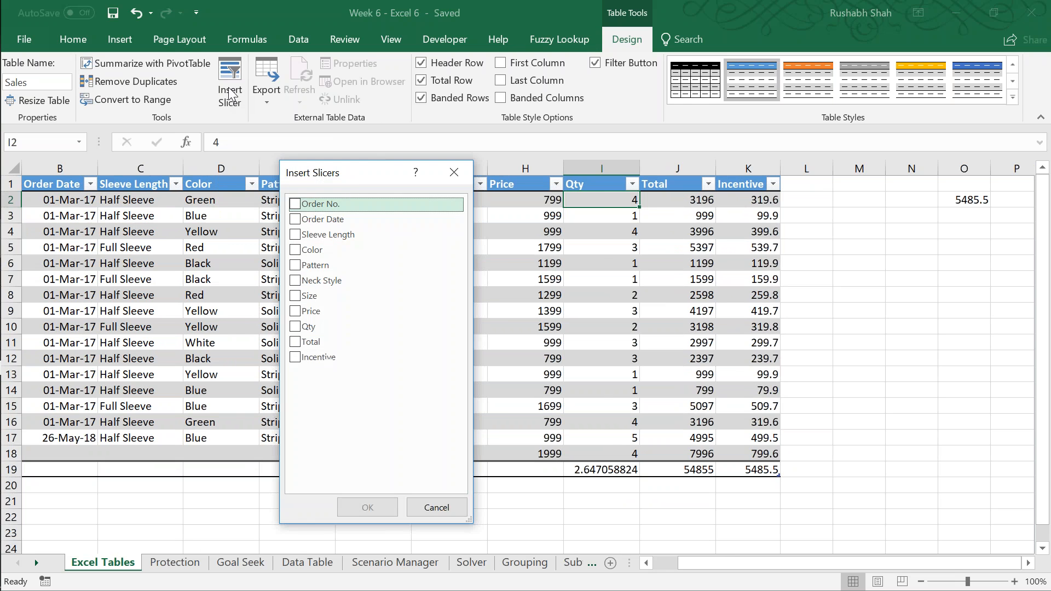
pyautogui.moveTo(339, 174); pyautogui.dragTo(539, 66)
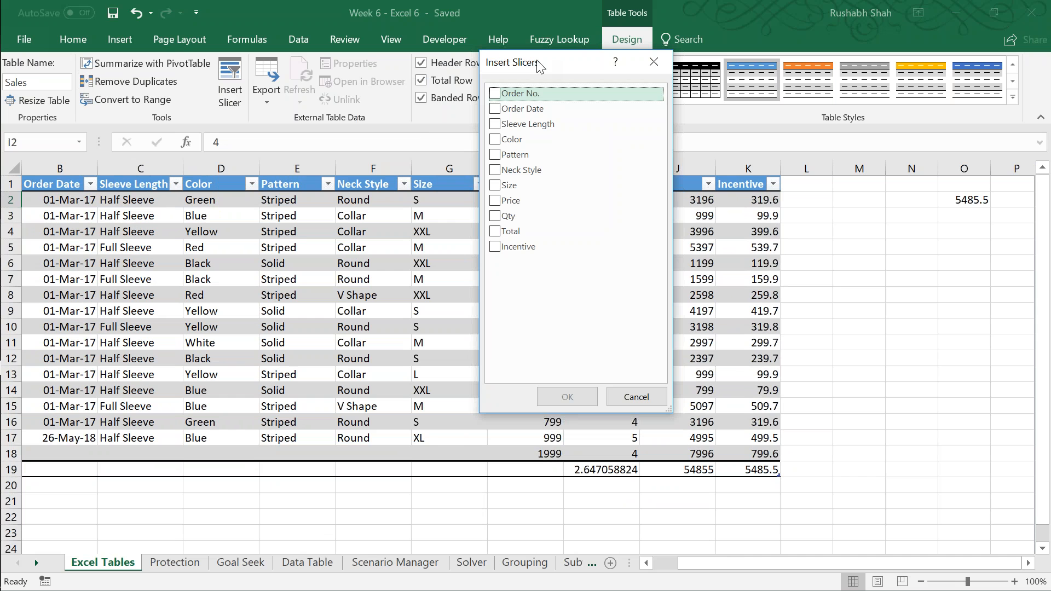
pyautogui.click(495, 141)
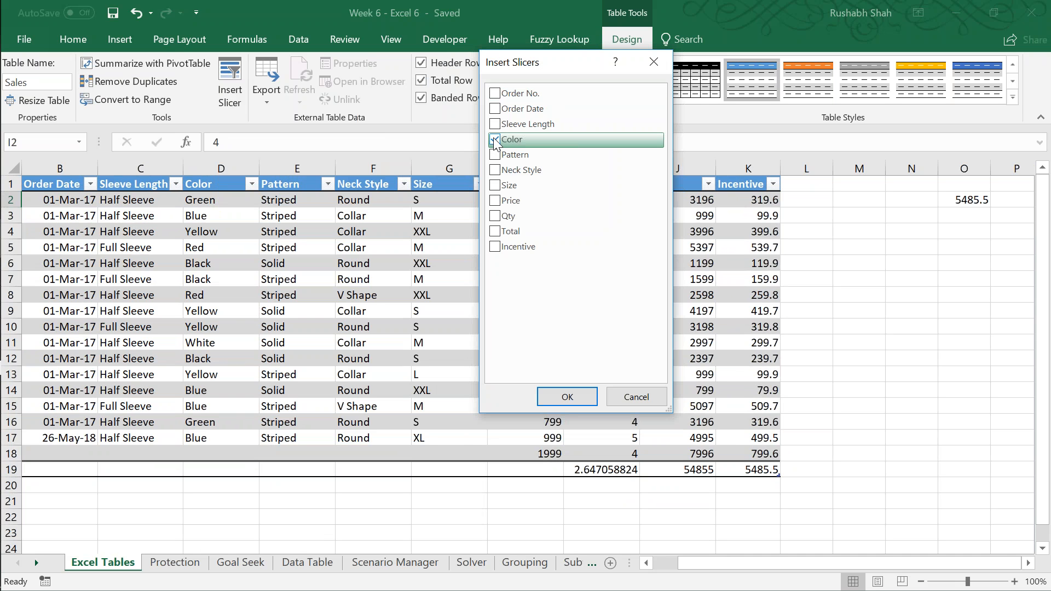
pyautogui.click(496, 186)
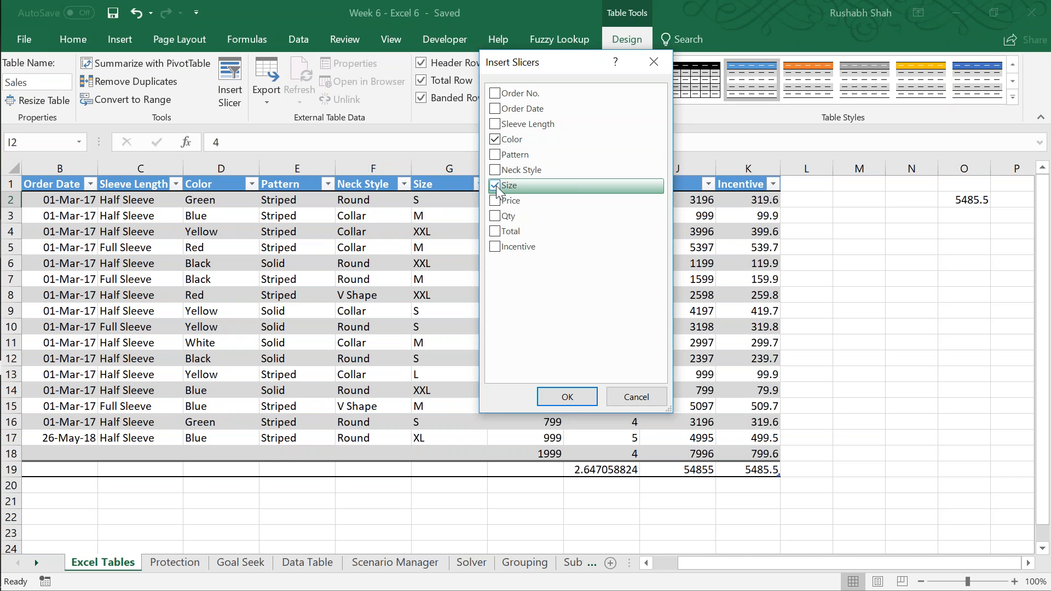
pyautogui.click(564, 394)
# Step: Arrange the Color and Size slicers side by side next to the table's Incentive column
pyautogui.moveTo(530, 289); pyautogui.dragTo(991, 207)
pyautogui.moveTo(530, 244); pyautogui.dragTo(846, 202)
pyautogui.click(921, 581)
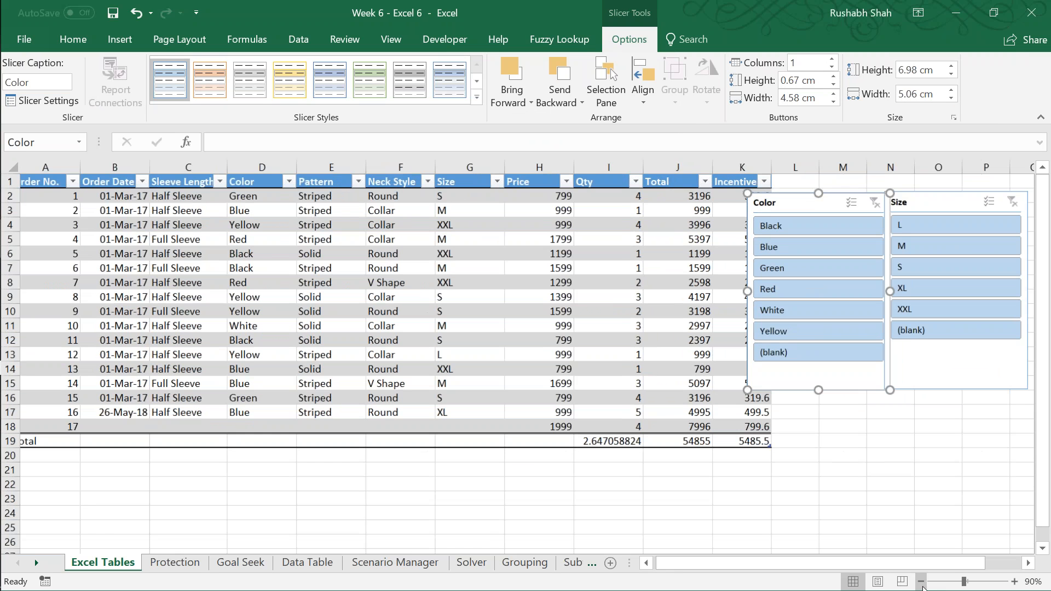
pyautogui.moveTo(809, 200); pyautogui.dragTo(823, 196)
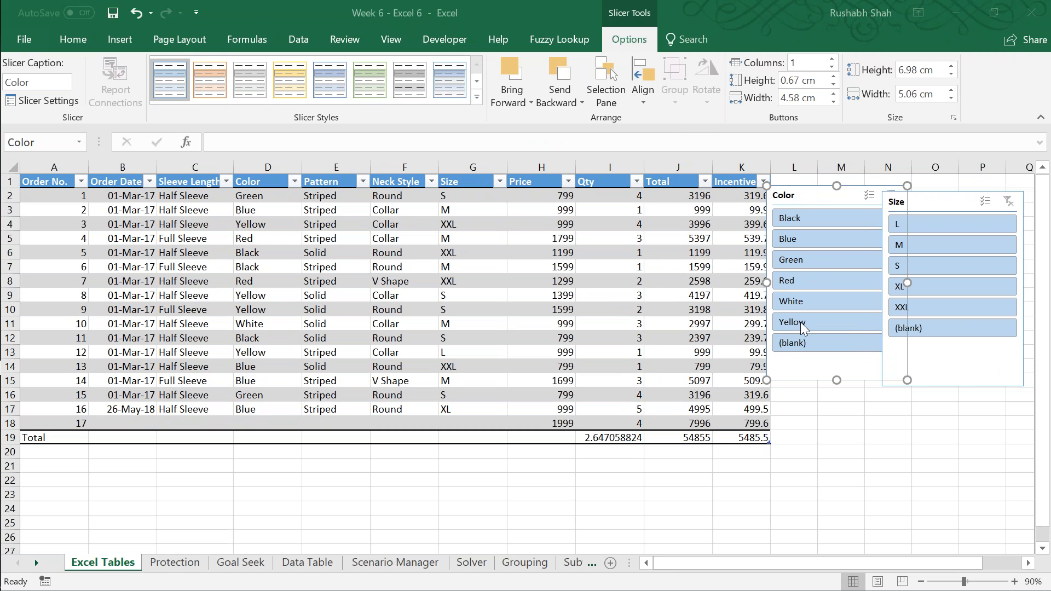
pyautogui.moveTo(934, 202); pyautogui.dragTo(973, 194)
# Step: Filter the Sales table with the Color slicer by Black, Blue, Green, Red and White in turn
pyautogui.click(826, 220)
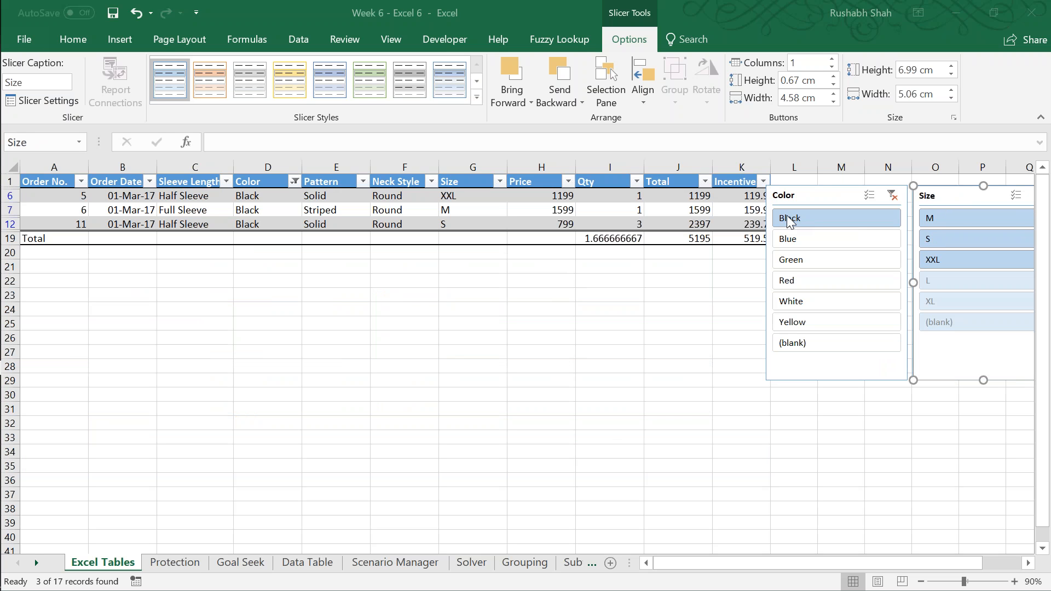
pyautogui.click(795, 249)
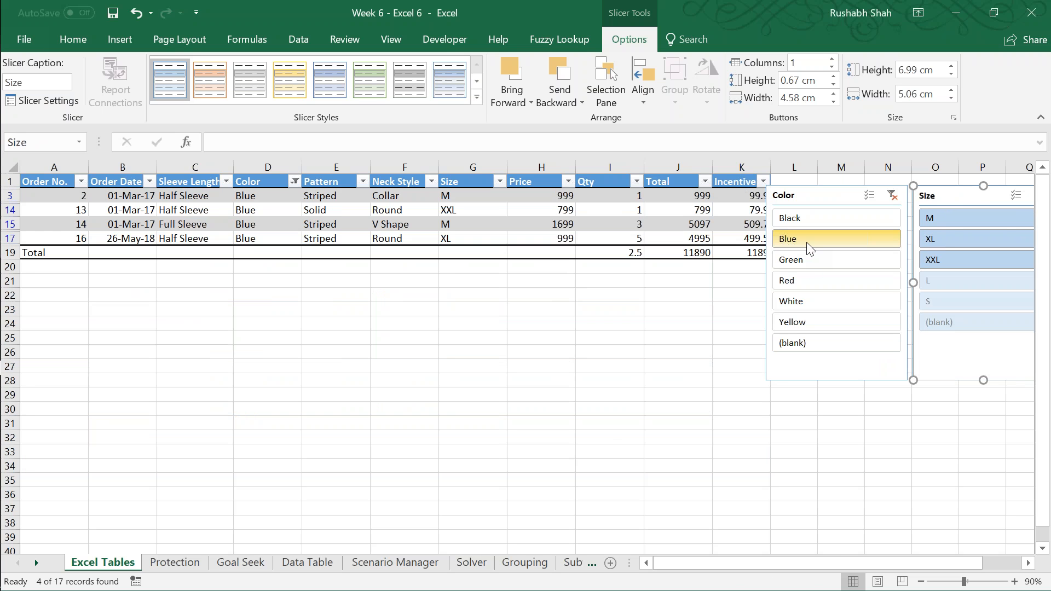
pyautogui.click(808, 259)
pyautogui.click(802, 279)
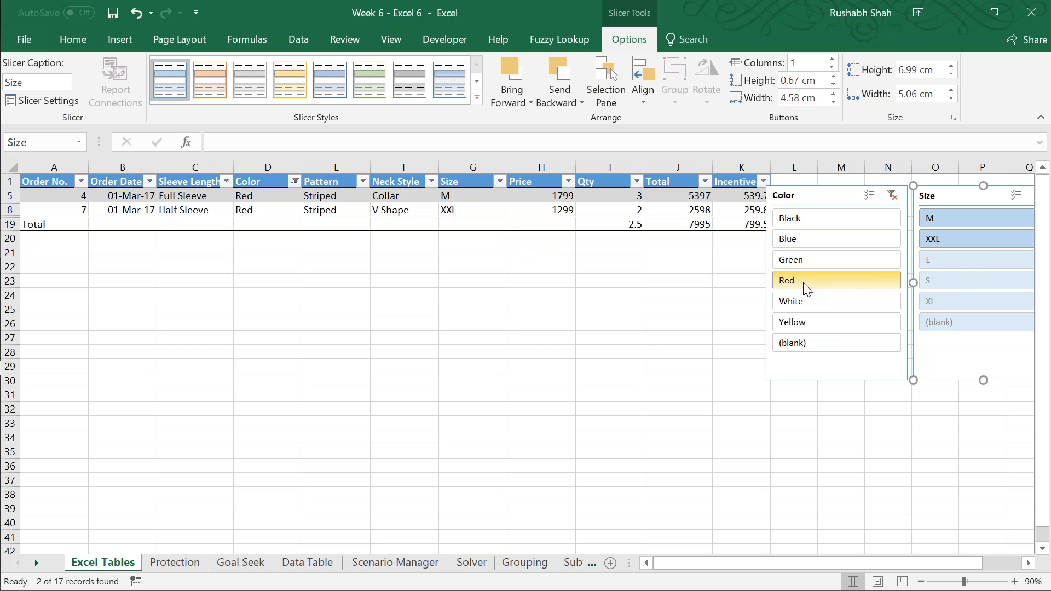
pyautogui.click(803, 301)
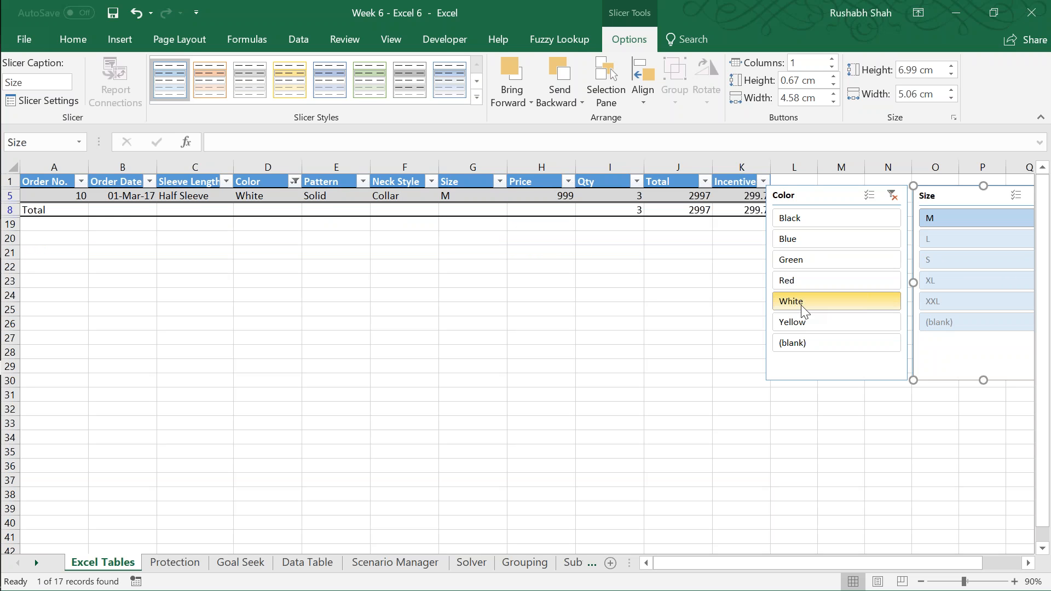
# Step: Filter the Sales table to Black orders in size XXL with the two slicers
pyautogui.click(806, 226)
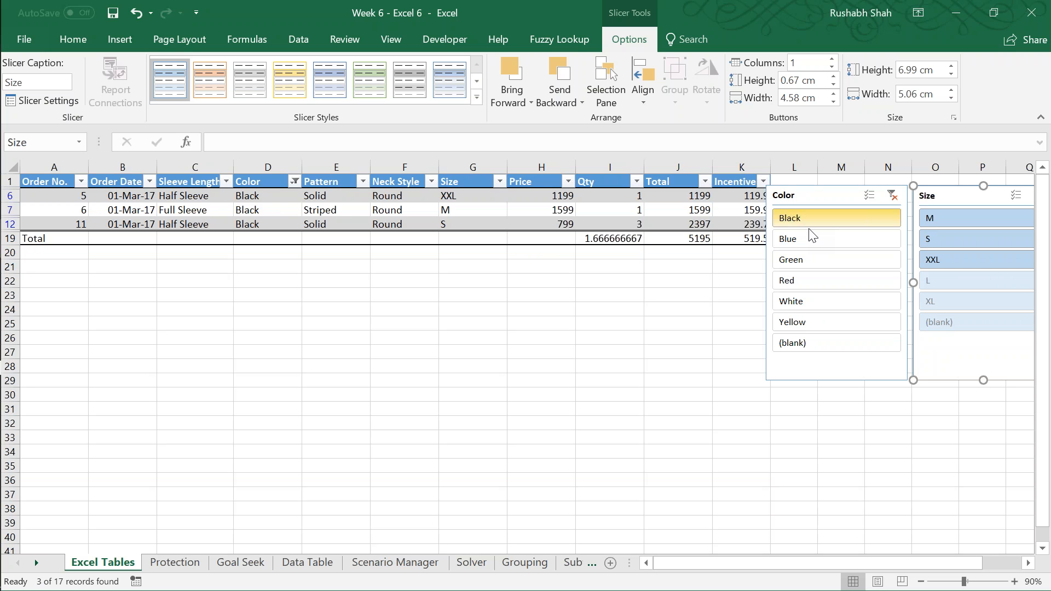
pyautogui.click(948, 257)
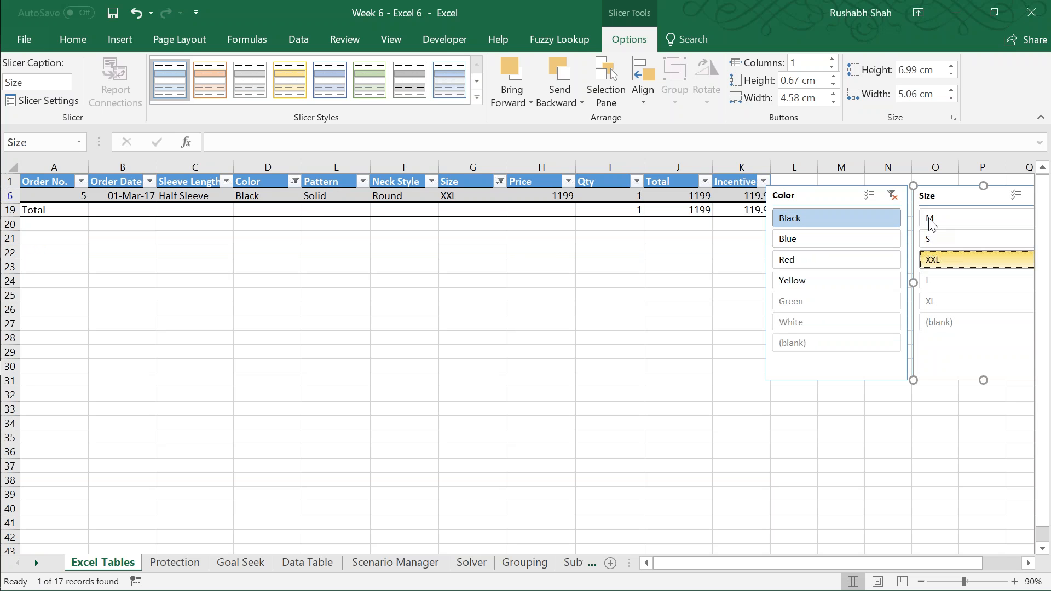
# Step: Clear the filters of the Color and Size slicers and save the workbook
pyautogui.click(892, 195)
pyautogui.moveTo(985, 196); pyautogui.dragTo(961, 199)
pyautogui.click(996, 196)
pyautogui.click(882, 196)
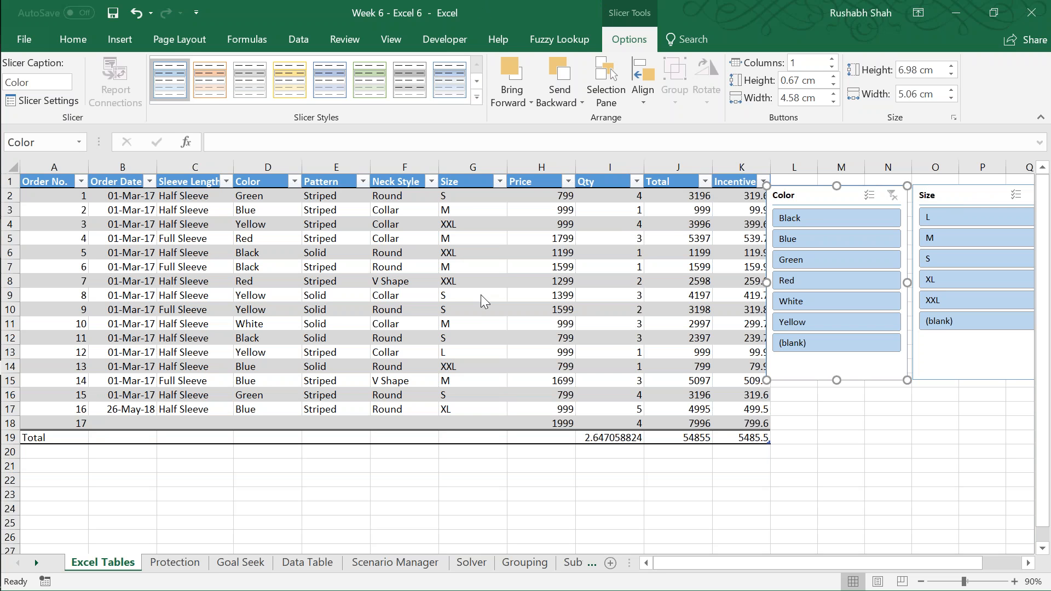
pyautogui.hotkey('ctrl', 's')
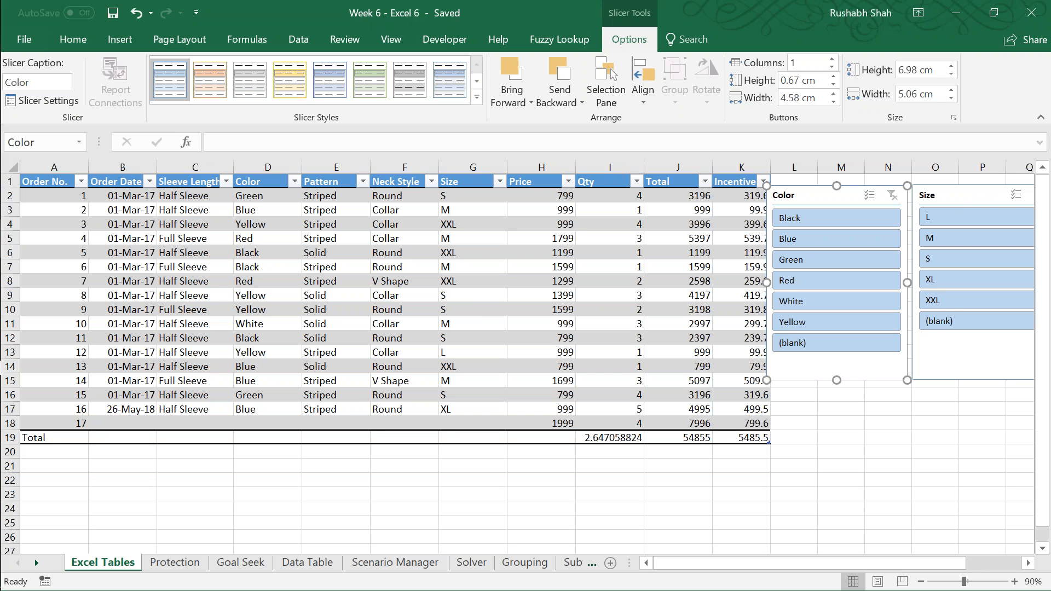
# Step: Select a Neck Style cell in the Sales table and show the table design options
pyautogui.click(405, 210)
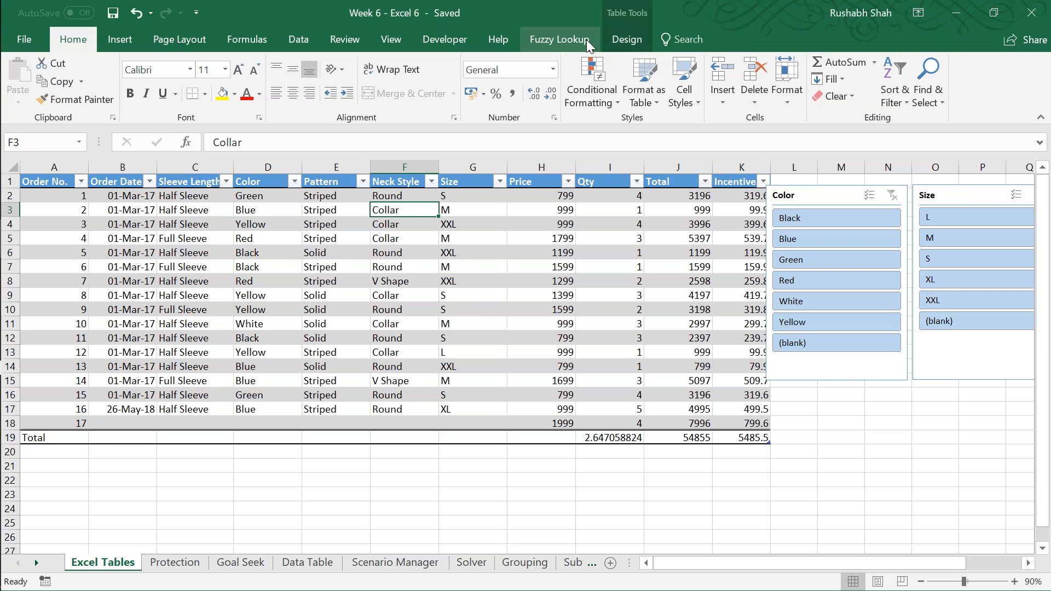
pyautogui.click(621, 42)
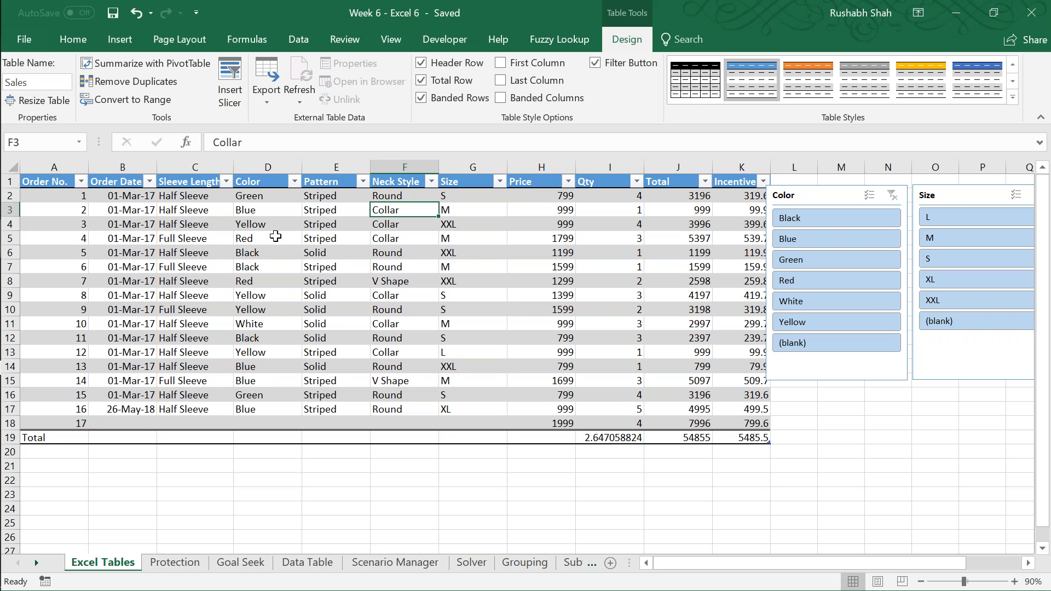
# Step: Set the Neck Style calculation in the Sales table's Total row to None
pyautogui.moveTo(3, 402)
pyautogui.click(416, 437)
pyautogui.click(445, 437)
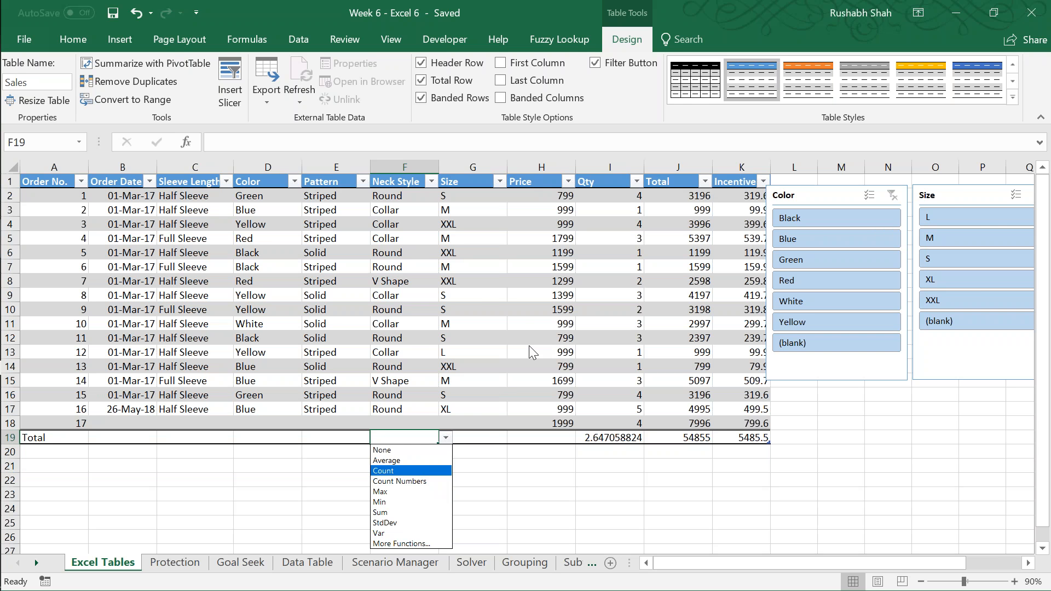
pyautogui.click(408, 450)
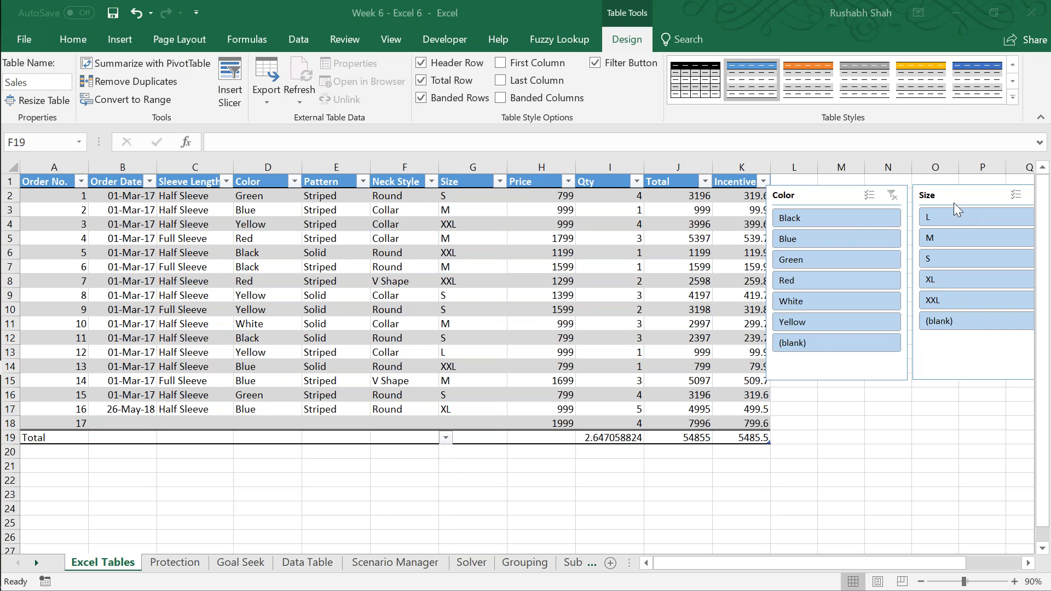
pyautogui.click(489, 6)
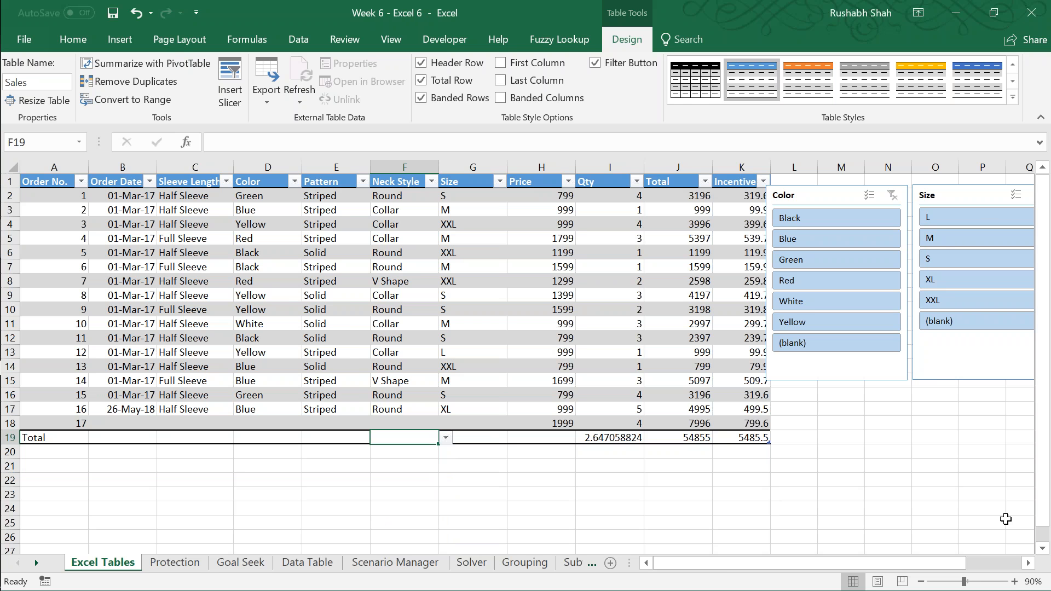
# Step: Set the Pattern calculation in the Sales table's Total row to Count Numbers
pyautogui.click(1013, 582)
pyautogui.click(1014, 581)
pyautogui.click(1013, 581)
pyautogui.click(1013, 581)
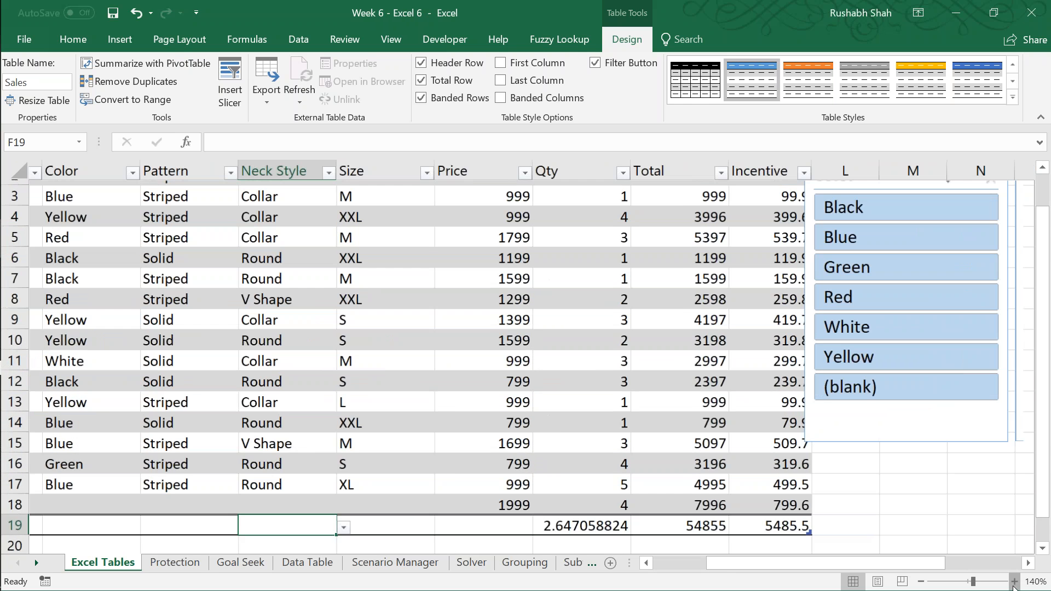
pyautogui.click(1014, 581)
pyautogui.click(1013, 582)
pyautogui.press('Left')
pyautogui.press('Left')
pyautogui.press('Left')
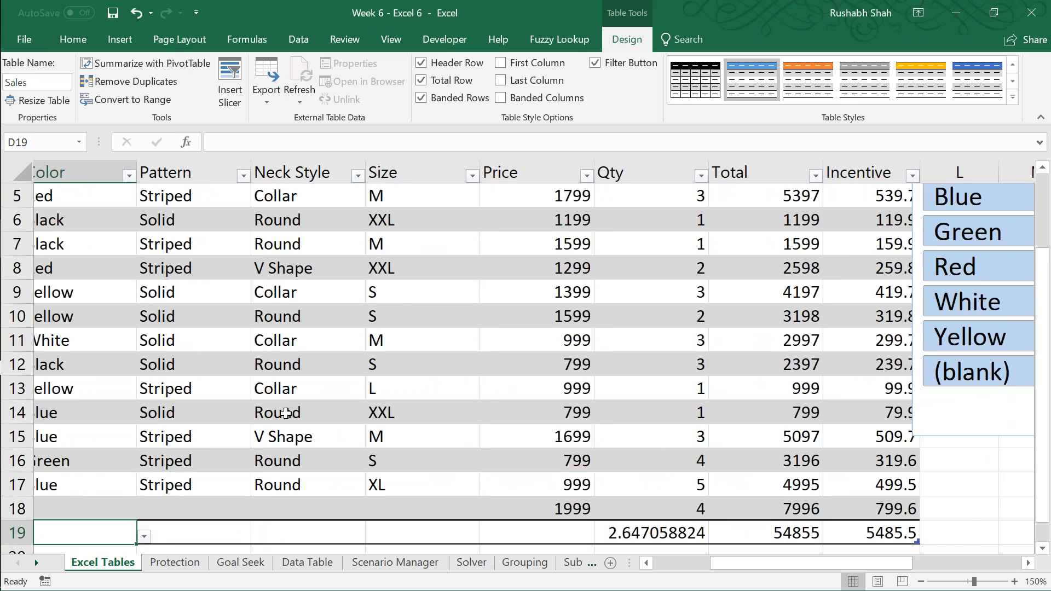
pyautogui.press('Down')
pyautogui.press('Down')
pyautogui.press('Down')
pyautogui.press('Right')
pyautogui.press('Right')
pyautogui.press('Up')
pyautogui.press('Up')
pyautogui.press('Up')
pyautogui.hotkey('alt', 'Down')
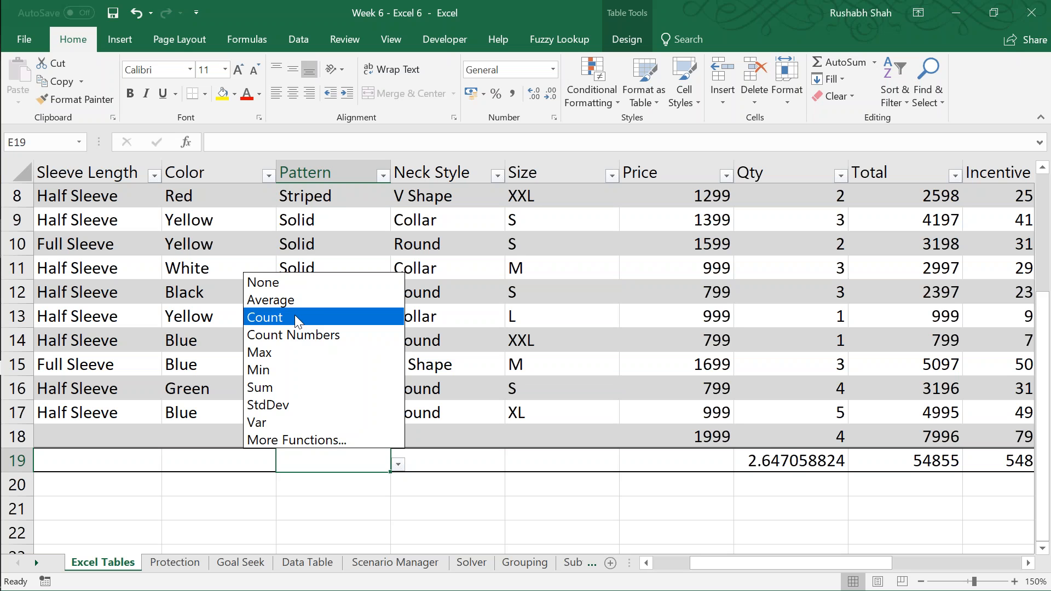
pyautogui.click(294, 316)
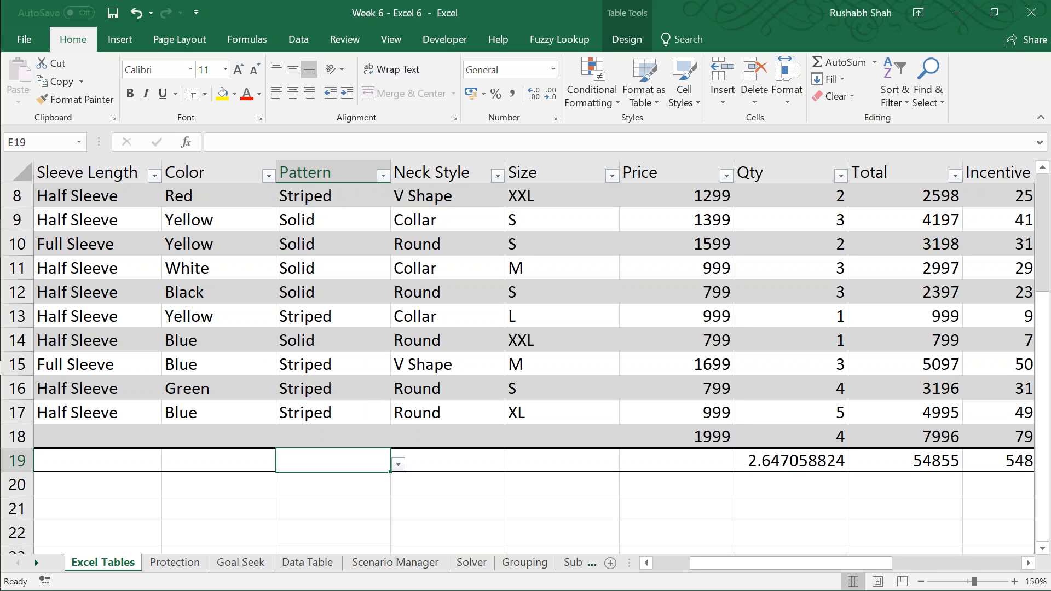
pyautogui.click(398, 465)
pyautogui.click(354, 334)
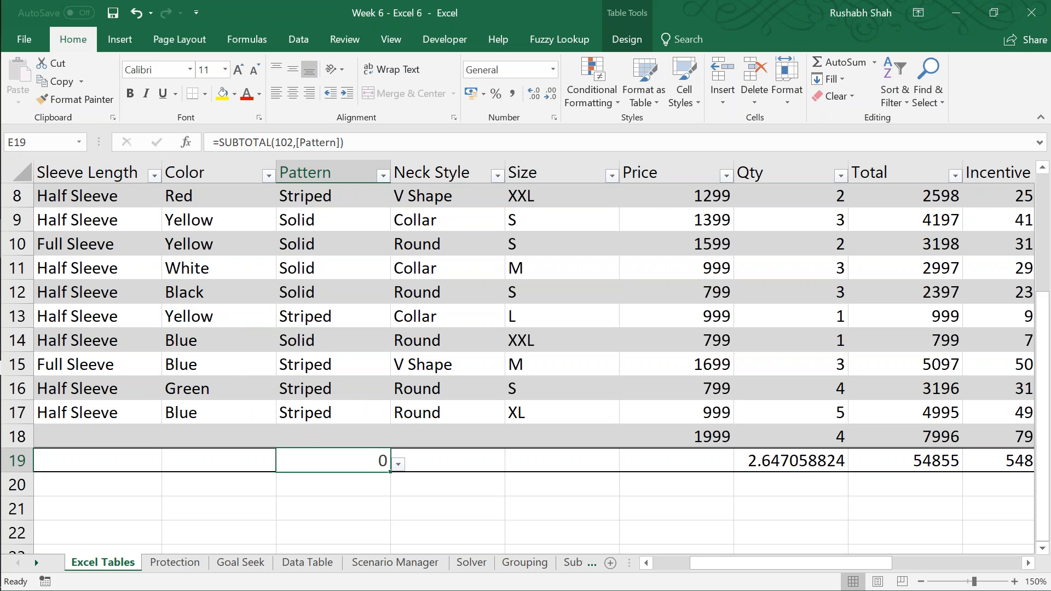
# Step: Change the Pattern calculation in the Total row to Count
pyautogui.click(399, 464)
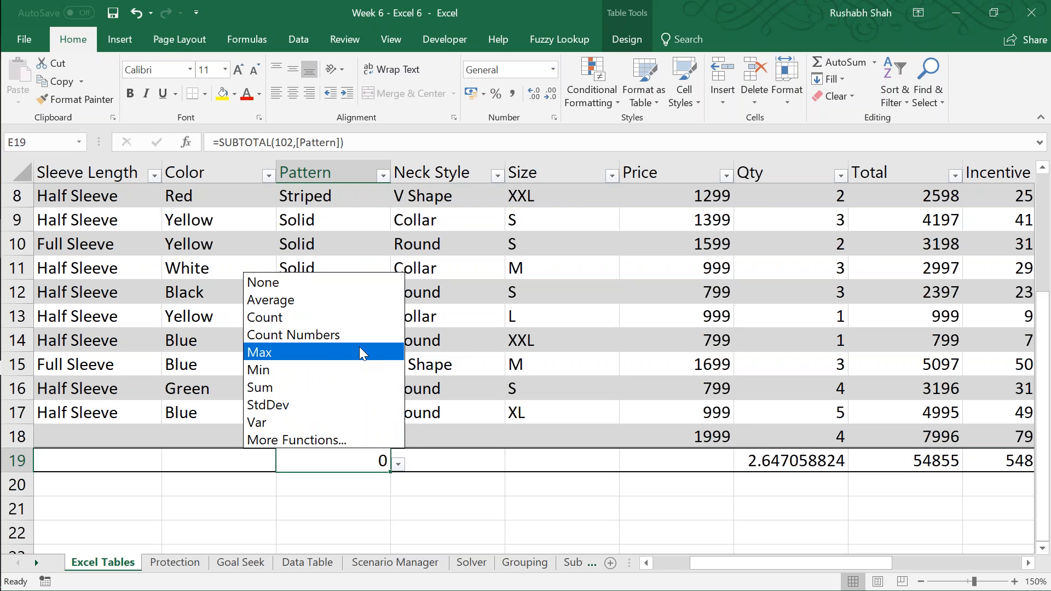
pyautogui.click(370, 462)
pyautogui.click(399, 464)
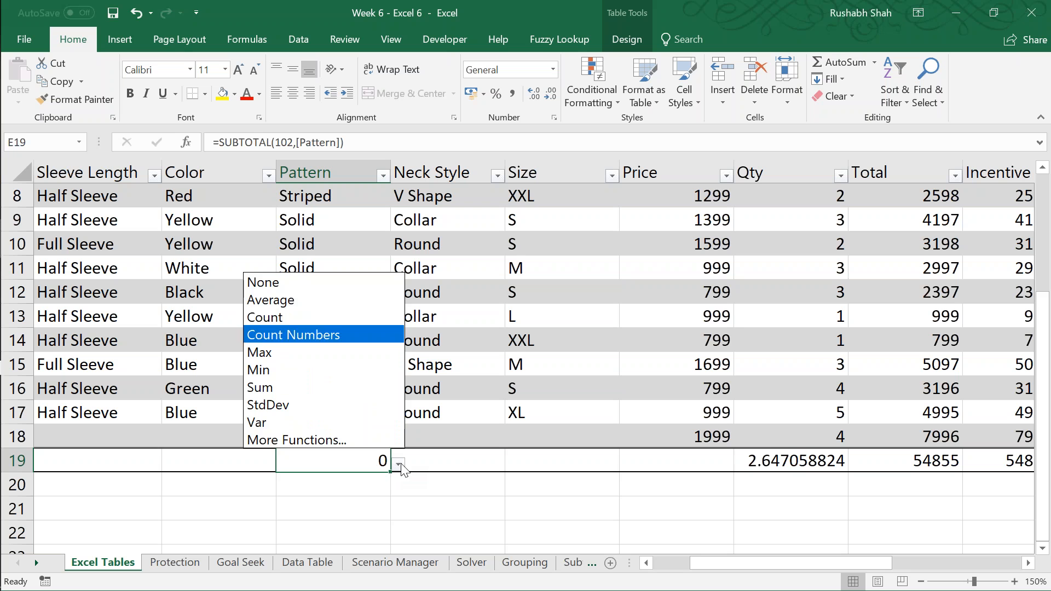
pyautogui.click(340, 318)
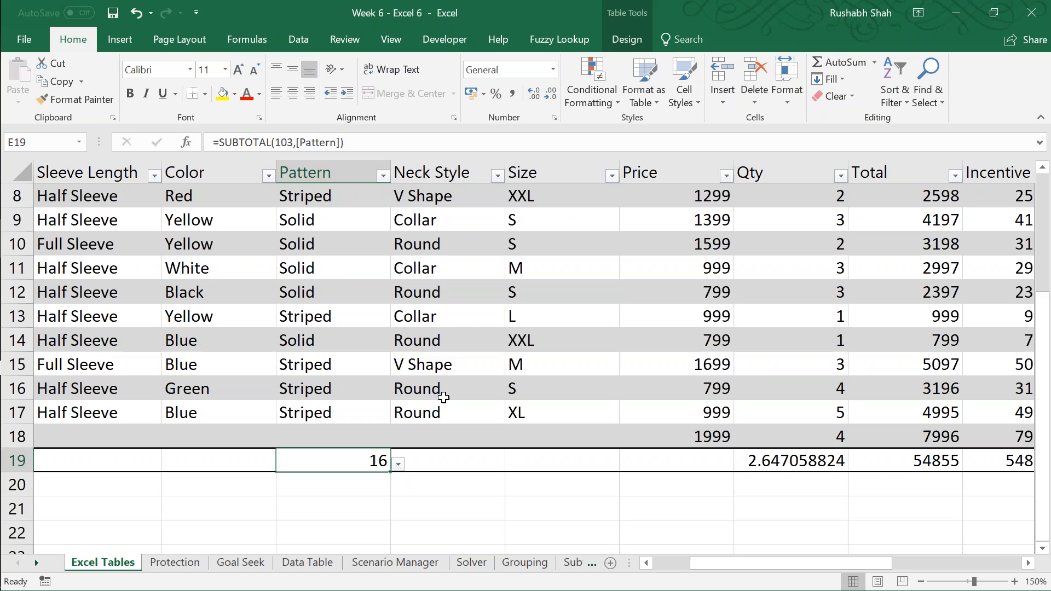
# Step: Switch to the Protection sheet, enlarge its view and save the workbook
pyautogui.hotkey('ctrl', 'pagedown')
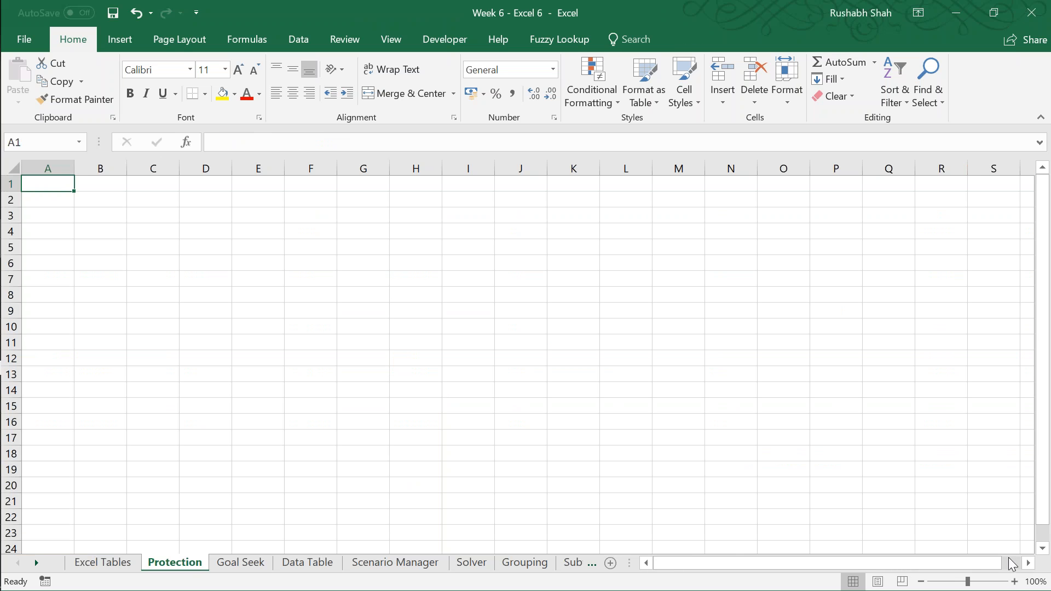
pyautogui.click(1014, 581)
pyautogui.click(1014, 581)
pyautogui.click(1014, 581)
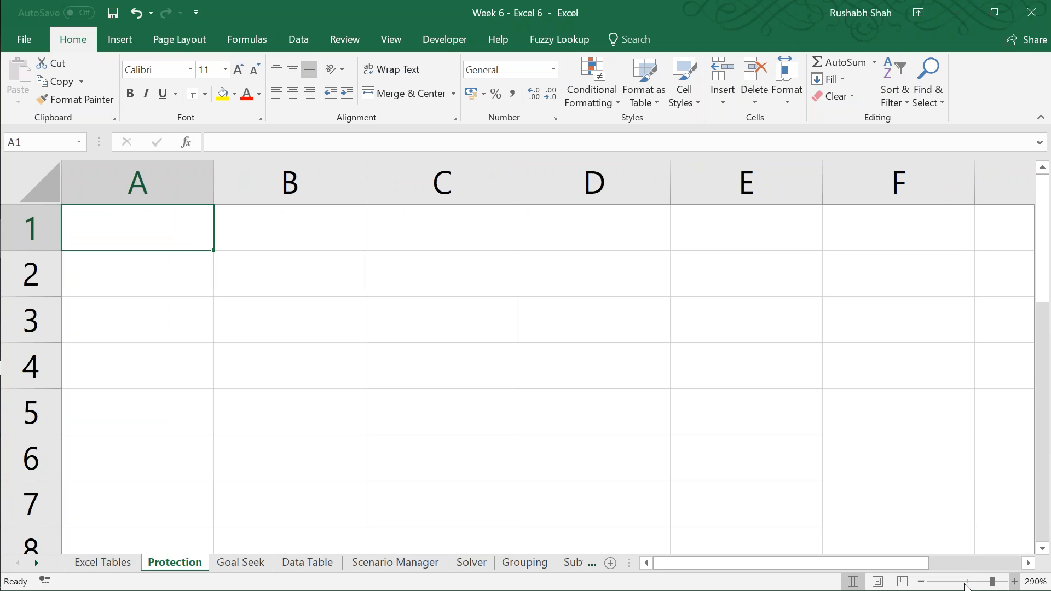
pyautogui.hotkey('ctrl', 's')
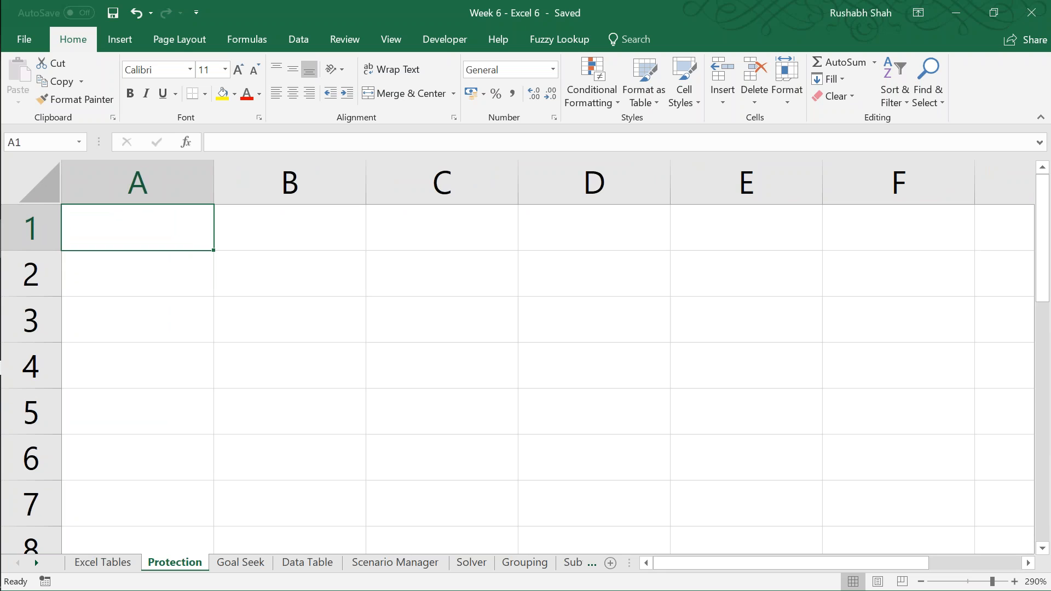
# Step: Enter the title Invoice in cell A1 and the label "Inv No." in D1
pyautogui.click(920, 581)
pyautogui.click(920, 581)
pyautogui.click(919, 581)
pyautogui.click(920, 581)
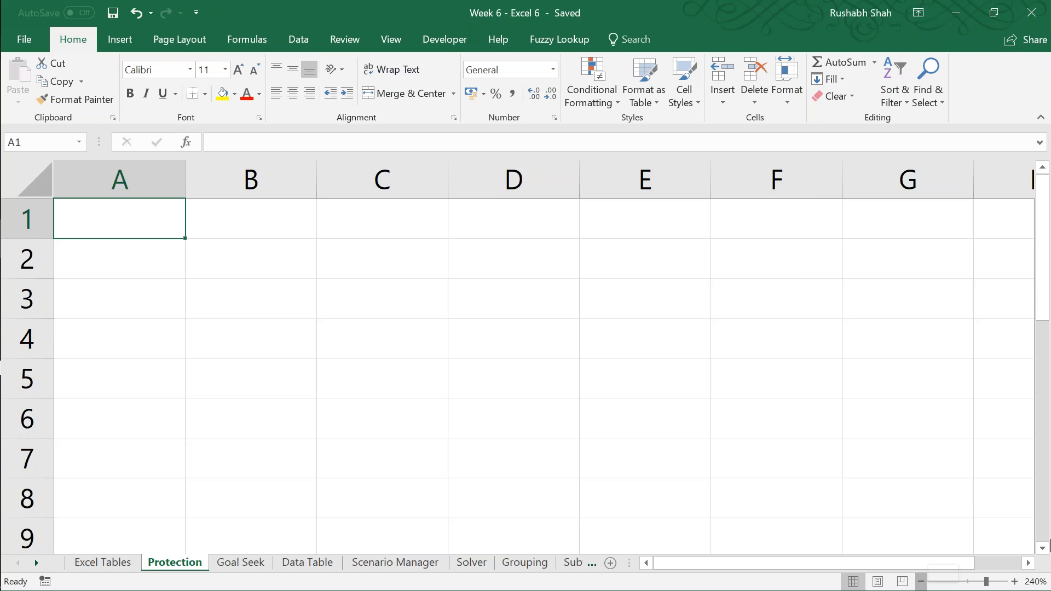
pyautogui.click(920, 581)
pyautogui.click(1014, 581)
pyautogui.write('Invoice')
pyautogui.press('Tab')
pyautogui.press('Tab')
pyautogui.press('Tab')
pyautogui.write('I')
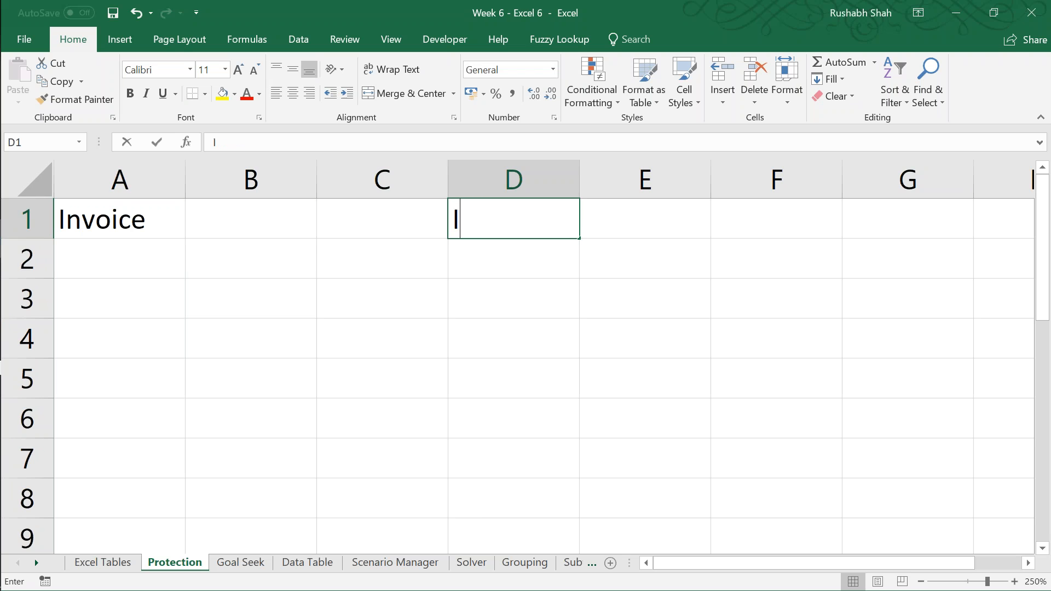
pyautogui.write('nv No.')
pyautogui.press('Tab')
pyautogui.press('Return')
# Step: Enter the labels "Inv Date" in cell D2 and "To:" in A4
pyautogui.press('Tab')
pyautogui.press('Tab')
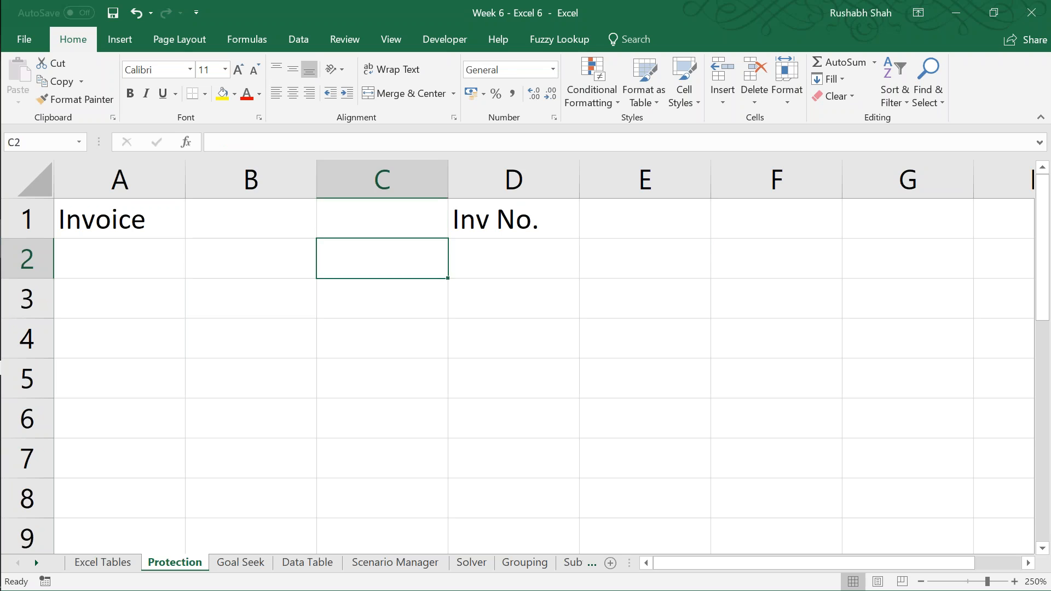
pyautogui.press('Tab')
pyautogui.write('Inv Date')
pyautogui.press('Return')
pyautogui.press('Return')
pyautogui.write('To:')
pyautogui.press('Return')
pyautogui.press('Return')
# Step: Enter the column headings Work in cell B6 and Amount in C6
pyautogui.press('Tab')
pyautogui.press('Right')
pyautogui.press('Left')
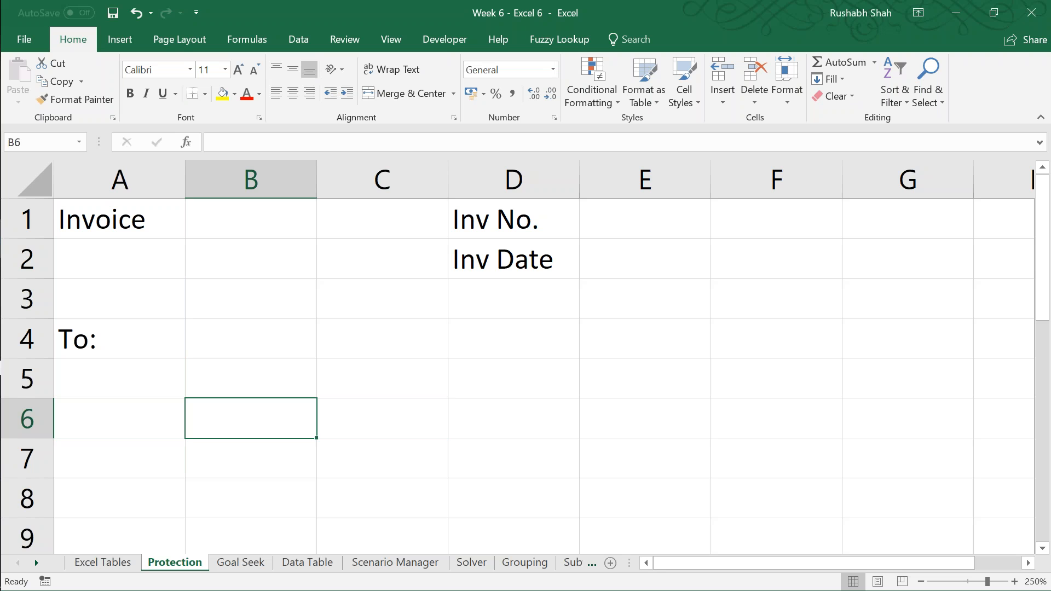
pyautogui.write('W')
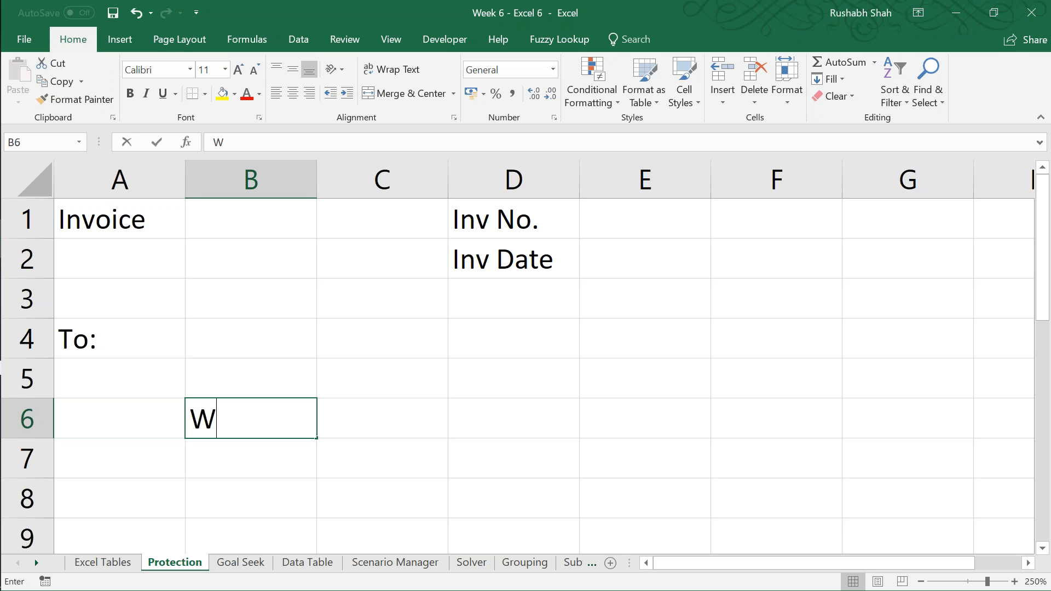
pyautogui.write('ork')
pyautogui.press('Tab')
pyautogui.write('Amount')
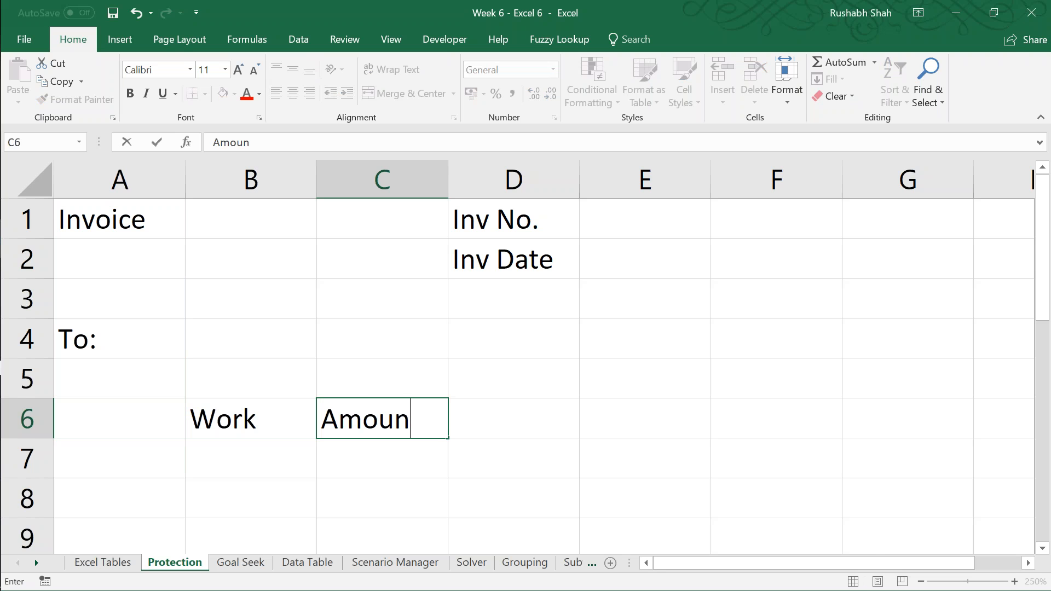
pyautogui.press('Return')
pyautogui.press('Return')
# Step: Enter the label "Total Amount" in cell D9
pyautogui.press('Down')
pyautogui.press('Down')
pyautogui.press('Right')
pyautogui.press('Right')
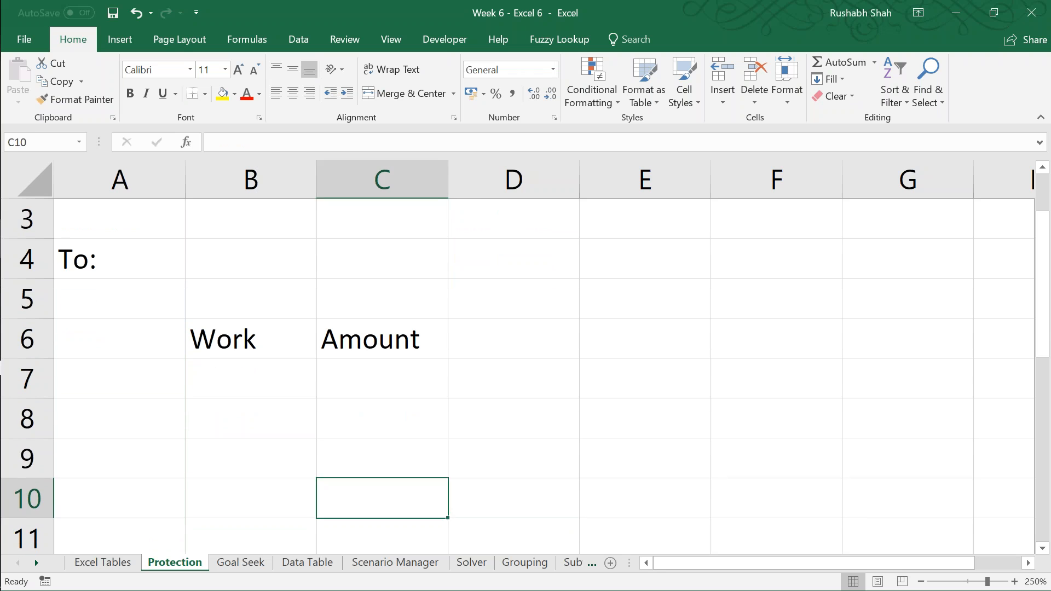
pyautogui.press('Up')
pyautogui.write('Total Amount')
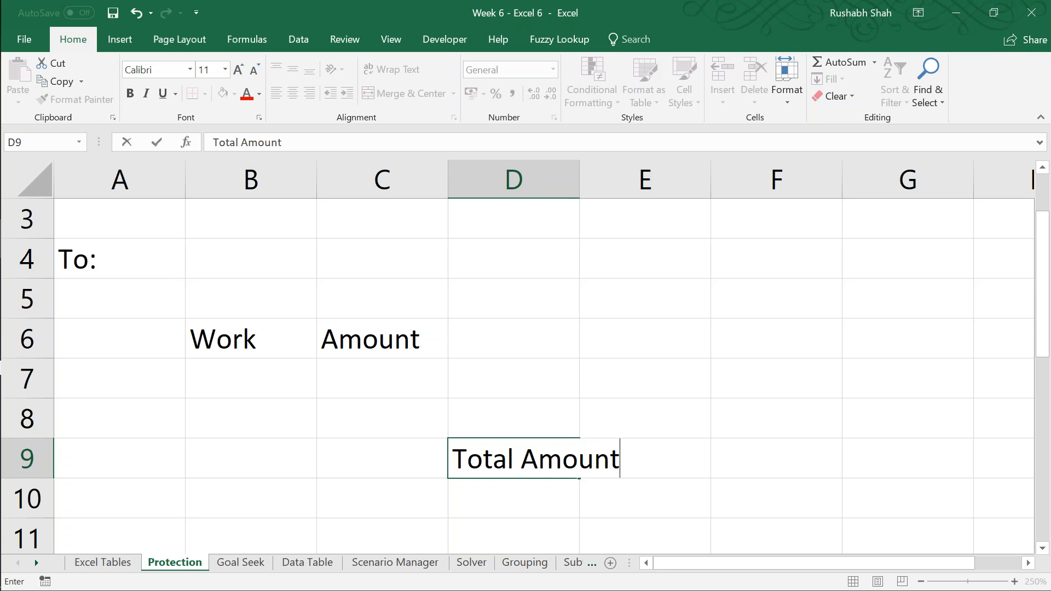
pyautogui.hotkey('ctrl', 'Return')
pyautogui.press('F2')
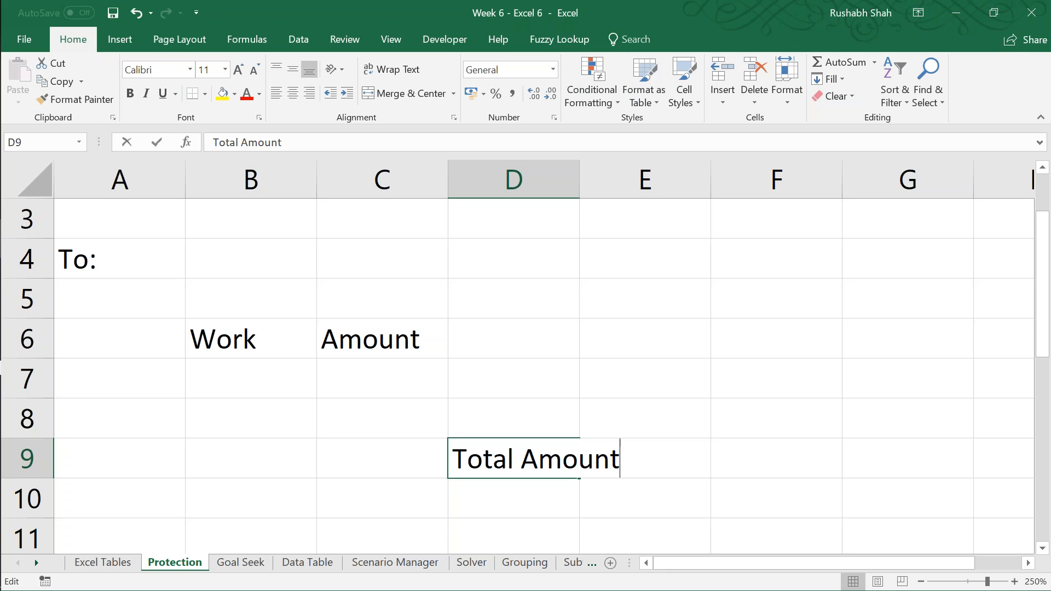
pyautogui.press('Return')
# Step: Autofit the width of column D to the Total Amount label
pyautogui.press('Up')
pyautogui.hotkey('alt', 'h')
pyautogui.press('o')
pyautogui.press('i')
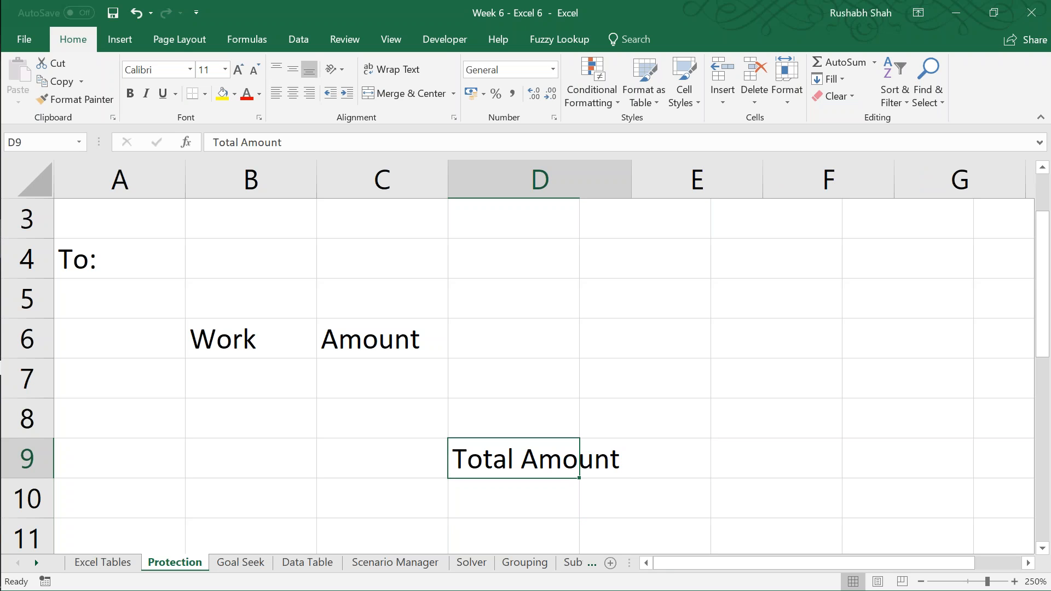
# Step: Apply all borders to the invoice number and date block D1:E2
pyautogui.click(921, 581)
pyautogui.click(920, 582)
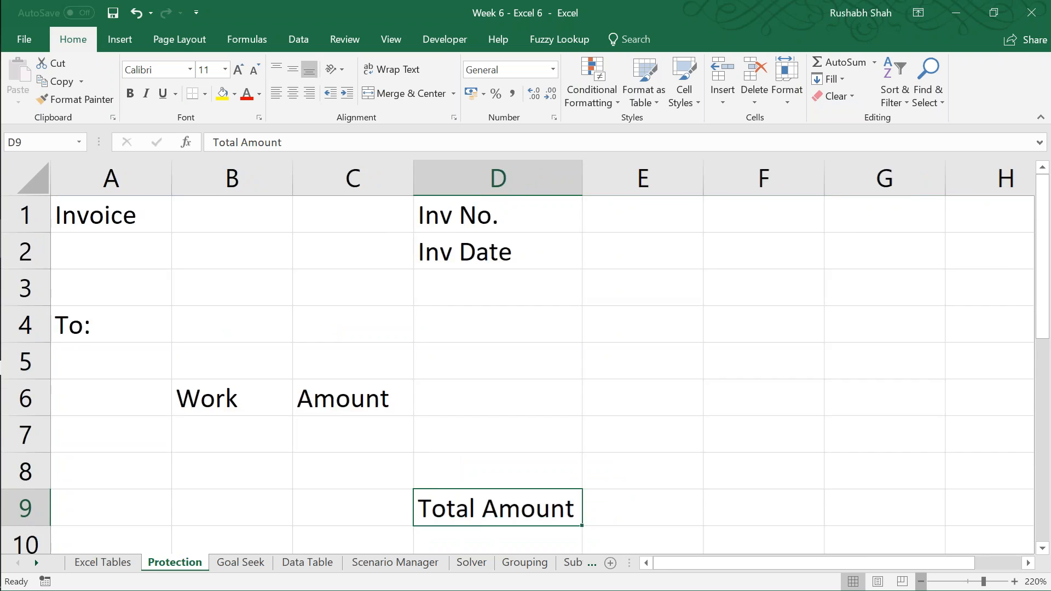
pyautogui.click(920, 582)
pyautogui.click(921, 581)
pyautogui.moveTo(497, 216); pyautogui.dragTo(586, 244)
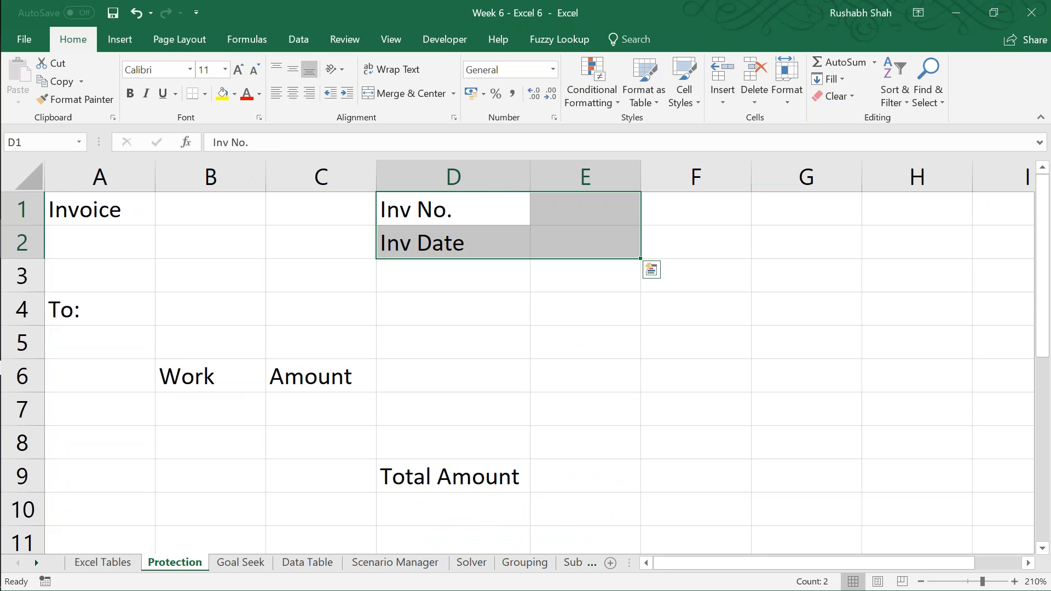
pyautogui.click(206, 93)
pyautogui.click(235, 232)
pyautogui.click(557, 204)
# Step: Repeat the all-borders formatting on A4:B4, B6:C7 and D9:E9
pyautogui.moveTo(137, 302); pyautogui.dragTo(206, 303)
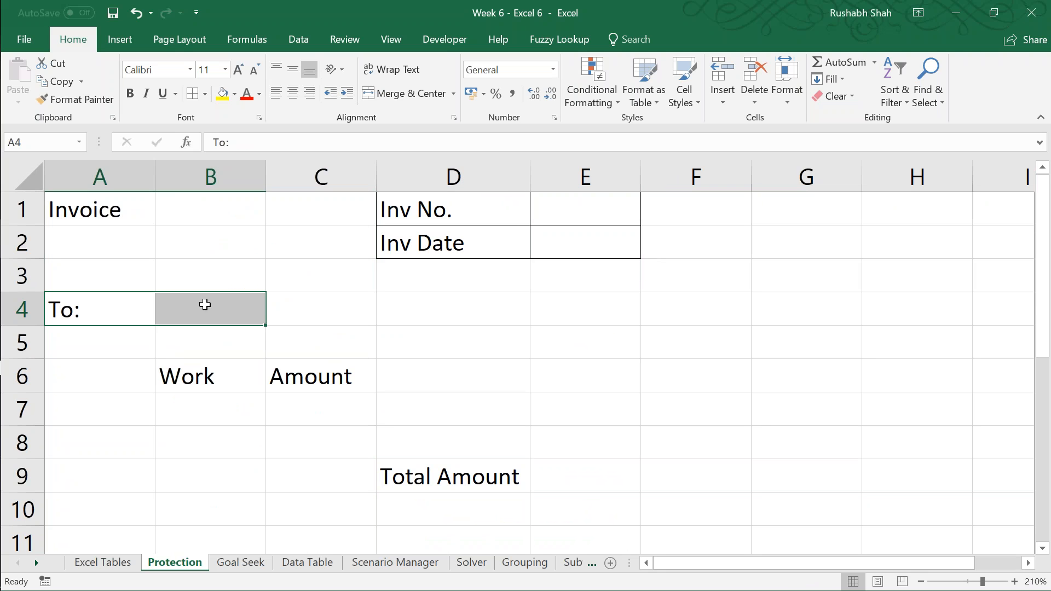
pyautogui.moveTo(241, 382); pyautogui.dragTo(345, 381)
pyautogui.hotkey('shift', 'Down')
pyautogui.press('Down')
pyautogui.press('Down')
pyautogui.press('Right')
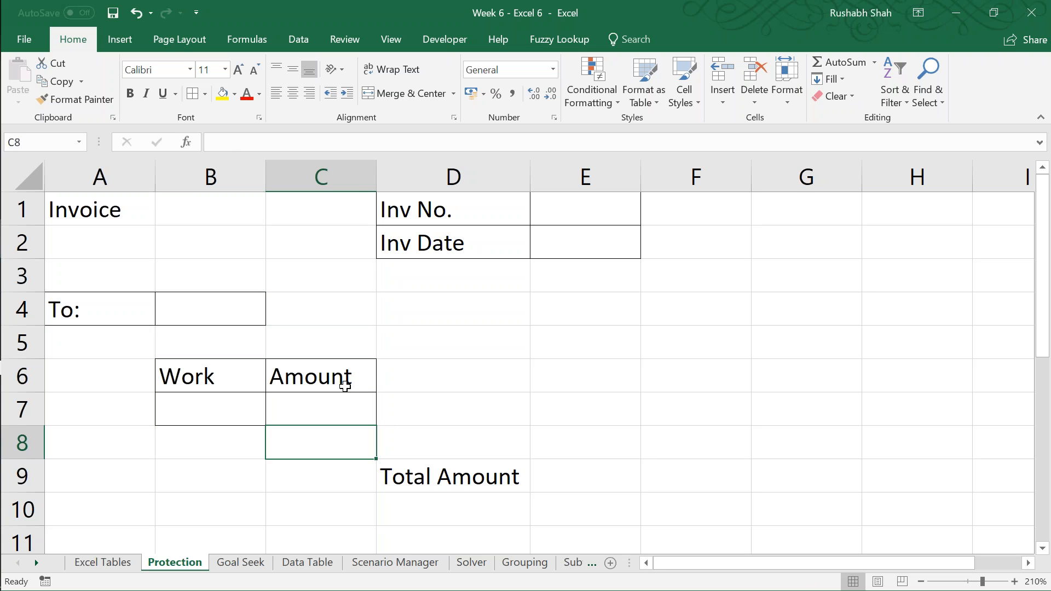
pyautogui.press('Down')
pyautogui.press('Right')
pyautogui.hotkey('shift', 'Right')
pyautogui.press('F4')
# Step: Make the Invoice title in A1 bold and italic, and save the workbook
pyautogui.press('Left')
pyautogui.press('Left')
pyautogui.press('Up')
pyautogui.press('Up')
pyautogui.press('Left')
pyautogui.press('Up')
pyautogui.press('Up')
pyautogui.press('Up')
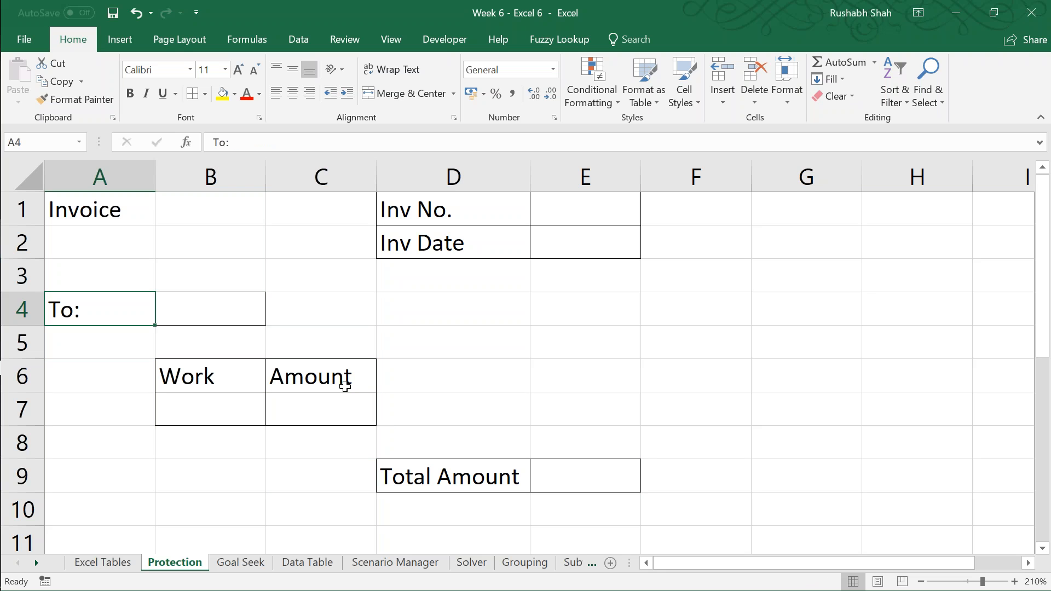
pyautogui.press('Up')
pyautogui.press('Up')
pyautogui.press('Up')
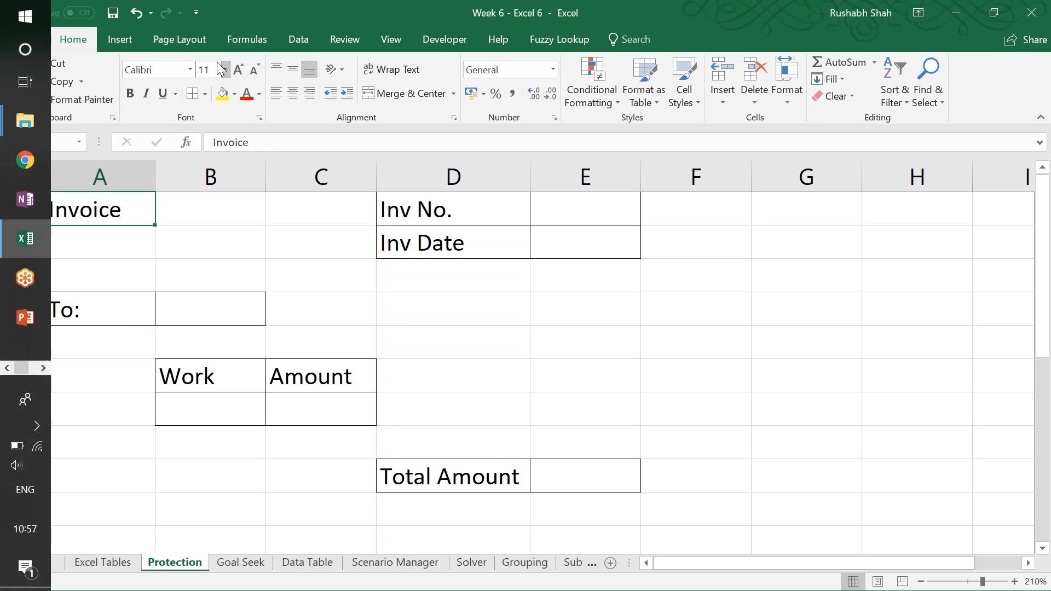
pyautogui.hotkey('ctrl', 'b')
pyautogui.hotkey('ctrl', 'i')
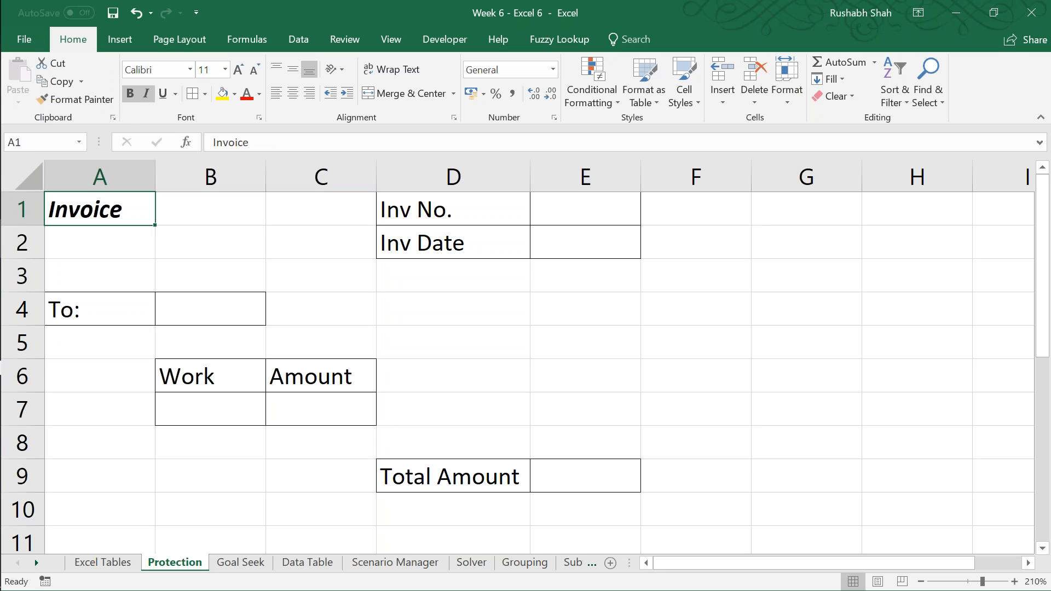
pyautogui.click(465, 310)
pyautogui.hotkey('ctrl', 's')
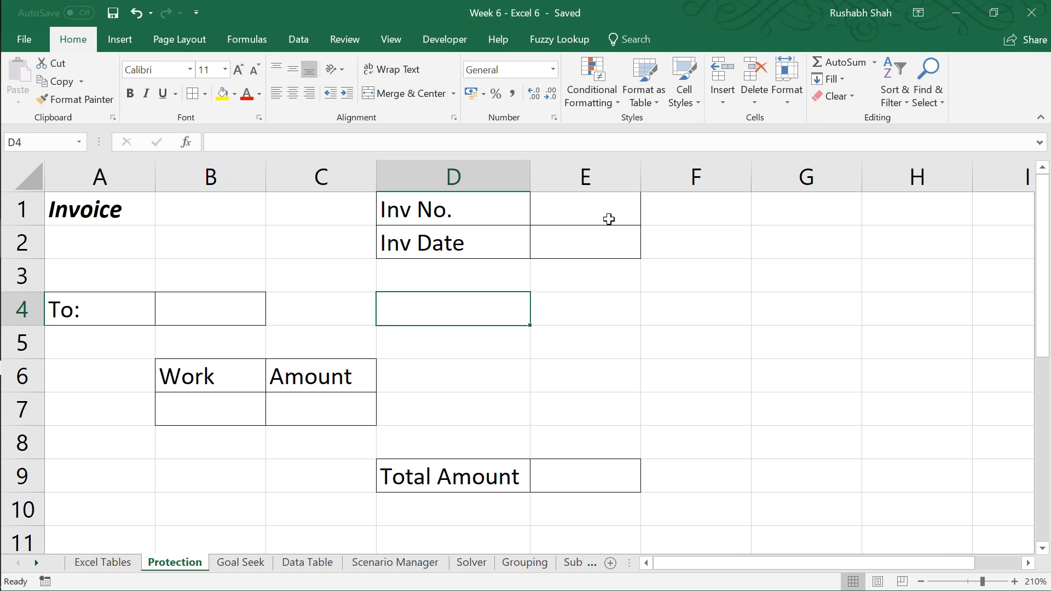
# Step: Fill the invoice number and date entry cells E1:E2 with light blue
pyautogui.moveTo(607, 218); pyautogui.dragTo(612, 237)
pyautogui.click(233, 97)
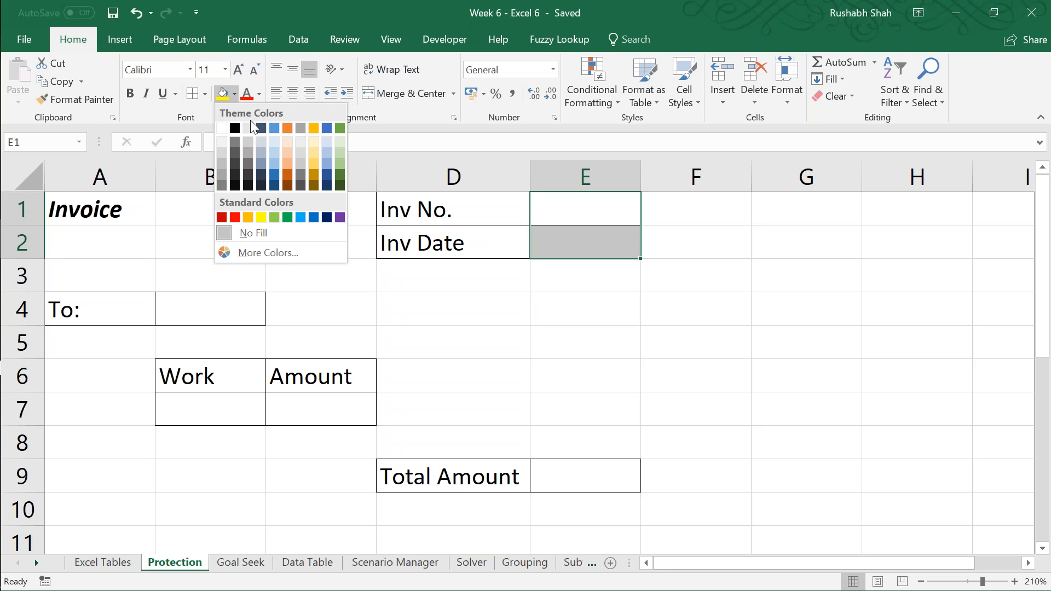
pyautogui.click(274, 153)
# Step: Repeat the light blue fill on the recipient cell B4 and the Work entry cell B7
pyautogui.press('Left')
pyautogui.press('Down')
pyautogui.press('Left')
pyautogui.press('Down')
pyautogui.press('Left')
pyautogui.press('Down')
pyautogui.press('F3')
pyautogui.press('Escape')
pyautogui.press('F4')
pyautogui.press('Down')
# Step: Repeat the light blue fill on the Amount entry cell C7 and the Total Amount cell E9
pyautogui.press('Down')
pyautogui.press('Down')
pyautogui.press('F4')
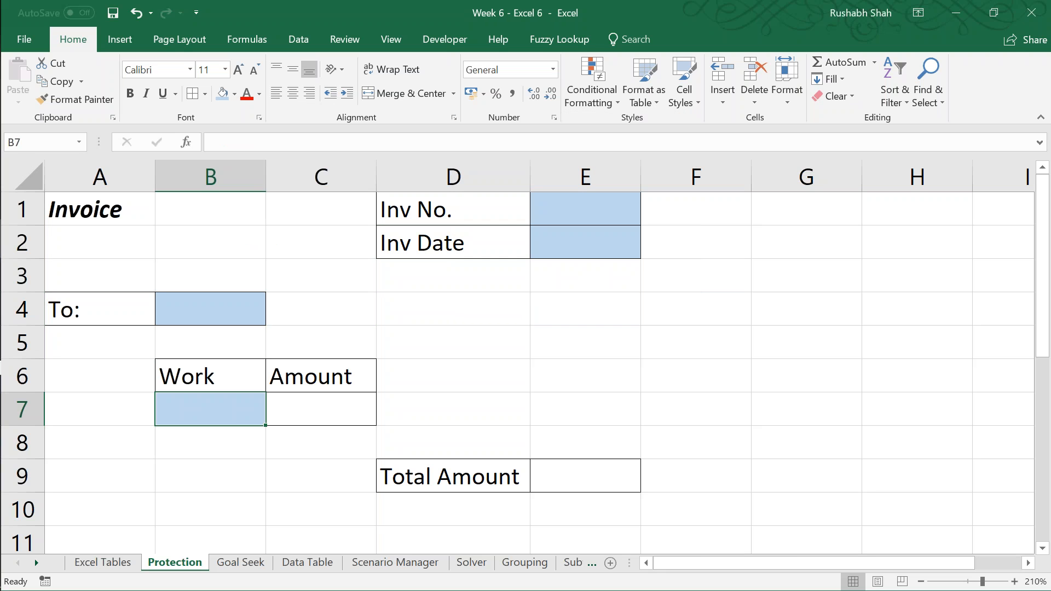
pyautogui.press('Right')
pyautogui.press('F4')
pyautogui.press('Right')
pyautogui.press('Down')
pyautogui.press('Right')
pyautogui.press('Down')
pyautogui.press('F4')
pyautogui.press('Left')
pyautogui.press('Up')
pyautogui.press('Up')
pyautogui.press('Up')
pyautogui.press('Up')
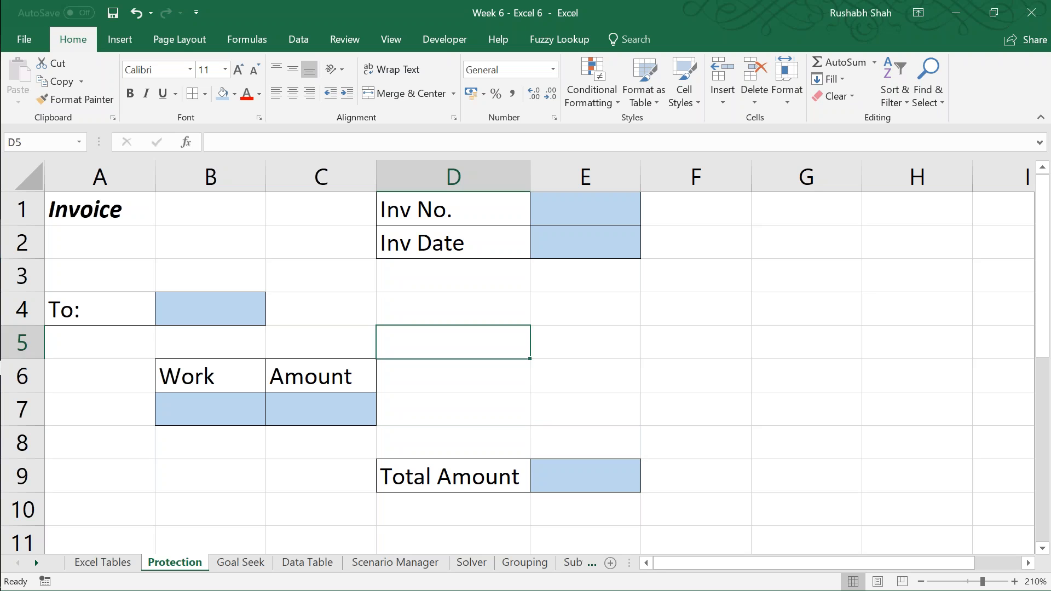
# Step: Select the recipient entry cell B4 and save the workbook
pyautogui.press('Left')
pyautogui.press('Left')
pyautogui.press('Up')
pyautogui.press('Up')
pyautogui.press('Down')
pyautogui.hotkey('ctrl', 's')
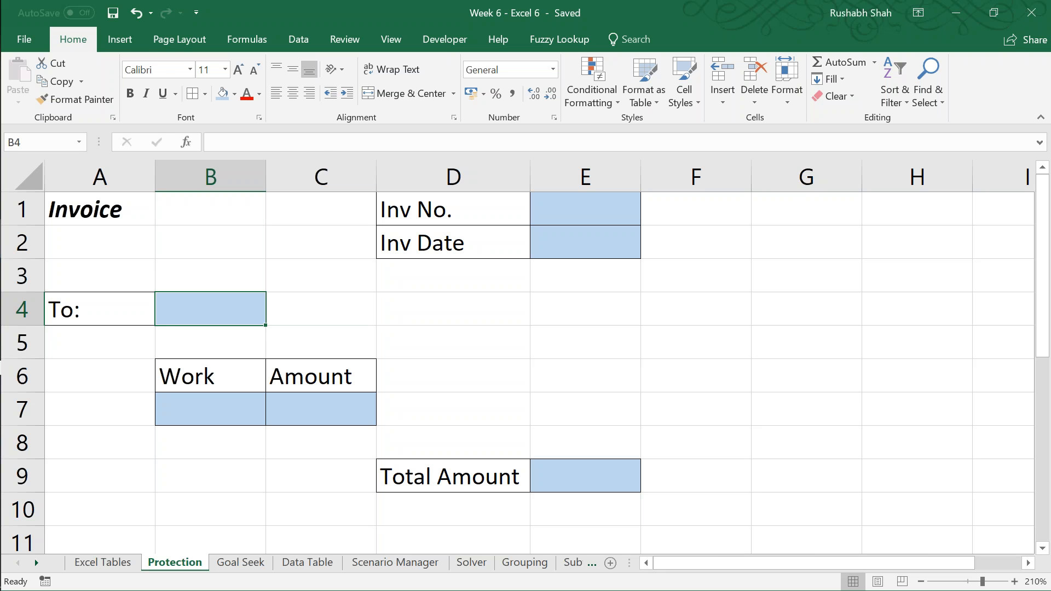
# Step: Switch to a new Notepad note and enter the heading "protect"
pyautogui.press('super+r')
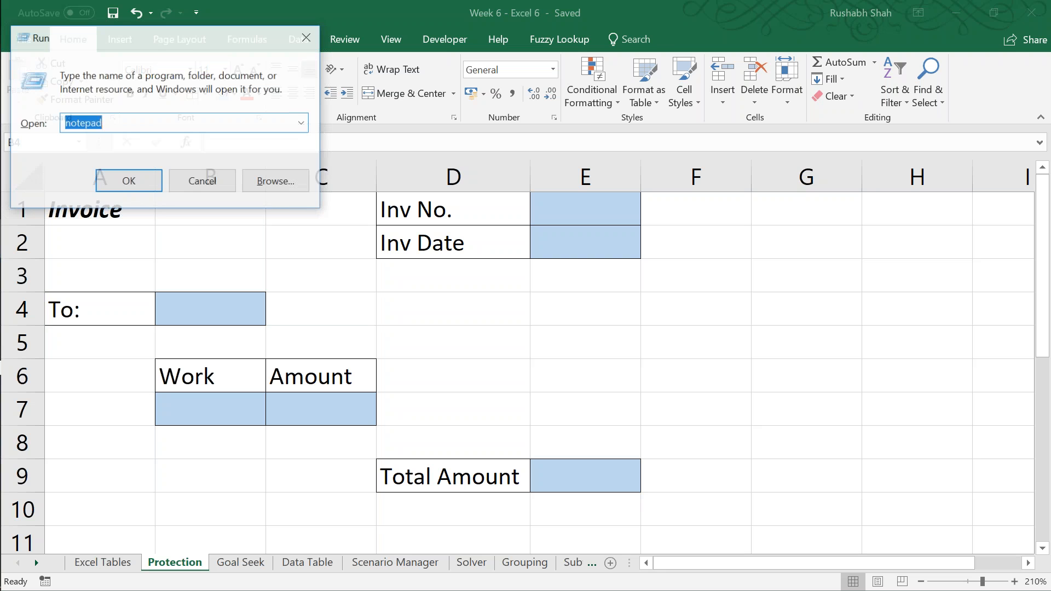
pyautogui.press('Return')
pyautogui.write('propt')
pyautogui.press('BackSpace')
pyautogui.press('BackSpace')
pyautogui.write('tecteve')
pyautogui.press('BackSpace')
pyautogui.press('BackSpace')
pyautogui.press('BackSpace')
pyautogui.press('BackSpace')
pyautogui.press('BackSpace')
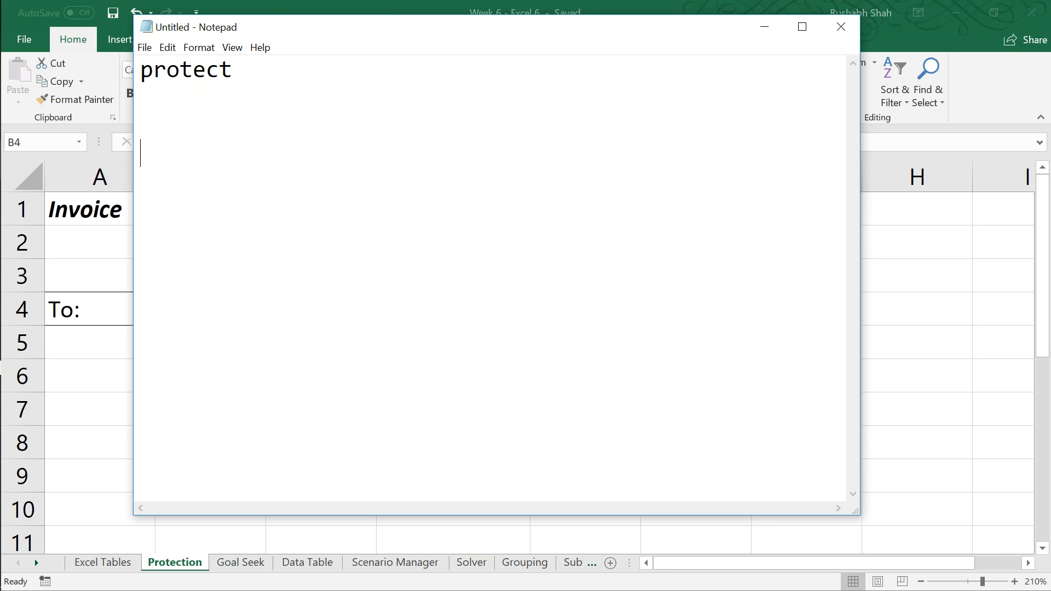
# Step: List "locked" and "hidden" on separate indented lines below the protect heading
pyautogui.press('Tab')
pyautogui.write('locked')
pyautogui.press('Return')
pyautogui.press('Tab')
pyautogui.write('hidden')
pyautogui.press('Return')
pyautogui.press('Return')
# Step: Leave a blank line below hidden and add the indented note "actually, everything is locked"
pyautogui.press('Tab')
pyautogui.write('acu')
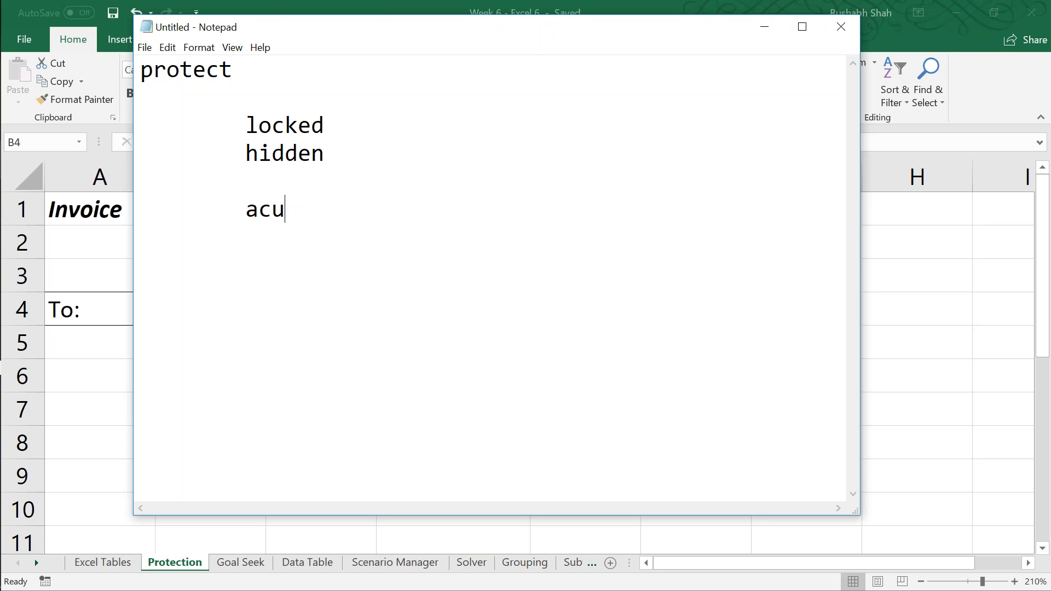
pyautogui.press('BackSpace')
pyautogui.write('tually, ever')
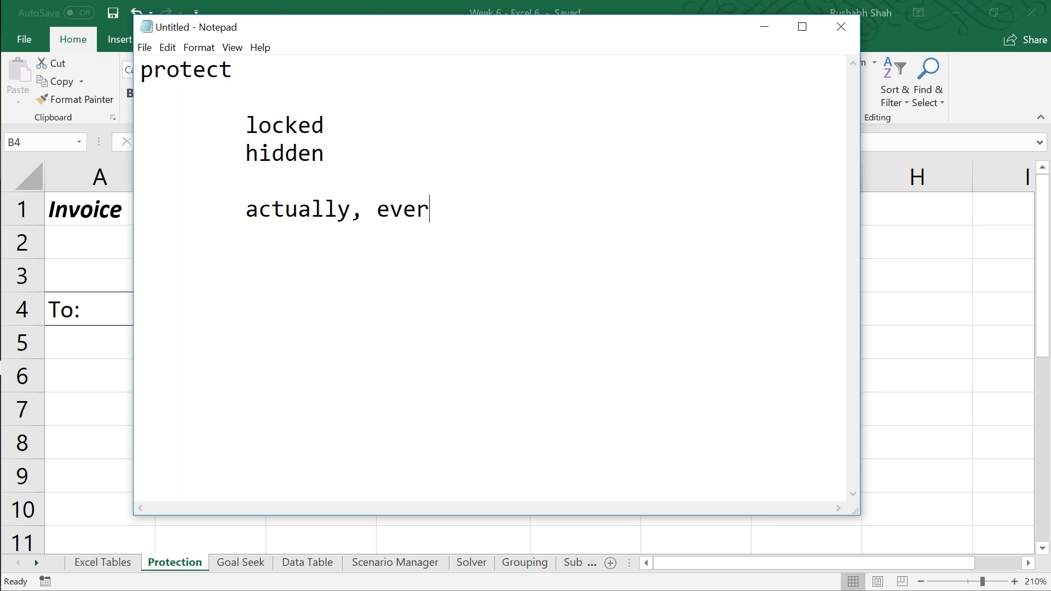
pyautogui.write('ything is locked')
# Step: Add the indented line "but the lock is activated only when" to the notes
pyautogui.press('Return')
pyautogui.press('Tab')
pyautogui.write('but the lock is a')
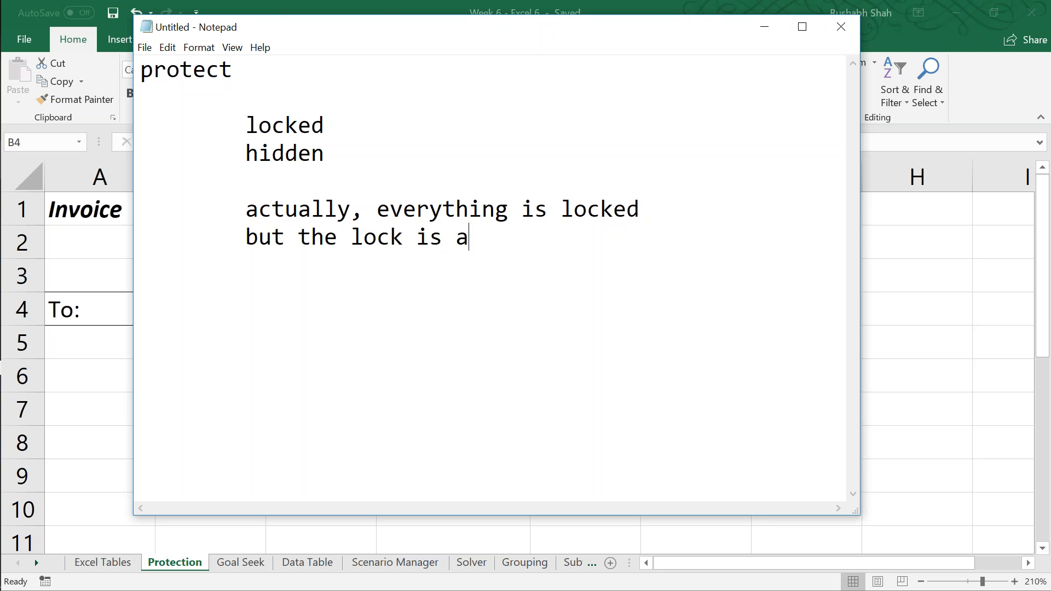
pyautogui.press('BackSpace')
pyautogui.write('activated onl')
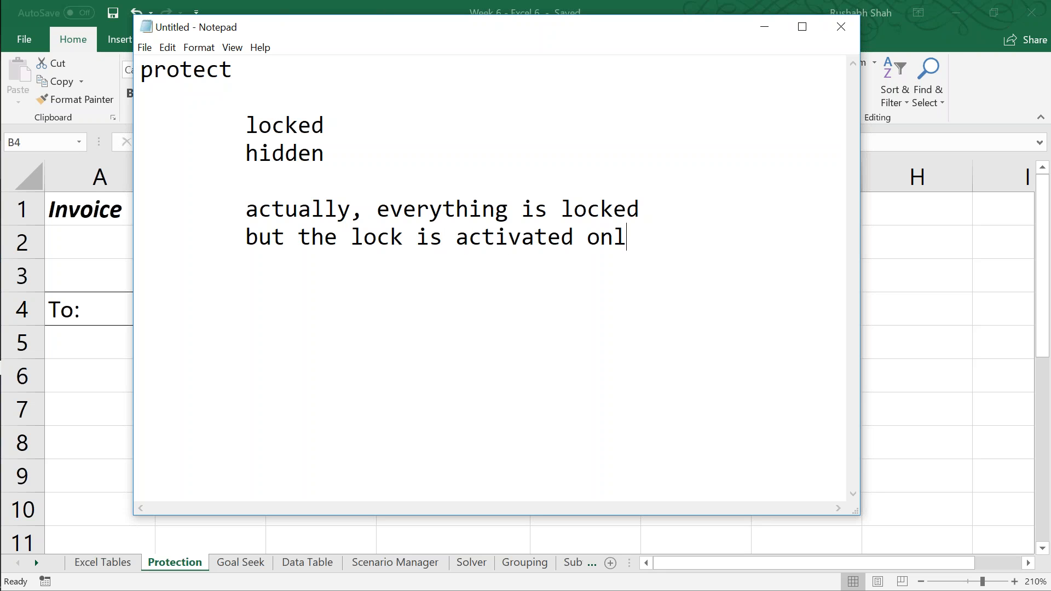
pyautogui.write('y when')
# Step: Finish the sentence with "you give a password" on a new line indented one level further
pyautogui.press('Return')
pyautogui.press('Tab')
pyautogui.press('Tab')
pyautogui.write('you i')
pyautogui.press('BackSpace')
pyautogui.write('give a sp')
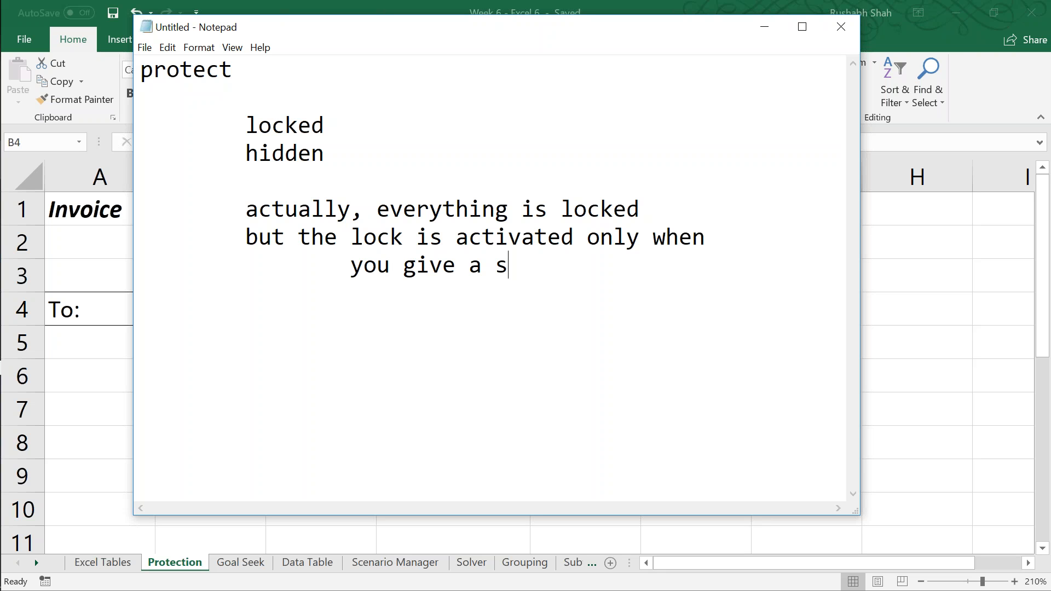
pyautogui.press('BackSpace')
pyautogui.press('BackSpace')
pyautogui.write('oa')
pyautogui.press('BackSpace')
pyautogui.press('BackSpace')
pyautogui.write('passwopr')
pyautogui.press('BackSpace')
pyautogui.press('BackSpace')
pyautogui.write('rd')
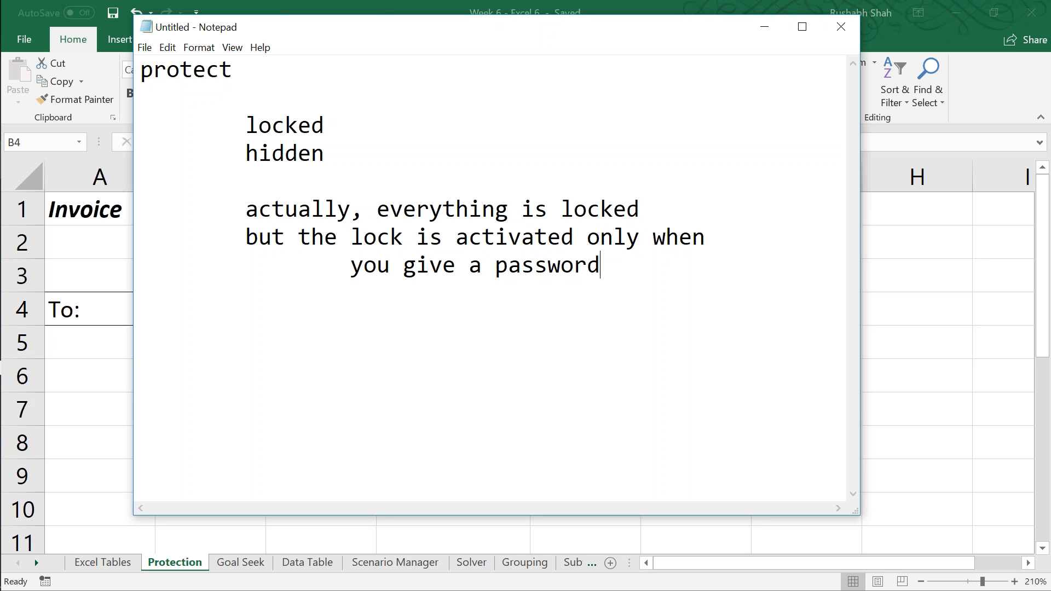
# Step: Leave a blank line and add the indented note "whatever you want to edit, should be unlocked"
pyautogui.hotkey('alt', 'Tab')
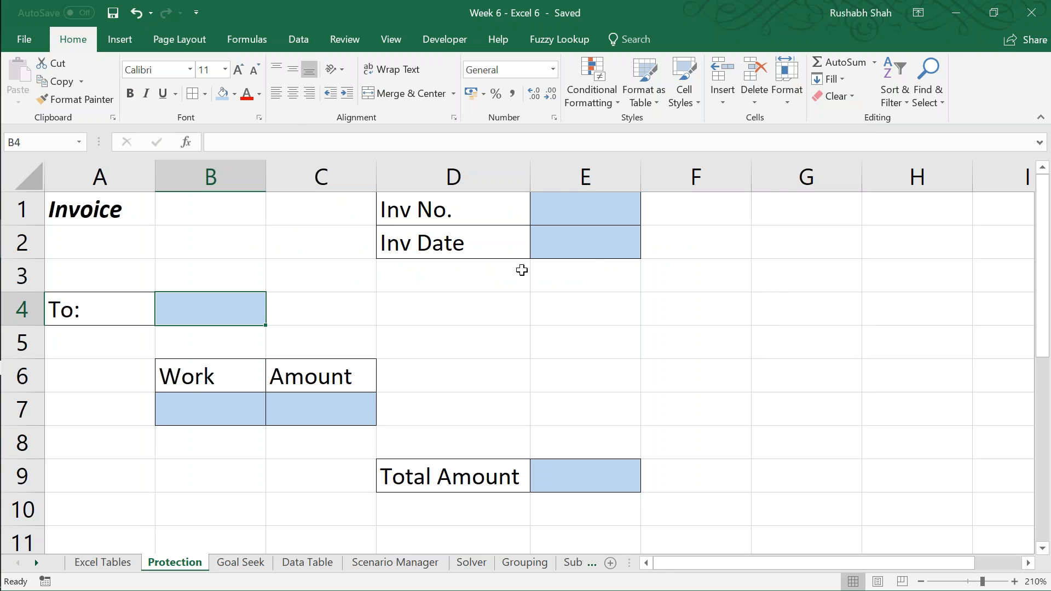
pyautogui.hotkey('alt', 'Tab')
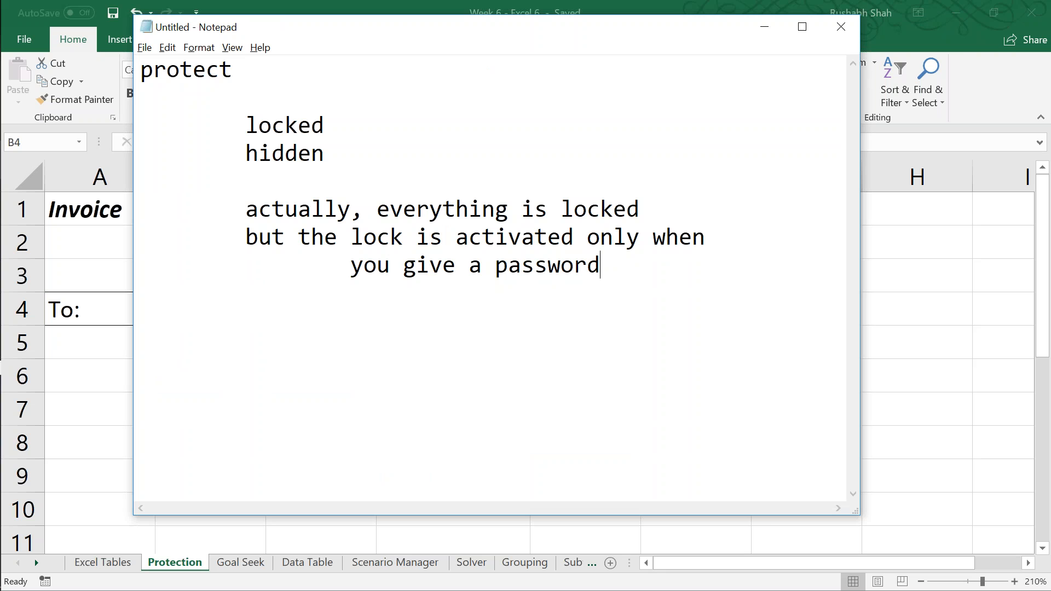
pyautogui.press('Return')
pyautogui.press('Return')
pyautogui.press('Tab')
pyautogui.write('whatever you wan')
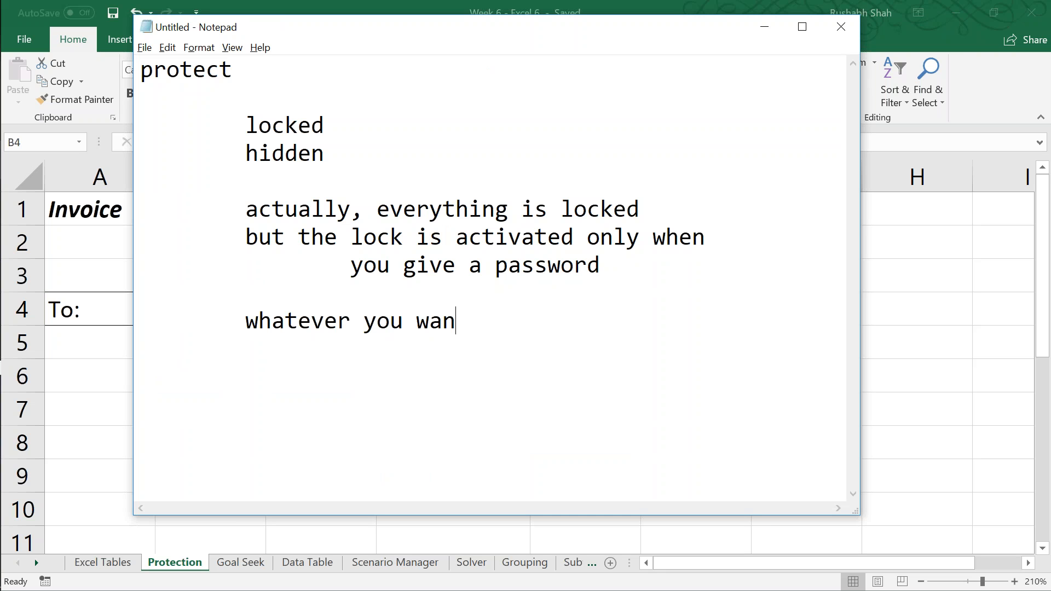
pyautogui.write('t to edit, shou')
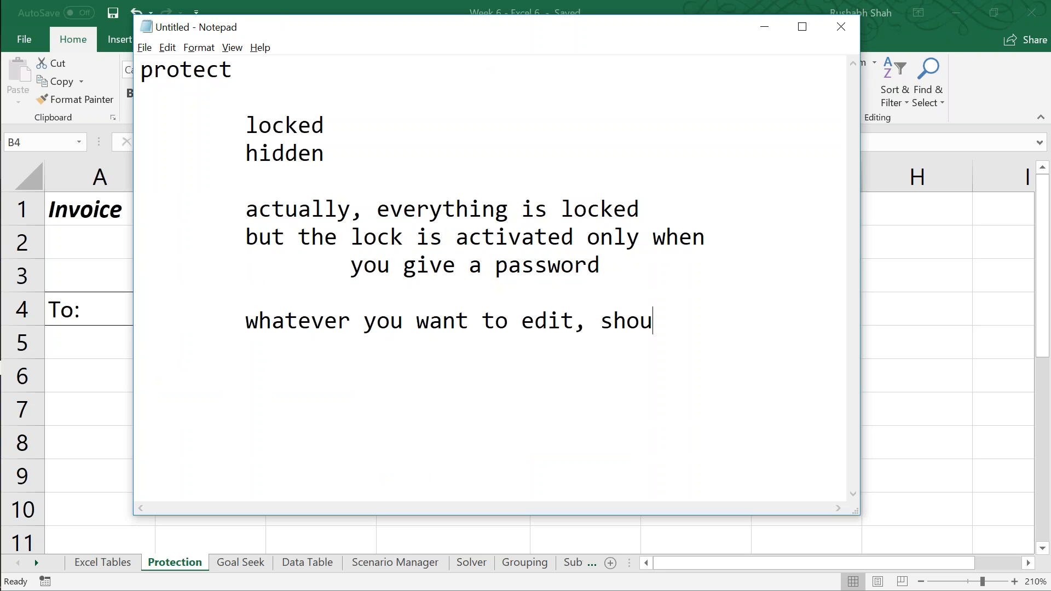
pyautogui.write('ld be unlocked')
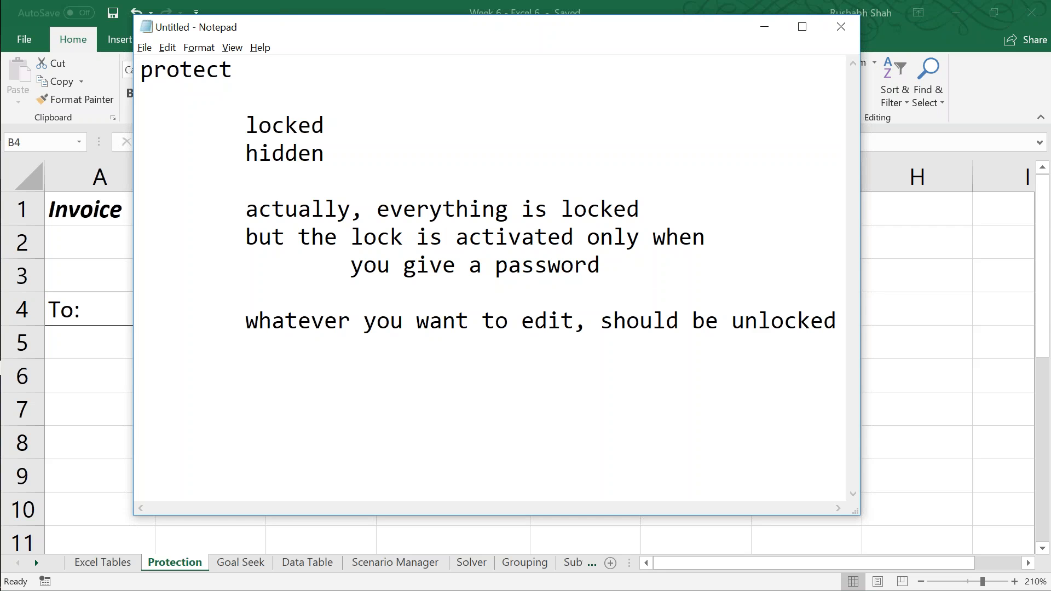
# Step: Switch to Excel and turn off the Locked setting for entry cells B4, E1, E2, C7, B7 and E9 together
pyautogui.hotkey('alt', 'Tab')
pyautogui.keyDown('ctrl'); pyautogui.click(550, 211); pyautogui.keyUp('ctrl')
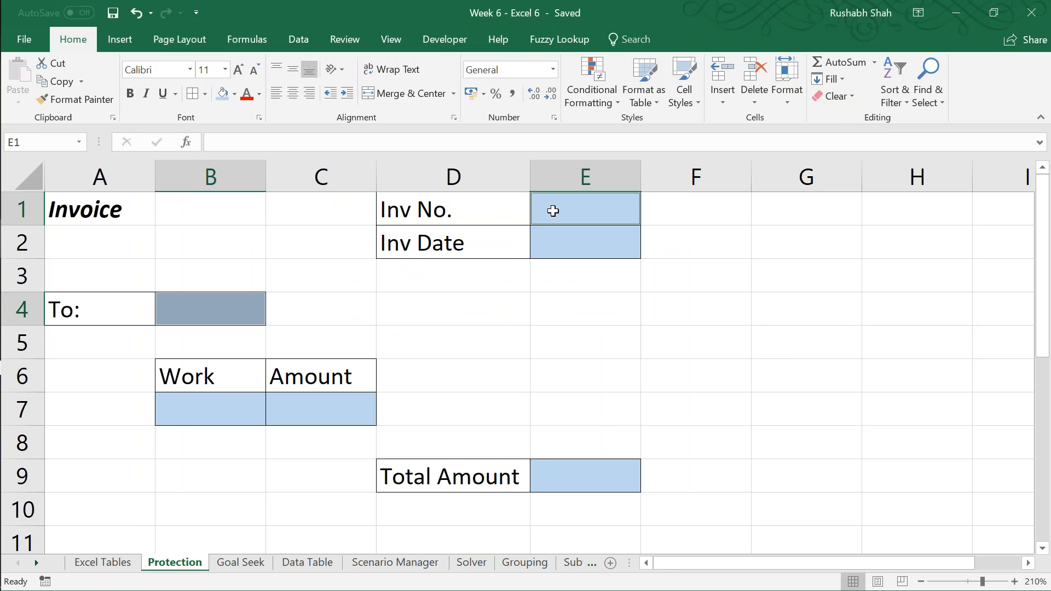
pyautogui.keyDown('ctrl'); pyautogui.click(553, 240); pyautogui.keyUp('ctrl')
pyautogui.keyDown('ctrl'); pyautogui.click(304, 408); pyautogui.keyUp('ctrl')
pyautogui.keyDown('ctrl'); pyautogui.click(241, 408); pyautogui.keyUp('ctrl')
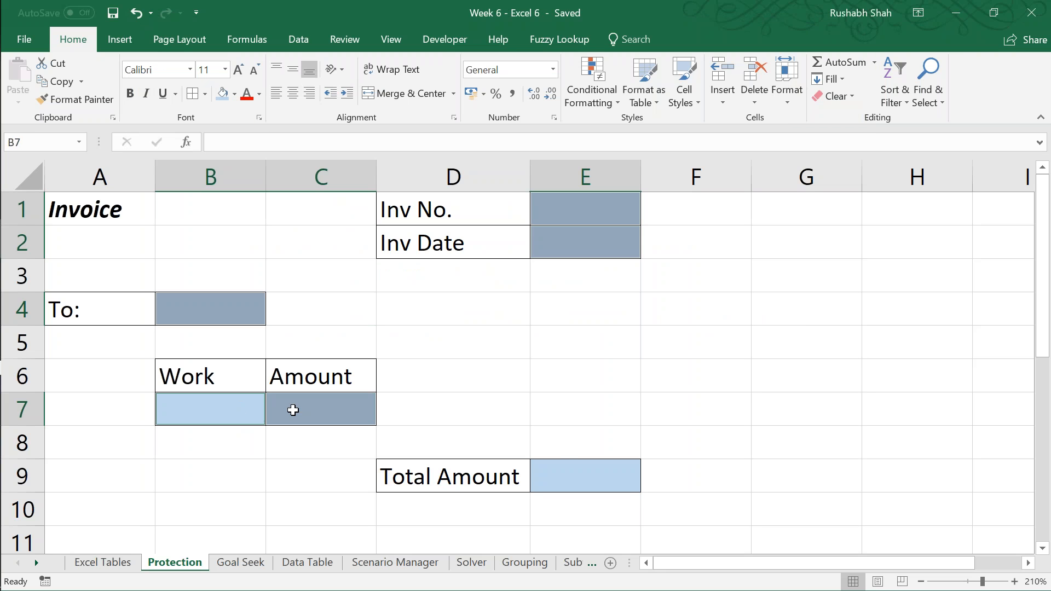
pyautogui.keyDown('ctrl'); pyautogui.click(569, 470); pyautogui.keyUp('ctrl')
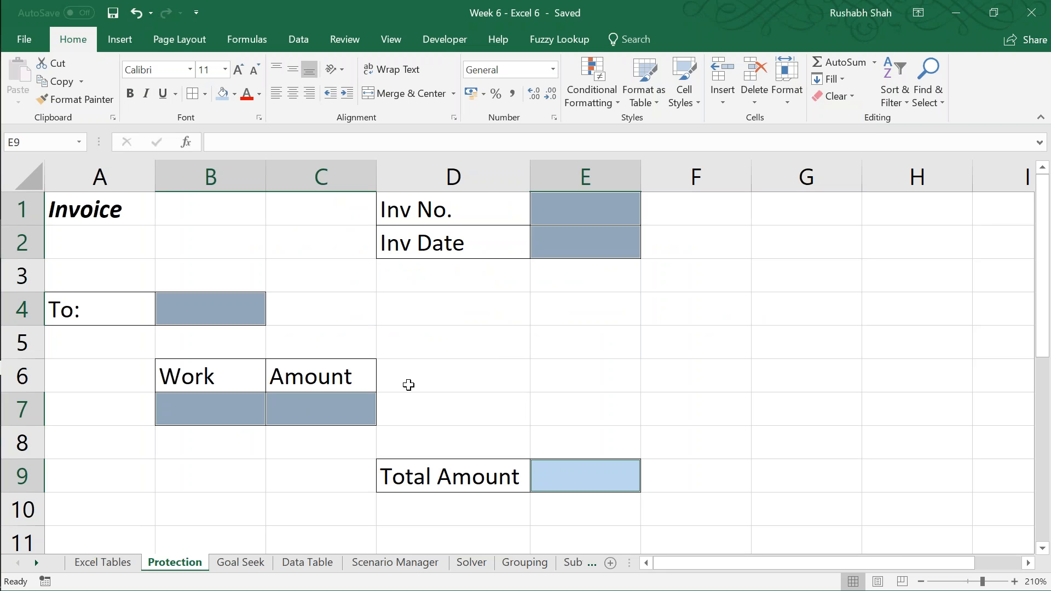
pyautogui.rightClick(323, 409)
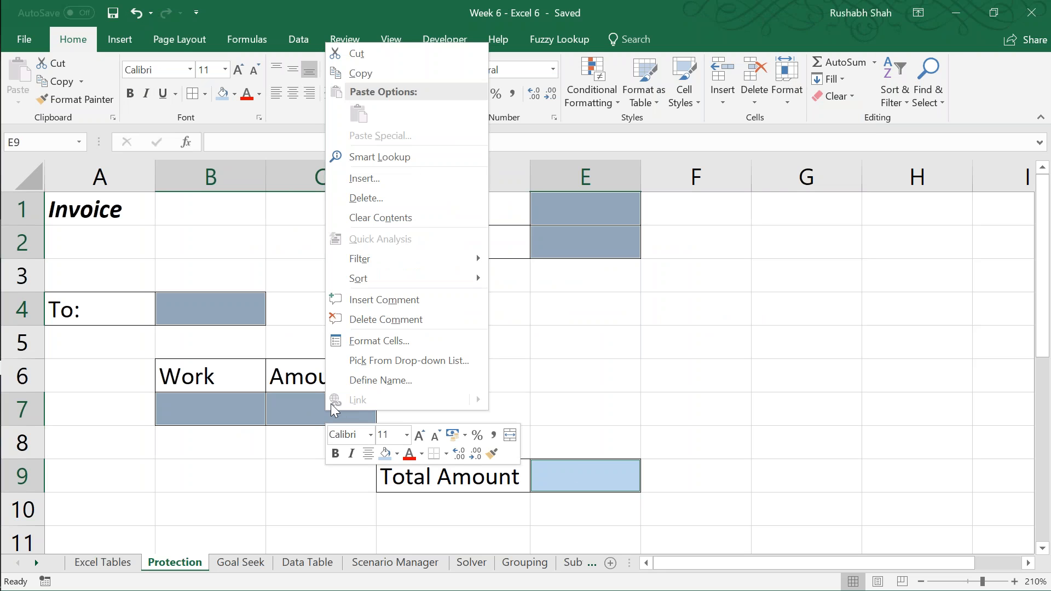
pyautogui.click(389, 339)
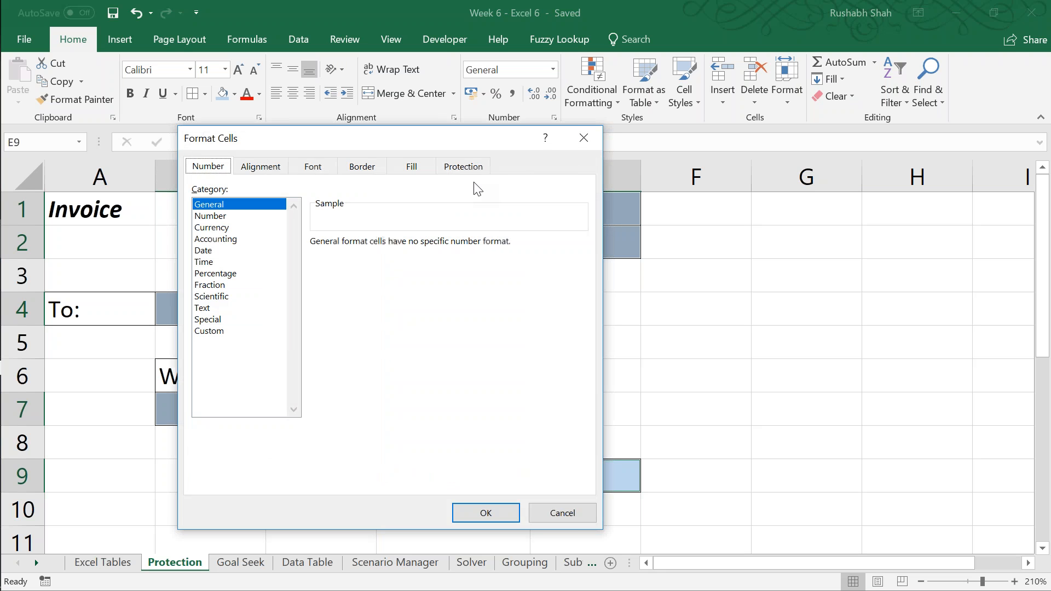
pyautogui.click(469, 167)
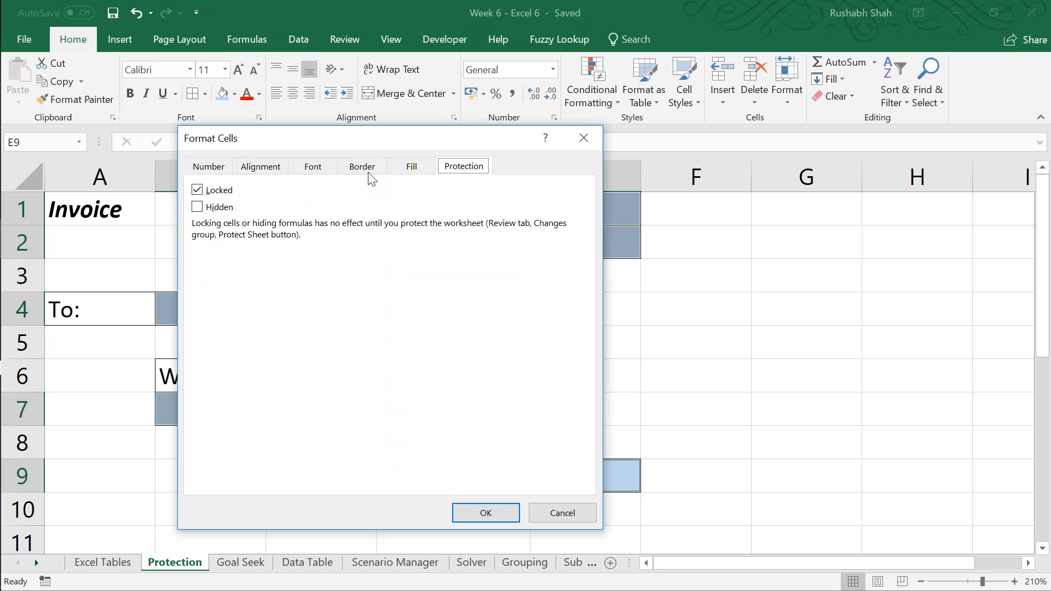
pyautogui.click(213, 192)
pyautogui.click(473, 516)
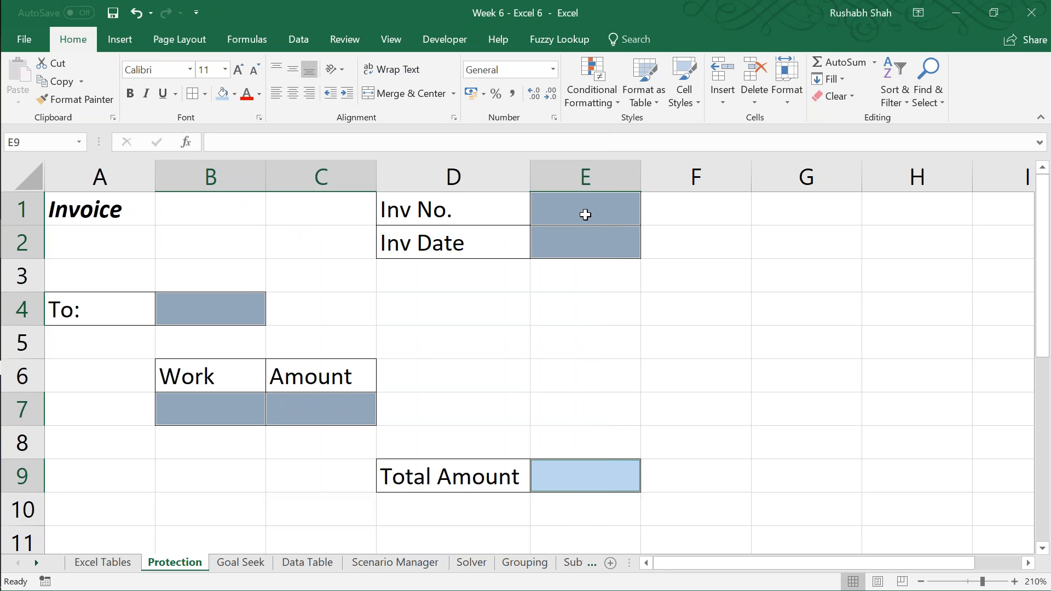
# Step: Protect the invoice sheet with a password, re-enter the password for confirmation, and save the workbook
pyautogui.click(585, 215)
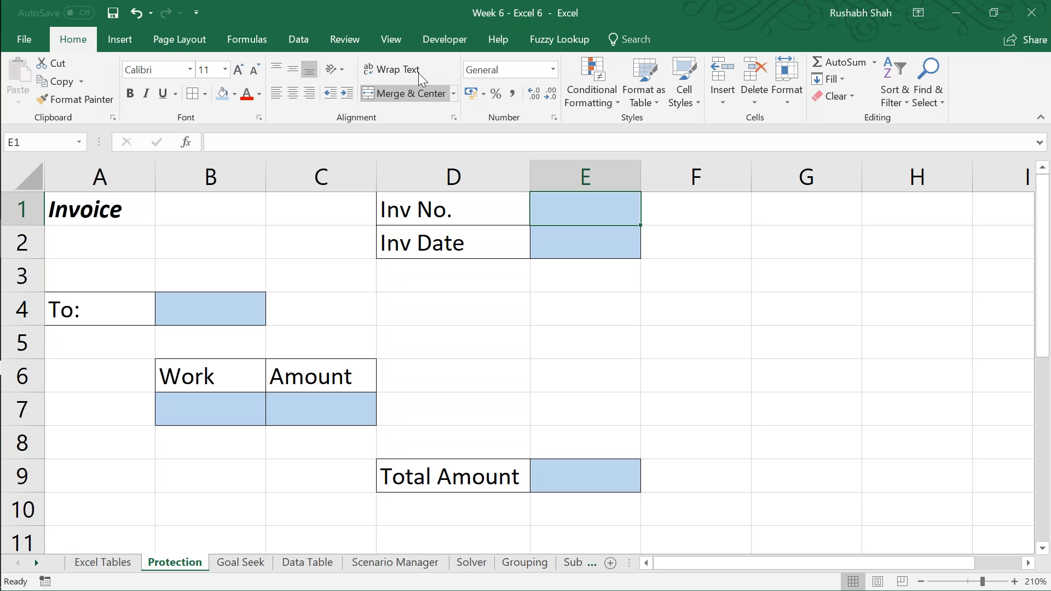
pyautogui.click(353, 40)
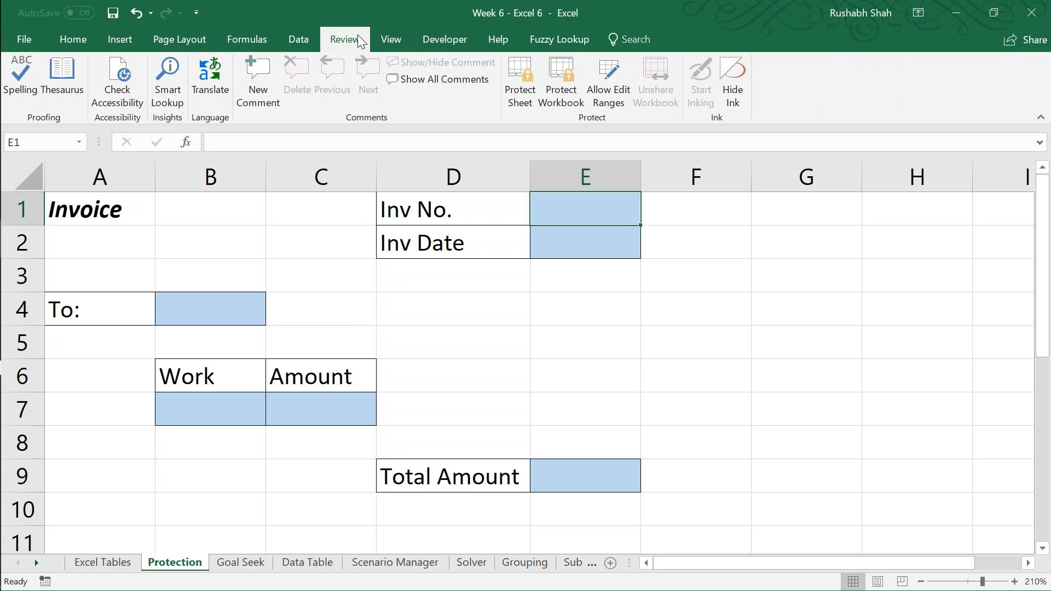
pyautogui.click(516, 101)
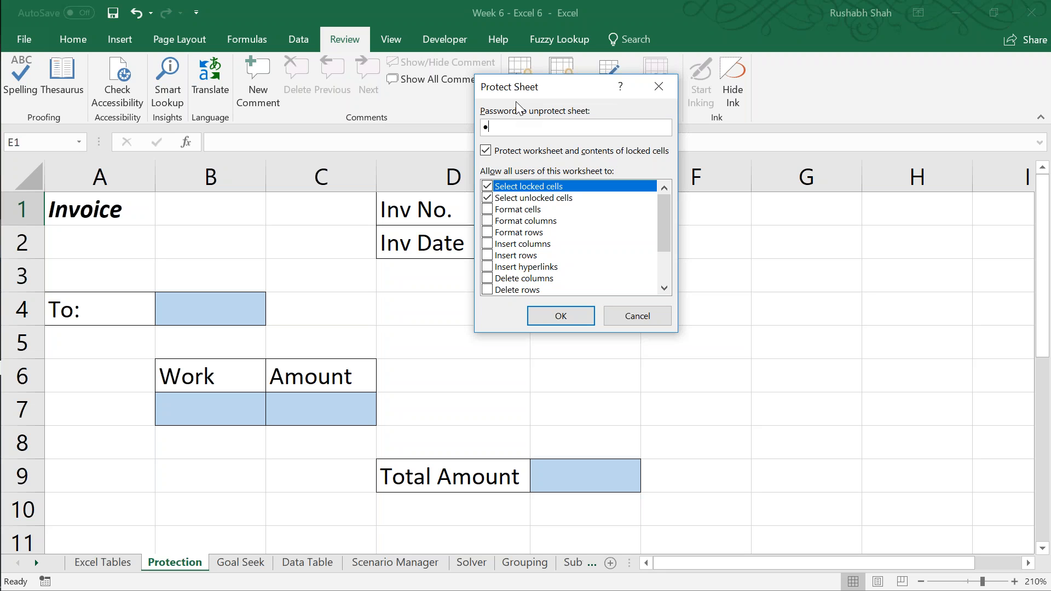
pyautogui.press('Return')
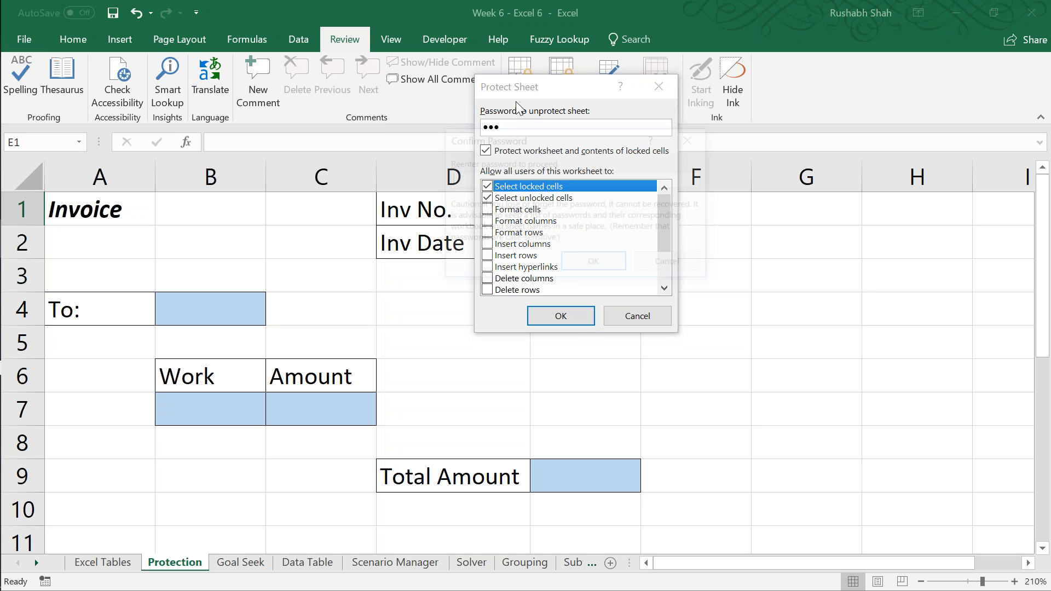
pyautogui.write('123')
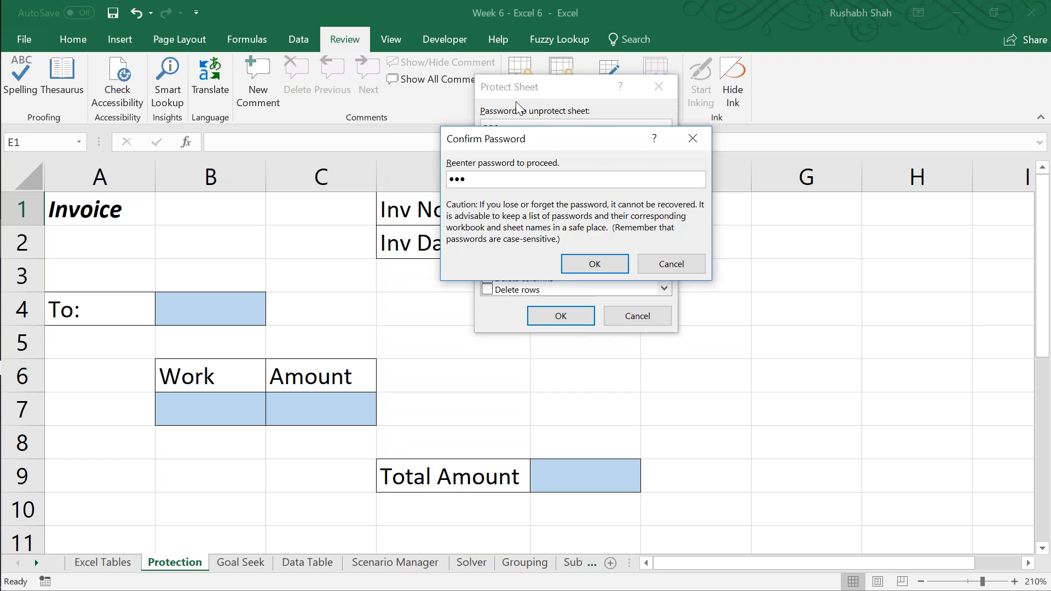
pyautogui.press('Return')
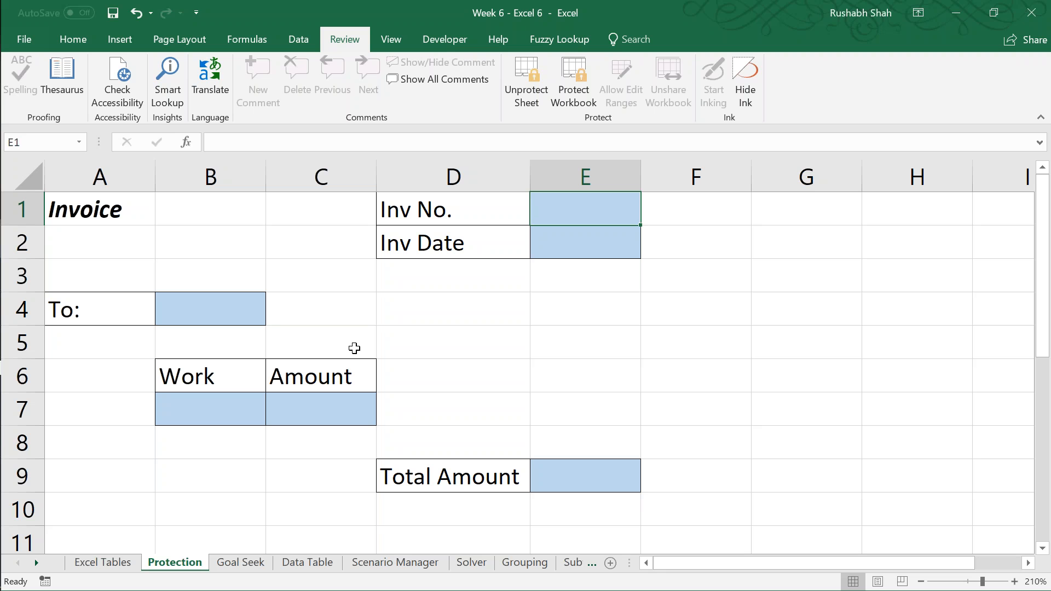
pyautogui.hotkey('ctrl', 's')
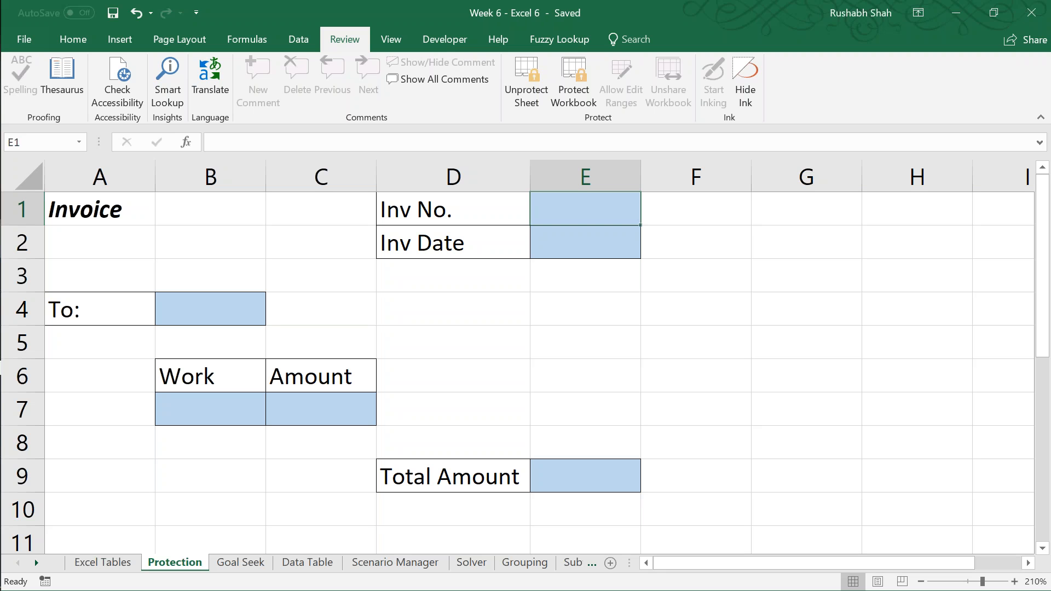
# Step: Go to the Goal Seek sheet, then replace the Notepad notes with the heading "What-if Analysis"
pyautogui.hotkey('ctrl', 'pagedown')
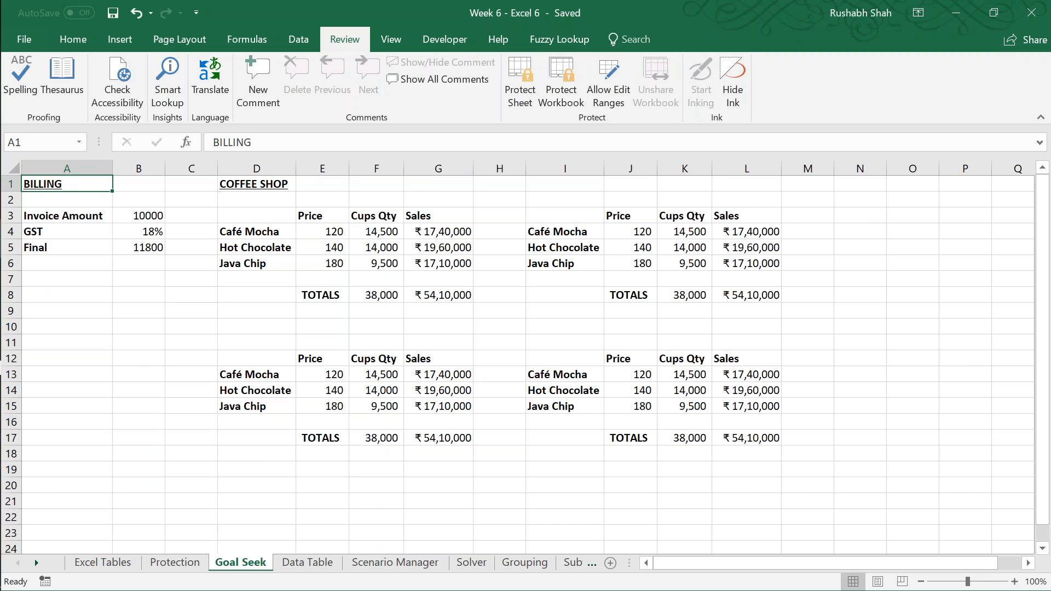
pyautogui.hotkey('alt', 'Tab')
pyautogui.hotkey('alt', 'F4')
pyautogui.press('Escape')
pyautogui.hotkey('ctrl', 'a')
pyautogui.write('What-i')
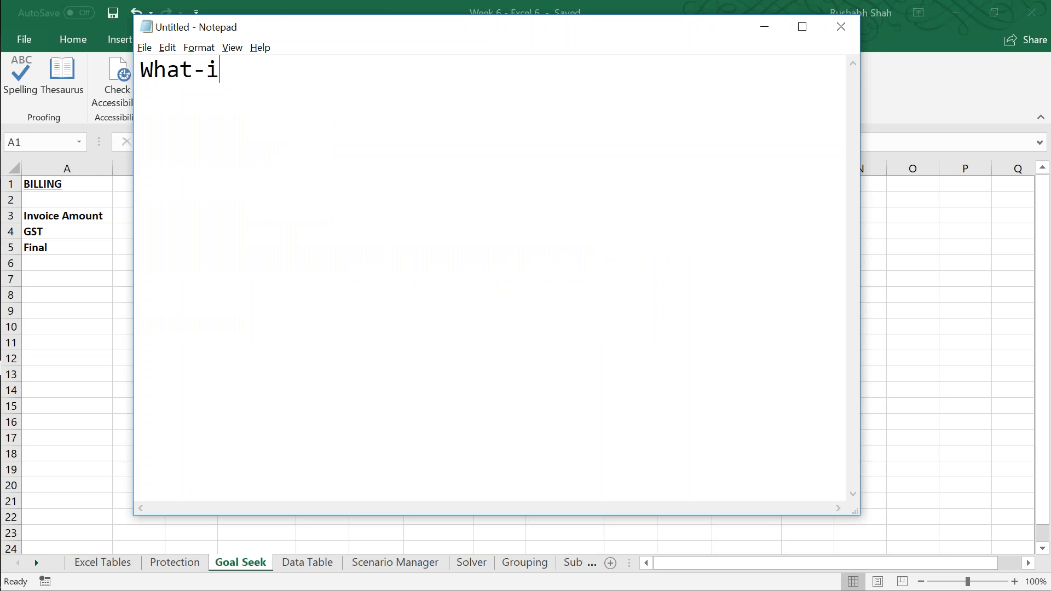
pyautogui.write('f Analysis')
pyautogui.press('Return')
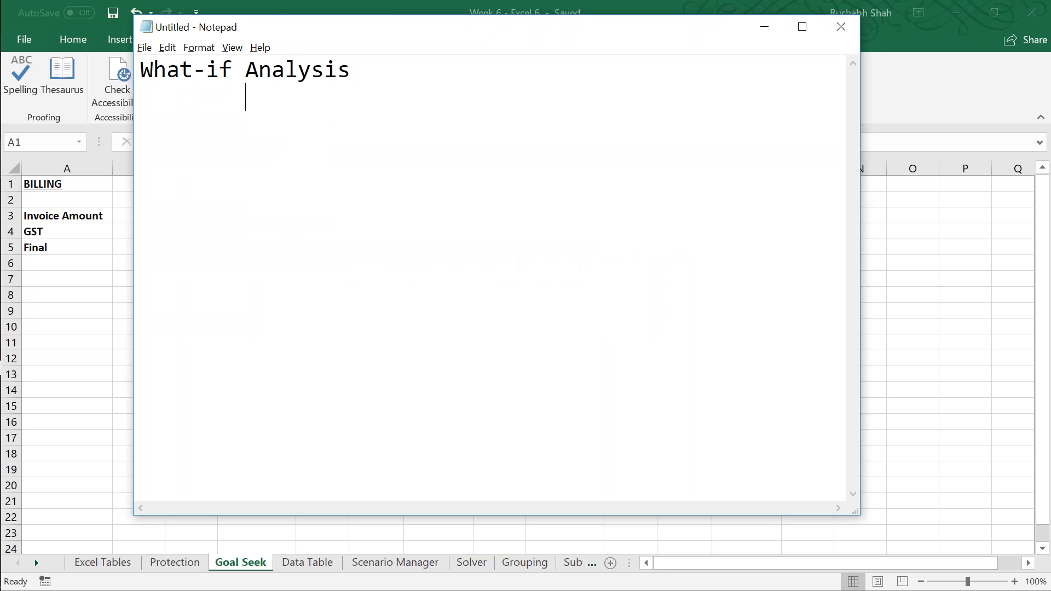
# Step: Add the indented entry "Goal Seek" after a blank line below the What-if Analysis heading
pyautogui.hotkey('alt', 'Tab')
pyautogui.press('Tab')
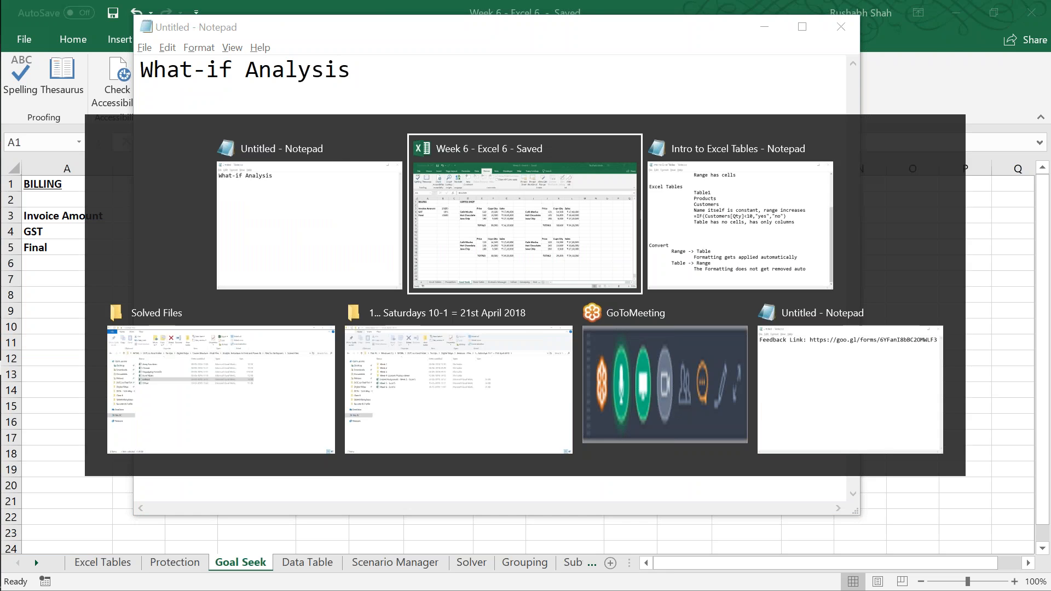
pyautogui.hotkey('alt', 'Tab')
pyautogui.press('Tab')
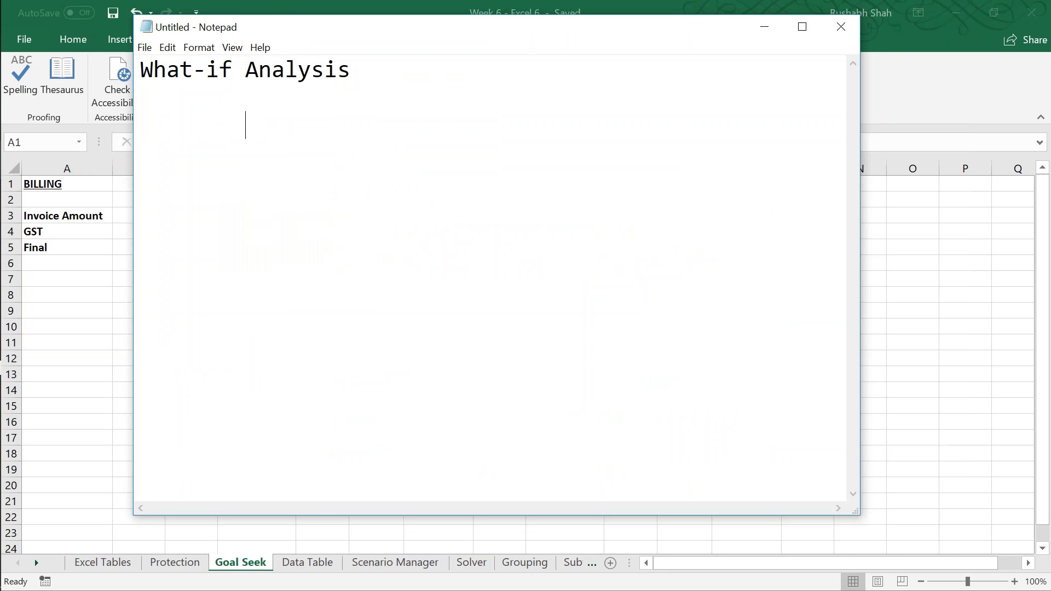
pyautogui.write('Goal Seek')
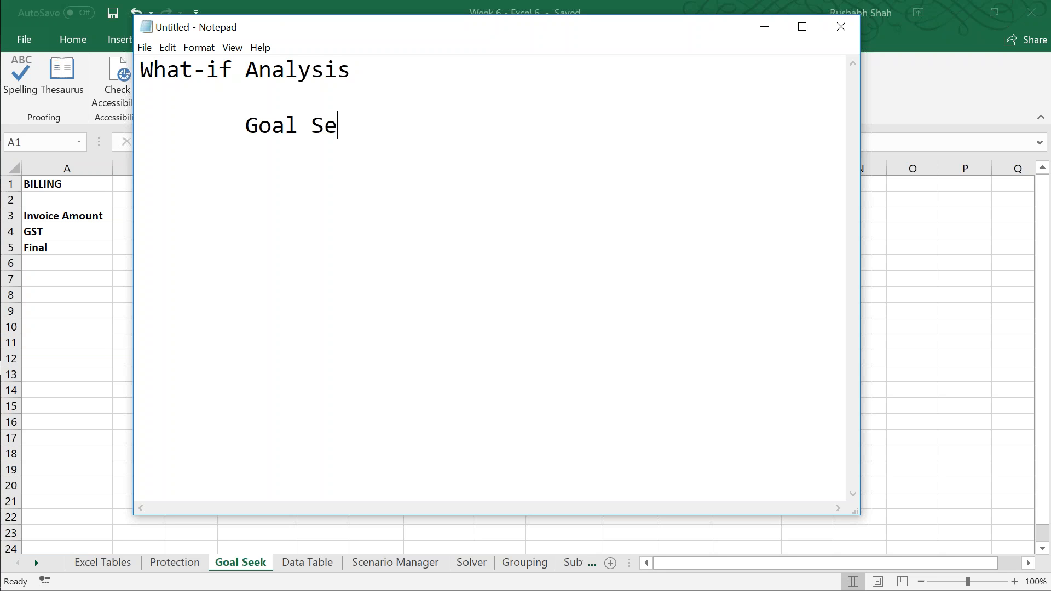
# Step: Add "Data Table" and "Scenario Manager" as indented entries below Goal Seek
pyautogui.press('Return')
pyautogui.press('Tab')
pyautogui.write('Data Table')
pyautogui.press('Return')
pyautogui.press('Tab')
pyautogui.write('Sc')
pyautogui.press('BackSpace')
pyautogui.press('BackSpace')
pyautogui.write('Scenario')
pyautogui.write('nager')
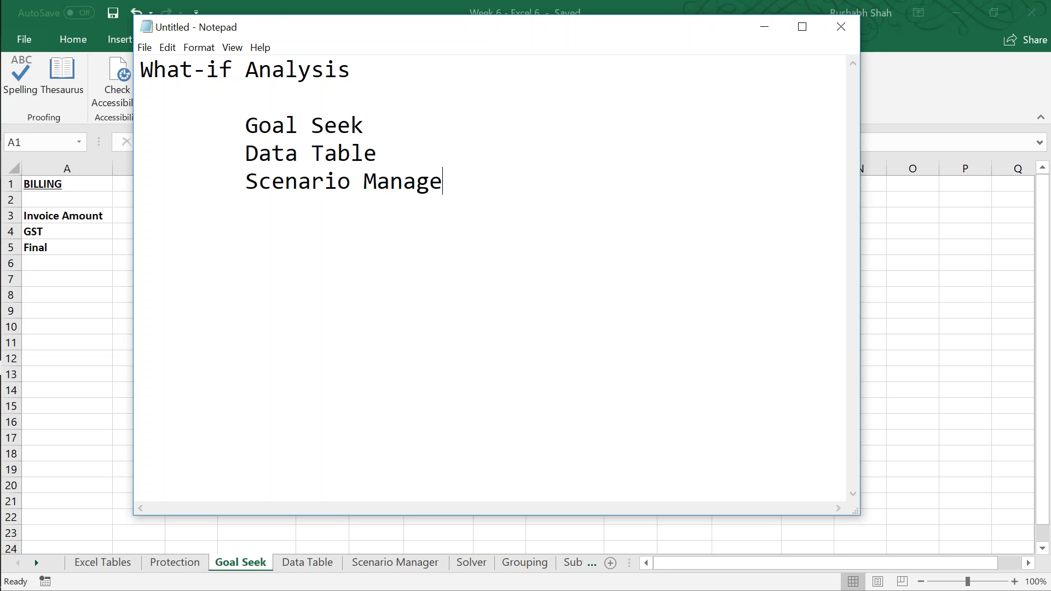
# Step: Add a separate "Goal Seek" section to the notes, with the indented entry "Reverese Calculation" beneath it
pyautogui.press('Return')
pyautogui.press('Return')
pyautogui.write('Goal Ske')
pyautogui.press('BackSpace')
pyautogui.press('BackSpace')
pyautogui.write('eek')
pyautogui.press('Return')
pyautogui.press('Tab')
pyautogui.write('Reverese Calc')
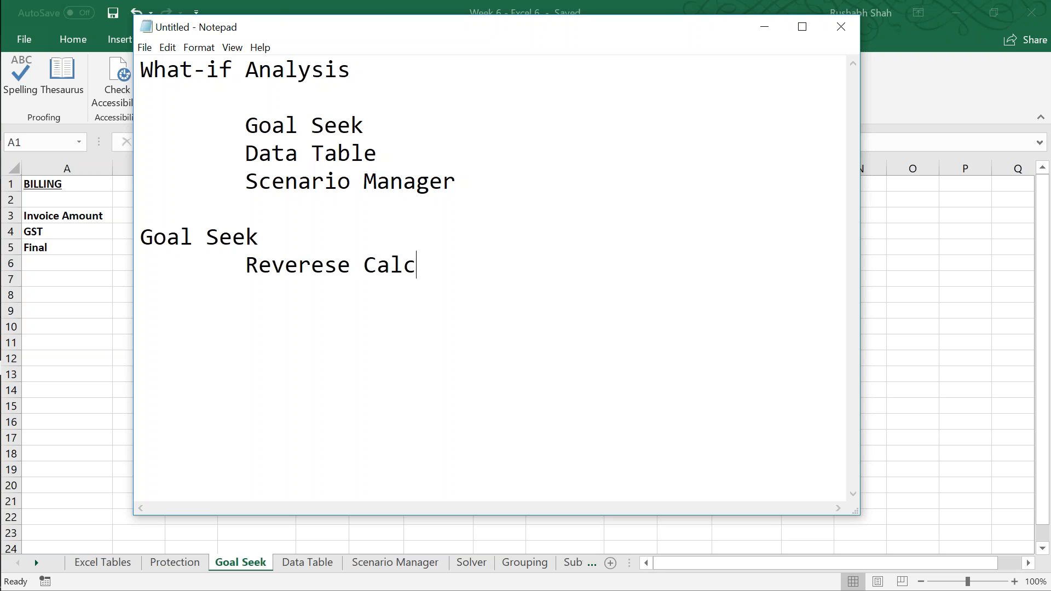
pyautogui.write('ulation')
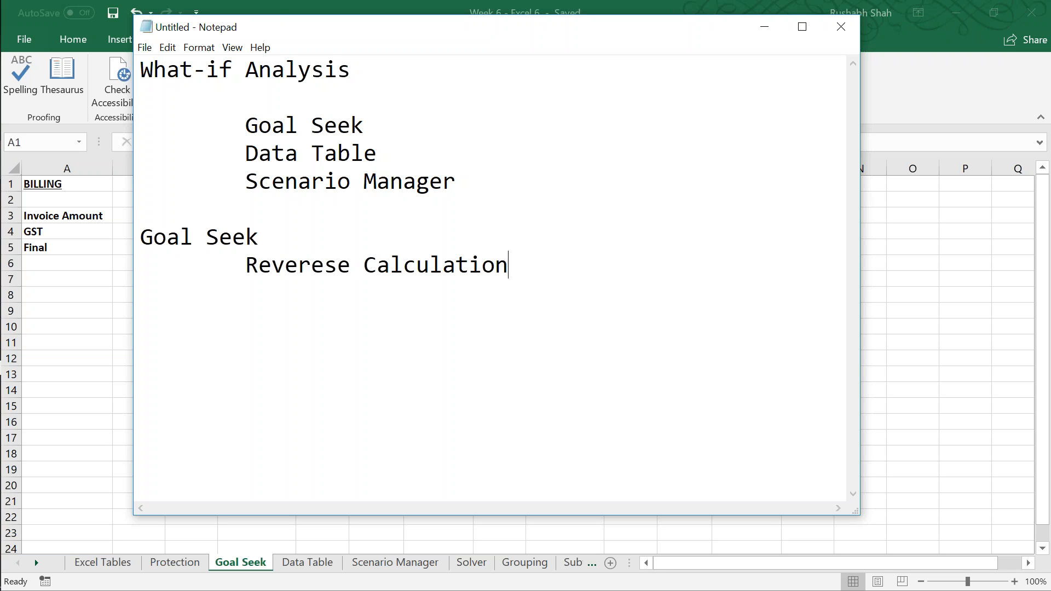
# Step: Add the example line "100 + 5% = 105" after a blank line below the Goal Seek section
pyautogui.press('Return')
pyautogui.press('Return')
pyautogui.write('100 + 5% =')
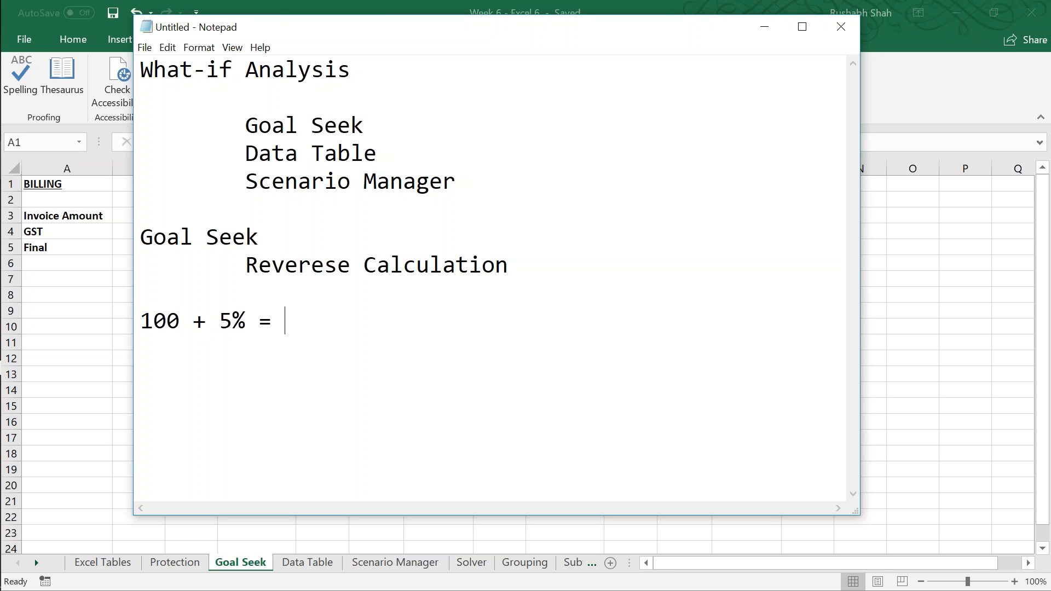
pyautogui.write('105')
# Step: Add the reverse example "105 - 5% = 100?" on the line below the first calculation
pyautogui.press('Return')
pyautogui.write('105 - 5% =')
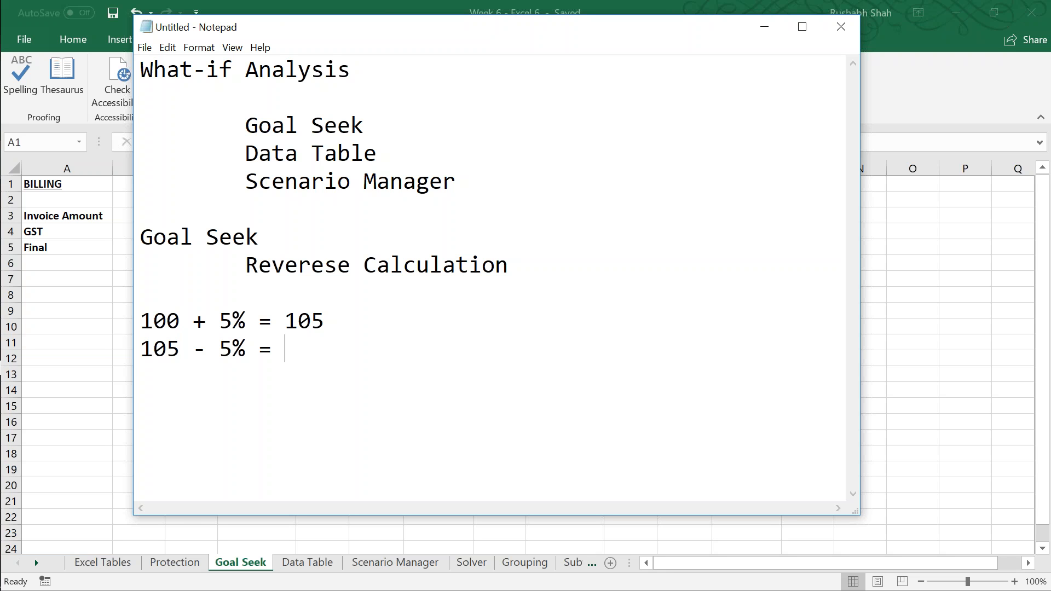
pyautogui.write('100?')
pyautogui.hotkey('shift', 'Left')
pyautogui.hotkey('shift', 'Left')
pyautogui.hotkey('shift', 'Left')
pyautogui.hotkey('shift', 'Left')
pyautogui.press('Right')
pyautogui.press('Right')
pyautogui.press('Right')
pyautogui.press('Right')
# Step: Switch back to the Excel workbook and examine the Final amount formula in B5, enlarged to 256%
pyautogui.hotkey('alt', 'Tab')
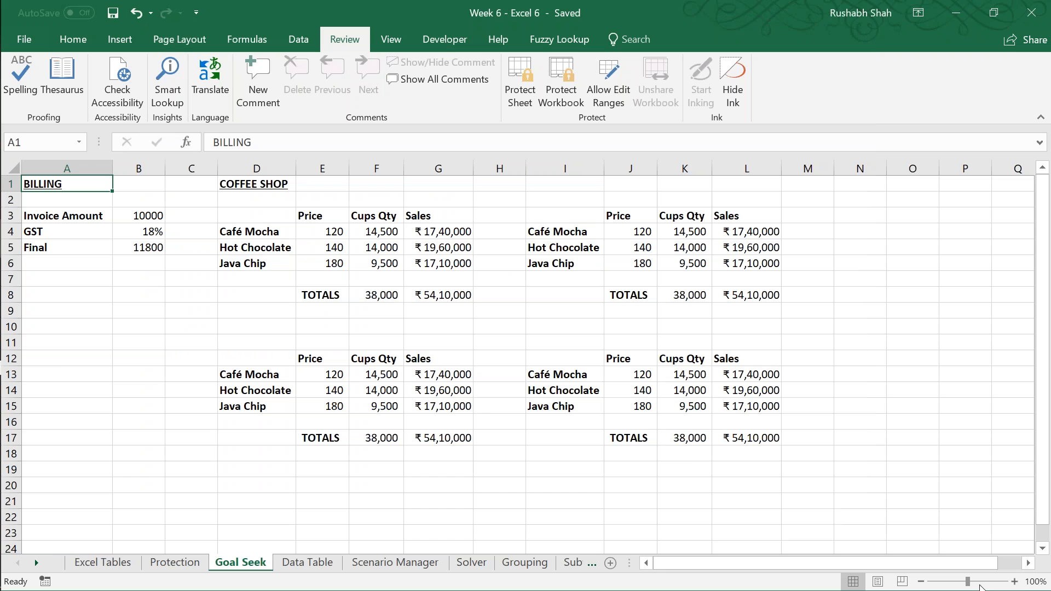
pyautogui.moveTo(979, 587); pyautogui.dragTo(987, 583)
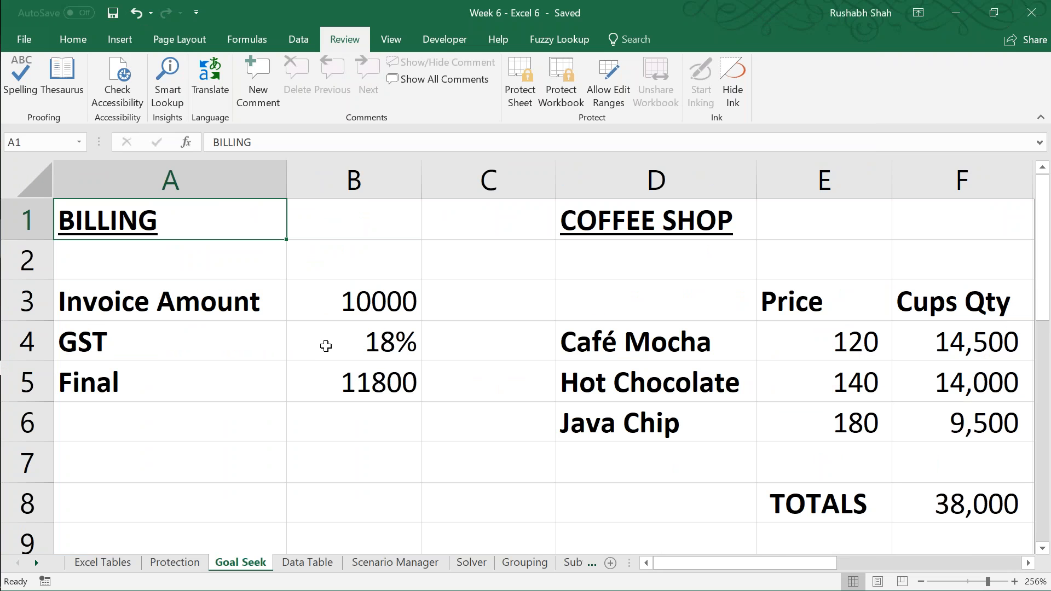
pyautogui.click(326, 367)
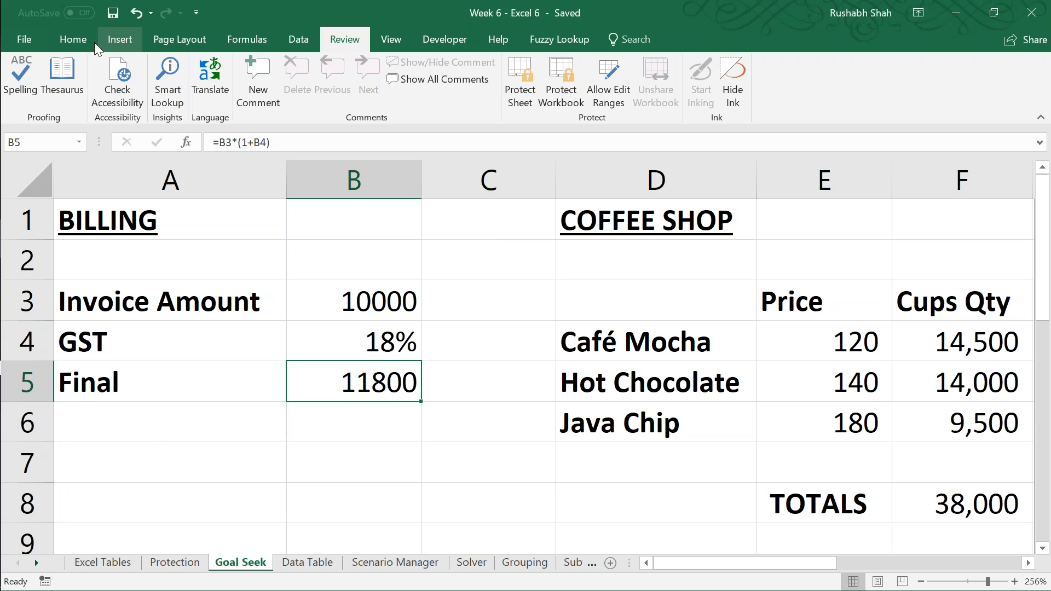
pyautogui.click(73, 38)
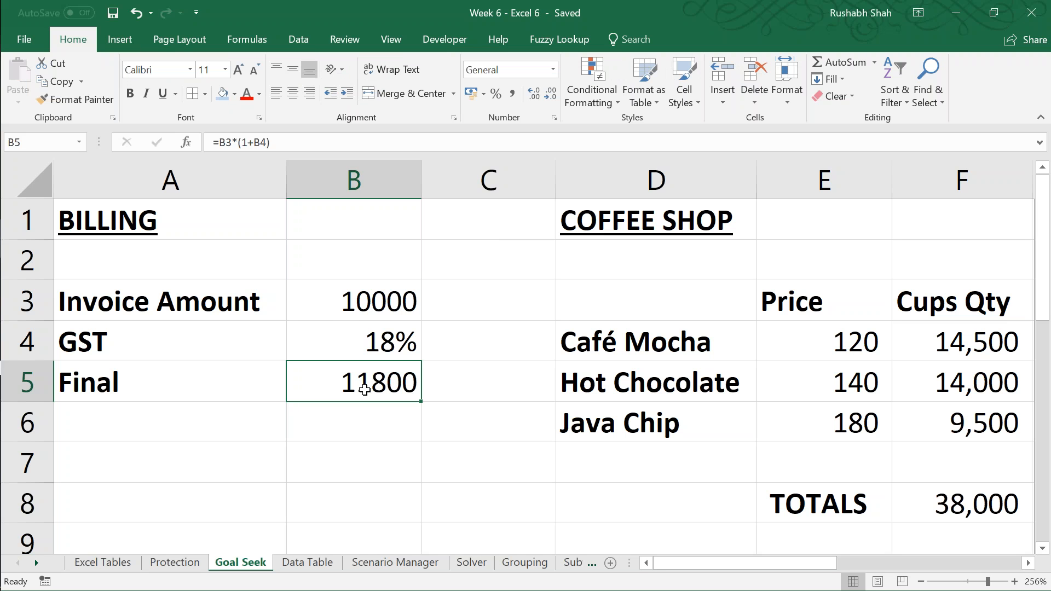
pyautogui.click(155, 434)
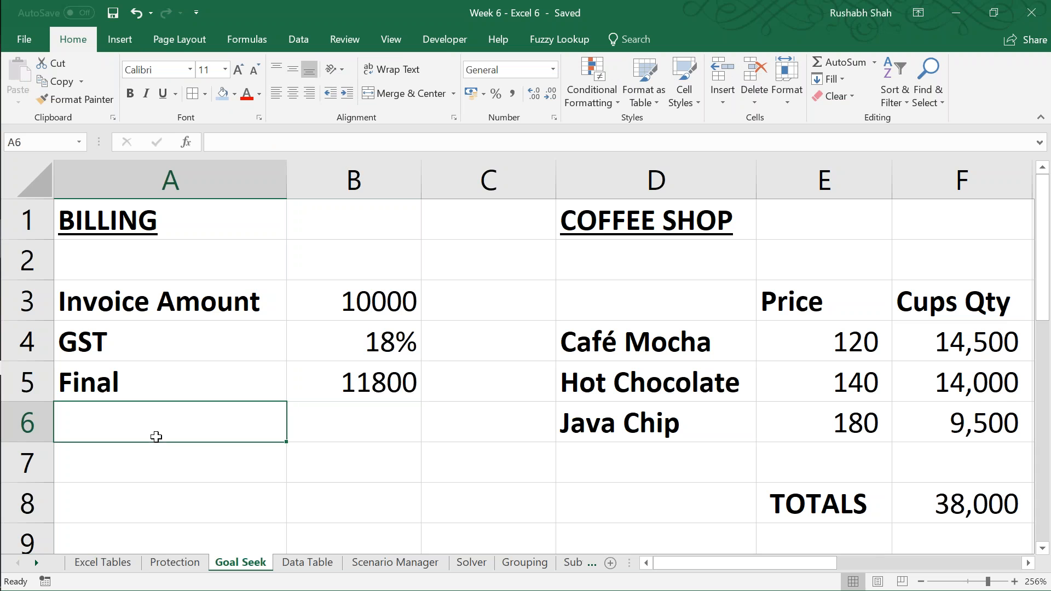
pyautogui.write('Discount')
pyautogui.press('Right')
pyautogui.press('Left')
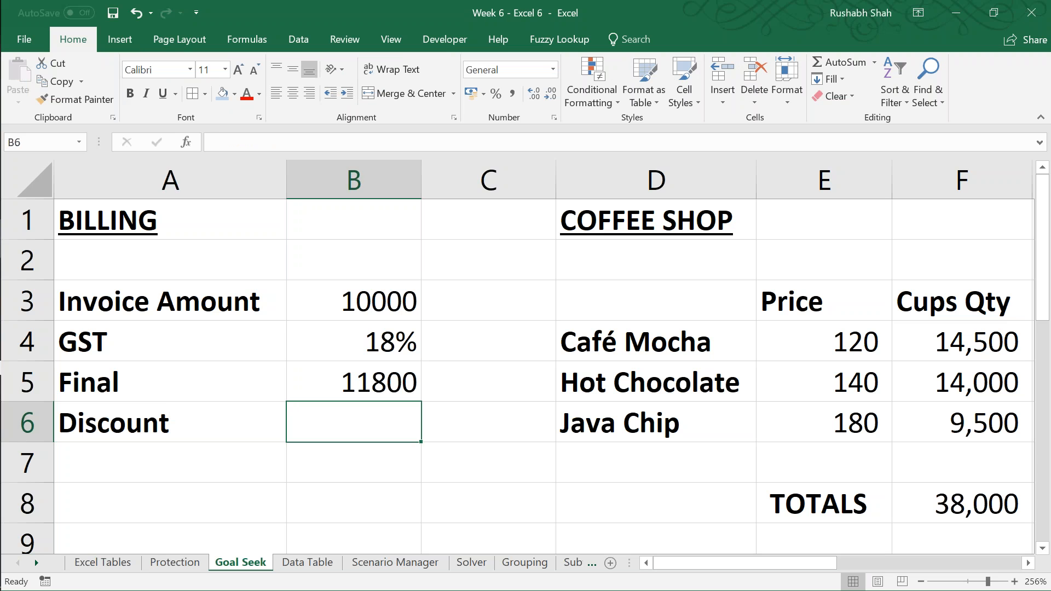
pyautogui.hotkey('shift', 'Right')
pyautogui.press('Delete')
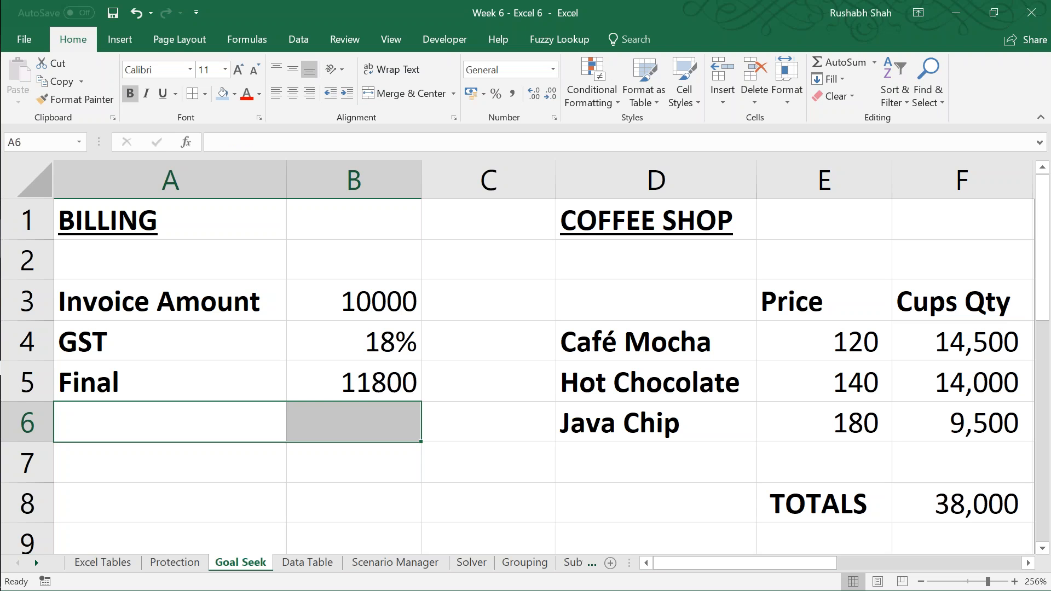
# Step: Enter 11000 in italics in B6 below the Final amount for comparison, then clear the cell
pyautogui.press('Up')
pyautogui.press('Right')
pyautogui.press('Down')
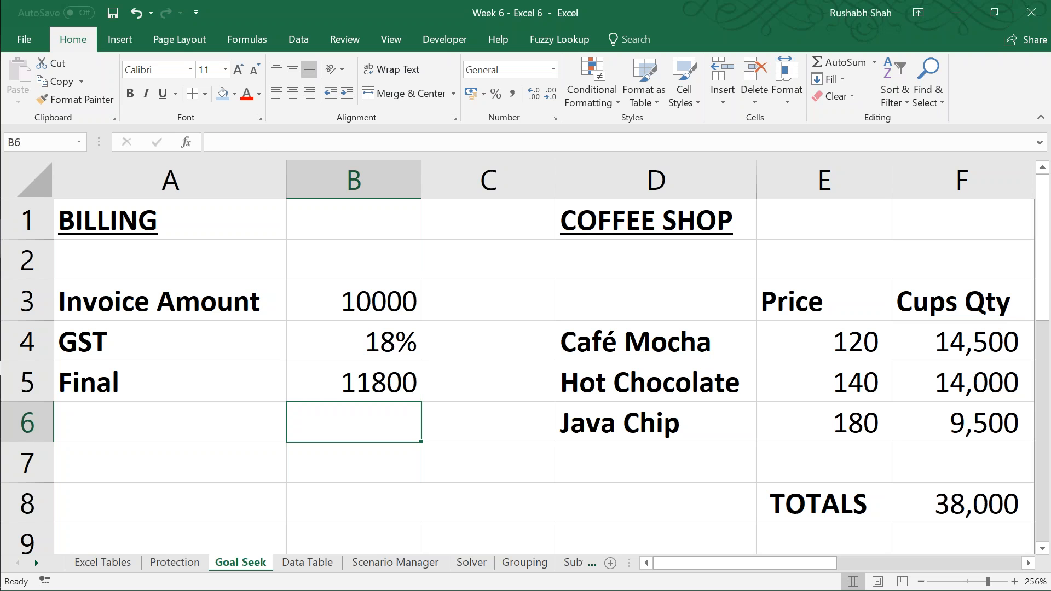
pyautogui.hotkey('ctrl', 'i')
pyautogui.write('11000')
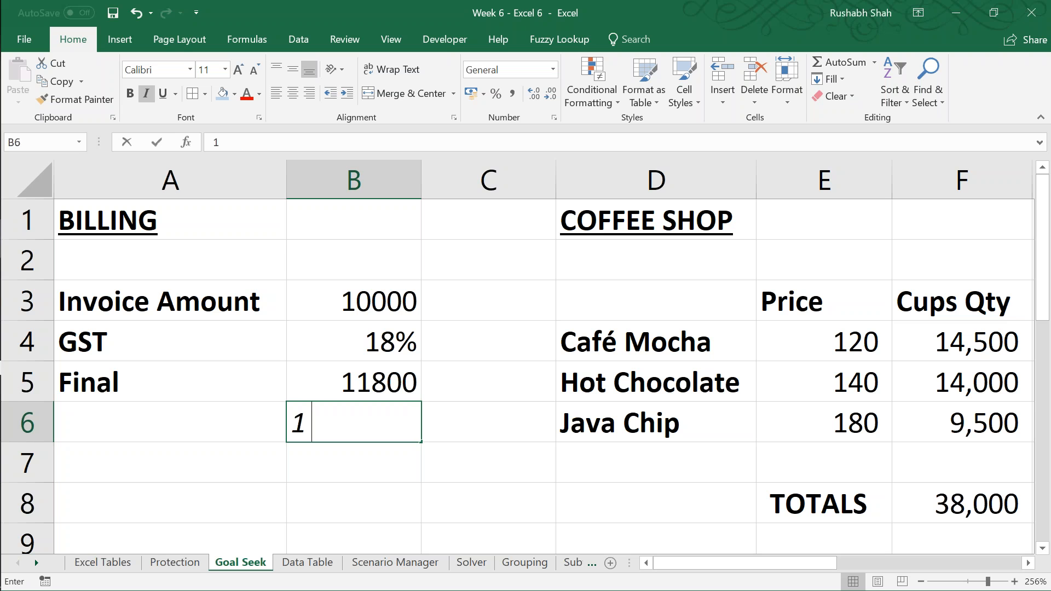
pyautogui.press('Return')
pyautogui.press('Up')
pyautogui.press('Up')
pyautogui.hotkey('shift', 'Down')
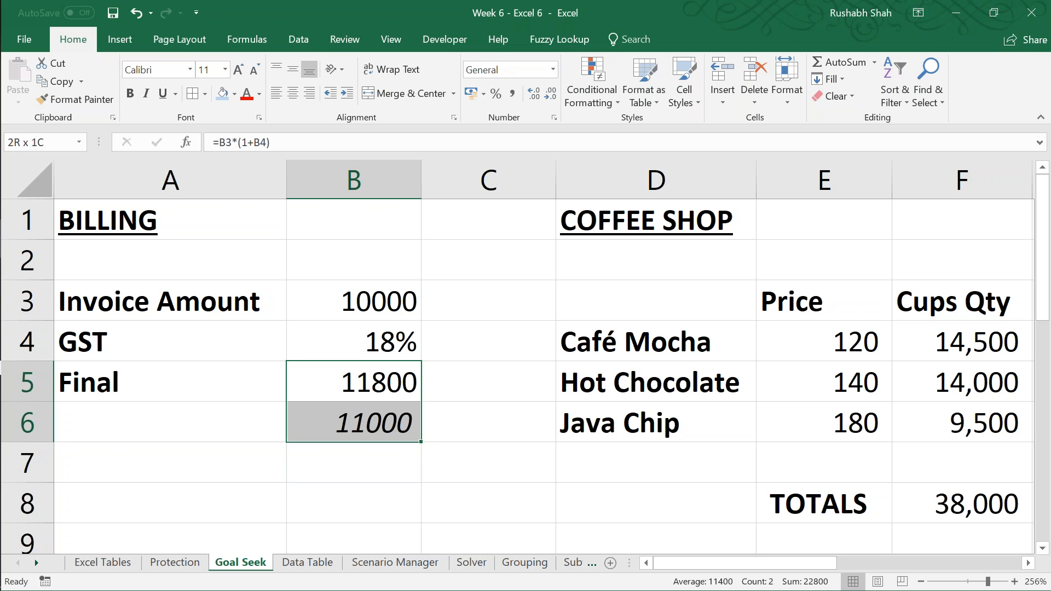
pyautogui.press('Down')
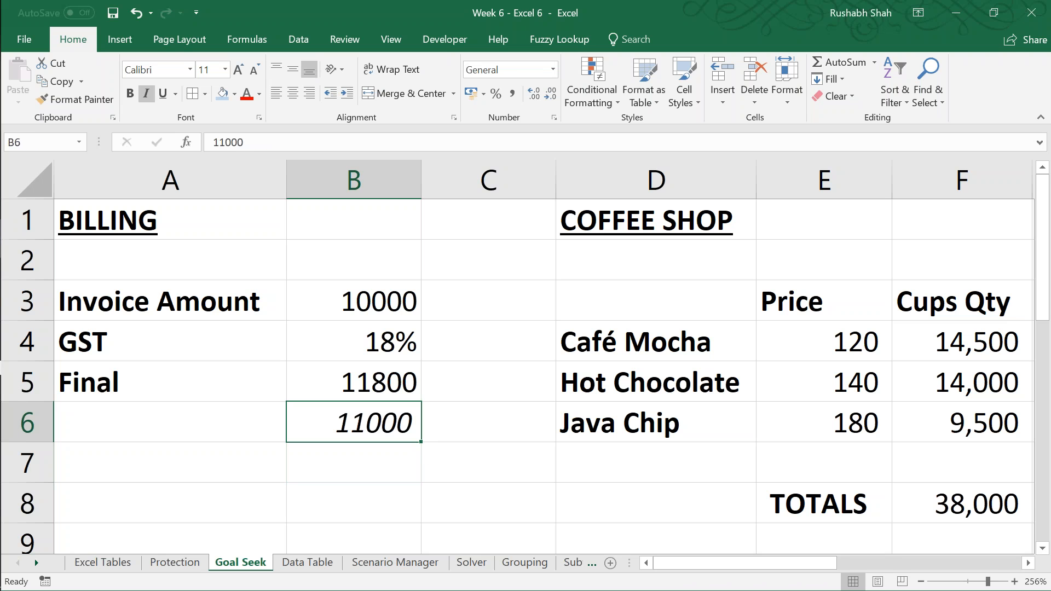
pyautogui.press('Delete')
pyautogui.press('Up')
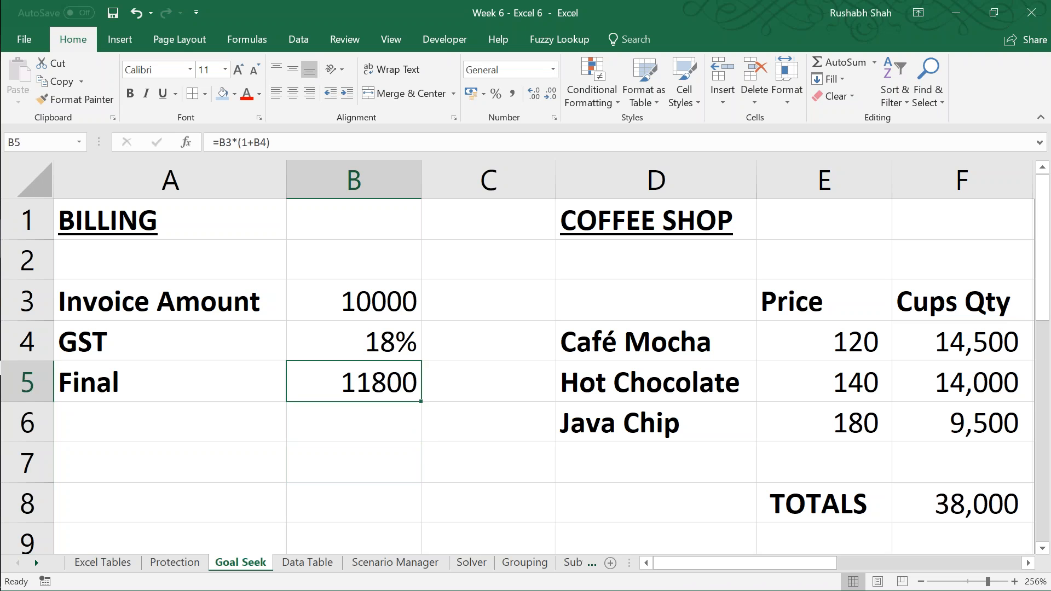
# Step: Enter x, 18% and 11000 in C3:C5 beside the billing figures to illustrate the unknown invoice amount
pyautogui.click(488, 300)
pyautogui.write('x')
pyautogui.press('Return')
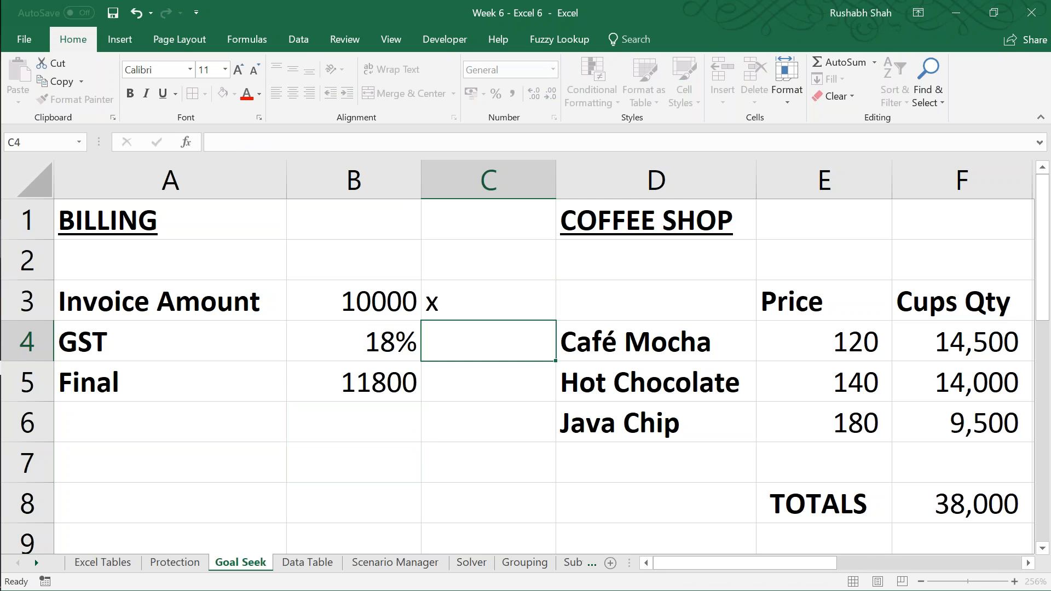
pyautogui.write('18%')
pyautogui.press('Return')
pyautogui.write('1')
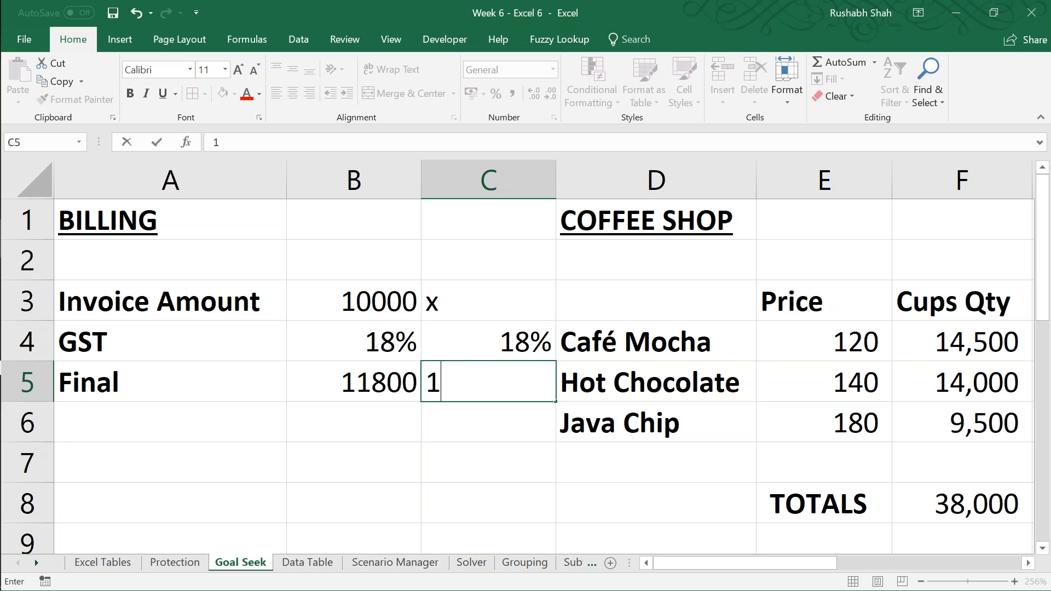
pyautogui.write('1000')
pyautogui.press('Return')
# Step: Clear the illustrative entries from C3:C5
pyautogui.press('Up')
pyautogui.press('Up')
pyautogui.press('Up')
pyautogui.hotkey('shift', 'Down')
pyautogui.hotkey('shift', 'Down')
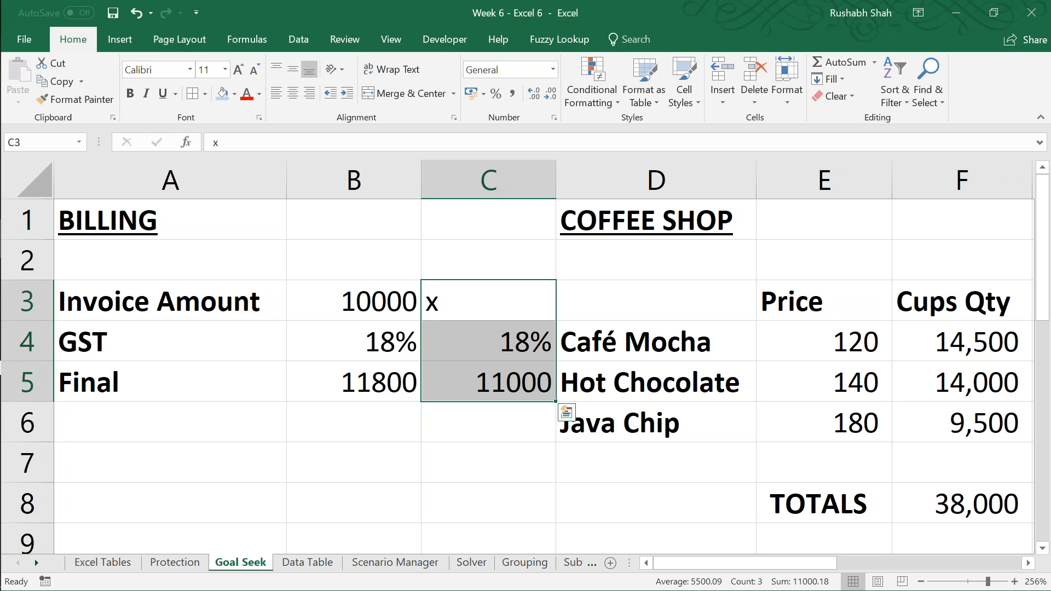
pyautogui.press('Delete')
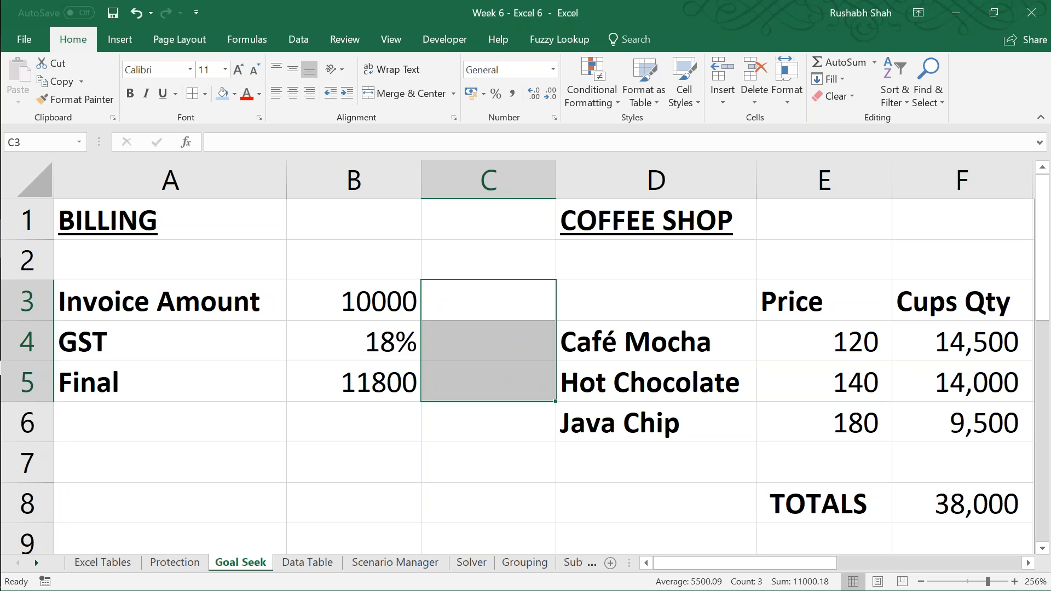
# Step: Fill the Final amount cell B5 with light blue and save the workbook
pyautogui.press('Down')
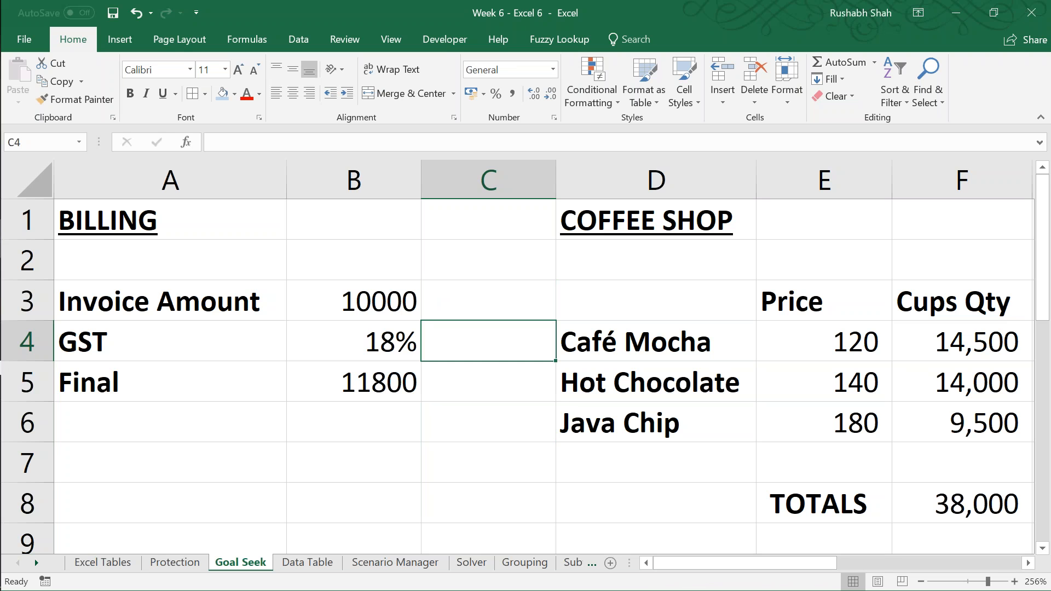
pyautogui.press('Left')
pyautogui.press('Down')
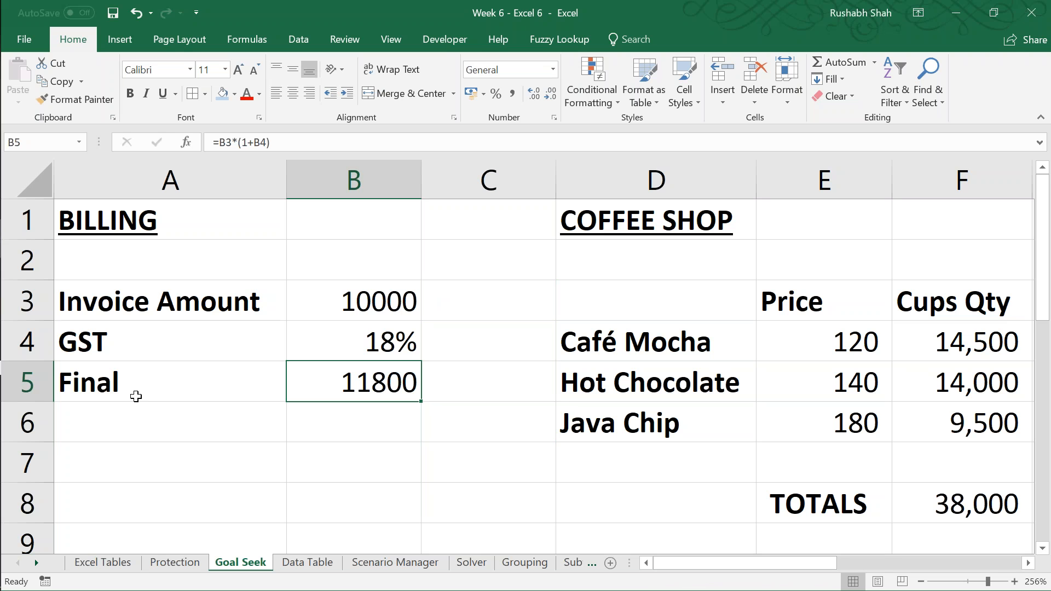
pyautogui.click(222, 93)
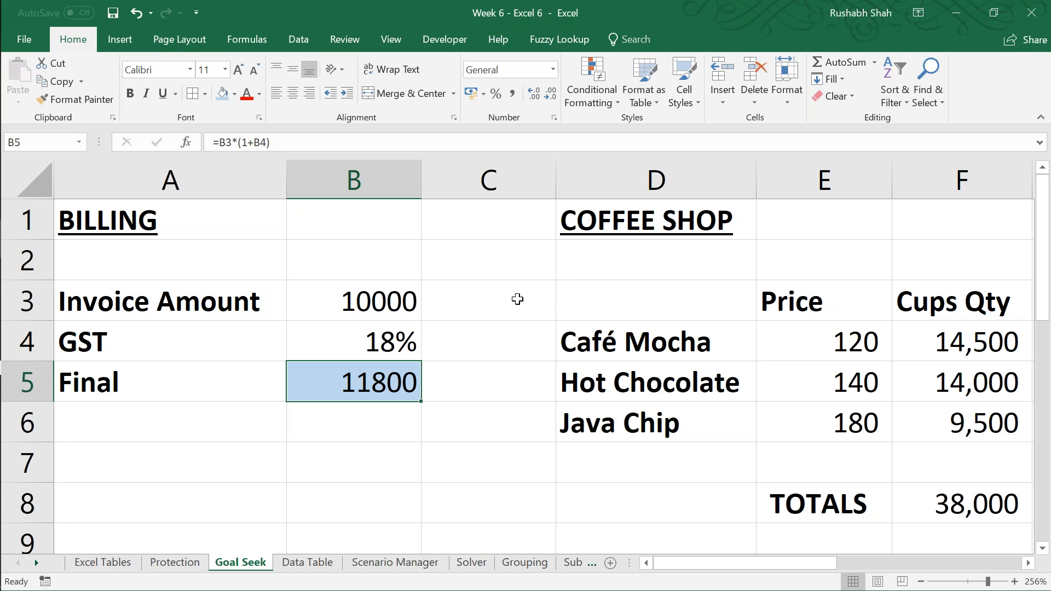
pyautogui.hotkey('ctrl', 's')
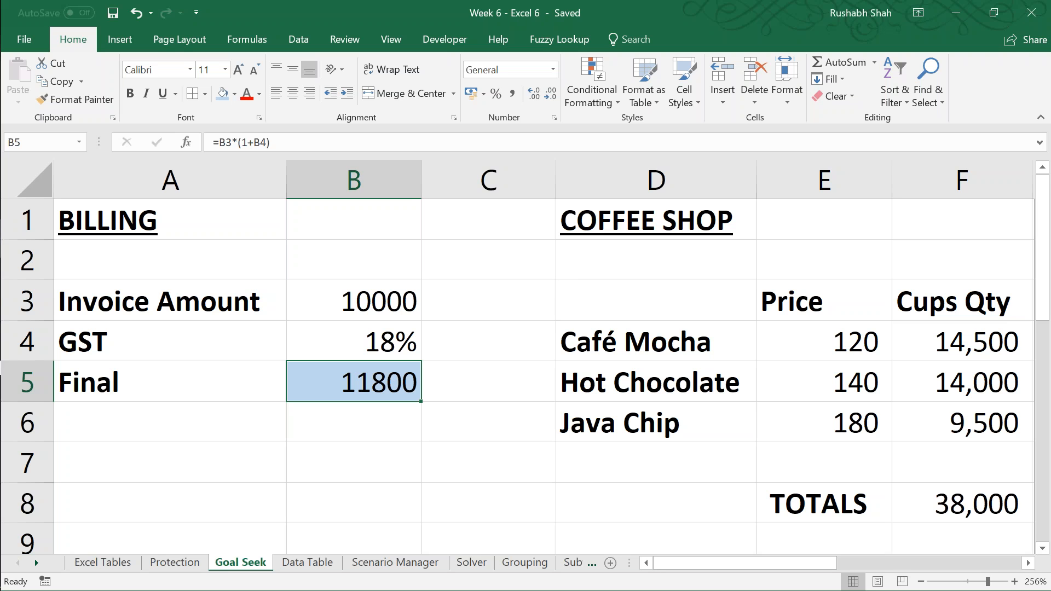
# Step: Run Goal Seek to set B5 to 11000 by changing the invoice amount in B3, and keep the solution
pyautogui.click(298, 40)
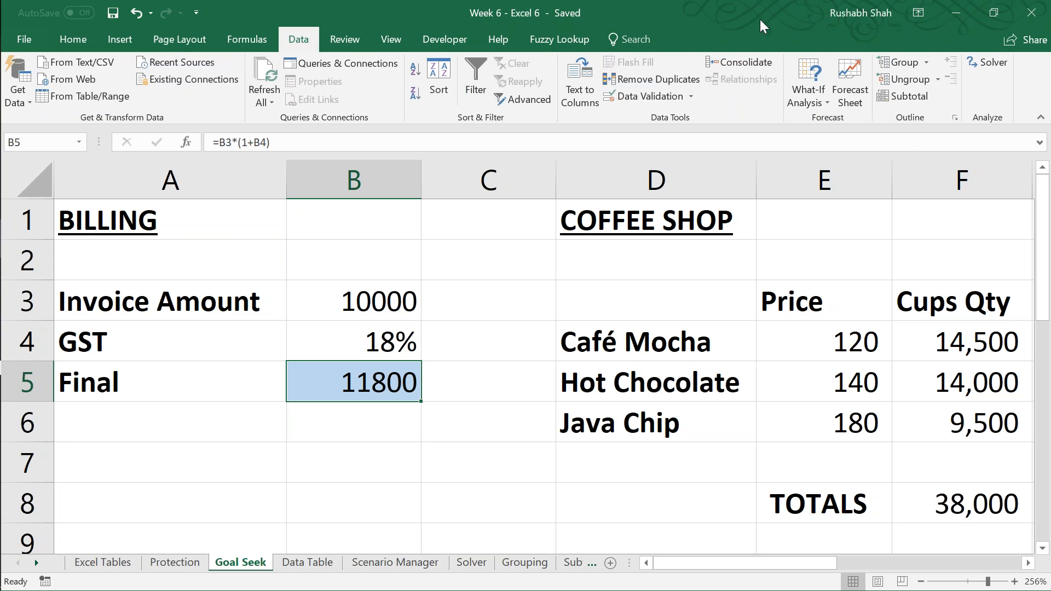
pyautogui.click(808, 96)
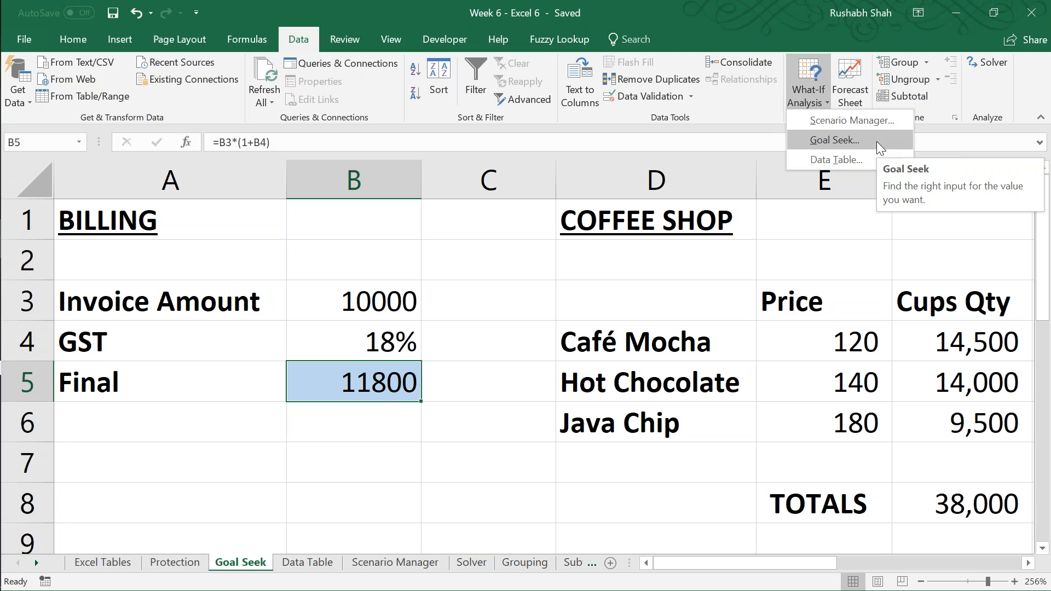
pyautogui.click(834, 140)
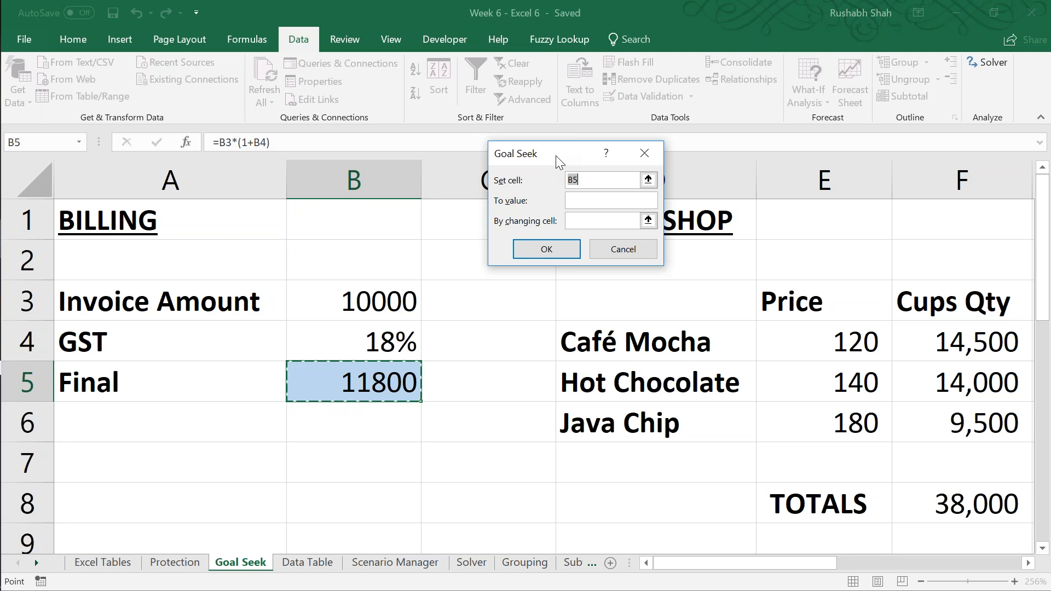
pyautogui.press('Tab')
pyautogui.write('11000')
pyautogui.press('Tab')
pyautogui.click(324, 295)
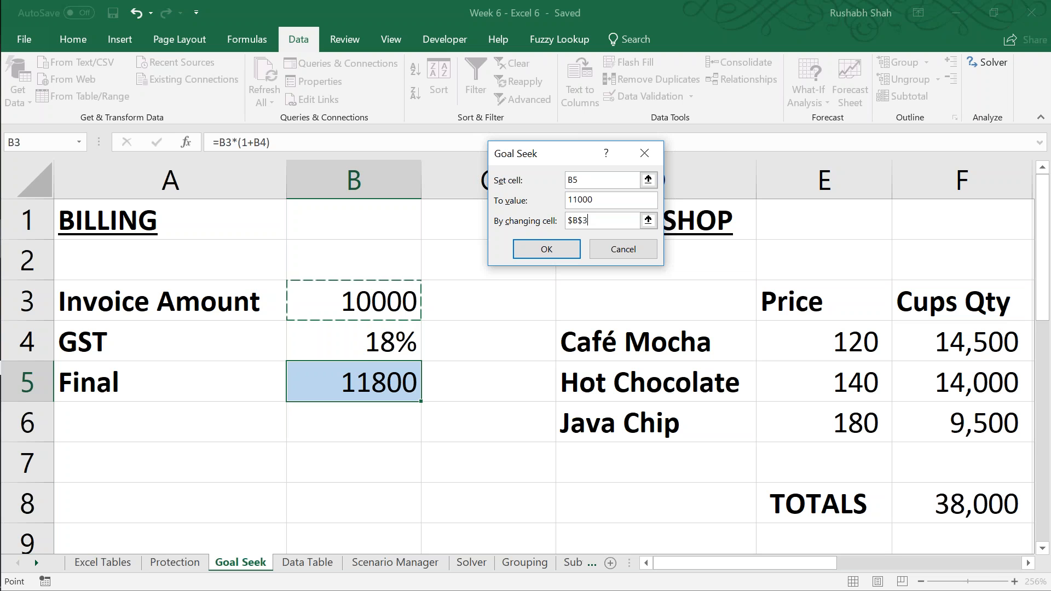
pyautogui.press('Return')
pyautogui.press('Return')
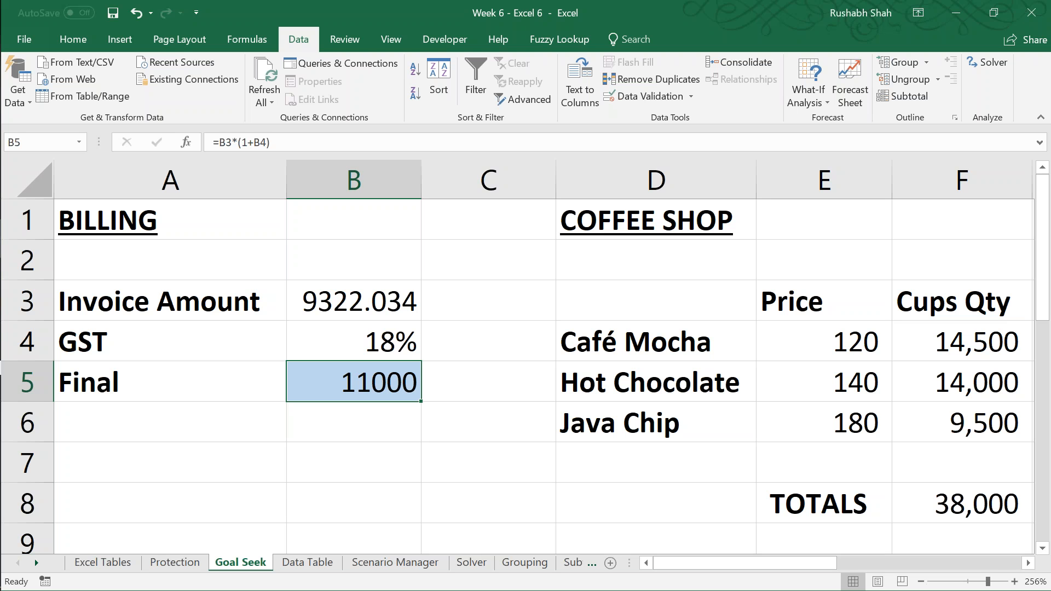
# Step: Look across the coffee shop price, cup quantity and sales tables next to the billing example
pyautogui.click(488, 381)
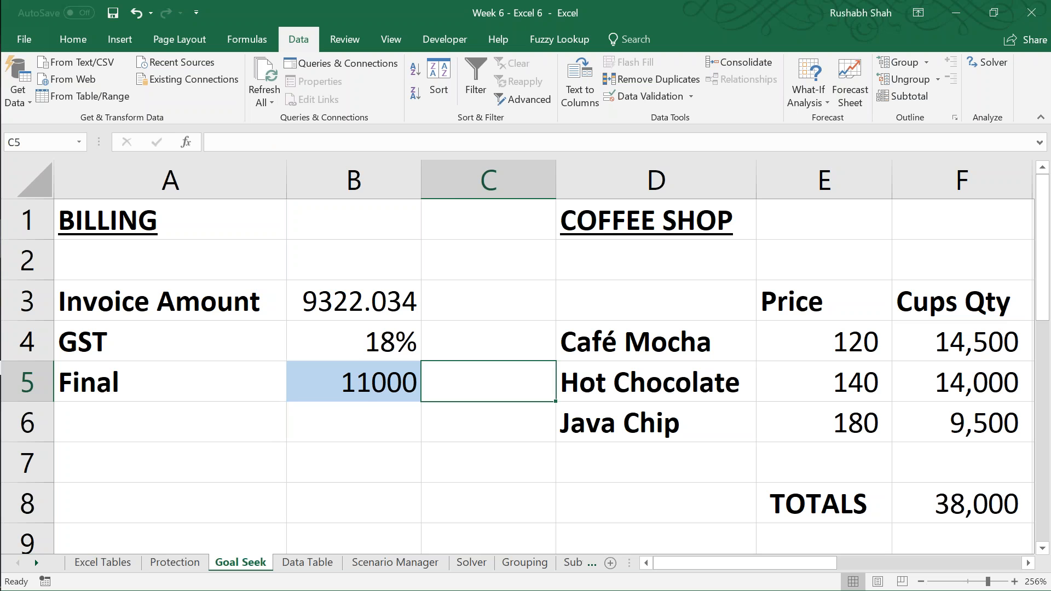
pyautogui.press('Right')
pyautogui.press('Right')
pyautogui.press('Right')
pyautogui.press('Right')
pyautogui.press('Right')
pyautogui.press('Right')
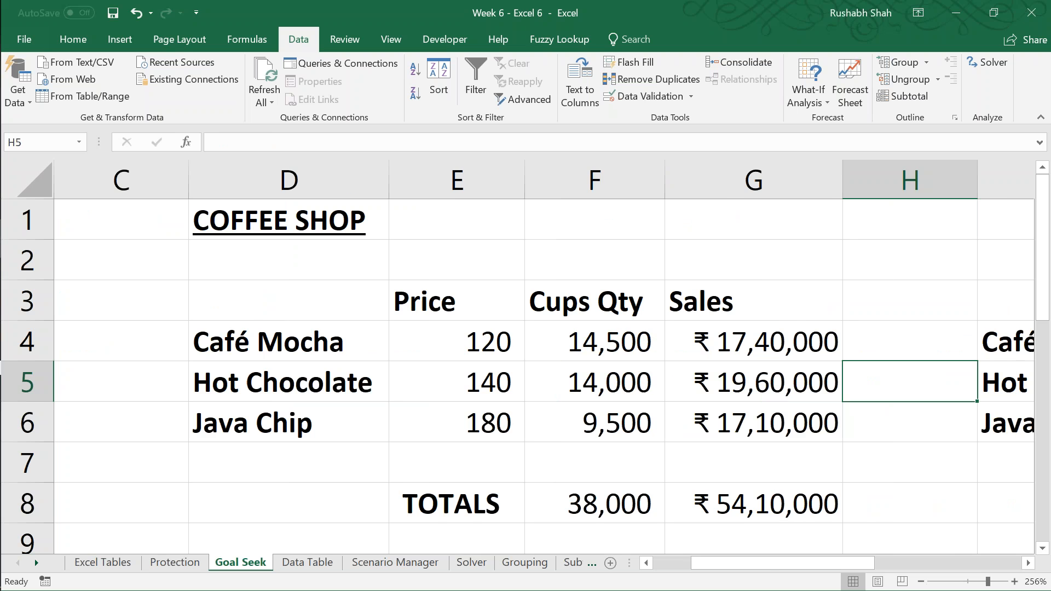
pyautogui.press('Left')
pyautogui.press('Left')
pyautogui.press('Left')
pyautogui.press('Left')
pyautogui.press('Left')
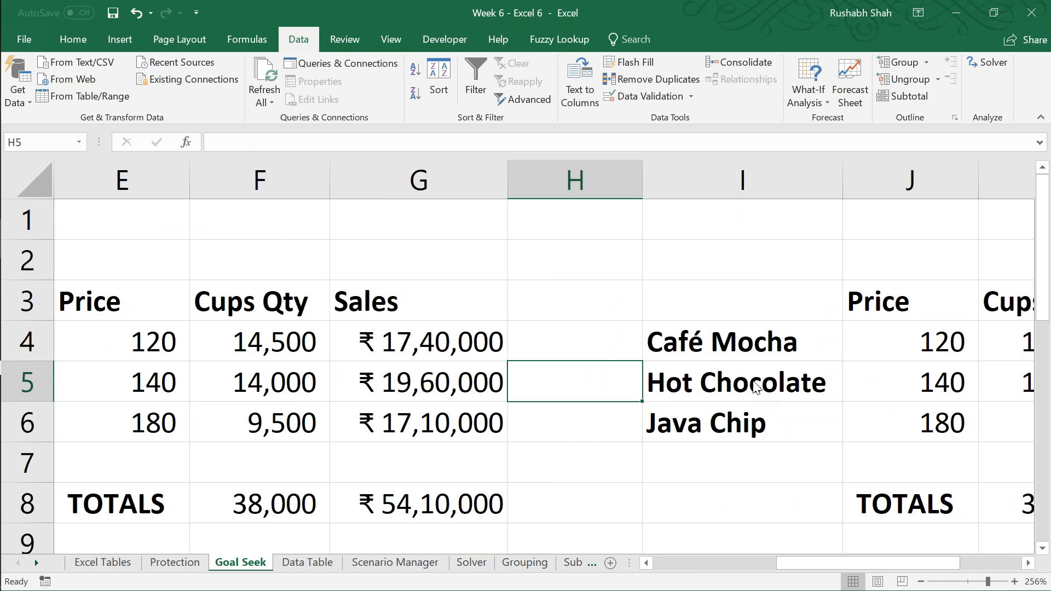
# Step: Enter the note "total sales - 60 L" in D2 under the COFFEE SHOP heading
pyautogui.press('Up')
pyautogui.press('Up')
pyautogui.press('Up')
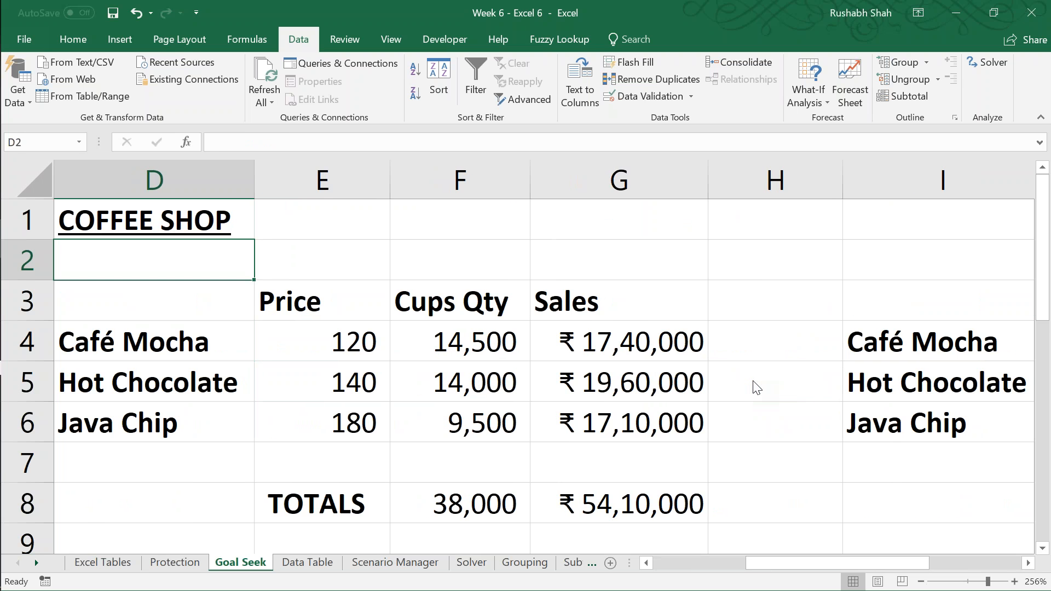
pyautogui.click(74, 39)
pyautogui.write('t')
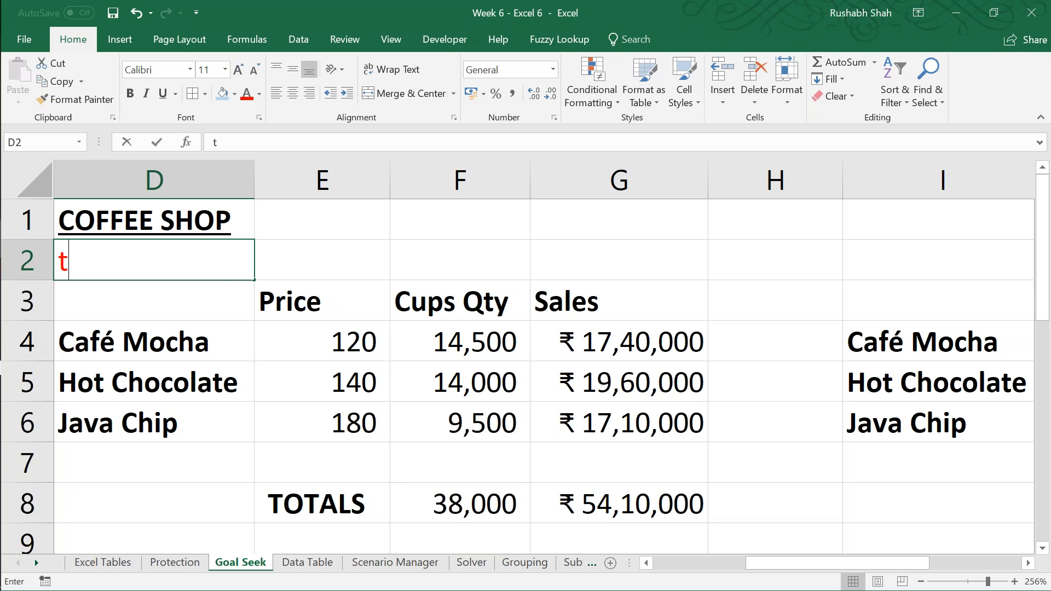
pyautogui.write('ota')
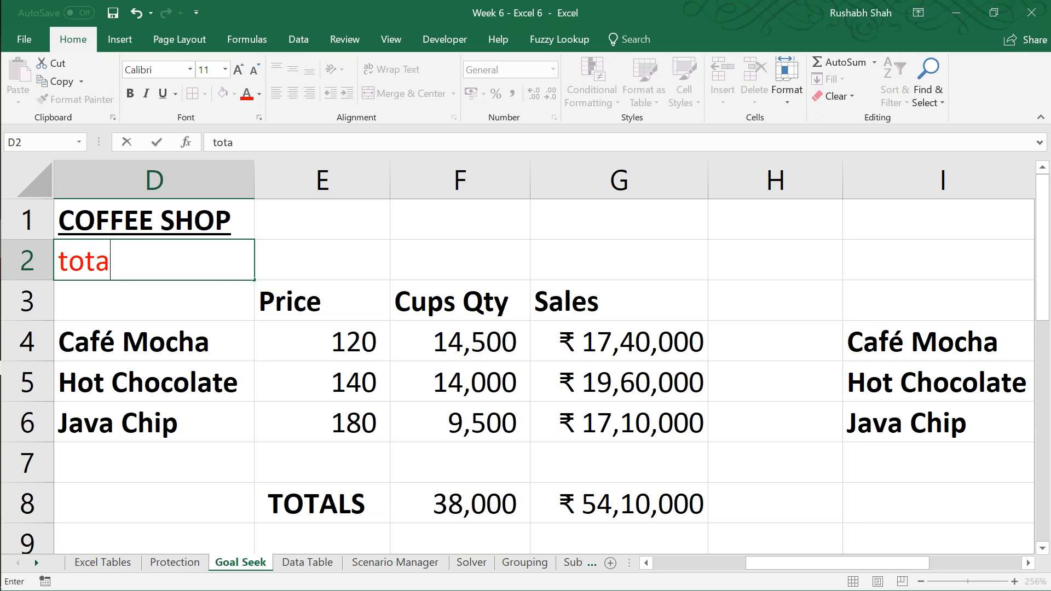
pyautogui.write('l sales - 50 L')
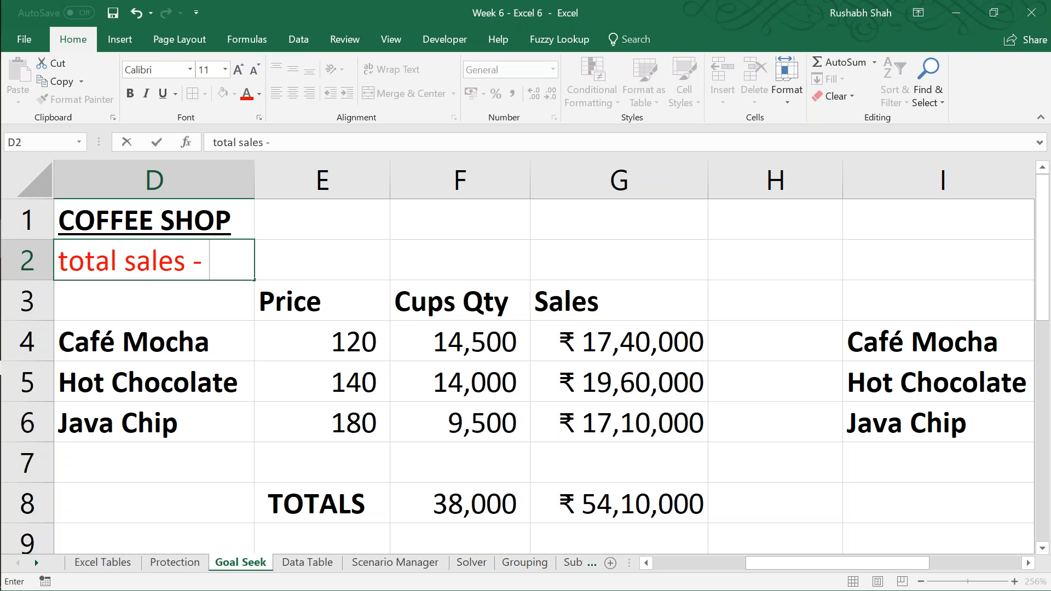
pyautogui.press('BackSpace')
pyautogui.press('BackSpace')
pyautogui.press('BackSpace')
pyautogui.press('BackSpace')
pyautogui.write('60 L')
pyautogui.press('Return')
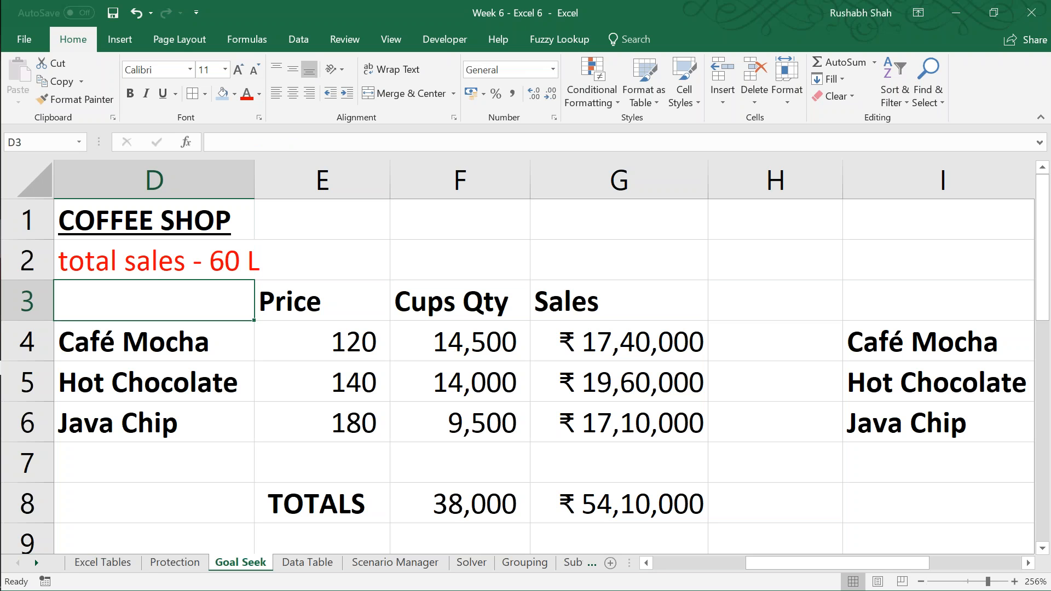
# Step: Extend the note in D2 to read "total sales - 60 L. How many cups of Java Chip?"
pyautogui.press('Up')
pyautogui.press('F2')
pyautogui.write('.')
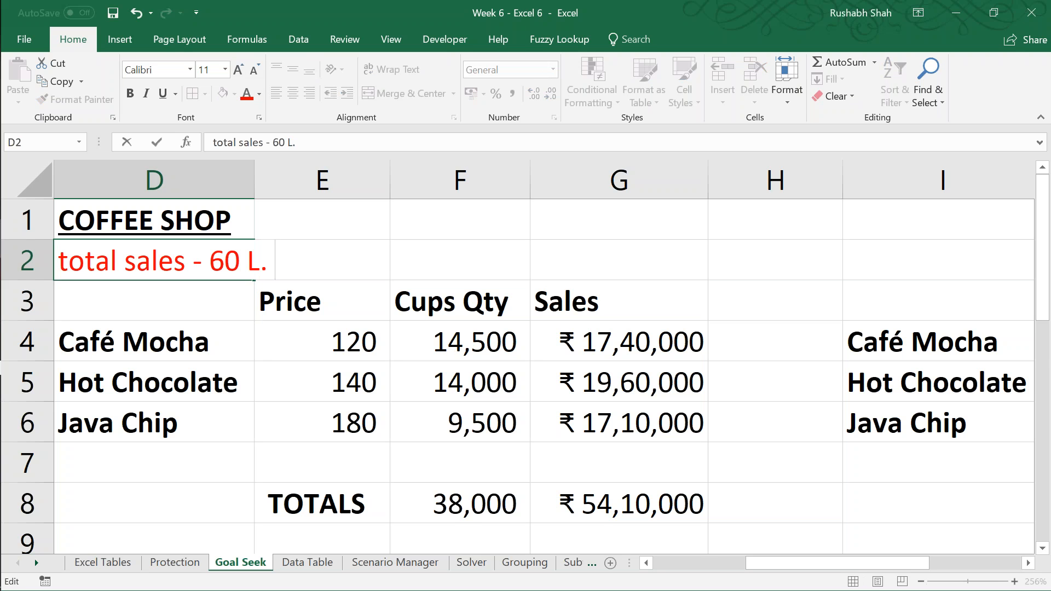
pyautogui.write(' How many cups of Java Chp')
pyautogui.press('BackSpace')
pyautogui.write('ip?')
pyautogui.press('Return')
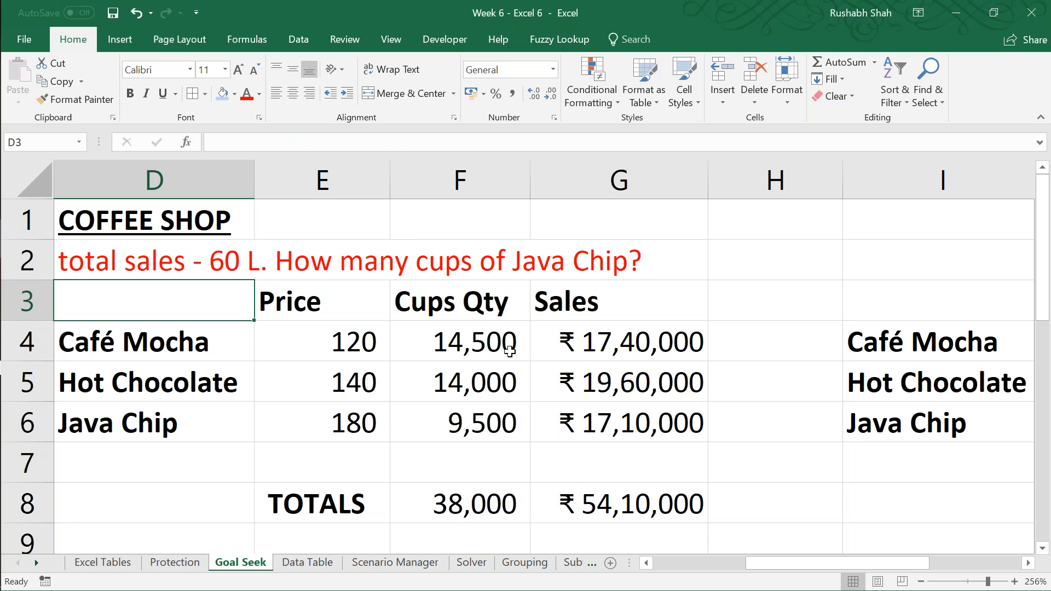
# Step: Save the workbook and enter "How much should the price of Java Chip be?" in red text in D11
pyautogui.click(584, 492)
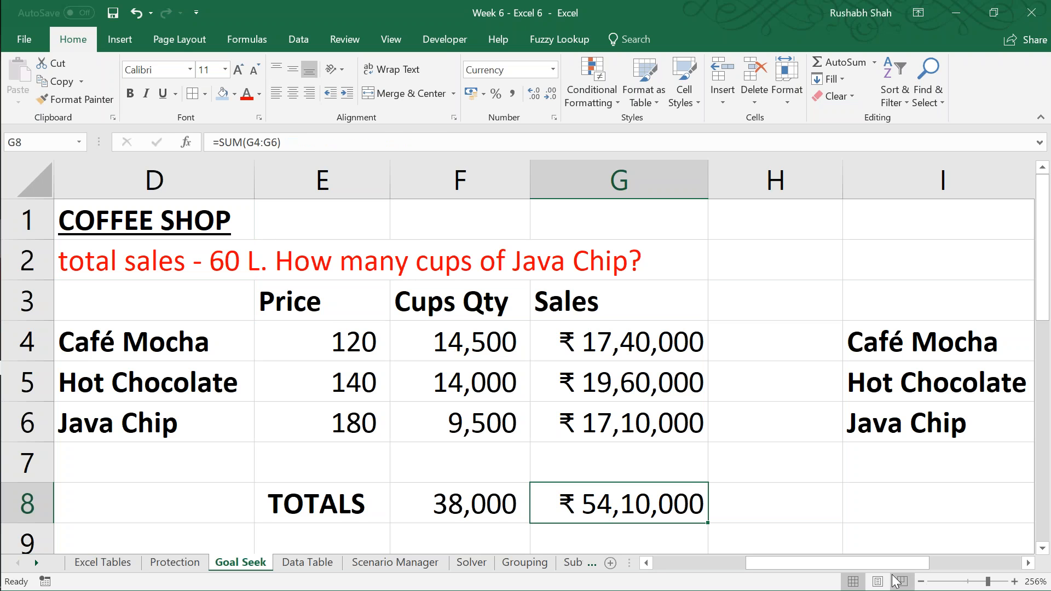
pyautogui.click(921, 581)
pyautogui.click(921, 582)
pyautogui.click(921, 582)
pyautogui.click(921, 582)
pyautogui.click(921, 582)
pyautogui.click(921, 581)
pyautogui.click(589, 461)
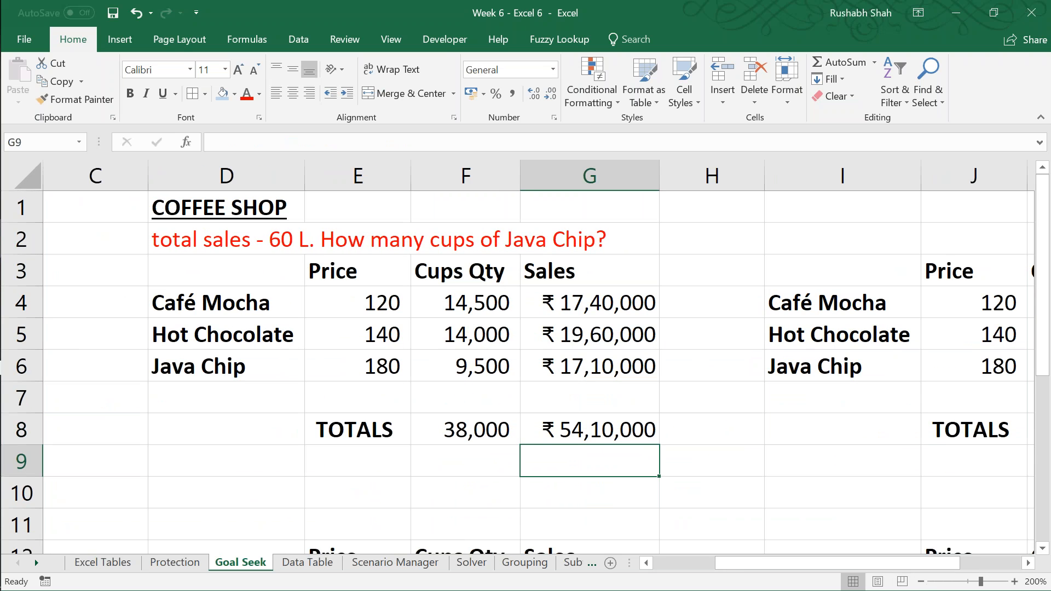
pyautogui.press('Down')
pyautogui.press('Left')
pyautogui.press('Left')
pyautogui.press('Left')
pyautogui.press('Down')
pyautogui.hotkey('ctrl', 's')
pyautogui.press('F2')
pyautogui.write('Hwo')
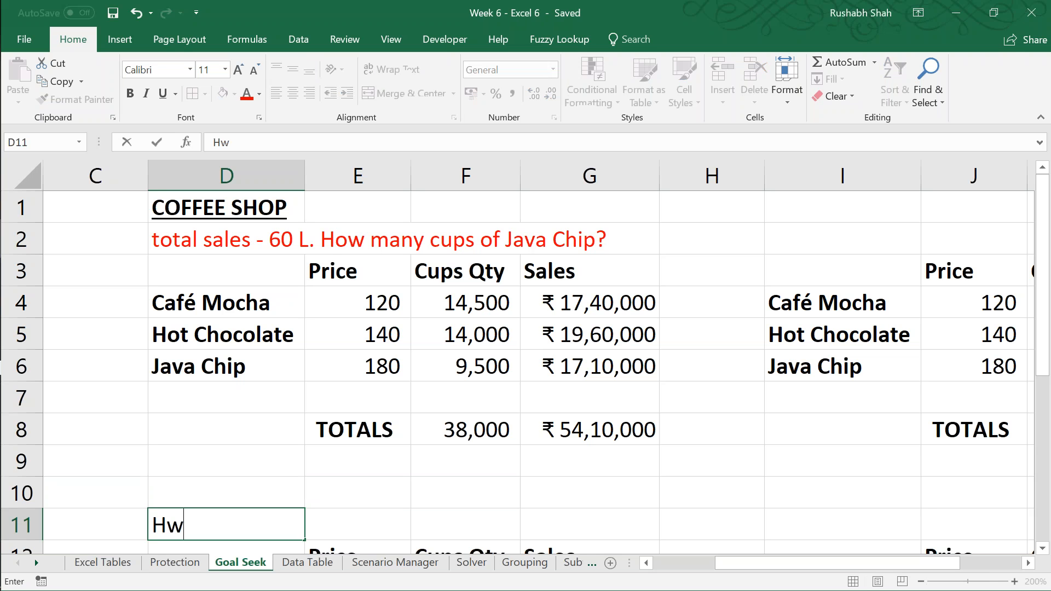
pyautogui.press('BackSpace')
pyautogui.press('BackSpace')
pyautogui.write('ow much should the price of Java Chip be?')
pyautogui.hotkey('ctrl', 'Return')
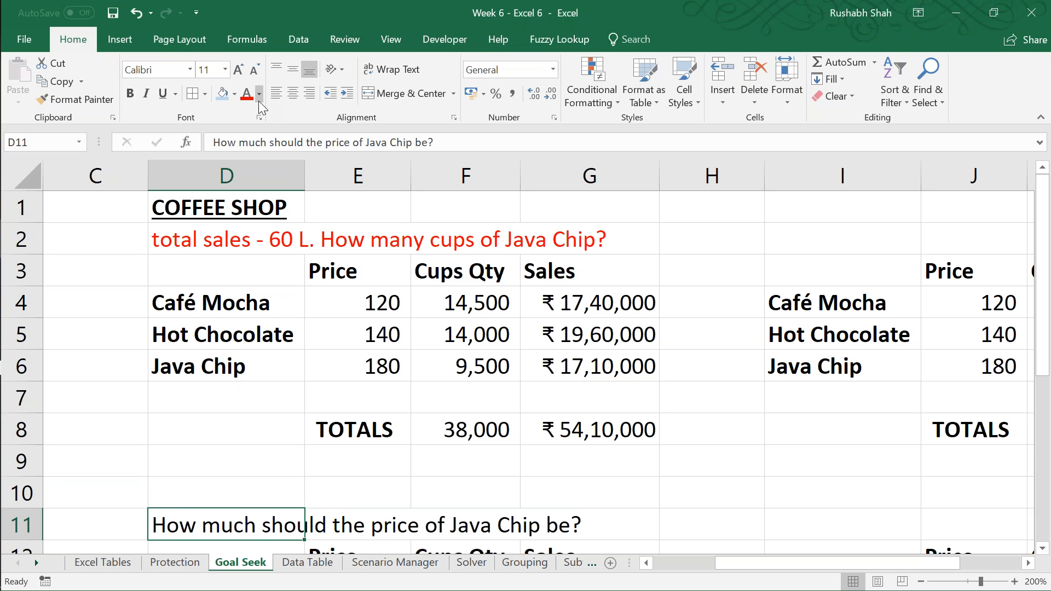
pyautogui.click(247, 94)
# Step: Copy the Java Chip price question from D11 to J11
pyautogui.hotkey('ctrl', 'c')
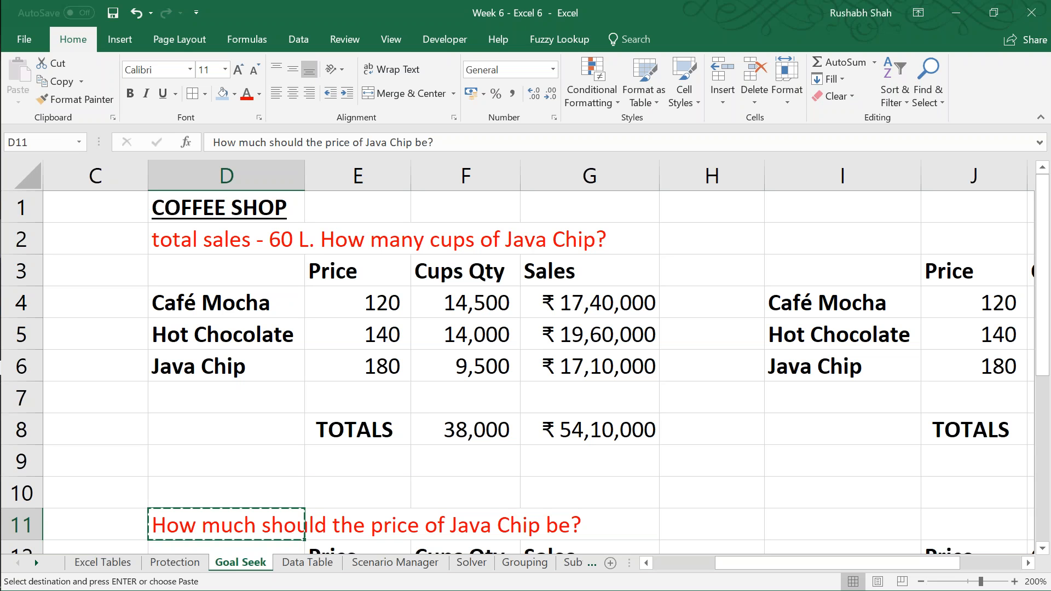
pyautogui.press('Right')
pyautogui.press('Right')
pyautogui.press('Right')
pyautogui.press('Right')
pyautogui.press('Right')
pyautogui.press('Right')
pyautogui.hotkey('ctrl', 'v')
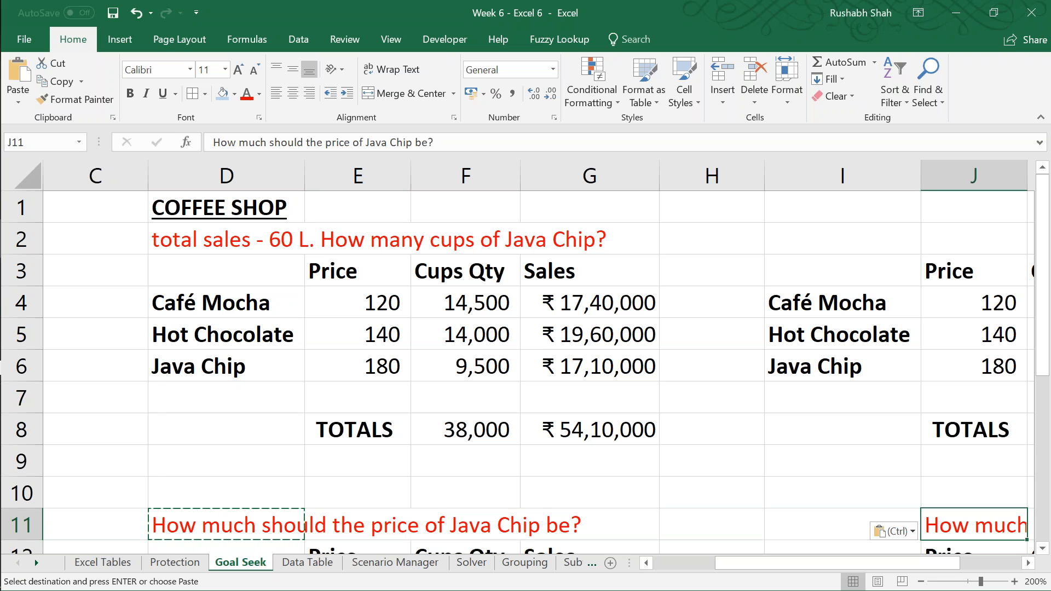
# Step: Replace Java Chip with Hot Chocolate in the J11 question so it reads "How much should the price of Hot Chocolate be?"
pyautogui.press('F2')
pyautogui.press('Left')
pyautogui.press('Left')
pyautogui.press('Left')
pyautogui.press('Left')
pyautogui.hotkey('shift', 'Left')
pyautogui.hotkey('shift', 'Left')
pyautogui.hotkey('shift', 'Left')
pyautogui.hotkey('shift', 'Left')
pyautogui.hotkey('shift', 'Left')
pyautogui.hotkey('shift', 'Left')
pyautogui.hotkey('shift', 'Left')
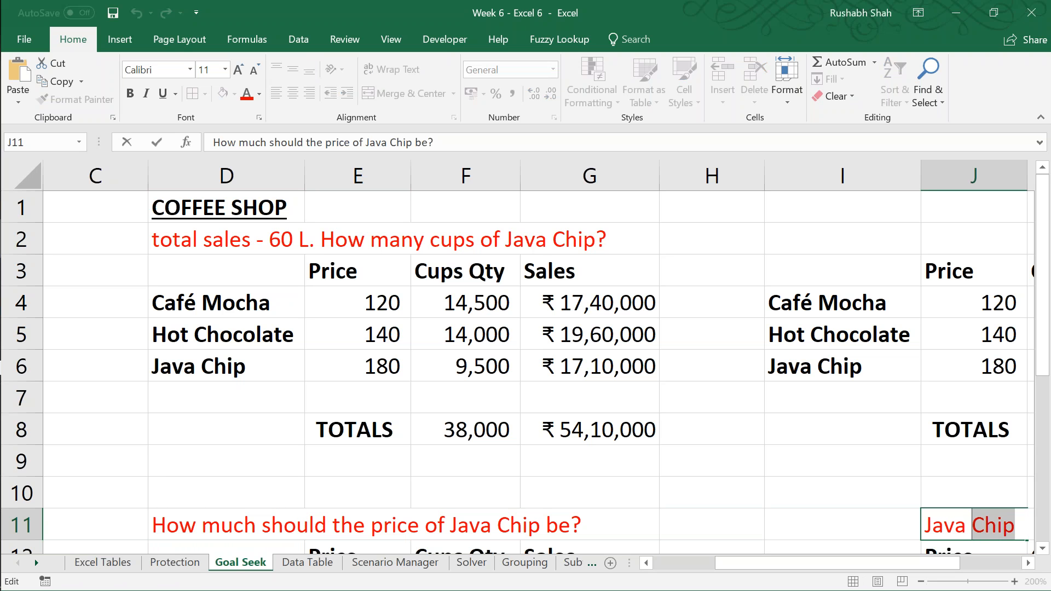
pyautogui.hotkey('shift', 'Left')
pyautogui.hotkey('shift', 'Left')
pyautogui.write('Hot Ch')
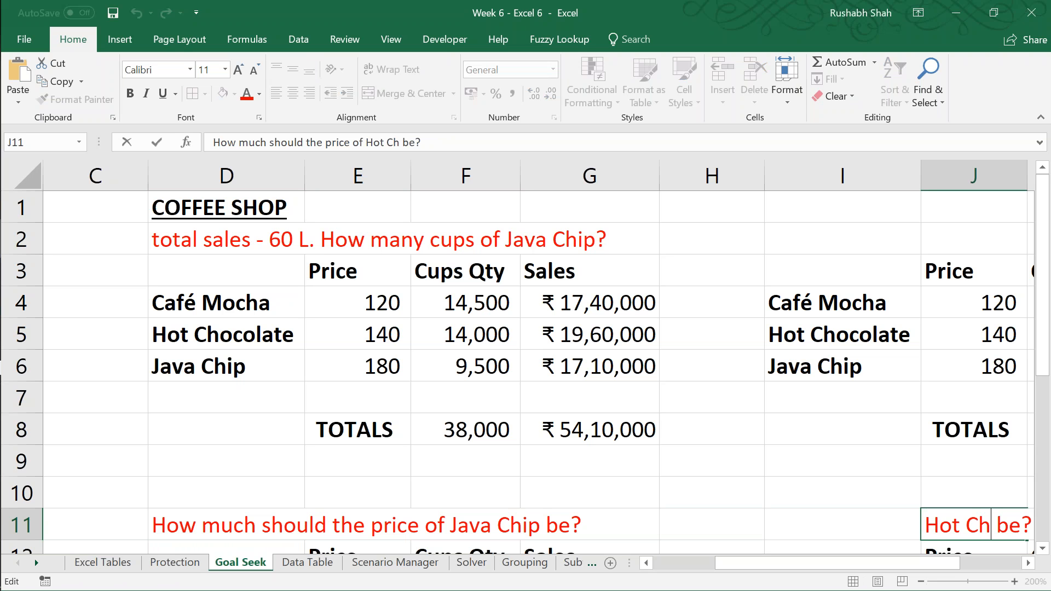
pyautogui.write('ocol')
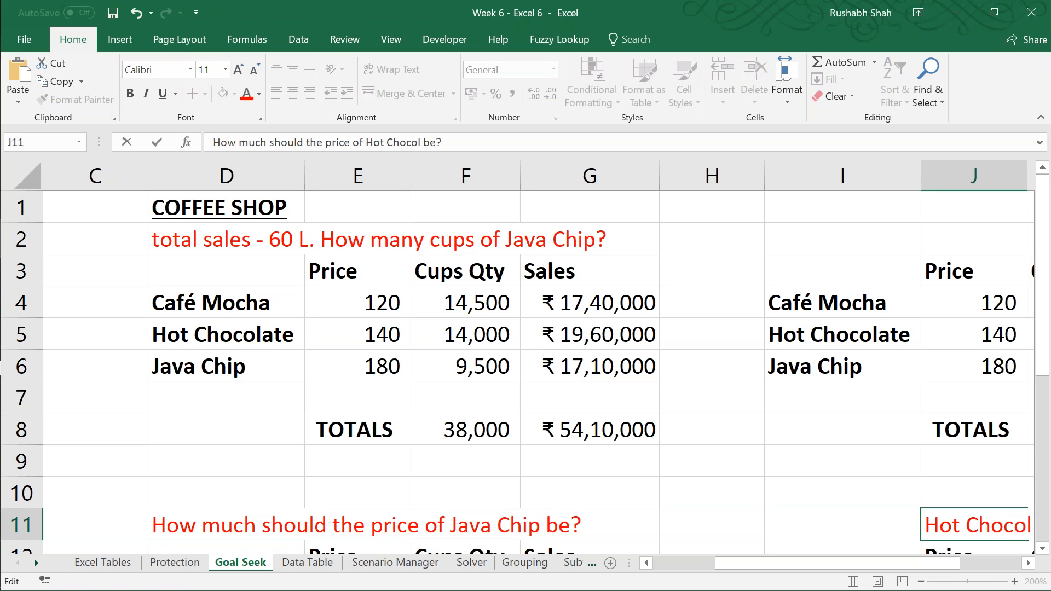
pyautogui.write('ate')
pyautogui.hotkey('ctrl', 'Return')
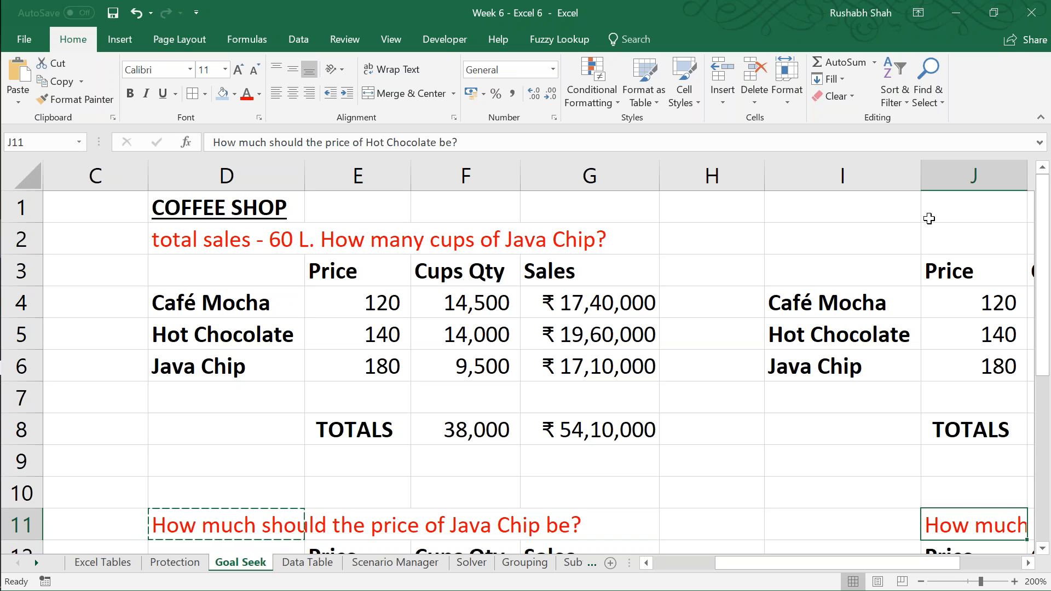
# Step: Enter "How much cups of Café Mocha?" in red text in J2 and save the workbook
pyautogui.click(983, 241)
pyautogui.write('How much')
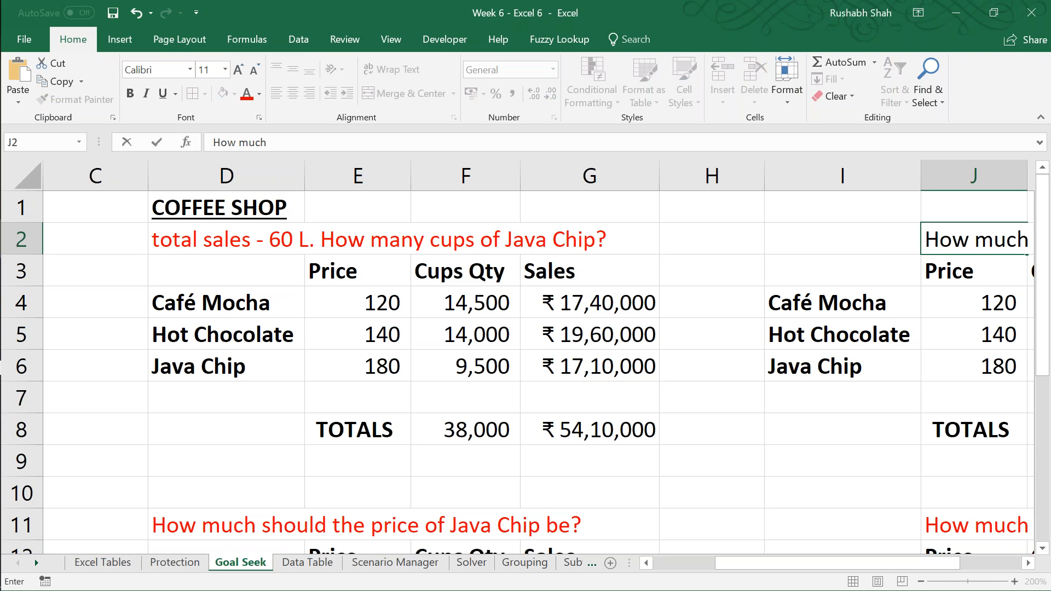
pyautogui.write(' cups of Café ')
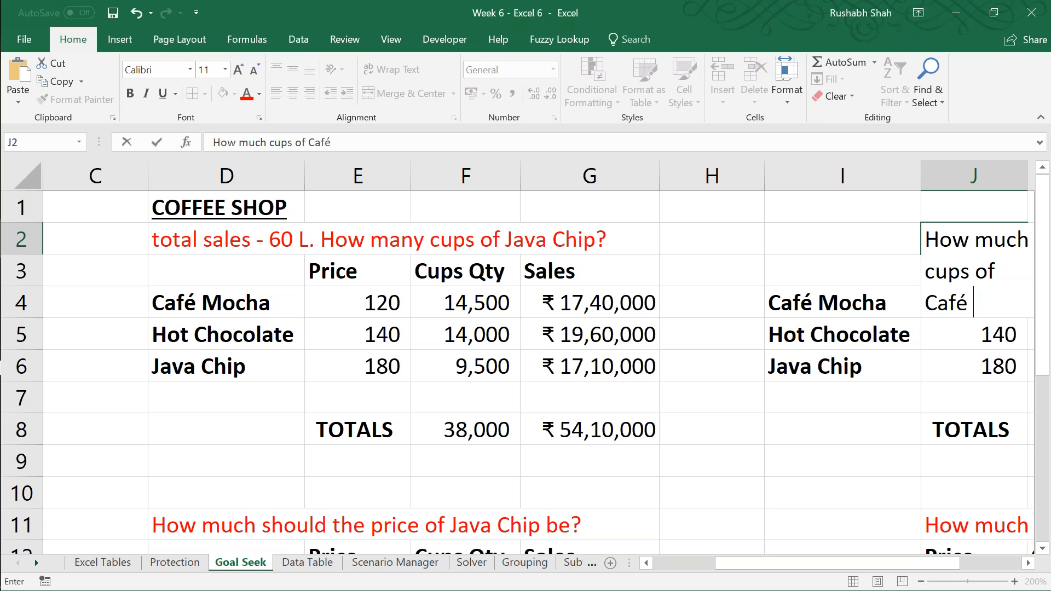
pyautogui.write('Mocha?')
pyautogui.hotkey('ctrl', 'Return')
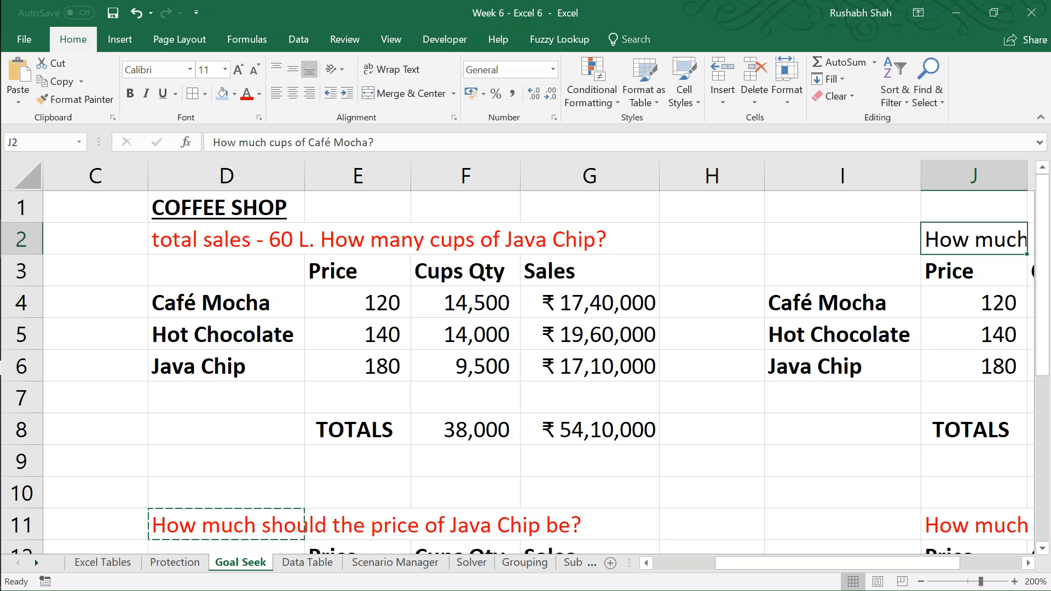
pyautogui.click(247, 100)
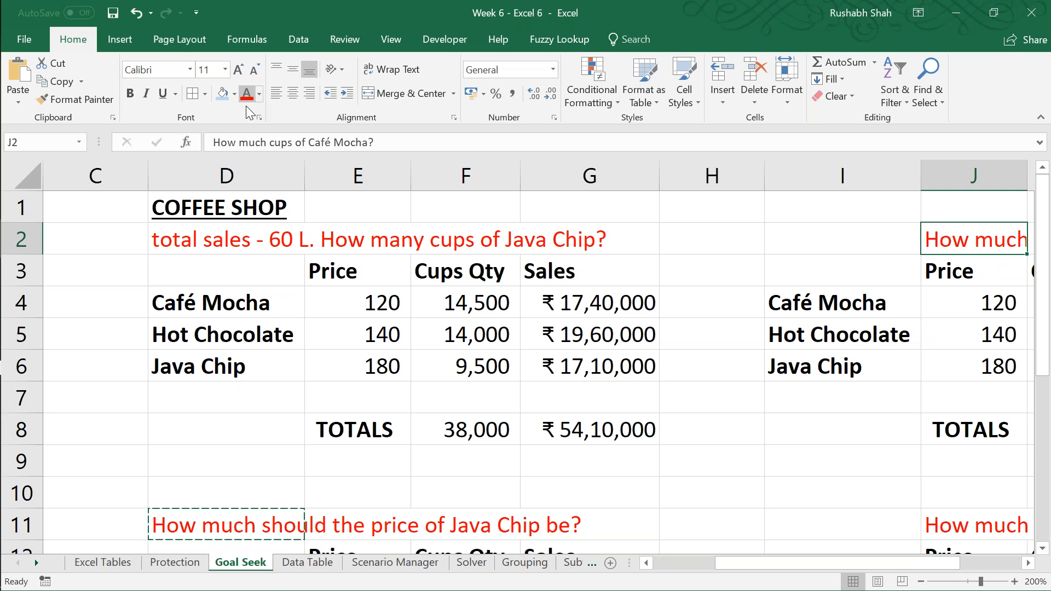
pyautogui.click(516, 346)
pyautogui.hotkey('ctrl', 's')
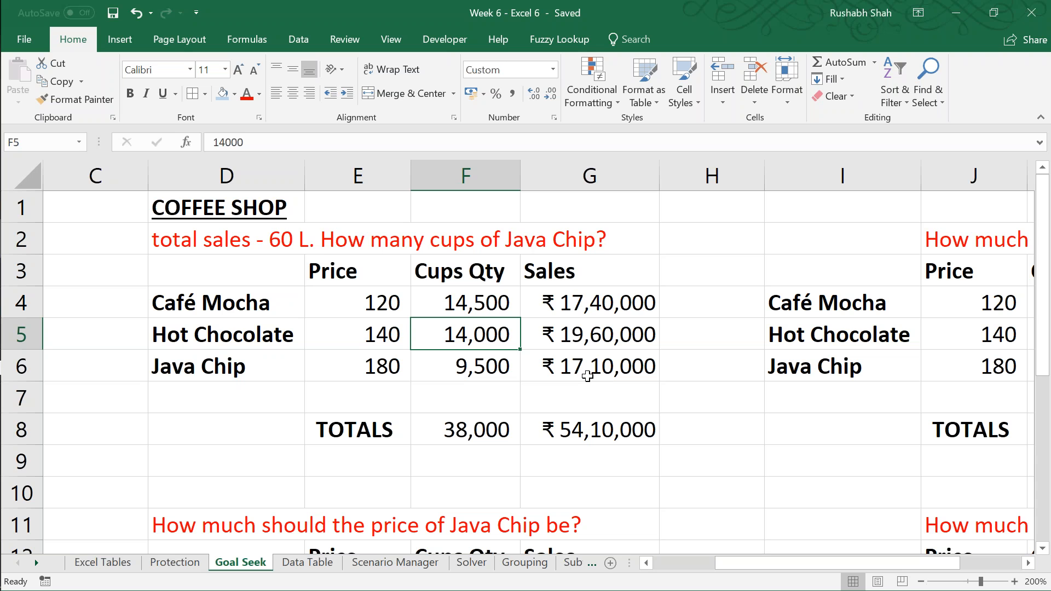
# Step: Run Goal Seek to set total sales in G8 to 6000000 by changing the Java Chip quantity in F6, keep the solution and save
pyautogui.click(616, 433)
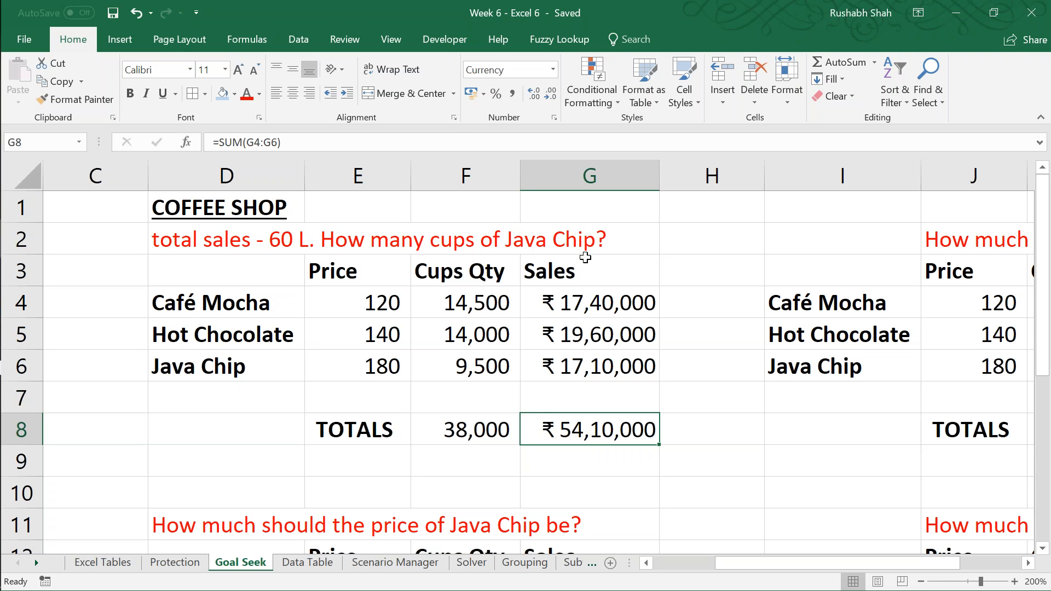
pyautogui.click(290, 40)
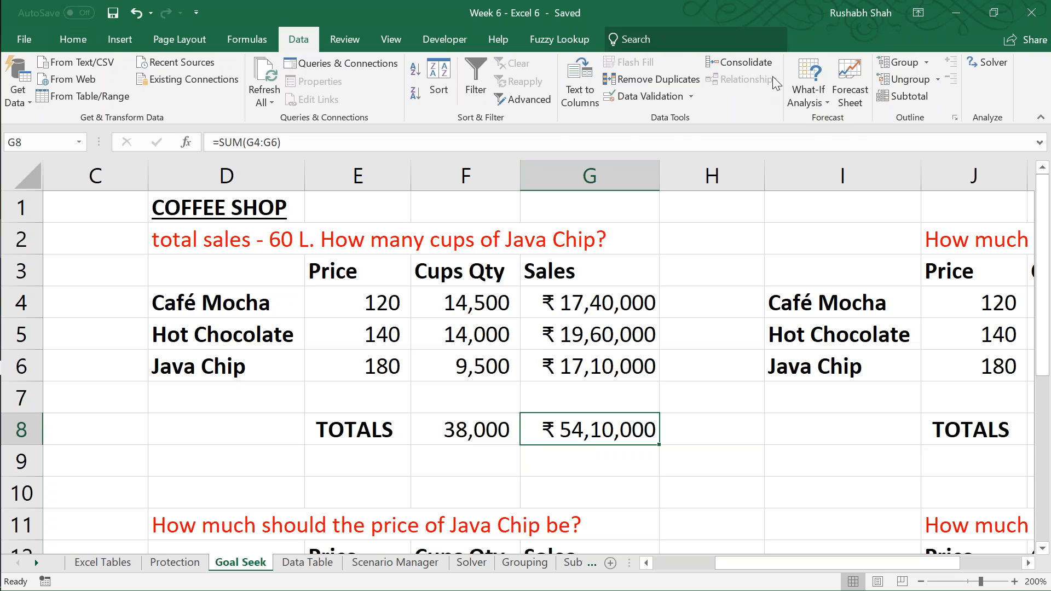
pyautogui.click(803, 85)
pyautogui.click(823, 142)
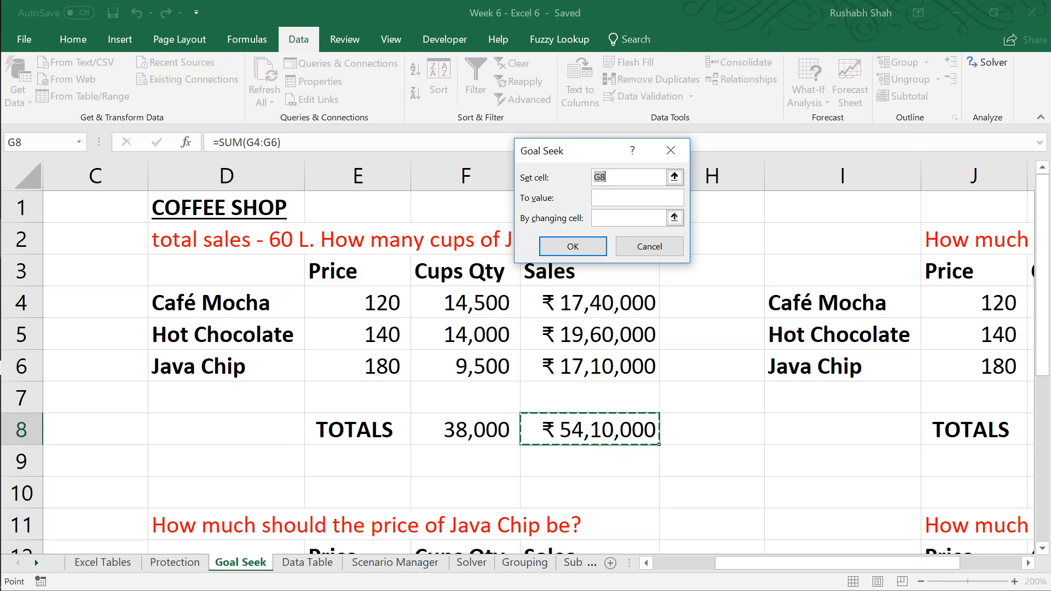
pyautogui.press('Tab')
pyautogui.write('600')
pyautogui.write('0000')
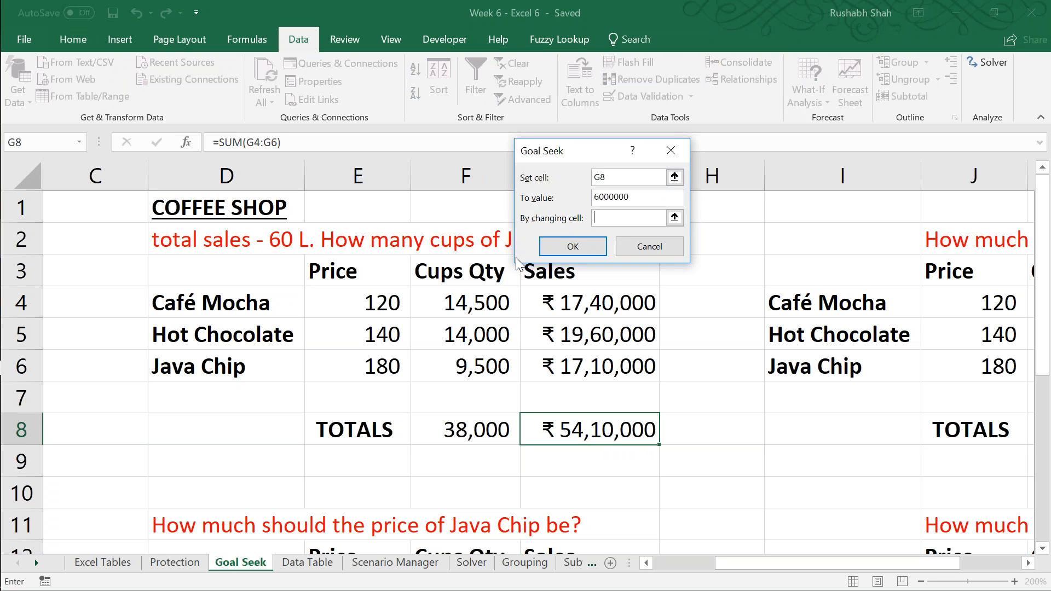
pyautogui.press('Tab')
pyautogui.click(462, 368)
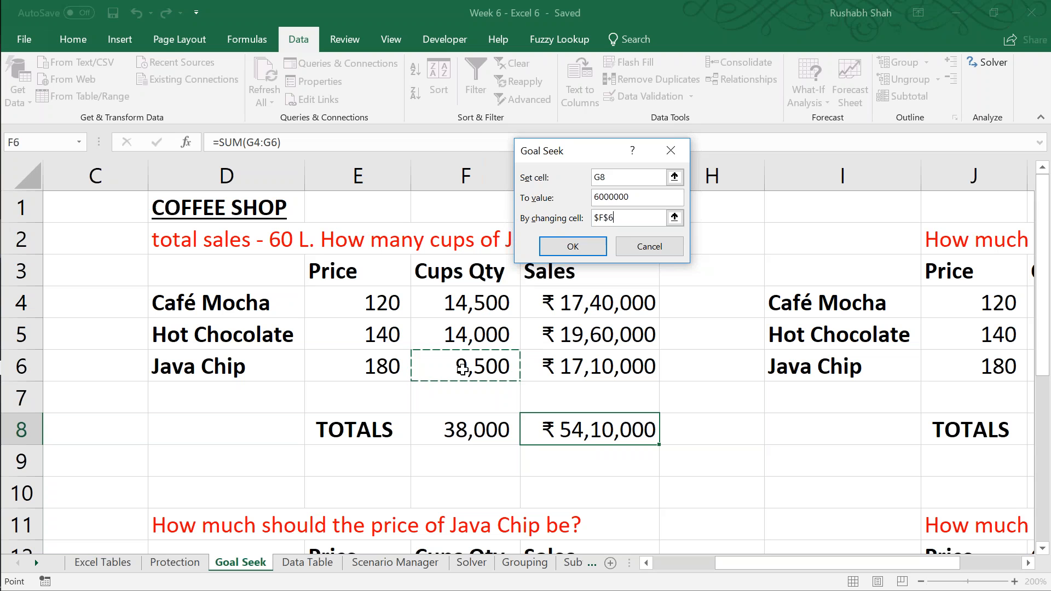
pyautogui.click(573, 245)
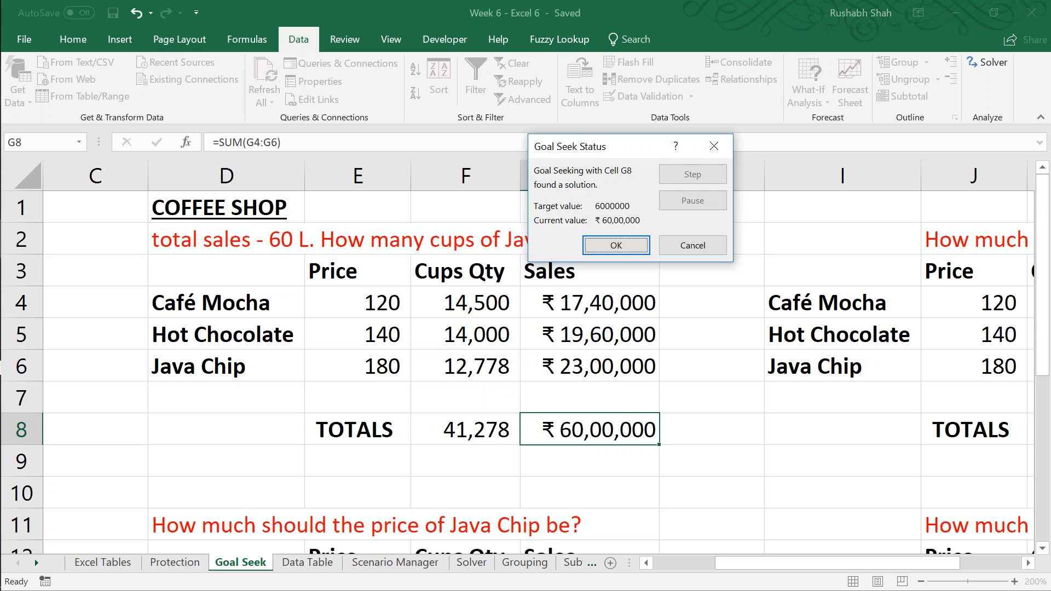
pyautogui.click(615, 245)
pyautogui.click(474, 363)
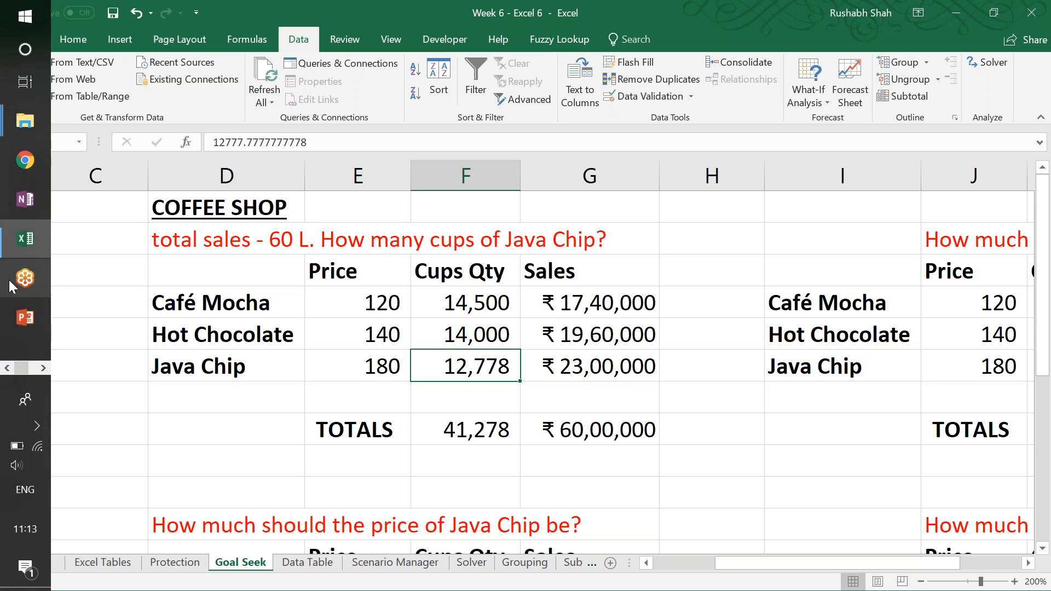
pyautogui.hotkey('ctrl', 's')
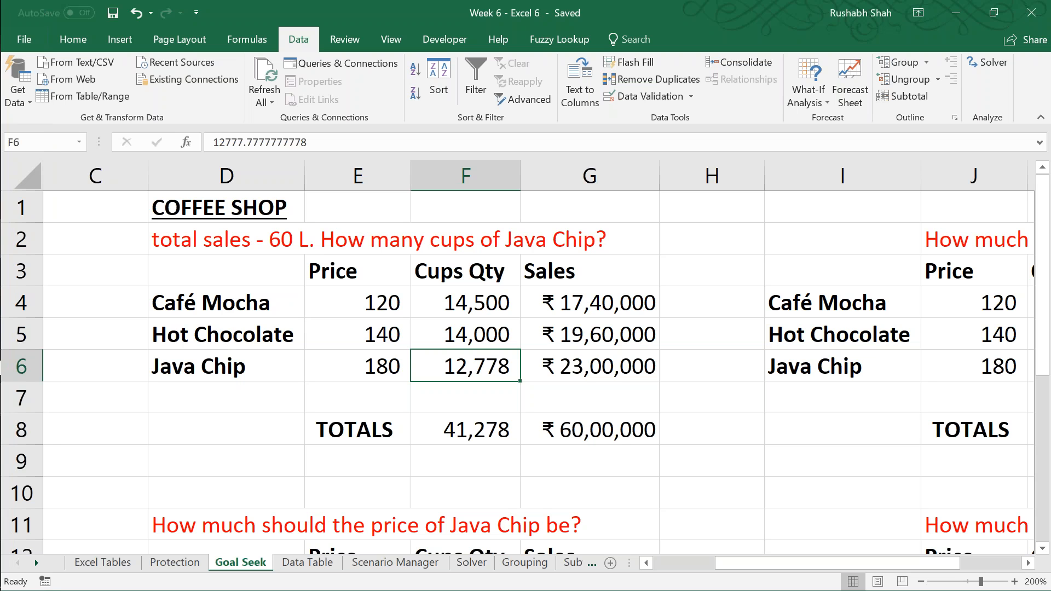
pyautogui.moveTo(1, 441)
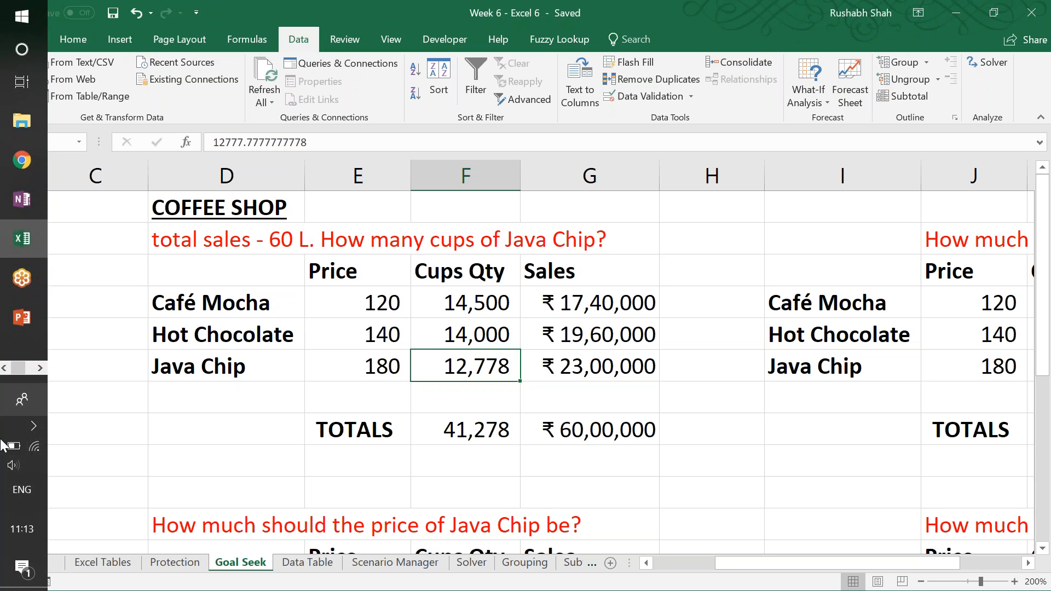
pyautogui.click(30, 527)
pyautogui.click(458, 6)
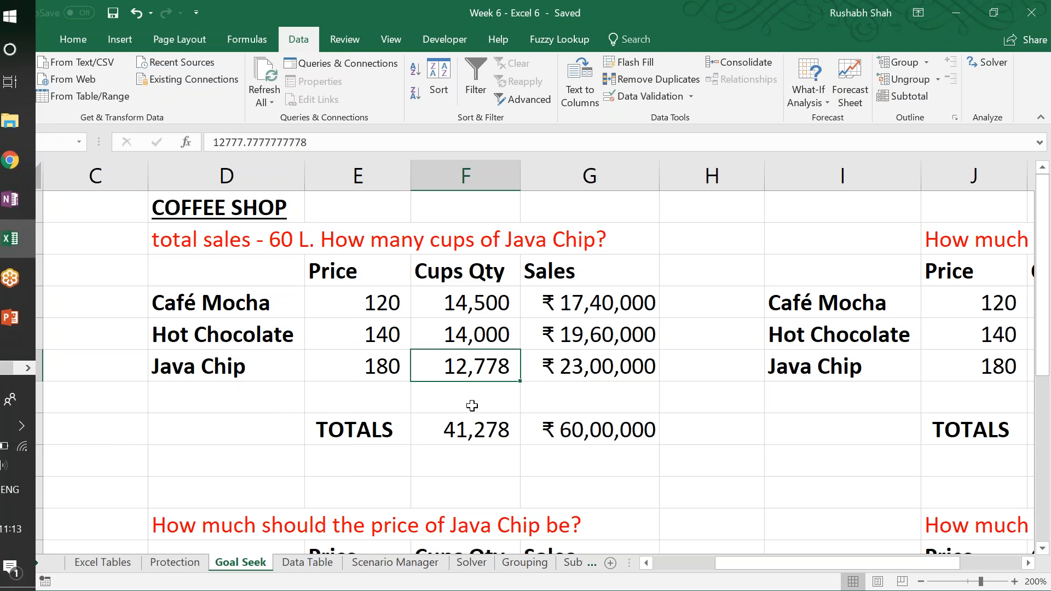
# Step: Move the Hot Chocolate price question from J11 to I11
pyautogui.click(921, 582)
pyautogui.click(921, 582)
pyautogui.click(920, 581)
pyautogui.click(921, 581)
pyautogui.click(920, 581)
pyautogui.click(921, 582)
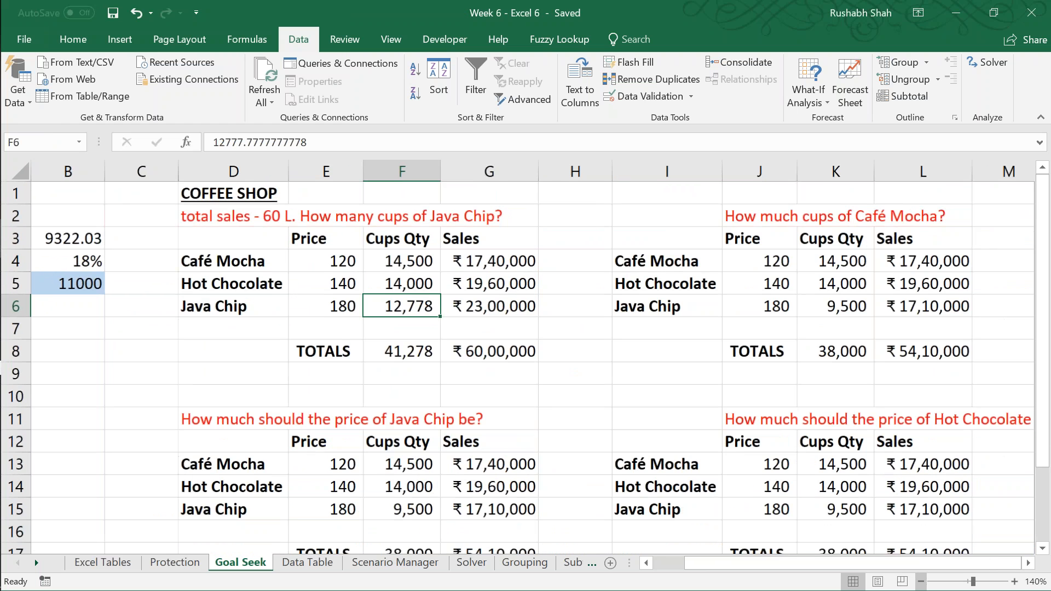
pyautogui.click(1029, 563)
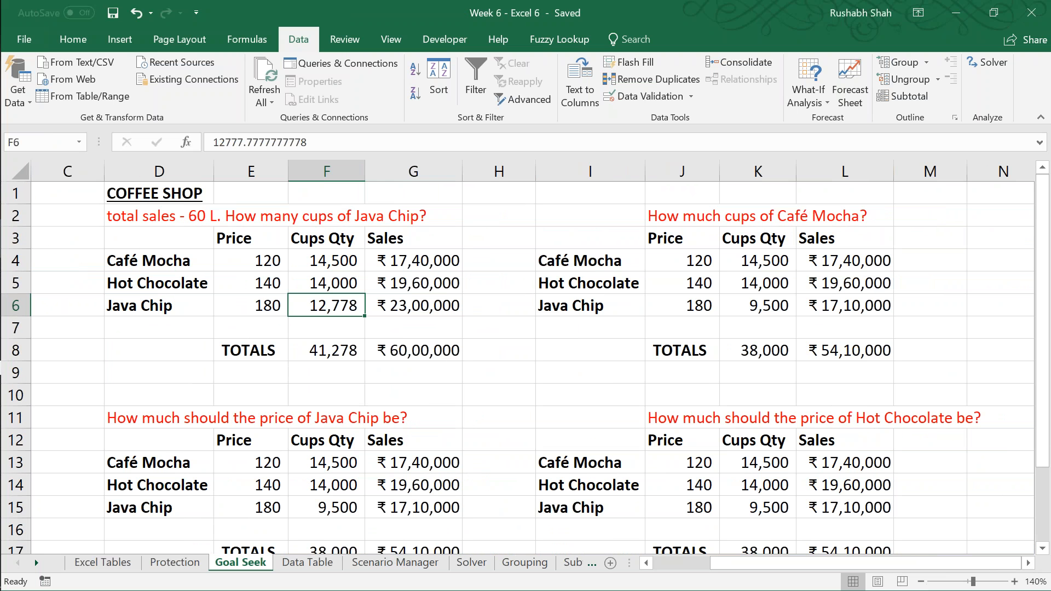
pyautogui.click(660, 416)
pyautogui.hotkey('ctrl', 'x')
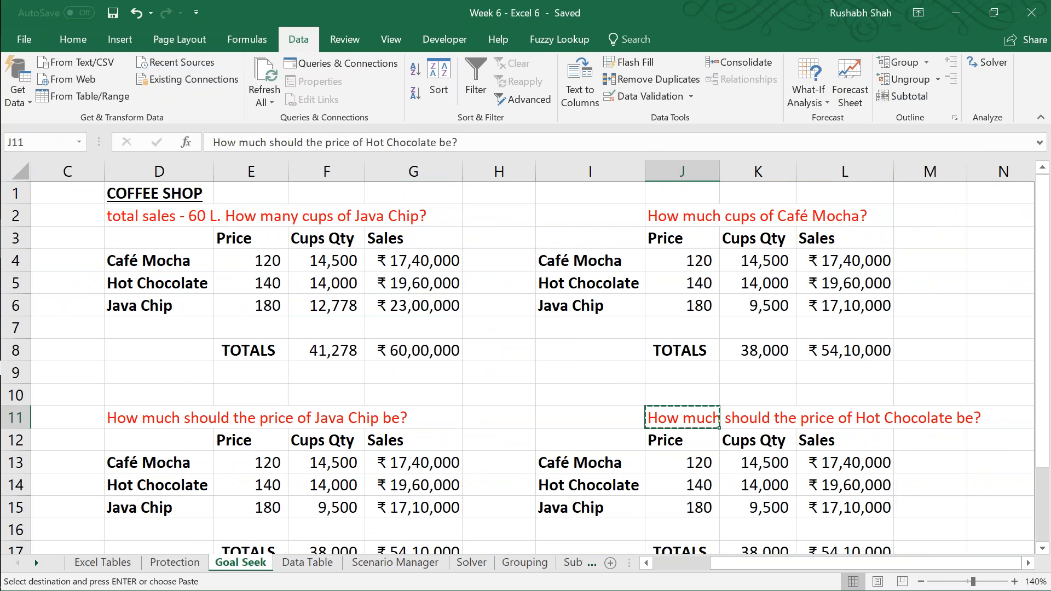
pyautogui.press('Left')
pyautogui.hotkey('ctrl', 'v')
# Step: Move the Café Mocha cups question from J2 to I2
pyautogui.press('Up')
pyautogui.press('Up')
pyautogui.press('Up')
pyautogui.press('Up')
pyautogui.press('Up')
pyautogui.press('Up')
pyautogui.press('Up')
pyautogui.press('Up')
pyautogui.press('Up')
pyautogui.press('Up')
pyautogui.press('Right')
pyautogui.press('Down')
pyautogui.hotkey('ctrl', 'x')
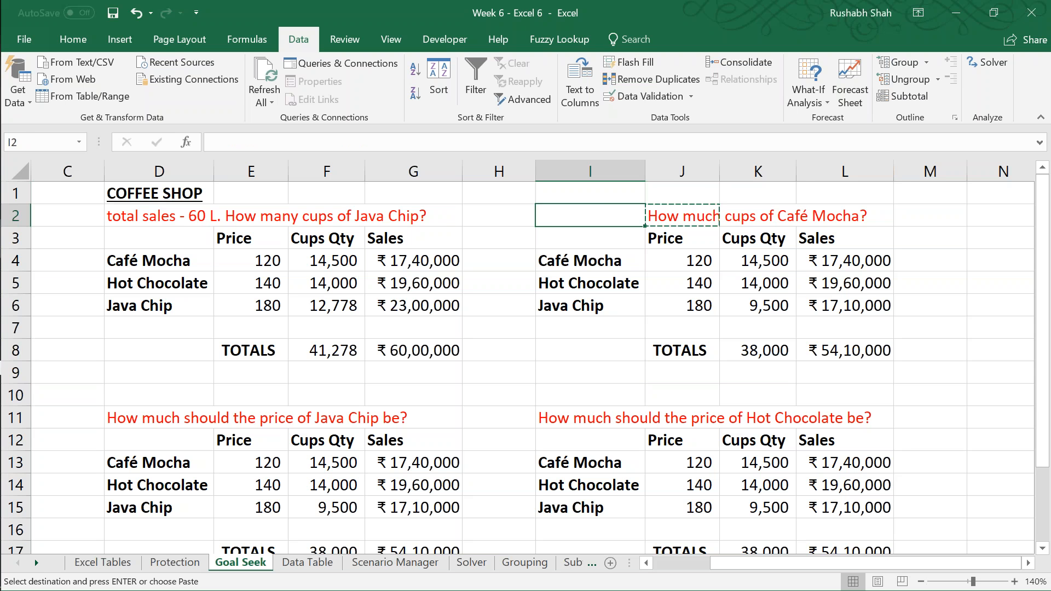
pyautogui.press('Left')
pyautogui.hotkey('ctrl', 'v')
# Step: Add the prefix "Q2 - " to the Java Chip price question in D11
pyautogui.press('Left')
pyautogui.press('Left')
pyautogui.press('Left')
pyautogui.press('Left')
pyautogui.press('Down')
pyautogui.press('Left')
pyautogui.press('Down')
pyautogui.press('Down')
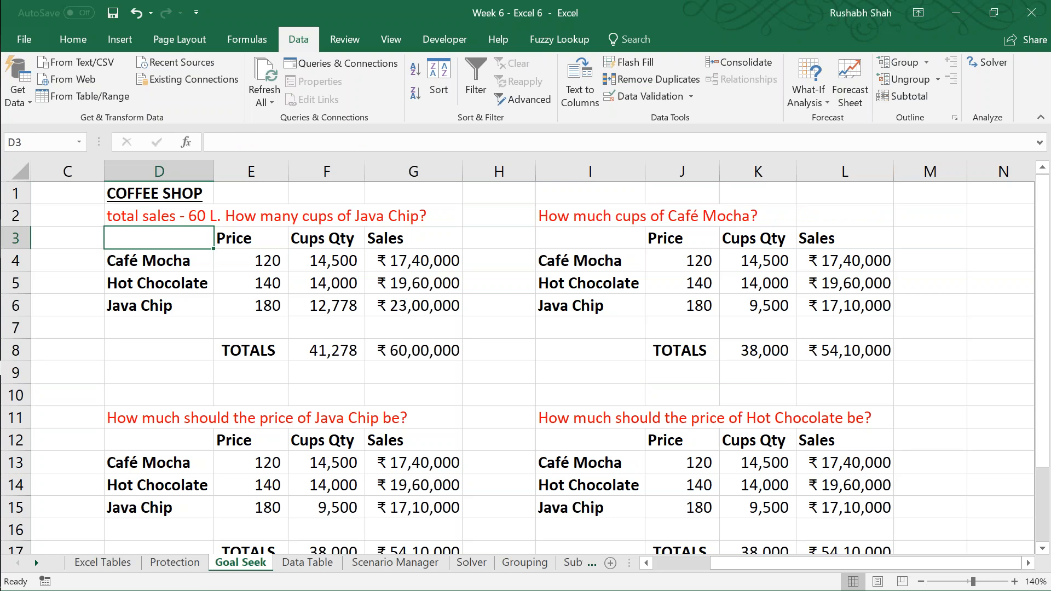
pyautogui.press('Down')
pyautogui.press('Down')
pyautogui.press('Down')
pyautogui.press('Down')
pyautogui.press('Down')
pyautogui.press('Down')
pyautogui.press('F2')
pyautogui.press('Home')
pyautogui.write('Q2 -')
pyautogui.press('Return')
# Step: Add the prefix "Q4 - " to the Hot Chocolate price question in I11
pyautogui.press('Up')
pyautogui.press('Right')
pyautogui.press('Right')
pyautogui.press('Right')
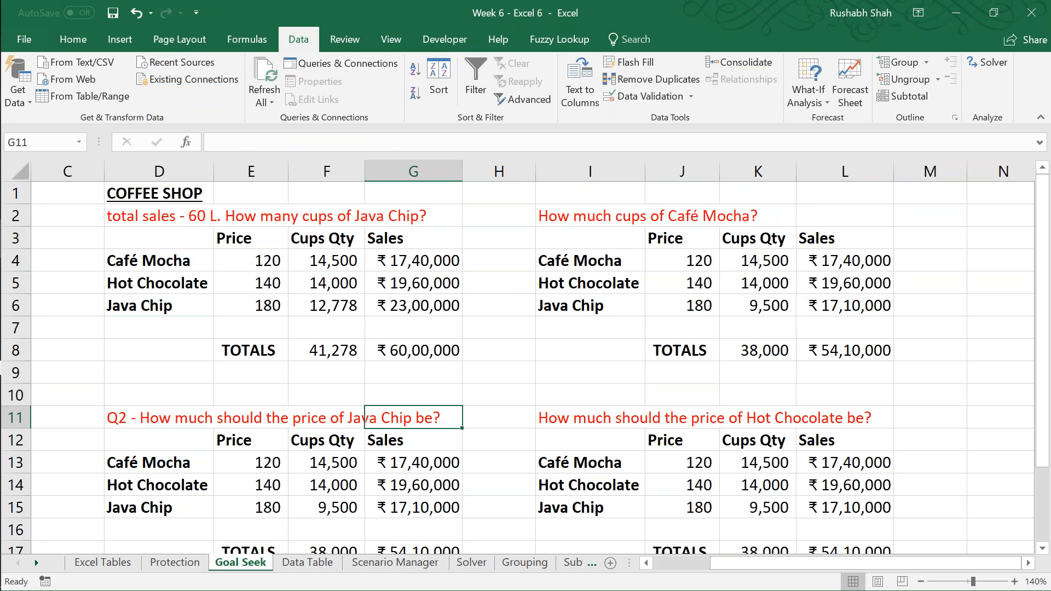
pyautogui.press('Right')
pyautogui.press('Right')
pyautogui.press('F2')
pyautogui.press('Home')
pyautogui.write('Q4 -')
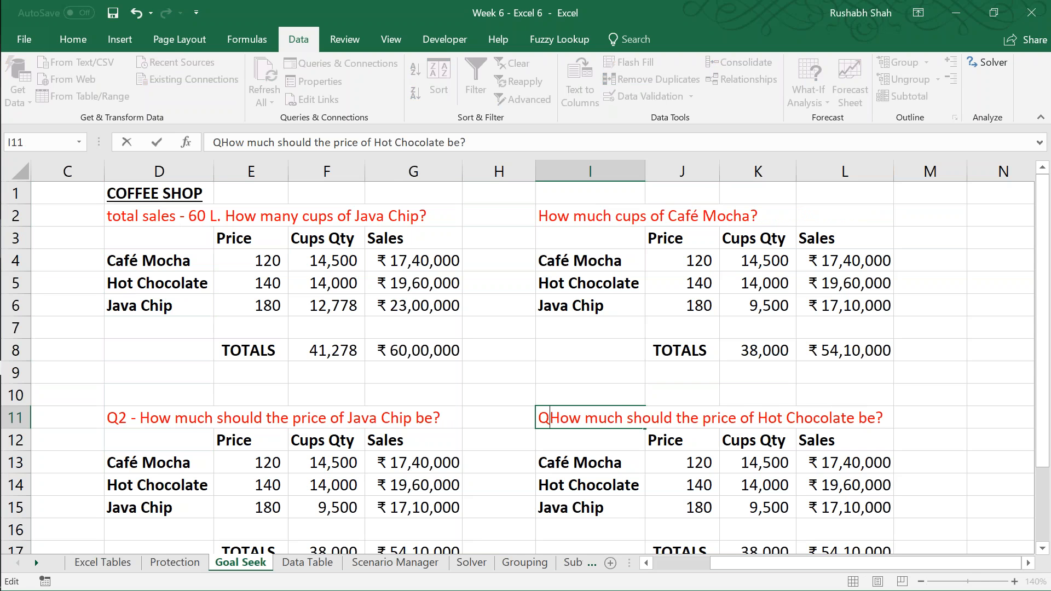
pyautogui.press('Return')
# Step: Add the prefix "Q3 - " to the Café Mocha cups question in I2 and save the workbook
pyautogui.press('Up')
pyautogui.press('Up')
pyautogui.press('Up')
pyautogui.press('Up')
pyautogui.press('Up')
pyautogui.press('Up')
pyautogui.press('Up')
pyautogui.press('Up')
pyautogui.press('Up')
pyautogui.press('Up')
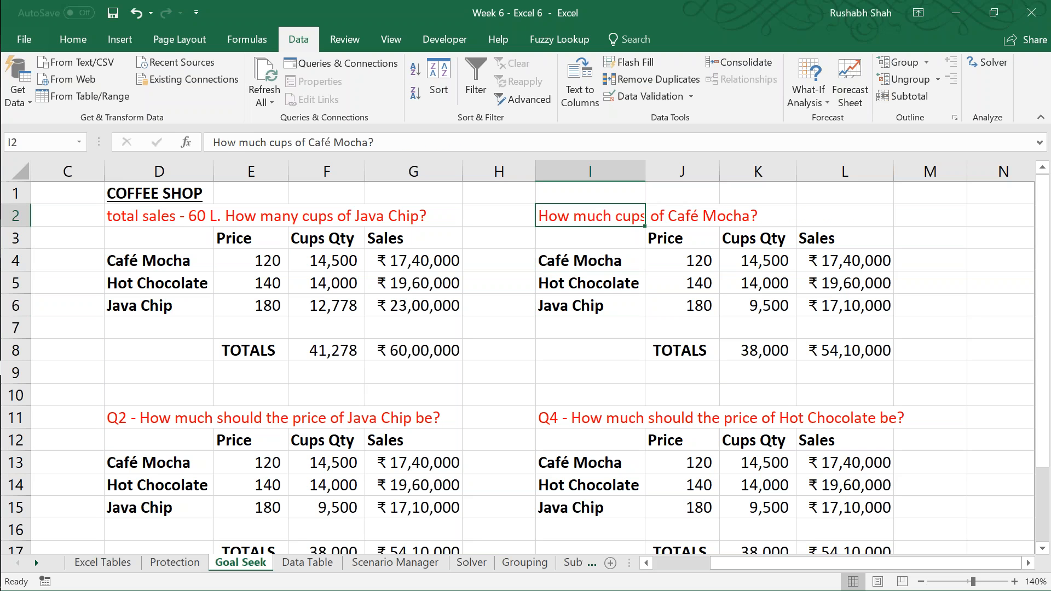
pyautogui.press('F2')
pyautogui.hotkey('ctrl', 'Left')
pyautogui.hotkey('ctrl', 'Left')
pyautogui.hotkey('ctrl', 'Left')
pyautogui.hotkey('ctrl', 'Left')
pyautogui.hotkey('ctrl', 'Left')
pyautogui.hotkey('ctrl', 'Left')
pyautogui.write('Q3 -')
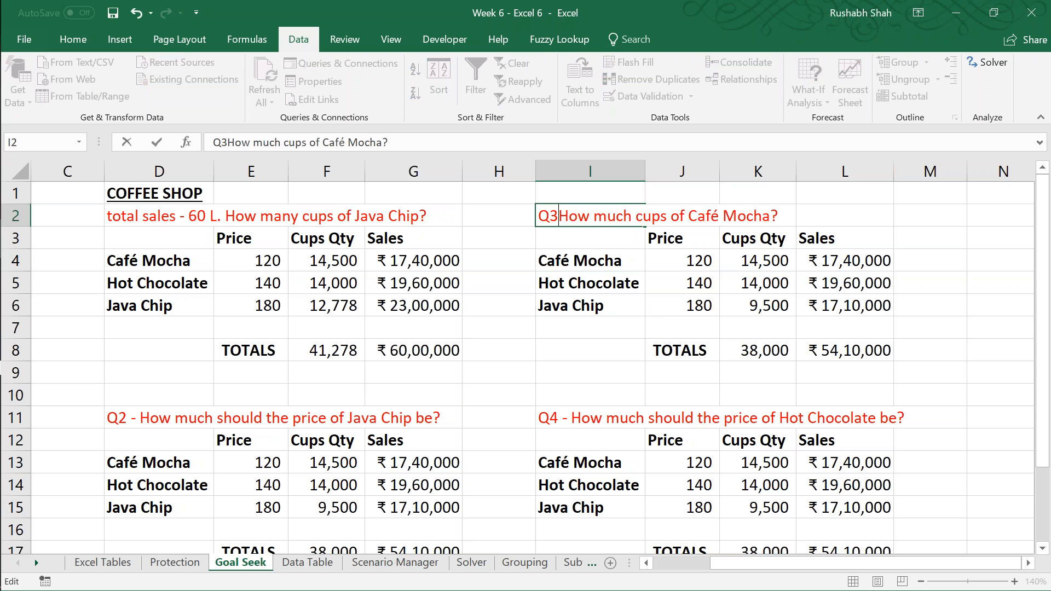
pyautogui.press('Return')
pyautogui.press('Left')
pyautogui.press('Left')
pyautogui.press('Left')
pyautogui.press('Up')
pyautogui.press('Left')
pyautogui.press('Left')
pyautogui.hotkey('ctrl', 's')
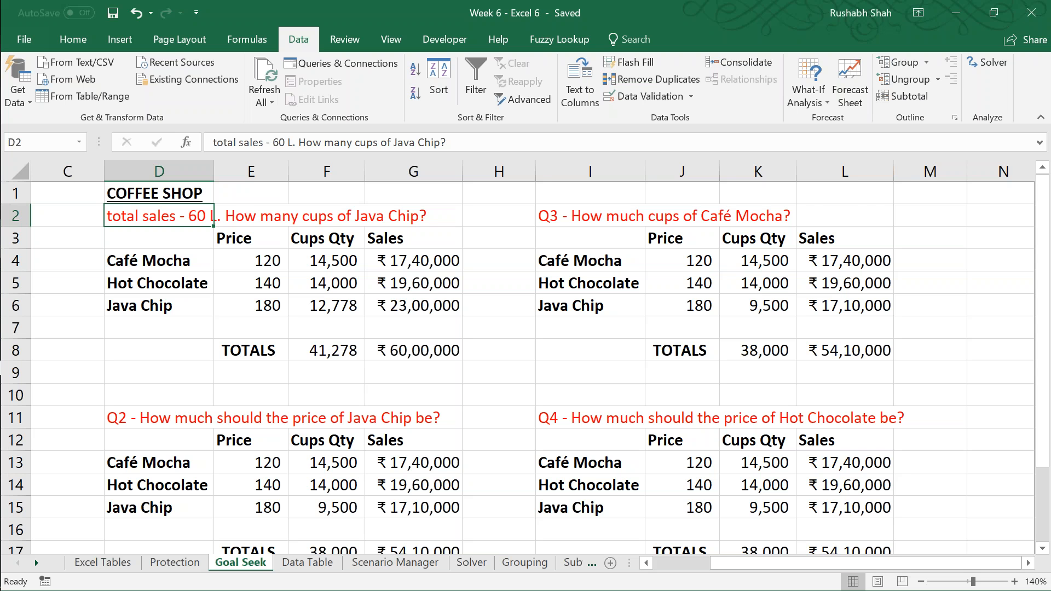
# Step: Open the Data Table sheet with its coffee sales table and what-if questions
pyautogui.hotkey('ctrl', 'pagedown')
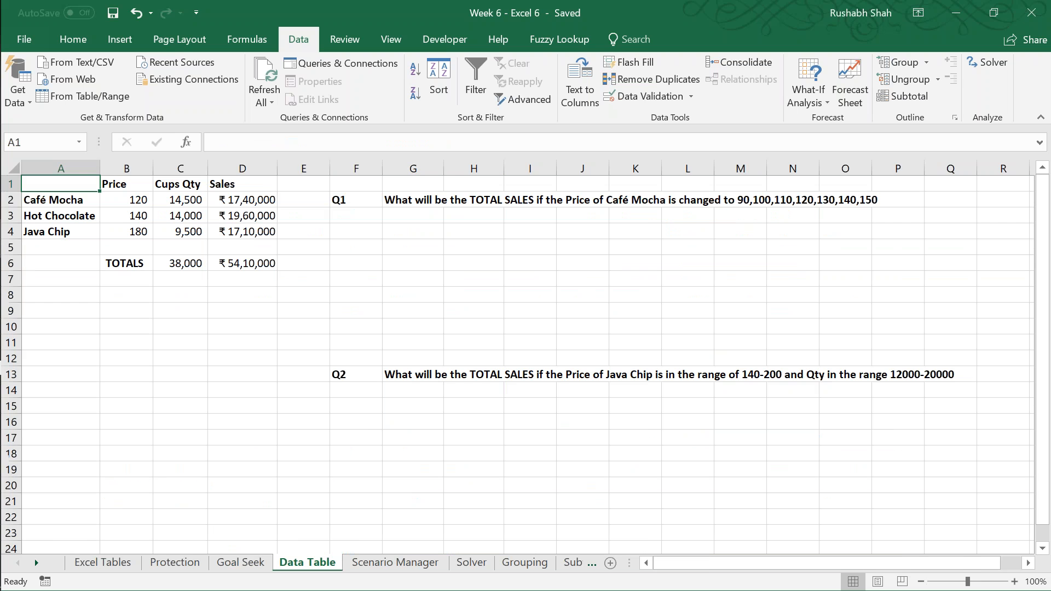
pyautogui.click(1014, 581)
pyautogui.click(1014, 582)
pyautogui.click(1014, 581)
pyautogui.click(1014, 582)
pyautogui.click(1014, 582)
pyautogui.click(1014, 582)
pyautogui.click(1014, 582)
pyautogui.click(1014, 582)
pyautogui.click(1014, 582)
pyautogui.click(1014, 582)
pyautogui.click(1014, 582)
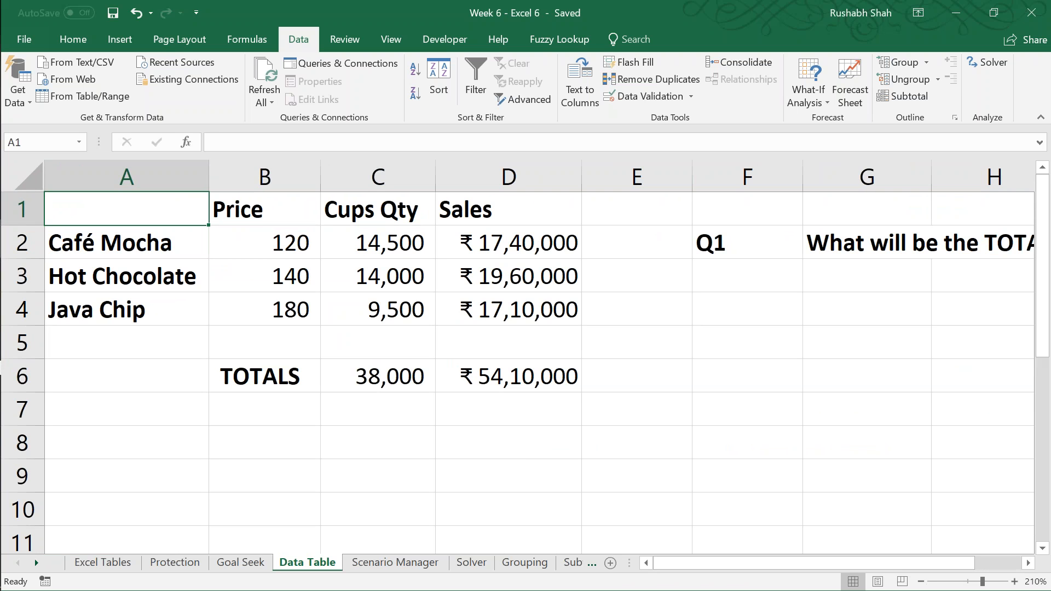
# Step: Read the full Q1 question in row 2 about total sales at different Café Mocha prices
pyautogui.click(264, 209)
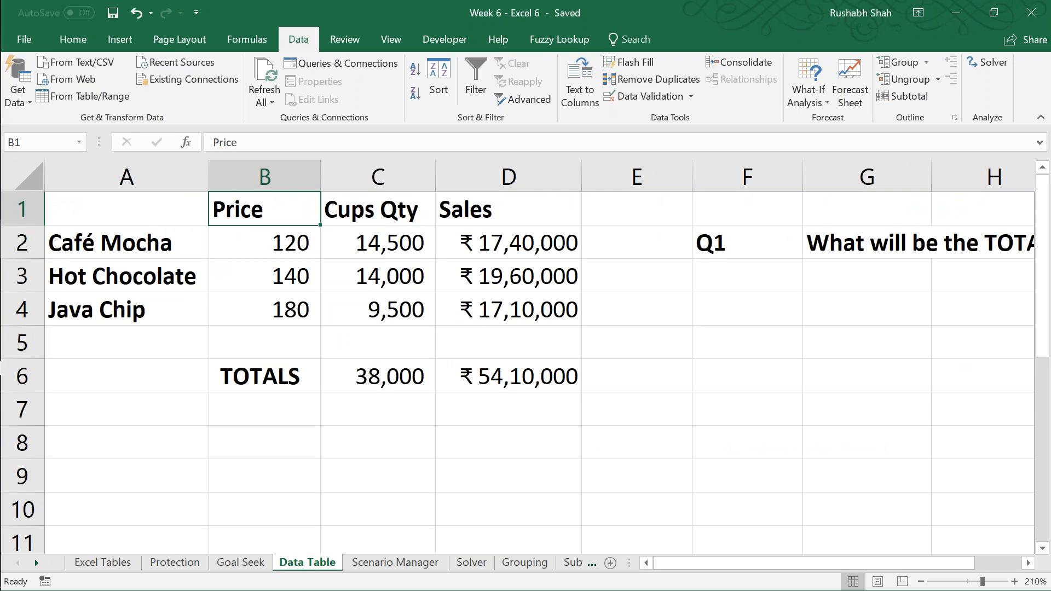
pyautogui.press('Right')
pyautogui.press('Right')
pyautogui.press('Right')
pyautogui.press('Right')
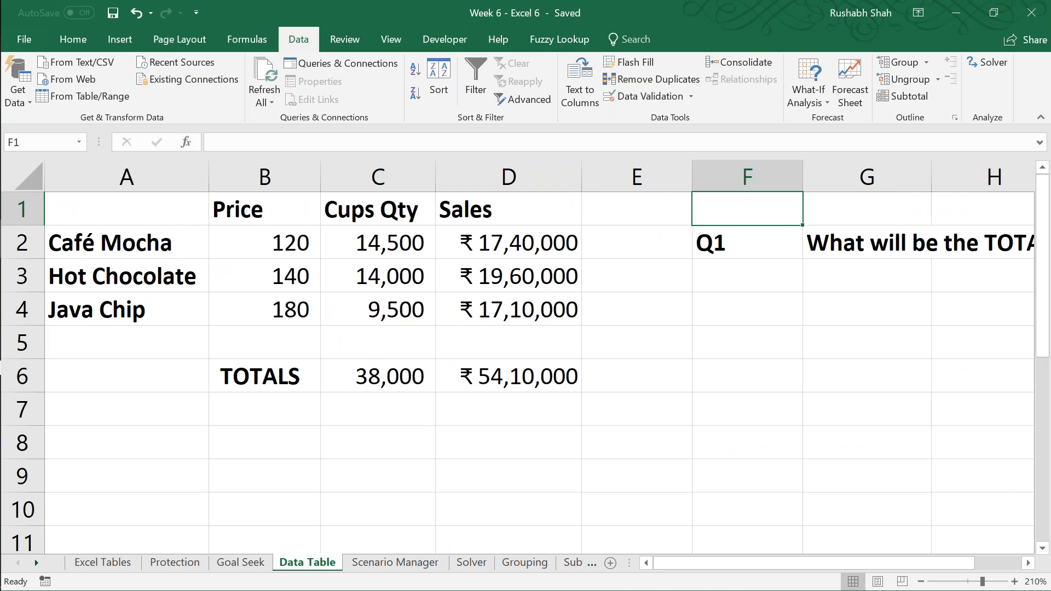
pyautogui.press('Right')
pyautogui.press('Right')
pyautogui.press('Right')
pyautogui.press('Right')
pyautogui.press('Right')
pyautogui.press('Right')
pyautogui.press('Right')
pyautogui.press('Right')
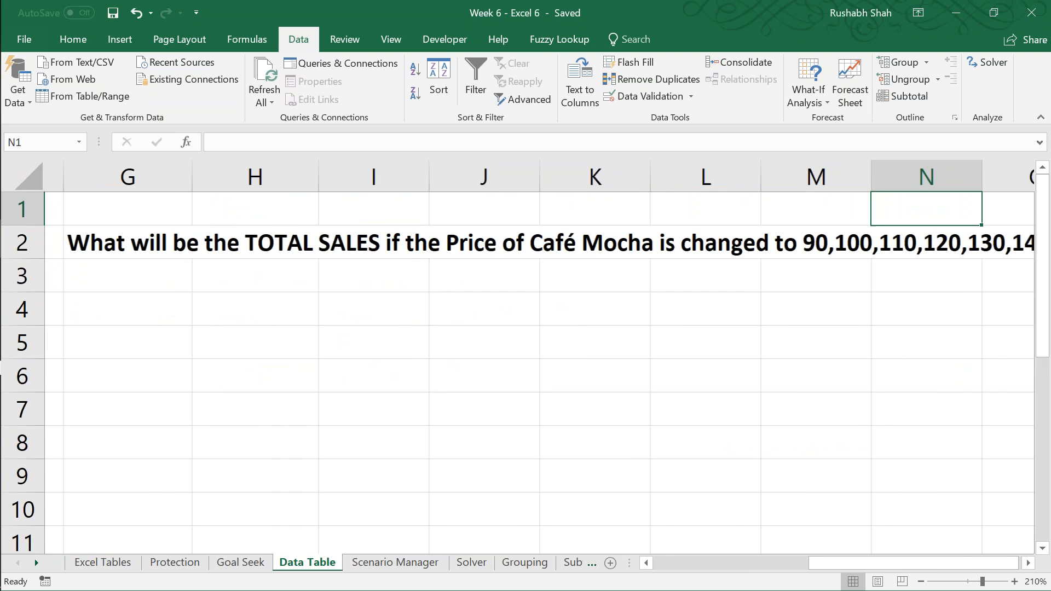
pyautogui.press('Right')
pyautogui.press('Right')
pyautogui.press('Down')
pyautogui.press('Left')
pyautogui.press('Left')
pyautogui.press('Left')
pyautogui.press('Left')
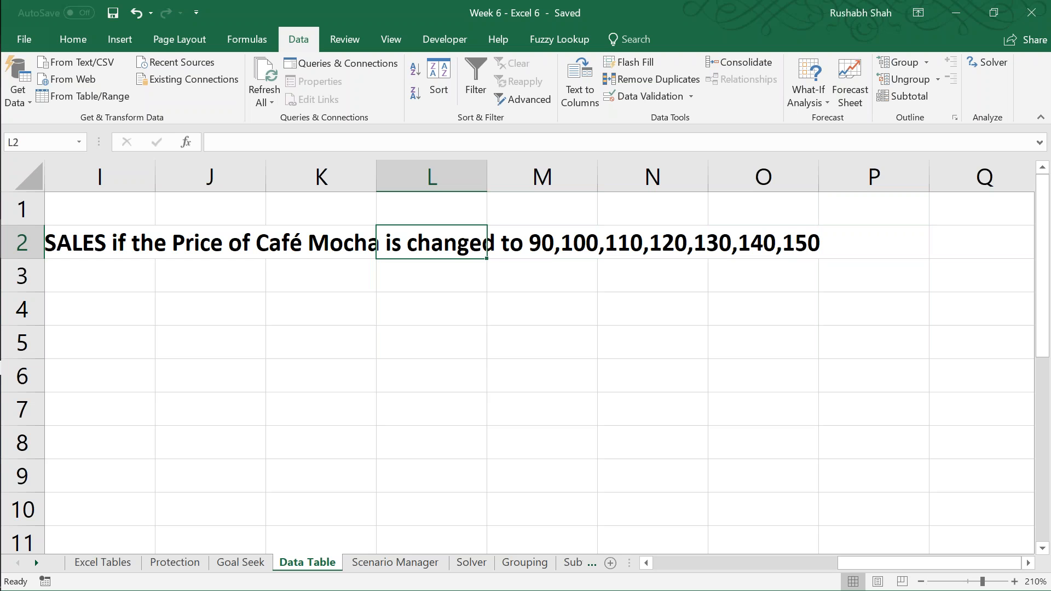
pyautogui.press('Left')
pyautogui.press('Left')
pyautogui.press('Left')
pyautogui.press('Left')
pyautogui.press('Left')
pyautogui.press('Left')
pyautogui.press('Left')
pyautogui.press('Left')
pyautogui.press('Left')
pyautogui.press('Left')
pyautogui.press('Left')
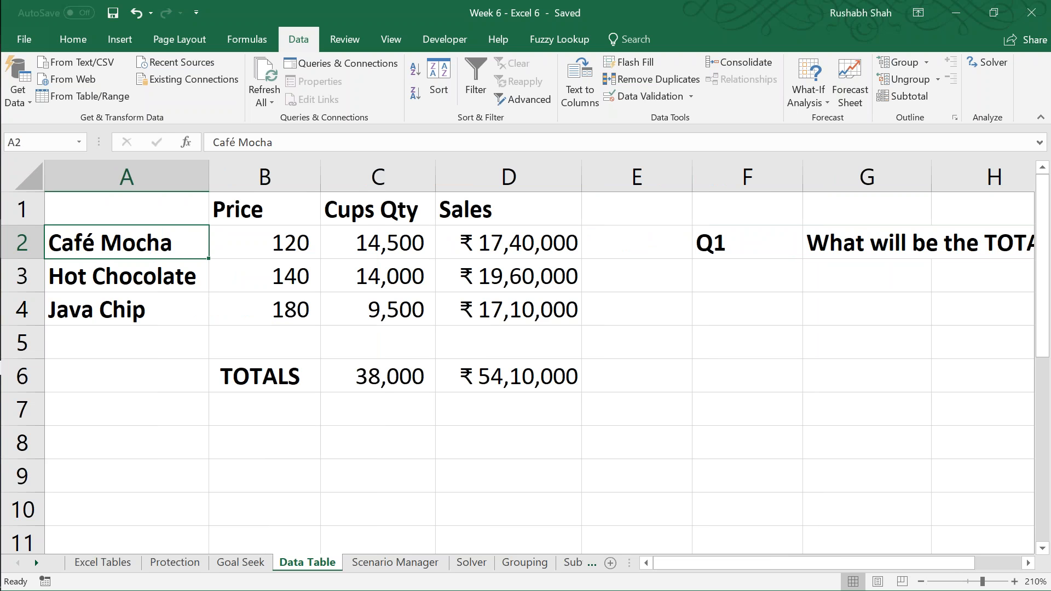
# Step: Examine the Café Mocha price and sales formula in row 2 alongside the price list in Q1
pyautogui.press('Right')
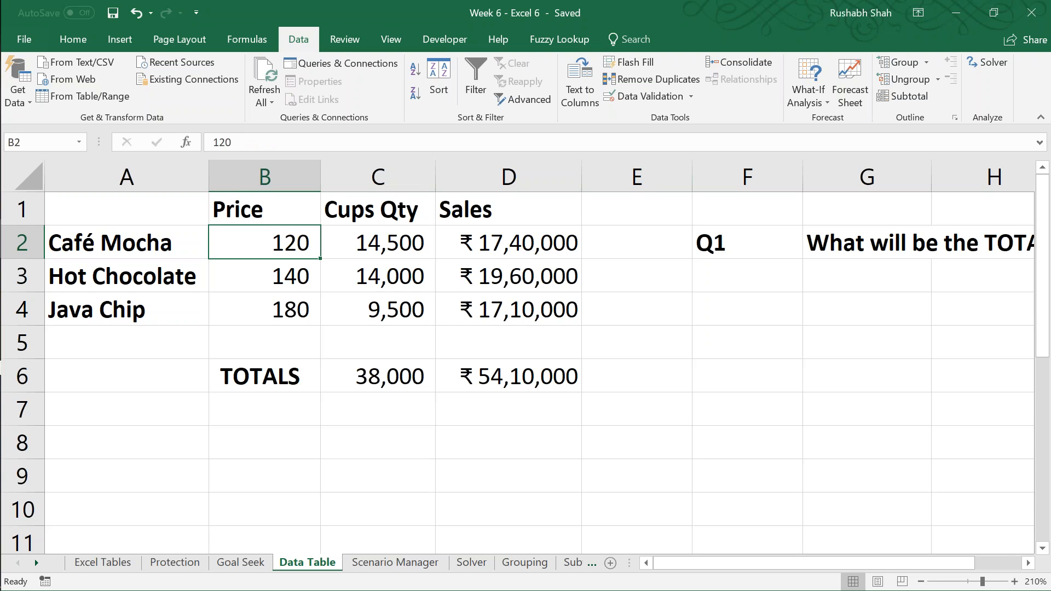
pyautogui.press('Right')
pyautogui.press('Right')
pyautogui.press('Right')
pyautogui.press('Right')
pyautogui.press('Right')
pyautogui.press('Right')
pyautogui.press('Right')
pyautogui.press('Right')
pyautogui.press('Right')
pyautogui.press('Right')
pyautogui.press('Right')
pyautogui.press('Right')
pyautogui.press('Right')
pyautogui.press('Right')
pyautogui.press('Right')
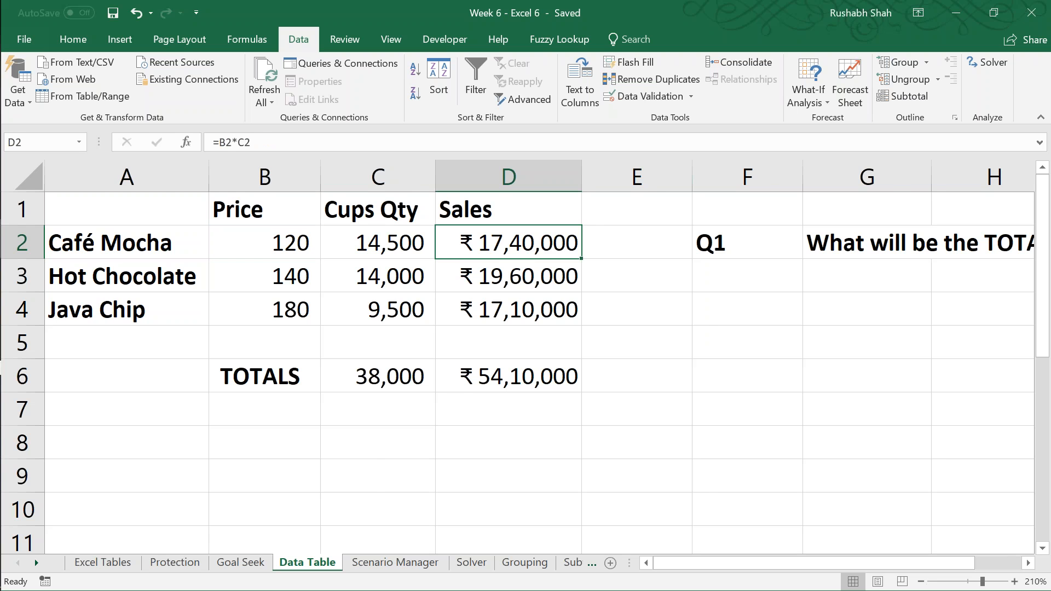
pyautogui.press('Down')
pyautogui.press('Left')
pyautogui.press('Left')
pyautogui.press('Left')
pyautogui.press('Left')
pyautogui.press('Left')
pyautogui.press('Left')
# Step: Enter the heading "1 input data table" in red text in F4
pyautogui.press('Left')
pyautogui.press('Left')
pyautogui.press('Left')
pyautogui.press('Left')
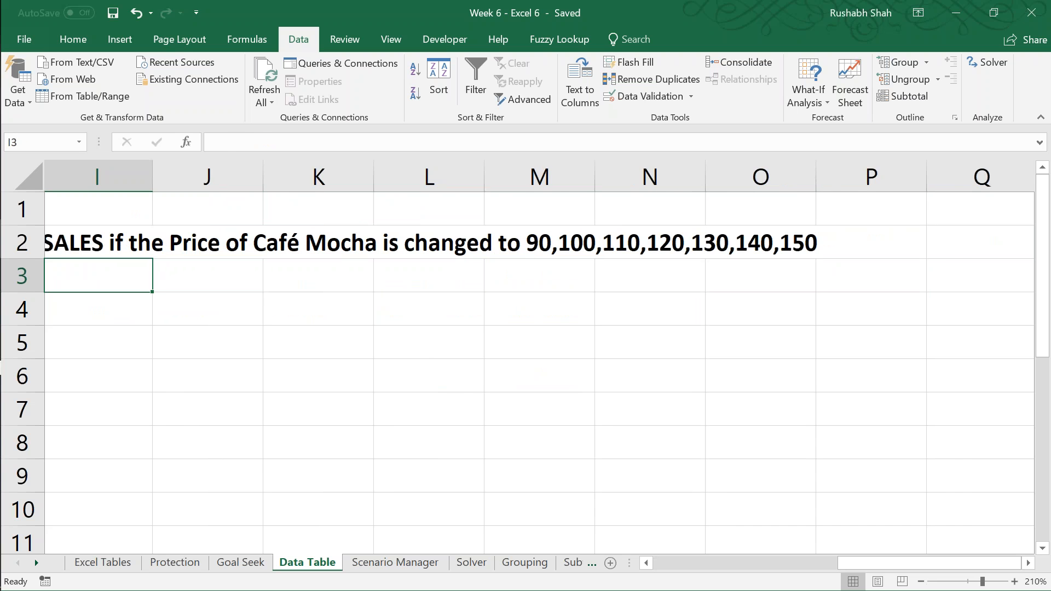
pyautogui.press('Down')
pyautogui.press('Left')
pyautogui.press('Left')
pyautogui.press('Right')
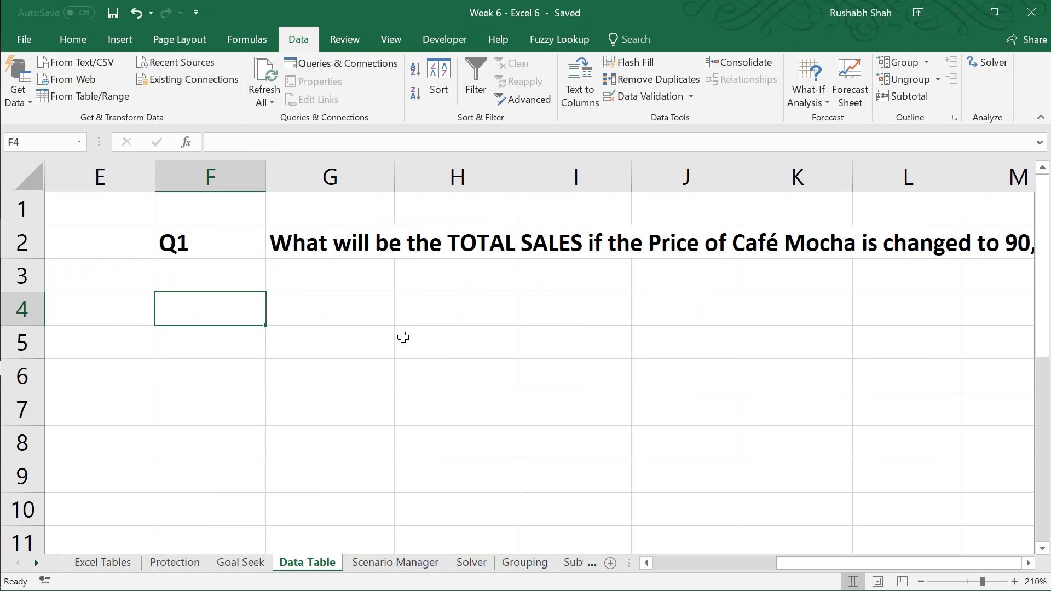
pyautogui.click(77, 37)
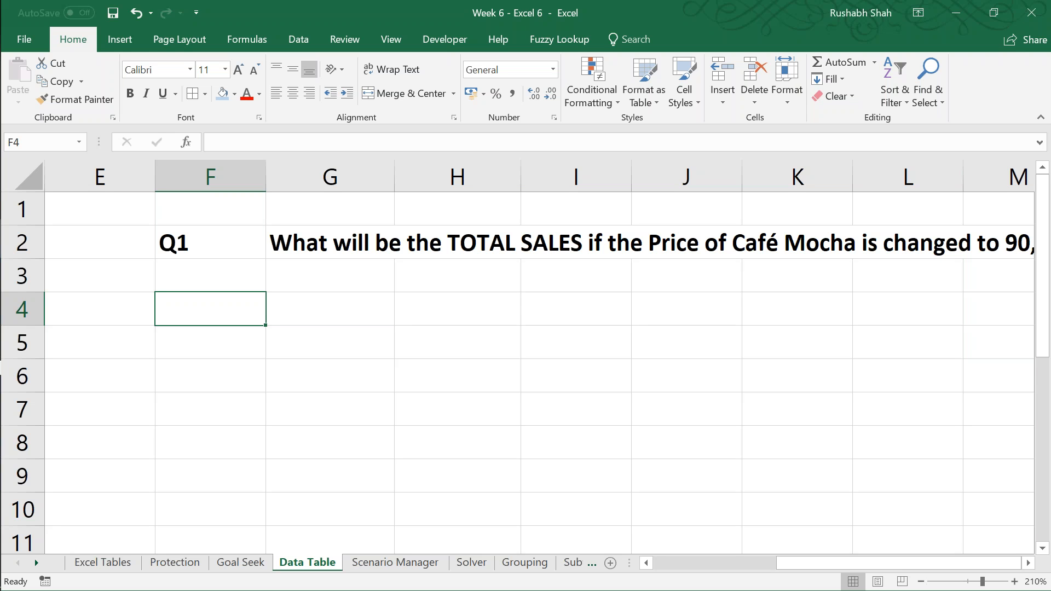
pyautogui.press('F2')
pyautogui.write('1')
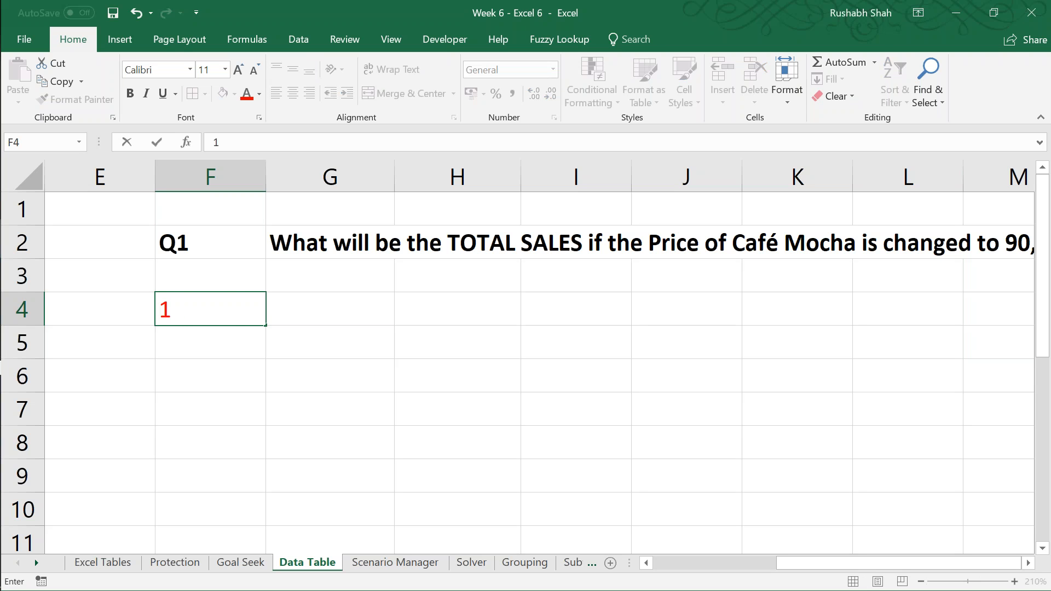
pyautogui.write(' input data')
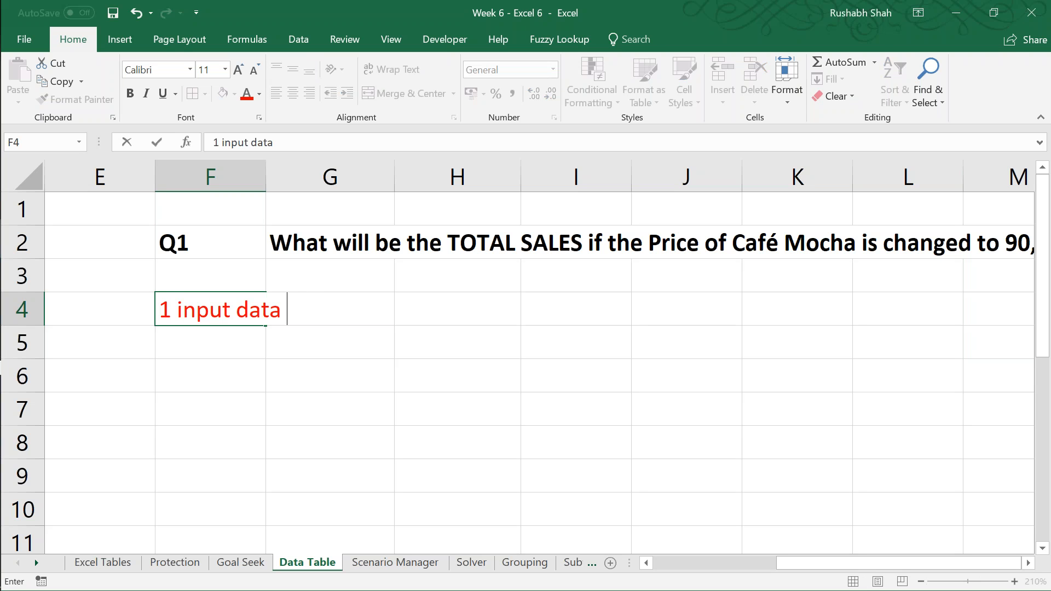
pyautogui.write(' table')
pyautogui.press('Return')
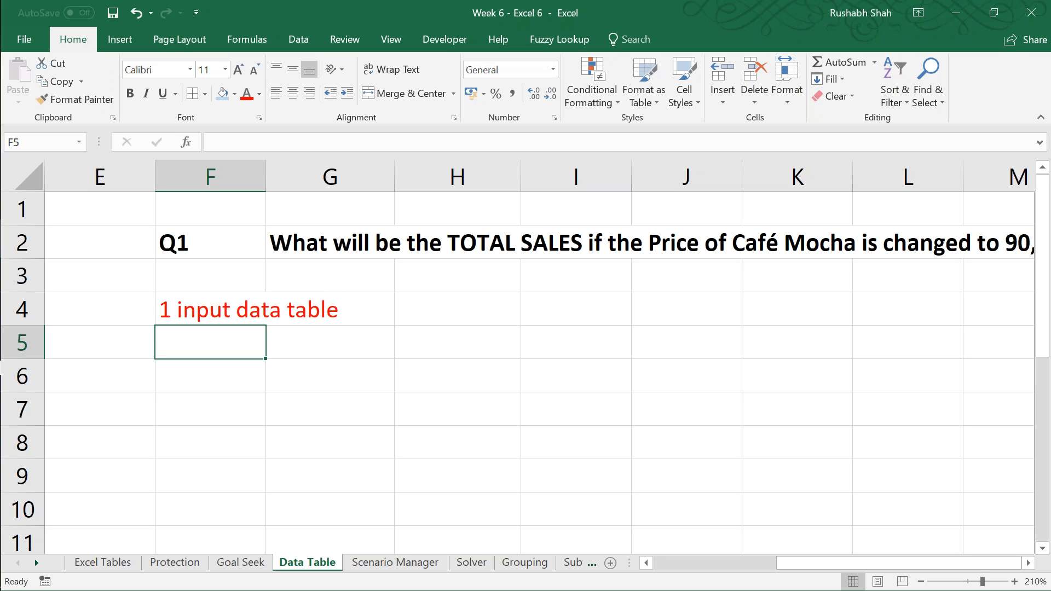
# Step: Enter "any text" in F6 as the top-left cell of the data table layout
pyautogui.press('Down')
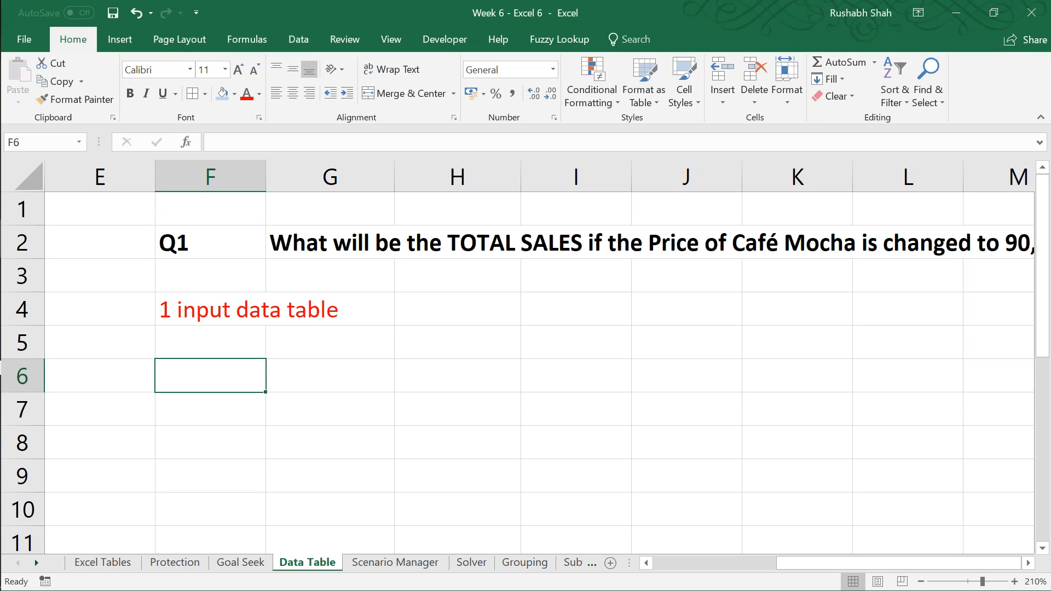
pyautogui.press('F2')
pyautogui.write('text')
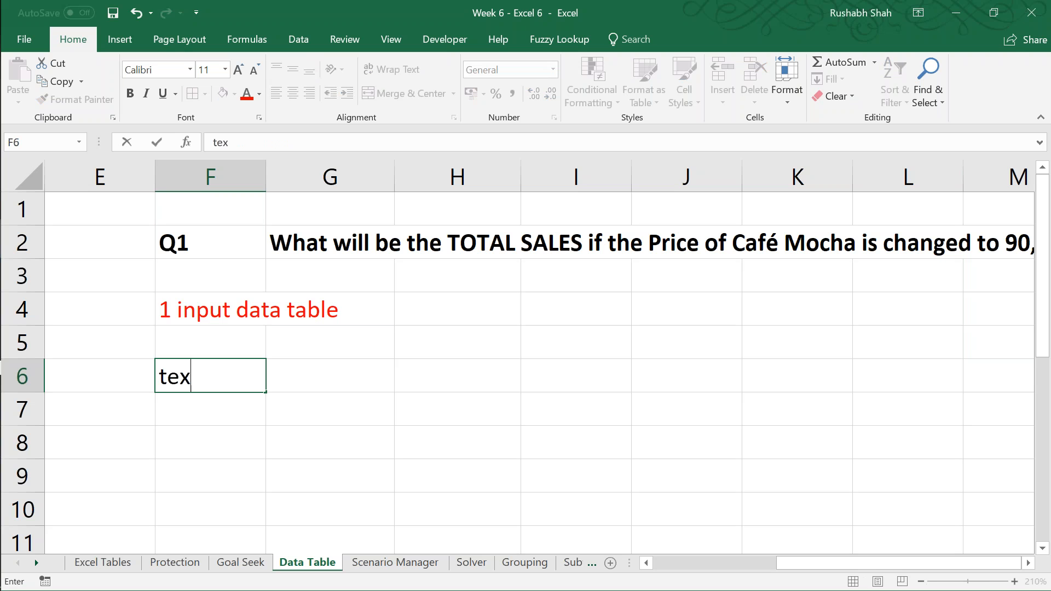
pyautogui.press('Tab')
pyautogui.press('Left')
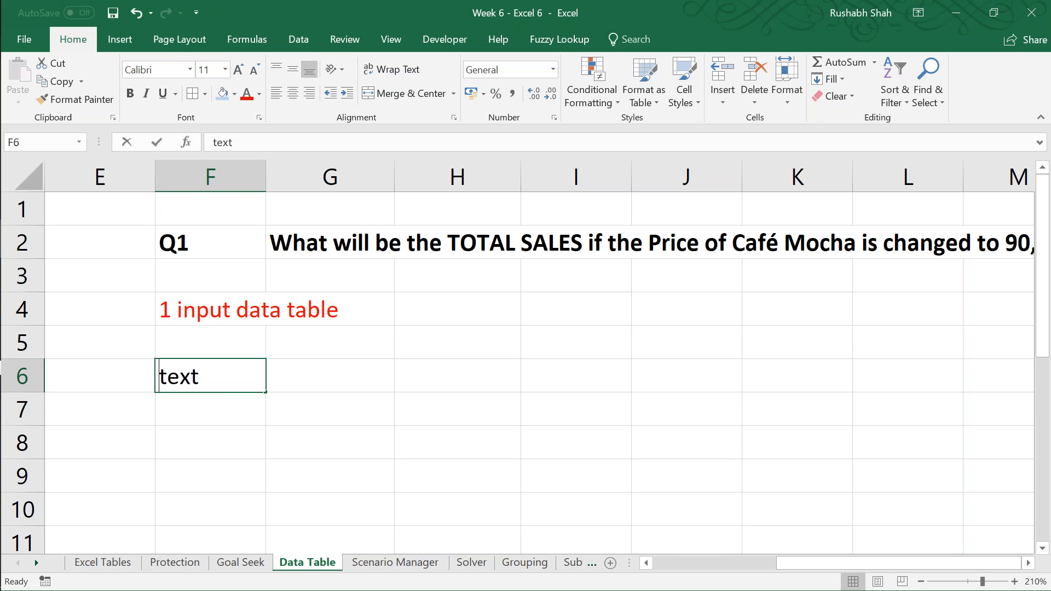
pyautogui.press('F2')
pyautogui.press('Home')
pyautogui.write('any')
pyautogui.press('Tab')
# Step: Enter "=formula for output" as plain text in G6
pyautogui.press('F2')
pyautogui.write('=')
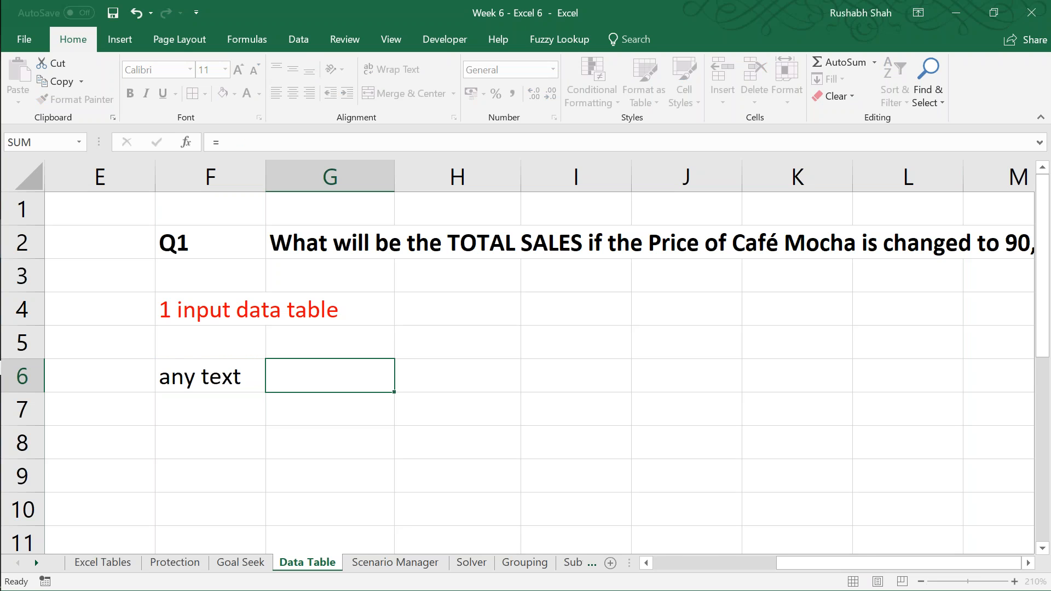
pyautogui.press('BackSpace')
pyautogui.write("'=")
pyautogui.write('formula for o')
pyautogui.write('utput')
pyautogui.press('Return')
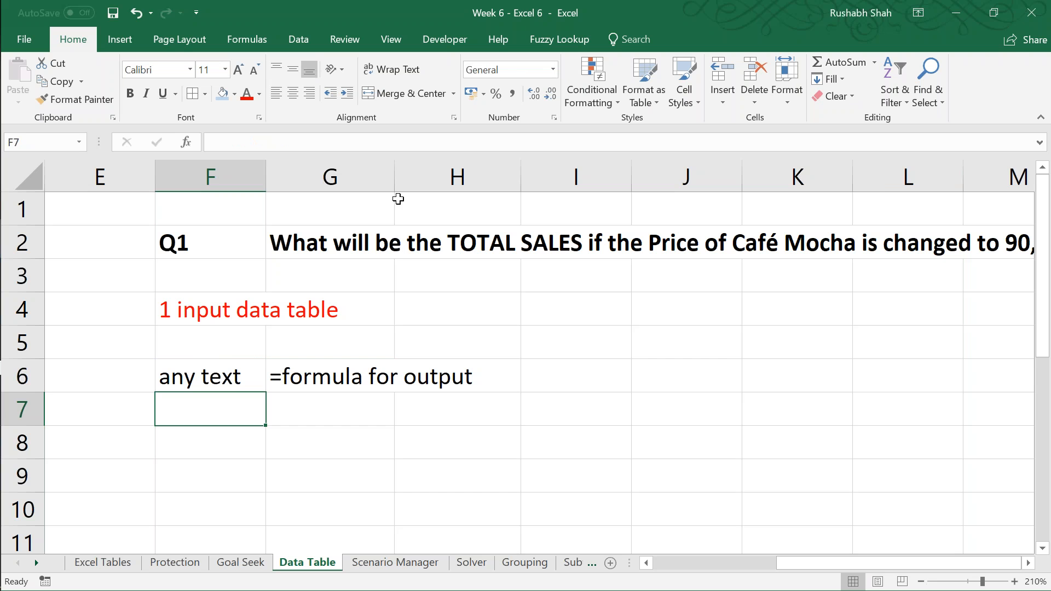
pyautogui.doubleClick(394, 176)
pyautogui.click(245, 376)
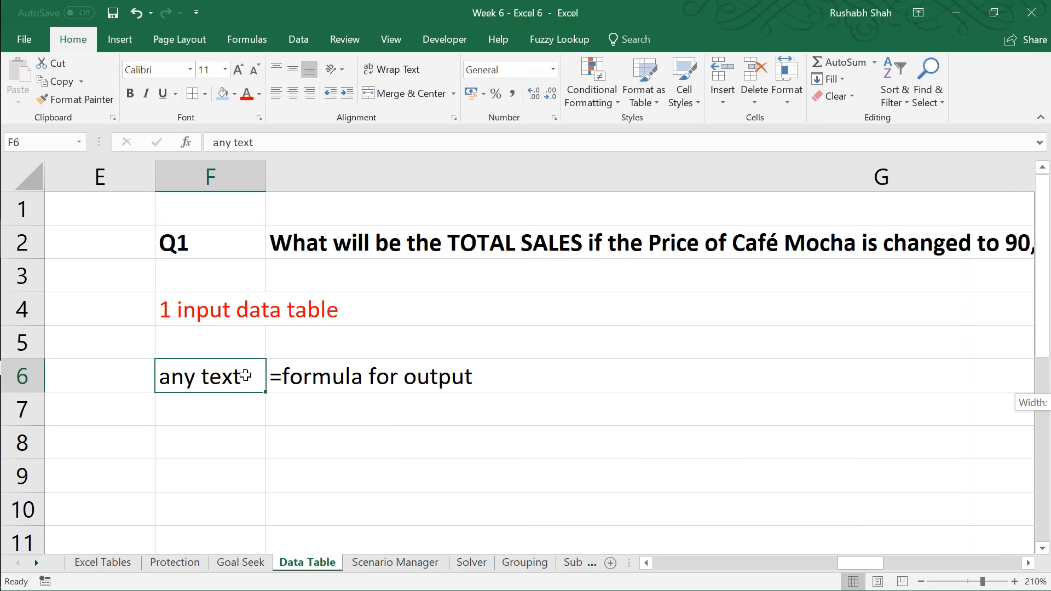
pyautogui.hotkey('shift', 'Right')
pyautogui.hotkey('shift', 'Down')
pyautogui.hotkey('ctrl', 'z')
pyautogui.press('Left')
pyautogui.press('Right')
pyautogui.hotkey('ctrl', 'z')
pyautogui.press('Right')
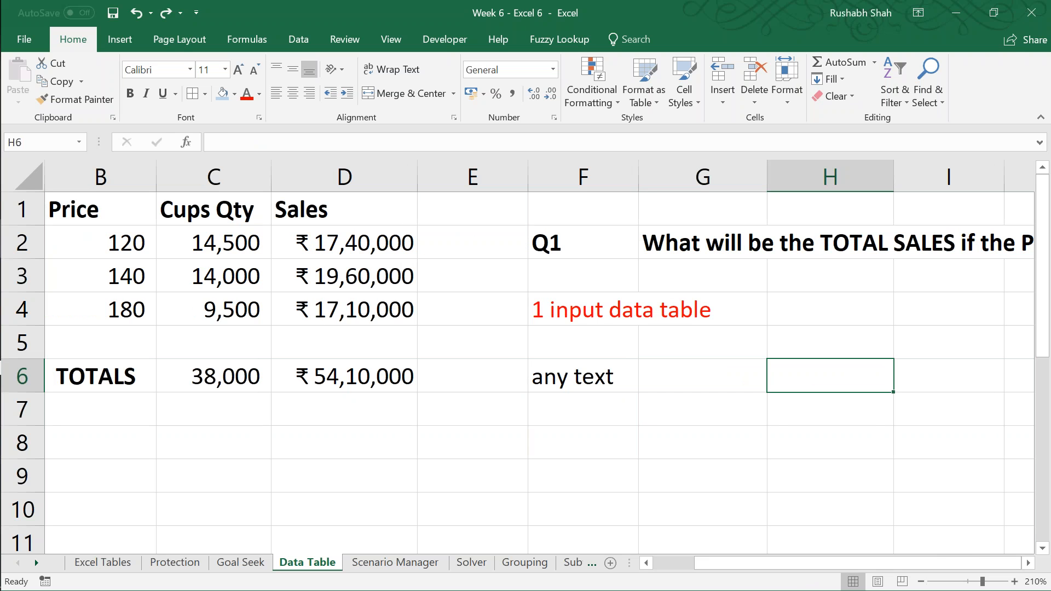
pyautogui.press('Right')
pyautogui.press('Right')
pyautogui.press('Right')
pyautogui.press('Right')
pyautogui.hotkey('ctrl', 'y')
pyautogui.press('Left')
pyautogui.press('Left')
pyautogui.press('Right')
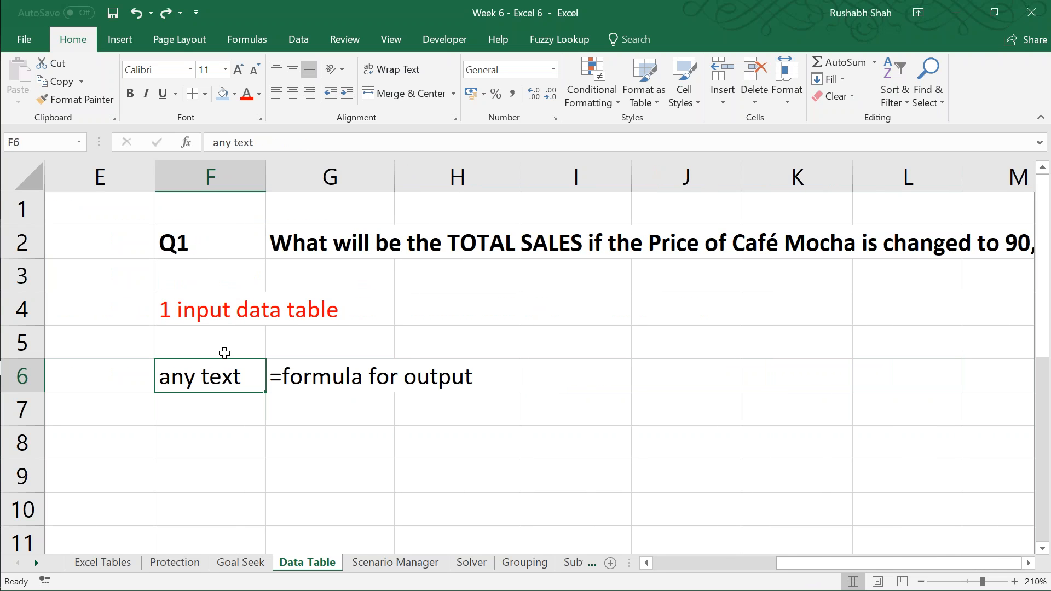
# Step: Widen column G to fit the formula label and apply all borders to F6:G11
pyautogui.moveTo(394, 164); pyautogui.dragTo(492, 178)
pyautogui.hotkey('shift', 'Right')
pyautogui.hotkey('shift', 'Down')
pyautogui.hotkey('shift', 'Down')
pyautogui.hotkey('shift', 'Down')
pyautogui.hotkey('shift', 'Down')
pyautogui.hotkey('shift', 'Down')
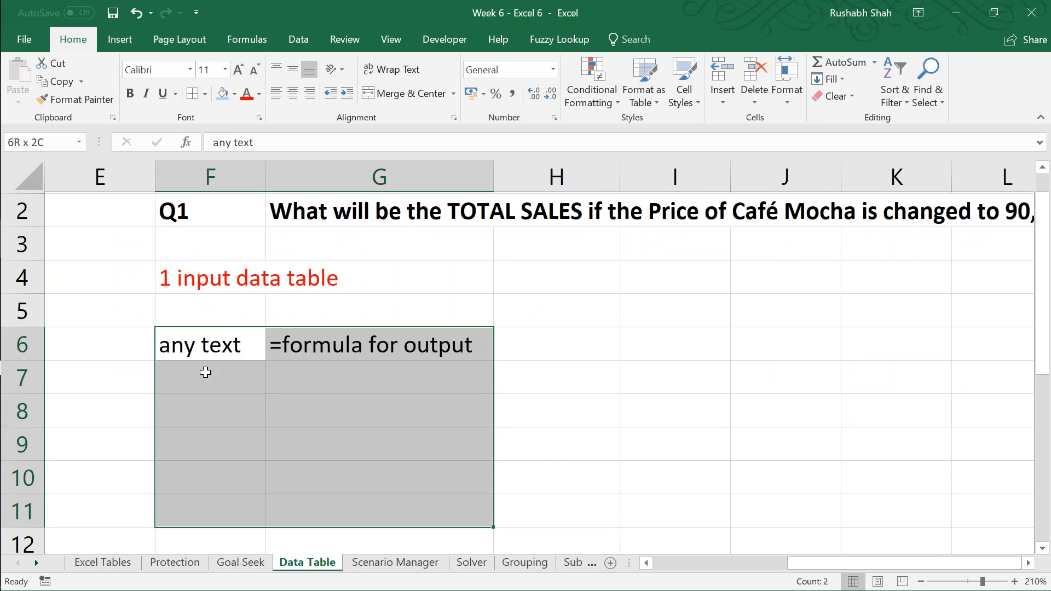
pyautogui.click(192, 94)
# Step: Enter the input labels "i/p1" in F7 and "i/p2" in F8
pyautogui.press('Down')
pyautogui.press('F2')
pyautogui.write('i/')
pyautogui.press('BackSpace')
pyautogui.write('/p1')
pyautogui.press('Return')
pyautogui.write('i/p2')
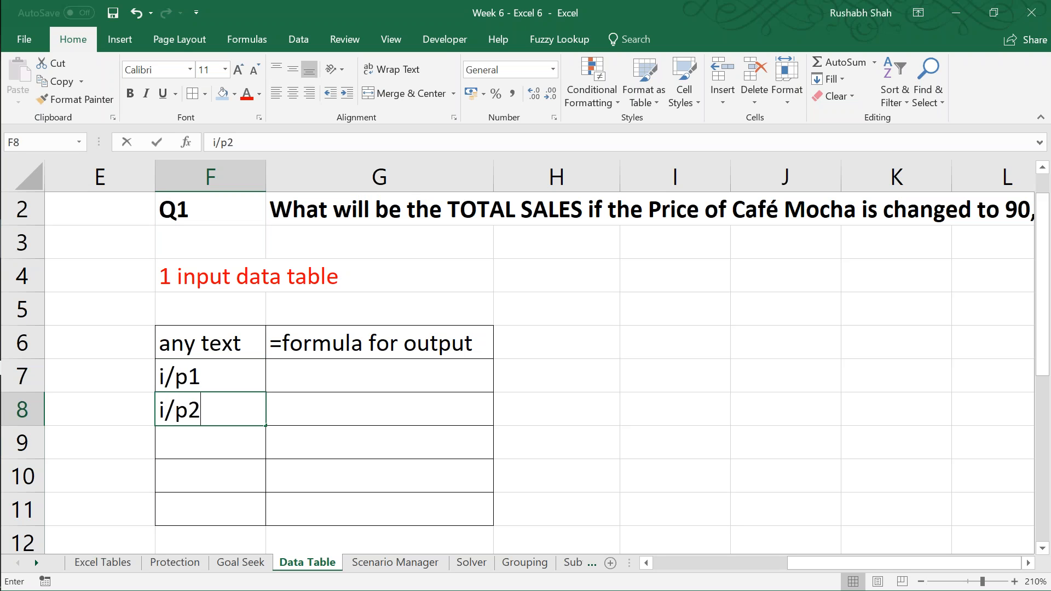
pyautogui.press('Return')
# Step: Fill the input label series from F7:F8 down to F11, ending at "i/p5"
pyautogui.press('Up')
pyautogui.press('Up')
pyautogui.hotkey('shift', 'Down')
pyautogui.moveTo(266, 426); pyautogui.dragTo(265, 523)
# Step: Enter the output labels "o/p1" in G7 and "o/p2" in G8
pyautogui.click(363, 377)
pyautogui.write('o')
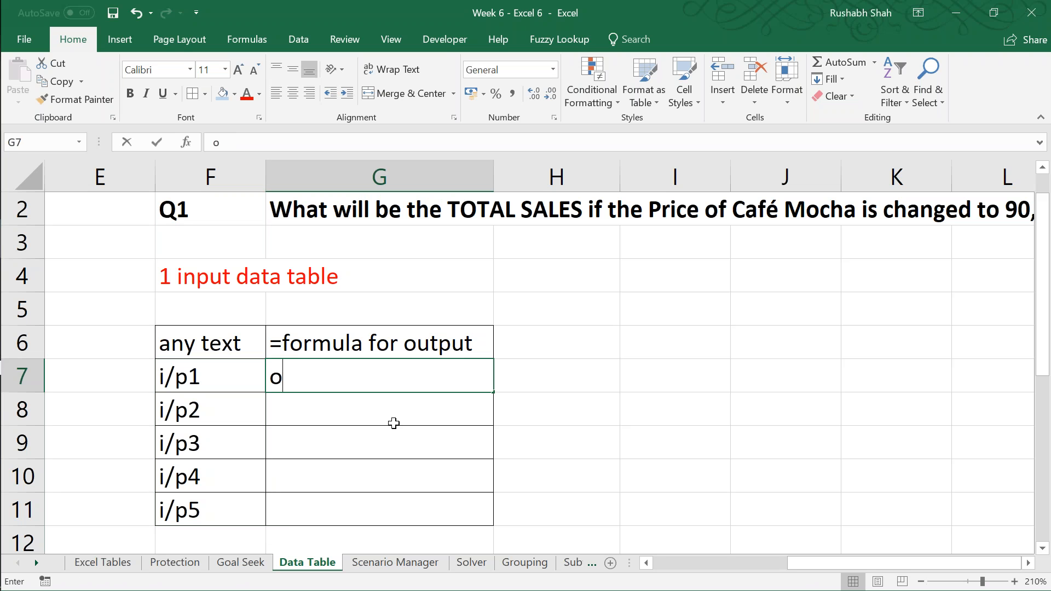
pyautogui.write('/p1')
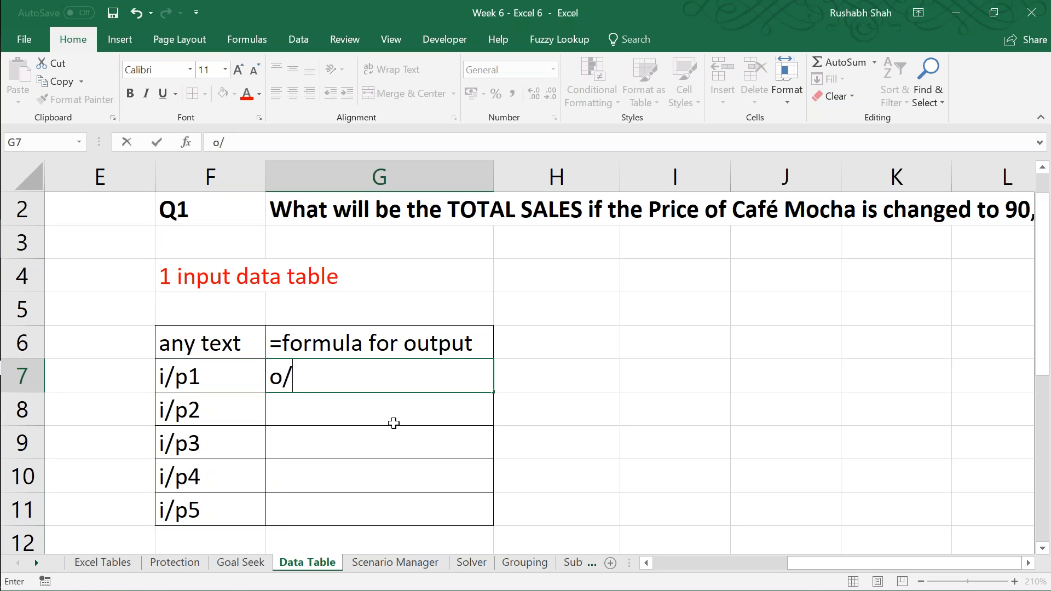
pyautogui.press('Return')
pyautogui.press('Up')
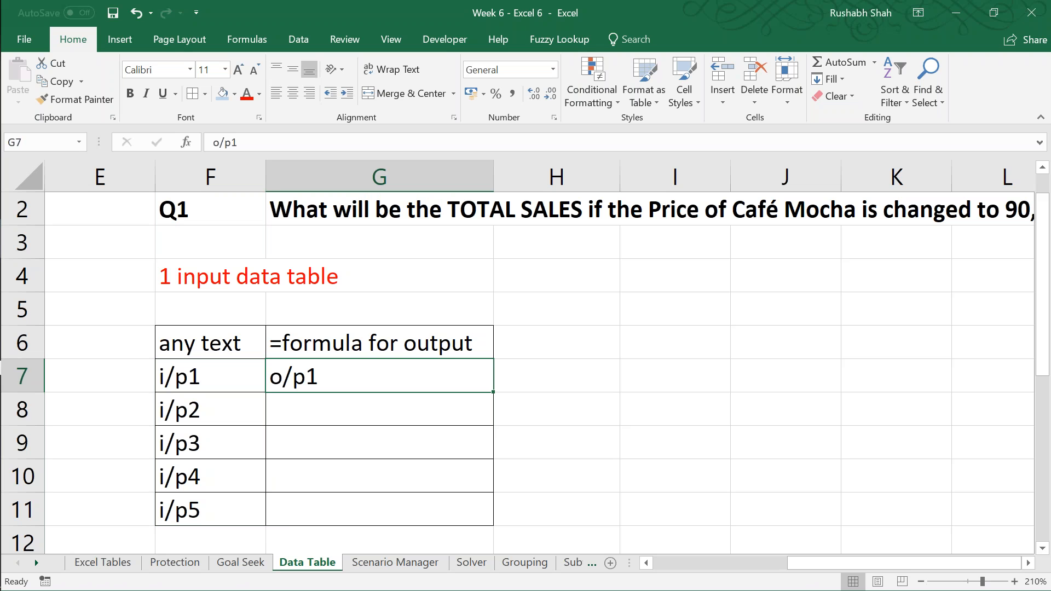
pyautogui.press('Down')
pyautogui.write('o/p2')
pyautogui.press('Return')
pyautogui.press('Up')
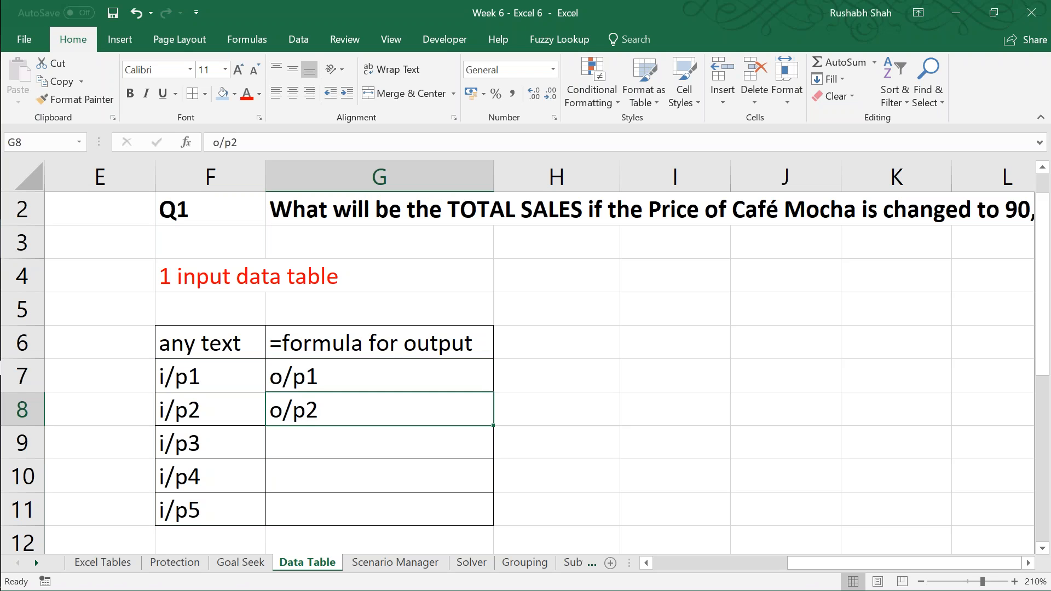
# Step: Fill the output label series from G7:G8 down to "o/p5" in G11 and save the workbook
pyautogui.press('Up')
pyautogui.hotkey('shift', 'Down')
pyautogui.moveTo(493, 425); pyautogui.dragTo(499, 520)
pyautogui.click(236, 335)
pyautogui.hotkey('ctrl', 's')
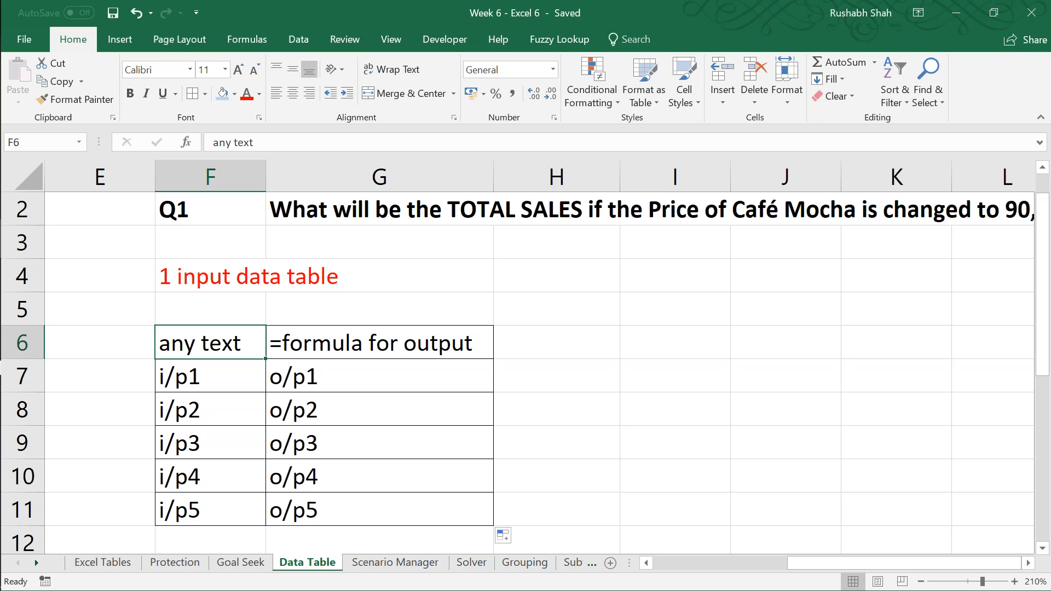
pyautogui.click(379, 343)
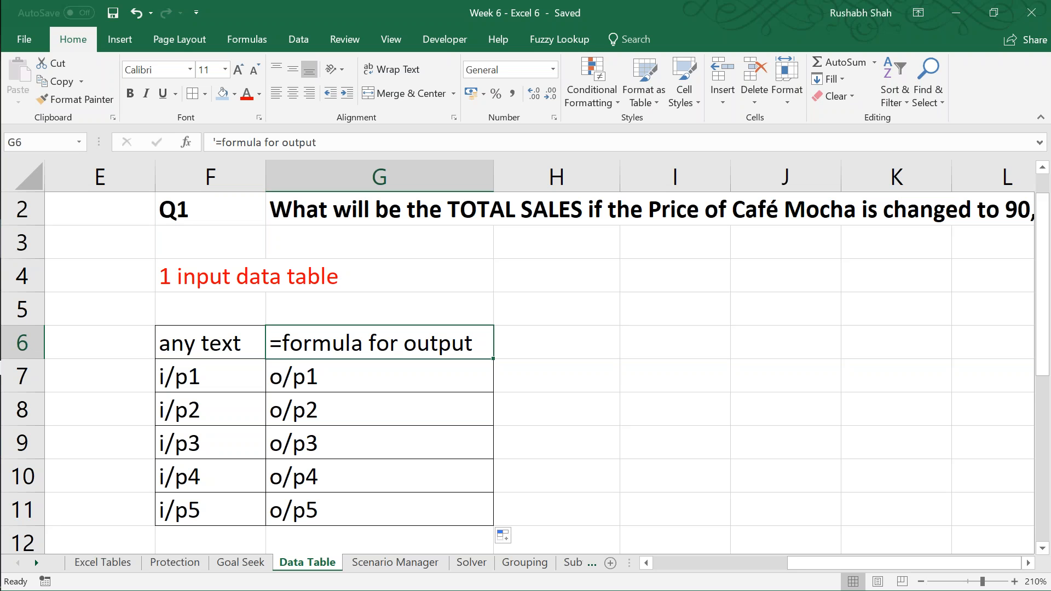
pyautogui.press('Right')
pyautogui.press('Right')
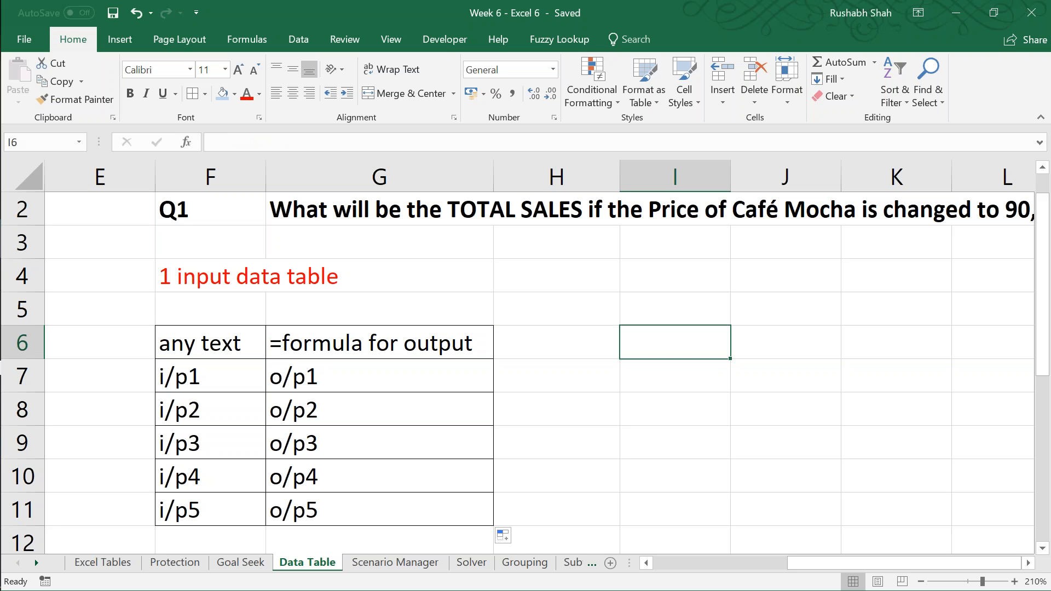
pyautogui.press('Right')
pyautogui.press('Right')
pyautogui.press('Right')
pyautogui.press('Right')
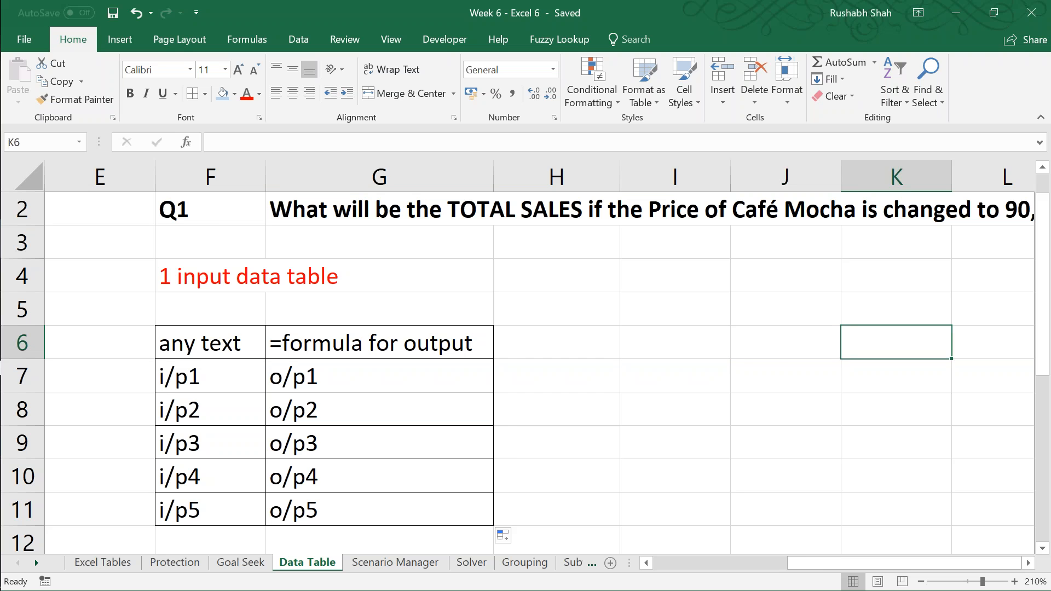
pyautogui.press('Left')
pyautogui.press('Left')
pyautogui.press('Left')
pyautogui.press('Left')
pyautogui.press('Left')
pyautogui.press('Left')
pyautogui.press('Left')
pyautogui.press('Left')
pyautogui.press('Right')
pyautogui.press('Right')
pyautogui.press('Right')
pyautogui.press('Right')
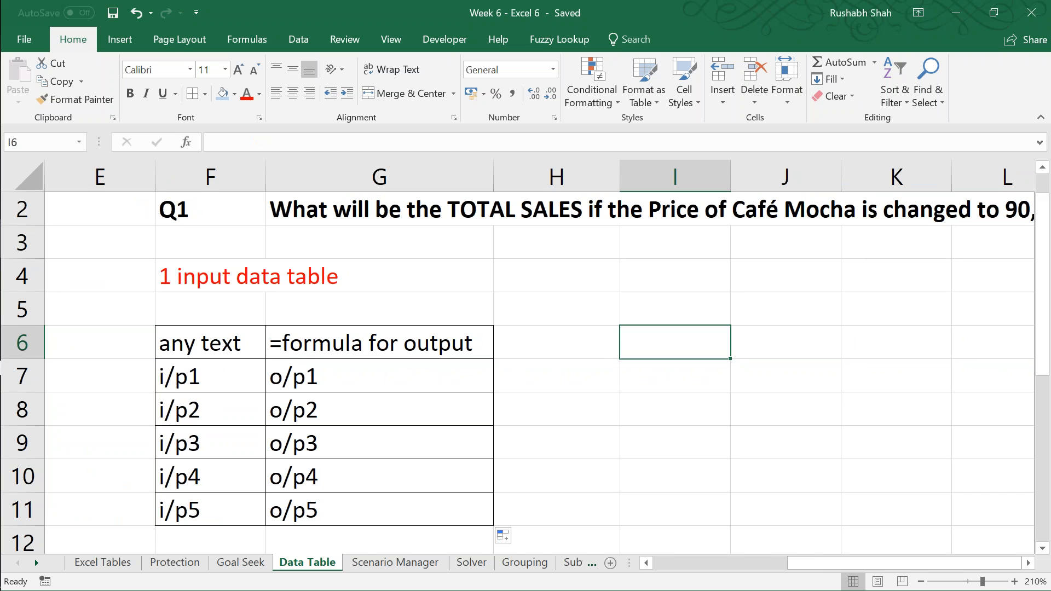
pyautogui.press('Left')
# Step: Examine the leading apostrophe in the G6 formula label, leaving the text as it is
pyautogui.press('Left')
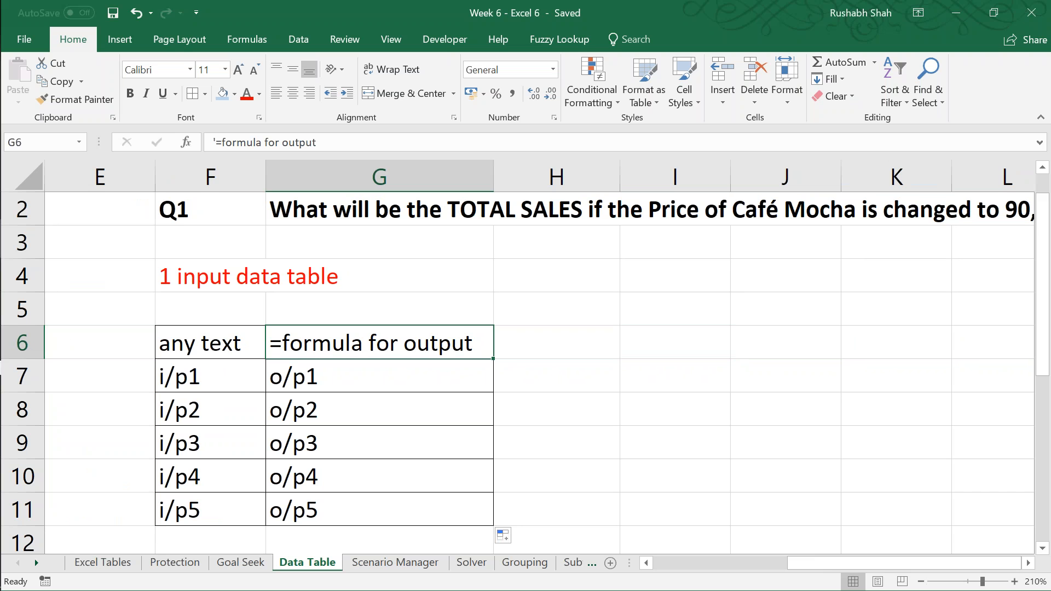
pyautogui.press('F2')
pyautogui.press('Left')
pyautogui.press('Left')
pyautogui.press('Left')
pyautogui.press('Left')
pyautogui.press('Left')
pyautogui.press('Left')
pyautogui.press('Left')
pyautogui.press('Left')
pyautogui.press('Left')
pyautogui.press('Left')
pyautogui.press('Left')
pyautogui.press('Left')
pyautogui.press('Left')
pyautogui.press('Left')
pyautogui.press('Left')
pyautogui.press('Left')
pyautogui.press('Left')
pyautogui.press('Left')
pyautogui.press('Left')
pyautogui.press('Left')
pyautogui.hotkey('shift', 'Right')
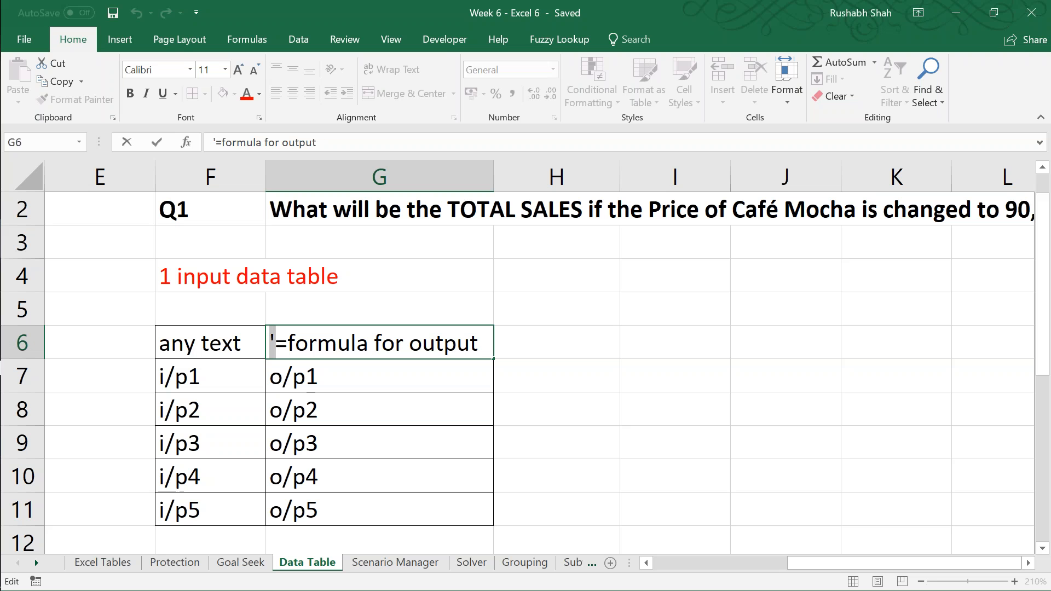
pyautogui.press('Tab')
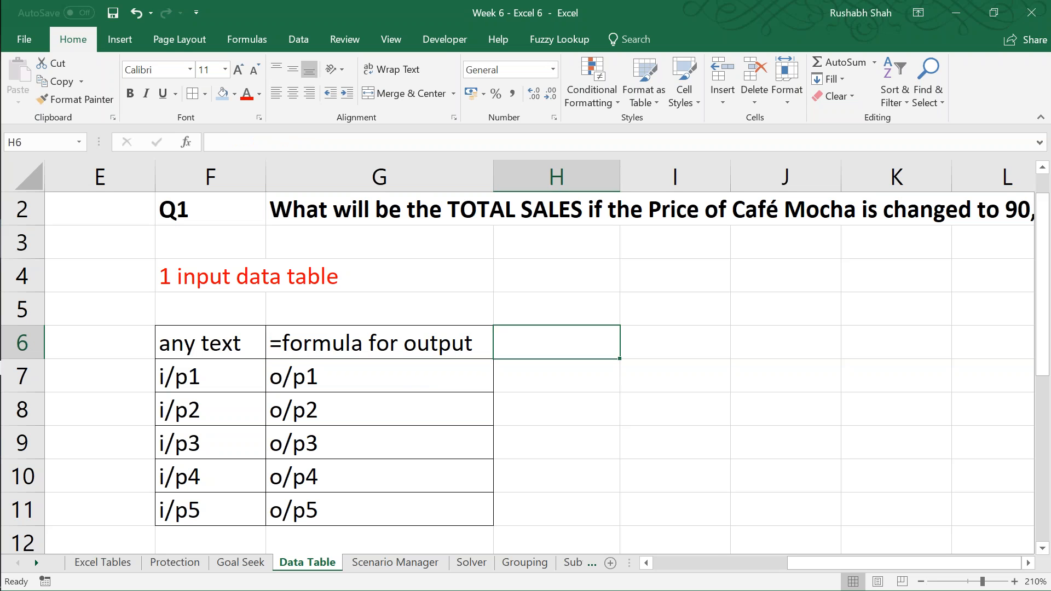
# Step: Save the workbook and enter "Price of Café Mocha" in I6 as the data table's corner label
pyautogui.press('Tab')
pyautogui.hotkey('ctrl', 's')
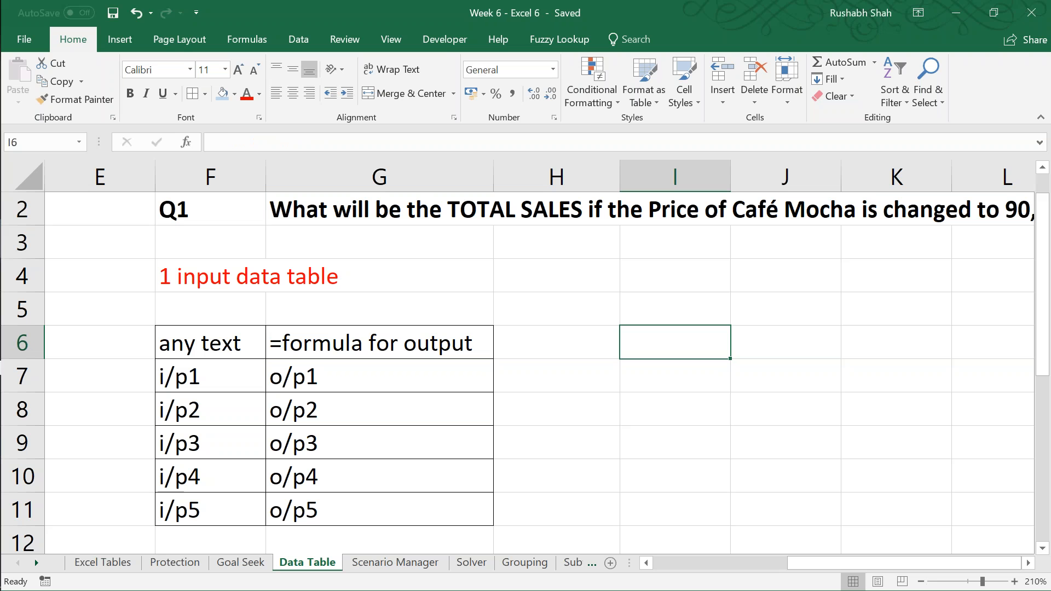
pyautogui.write('P')
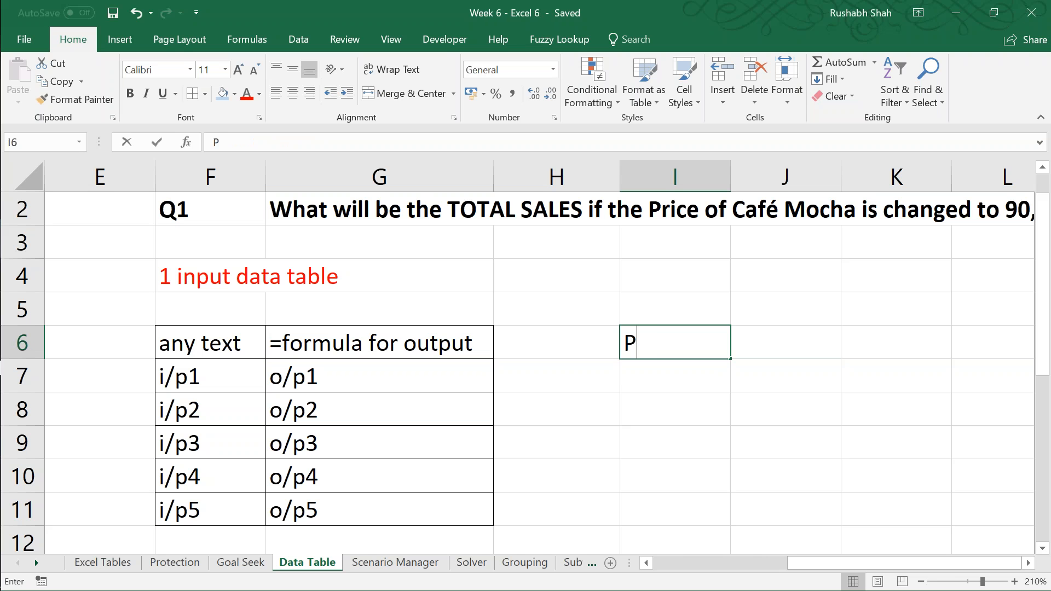
pyautogui.write('rice of Cage')
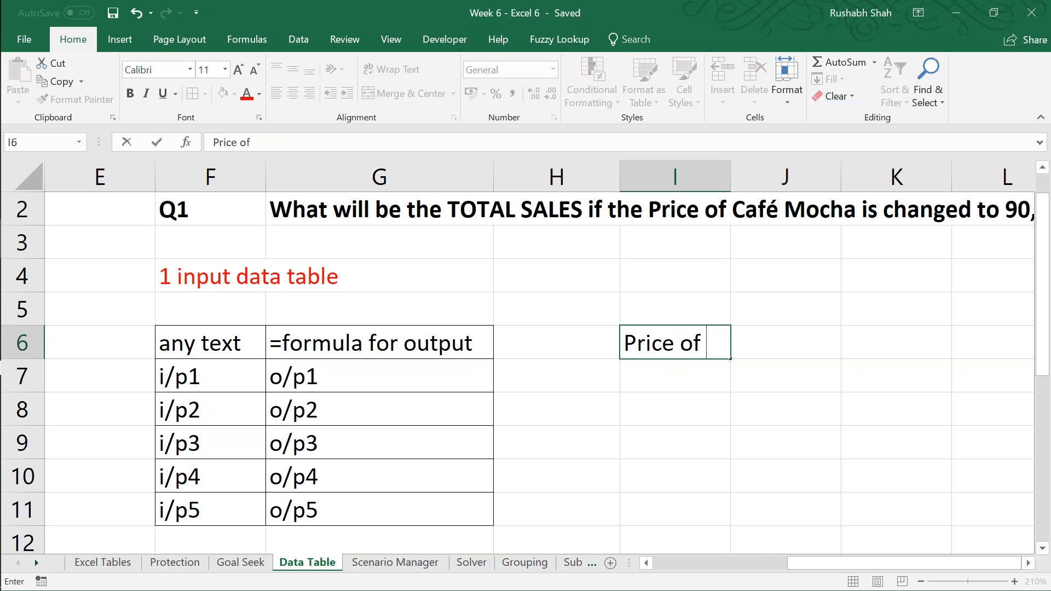
pyautogui.press('BackSpace')
pyautogui.press('BackSpace')
pyautogui.write('fé C')
pyautogui.press('BackSpace')
pyautogui.press('BackSpace')
pyautogui.write('Mocha')
pyautogui.press('Return')
# Step: AutoFit column I to the "Price of Café Mocha" label and save the workbook
pyautogui.press('Up')
pyautogui.press('Right')
pyautogui.press('Right')
pyautogui.hotkey('alt', 'h')
pyautogui.press('o')
pyautogui.press('i')
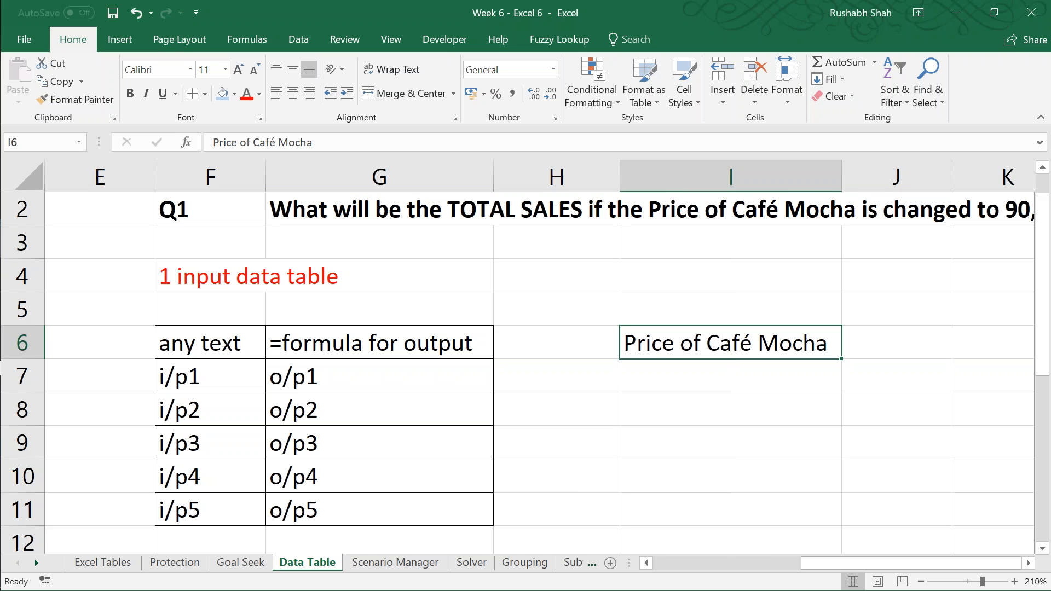
pyautogui.press('Right')
pyautogui.hotkey('ctrl', 's')
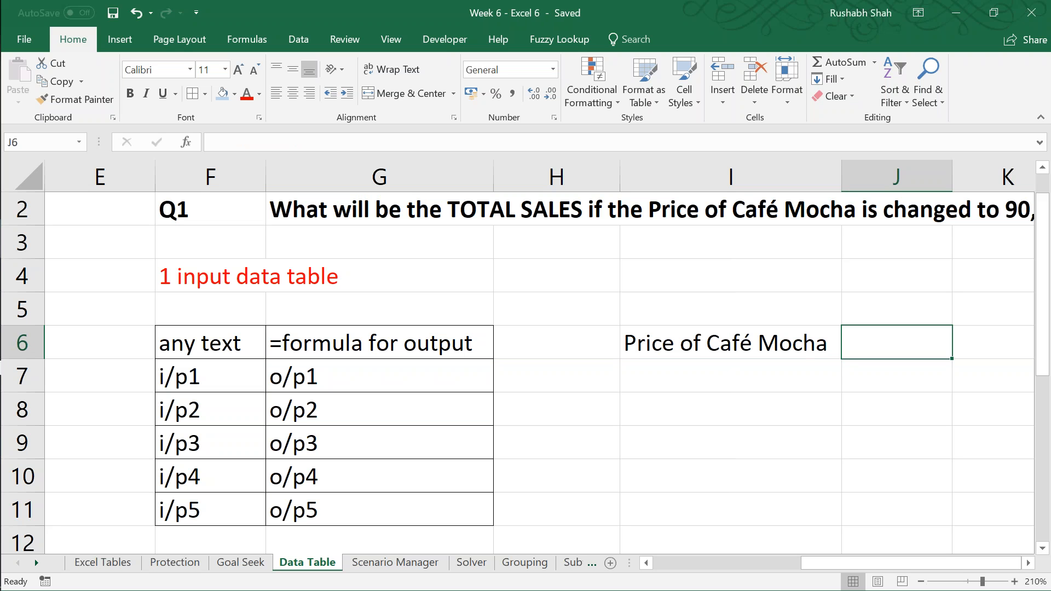
# Step: Enter the formula =D6 in J6 to link the data table's output to total sales
pyautogui.write('=')
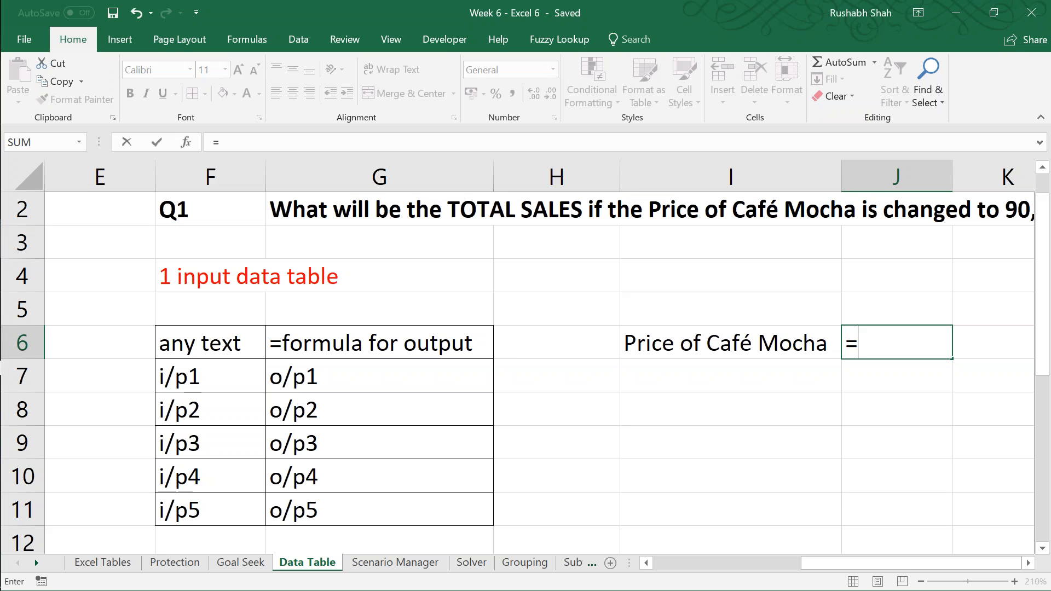
pyautogui.press('Left')
pyautogui.press('Left')
pyautogui.press('Left')
pyautogui.press('Left')
pyautogui.press('Left')
pyautogui.press('Left')
pyautogui.press('Left')
pyautogui.press('Left')
pyautogui.press('Left')
pyautogui.press('Right')
pyautogui.press('Right')
pyautogui.press('Right')
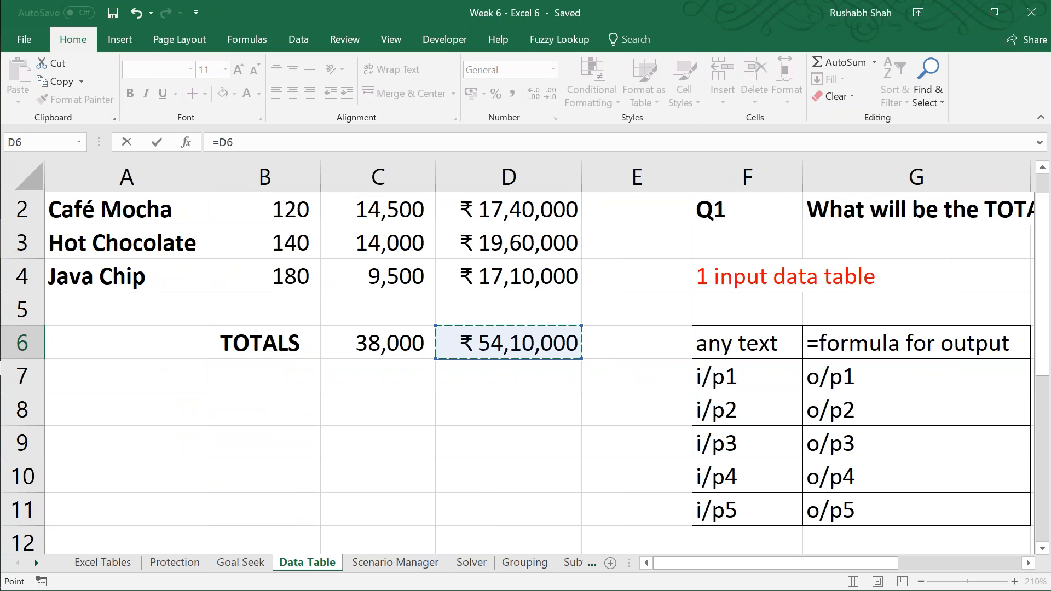
pyautogui.press('Tab')
pyautogui.press('Right')
pyautogui.press('Up')
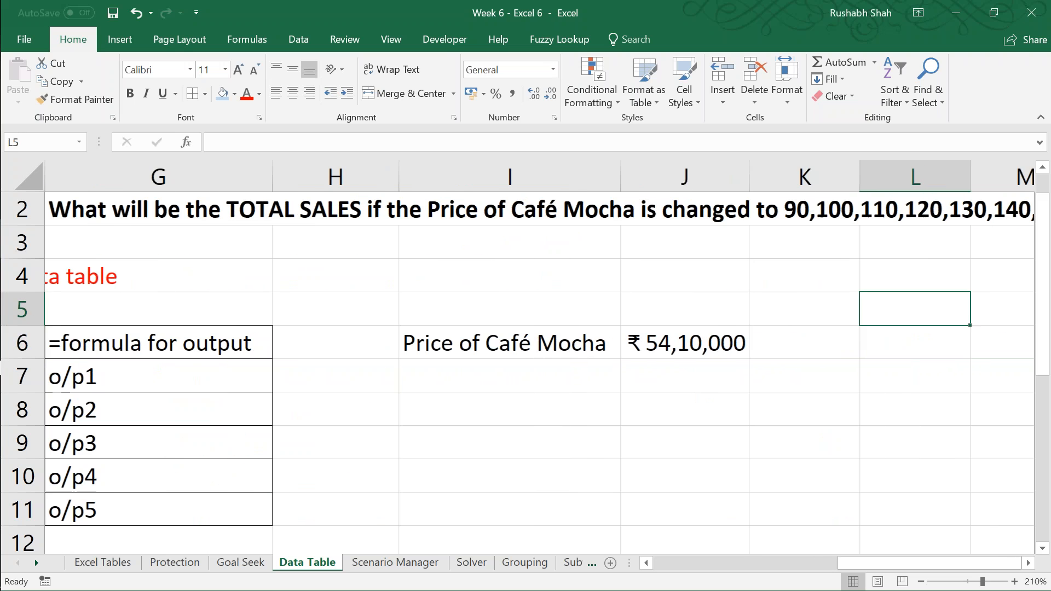
# Step: Check the cell reference used by the output formula in J6
pyautogui.press('Left')
pyautogui.press('Left')
pyautogui.press('Down')
pyautogui.press('F2')
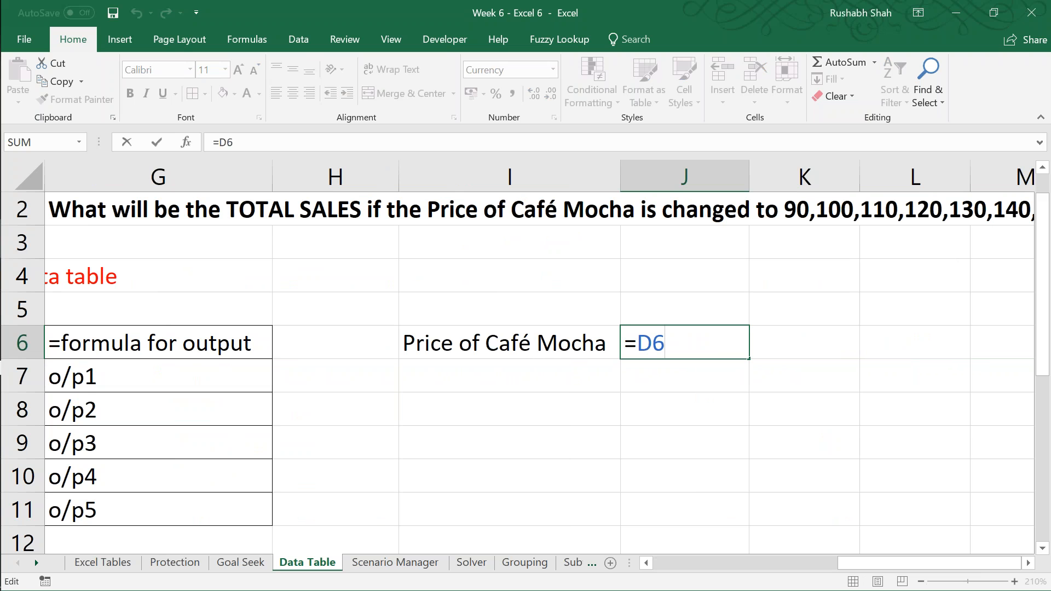
pyautogui.press('Return')
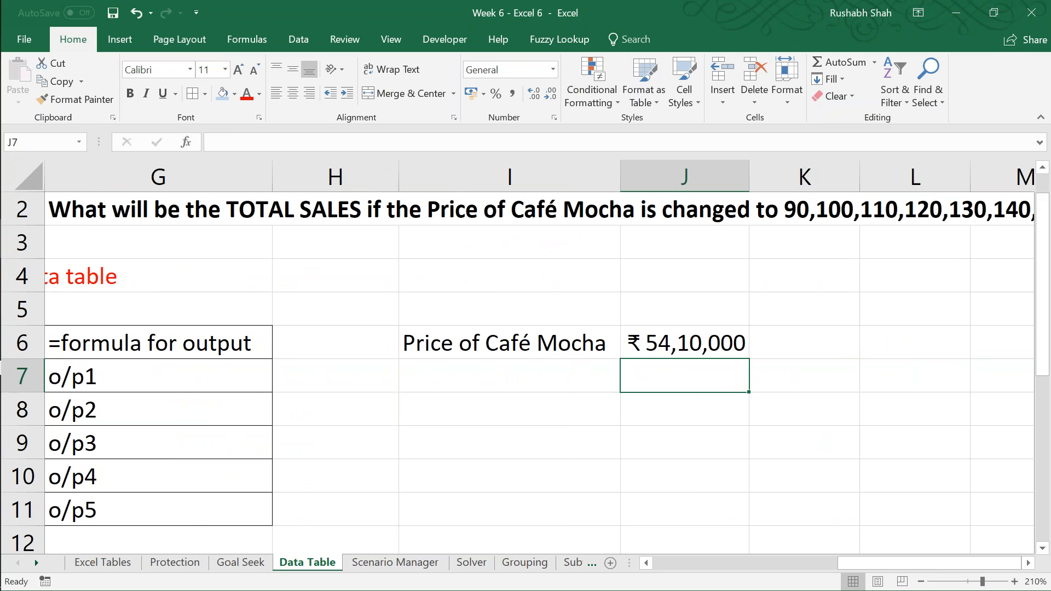
# Step: Enter the Café Mocha prices 90, 100, 110, 120 and 130 in I7:I11
pyautogui.press('Left')
pyautogui.press('Left')
pyautogui.press('Left')
pyautogui.press('Left')
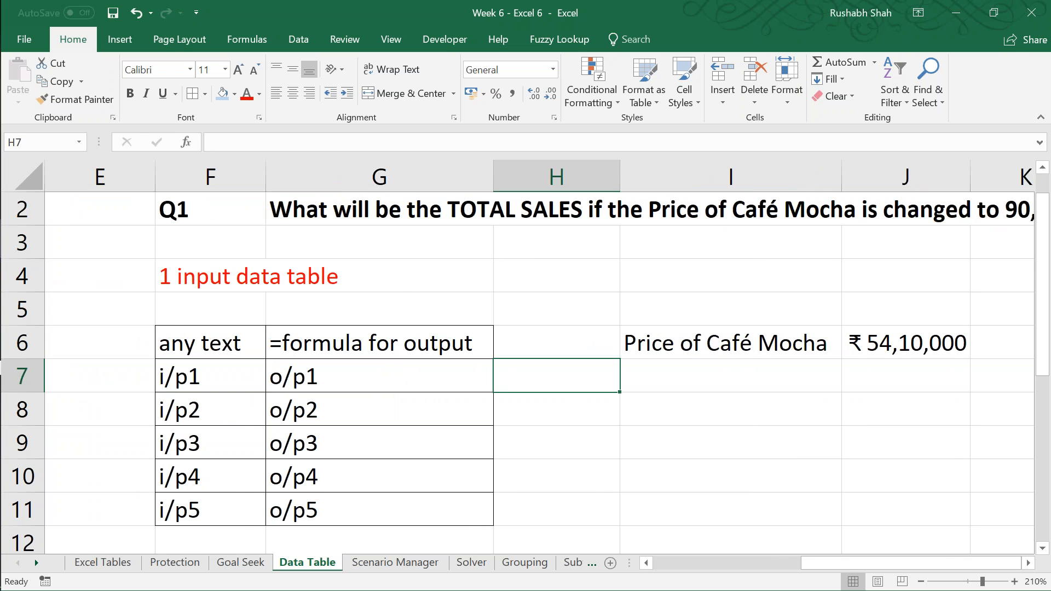
pyautogui.press('Right')
pyautogui.press('Right')
pyautogui.press('Right')
pyautogui.press('F2')
pyautogui.write('90')
pyautogui.press('Return')
pyautogui.write('100')
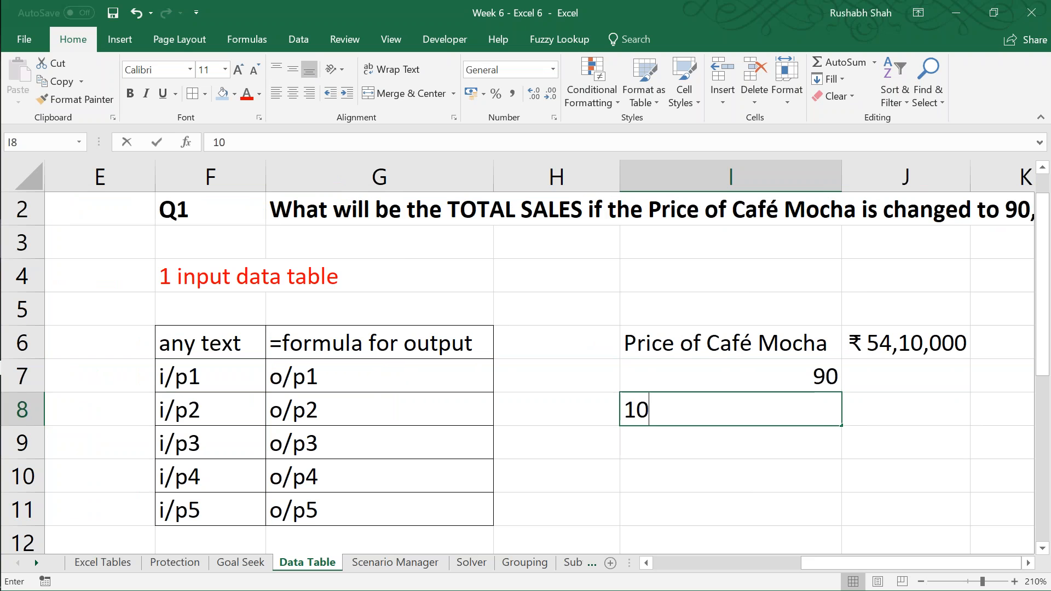
pyautogui.press('Return')
pyautogui.write('110')
pyautogui.press('Return')
pyautogui.write('120')
pyautogui.press('Return')
pyautogui.write('130')
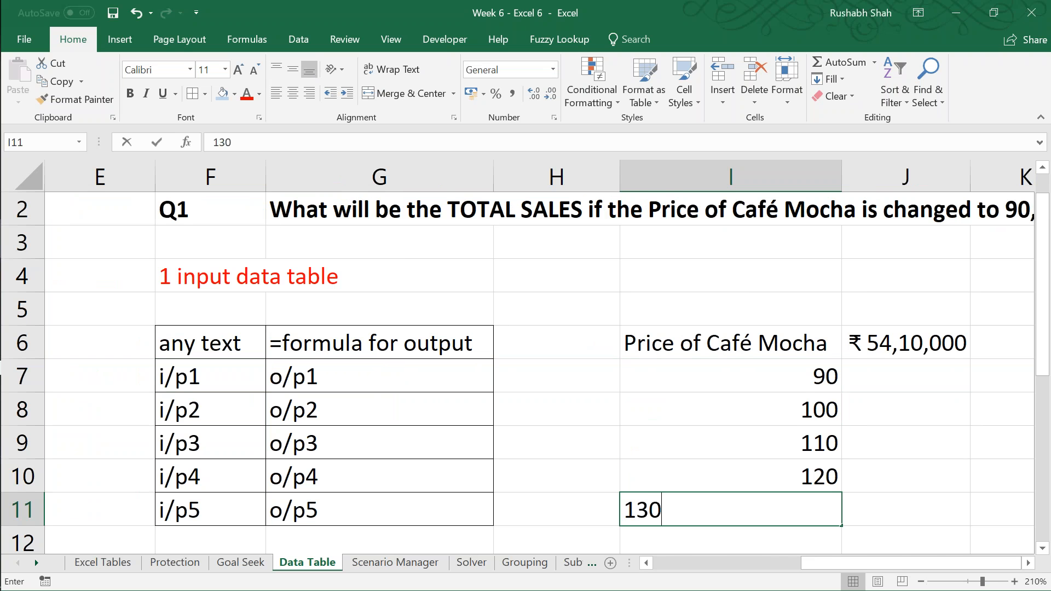
pyautogui.press('Return')
# Step: Review the full list of Café Mocha prices required by question Q1 in row 2
pyautogui.press('Up')
pyautogui.press('Right')
pyautogui.press('Left')
pyautogui.press('Right')
pyautogui.press('Right')
pyautogui.press('Right')
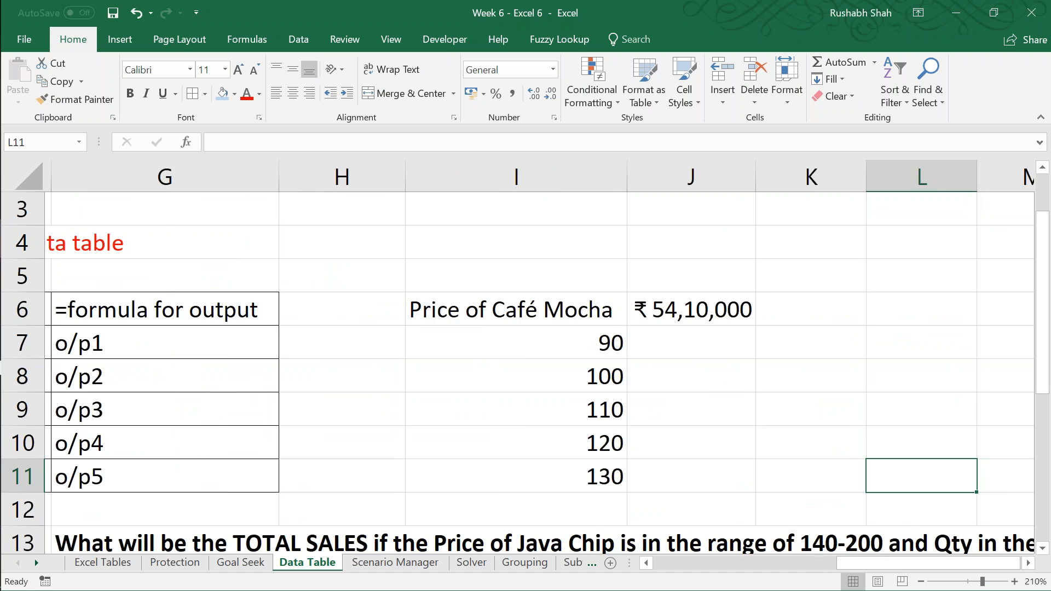
pyautogui.press('Left')
pyautogui.press('Up')
pyautogui.press('Up')
pyautogui.press('Up')
pyautogui.press('Up')
pyautogui.press('Up')
pyautogui.press('Up')
pyautogui.press('Up')
pyautogui.press('Up')
pyautogui.press('Up')
pyautogui.press('Up')
pyautogui.press('Down')
pyautogui.press('Right')
pyautogui.press('Right')
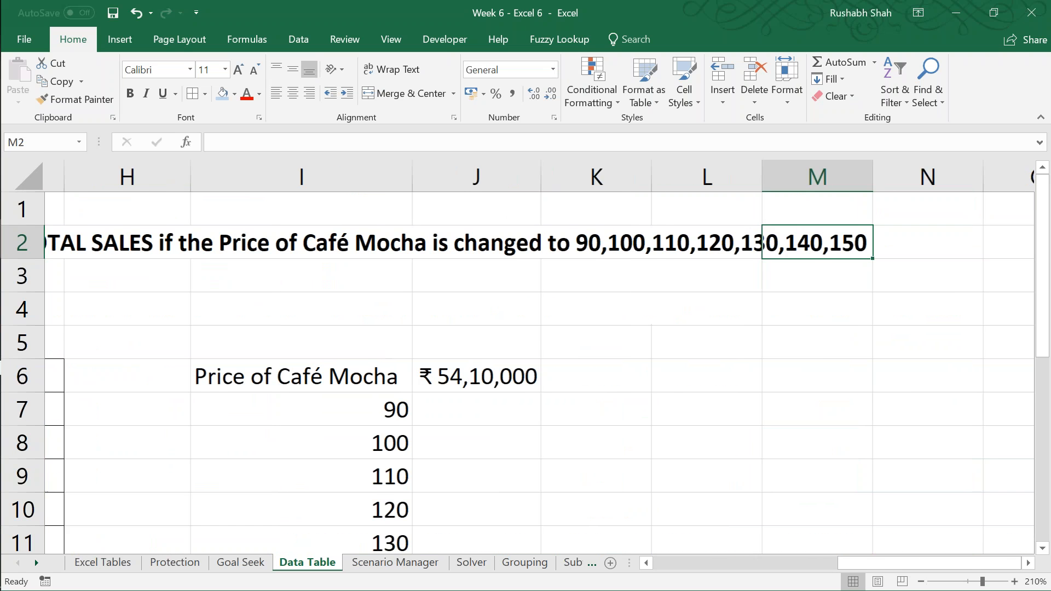
# Step: Move the price table I6:J11 up two rows so that it starts at I4
pyautogui.press('Left')
pyautogui.press('Left')
pyautogui.press('Left')
pyautogui.press('Down')
pyautogui.press('Down')
pyautogui.press('Down')
# Step: Add the prices 140 and 150 in I10:I11 and save the workbook
pyautogui.press('Down')
pyautogui.press('Left')
pyautogui.hotkey('shift', 'Right')
pyautogui.hotkey('shift', 'Down')
pyautogui.hotkey('shift', 'Down')
pyautogui.hotkey('shift', 'Down')
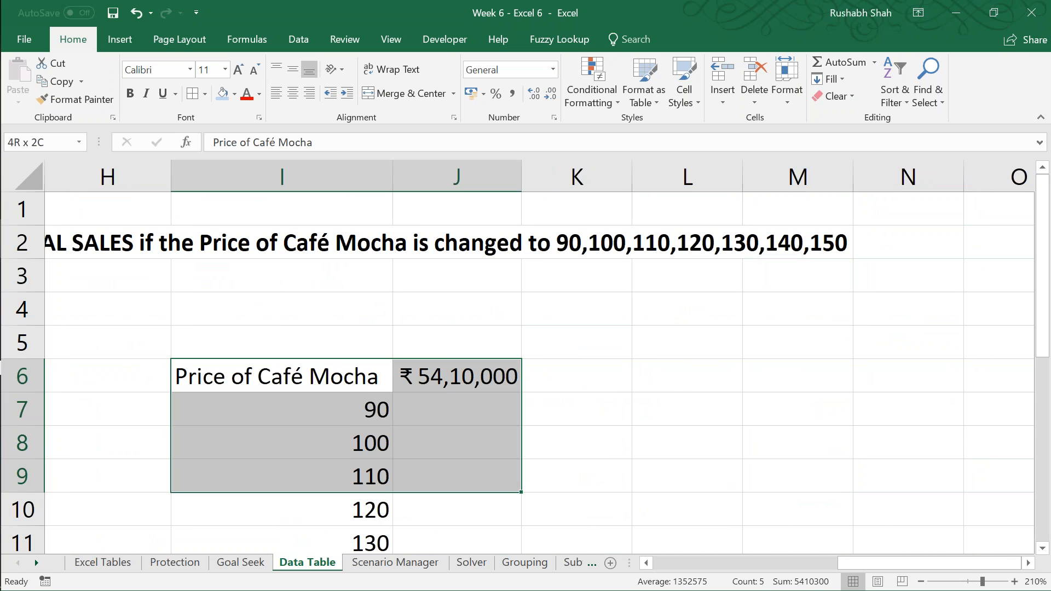
pyautogui.hotkey('shift', 'Down')
pyautogui.hotkey('shift', 'Down')
pyautogui.hotkey('ctrl', 'x')
pyautogui.press('Up')
pyautogui.press('Up')
pyautogui.press('Return')
pyautogui.press('Down')
pyautogui.press('Down')
pyautogui.press('Down')
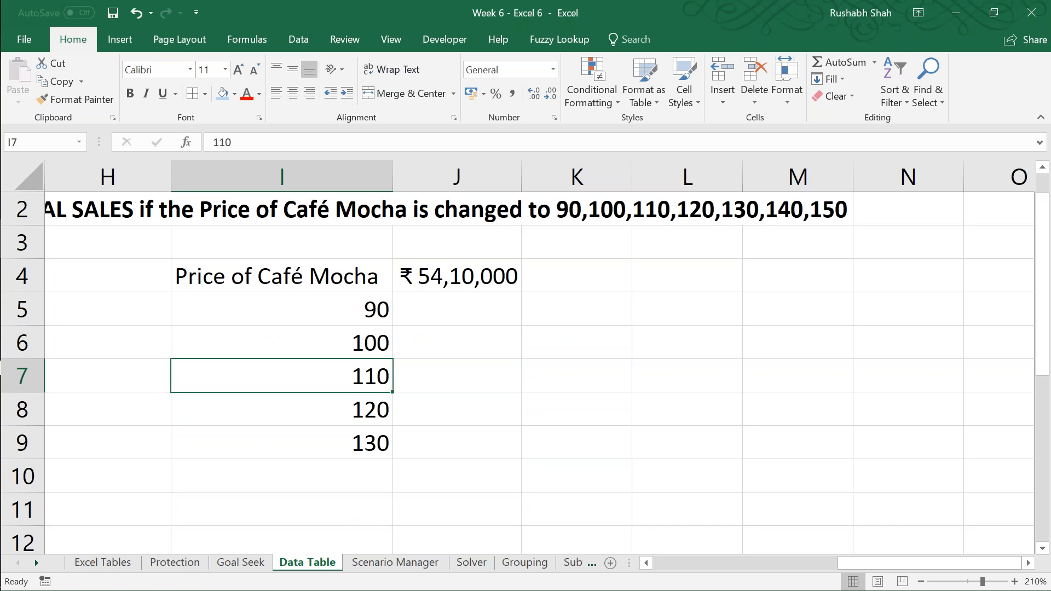
pyautogui.press('Down')
pyautogui.press('Down')
pyautogui.press('Down')
pyautogui.write('140')
pyautogui.press('Return')
pyautogui.write('150')
pyautogui.press('Return')
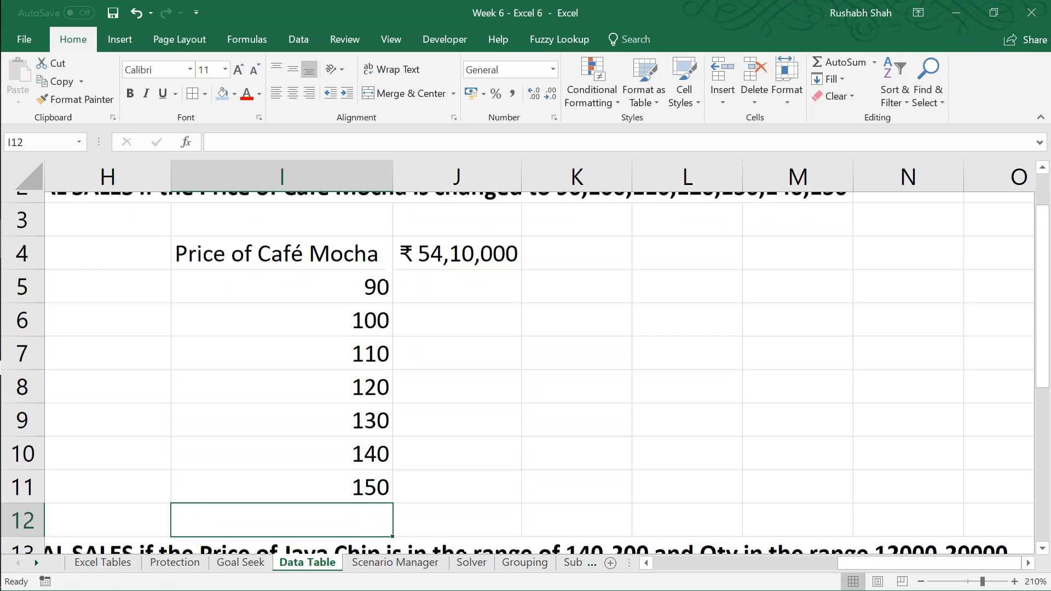
pyautogui.hotkey('ctrl', 'Up')
pyautogui.hotkey('ctrl', 'Up')
pyautogui.hotkey('ctrl', 's')
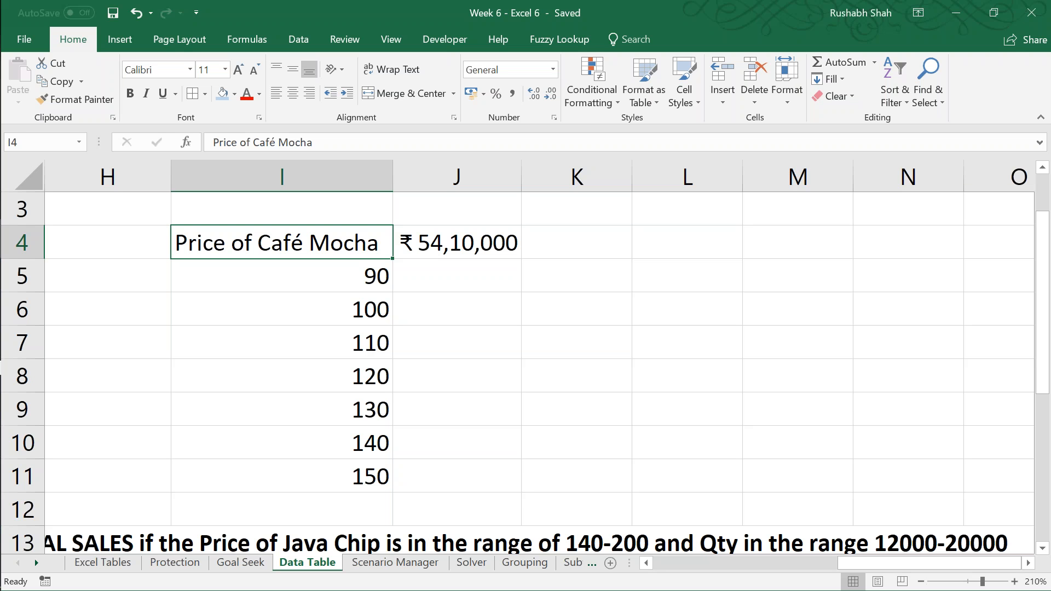
# Step: Create a What-If data table over I4:J11 using the Café Mocha price in B2 as the column input cell
pyautogui.hotkey('ctrl', 'a')
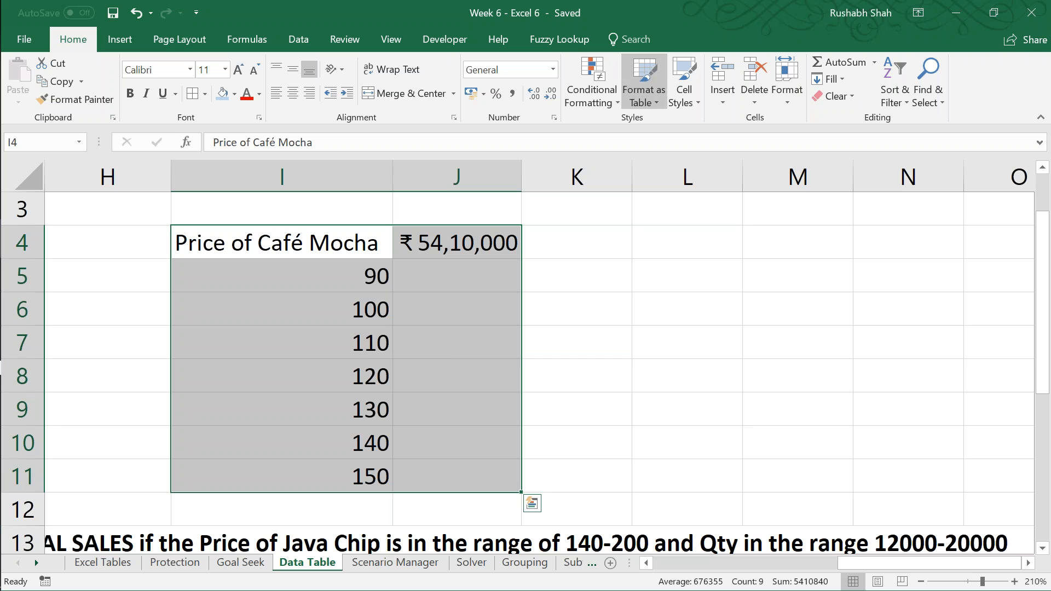
pyautogui.click(300, 43)
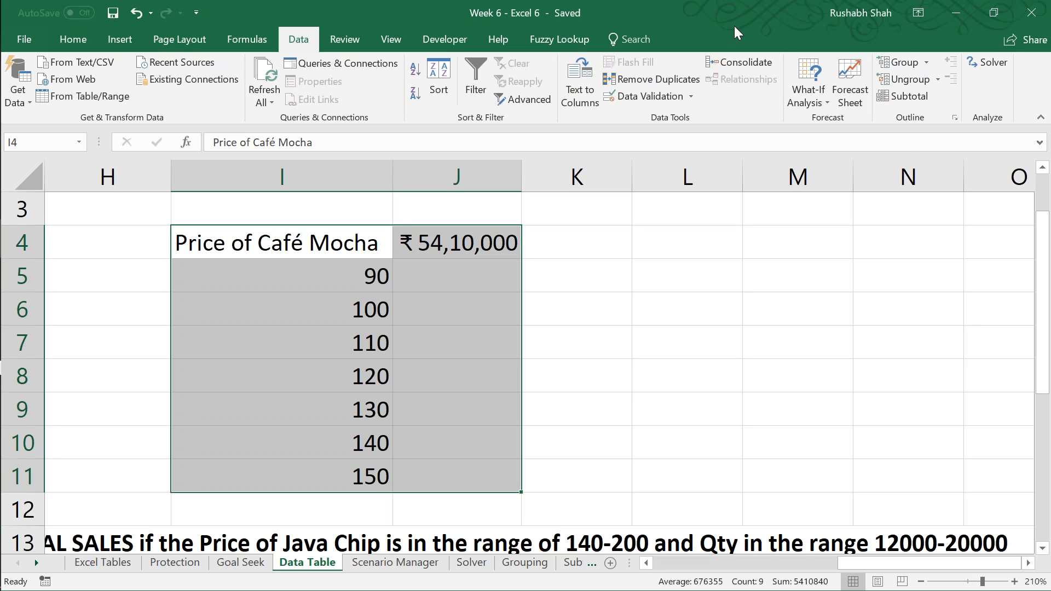
pyautogui.click(808, 88)
pyautogui.click(821, 159)
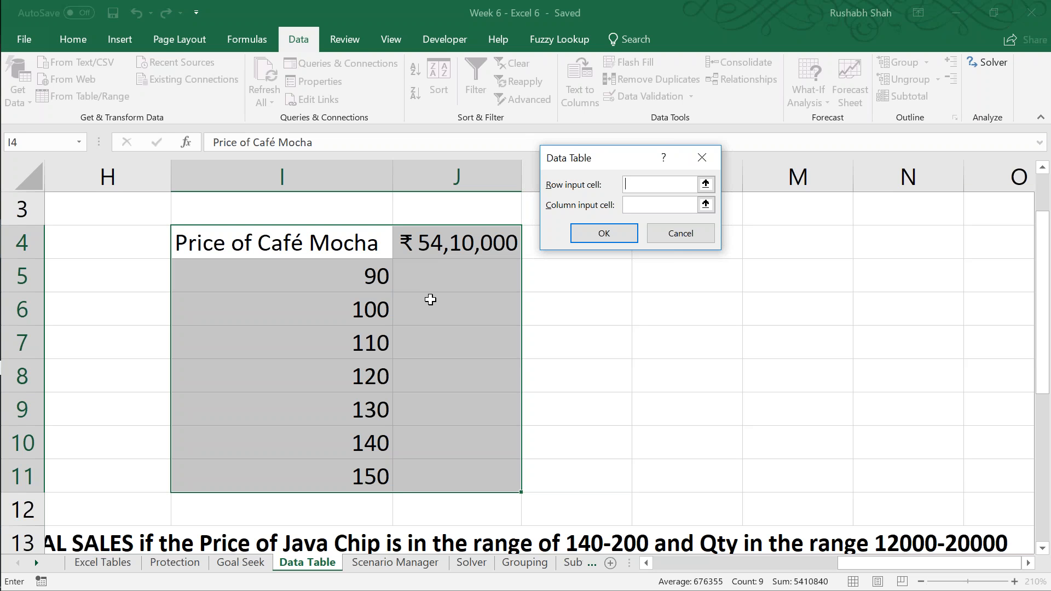
pyautogui.press('Tab')
pyautogui.moveTo(842, 564); pyautogui.dragTo(642, 569)
pyautogui.moveTo(1043, 335); pyautogui.dragTo(1041, 292)
pyautogui.click(282, 242)
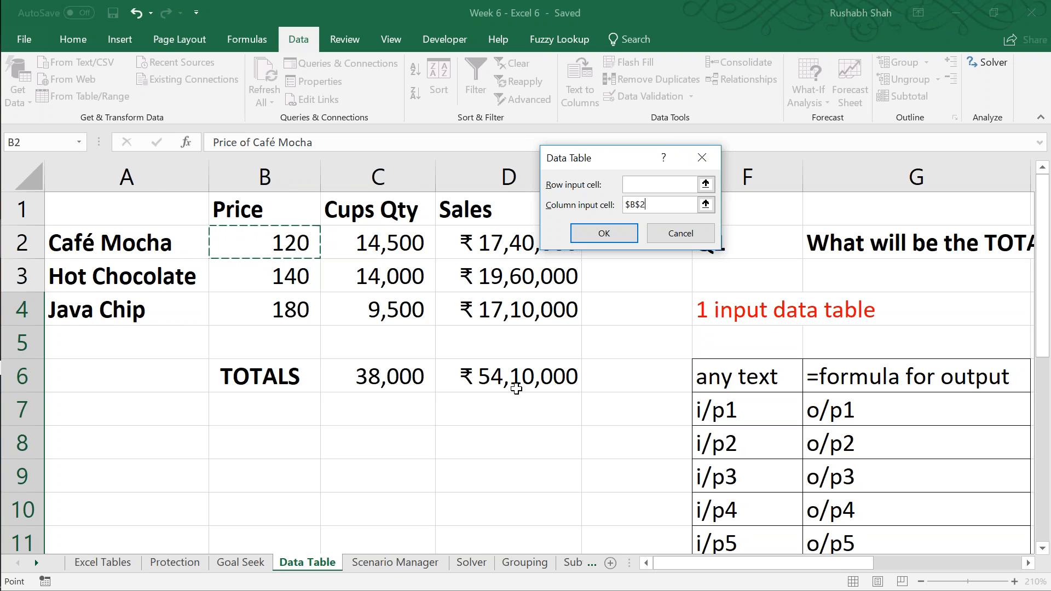
pyautogui.press('Return')
# Step: Review the total sales calculated for each Café Mocha price in I5:J11 and save the workbook
pyautogui.press('Right')
pyautogui.press('Right')
pyautogui.press('Right')
pyautogui.press('Right')
pyautogui.press('Right')
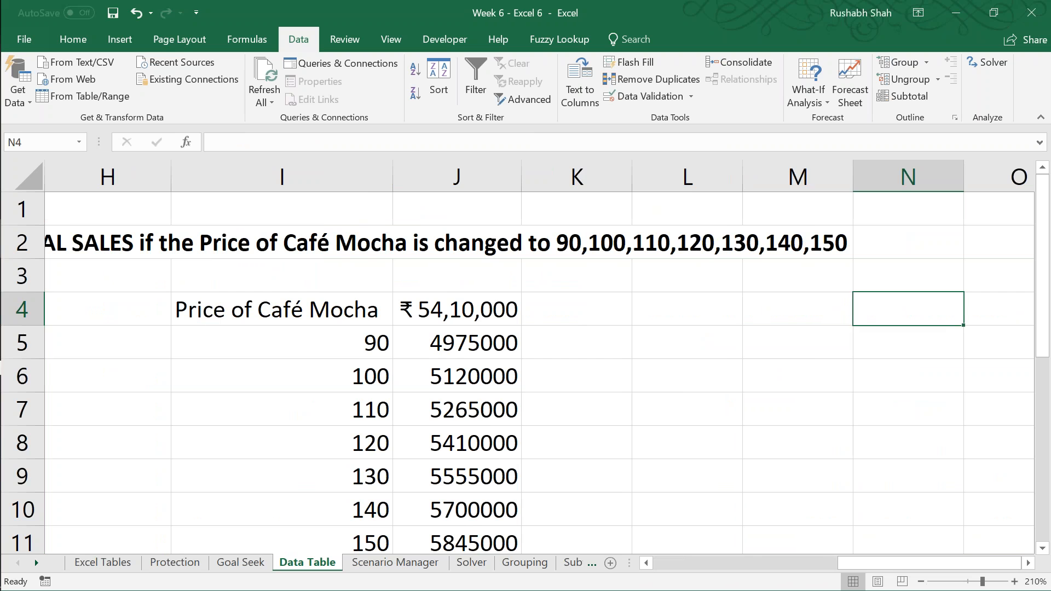
pyautogui.press('Left')
pyautogui.press('Left')
pyautogui.press('Down')
pyautogui.press('Left')
pyautogui.press('Left')
pyautogui.press('Left')
pyautogui.press('Down')
pyautogui.press('Down')
pyautogui.press('Down')
pyautogui.press('Down')
pyautogui.press('Down')
pyautogui.press('Down')
pyautogui.press('Down')
pyautogui.press('Up')
pyautogui.press('Up')
pyautogui.press('Up')
pyautogui.press('Up')
pyautogui.press('Up')
pyautogui.press('Up')
pyautogui.press('Up')
pyautogui.press('Up')
pyautogui.press('Up')
pyautogui.press('Down')
pyautogui.hotkey('ctrl', 's')
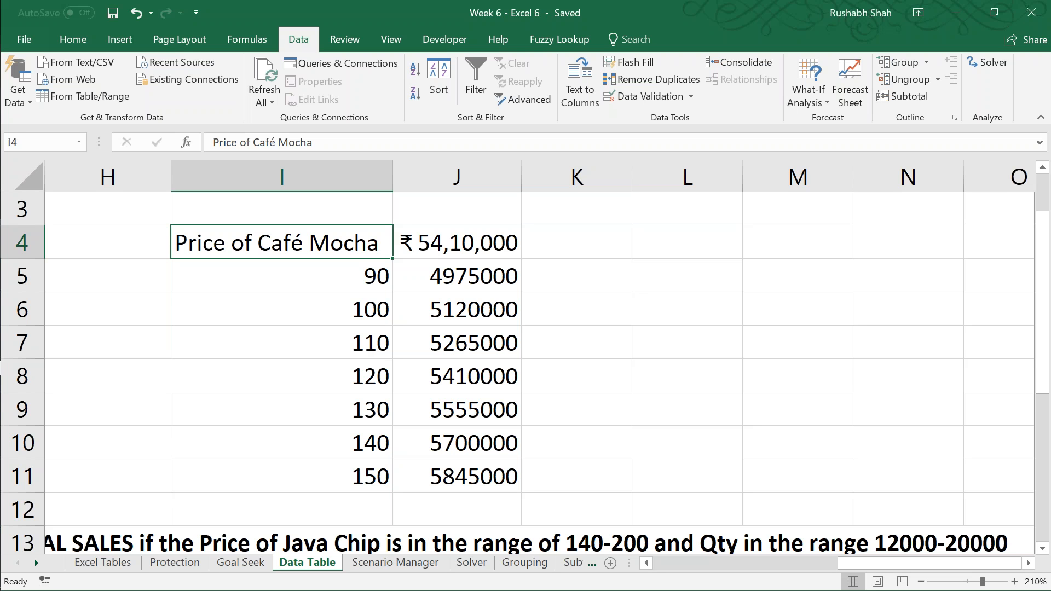
# Step: Inspect the output formula in J4 at the head of the data table
pyautogui.click(457, 243)
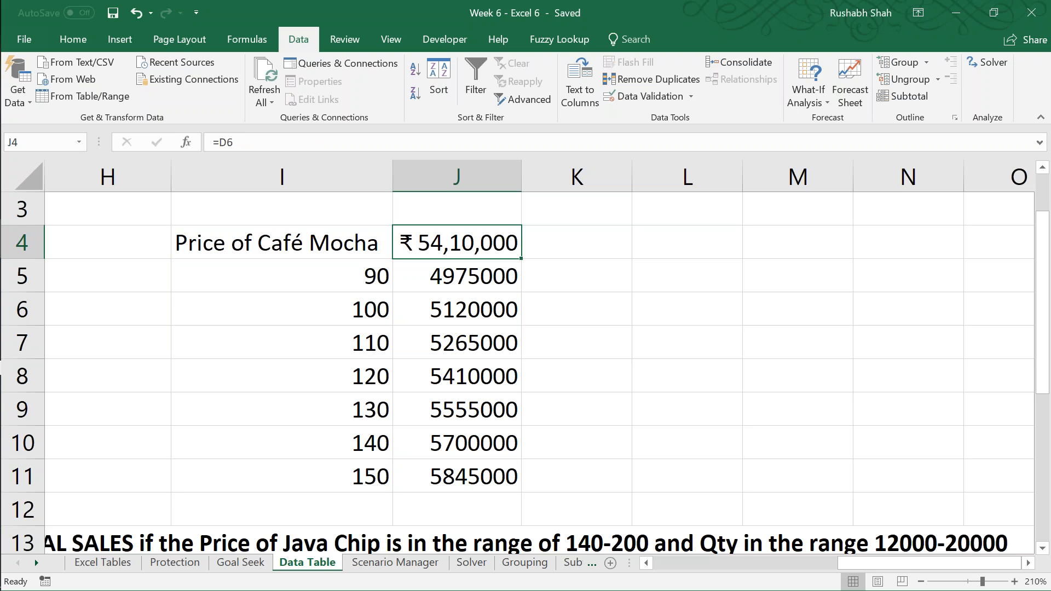
pyautogui.press('F2')
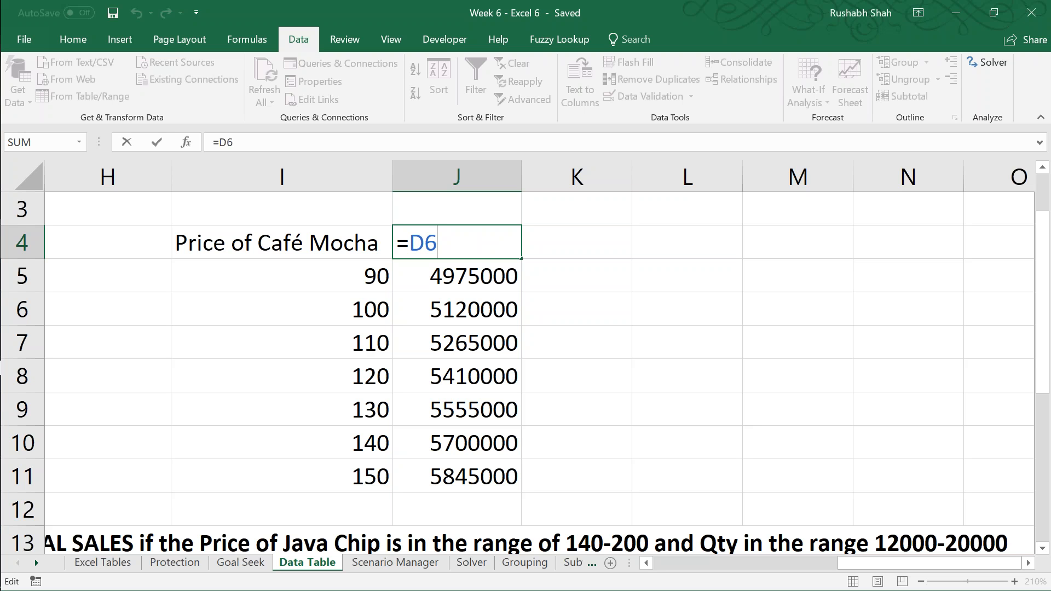
pyautogui.press('Escape')
pyautogui.press('Return')
# Step: Select the whole data table I4:J11 and save the workbook
pyautogui.press('Left')
pyautogui.press('Up')
pyautogui.hotkey('ctrl', 'a')
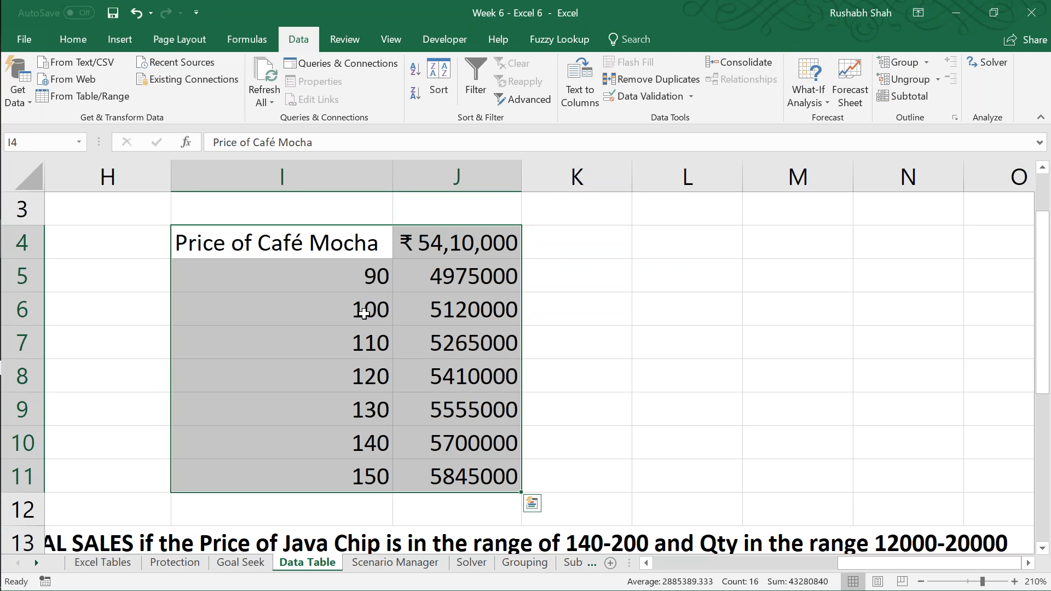
pyautogui.hotkey('ctrl', 's')
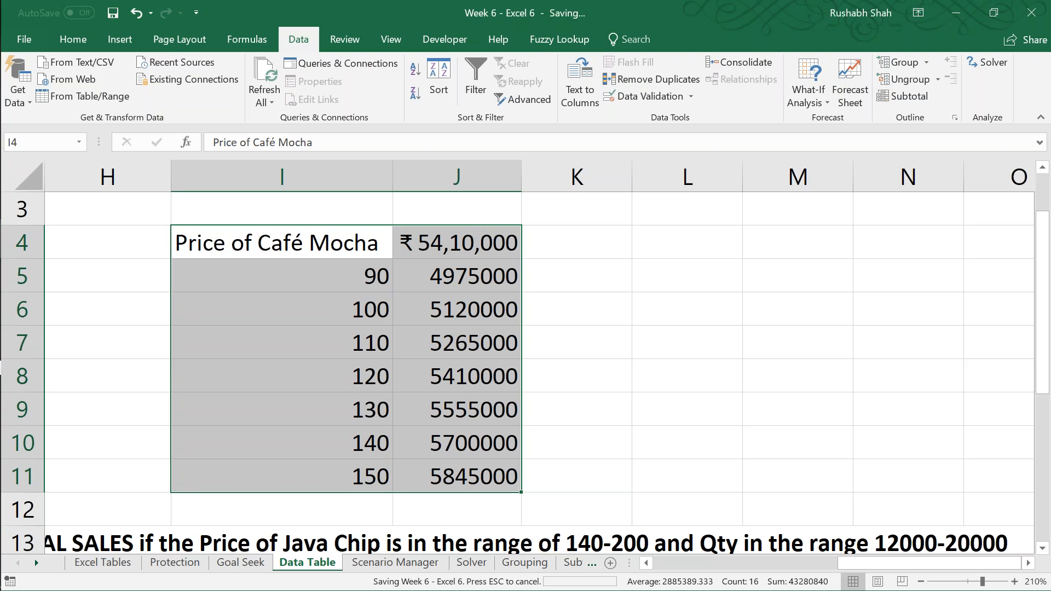
# Step: Fill the formula cell J4 with light blue and save the workbook
pyautogui.click(456, 243)
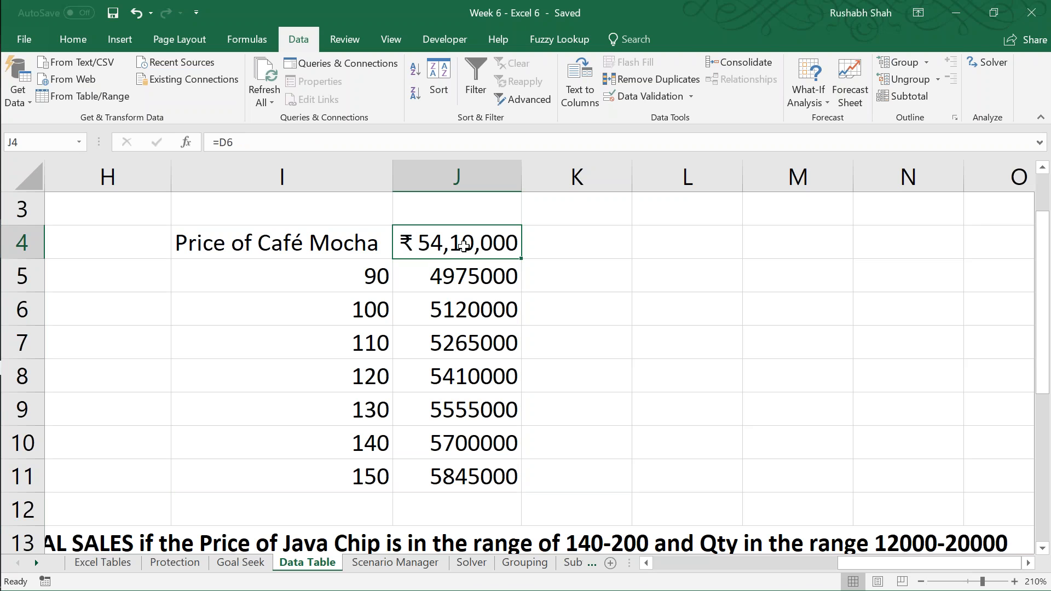
pyautogui.click(79, 42)
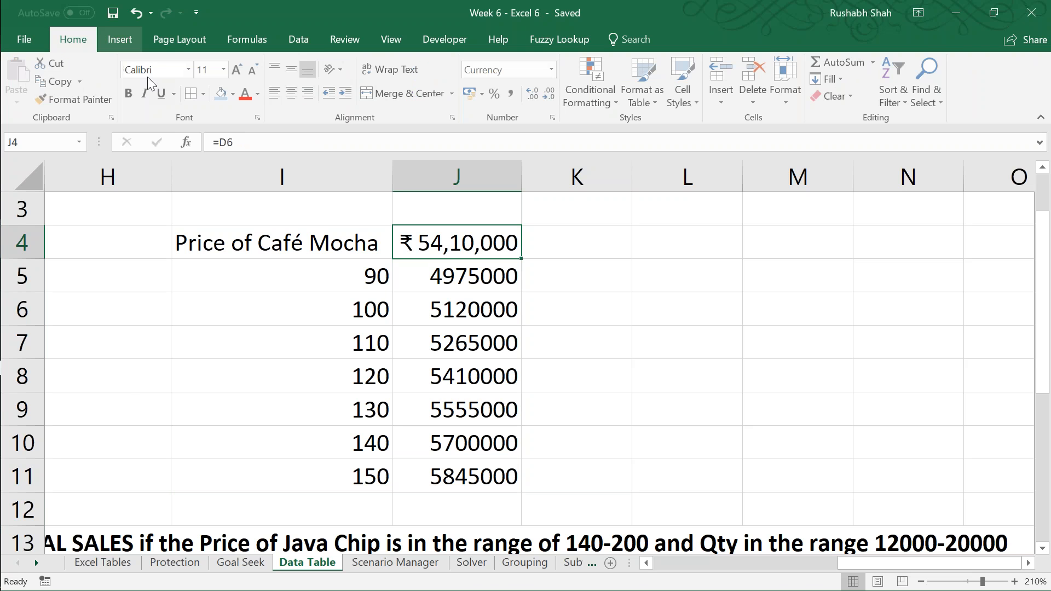
pyautogui.click(221, 95)
pyautogui.hotkey('ctrl', 's')
pyautogui.click(282, 243)
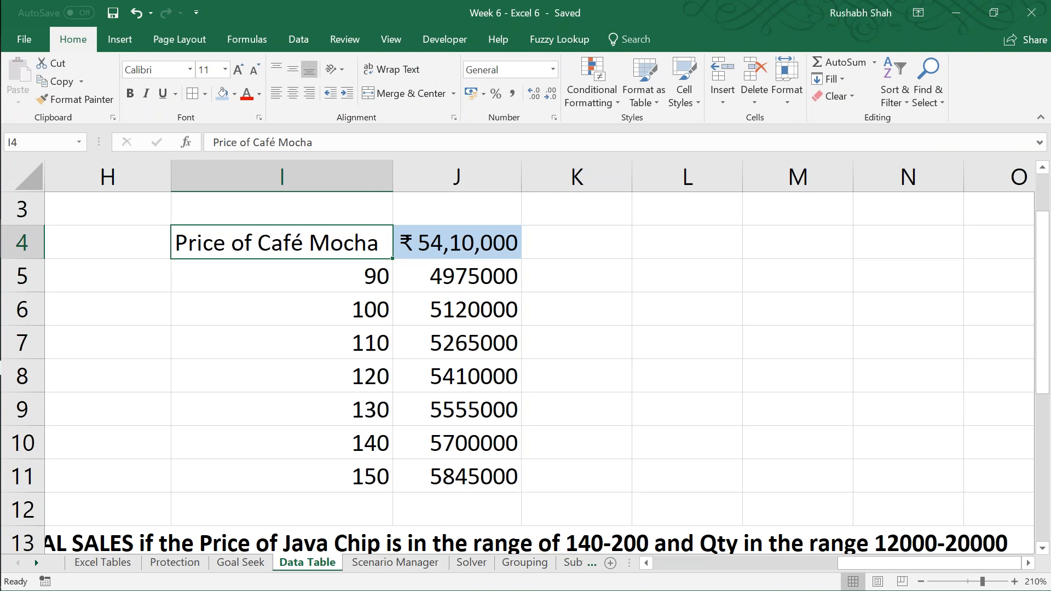
pyautogui.write('a')
pyautogui.press('Escape')
pyautogui.hotkey('ctrl', 'a')
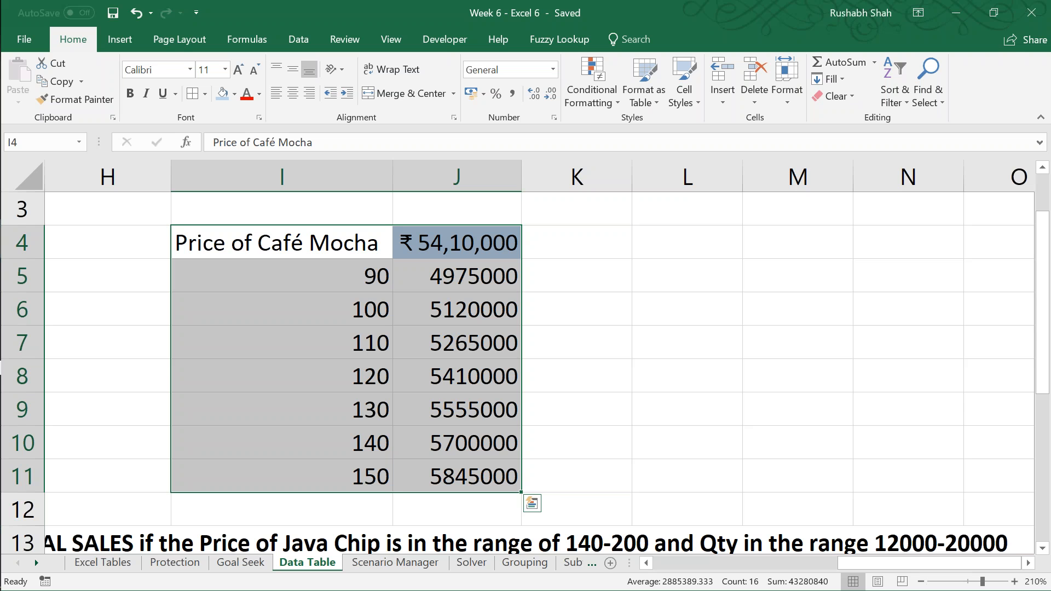
pyautogui.press('Return')
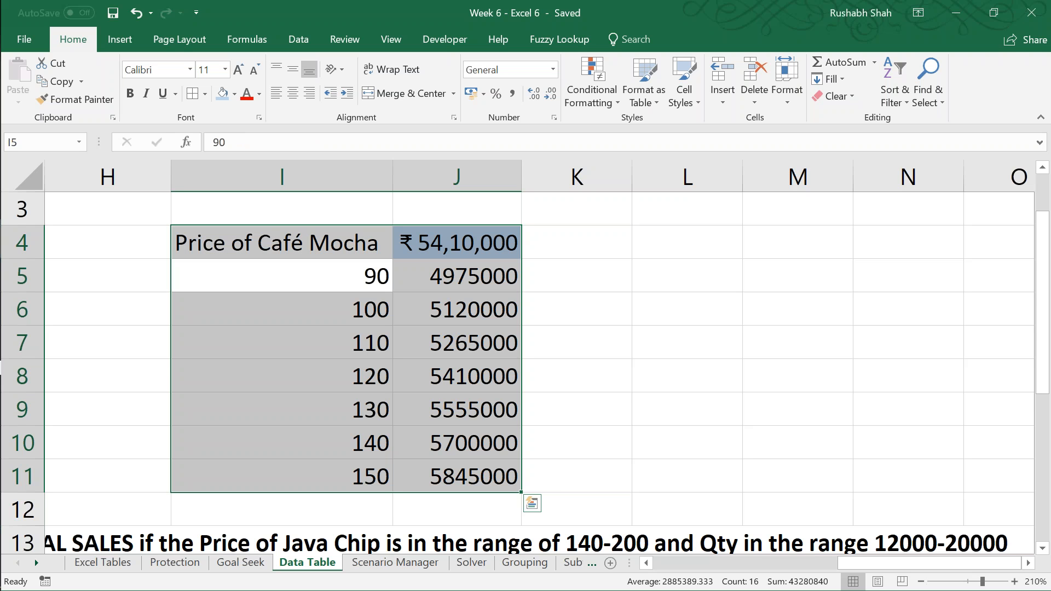
# Step: Copy the input column of the sample layout, F6:F11, to F15:F20 below question Q2
pyautogui.press('Left')
pyautogui.press('Down')
pyautogui.press('Down')
pyautogui.press('Left')
pyautogui.press('Down')
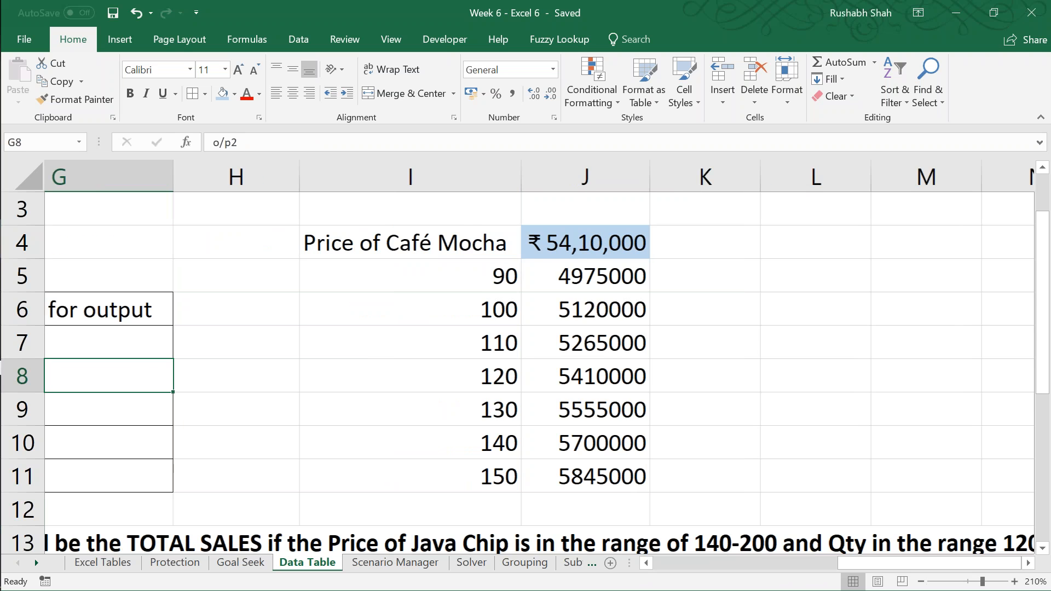
pyautogui.press('Left')
pyautogui.press('Left')
pyautogui.press('Down')
pyautogui.press('Down')
pyautogui.press('Down')
pyautogui.press('Right')
pyautogui.press('Down')
pyautogui.press('Down')
pyautogui.press('Down')
pyautogui.press('Down')
pyautogui.press('Right')
pyautogui.press('Down')
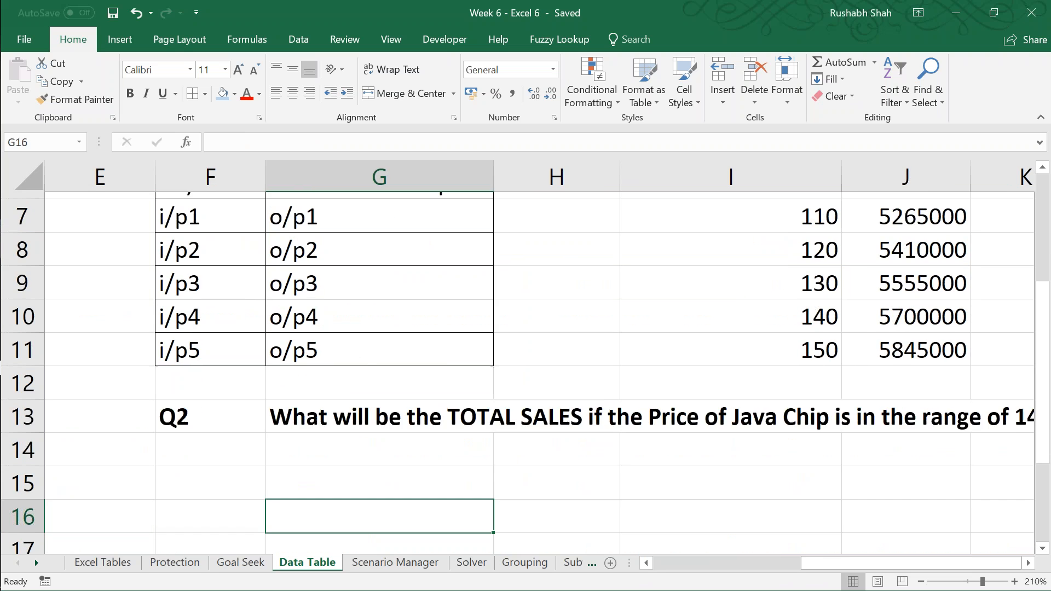
pyautogui.press('Left')
pyautogui.press('Up')
pyautogui.press('Up')
pyautogui.press('Up')
pyautogui.press('Up')
pyautogui.press('Up')
pyautogui.press('Up')
pyautogui.press('Up')
pyautogui.press('Up')
pyautogui.press('Up')
pyautogui.press('Up')
pyautogui.press('Up')
pyautogui.press('Down')
pyautogui.press('Down')
pyautogui.press('Up')
pyautogui.hotkey('ctrl', 'shift', 'Down')
pyautogui.hotkey('ctrl', 'c')
pyautogui.press('Down')
# Step: Move the formula and output cells G6:G11 to G15:G20, beside the copied input column
pyautogui.press('Down')
pyautogui.press('Down')
pyautogui.press('Down')
pyautogui.press('Down')
pyautogui.press('Down')
pyautogui.press('Down')
pyautogui.press('Down')
pyautogui.press('Down')
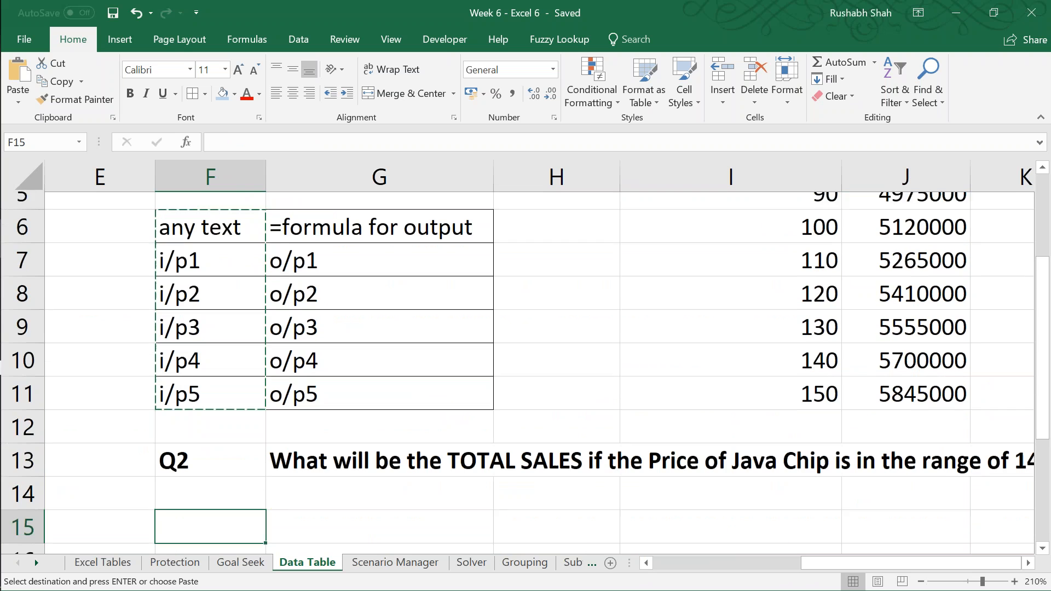
pyautogui.hotkey('ctrl', 'v')
pyautogui.press('Escape')
pyautogui.press('Right')
pyautogui.press('Up')
pyautogui.press('Up')
pyautogui.press('Up')
pyautogui.press('Up')
pyautogui.press('Up')
pyautogui.press('Up')
pyautogui.press('Up')
# Step: Move the text "=formula for output" from G15 into the corner cell F15, replacing "any text"
pyautogui.press('Up')
pyautogui.press('Up')
pyautogui.hotkey('ctrl', 'shift', 'Down')
pyautogui.hotkey('ctrl', 'c')
pyautogui.press('Down')
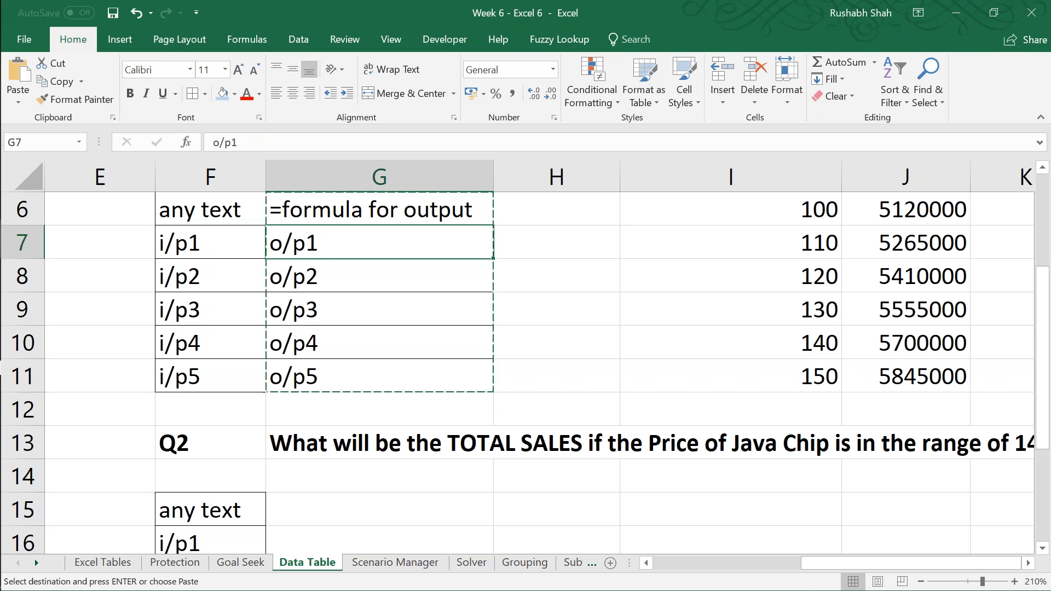
pyautogui.press('Down')
pyautogui.press('Down')
pyautogui.press('Down')
pyautogui.press('Down')
pyautogui.press('Down')
pyautogui.press('Down')
# Step: Paste the labels o/p1 to o/p5 from G16:G20 transposed across G15:K15 and clear G16:G20
pyautogui.press('Down')
pyautogui.press('Down')
pyautogui.hotkey('ctrl', 'v')
pyautogui.press('Up')
pyautogui.press('Down')
pyautogui.hotkey('ctrl', 'x')
pyautogui.press('Left')
pyautogui.hotkey('ctrl', 'v')
pyautogui.press('Right')
pyautogui.press('Down')
pyautogui.hotkey('ctrl', 'shift', 'Down')
pyautogui.hotkey('ctrl', 'c')
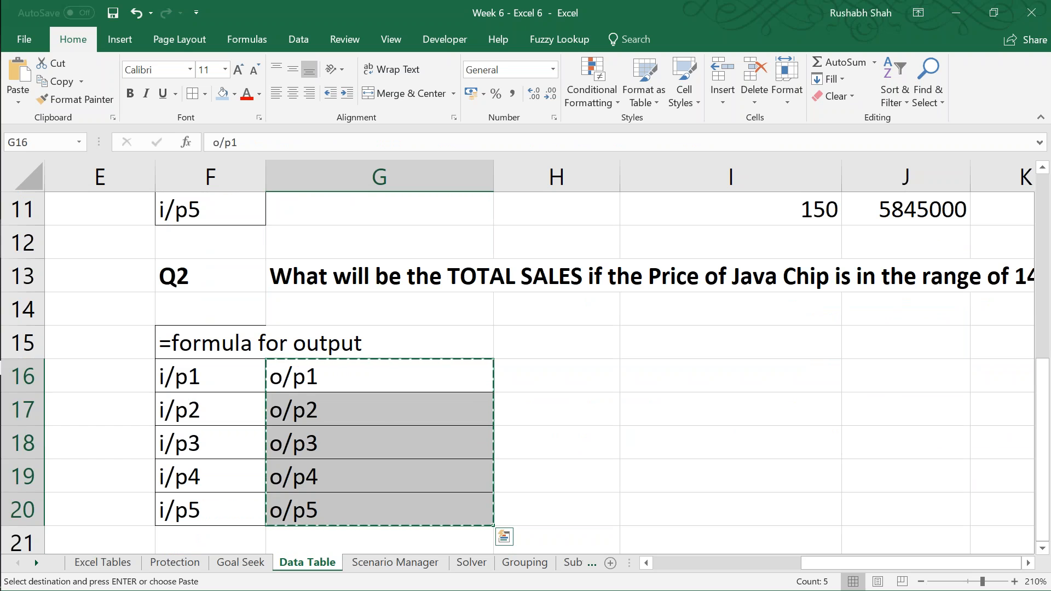
pyautogui.press('Up')
pyautogui.hotkey('ctrl', 'alt', 'v')
pyautogui.press('e')
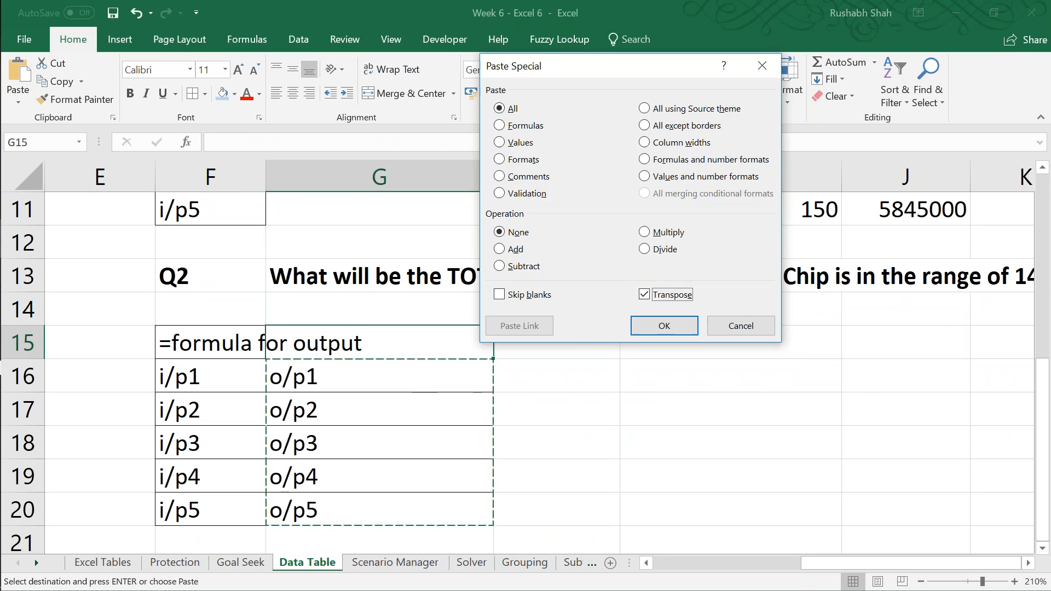
pyautogui.press('Return')
pyautogui.press('Down')
pyautogui.hotkey('ctrl', 'shift', 'Down')
pyautogui.press('Delete')
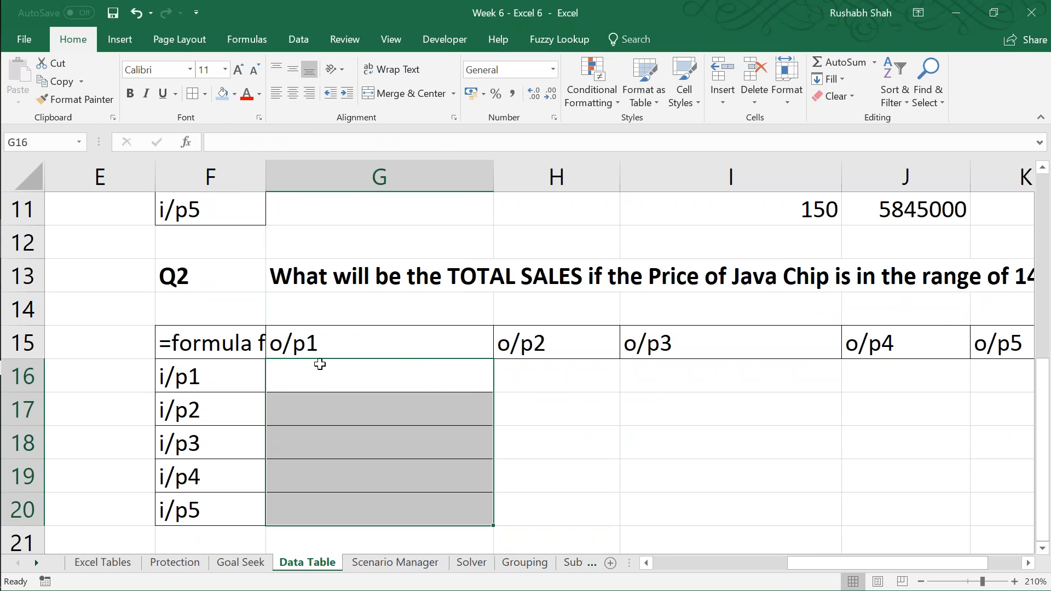
# Step: Widen column F to fit the text "=formula for output" and narrow column G
pyautogui.click(249, 343)
pyautogui.moveTo(265, 177); pyautogui.dragTo(395, 182)
pyautogui.moveTo(623, 177); pyautogui.dragTo(515, 176)
# Step: Apply all borders to the two-input layout range F15:K20
pyautogui.moveTo(249, 343); pyautogui.dragTo(1029, 509)
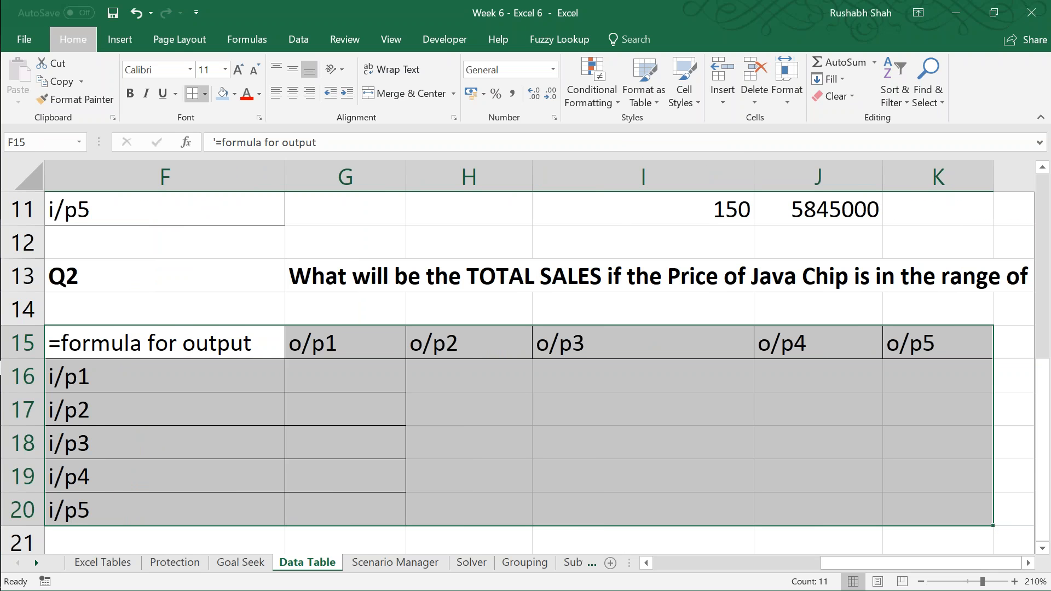
pyautogui.press('a')
pyautogui.press('Left')
pyautogui.press('Right')
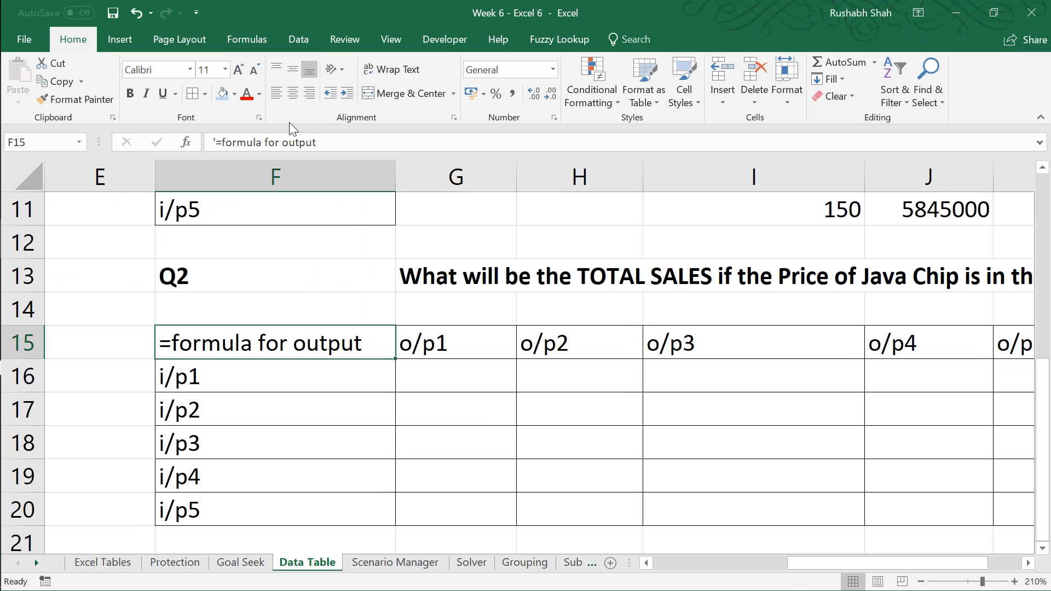
# Step: Fill the corner formula cell F15 with light blue and save the workbook
pyautogui.click(222, 94)
pyautogui.hotkey('ctrl', 's')
pyautogui.click(456, 376)
# Step: Paste the labels i/p1 to i/p5 from F16:F20 transposed over G15:K15 and save the workbook
pyautogui.click(275, 343)
pyautogui.press('Down')
pyautogui.hotkey('ctrl', 'shift', 'Down')
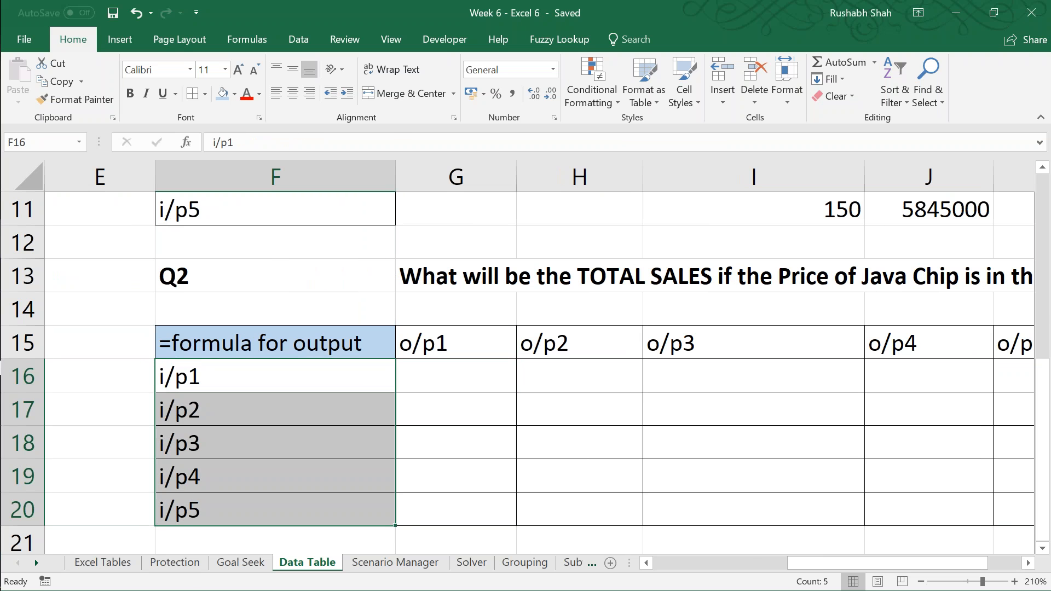
pyautogui.hotkey('ctrl', 'c')
pyautogui.press('Up')
pyautogui.press('Right')
pyautogui.hotkey('ctrl', 'alt', 'v')
pyautogui.press('e')
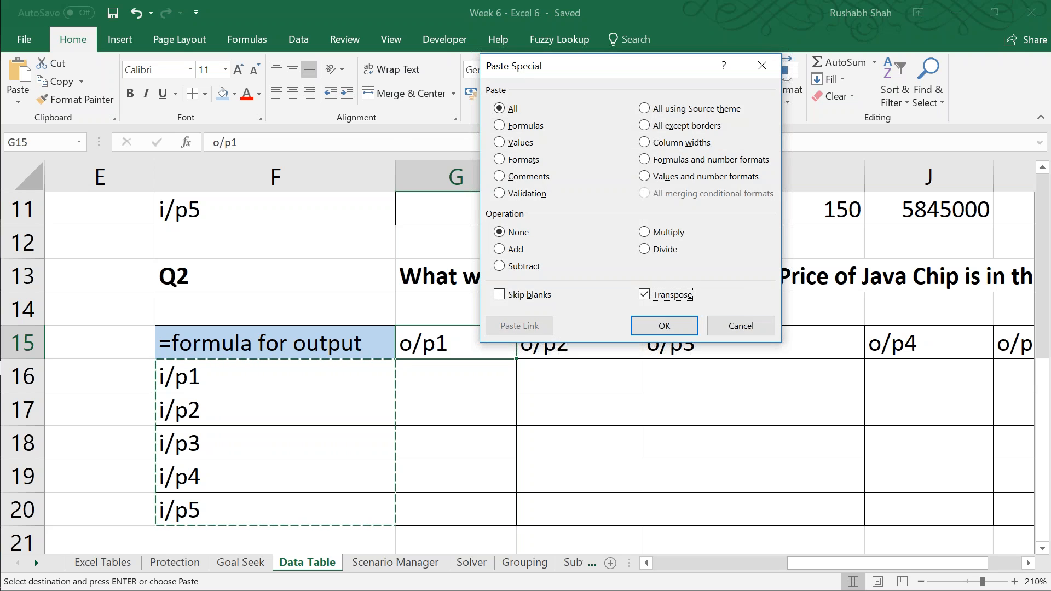
pyautogui.press('Return')
pyautogui.press('Escape')
pyautogui.press('Down')
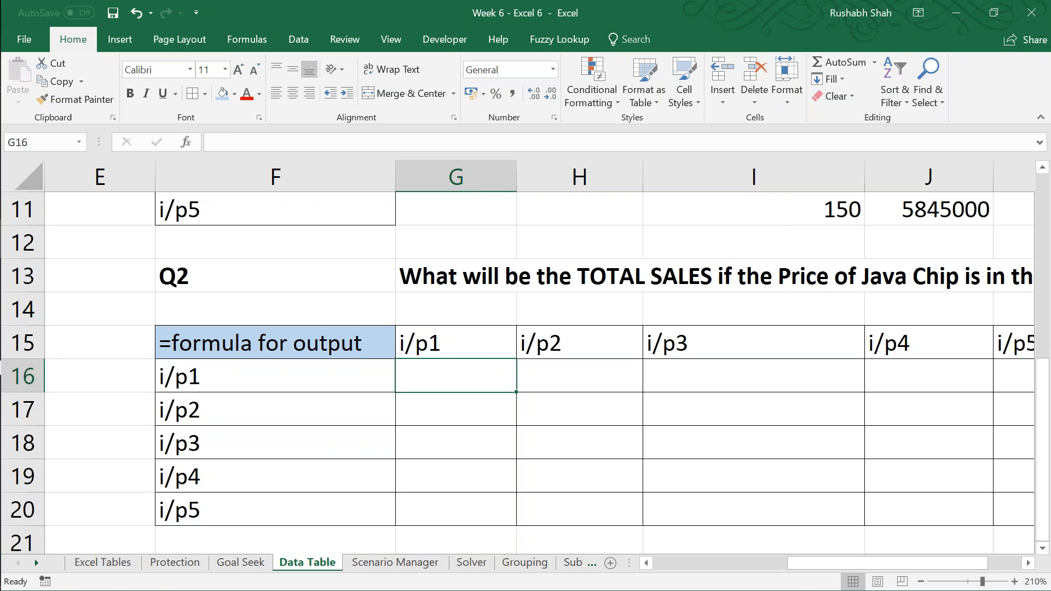
pyautogui.press('Left')
pyautogui.hotkey('ctrl', 's')
# Step: Review the column inputs in F16:F20 and the row inputs across row 15 of the layout
pyautogui.hotkey('shift', 'Down')
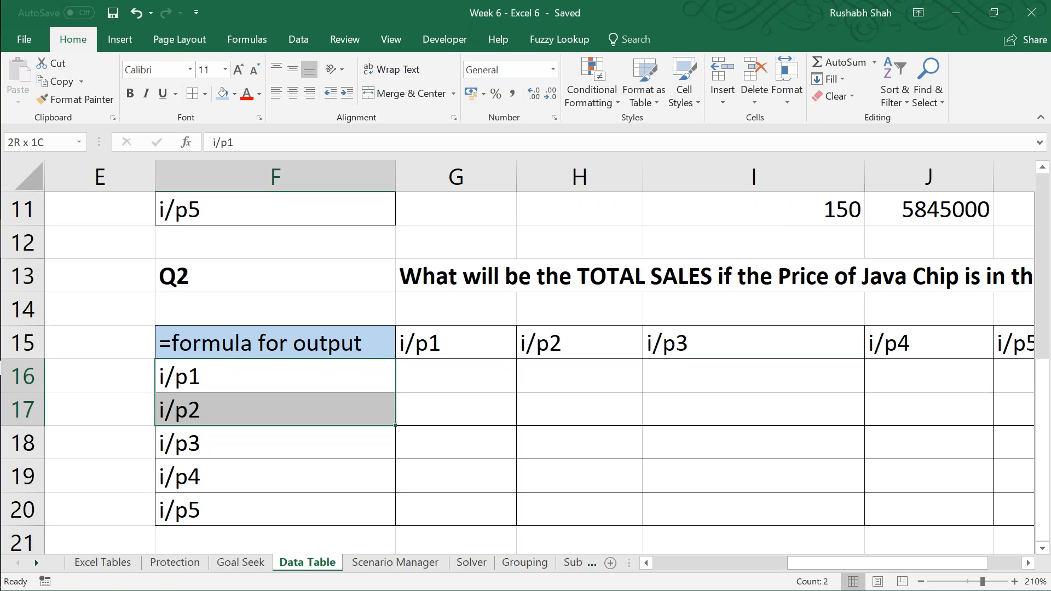
pyautogui.hotkey('shift', 'Down')
pyautogui.hotkey('shift', 'Down')
pyautogui.hotkey('shift', 'Down')
pyautogui.press('Right')
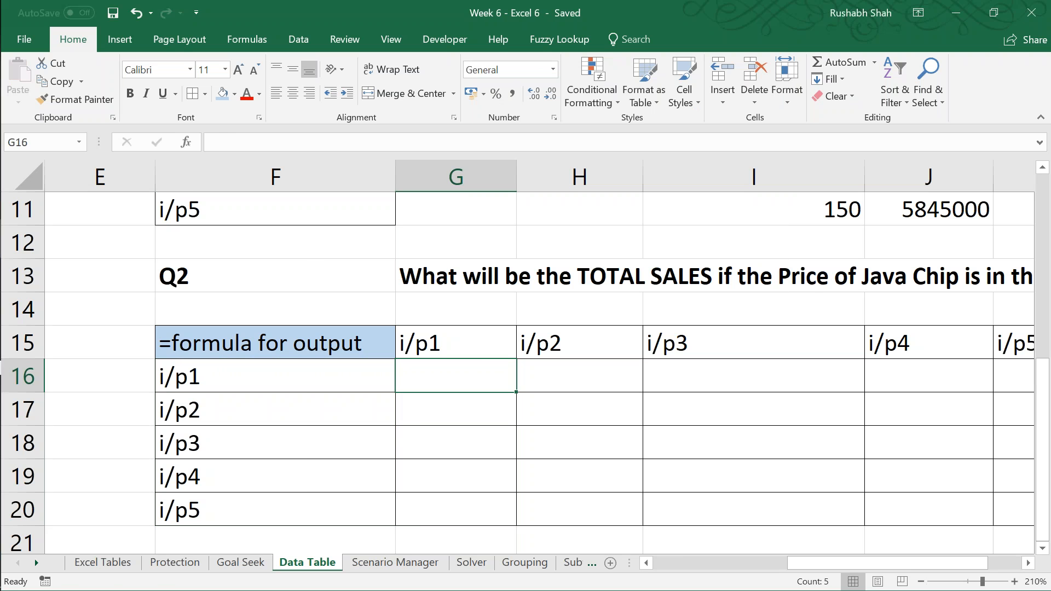
pyautogui.press('Up')
pyautogui.hotkey('shift', 'Right')
pyautogui.hotkey('shift', 'Right')
pyautogui.hotkey('shift', 'Right')
pyautogui.hotkey('shift', 'Right')
pyautogui.press('Left')
pyautogui.press('Left')
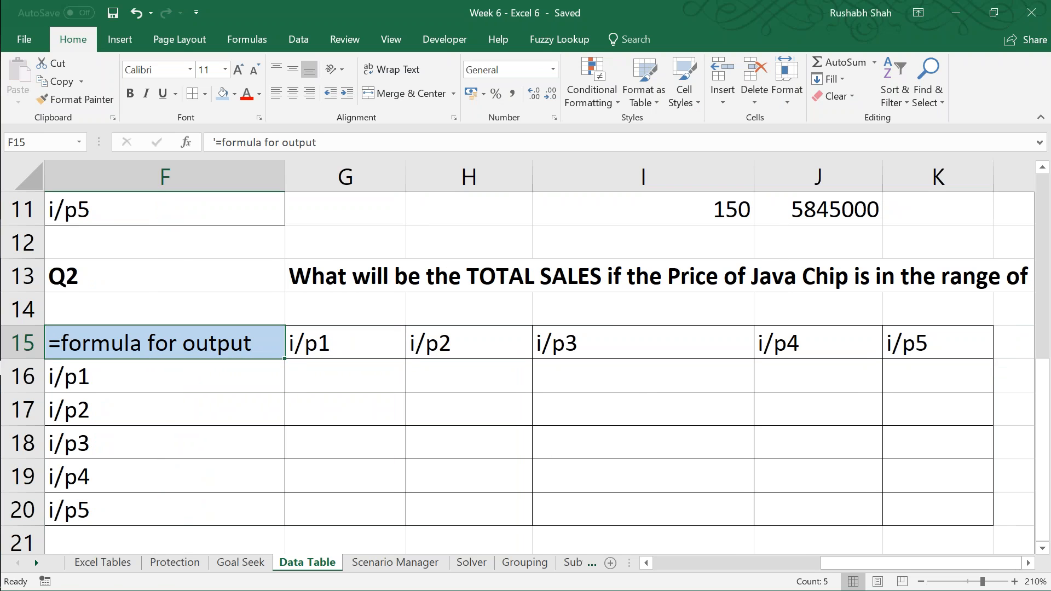
# Step: Enter the text "outputs" in G16, inside the body of the two-input layout
pyautogui.press('Right')
pyautogui.press('Right')
pyautogui.press('Down')
pyautogui.write('o')
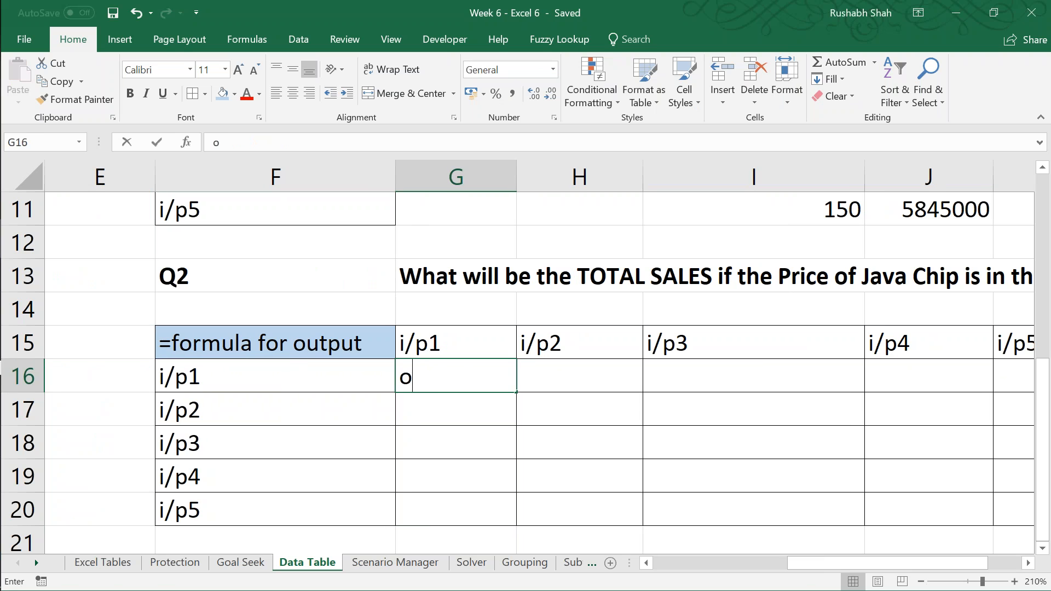
pyautogui.write('utputs')
pyautogui.press('Return')
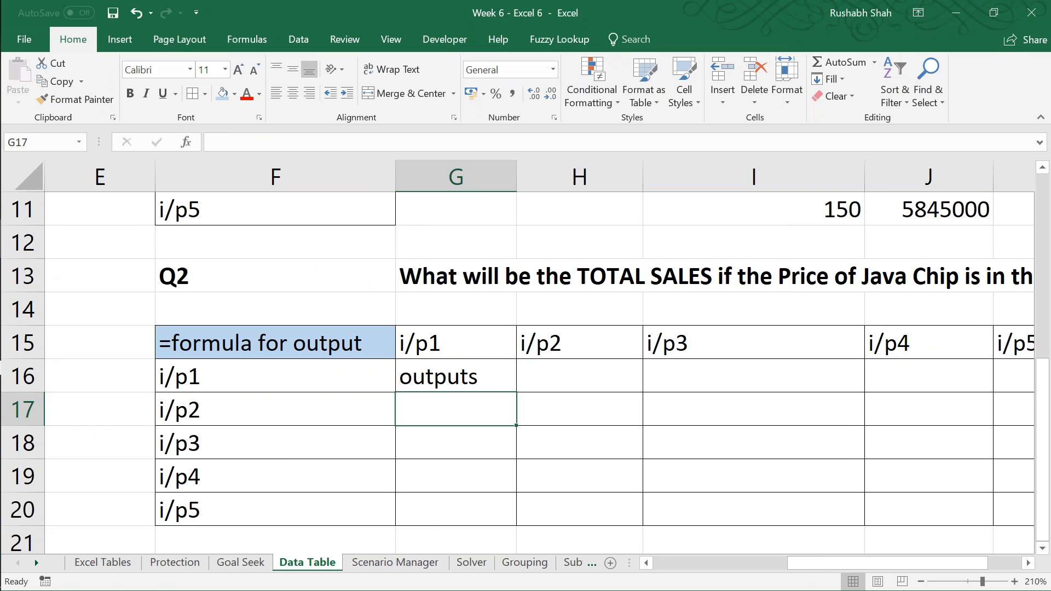
# Step: Save the workbook with the labelled two-input layout
pyautogui.press('Up')
pyautogui.press('Up')
pyautogui.press('Left')
pyautogui.hotkey('ctrl', 's')
pyautogui.press('Down')
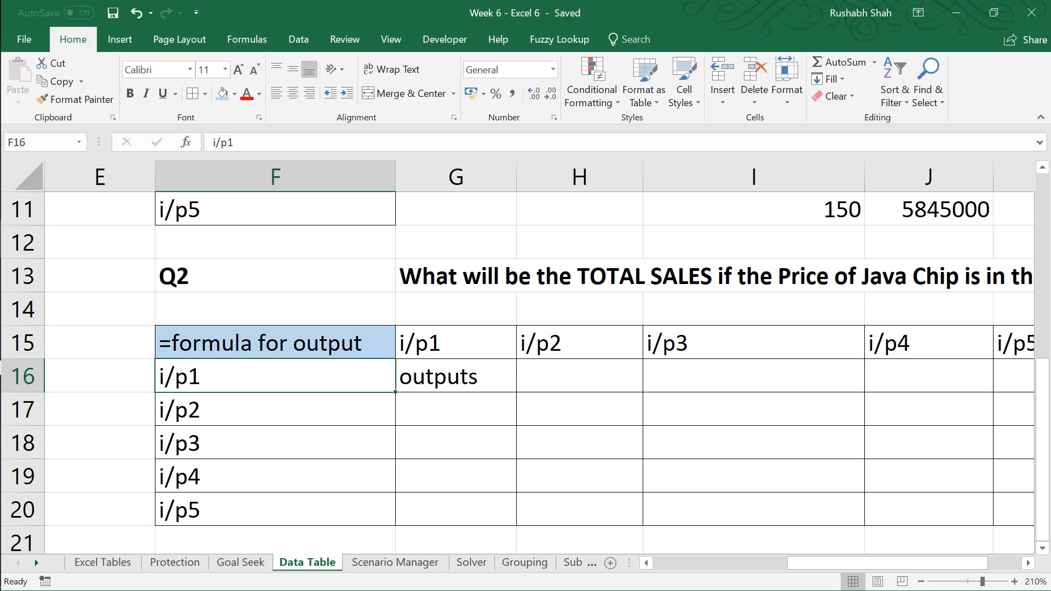
pyautogui.press('Up')
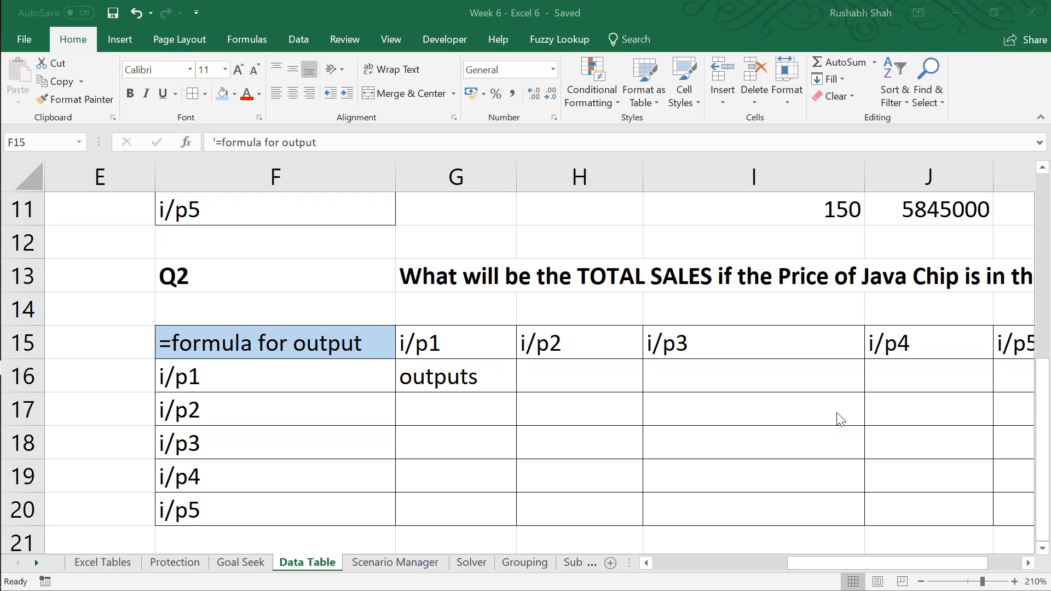
pyautogui.click(589, 6)
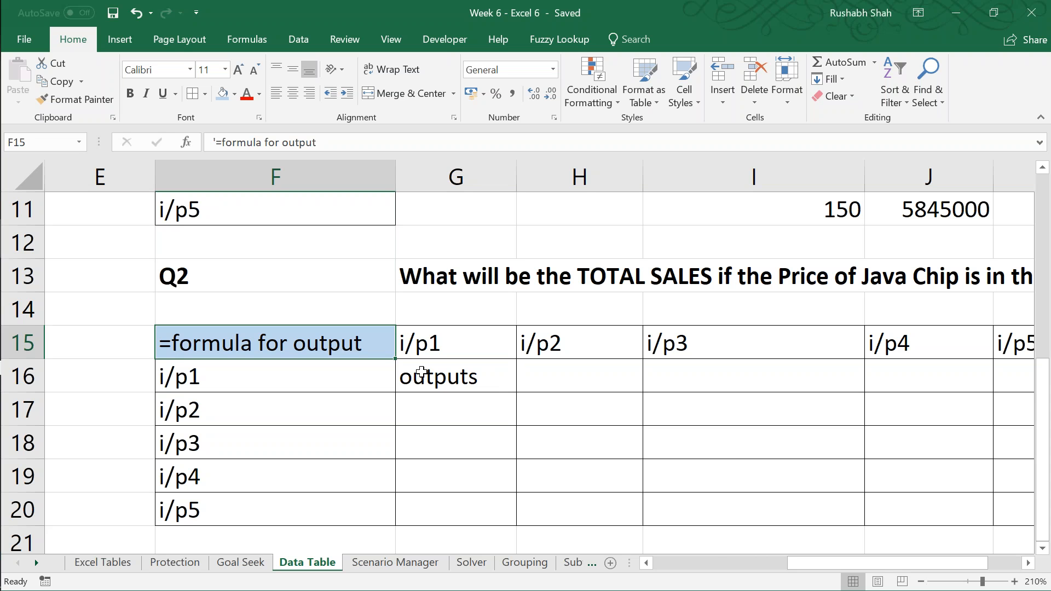
pyautogui.click(435, 383)
pyautogui.press('Delete')
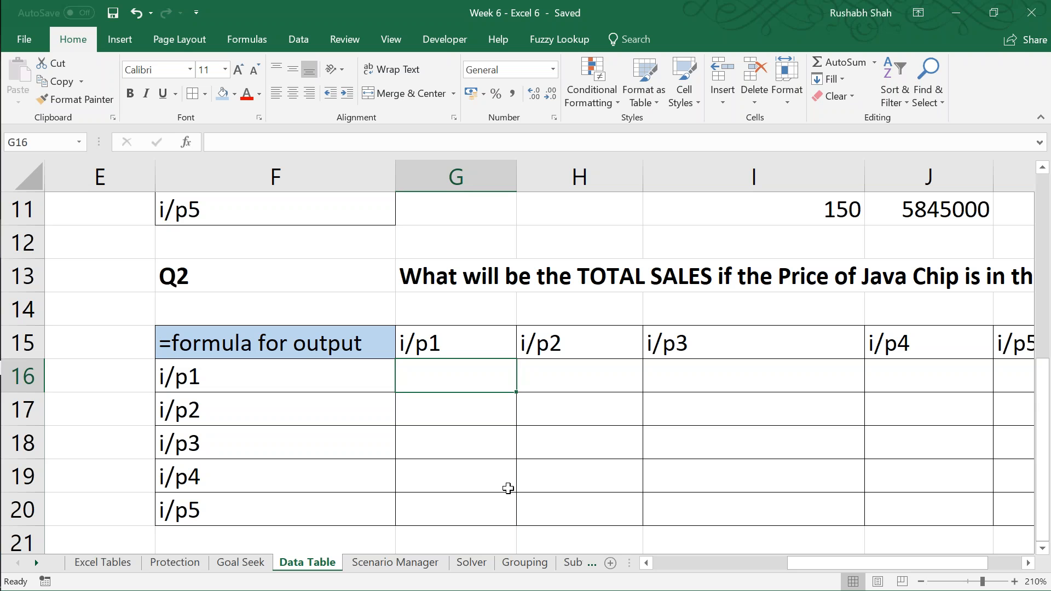
pyautogui.press('Left')
pyautogui.press('Up')
pyautogui.hotkey('ctrl', 'z')
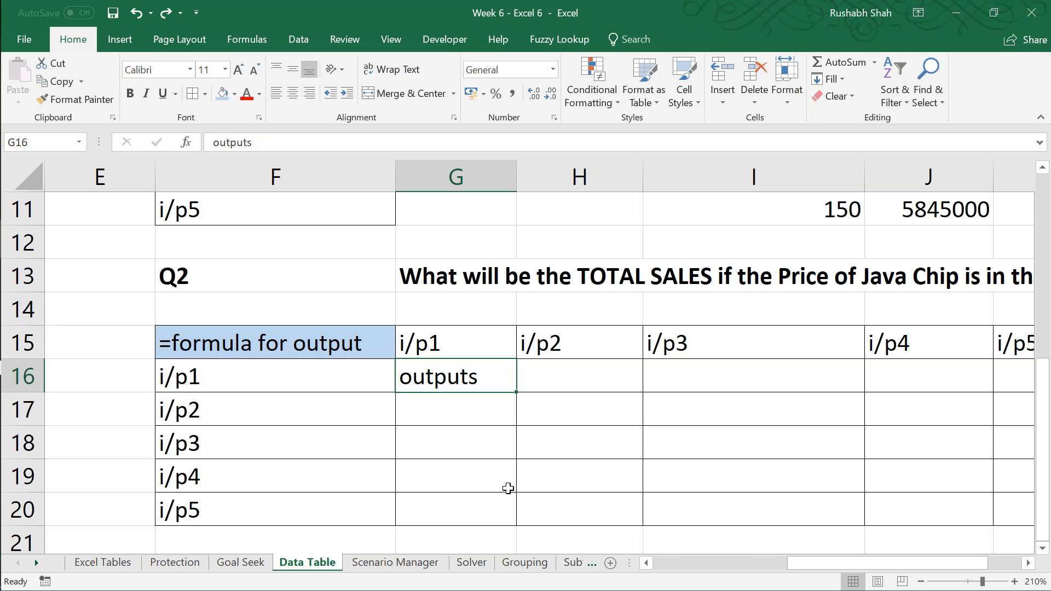
# Step: Enter the formula =D6 in F22, below the two-input layout, as the corner cell linked to total sales
pyautogui.press('Down')
pyautogui.press('Down')
pyautogui.press('Down')
pyautogui.press('Down')
pyautogui.press('Down')
pyautogui.press('Down')
pyautogui.press('Down')
pyautogui.press('Down')
pyautogui.press('Down')
pyautogui.press('Left')
pyautogui.press('Up')
pyautogui.press('Up')
pyautogui.press('Up')
pyautogui.press('Up')
pyautogui.press('Up')
pyautogui.press('Up')
pyautogui.press('Up')
pyautogui.press('Up')
pyautogui.press('Up')
pyautogui.press('Up')
pyautogui.press('Down')
pyautogui.press('Down')
pyautogui.press('Down')
pyautogui.press('Down')
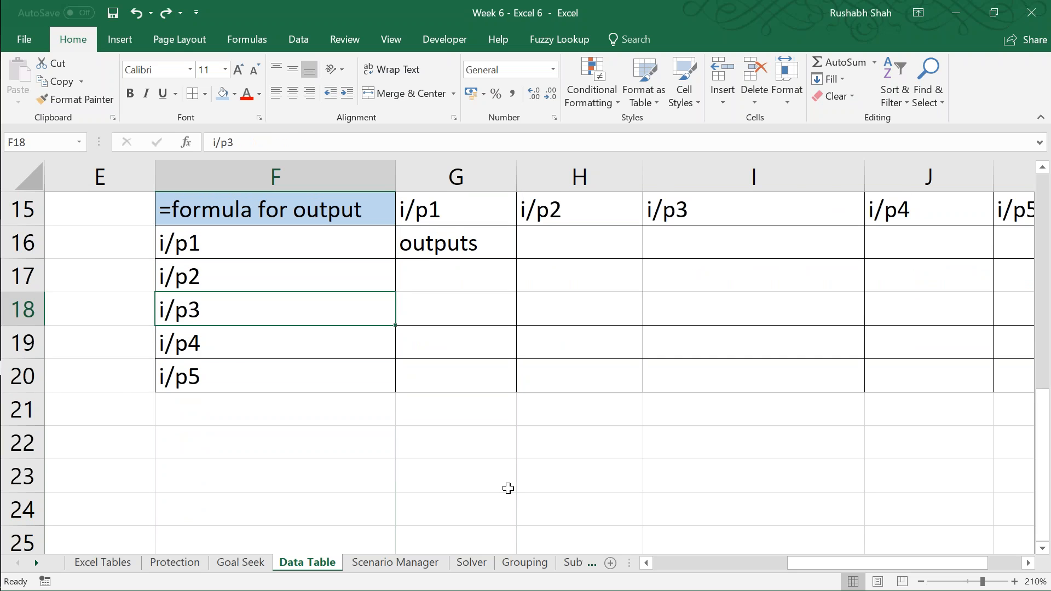
pyautogui.press('Down')
pyautogui.press('Down')
pyautogui.press('Down')
pyautogui.write('=')
pyautogui.press('Left')
pyautogui.press('Left')
pyautogui.press('Left')
pyautogui.press('Left')
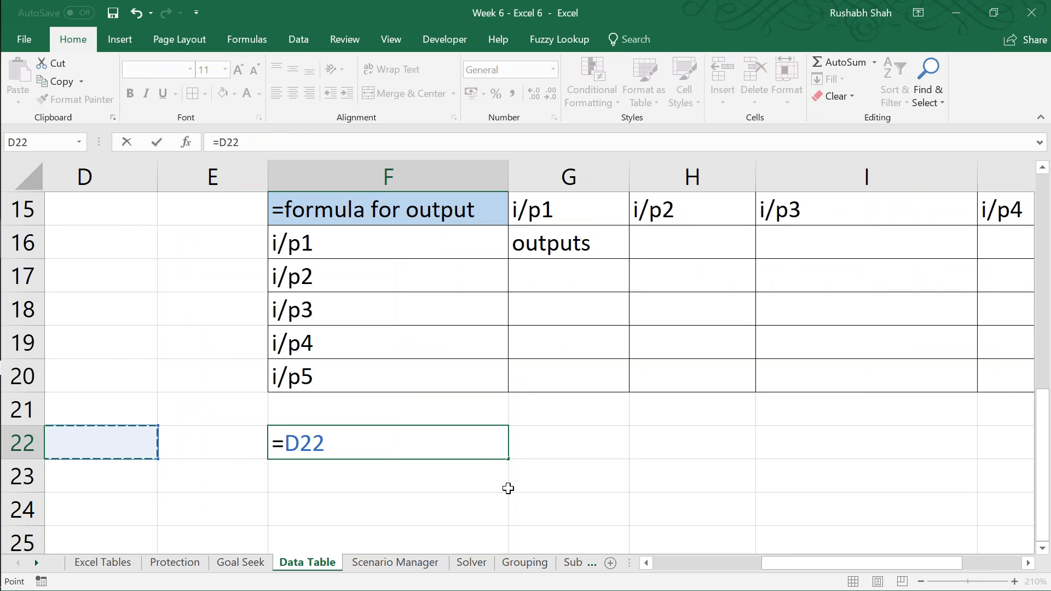
pyautogui.hotkey('ctrl', 'Up')
pyautogui.press('Right')
pyautogui.press('Right')
pyautogui.press('Right')
pyautogui.press('Left')
pyautogui.press('Return')
# Step: Read question Q2 across row 13 for the Java Chip price and quantity ranges
pyautogui.press('Right')
pyautogui.press('Right')
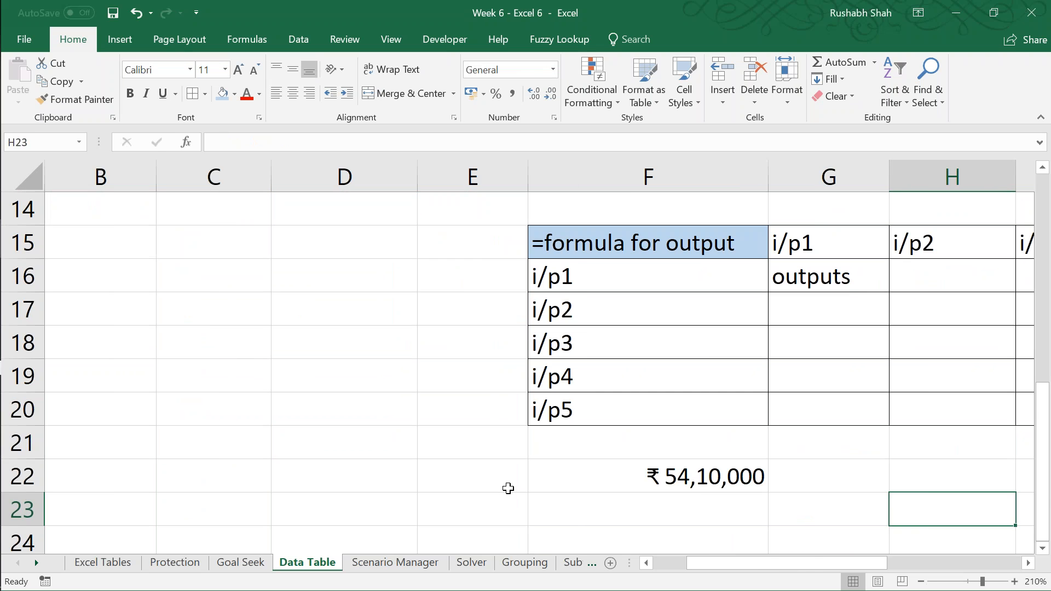
pyautogui.press('Right')
pyautogui.press('Right')
pyautogui.press('Right')
pyautogui.press('Left')
pyautogui.press('Up')
pyautogui.press('Up')
pyautogui.press('Right')
pyautogui.press('Up')
pyautogui.press('Up')
pyautogui.press('Up')
pyautogui.press('Up')
pyautogui.press('Up')
pyautogui.press('Up')
pyautogui.press('Up')
pyautogui.press('Up')
pyautogui.press('Up')
pyautogui.press('Up')
pyautogui.press('Up')
pyautogui.press('Up')
pyautogui.press('Up')
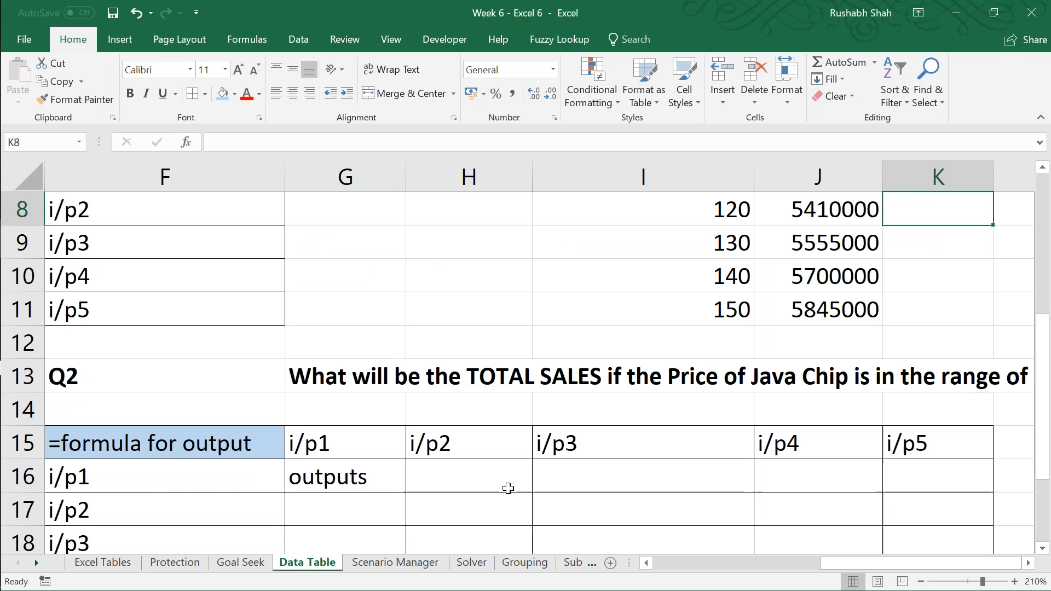
pyautogui.press('Right')
pyautogui.press('Right')
pyautogui.press('Right')
pyautogui.press('Right')
pyautogui.press('Right')
pyautogui.press('Right')
pyautogui.press('Down')
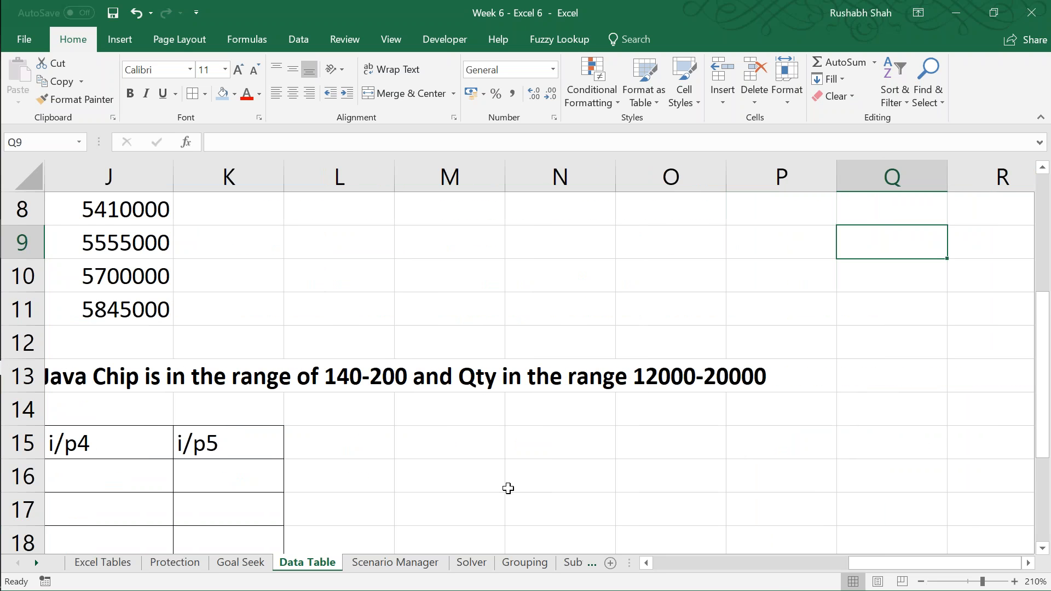
pyautogui.press('Down')
pyautogui.press('Down')
pyautogui.press('Down')
pyautogui.press('Right')
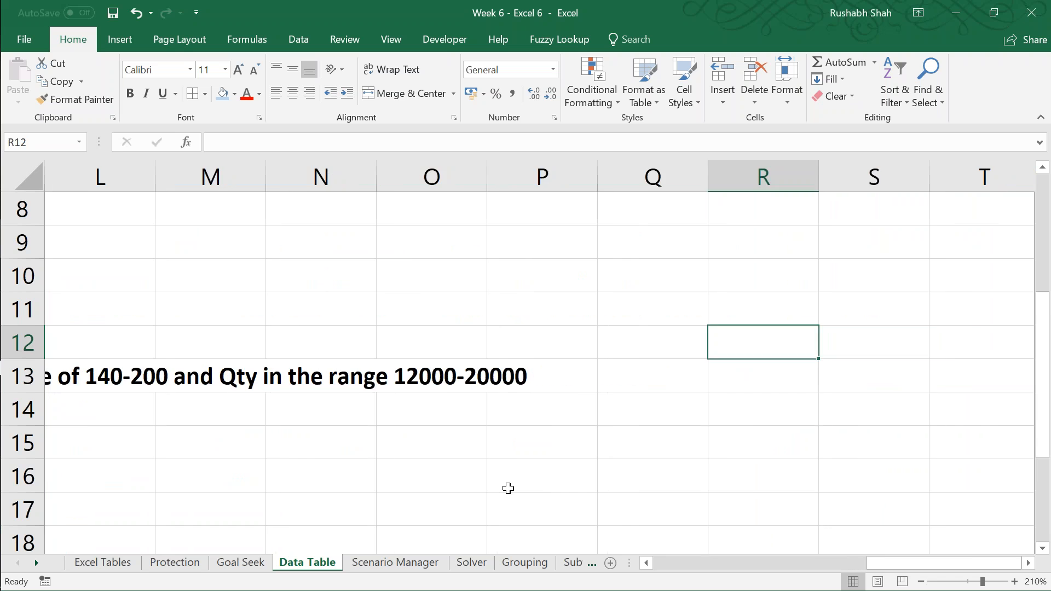
pyautogui.press('Left')
pyautogui.press('Left')
pyautogui.press('Left')
pyautogui.press('Left')
pyautogui.press('Left')
pyautogui.press('Left')
pyautogui.press('Left')
pyautogui.press('Left')
pyautogui.press('Left')
pyautogui.press('Left')
pyautogui.press('Left')
pyautogui.press('Left')
pyautogui.press('Down')
pyautogui.press('Down')
pyautogui.press('Down')
# Step: Fill F23:F29 with the Java Chip prices 140, 150, 160, 170, 180, 190 and 200
pyautogui.press('Down')
pyautogui.press('Down')
pyautogui.press('Down')
pyautogui.press('Down')
pyautogui.press('Down')
pyautogui.press('Down')
pyautogui.press('Down')
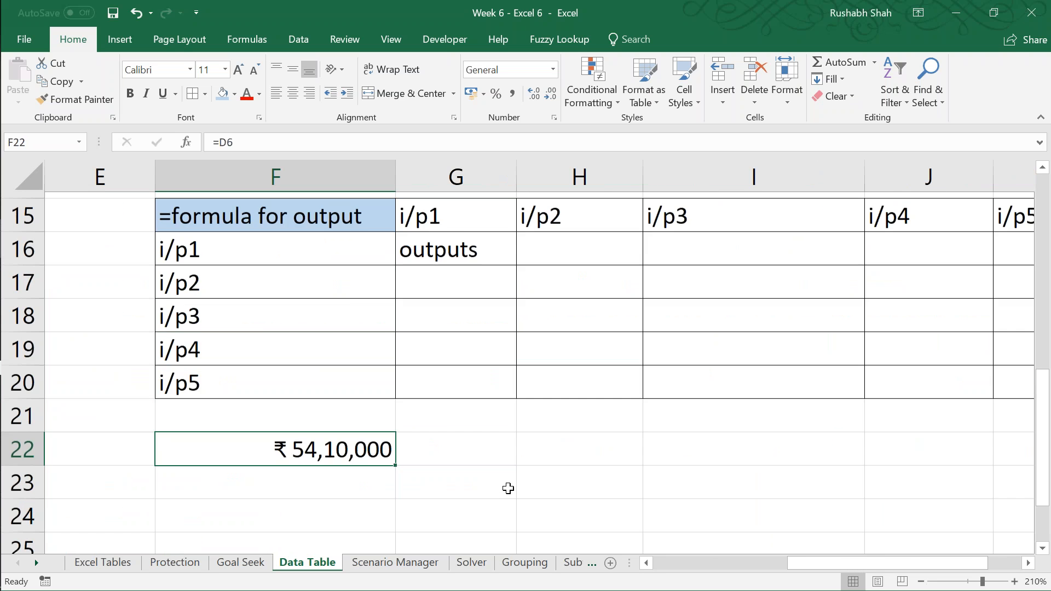
pyautogui.press('Down')
pyautogui.write('140')
pyautogui.press('Return')
pyautogui.write('150')
pyautogui.press('Return')
pyautogui.write('16')
pyautogui.press('Return')
pyautogui.press('Up')
pyautogui.write('160')
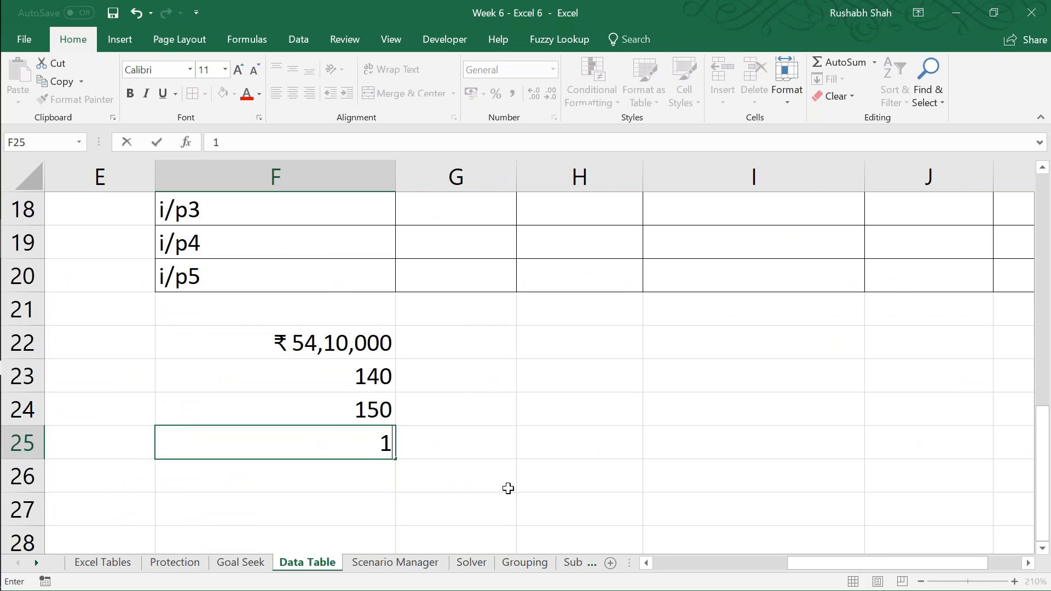
pyautogui.press('Return')
pyautogui.write('170')
pyautogui.press('Return')
pyautogui.write('180')
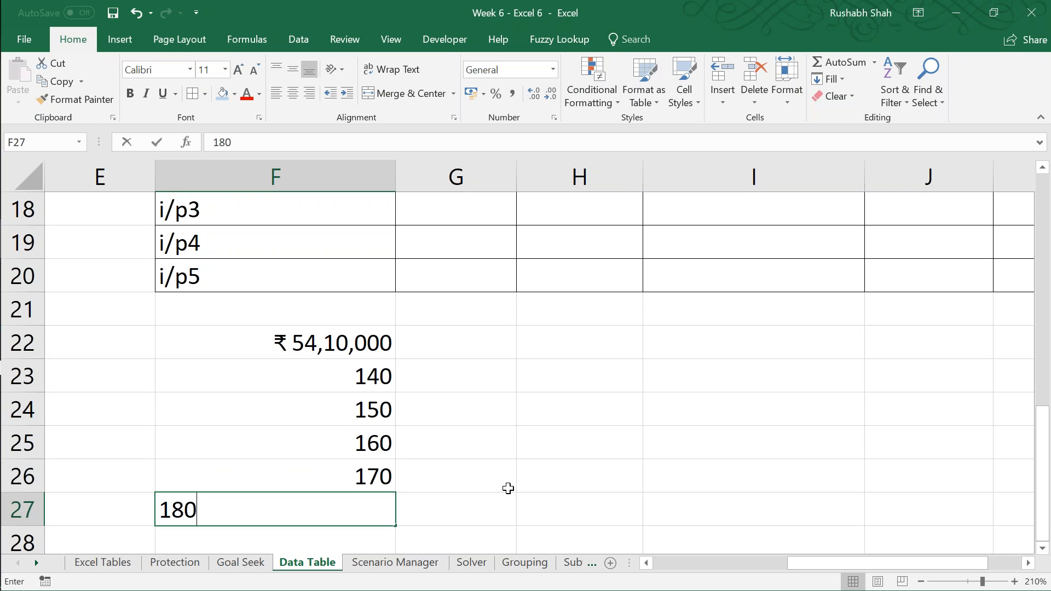
pyautogui.press('Return')
pyautogui.write('190')
pyautogui.hotkey('ctrl', 'Return')
pyautogui.press('Down')
pyautogui.write('200')
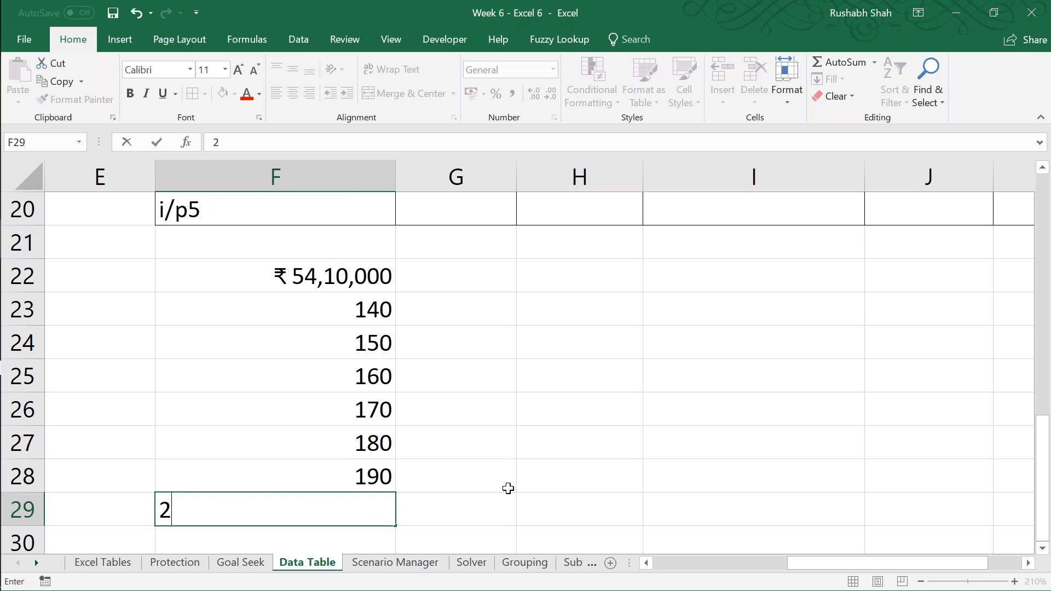
pyautogui.press('Return')
# Step: Fill G22:K22 with the quantities 12000, 14000, 16000, 18000 and 20000
pyautogui.hotkey('ctrl', 'Up')
pyautogui.hotkey('ctrl', 'Up')
pyautogui.press('Right')
pyautogui.write('12000')
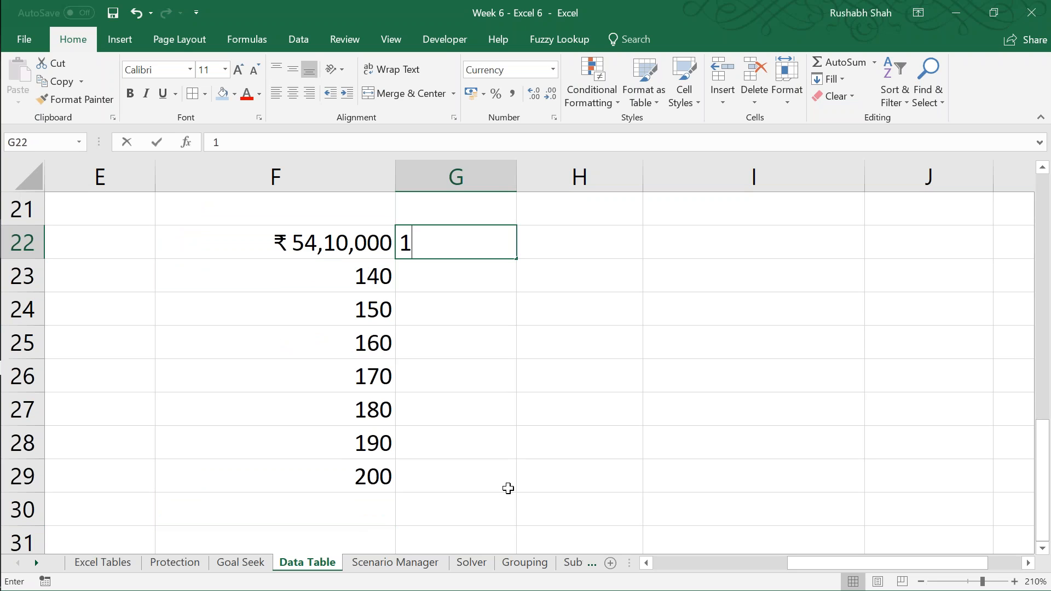
pyautogui.press('Tab')
pyautogui.write('14000')
pyautogui.press('Tab')
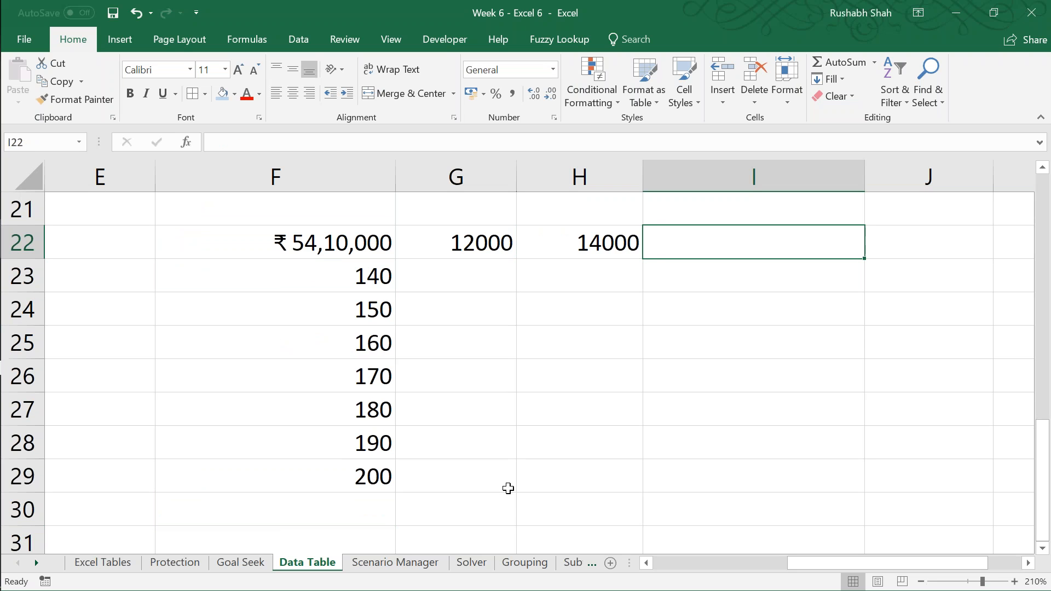
pyautogui.write('16000')
pyautogui.press('Tab')
pyautogui.write('18000')
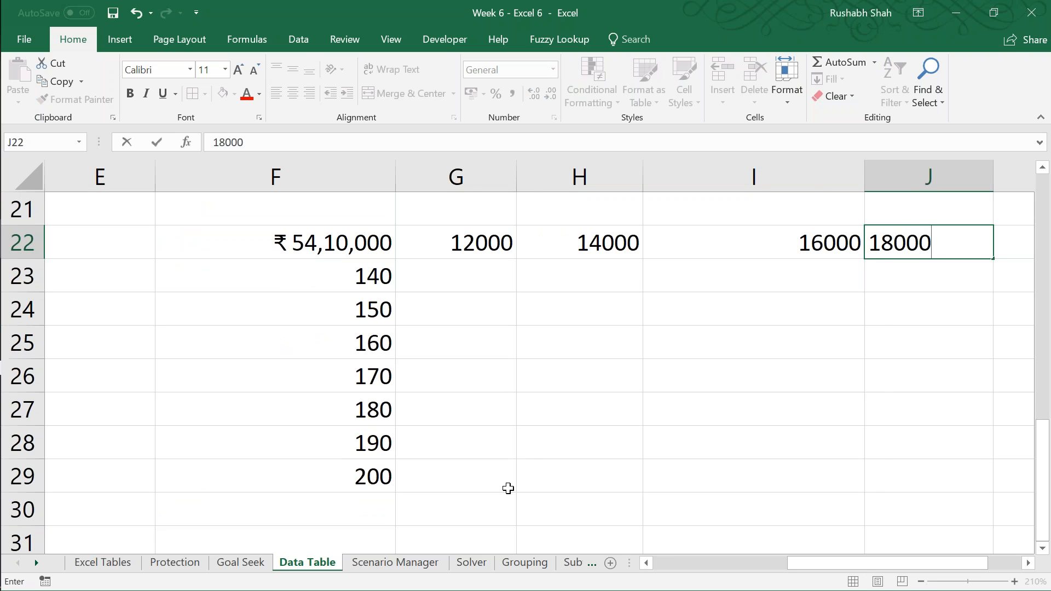
pyautogui.press('Tab')
pyautogui.write('20000')
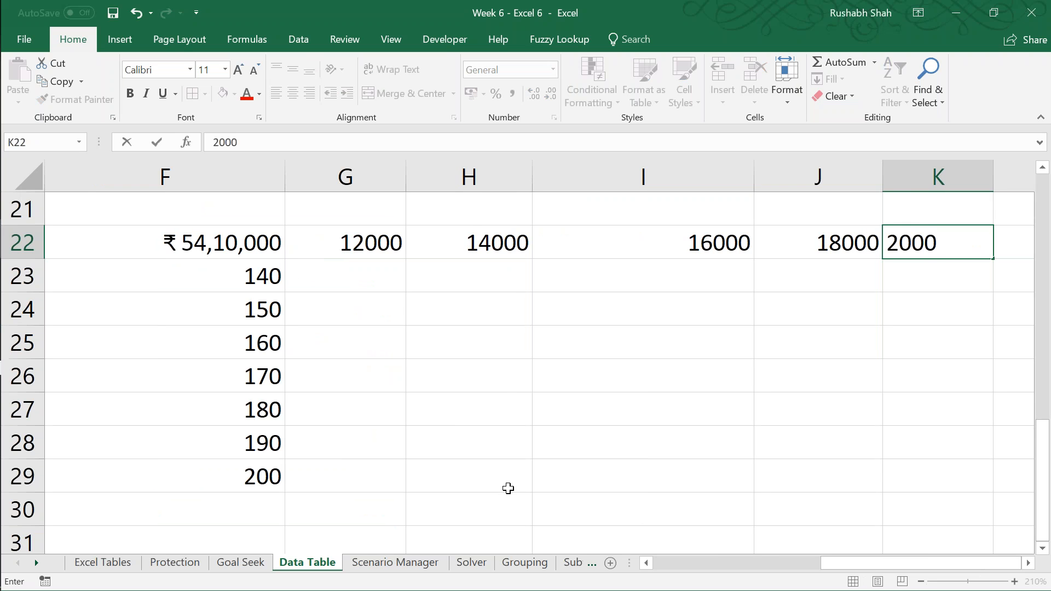
pyautogui.press('Return')
pyautogui.press('Up')
pyautogui.press('Right')
pyautogui.press('Right')
pyautogui.press('Right')
pyautogui.press('Right')
pyautogui.press('Right')
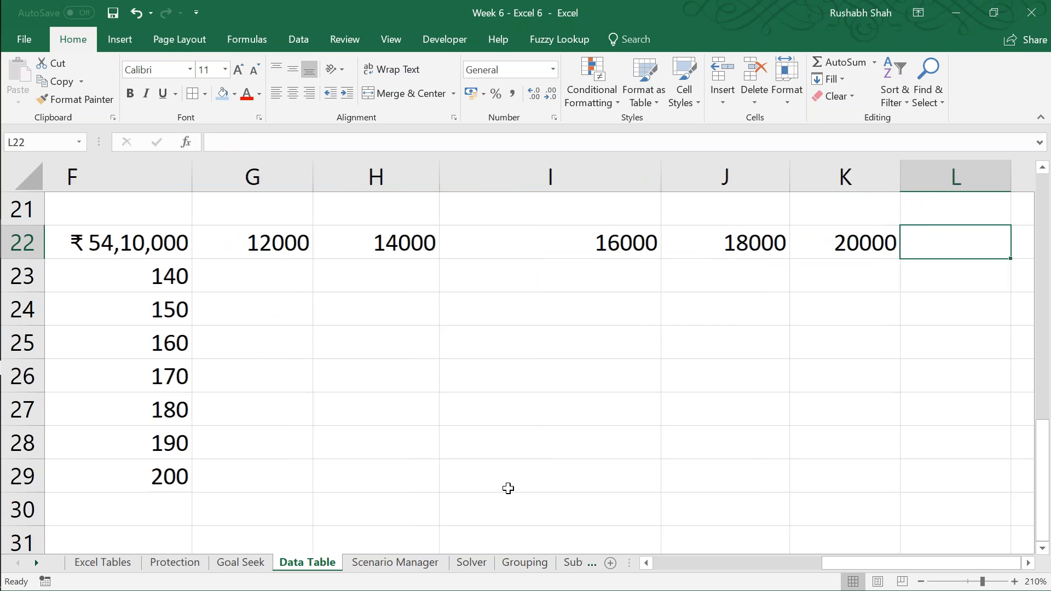
# Step: Review the two-input layout and the one-input table above the new price and quantity grid
pyautogui.press('Left')
pyautogui.press('Left')
pyautogui.press('Left')
pyautogui.press('Left')
pyautogui.press('Left')
pyautogui.press('Left')
pyautogui.press('Up')
pyautogui.press('Up')
pyautogui.press('Up')
pyautogui.press('Up')
pyautogui.press('Up')
pyautogui.press('Up')
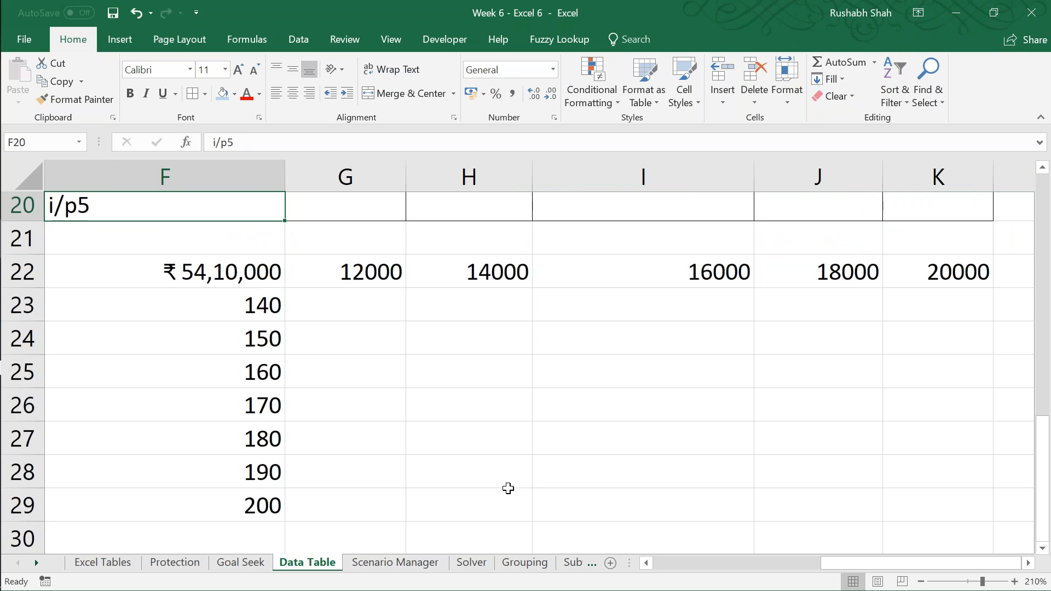
pyautogui.press('Up')
pyautogui.press('Up')
pyautogui.press('Up')
pyautogui.press('Up')
pyautogui.press('Up')
pyautogui.press('Up')
pyautogui.press('Up')
pyautogui.press('Right')
pyautogui.press('Right')
pyautogui.press('Right')
pyautogui.press('Right')
pyautogui.press('Right')
pyautogui.press('Right')
pyautogui.press('Right')
pyautogui.press('Right')
pyautogui.press('Right')
pyautogui.press('Right')
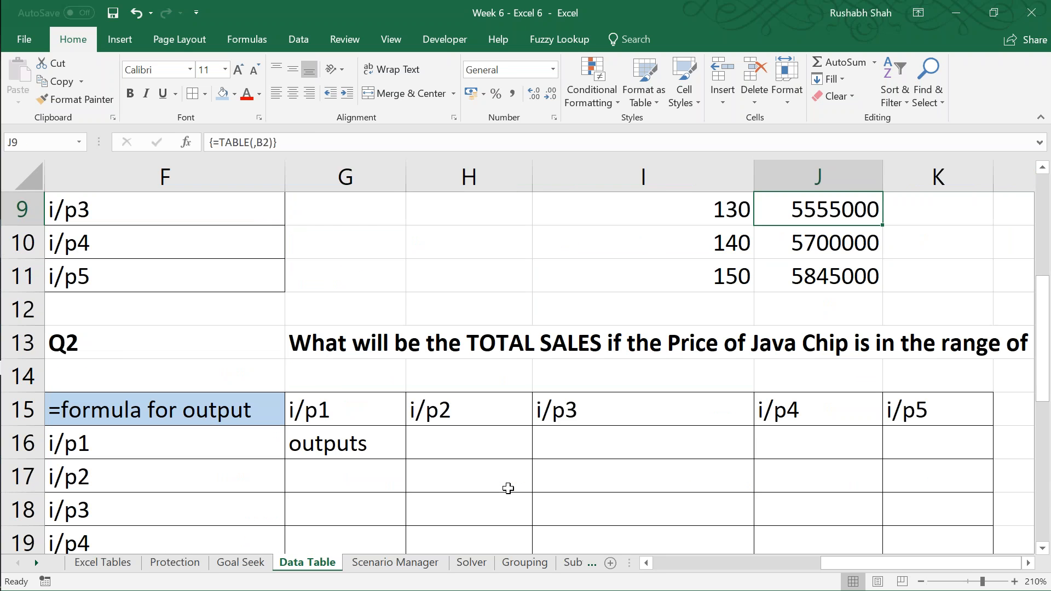
pyautogui.press('Left')
pyautogui.press('Left')
pyautogui.press('Left')
pyautogui.press('Left')
pyautogui.press('Left')
pyautogui.press('Left')
pyautogui.press('Left')
pyautogui.press('Left')
pyautogui.press('Left')
pyautogui.press('Left')
pyautogui.press('Down')
pyautogui.press('Down')
pyautogui.press('Down')
pyautogui.press('Down')
pyautogui.press('Down')
pyautogui.press('Down')
pyautogui.press('Down')
pyautogui.press('Down')
pyautogui.press('Down')
pyautogui.press('Down')
pyautogui.press('Down')
pyautogui.press('Down')
pyautogui.press('Down')
pyautogui.press('Down')
pyautogui.press('Down')
pyautogui.press('Down')
pyautogui.press('Down')
pyautogui.press('Down')
pyautogui.press('Down')
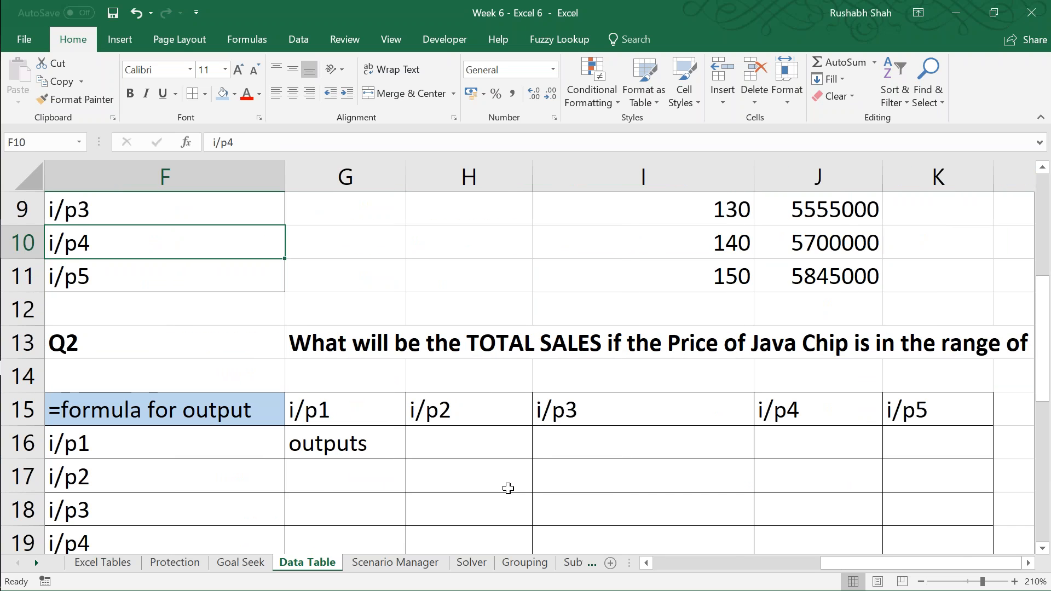
# Step: Open the Data Table what-if analysis for the range F22:K29
pyautogui.press('Up')
pyautogui.press('Up')
pyautogui.hotkey('ctrl', 'a')
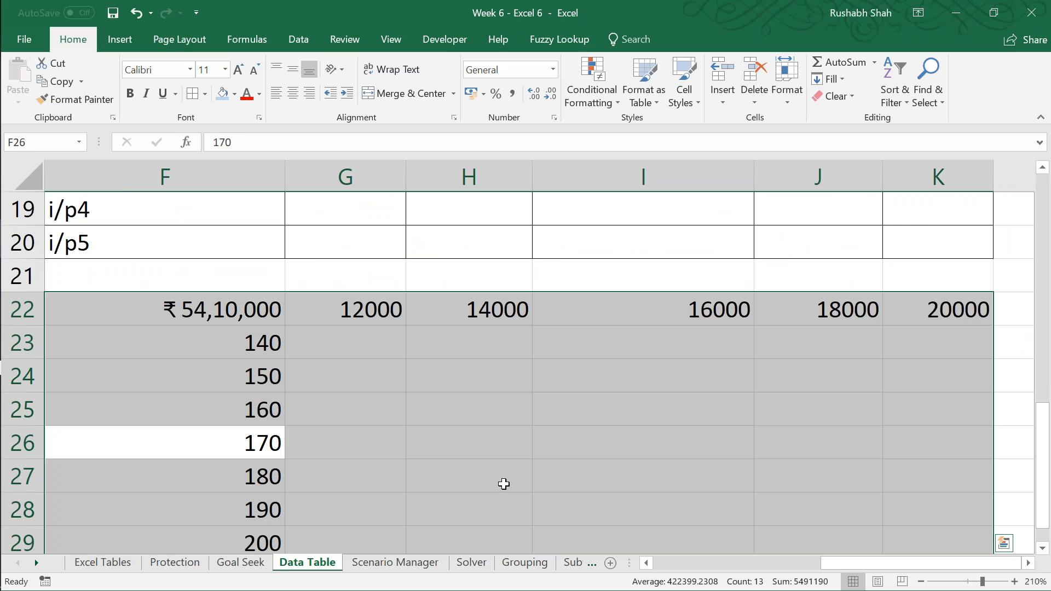
pyautogui.click(288, 45)
pyautogui.click(800, 75)
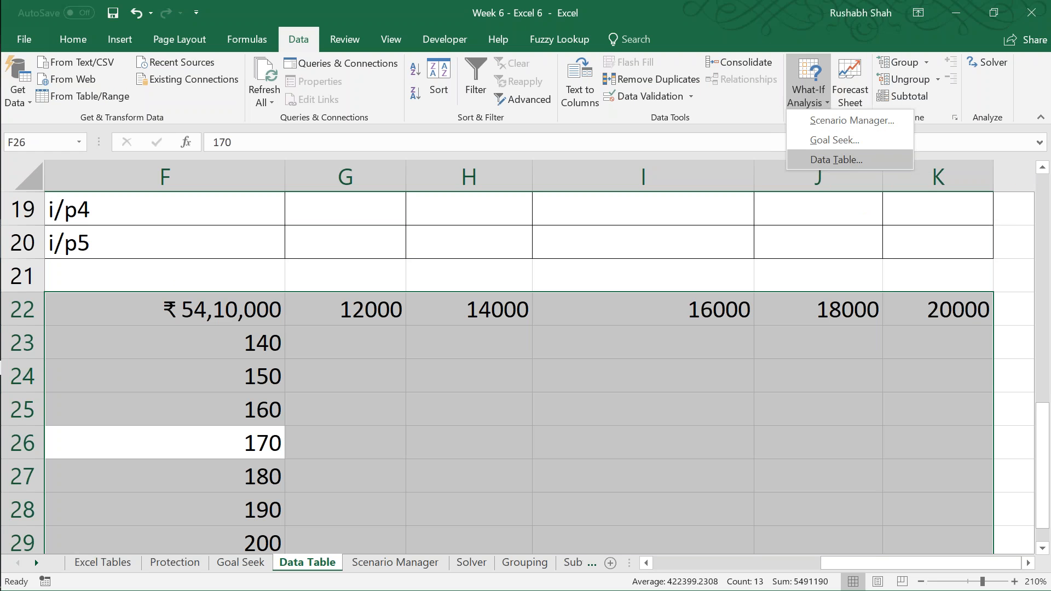
pyautogui.click(836, 159)
# Step: Set the data table's column input cell to the Java Chip price in B4
pyautogui.click(654, 205)
pyautogui.click(308, 253)
pyautogui.press('Left')
pyautogui.press('Left')
pyautogui.press('Left')
pyautogui.press('Up')
pyautogui.press('Up')
pyautogui.press('Up')
pyautogui.press('Up')
pyautogui.press('Up')
pyautogui.press('Up')
pyautogui.press('Up')
pyautogui.press('Up')
pyautogui.press('Up')
pyautogui.press('Up')
pyautogui.press('Up')
pyautogui.press('Up')
pyautogui.press('Up')
pyautogui.press('Up')
pyautogui.press('Up')
pyautogui.press('Up')
pyautogui.press('Up')
pyautogui.press('Up')
pyautogui.press('Up')
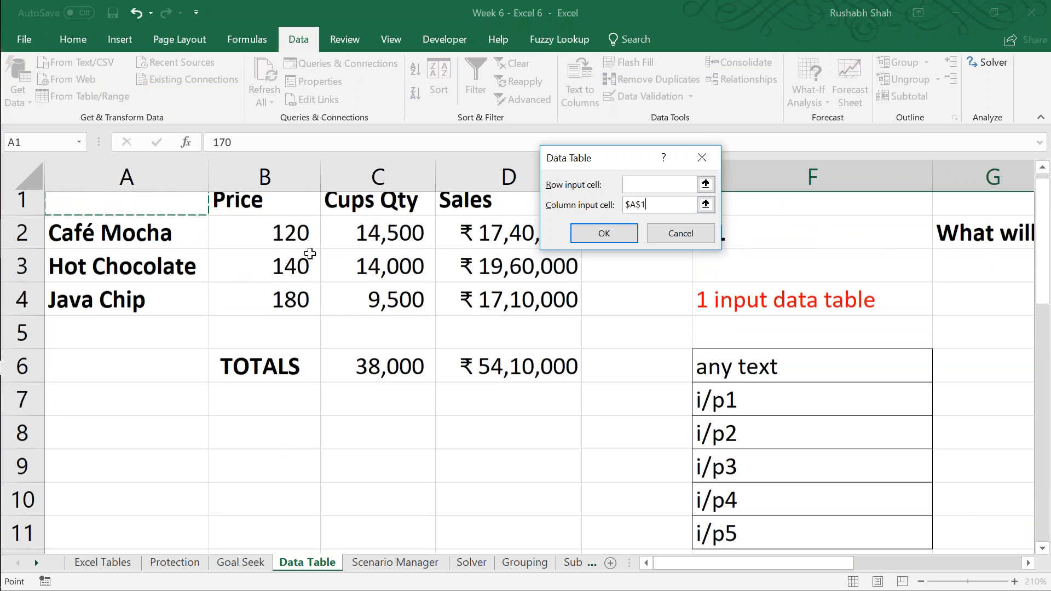
pyautogui.press('Right')
pyautogui.press('Down')
pyautogui.press('Down')
pyautogui.press('Down')
# Step: Set the row input cell to the Java Chip quantity in C4 and generate the data table
pyautogui.hotkey('shift', 'Tab')
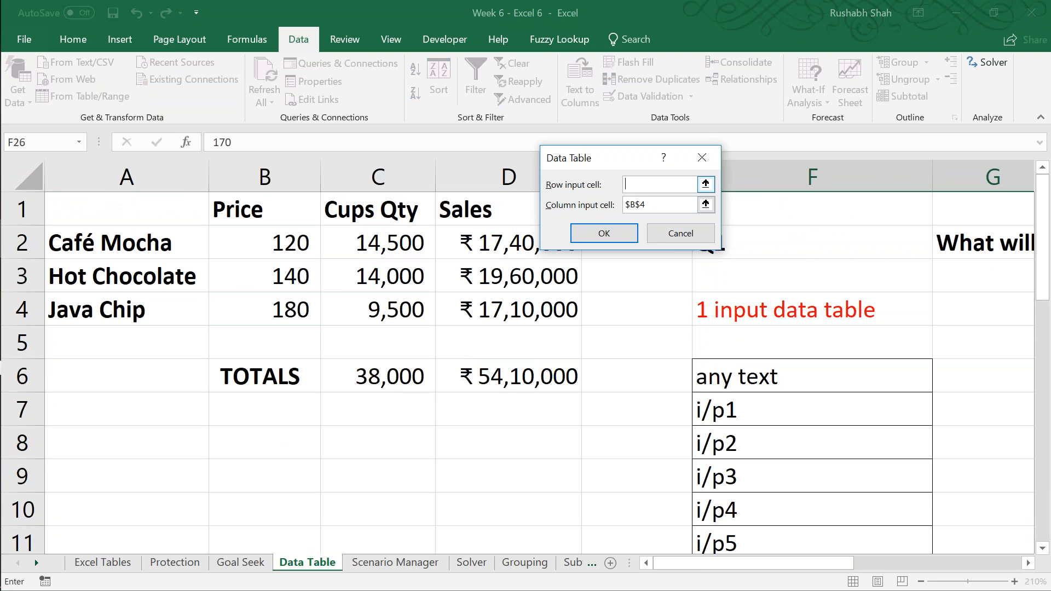
pyautogui.click(361, 305)
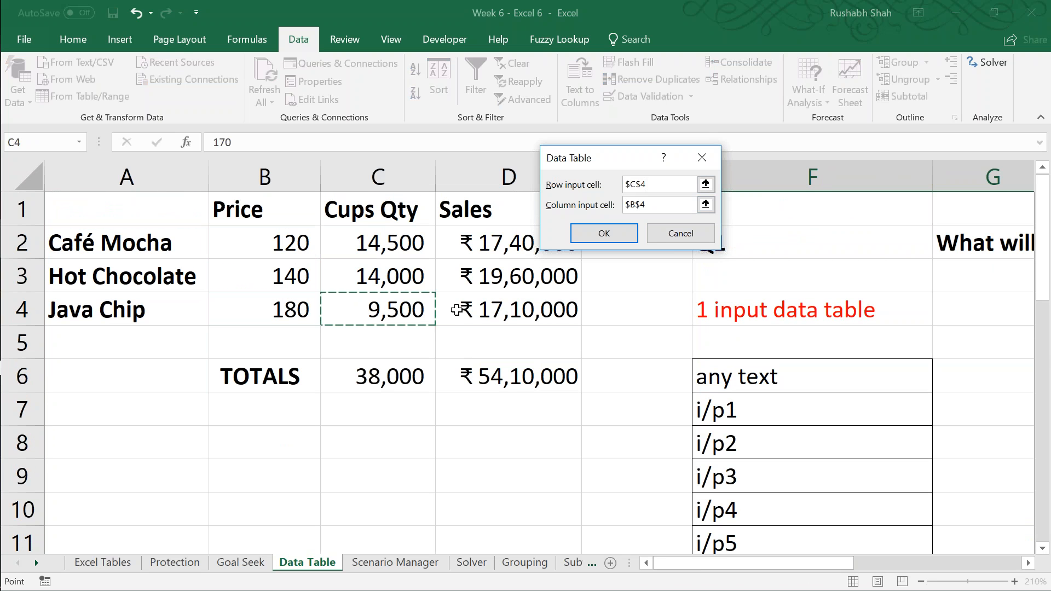
pyautogui.press('Return')
# Step: Examine the generated total sales across the rows and columns of the two-input table
pyautogui.press('Right')
pyautogui.press('Down')
pyautogui.press('Right')
pyautogui.press('Right')
pyautogui.press('Down')
pyautogui.press('Down')
pyautogui.press('Right')
pyautogui.press('Right')
pyautogui.press('Down')
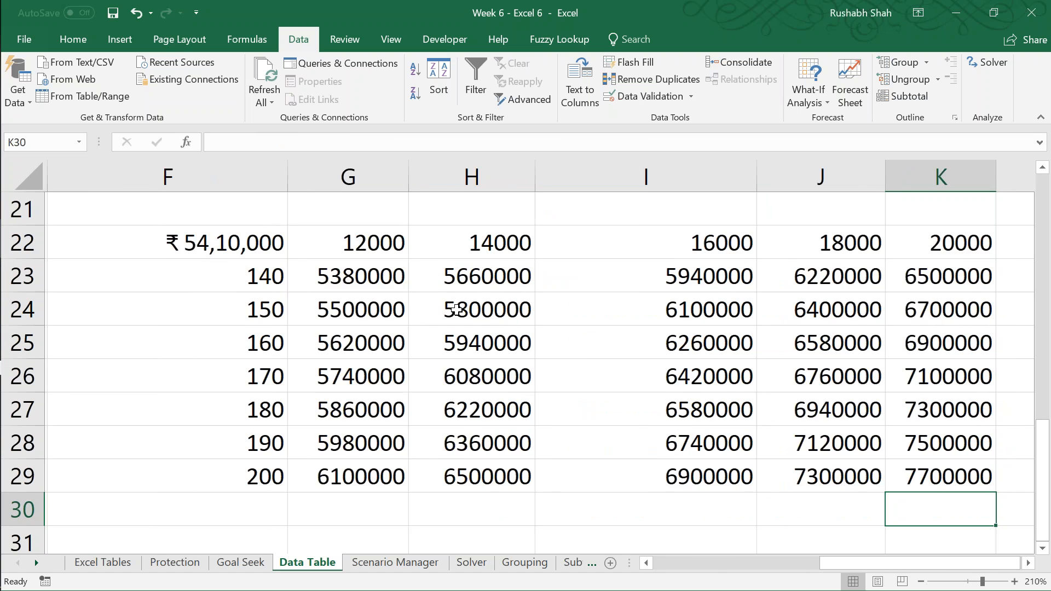
# Step: Select the two-input table's corner formula cell F22 and save the workbook
pyautogui.press('Left')
pyautogui.press('Left')
pyautogui.press('Left')
pyautogui.press('Left')
pyautogui.press('Left')
pyautogui.press('Up')
pyautogui.press('Up')
pyautogui.press('Up')
pyautogui.press('Up')
pyautogui.press('Up')
pyautogui.press('Up')
pyautogui.press('Up')
pyautogui.press('Up')
pyautogui.hotkey('ctrl', 's')
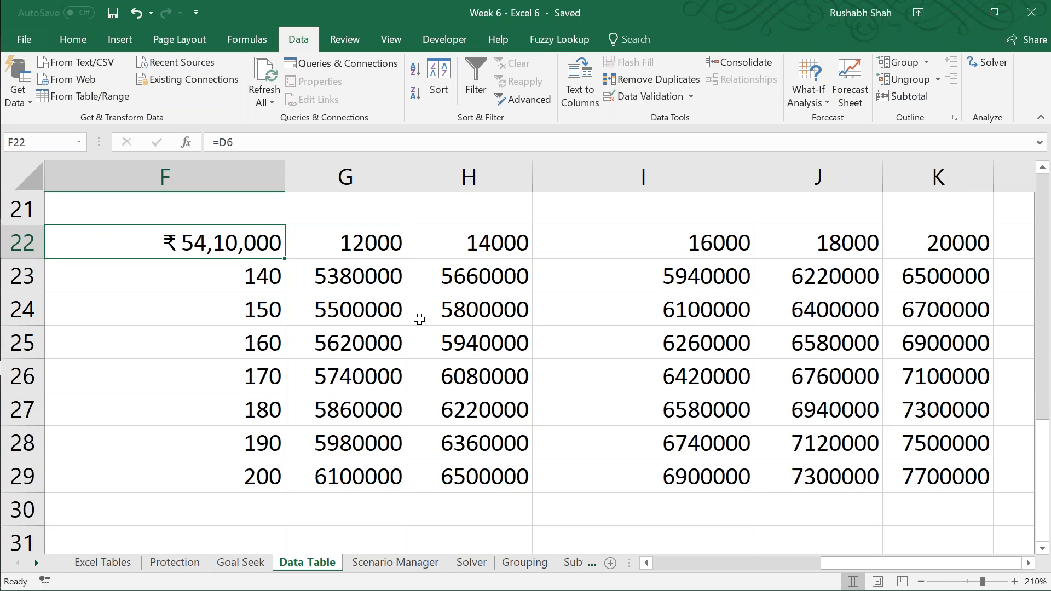
pyautogui.moveTo(2, 481)
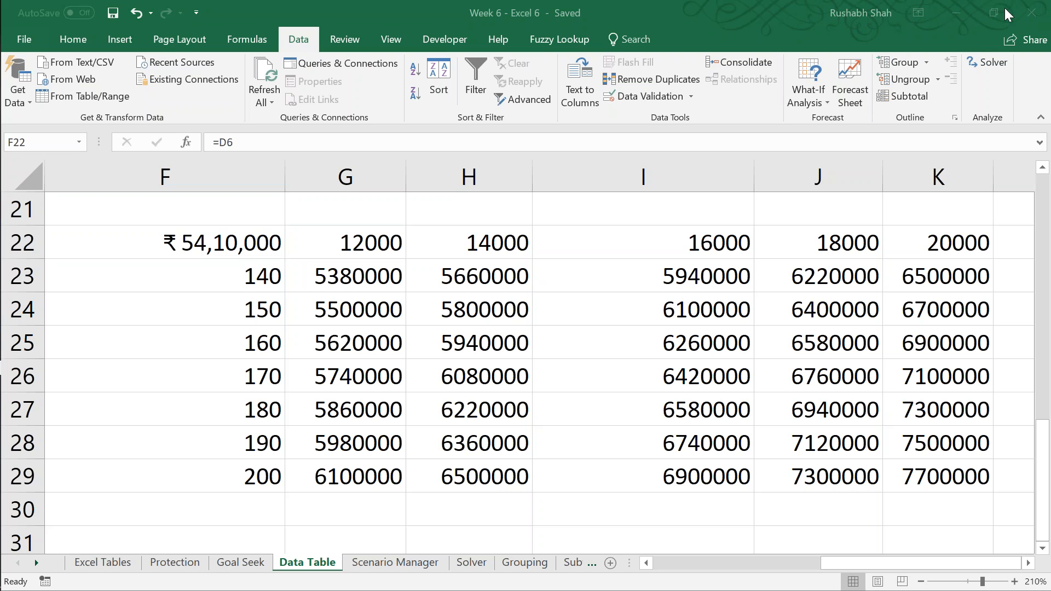
pyautogui.click(621, 7)
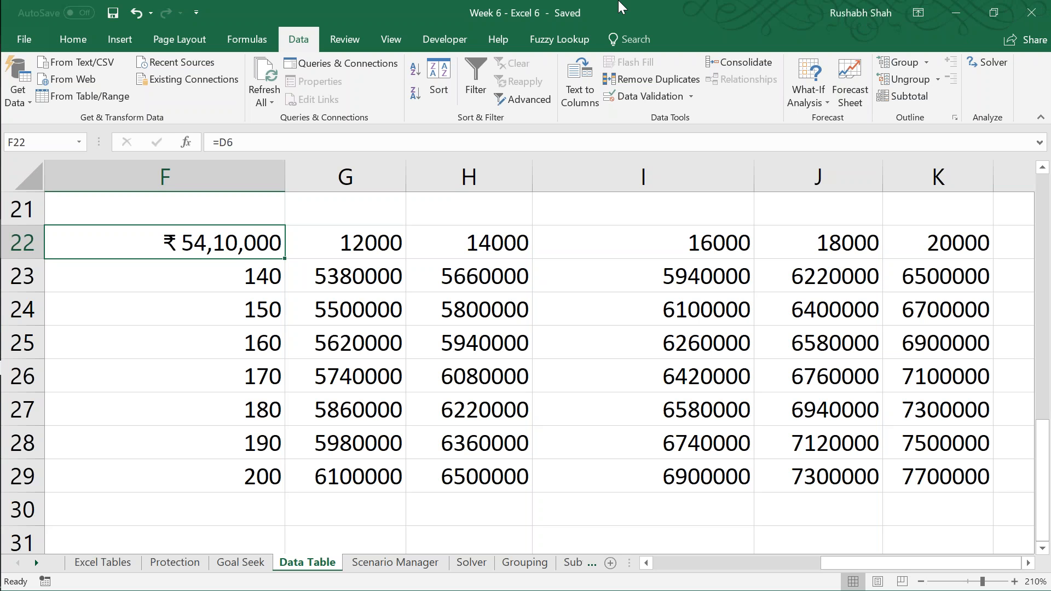
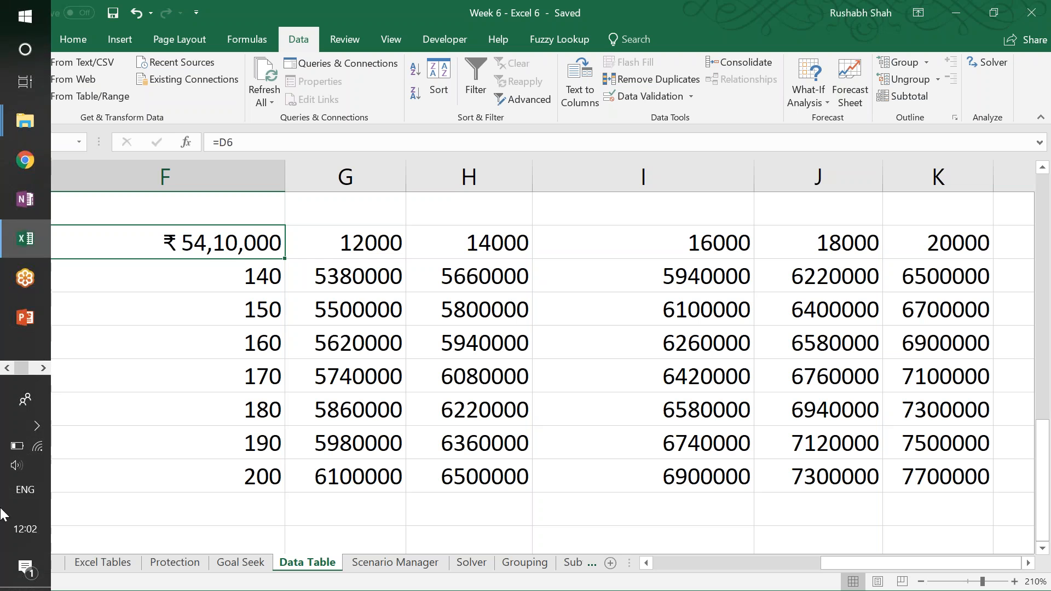
pyautogui.click(391, 511)
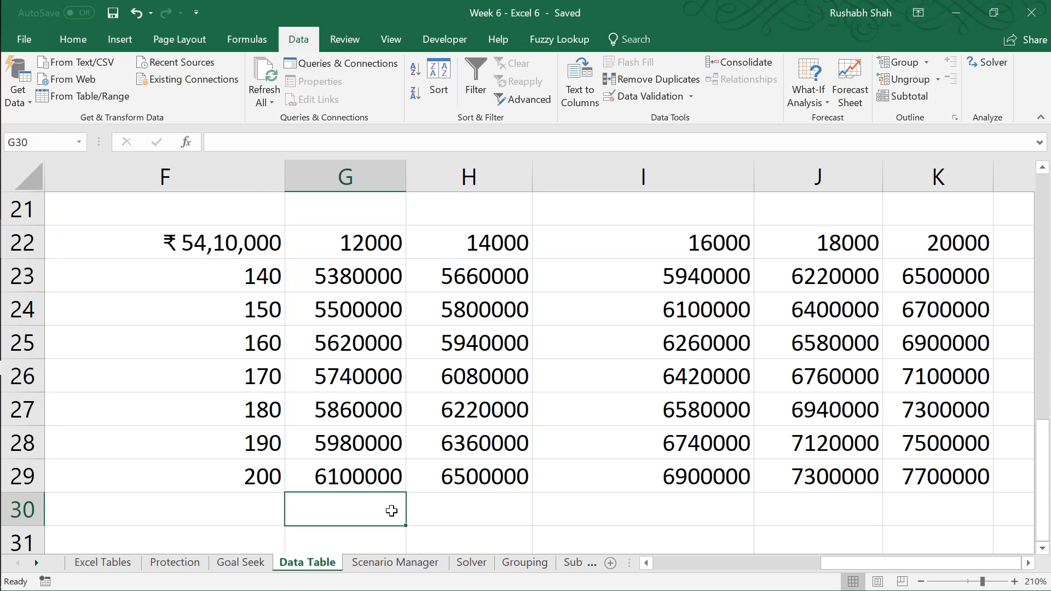
pyautogui.click(852, 13)
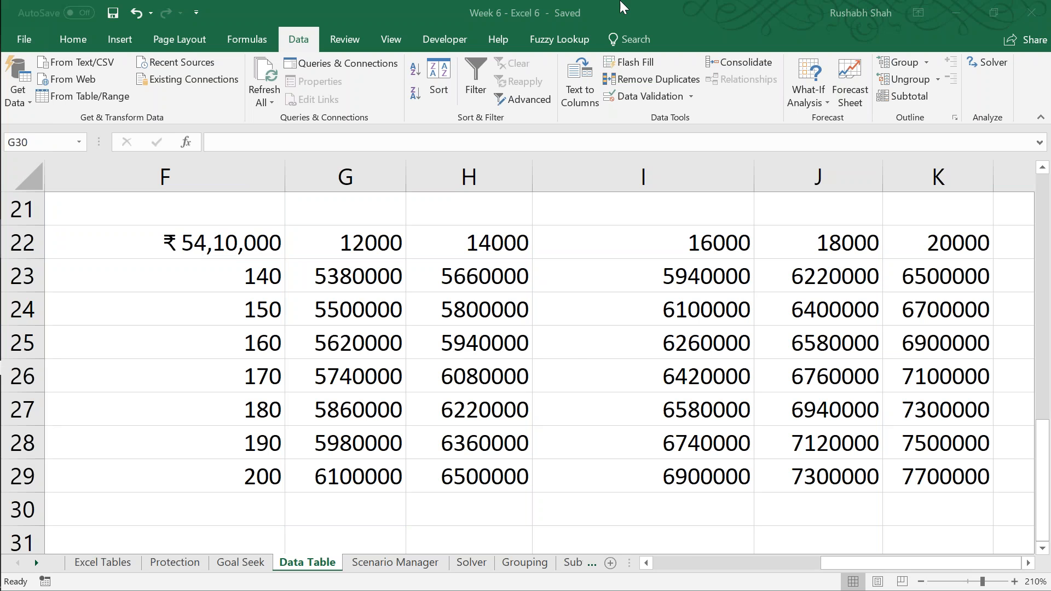
pyautogui.click(591, 7)
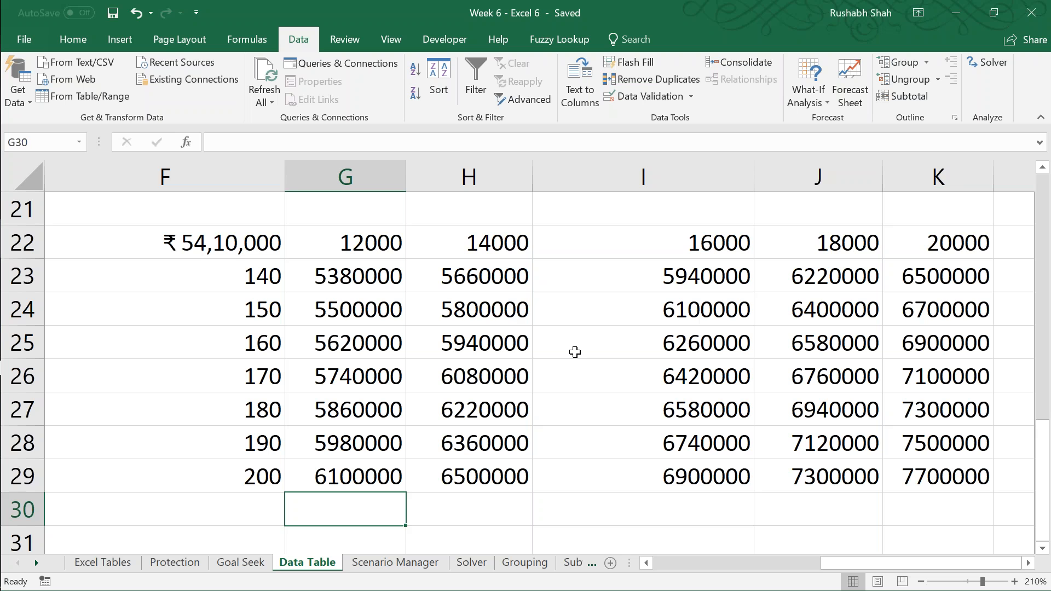
pyautogui.press('Up')
pyautogui.hotkey('ctrl', 'Up')
pyautogui.press('Left')
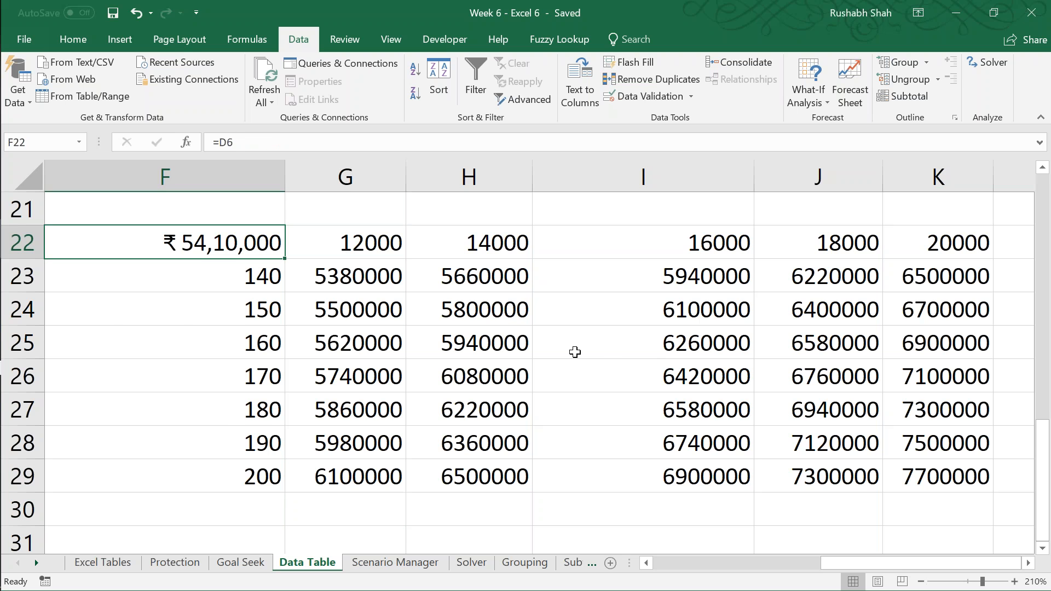
# Step: Open the Scenario Manager sheet at 210% zoom and save the workbook
pyautogui.hotkey('ctrl', 'pagedown')
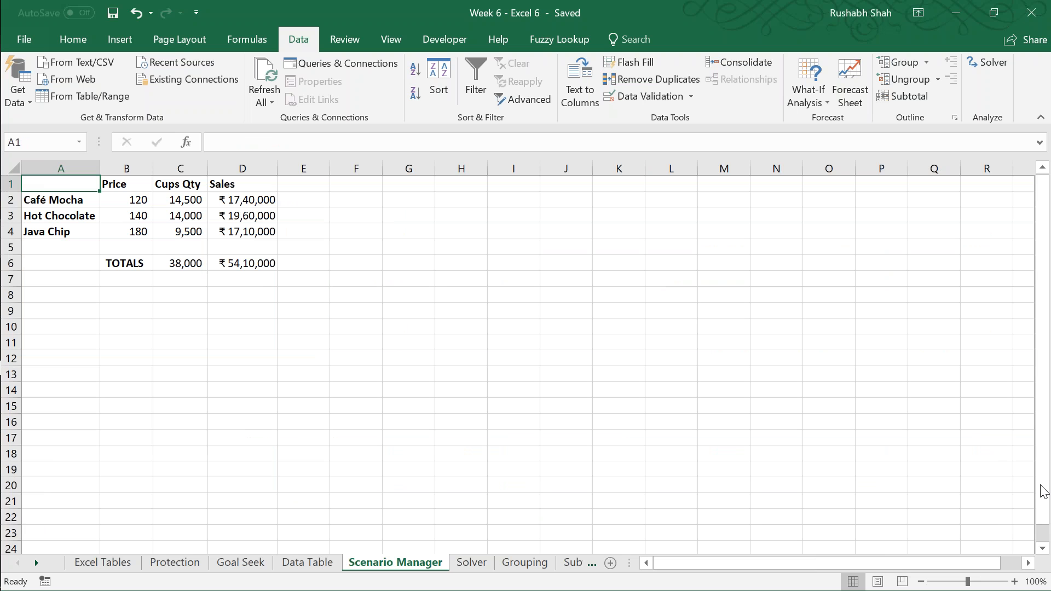
pyautogui.click(1014, 582)
pyautogui.click(1014, 582)
pyautogui.click(1014, 582)
pyautogui.click(1014, 582)
pyautogui.click(1014, 582)
pyautogui.hotkey('ctrl', 's')
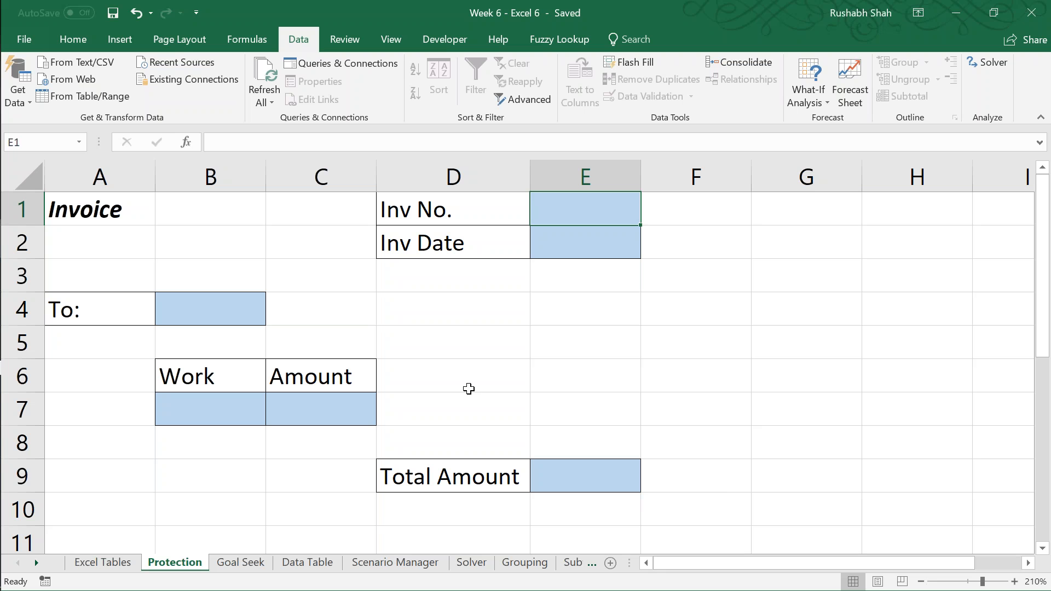
# Step: Enter =SUM(C7) in the Total Amount cell E9 of the invoice on the Protection sheet
pyautogui.click(560, 477)
pyautogui.write('=sum')
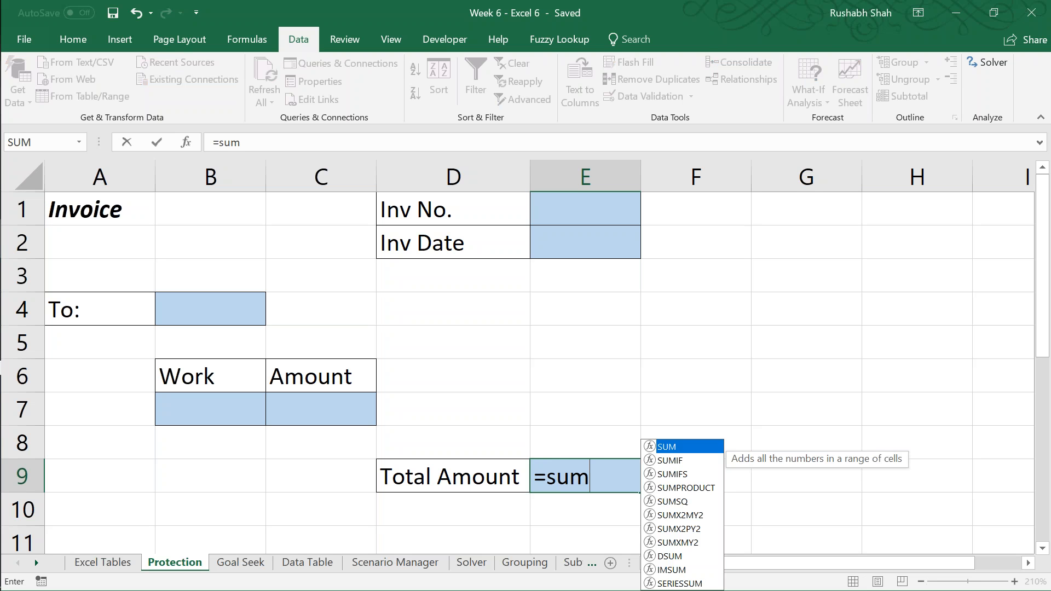
pyautogui.press('Tab')
pyautogui.click(308, 409)
pyautogui.write(')')
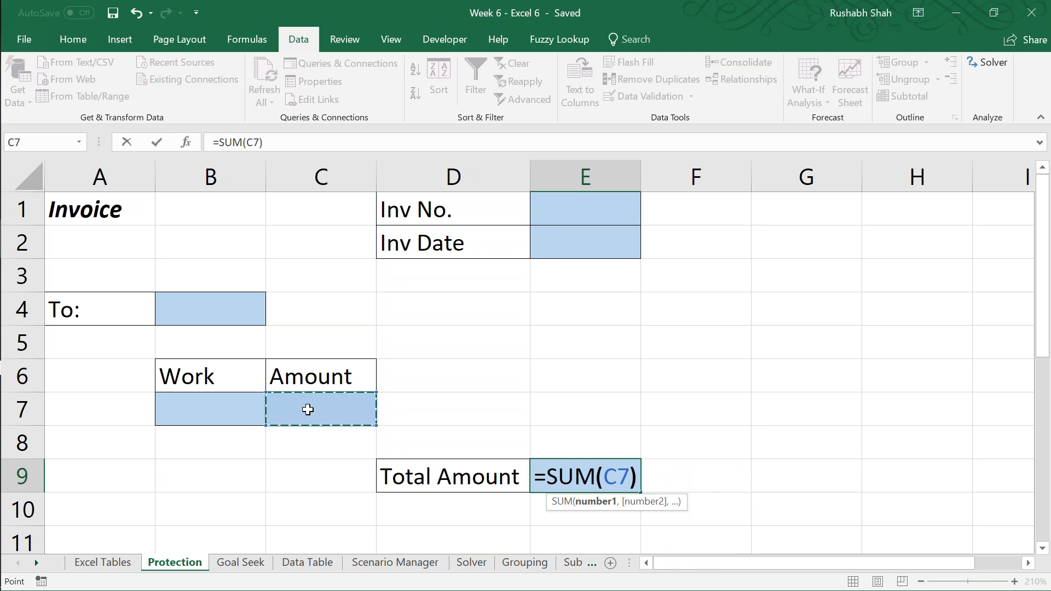
pyautogui.press('Return')
pyautogui.press('Up')
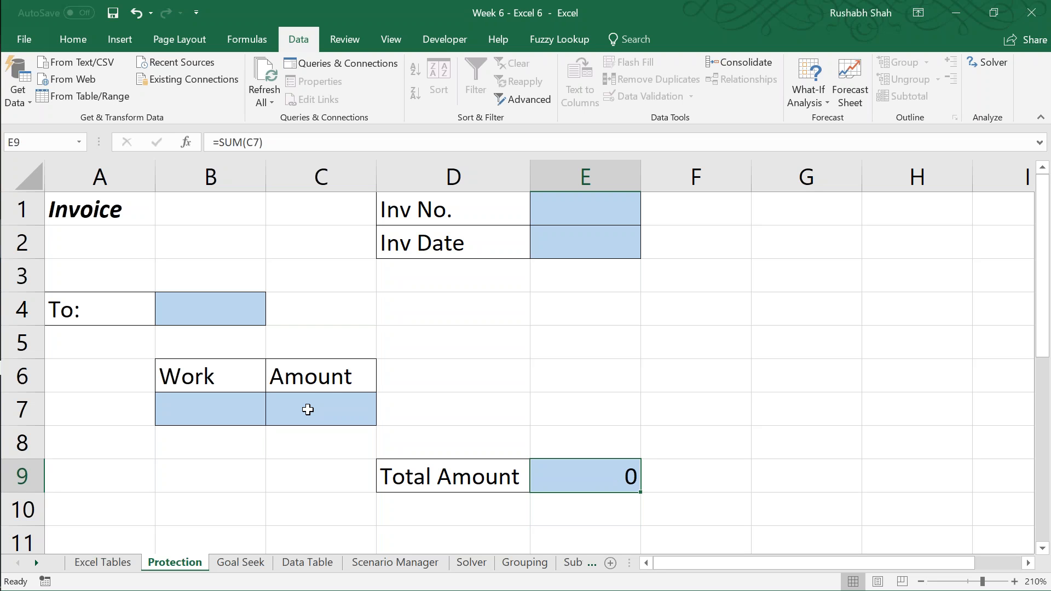
# Step: Clear the formula from the invoice's Total Amount cell E9
pyautogui.press('Delete')
pyautogui.press('Up')
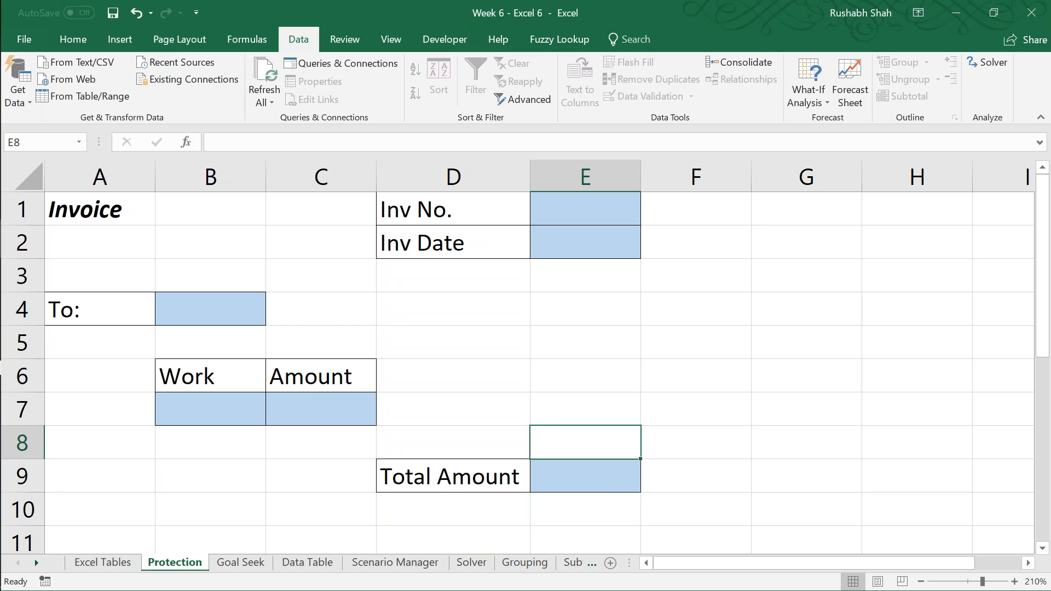
pyautogui.press('Left')
pyautogui.press('Left')
pyautogui.press('Up')
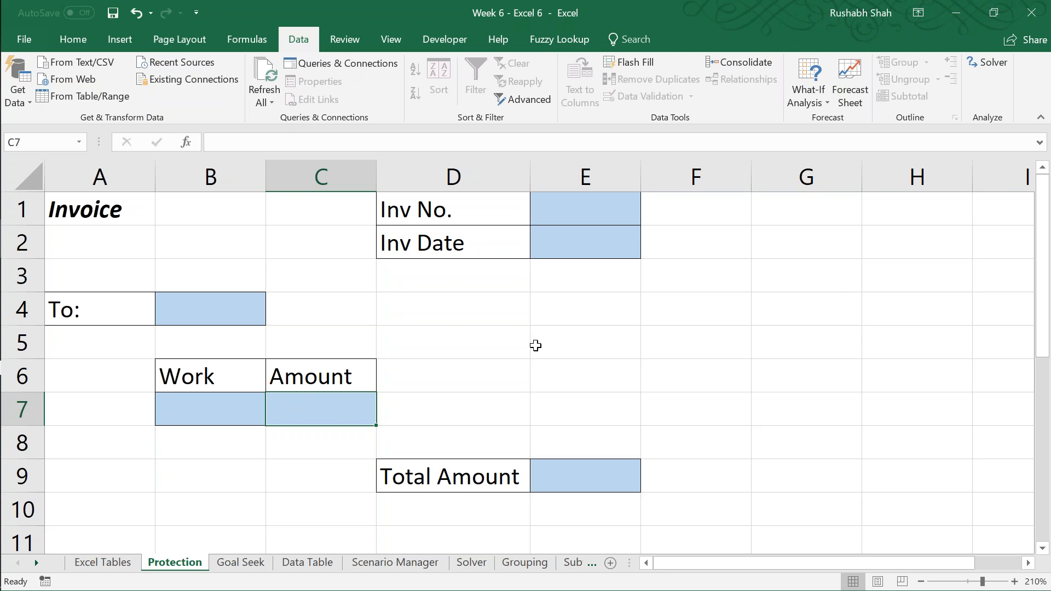
# Step: Return from the Protection sheet to the Scenario Manager sheet
pyautogui.hotkey('ctrl', 'pagedown')
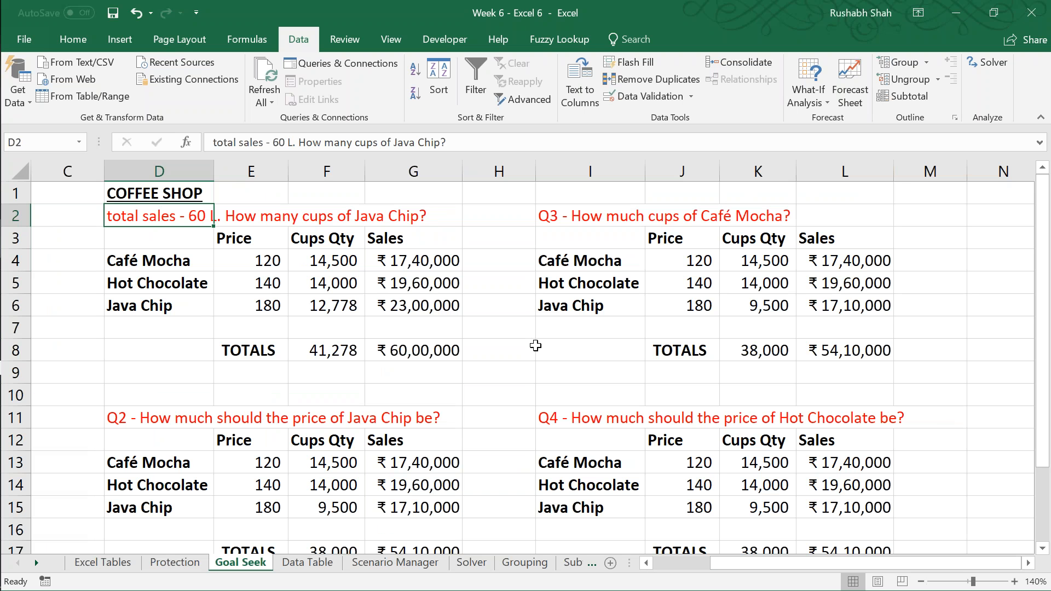
pyautogui.hotkey('ctrl', 'pagedown')
pyautogui.hotkey('ctrl', 'pagedown')
pyautogui.hotkey('ctrl', 'pagedown')
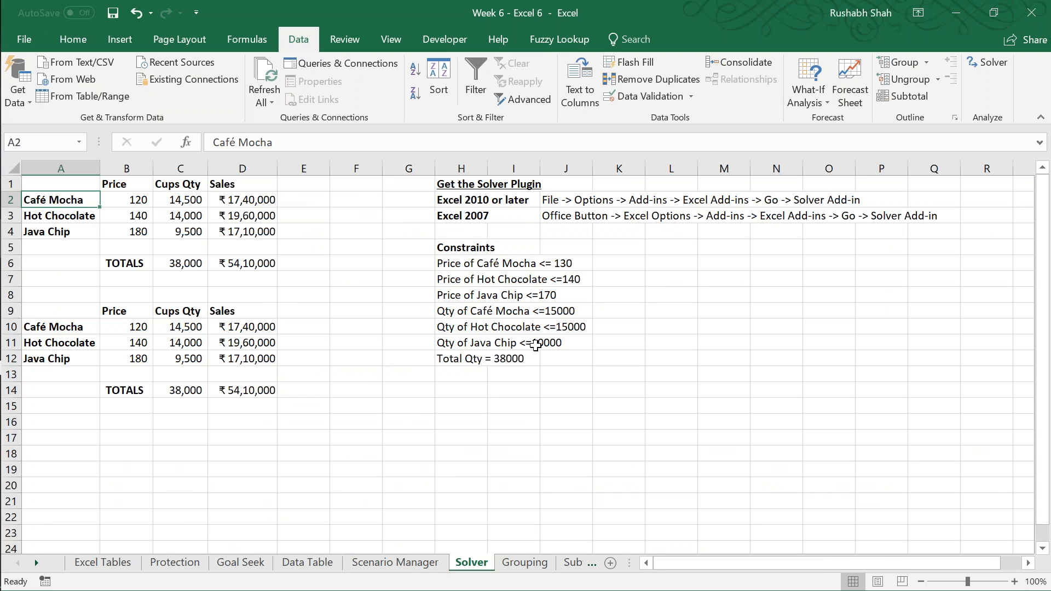
pyautogui.hotkey('ctrl', 'pageup')
pyautogui.hotkey('ctrl', 'pageup')
pyautogui.hotkey('ctrl', 'pagedown')
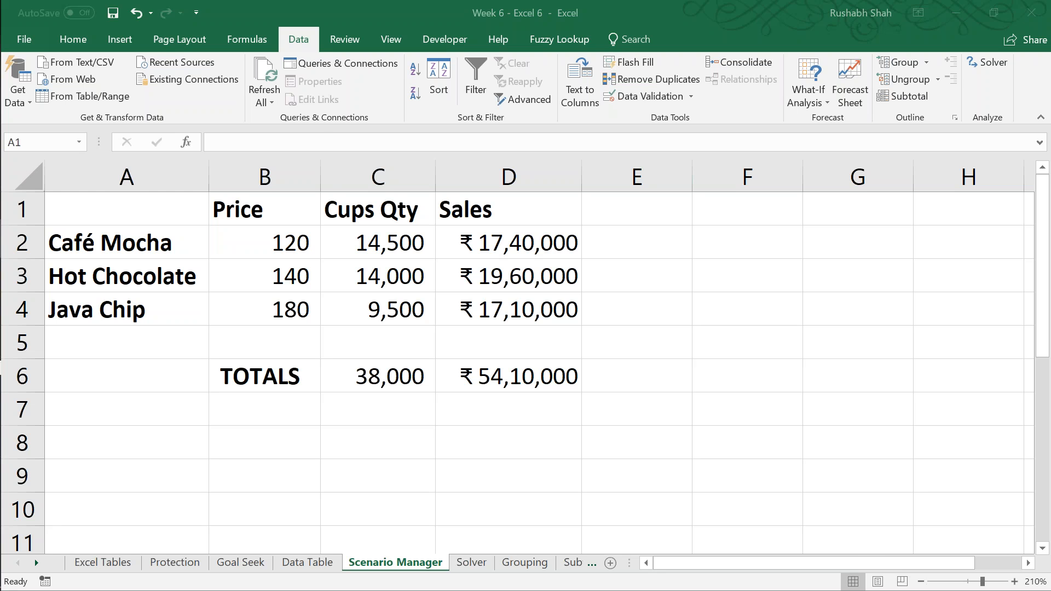
# Step: Switch to the What-if Analysis notes in Notepad and indent the line "100 + 5% = 105"
pyautogui.press('super+r')
pyautogui.press('Escape')
pyautogui.hotkey('alt', 'Tab')
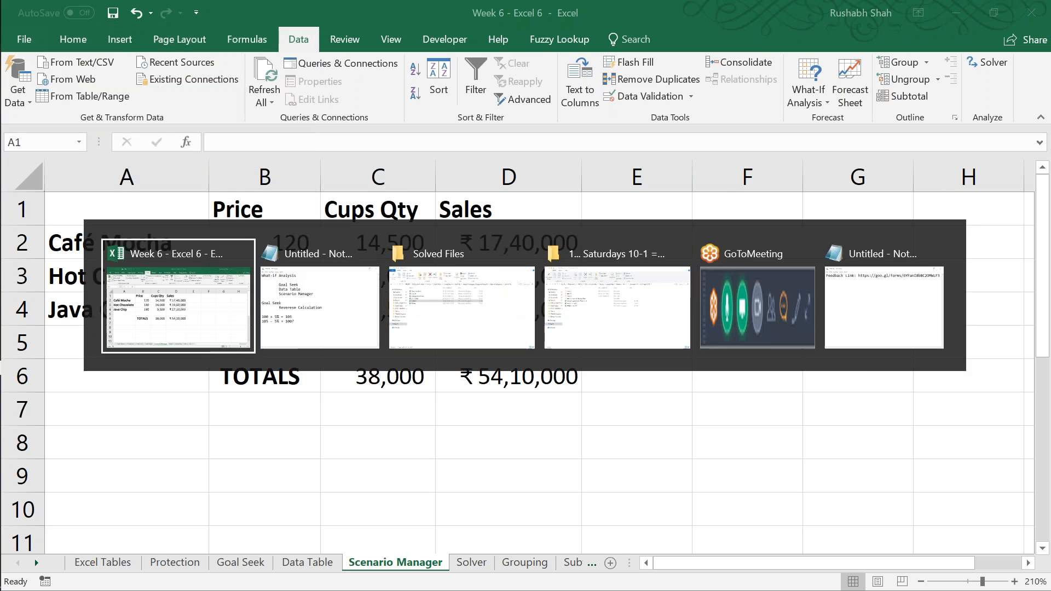
pyautogui.press('Return')
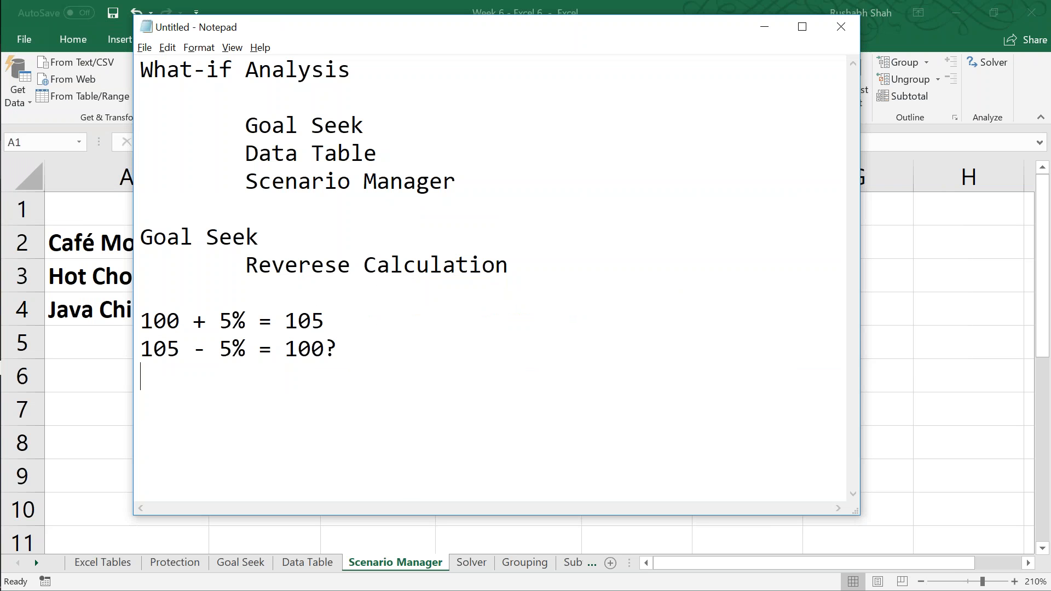
pyautogui.press('Up')
pyautogui.press('Up')
pyautogui.press('Down')
pyautogui.press('Down')
pyautogui.press('Up')
pyautogui.press('Up')
pyautogui.press('Tab')
# Step: Indent the line "105 - 5% = 100?" to align with the calculation above it
pyautogui.press('Down')
pyautogui.press('Left')
pyautogui.press('Left')
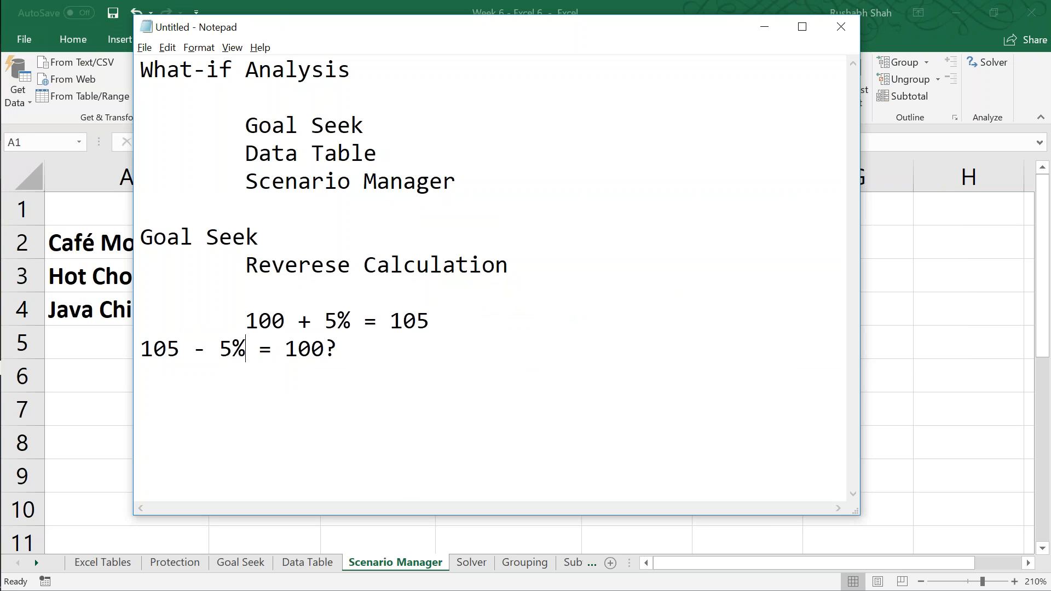
pyautogui.press('Left')
pyautogui.press('Left')
pyautogui.press('Home')
pyautogui.press('Tab')
pyautogui.press('Down')
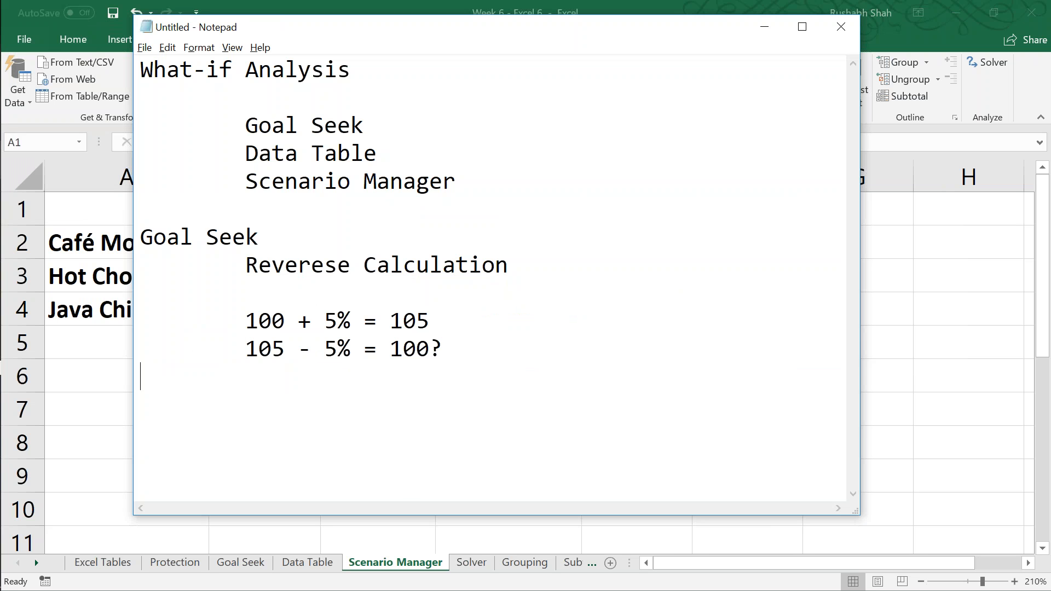
# Step: Add the heading "Data Table" below the Goal Seek notes, separated by a blank line
pyautogui.press('Return')
pyautogui.write('Data Tal')
pyautogui.press('BackSpace')
pyautogui.write('n')
pyautogui.press('BackSpace')
pyautogui.write('ble')
pyautogui.press('Return')
# Step: Add the indented lines "1 or 2 inputs vary" and "1 output" under the Data Table heading
pyautogui.press('Tab')
pyautogui.write('1 or 2 inputs ')
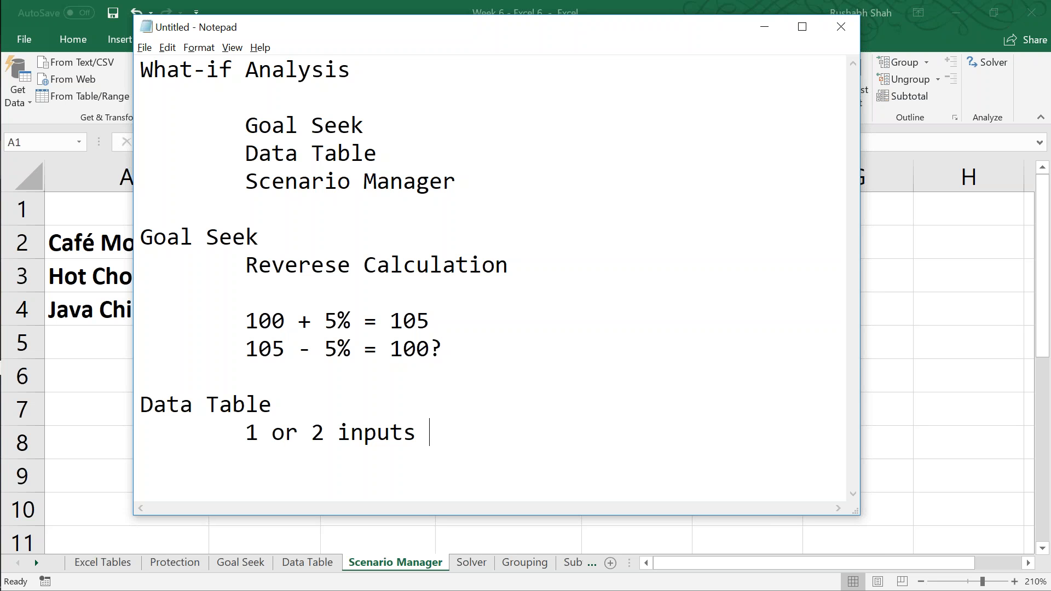
pyautogui.write('vary')
pyautogui.press('Return')
pyautogui.press('Tab')
pyautogui.write('1 out[')
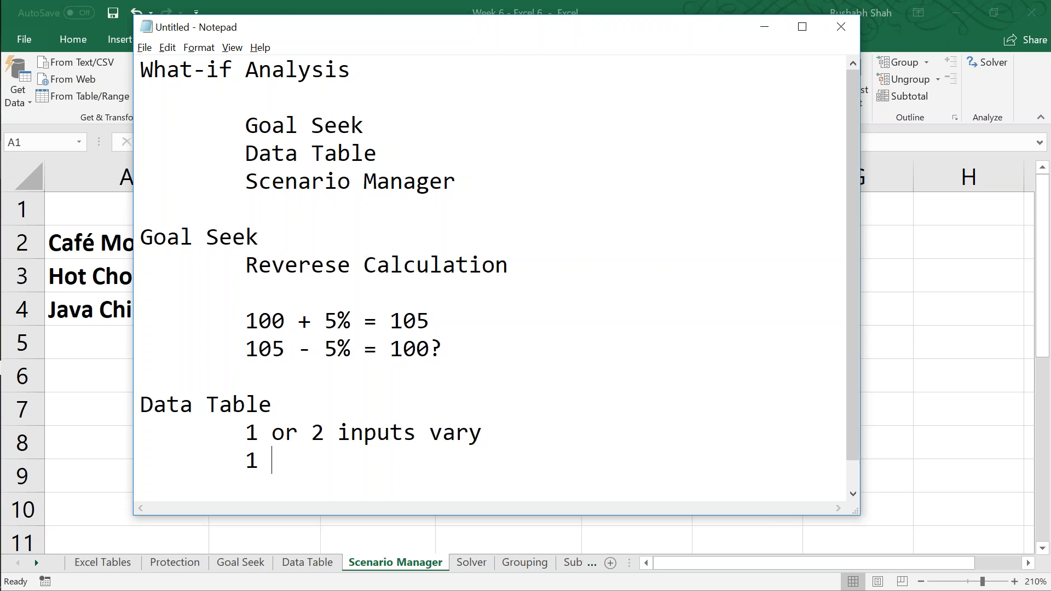
pyautogui.press('BackSpace')
pyautogui.write('put')
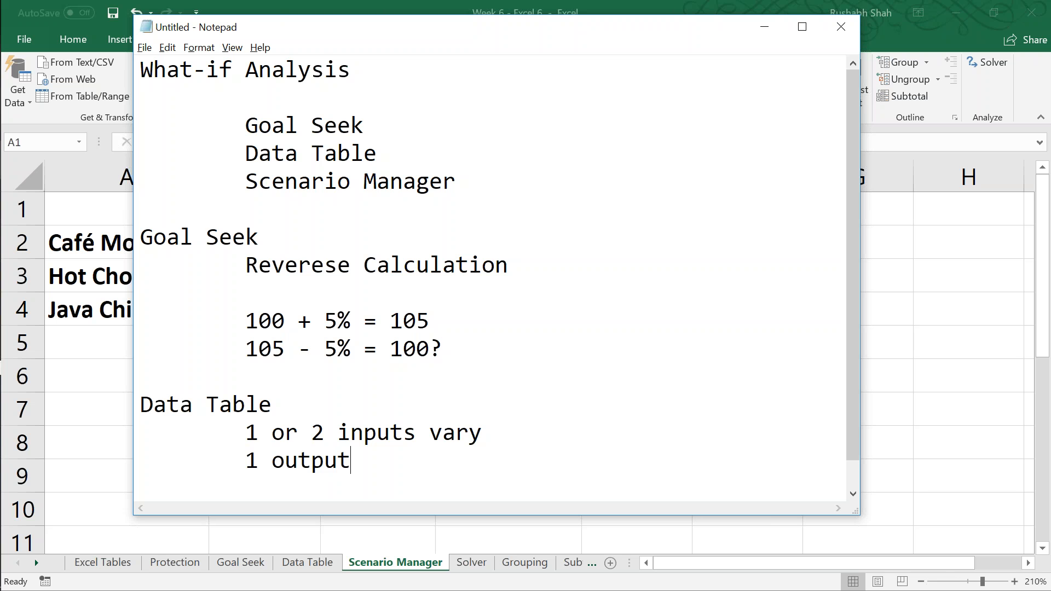
# Step: Add the heading "Scenario manager" below the Data Table notes, separated by a blank line
pyautogui.press('Return')
pyautogui.press('Return')
pyautogui.press('Return')
pyautogui.press('Up')
pyautogui.press('Up')
pyautogui.press('Down')
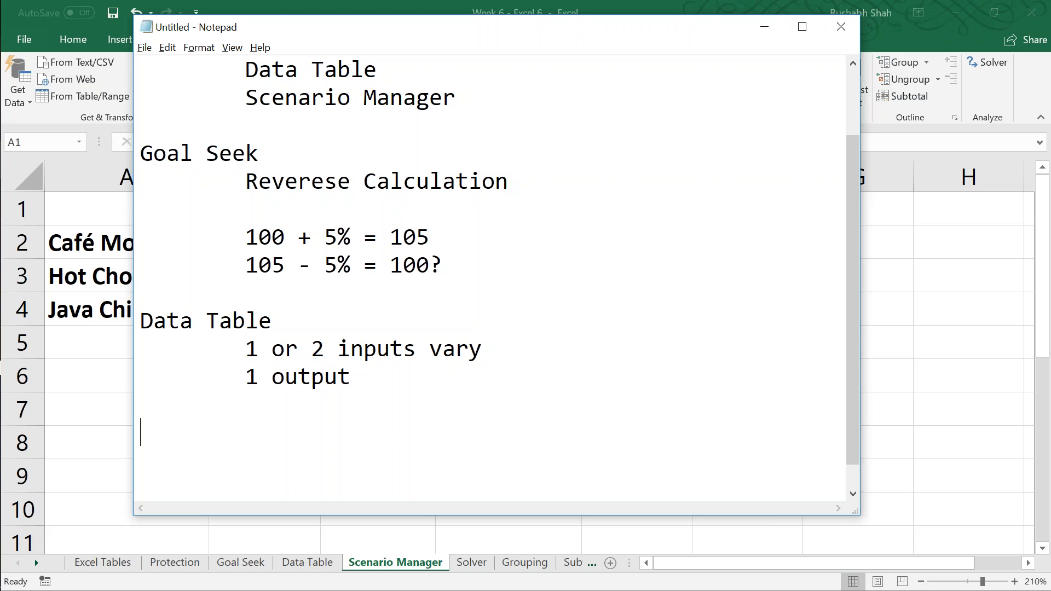
pyautogui.write('S')
pyautogui.write('cena')
pyautogui.press('BackSpace')
pyautogui.write('nario manaa')
pyautogui.press('BackSpace')
pyautogui.write('ger')
pyautogui.press('Return')
# Step: Add the indented lines "n inputs" and "n outputs" under the Scenario manager heading
pyautogui.press('Tab')
pyautogui.write('n ')
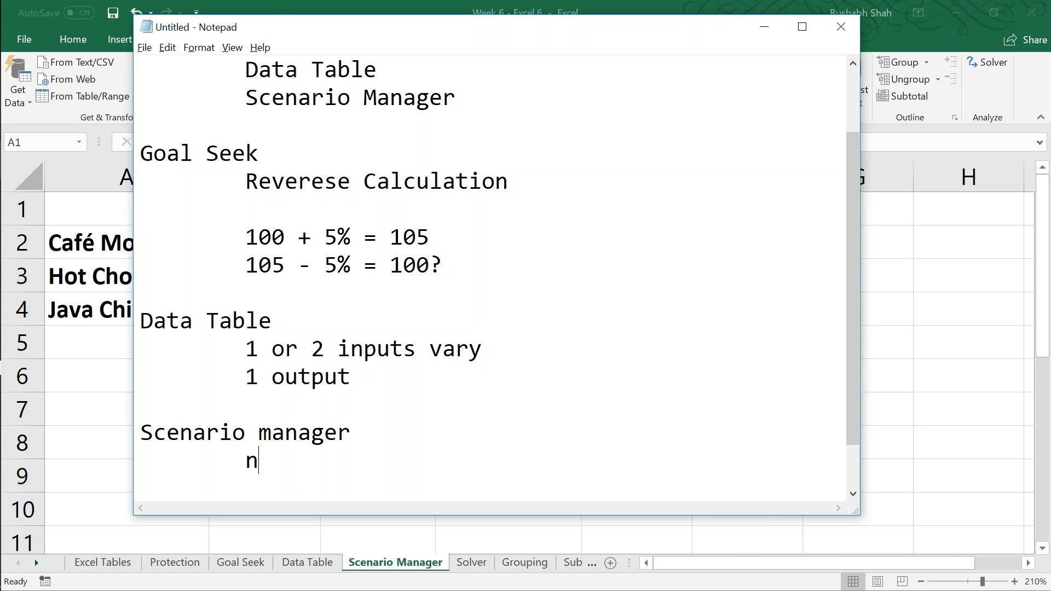
pyautogui.write('inputs')
pyautogui.press('Return')
pyautogui.press('Tab')
pyautogui.write('n output')
pyautogui.press('Return')
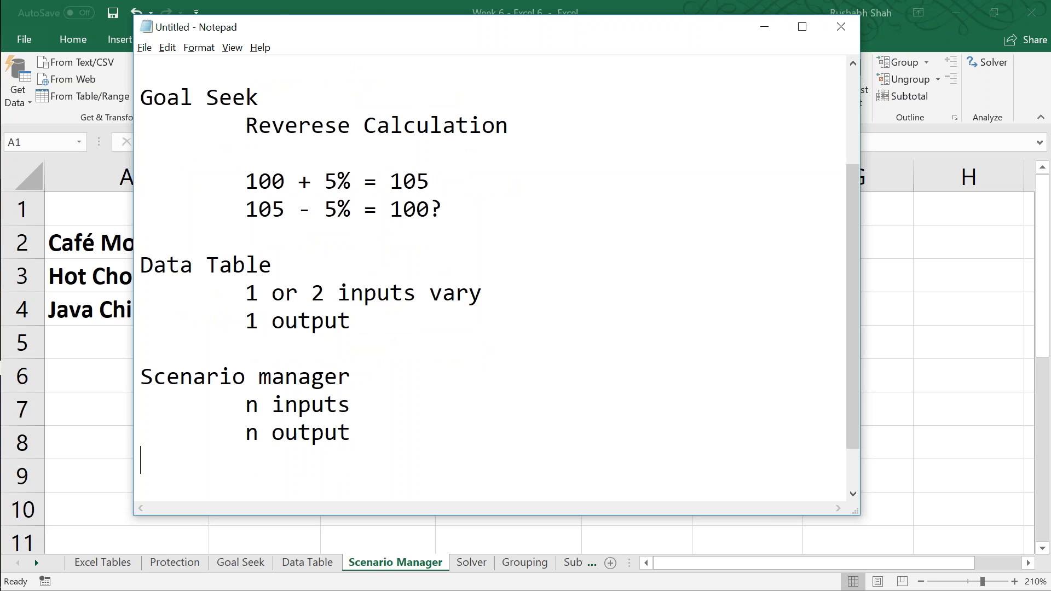
pyautogui.press('BackSpace')
pyautogui.write('s')
# Step: Add the lines "not dynamic" and "very static" beneath "n outputs", indented one level deeper
pyautogui.press('Return')
pyautogui.press('Tab')
pyautogui.press('Tab')
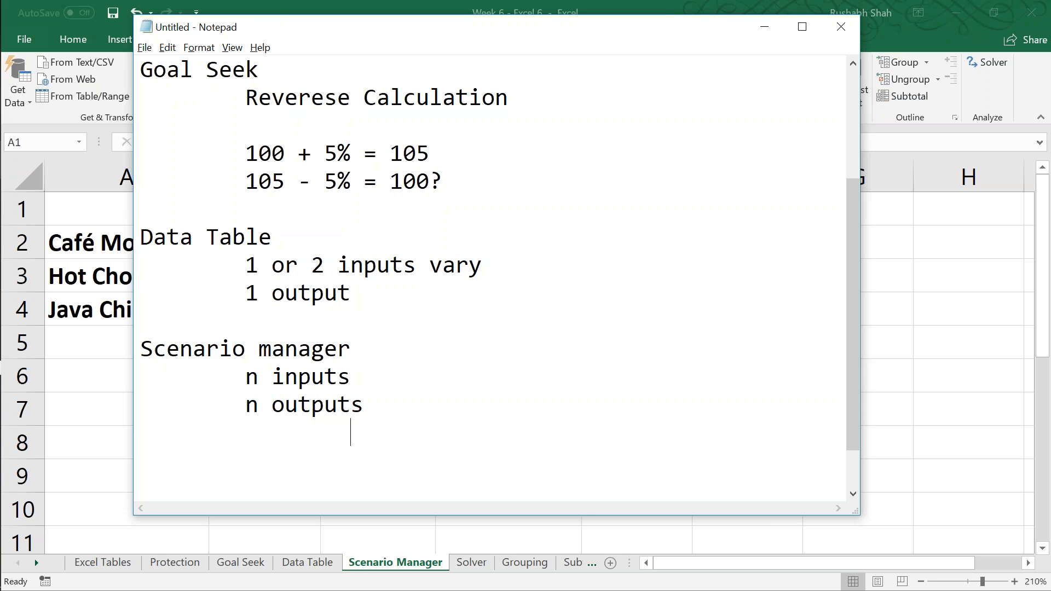
pyautogui.write('not dyn')
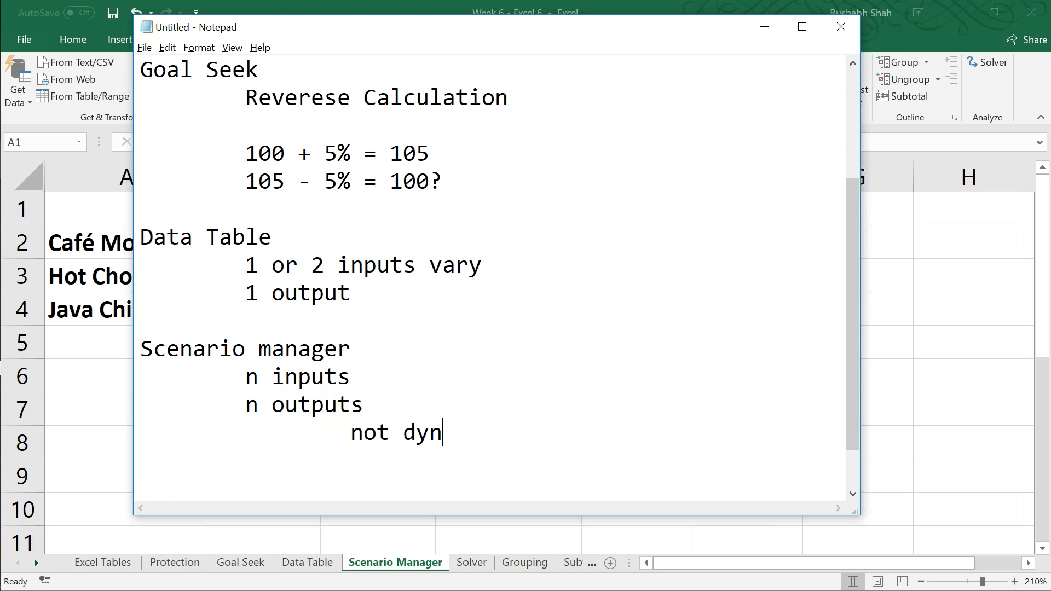
pyautogui.write('amic')
pyautogui.press('Return')
pyautogui.press('Tab')
pyautogui.press('Tab')
pyautogui.write('very')
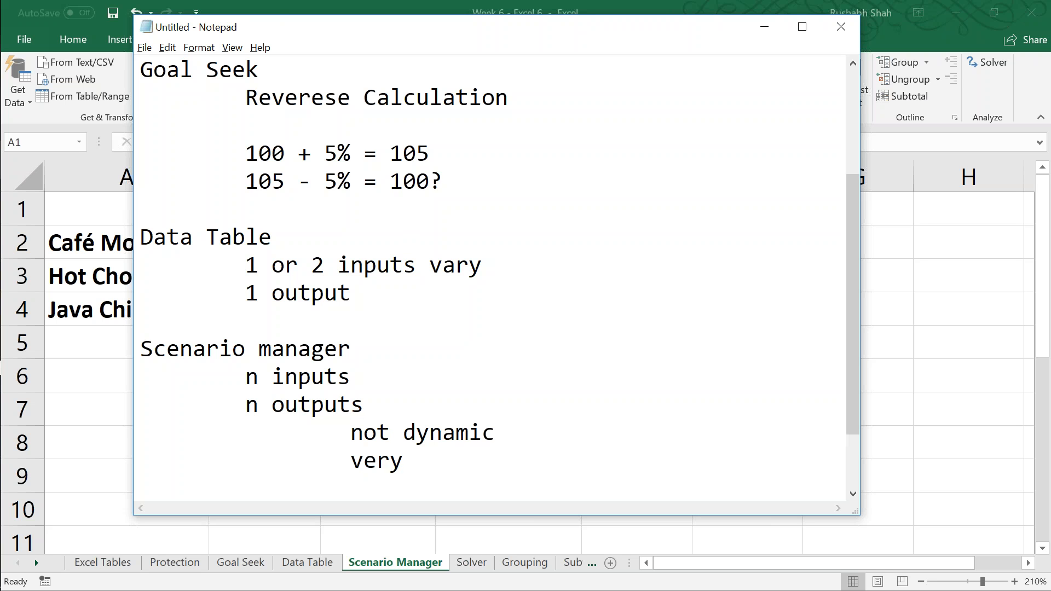
pyautogui.write(' static')
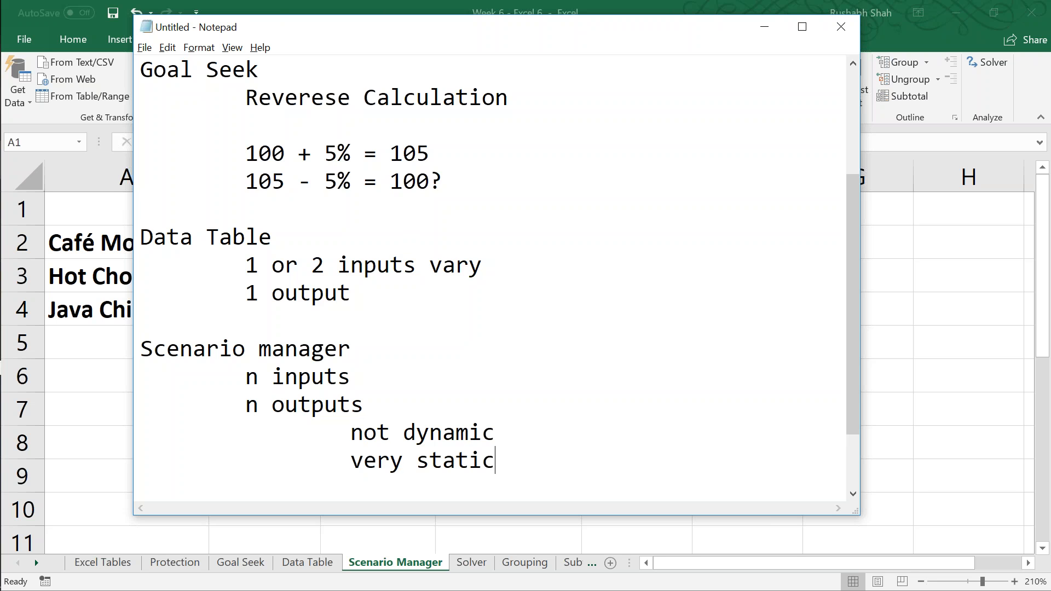
pyautogui.press('Return')
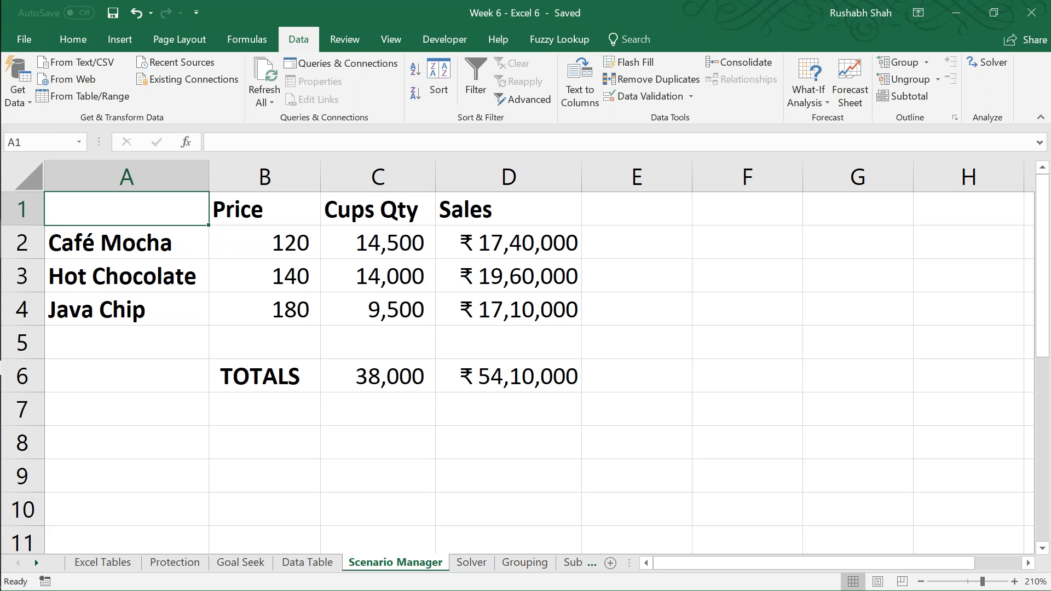
# Step: Add a scenario named "Best Case" in the Scenario Manager, with C2:C4 as its changing cells
pyautogui.click(795, 91)
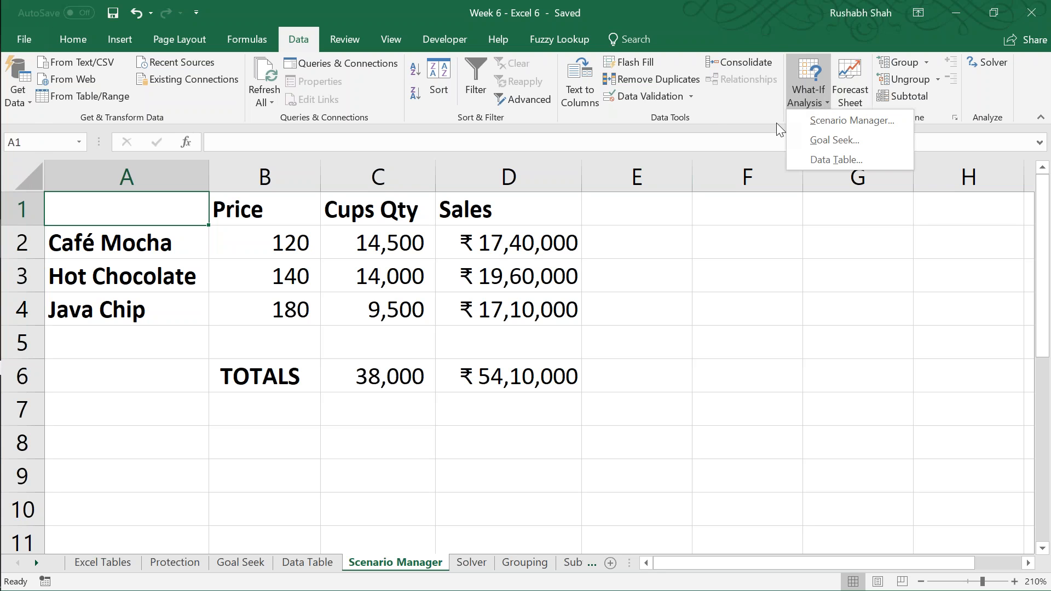
pyautogui.click(816, 121)
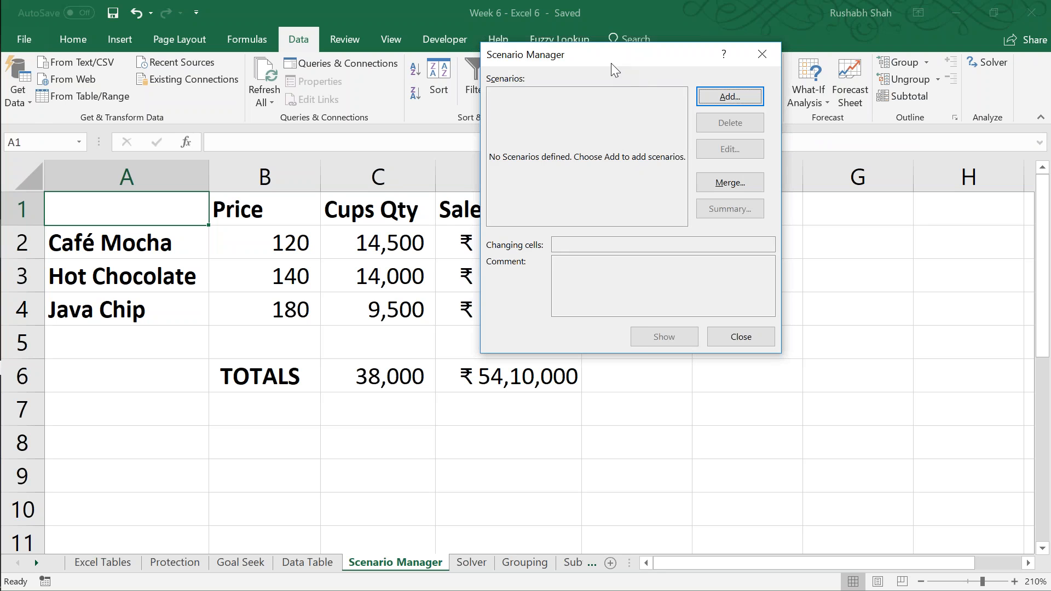
pyautogui.moveTo(610, 63); pyautogui.dragTo(557, 63)
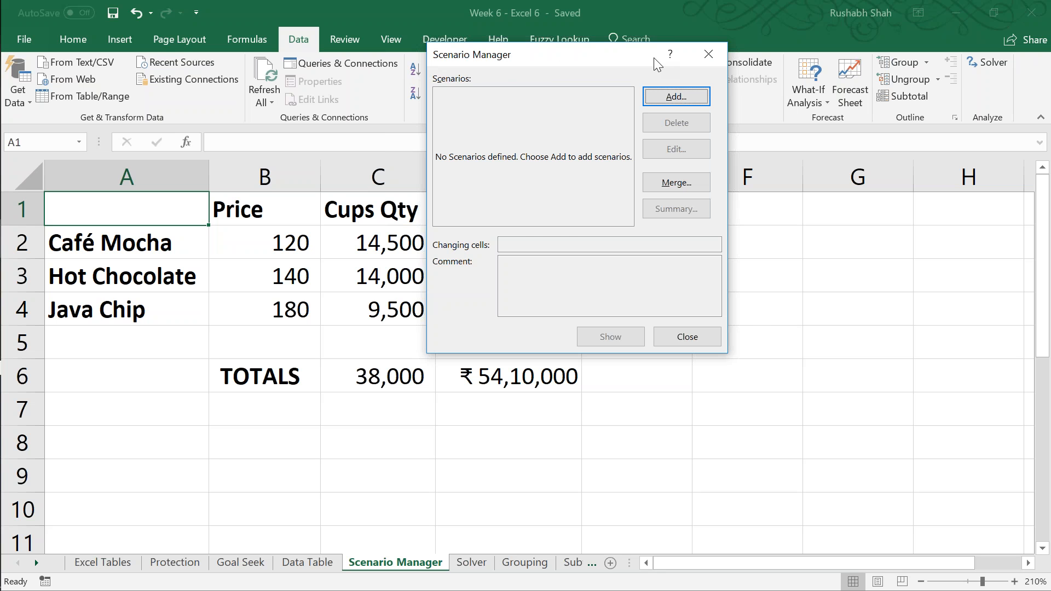
pyautogui.click(659, 93)
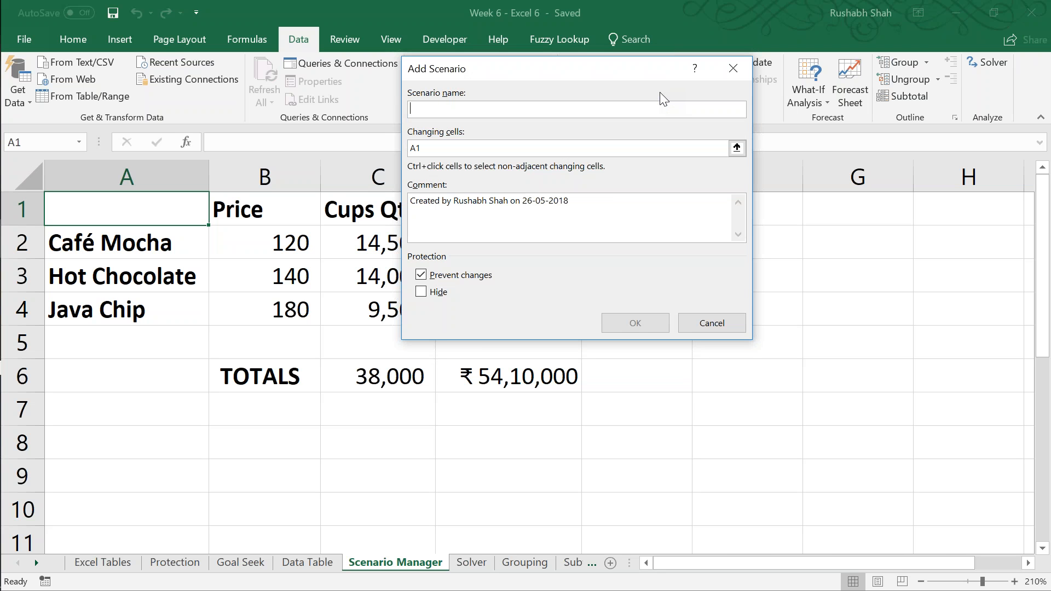
pyautogui.write('Best Case')
pyautogui.press('Tab')
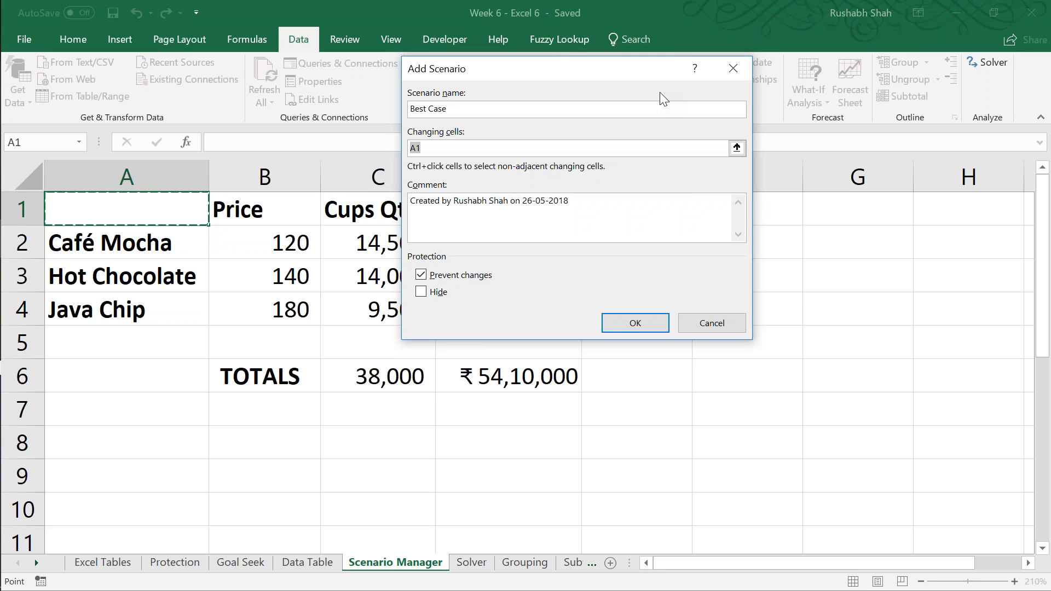
pyautogui.moveTo(596, 74); pyautogui.dragTo(747, 92)
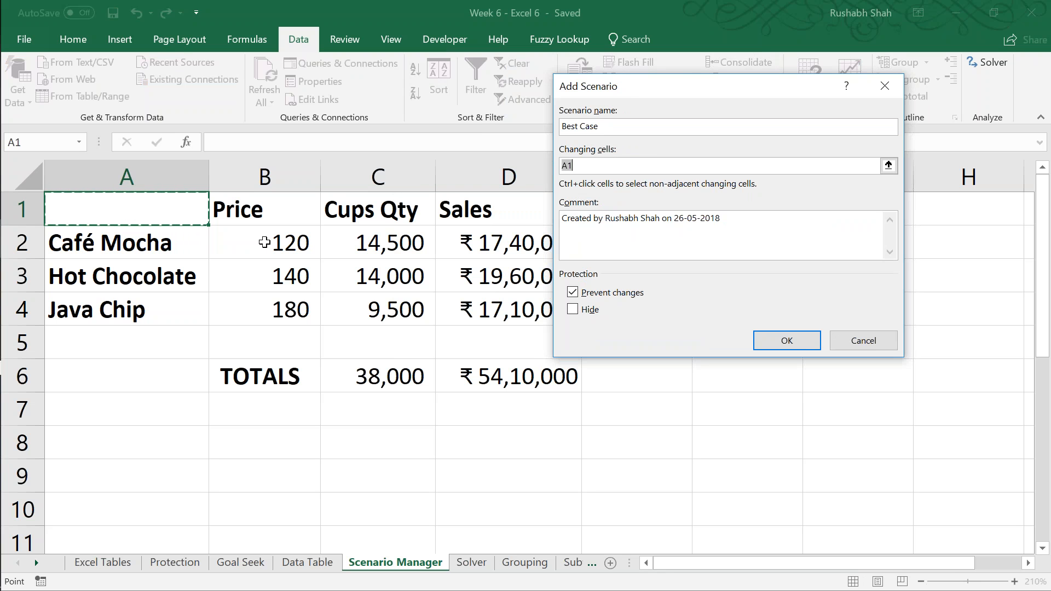
pyautogui.moveTo(347, 244); pyautogui.dragTo(362, 310)
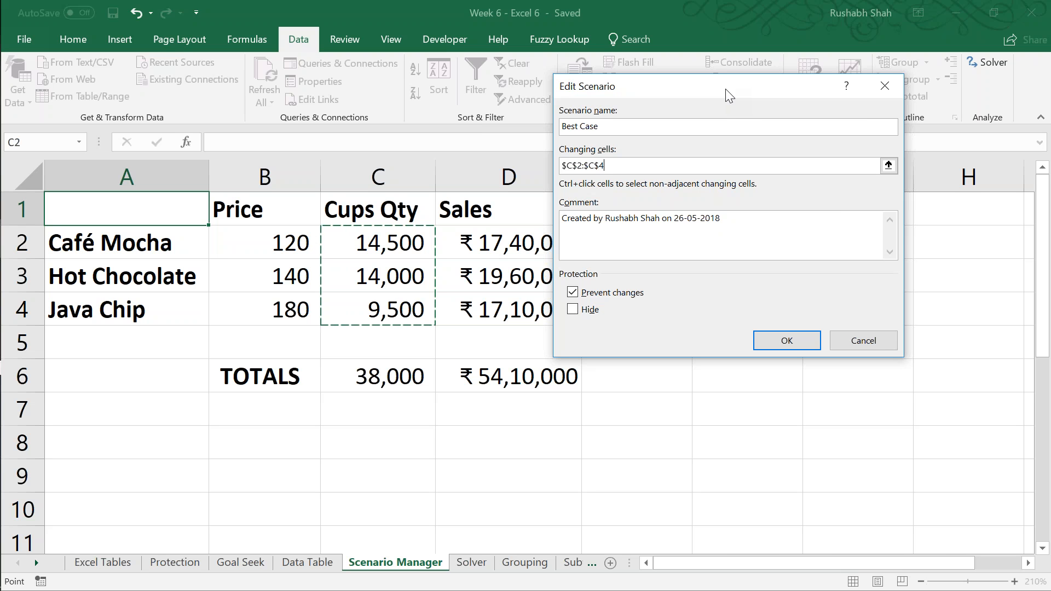
pyautogui.press('Return')
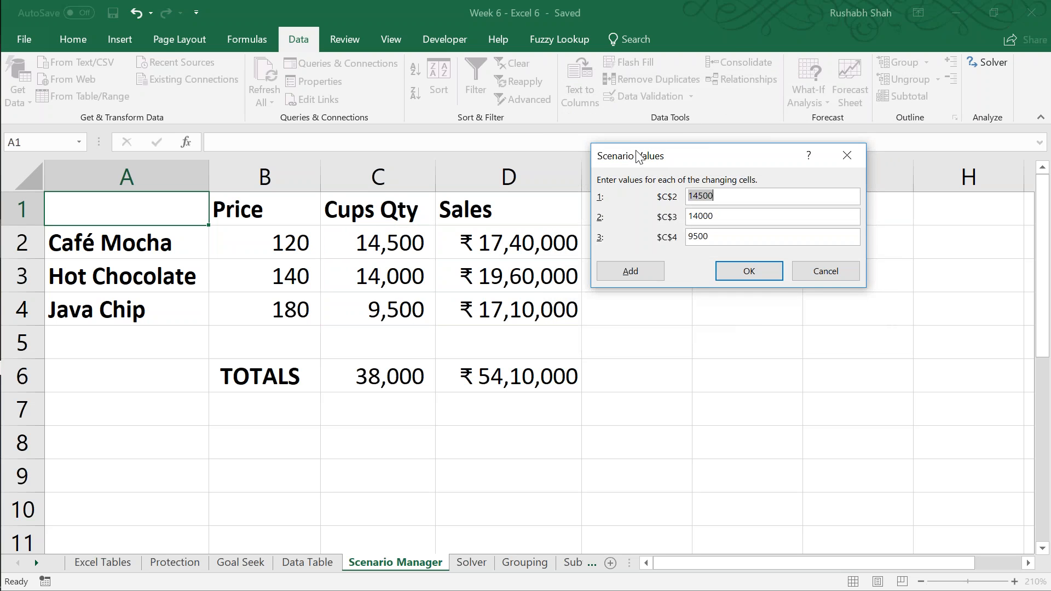
# Step: Set the Best Case values to 18000 for C2, 15500 for C3 and 12000 for C4
pyautogui.moveTo(638, 156); pyautogui.dragTo(472, 40)
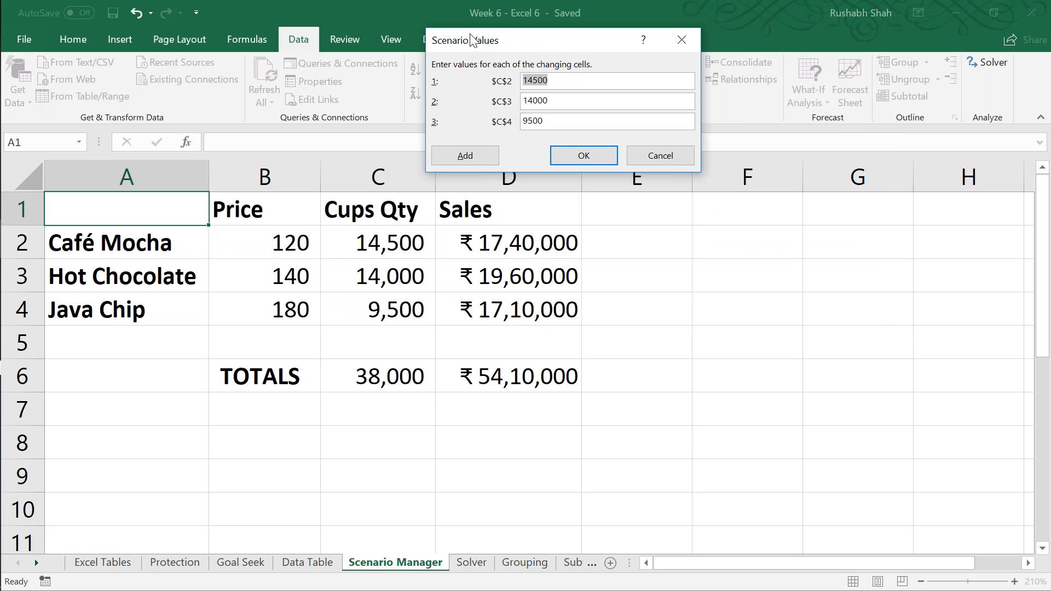
pyautogui.write('18000')
pyautogui.press('Tab')
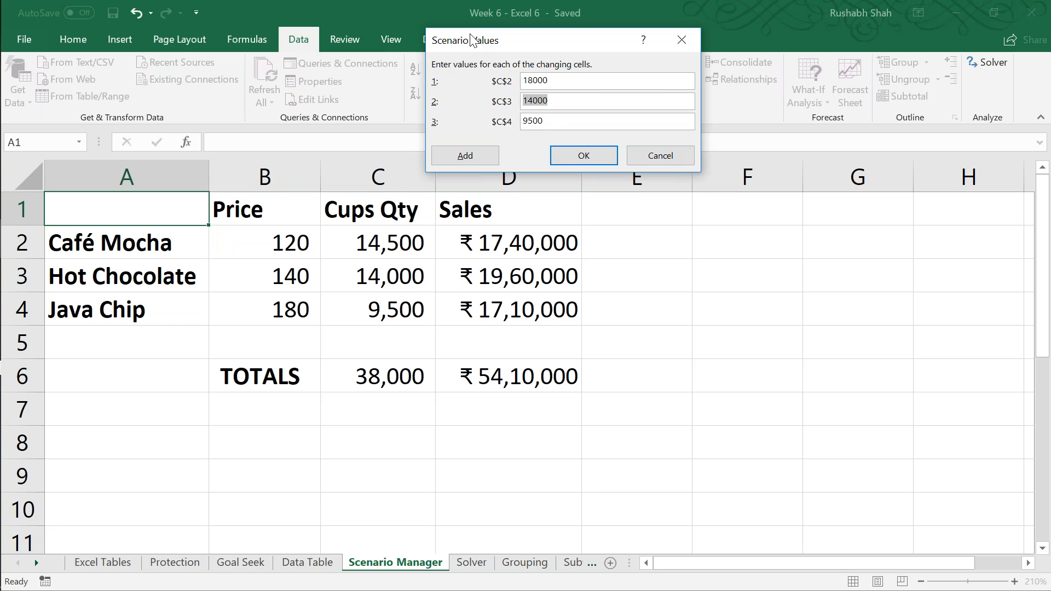
pyautogui.write('15500')
pyautogui.press('Tab')
pyautogui.write('12000')
pyautogui.click(584, 156)
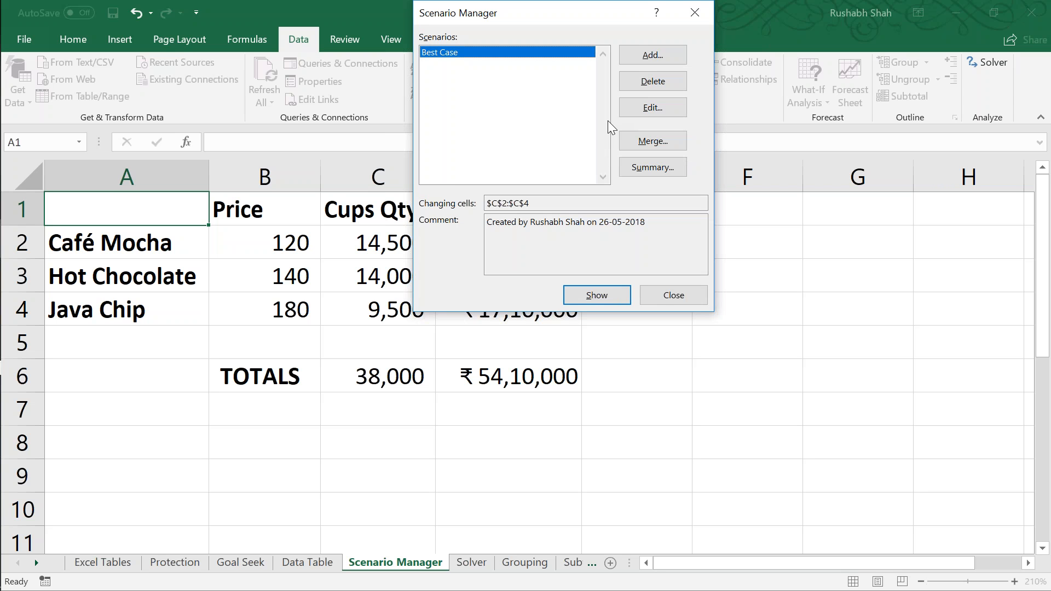
# Step: Add a second scenario named "Worst Case", using C2:C4 as its changing cells
pyautogui.click(645, 58)
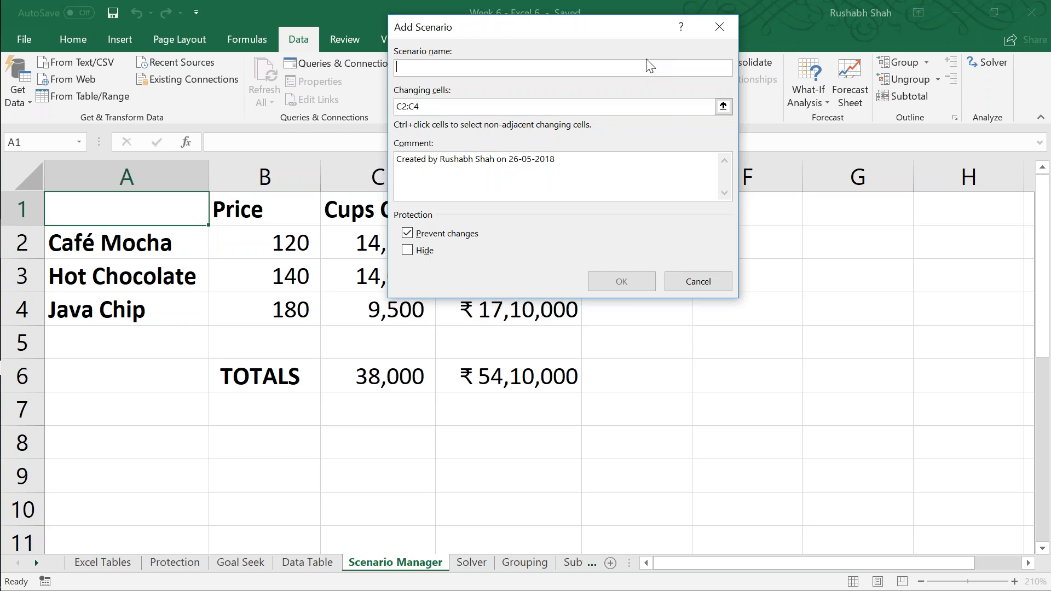
pyautogui.write('Best Case')
pyautogui.press('BackSpace')
pyautogui.press('BackSpace')
pyautogui.press('BackSpace')
pyautogui.press('BackSpace')
pyautogui.press('BackSpace')
pyautogui.press('BackSpace')
pyautogui.press('BackSpace')
pyautogui.press('BackSpace')
pyautogui.press('BackSpace')
pyautogui.write('Worst Case')
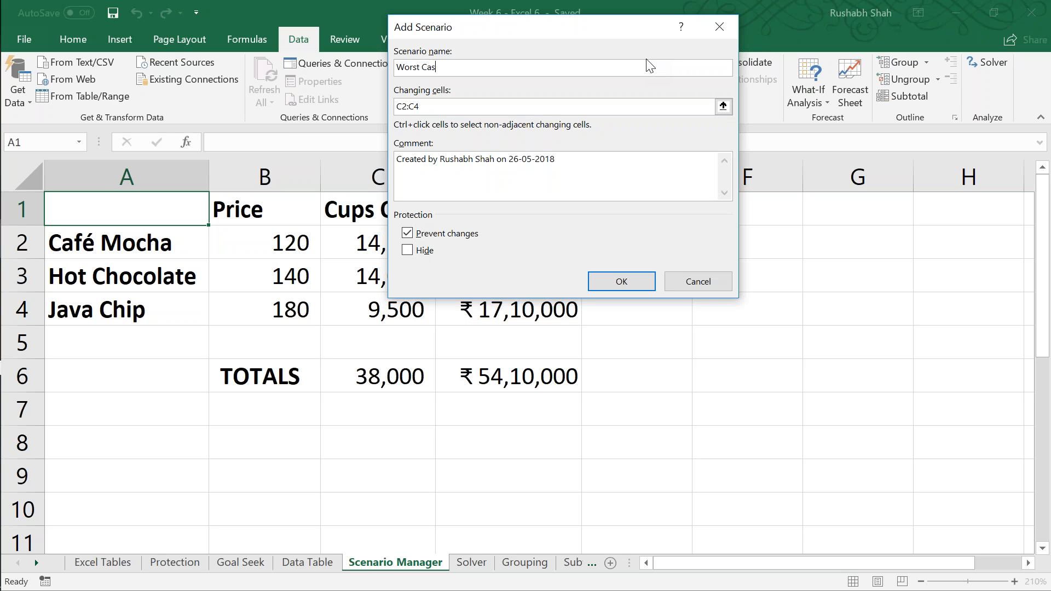
pyautogui.press('Tab')
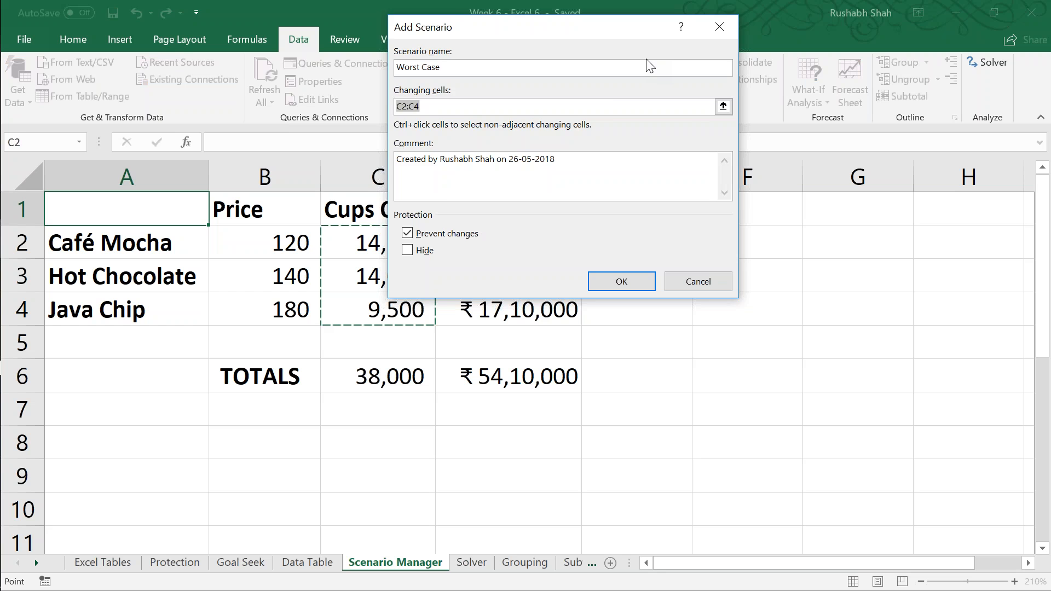
pyautogui.press('Return')
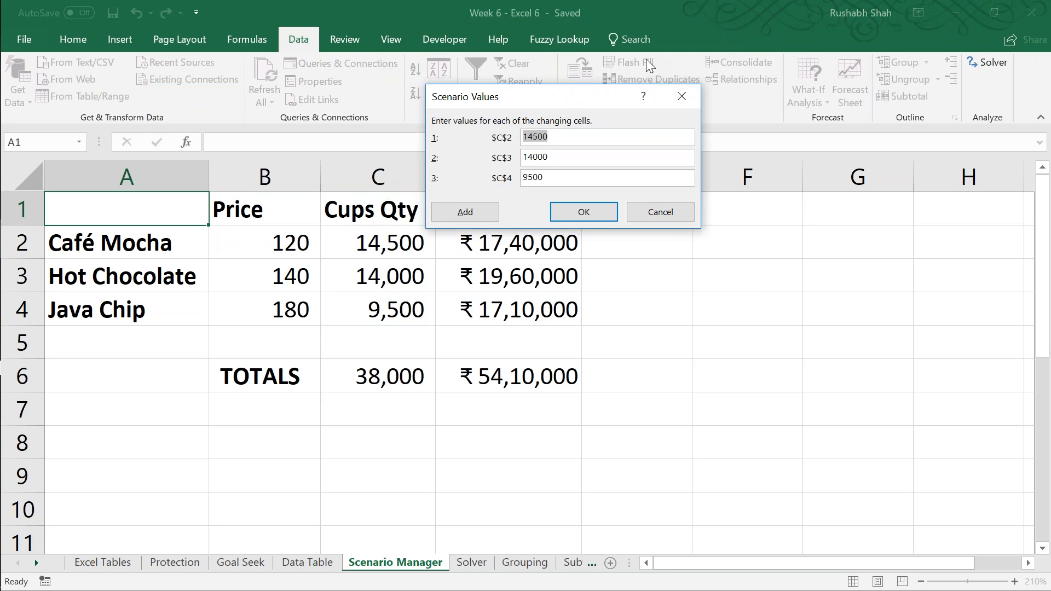
# Step: Set the Worst Case values to 9000 for C2, 8500 for C3 and 4500 for C4
pyautogui.write('9000')
pyautogui.press('Tab')
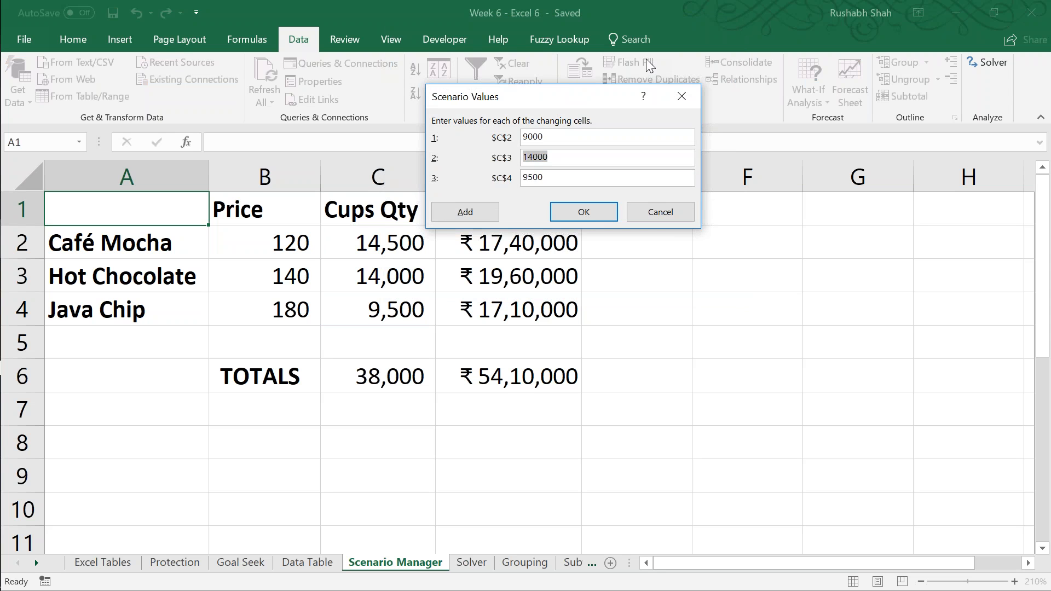
pyautogui.write('8500')
pyautogui.press('Tab')
pyautogui.write('4500')
pyautogui.press('Return')
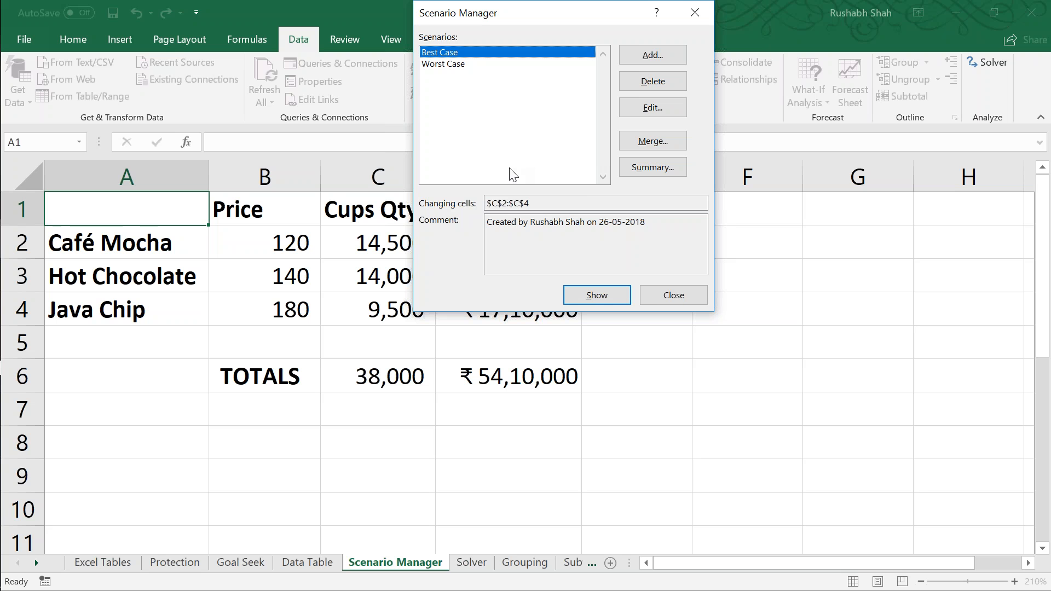
# Step: Create a scenario summary report with the totals in C6:D6 as the result cells
pyautogui.click(632, 170)
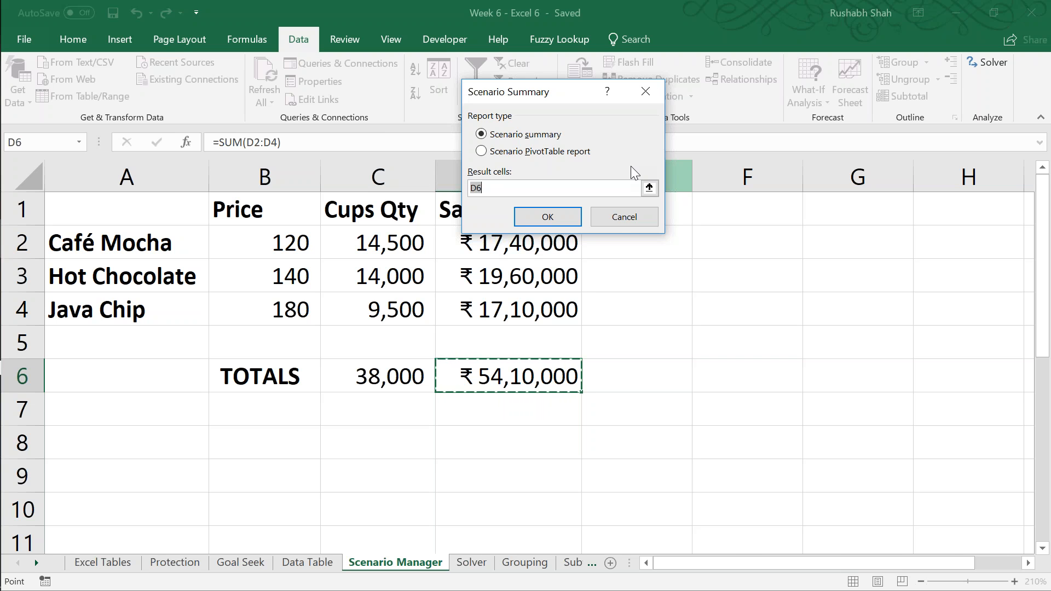
pyautogui.moveTo(417, 366); pyautogui.dragTo(570, 383)
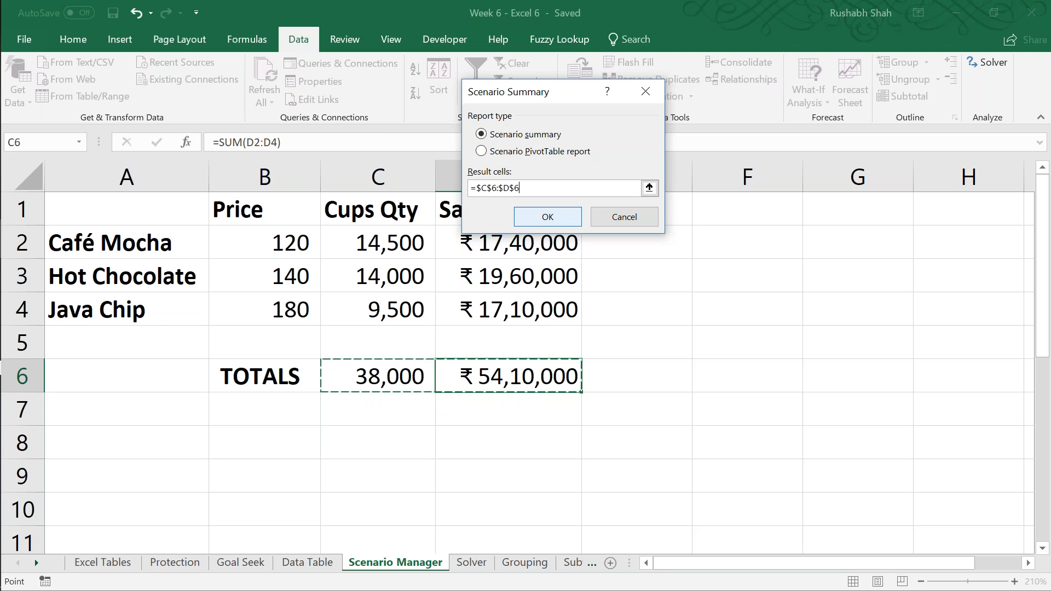
pyautogui.click(547, 217)
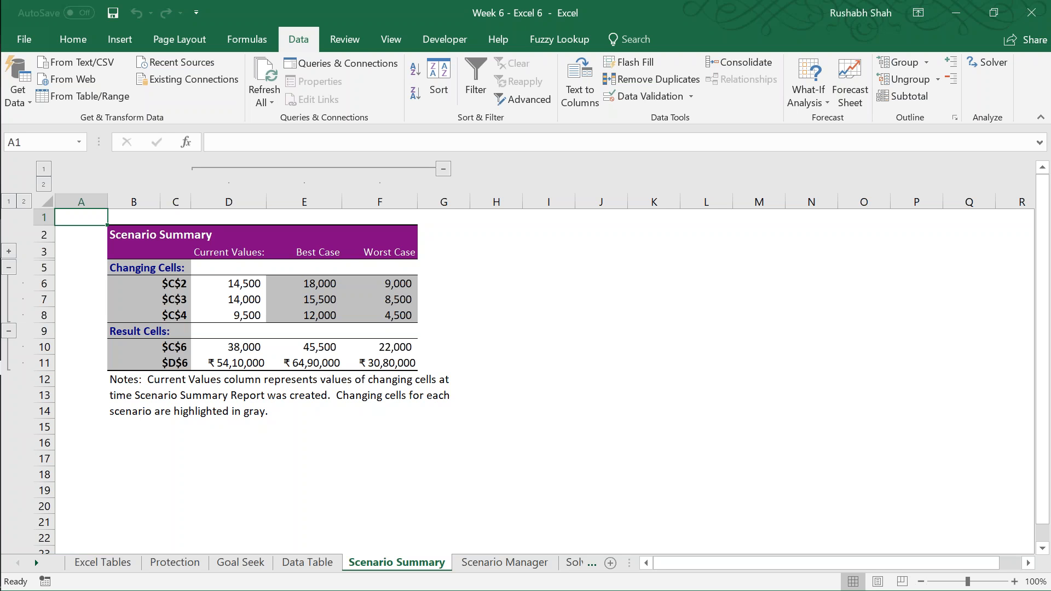
# Step: Switch to the Solver sheet at 150% zoom and save the workbook
pyautogui.hotkey('ctrl', 'pagedown')
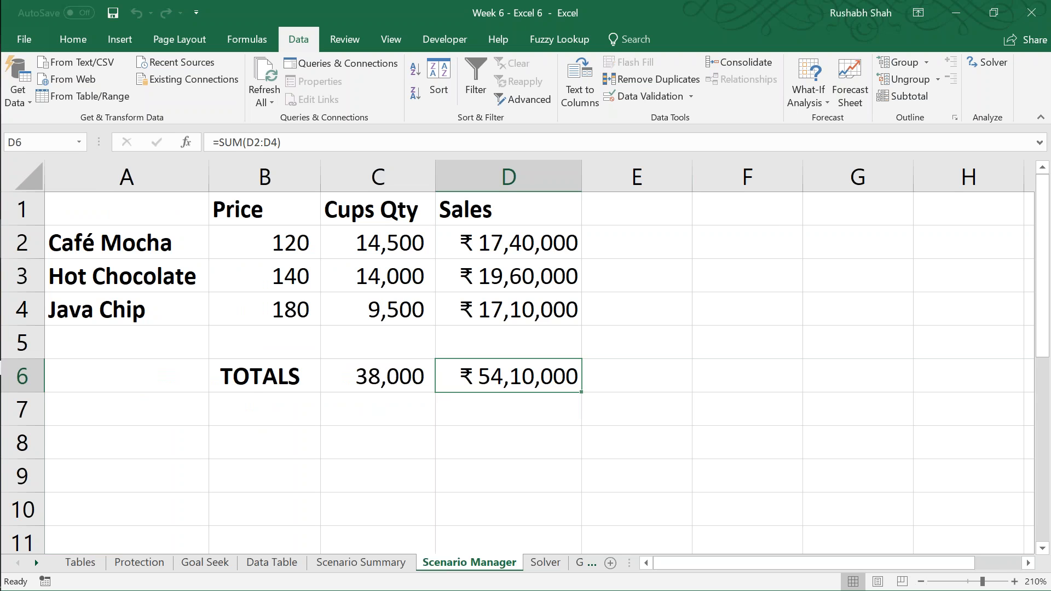
pyautogui.hotkey('ctrl', 'pagedown')
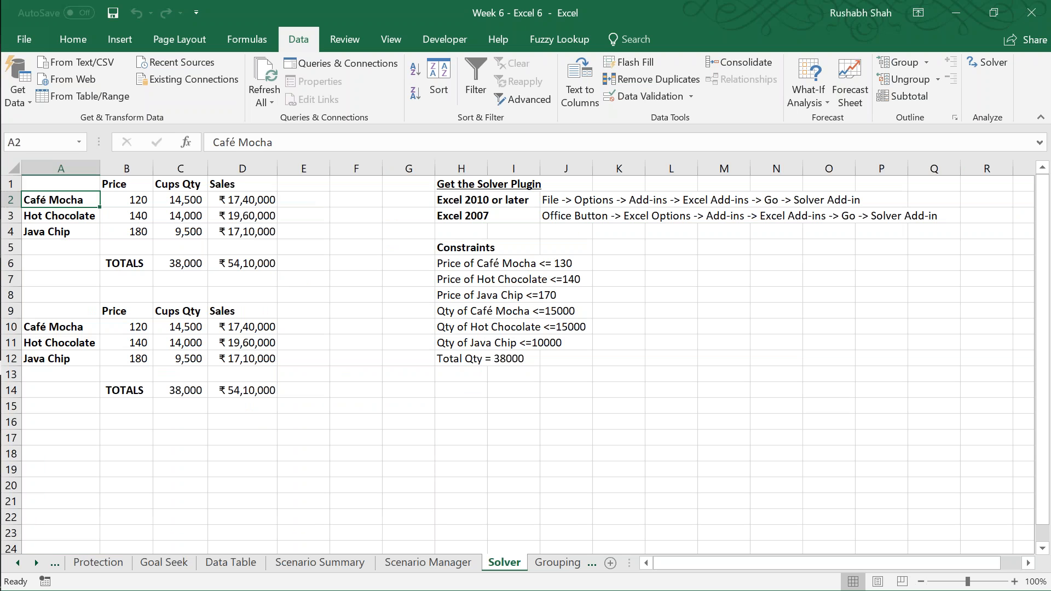
pyautogui.click(1014, 581)
pyautogui.click(1014, 581)
pyautogui.click(1014, 581)
pyautogui.click(1014, 581)
pyautogui.click(1014, 581)
pyautogui.hotkey('ctrl', 's')
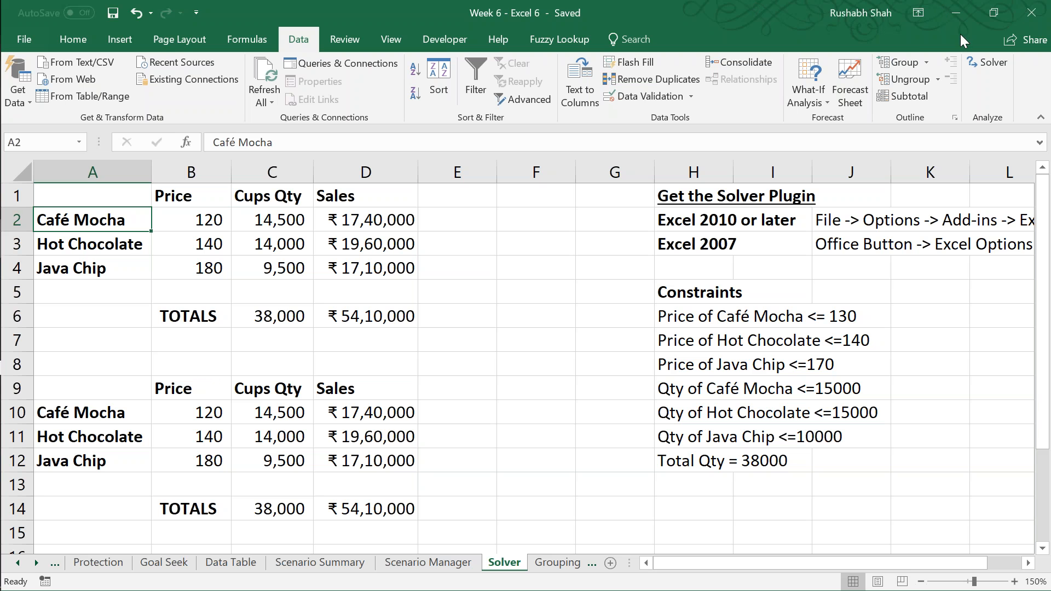
pyautogui.click(987, 62)
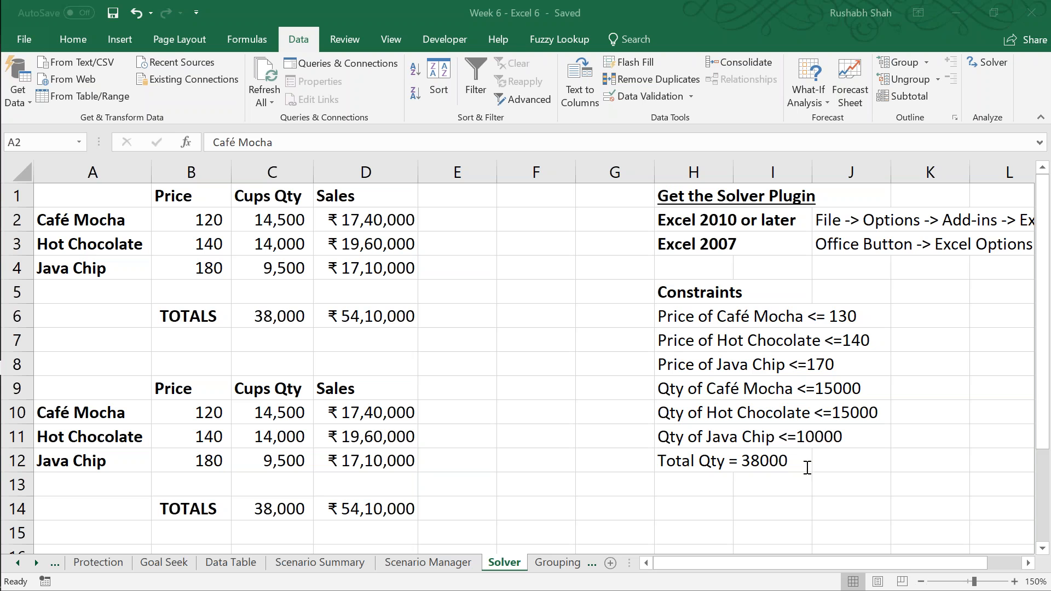
pyautogui.click(506, 4)
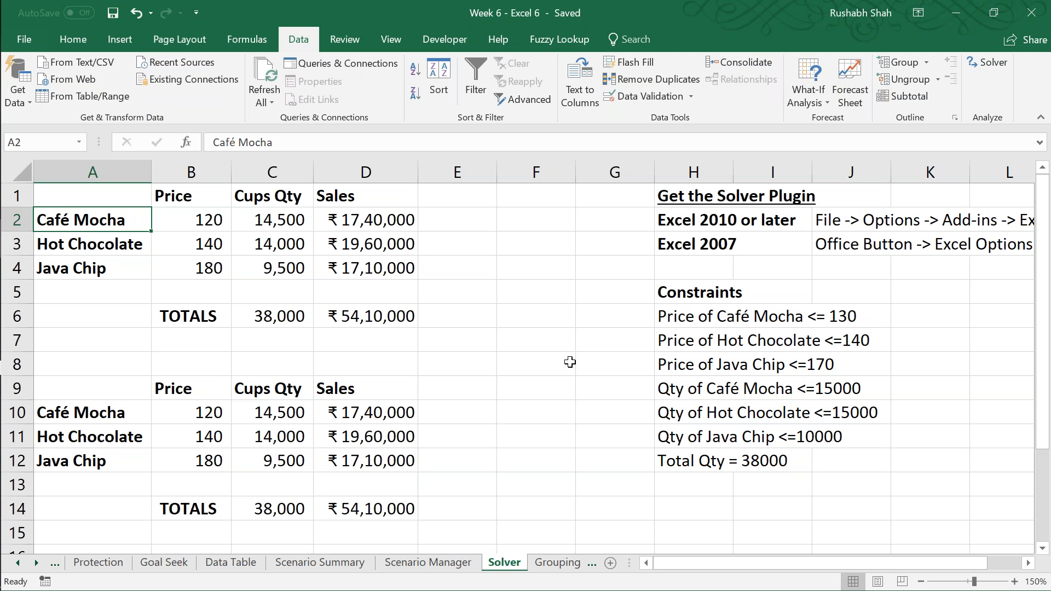
pyautogui.click(438, 561)
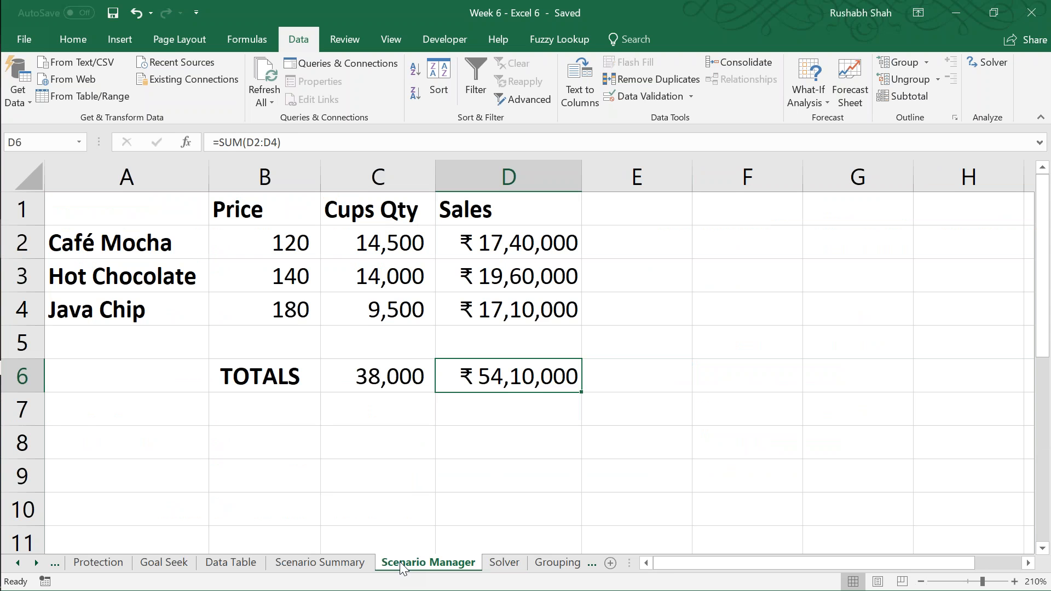
pyautogui.click(501, 562)
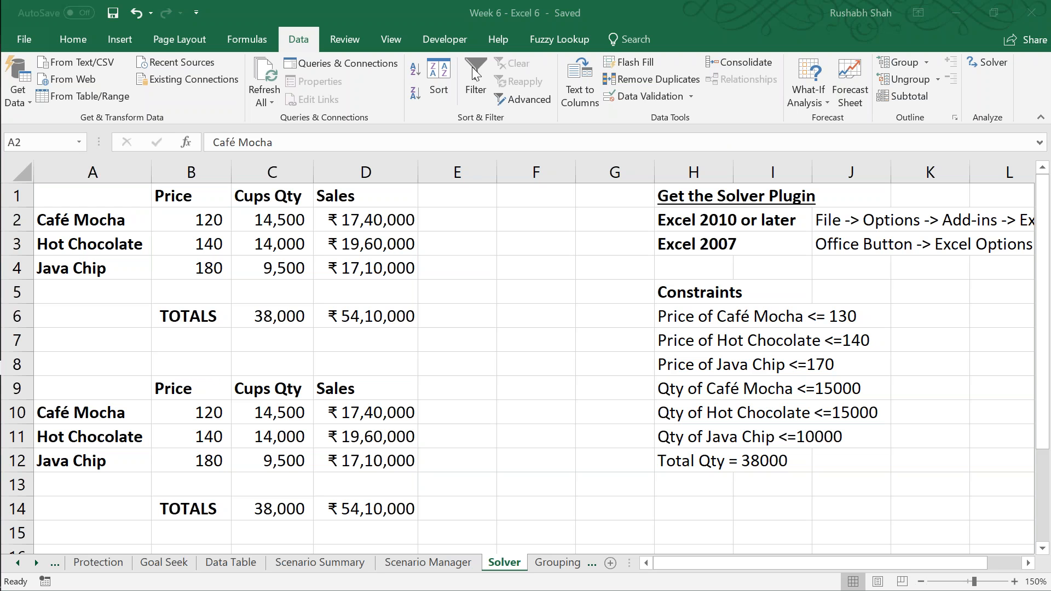
# Step: Examine the Solver plugin instructions and the list of constraints beside the coffee sales tables
pyautogui.click(456, 2)
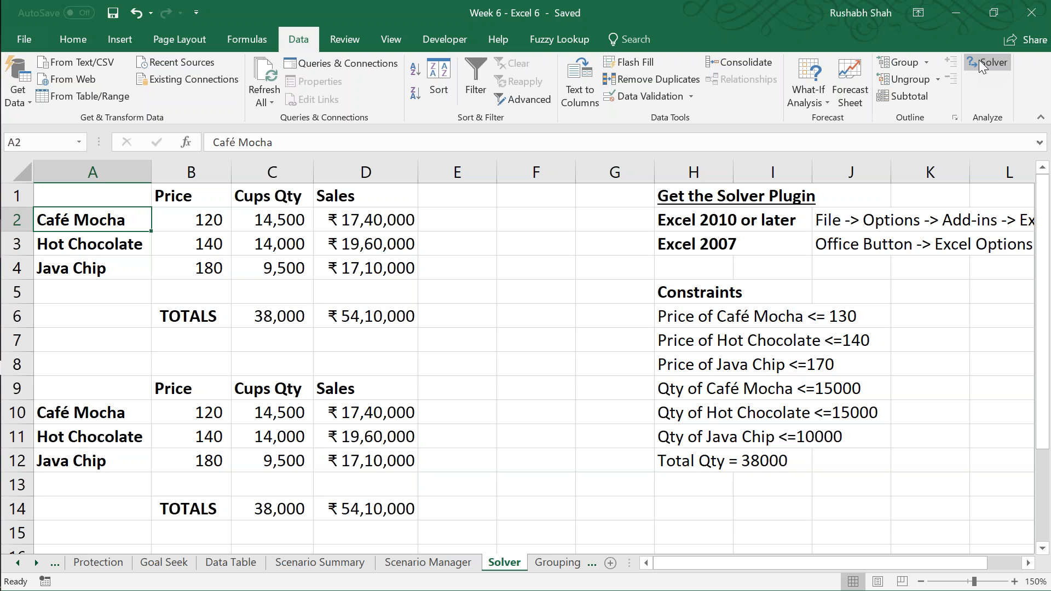
pyautogui.press('Right')
pyautogui.press('Right')
pyautogui.press('Right')
pyautogui.press('Right')
pyautogui.press('Right')
pyautogui.press('Right')
pyautogui.press('Right')
pyautogui.press('Right')
pyautogui.press('Right')
pyautogui.press('Right')
pyautogui.press('Right')
pyautogui.press('Right')
pyautogui.press('Right')
pyautogui.press('Right')
pyautogui.press('Right')
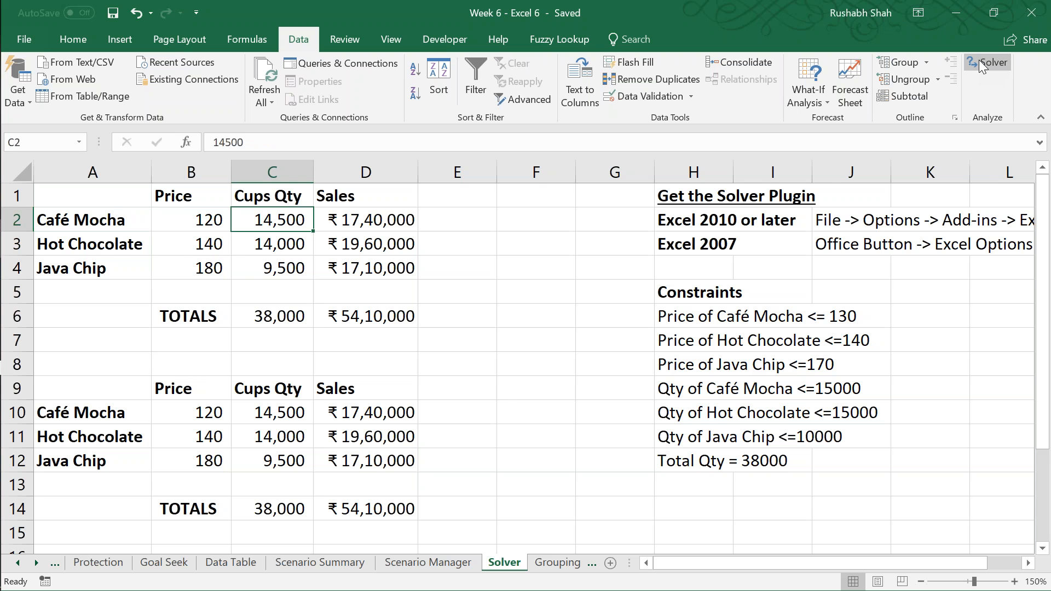
pyautogui.press('Right')
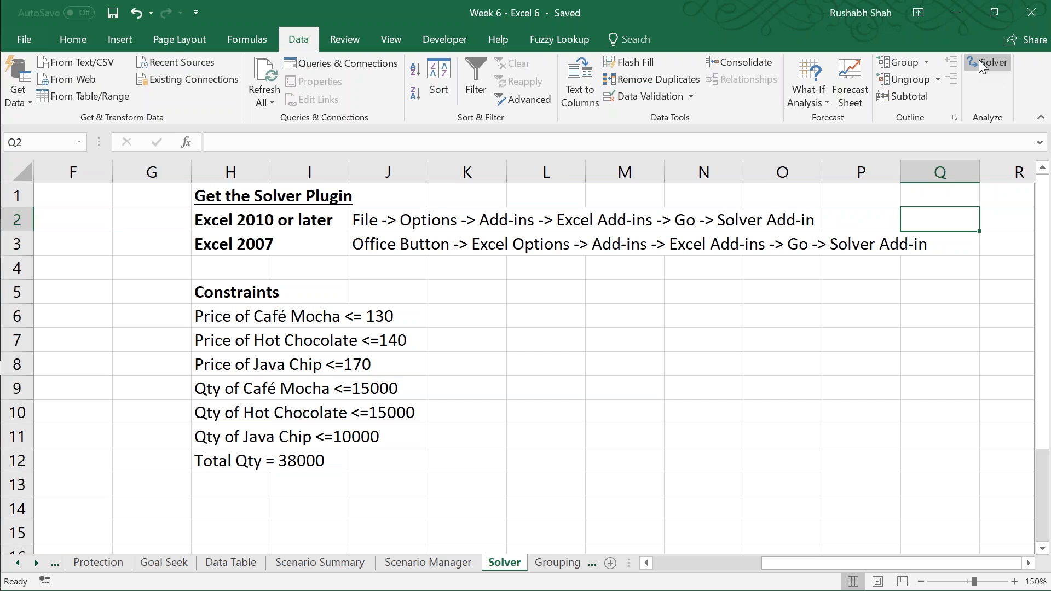
pyautogui.press('Left')
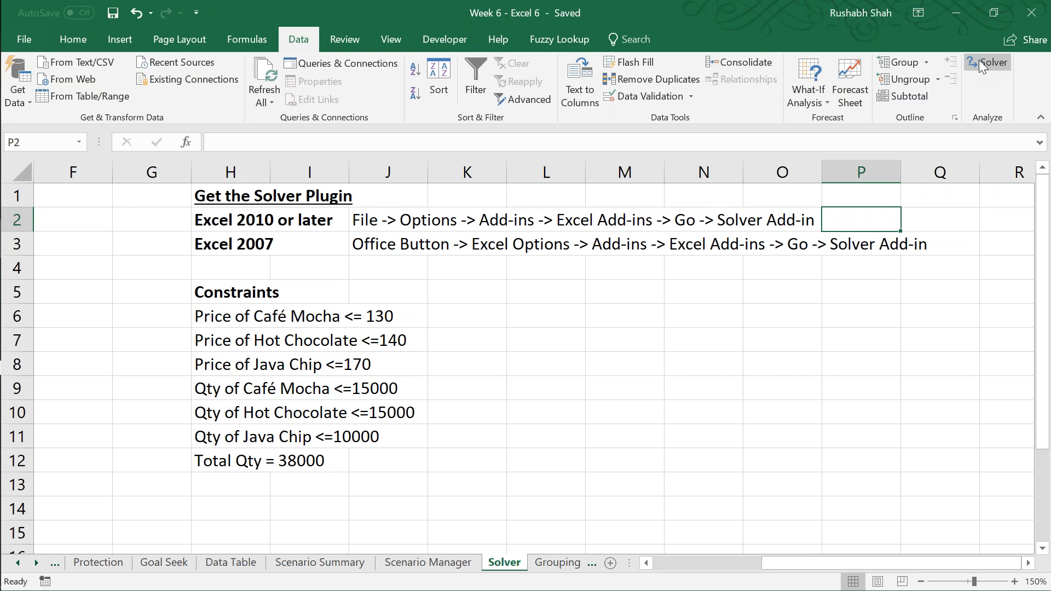
pyautogui.press('Left')
pyautogui.press('Left')
pyautogui.press('Left')
pyautogui.press('Left')
pyautogui.press('Left')
pyautogui.press('Left')
pyautogui.press('Left')
pyautogui.press('Left')
pyautogui.press('Left')
pyautogui.press('Left')
pyautogui.press('Left')
pyautogui.press('Left')
pyautogui.press('Left')
pyautogui.press('Left')
pyautogui.press('Left')
pyautogui.press('Up')
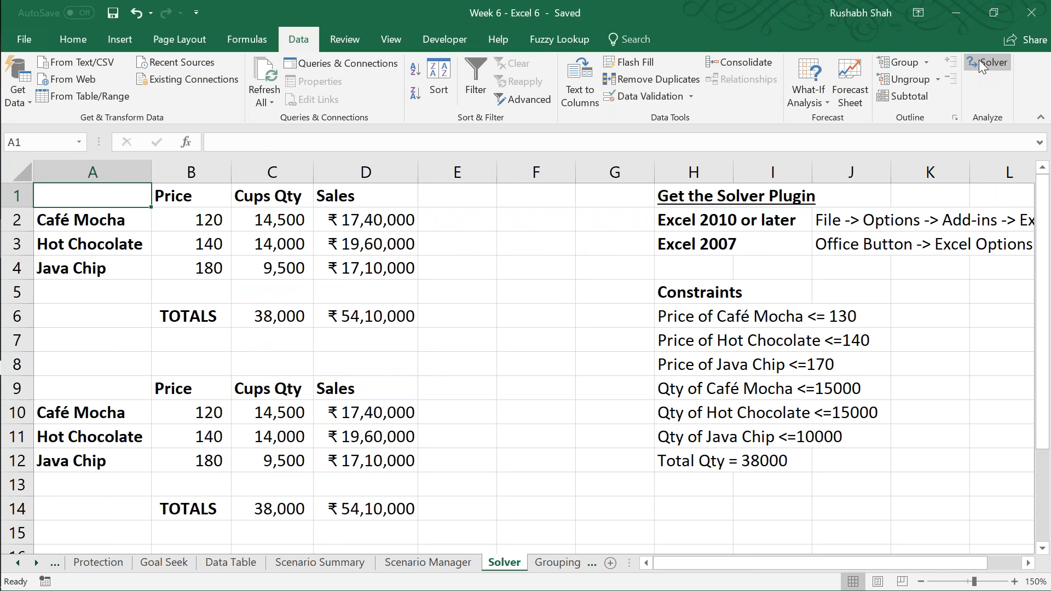
pyautogui.press('Down')
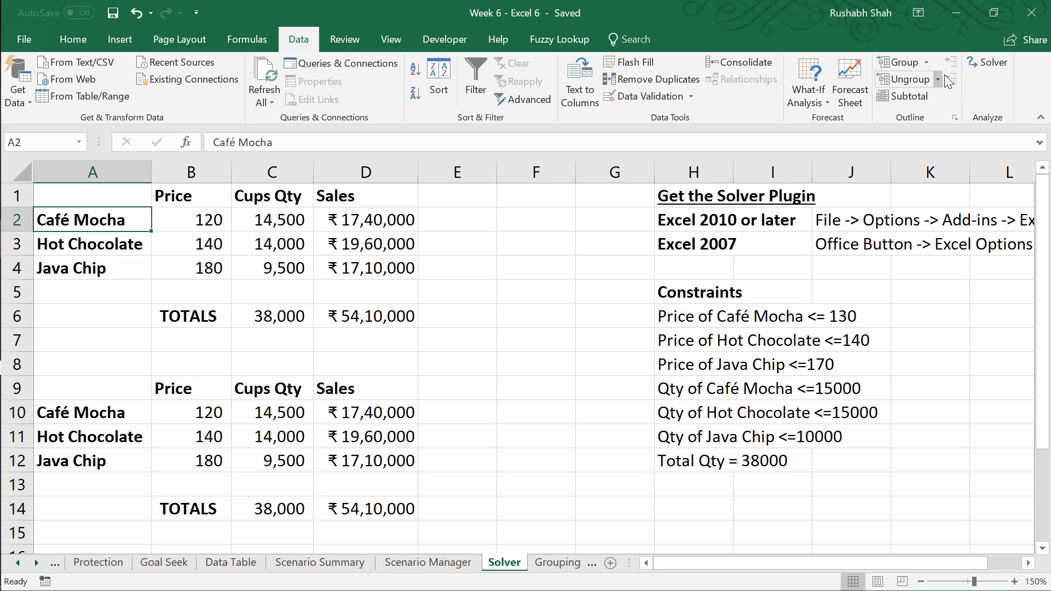
# Step: Set up Solver to maximize the total sales in D14 by changing the variable cells B10:C12
pyautogui.click(993, 64)
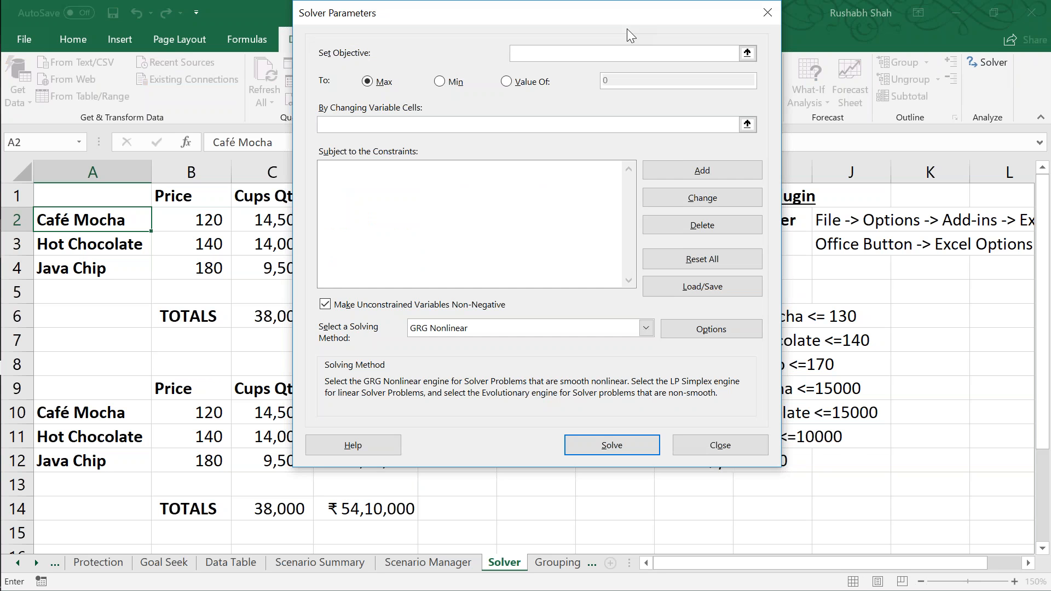
pyautogui.moveTo(581, 22); pyautogui.dragTo(605, 55)
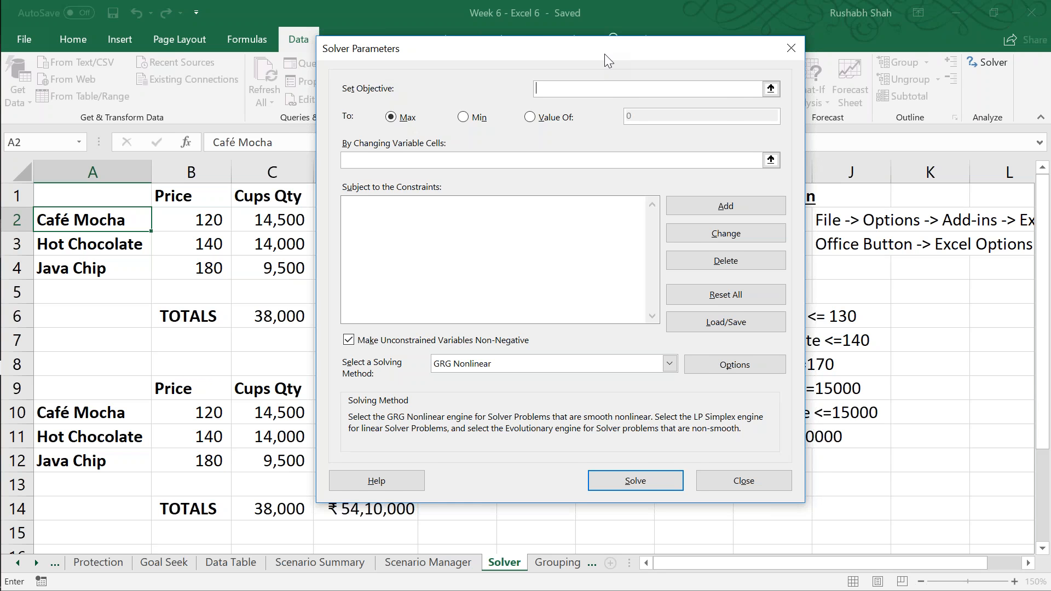
pyautogui.moveTo(605, 53); pyautogui.dragTo(758, 88)
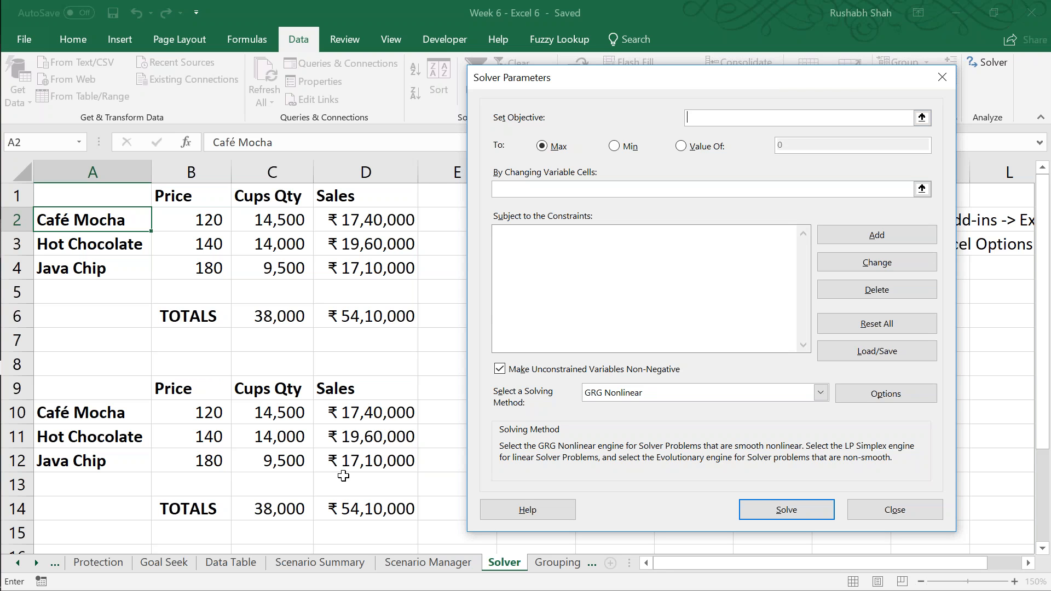
pyautogui.click(359, 508)
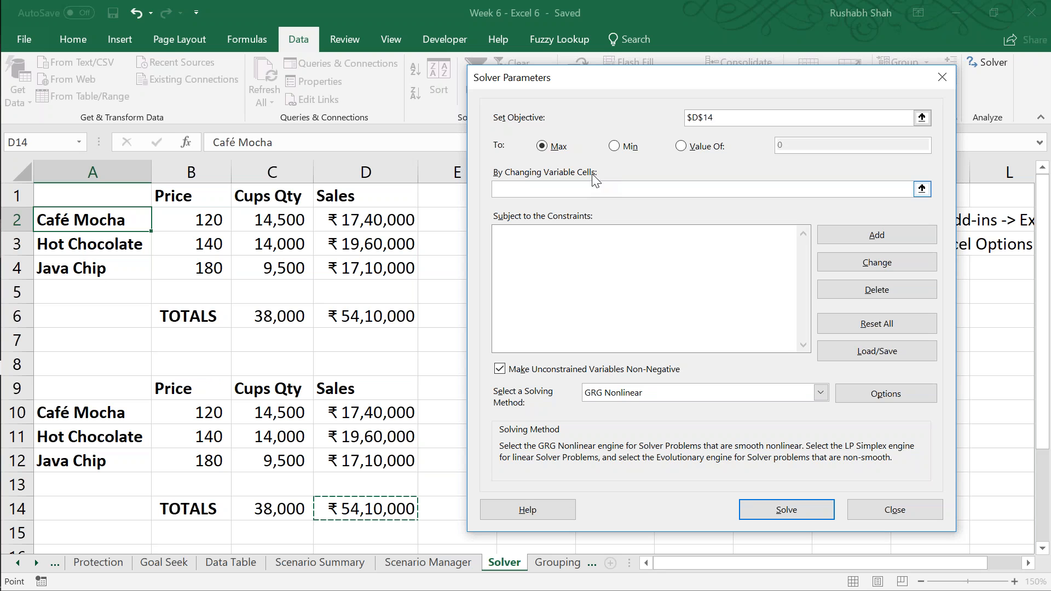
pyautogui.click(556, 148)
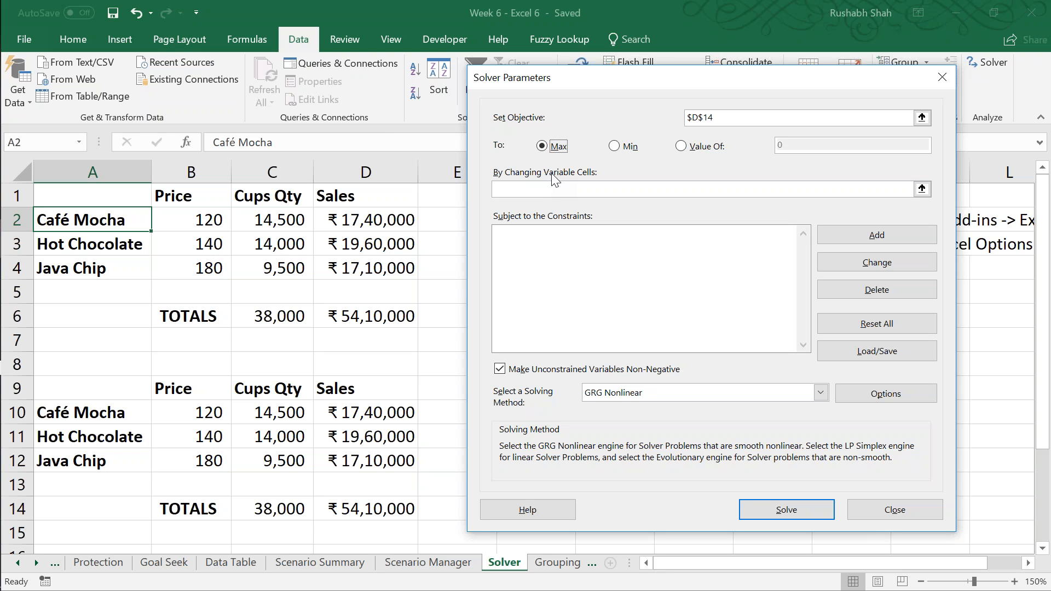
pyautogui.click(556, 189)
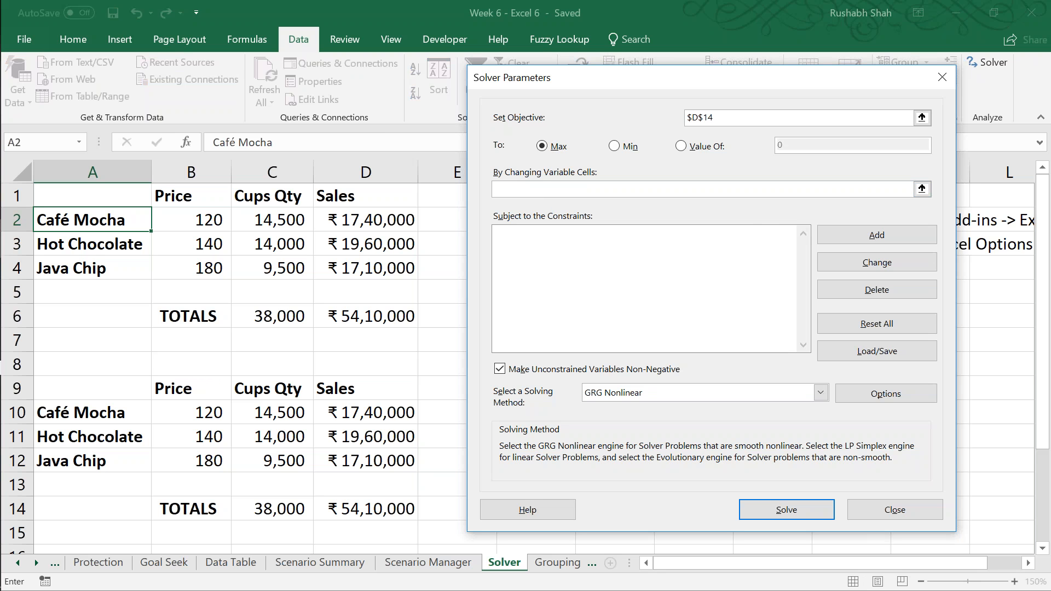
pyautogui.moveTo(164, 413); pyautogui.dragTo(249, 460)
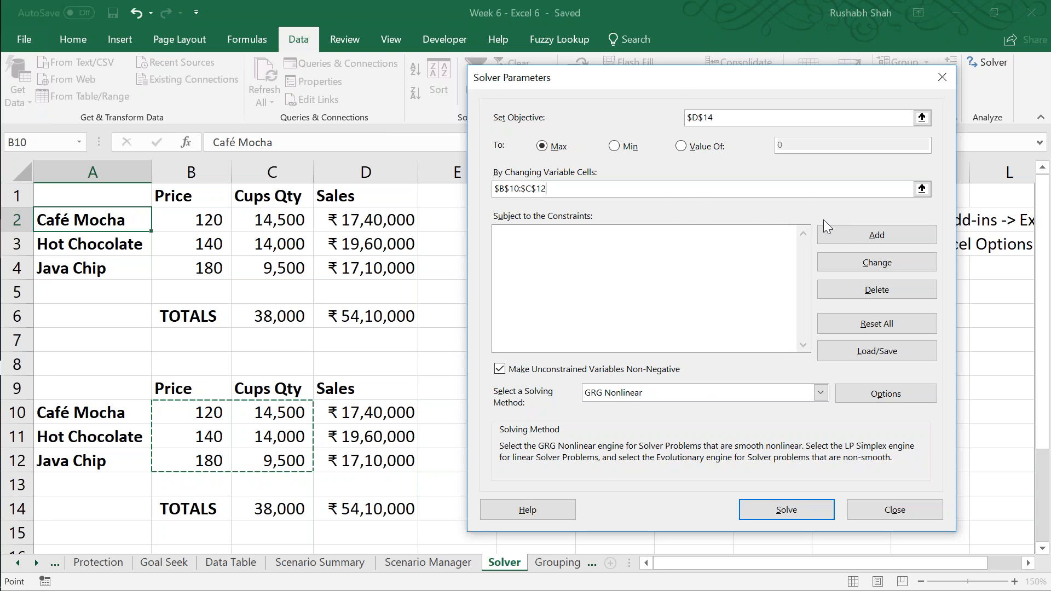
# Step: Add a Solver constraint limiting the Café Mocha price in B10 to <= 130
pyautogui.click(846, 230)
pyautogui.moveTo(682, 251); pyautogui.dragTo(716, 126)
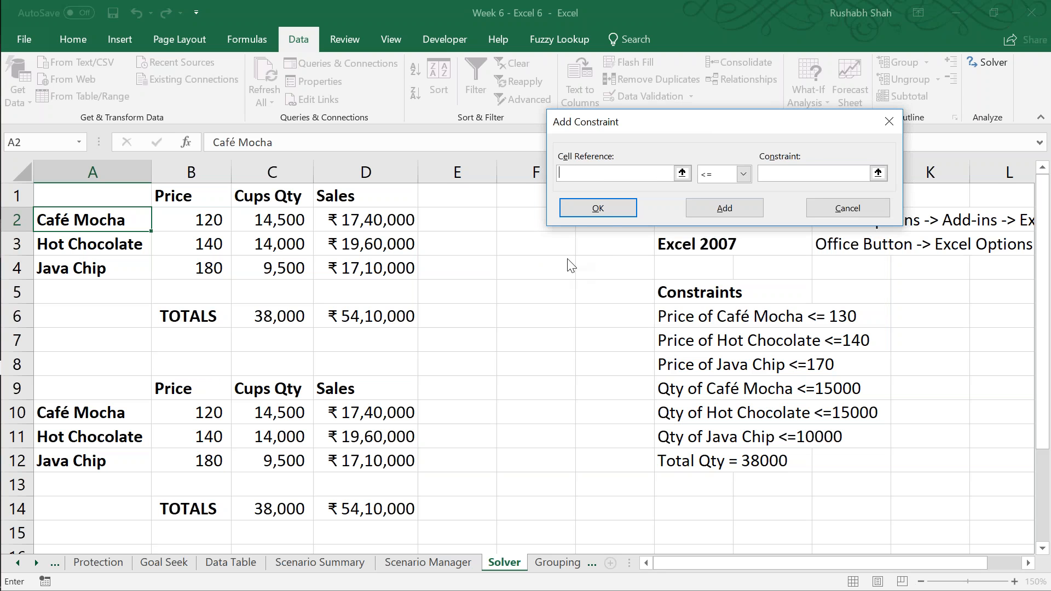
pyautogui.click(204, 412)
pyautogui.press('Tab')
# Step: Add price constraints of <= 140 for Hot Chocolate in B11 and <= 170 for Java Chip in B12
pyautogui.press('Tab')
pyautogui.write('130')
pyautogui.click(706, 207)
pyautogui.click(219, 436)
pyautogui.press('Tab')
# Step: Add quantity constraints of <= 15000 for Café Mocha in C10 and <= 15000 for Hot Chocolate in C11
pyautogui.press('Tab')
pyautogui.write('140')
pyautogui.click(724, 209)
pyautogui.click(208, 460)
pyautogui.press('Tab')
pyautogui.press('Tab')
pyautogui.write('170')
pyautogui.click(710, 203)
pyautogui.click(279, 412)
# Step: Add a quantity constraint of <= 10000 for Java Chip in C12
pyautogui.press('Tab')
pyautogui.press('Tab')
pyautogui.write('15000')
pyautogui.click(717, 202)
pyautogui.click(279, 436)
# Step: Add a constraint requiring the total quantity in C14 to equal 38000, and return to the Solver parameters
pyautogui.press('Tab')
pyautogui.press('Tab')
pyautogui.write('15000')
pyautogui.click(745, 206)
pyautogui.click(292, 458)
pyautogui.press('Tab')
pyautogui.press('Tab')
pyautogui.write('10000')
pyautogui.click(733, 208)
pyautogui.click(288, 515)
pyautogui.press('Tab')
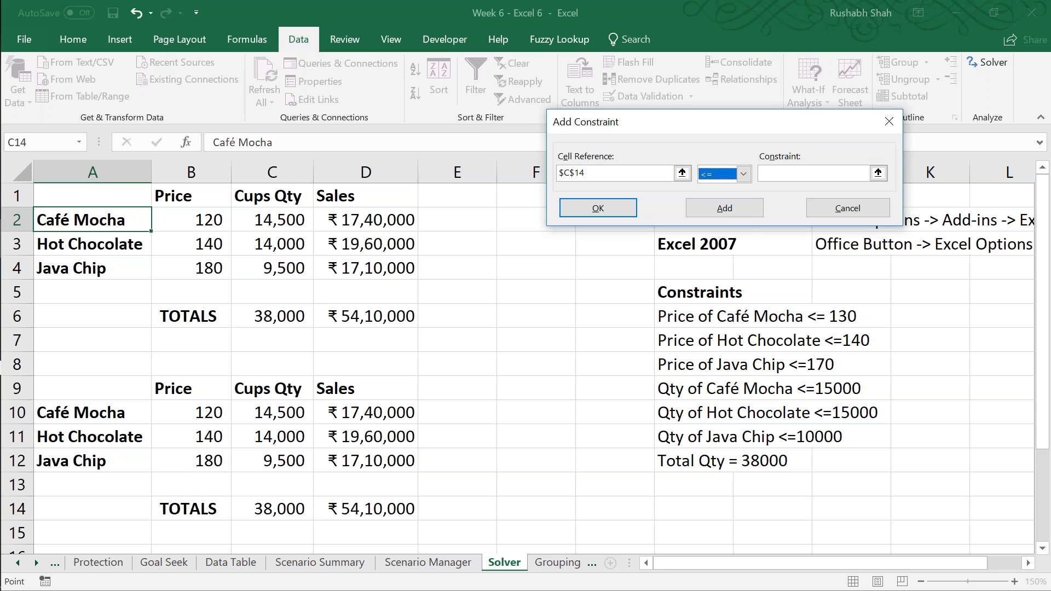
pyautogui.click(743, 174)
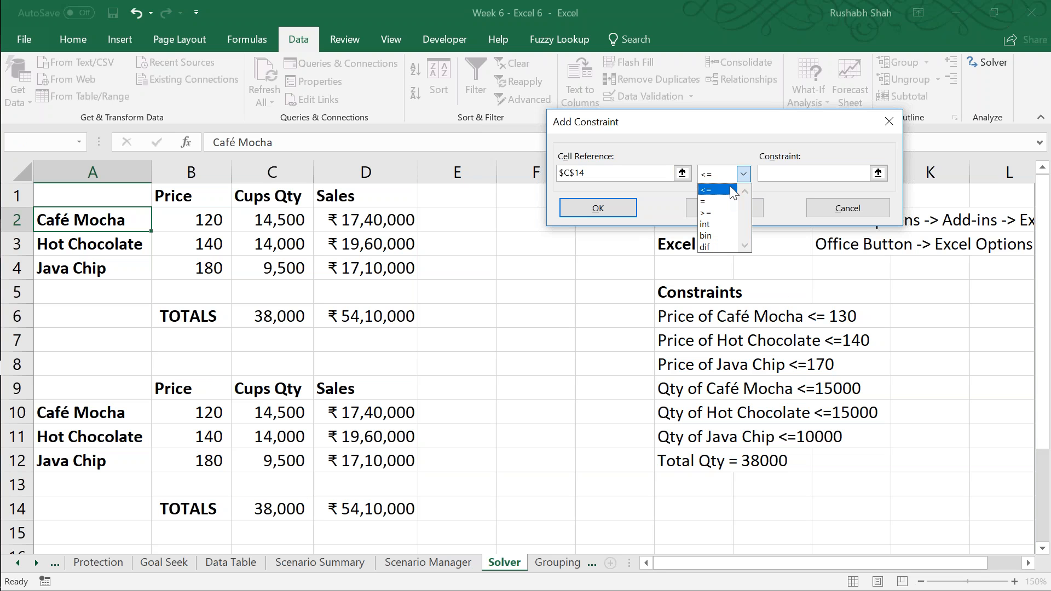
pyautogui.click(718, 200)
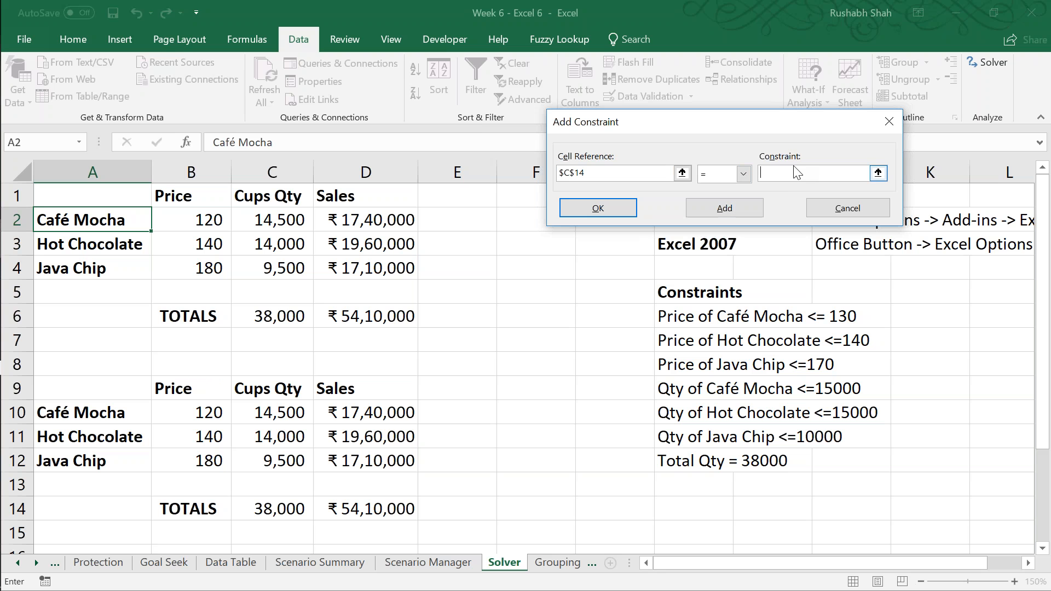
pyautogui.write('38000')
pyautogui.click(743, 174)
pyautogui.click(743, 174)
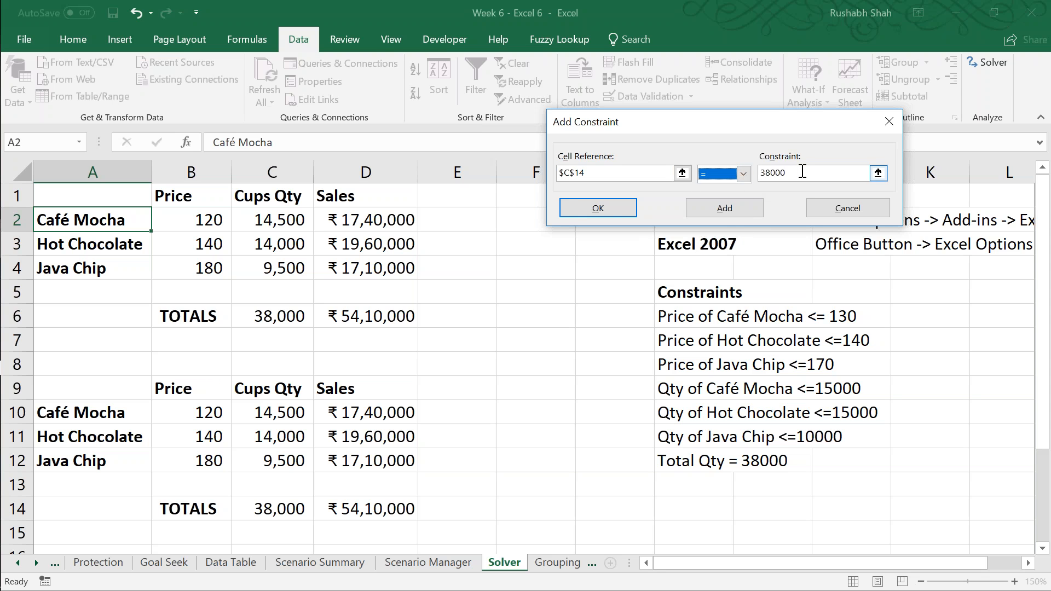
pyautogui.click(802, 172)
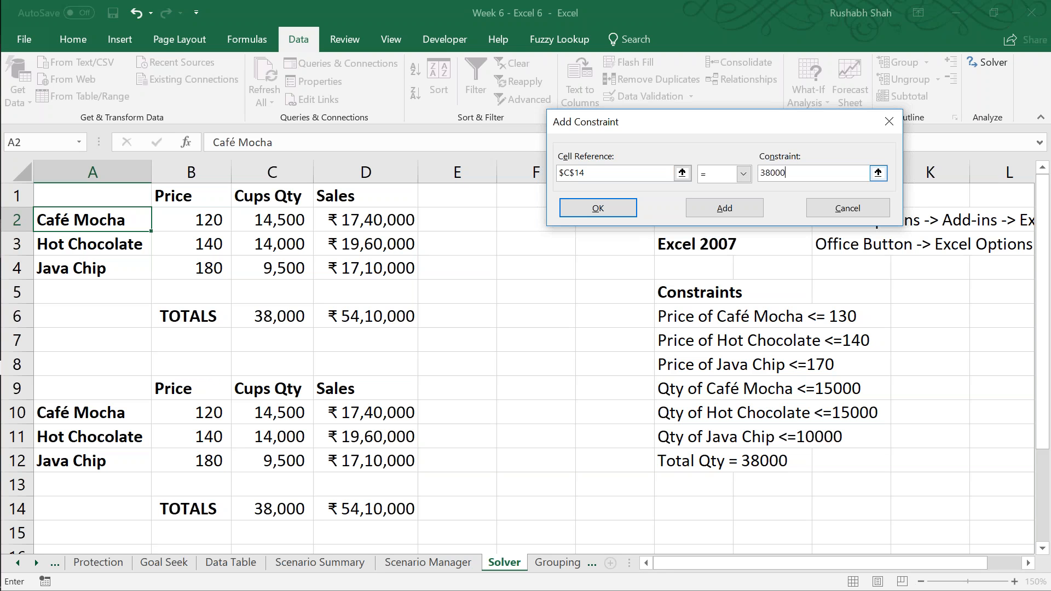
pyautogui.click(622, 211)
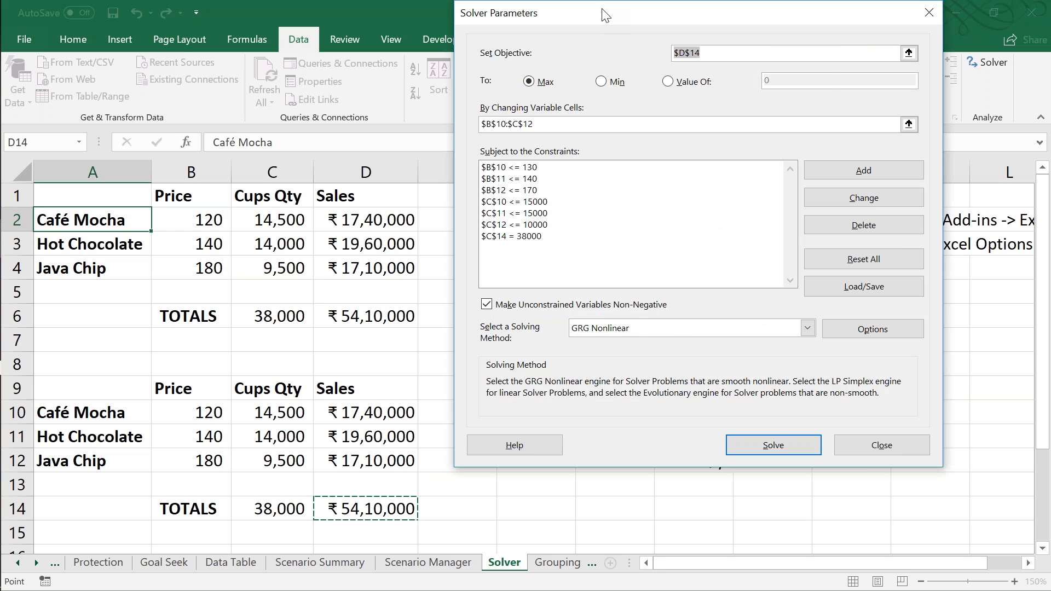
# Step: Solve the model, keep the Solver solution and save the workbook
pyautogui.moveTo(639, 18); pyautogui.dragTo(683, 29)
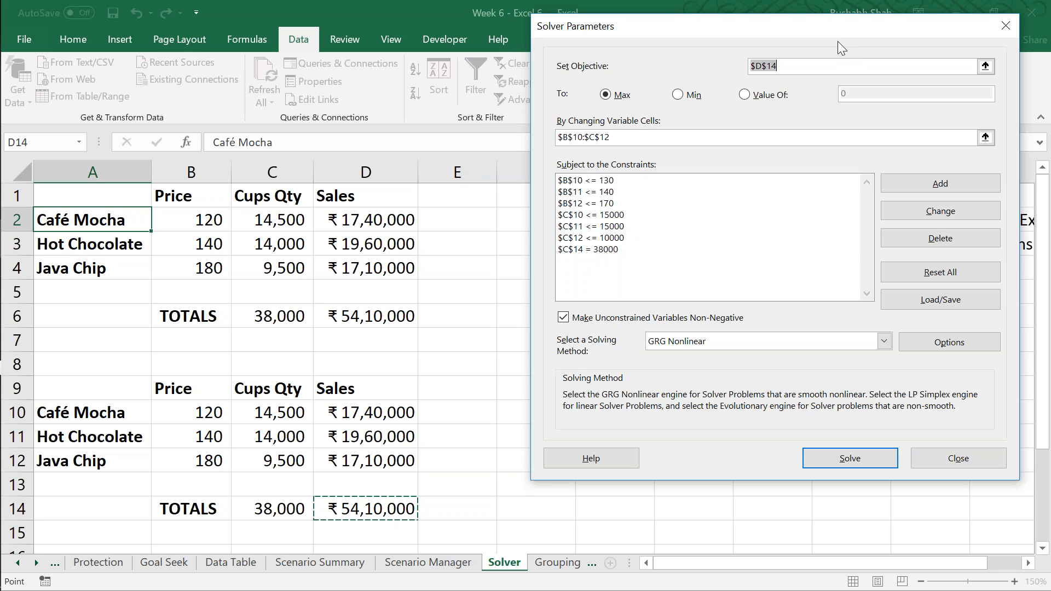
pyautogui.click(870, 461)
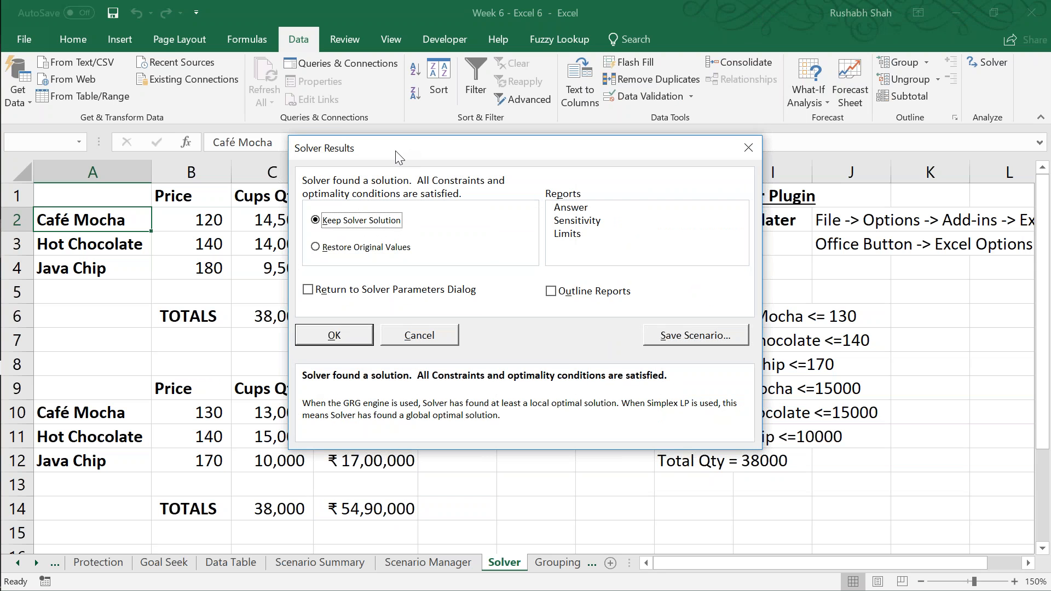
pyautogui.moveTo(399, 148); pyautogui.dragTo(771, 110)
pyautogui.click(723, 298)
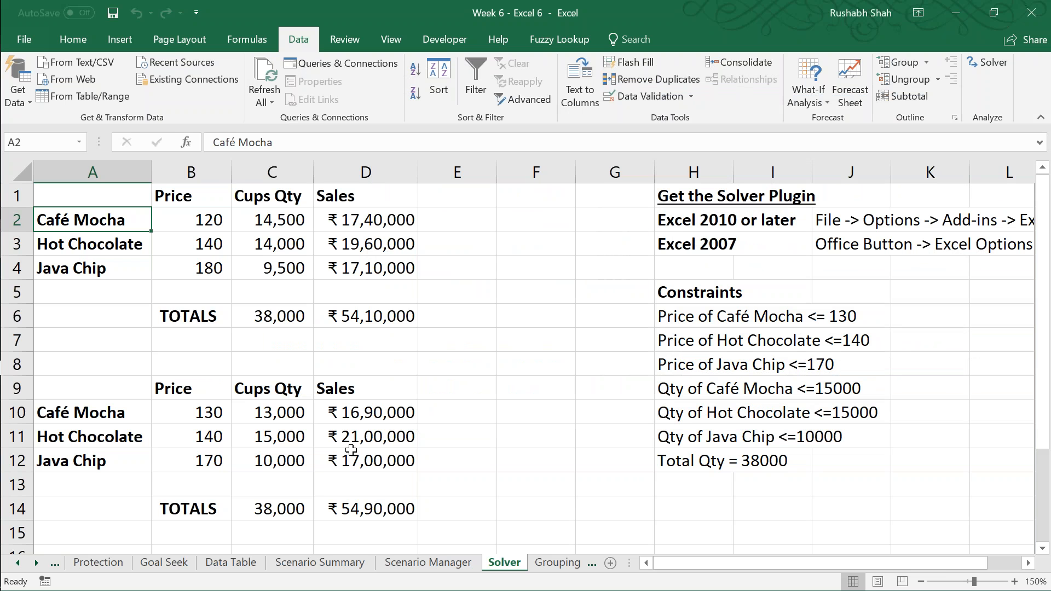
pyautogui.click(370, 500)
pyautogui.hotkey('ctrl', 's')
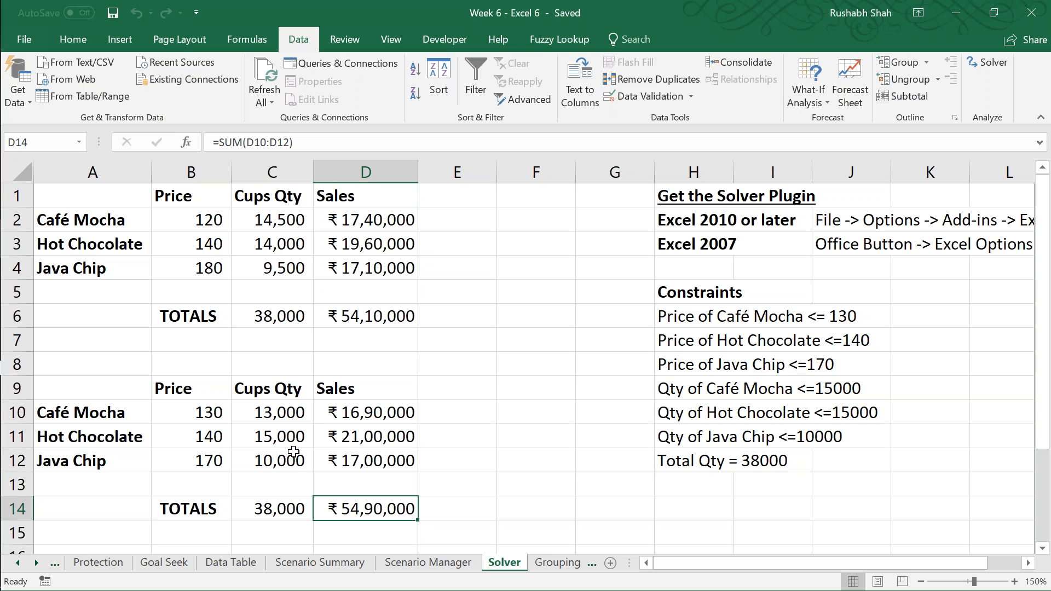
# Step: Review the optimized prices and quantities in B10:C12 against the original table, and save the workbook
pyautogui.moveTo(216, 414); pyautogui.dragTo(260, 457)
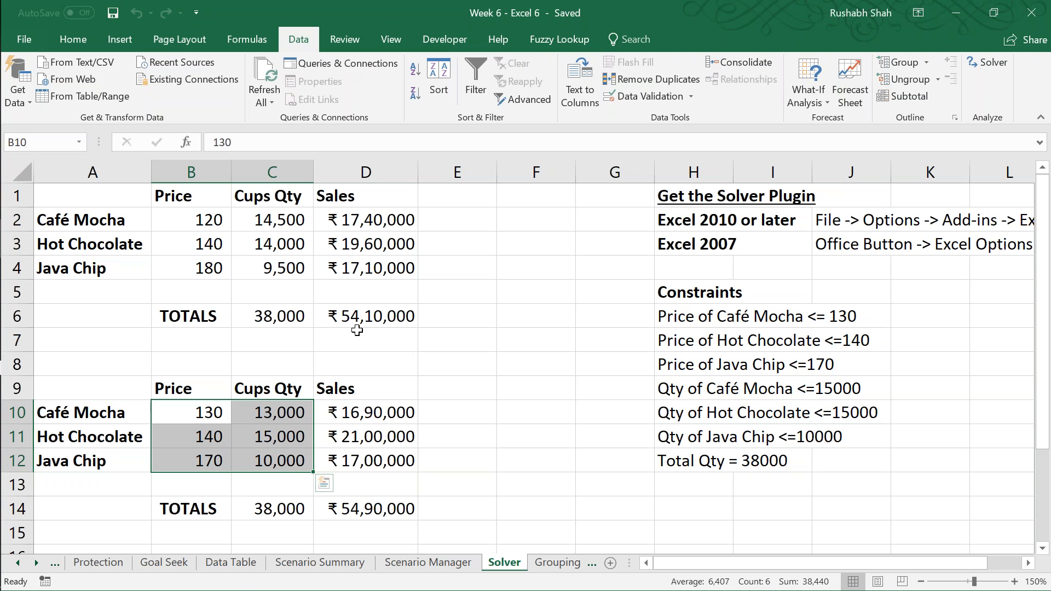
pyautogui.press('Left')
pyautogui.hotkey('ctrl', 's')
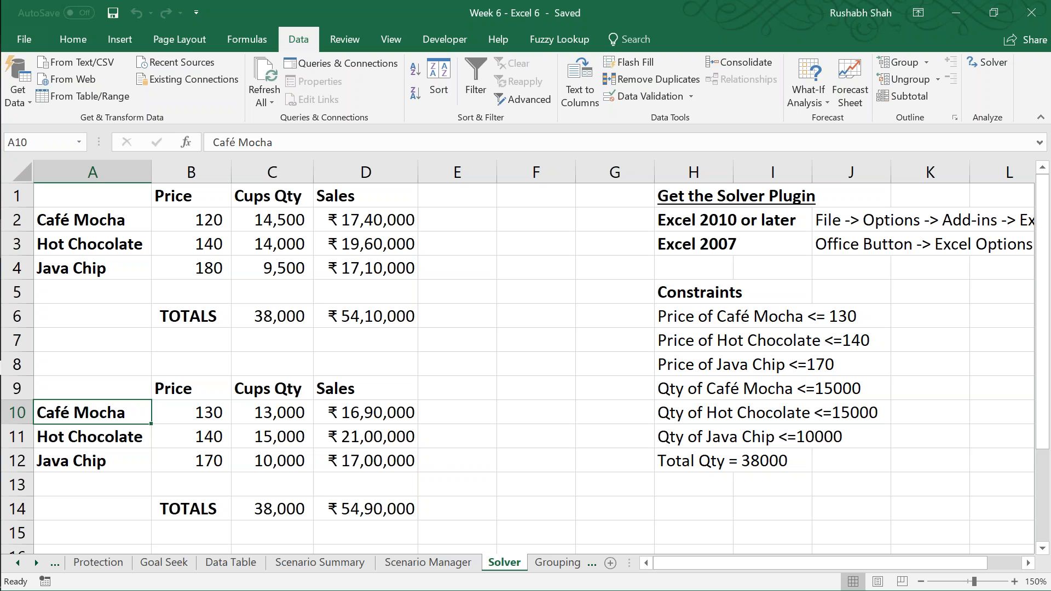
pyautogui.hotkey('ctrl', 'pagedown')
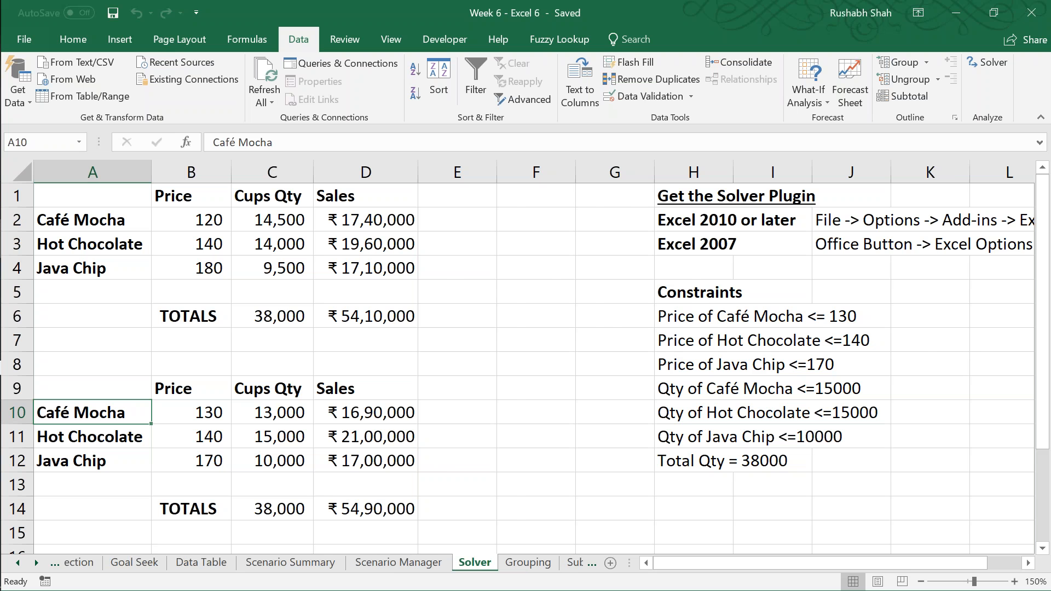
pyautogui.hotkey('ctrl', 'pagedown')
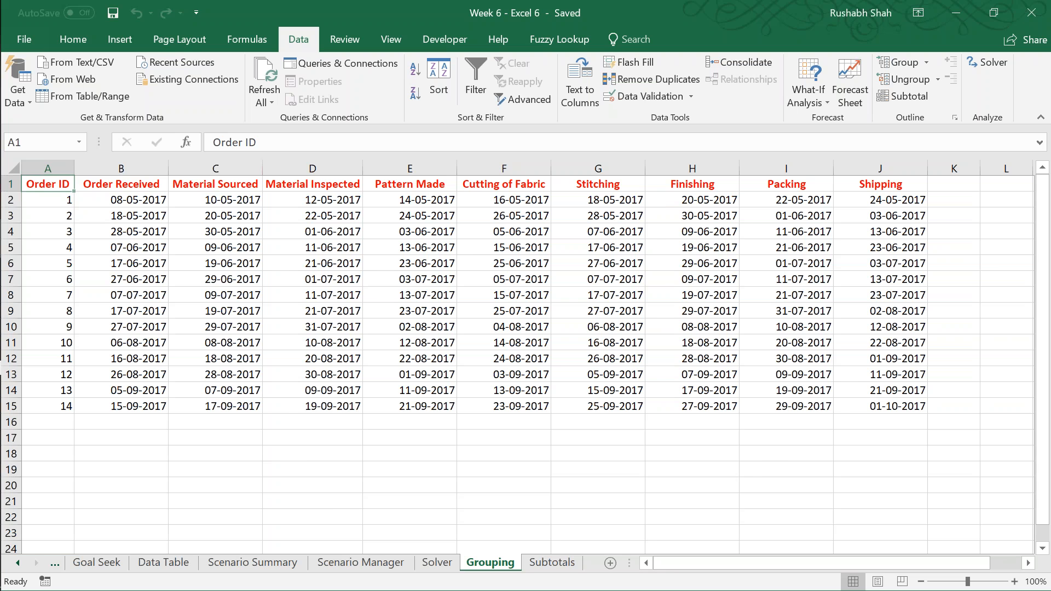
pyautogui.hotkey('ctrl', 'pageup')
# Step: Reopen Solver, view the available solving methods, and solve again with GRG Nonlinear
pyautogui.click(987, 63)
pyautogui.click(714, 339)
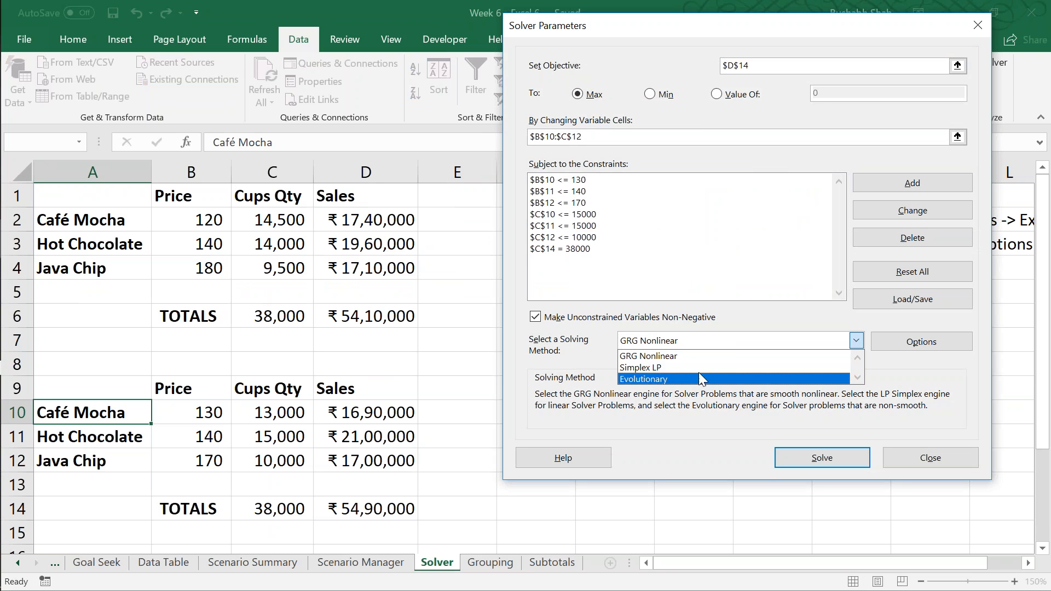
pyautogui.click(723, 342)
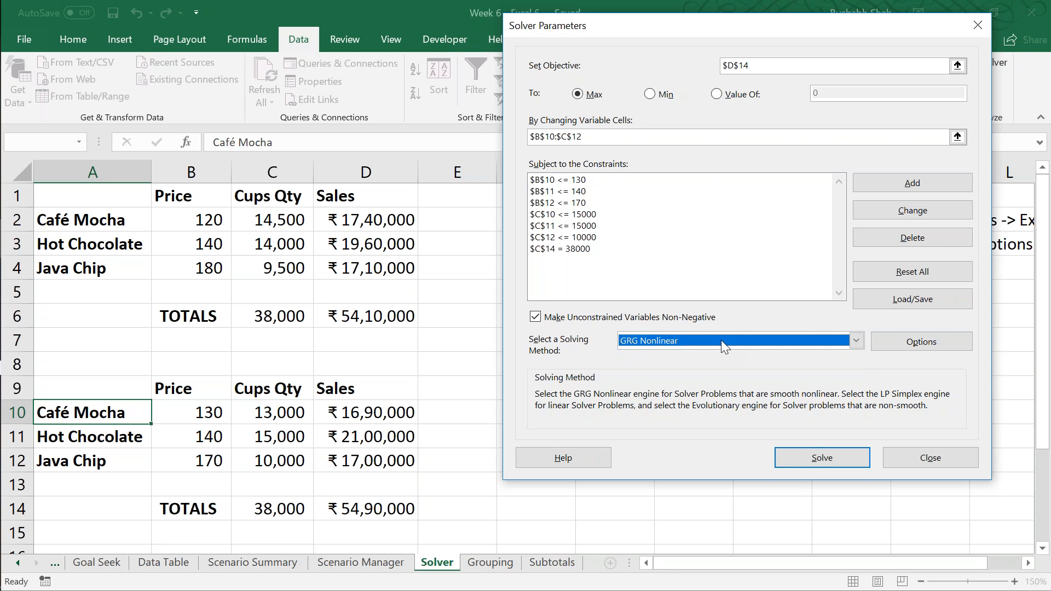
pyautogui.click(720, 340)
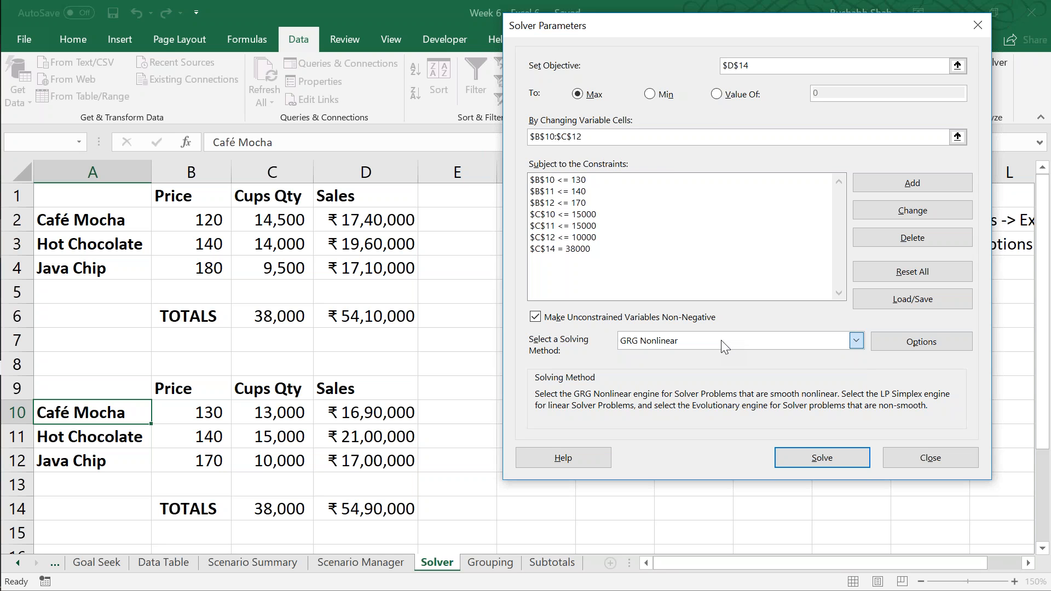
pyautogui.click(721, 340)
pyautogui.click(721, 340)
pyautogui.click(721, 339)
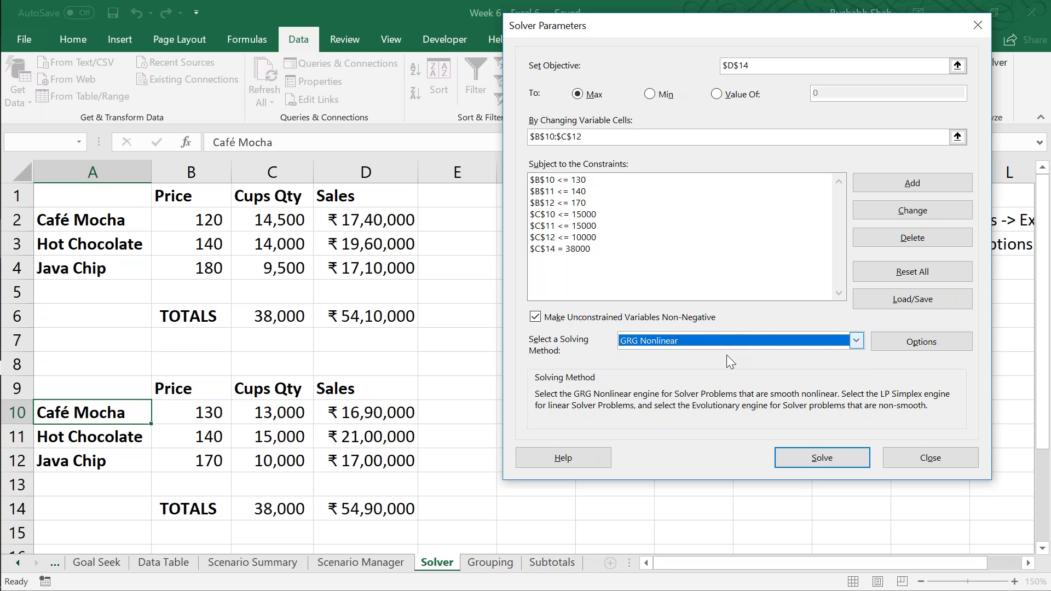
pyautogui.click(797, 458)
# Step: Keep the Solver solution and generate the Answer, Sensitivity and Limits reports
pyautogui.moveTo(673, 146); pyautogui.dragTo(810, 117)
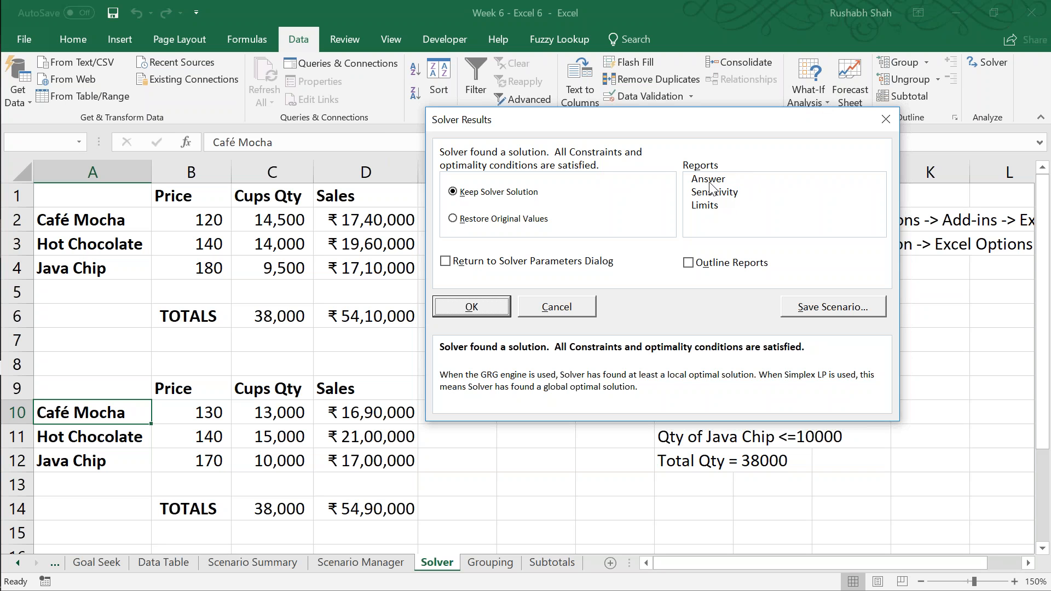
pyautogui.click(710, 183)
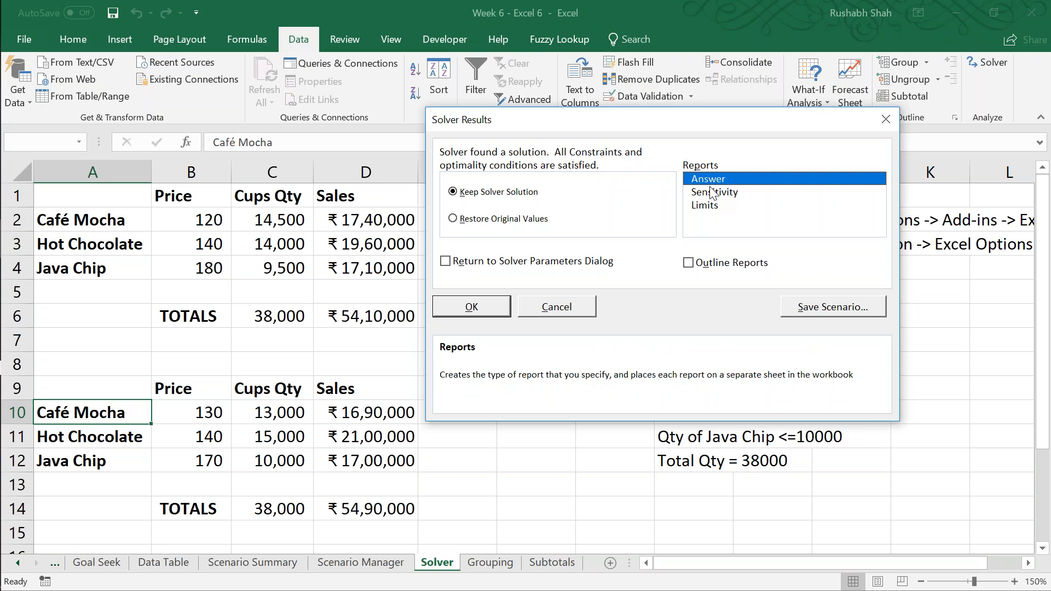
pyautogui.keyDown('ctrl'); pyautogui.click(710, 192); pyautogui.keyUp('ctrl')
pyautogui.keyDown('ctrl'); pyautogui.click(705, 205); pyautogui.keyUp('ctrl')
pyautogui.moveTo(734, 123); pyautogui.dragTo(994, 101)
pyautogui.click(767, 282)
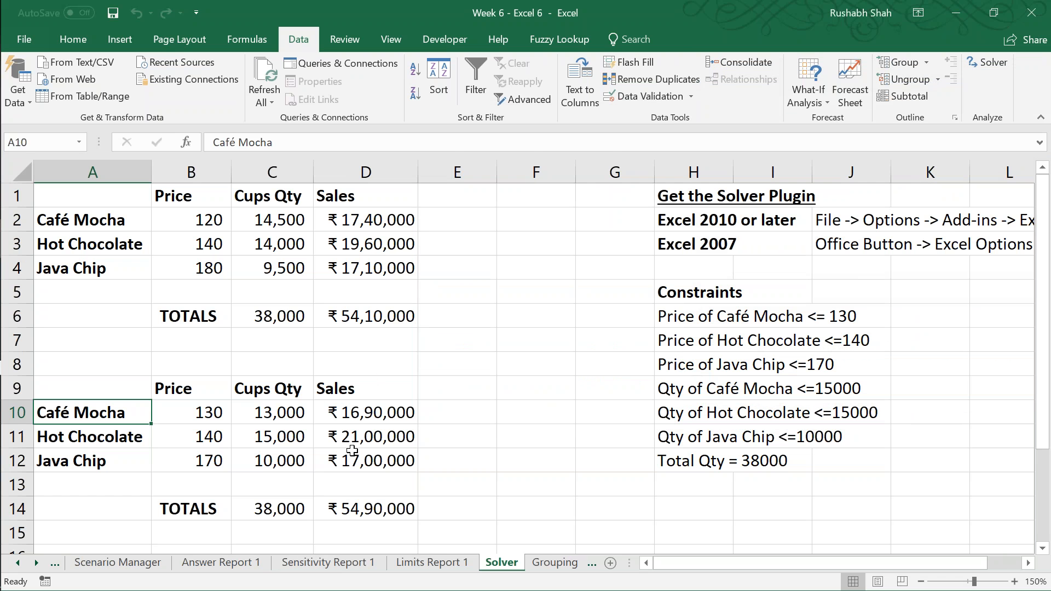
# Step: Examine the objective cell, variable cells and constraints in Answer Report 1
pyautogui.click(221, 563)
pyautogui.press('Down')
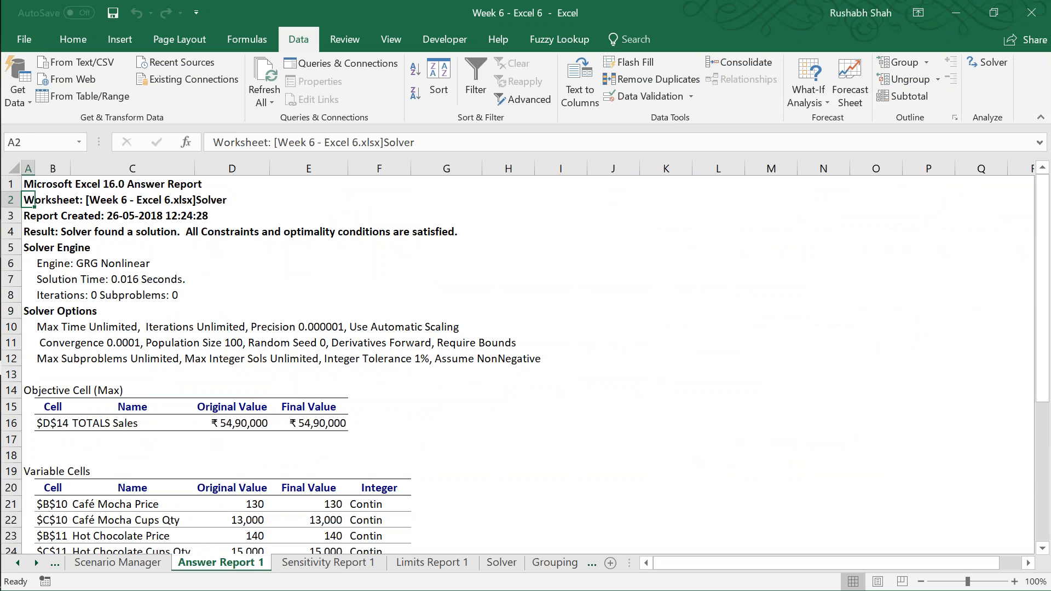
pyautogui.press('Down')
pyautogui.press('Down')
pyautogui.press('Down')
pyautogui.press('Down')
pyautogui.press('Down')
pyautogui.press('Down')
pyautogui.press('Down')
pyautogui.press('Down')
pyautogui.press('Down')
pyautogui.press('Down')
pyautogui.press('Down')
pyautogui.press('Down')
pyautogui.press('Down')
pyautogui.press('Down')
pyautogui.press('Down')
pyautogui.press('Down')
pyautogui.press('Down')
pyautogui.press('Down')
pyautogui.press('Down')
pyautogui.press('Down')
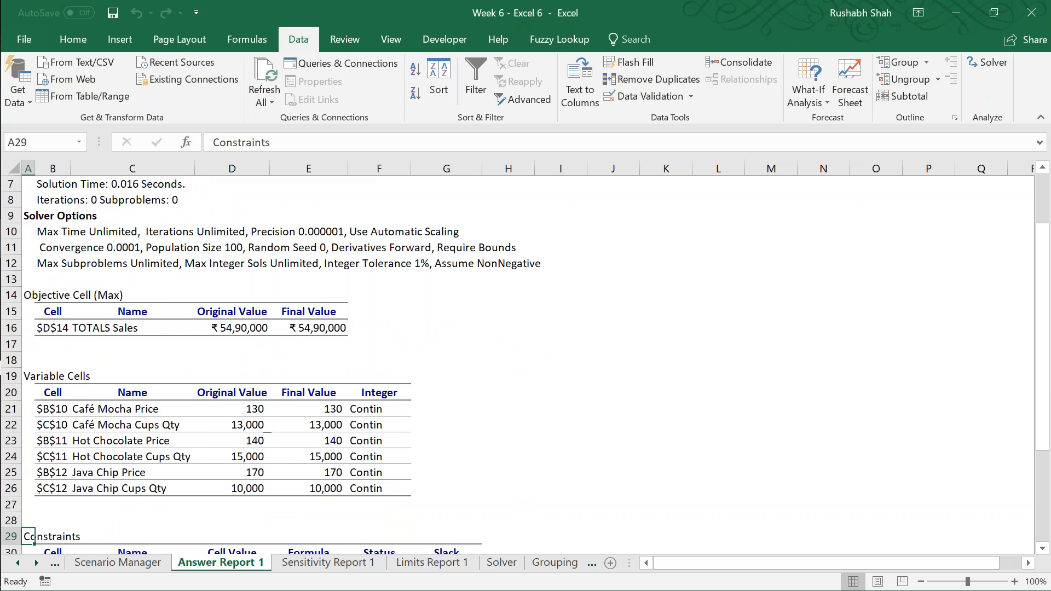
pyautogui.press('Down')
pyautogui.press('Down')
pyautogui.press('Down')
pyautogui.press('Down')
pyautogui.press('Down')
pyautogui.press('Down')
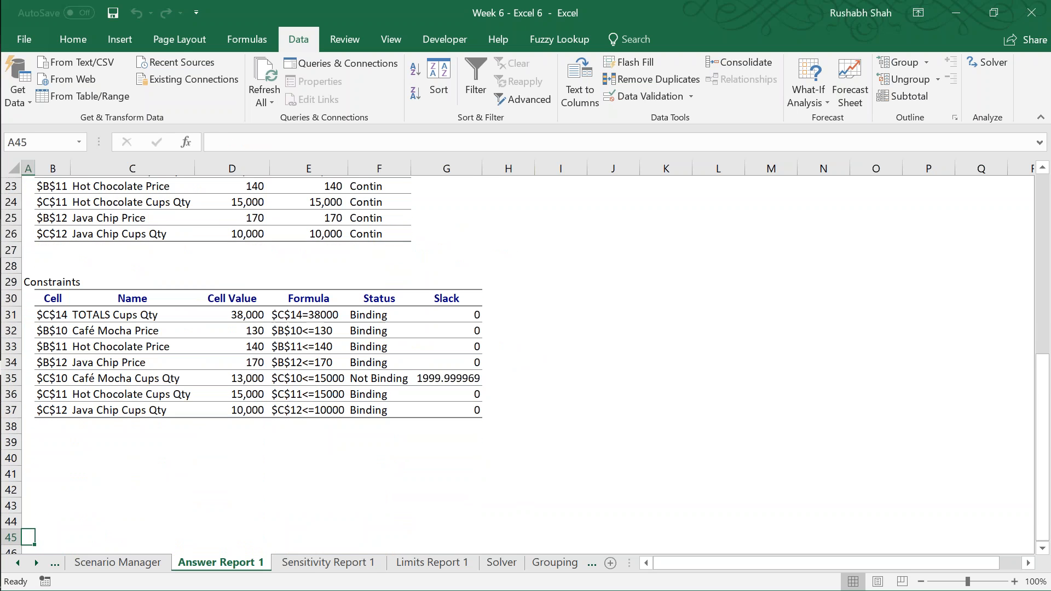
# Step: Examine the variable cells and constraints in Sensitivity Report 1, and open Limits Report 1
pyautogui.click(316, 564)
pyautogui.press('Down')
pyautogui.press('Down')
pyautogui.press('Down')
pyautogui.press('Down')
pyautogui.press('Down')
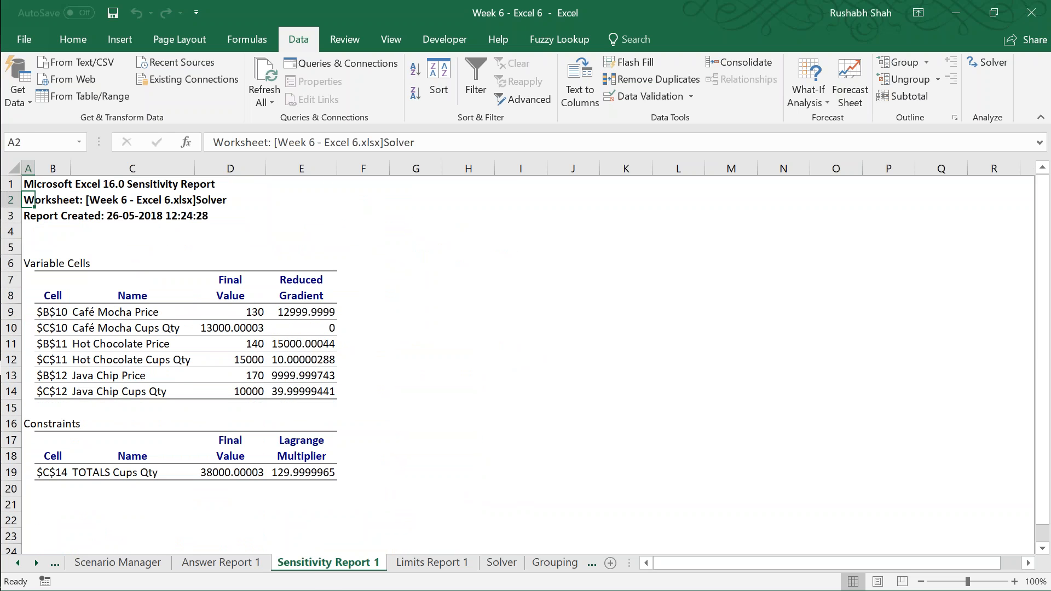
pyautogui.press('Right')
pyautogui.press('Down')
pyautogui.press('Down')
pyautogui.press('Down')
pyautogui.press('Down')
pyautogui.press('Down')
pyautogui.press('Down')
pyautogui.press('Down')
pyautogui.press('Down')
pyautogui.press('Down')
pyautogui.press('Down')
pyautogui.press('Down')
pyautogui.press('Down')
pyautogui.press('Down')
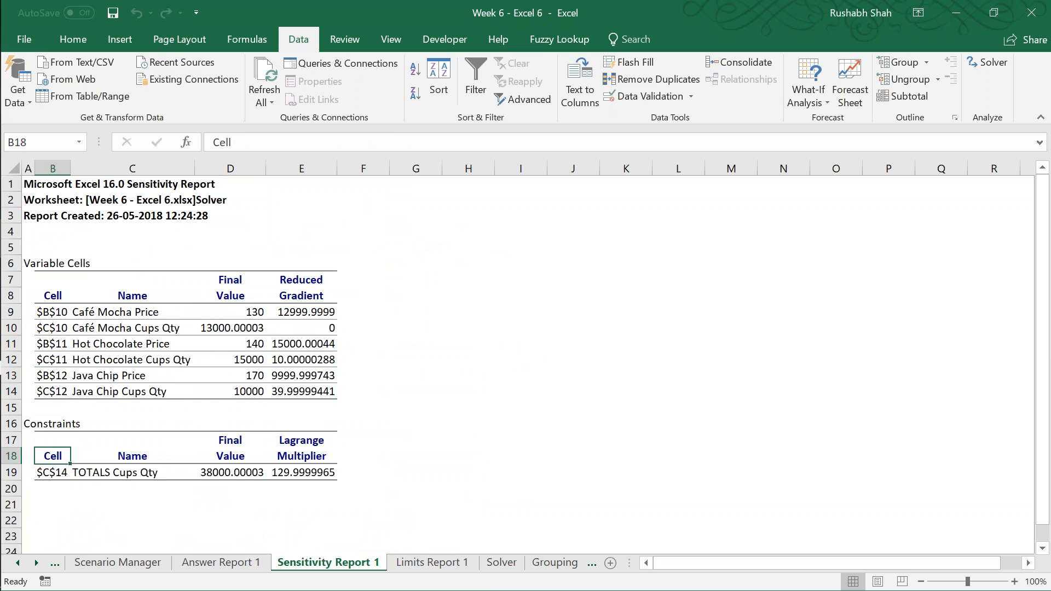
pyautogui.click(435, 563)
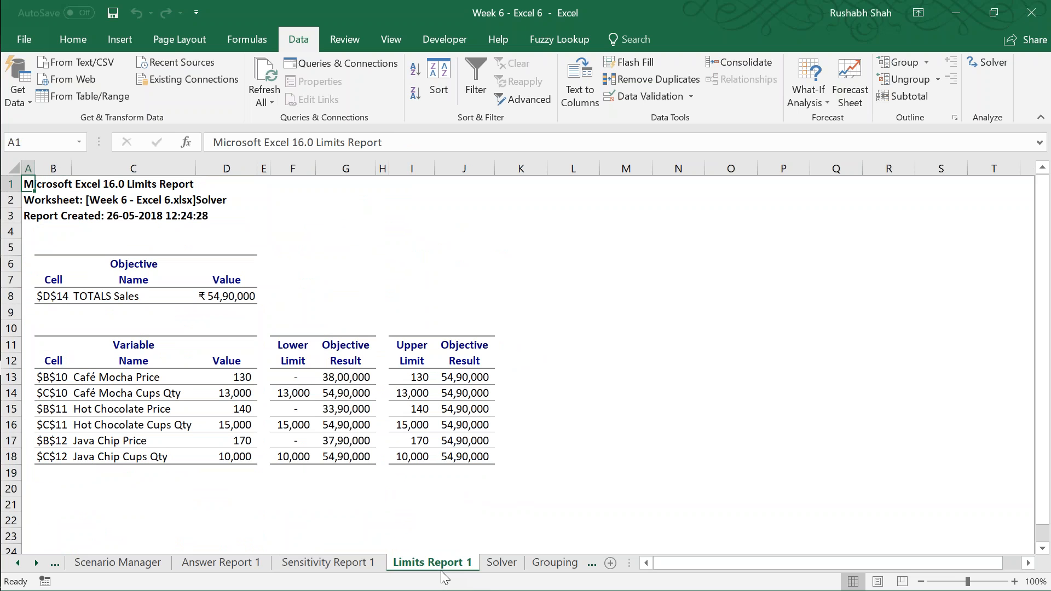
# Step: Examine the lower and upper limits of the variable cells in Limits Report 1
pyautogui.press('Down')
pyautogui.press('Right')
pyautogui.press('Down')
pyautogui.press('Down')
pyautogui.press('Down')
pyautogui.press('Down')
pyautogui.press('Down')
pyautogui.press('Down')
pyautogui.press('Down')
pyautogui.press('Down')
pyautogui.press('Down')
pyautogui.press('Down')
pyautogui.press('Down')
pyautogui.press('Down')
pyautogui.press('Down')
pyautogui.press('Down')
pyautogui.press('Down')
pyautogui.press('Down')
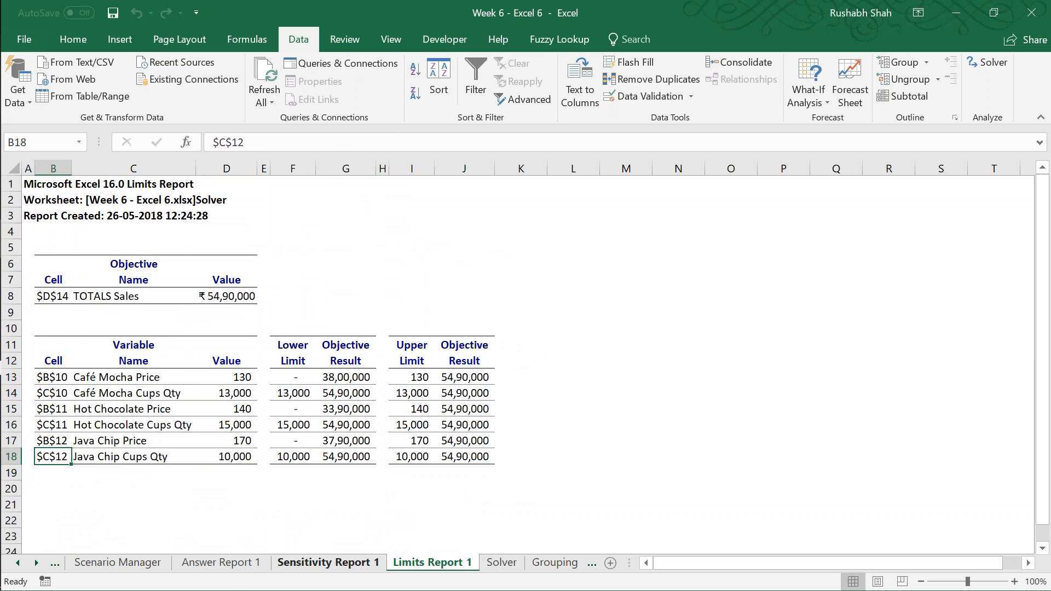
# Step: Return to the Solver sheet, review the Solver parameters and close them without solving again
pyautogui.click(229, 562)
pyautogui.click(500, 562)
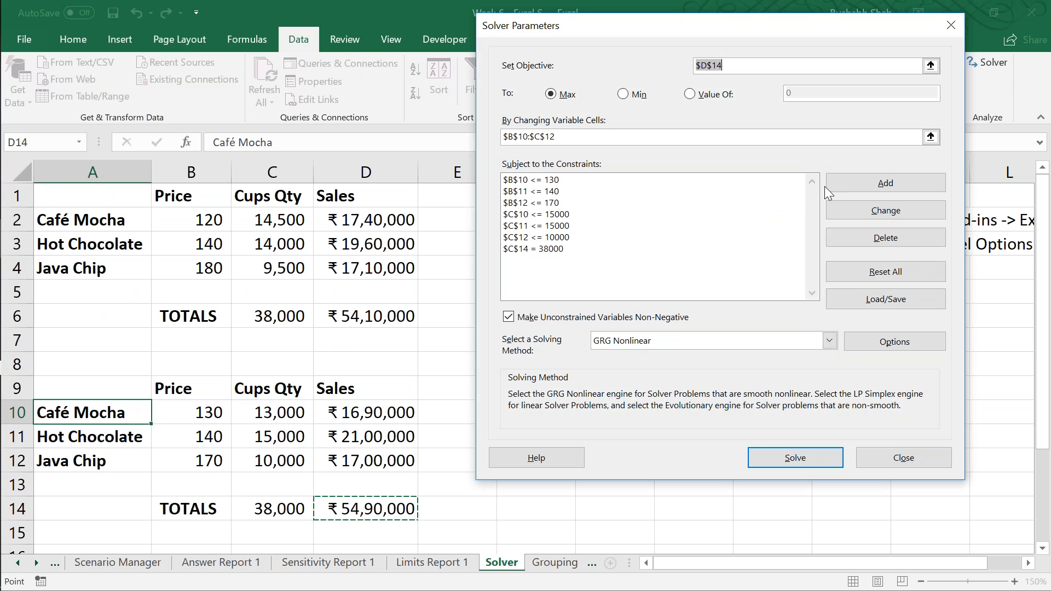
pyautogui.click(904, 458)
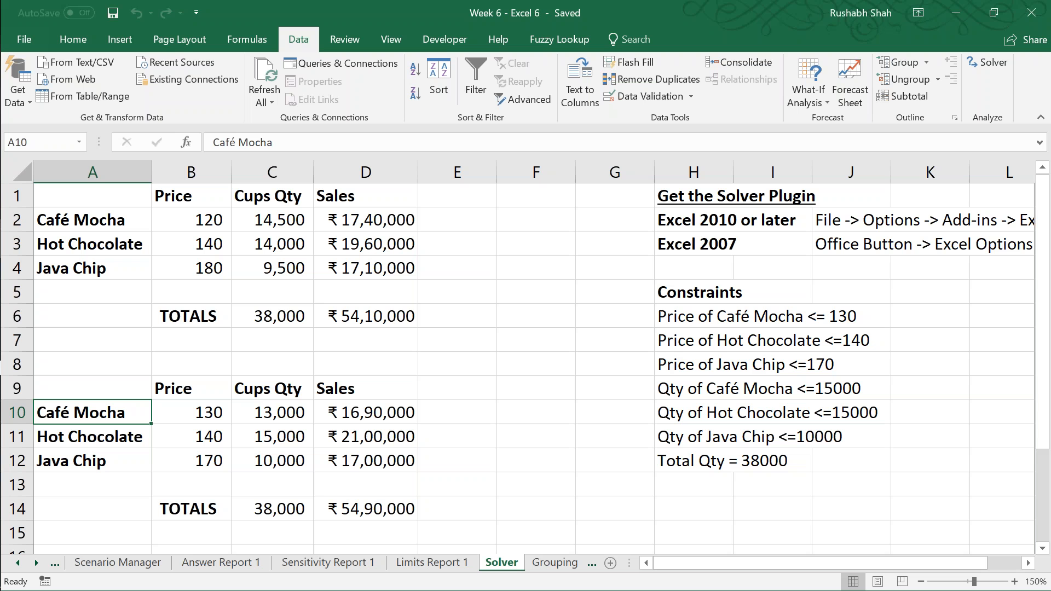
# Step: Open the Grouping sheet with the order processing dates
pyautogui.hotkey('ctrl', 'pagedown')
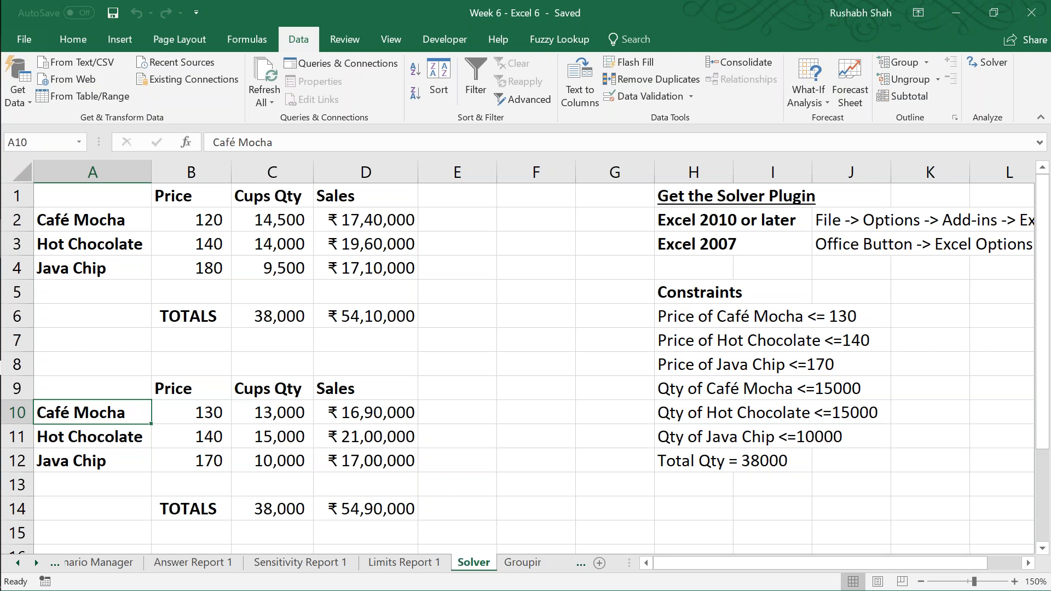
pyautogui.hotkey('ctrl', 'pagedown')
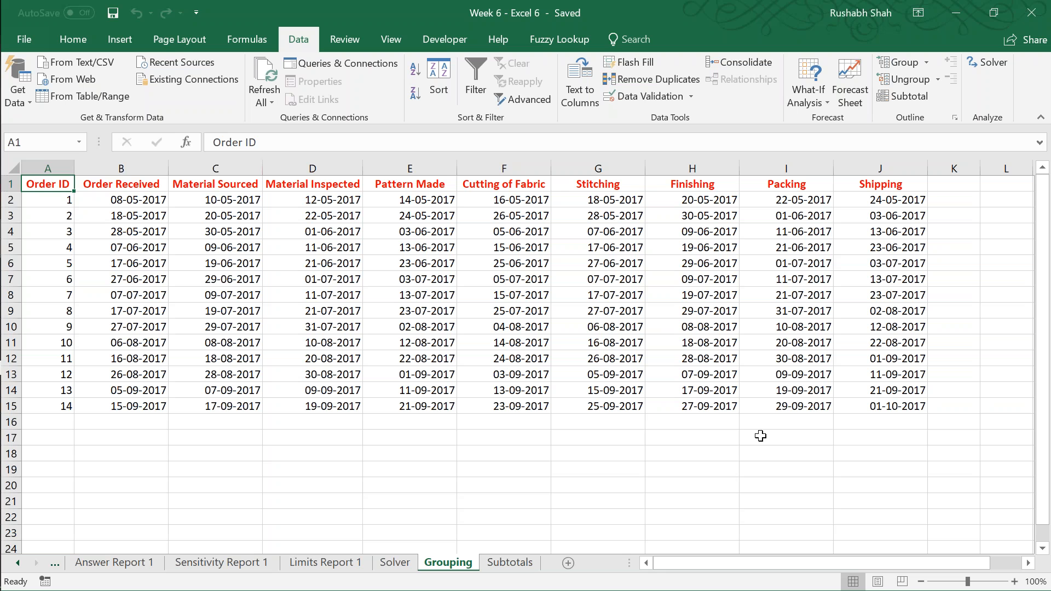
pyautogui.click(577, 2)
# Step: Try to group all columns from Order ID to Shipping (A to J) by columns
pyautogui.hotkey('ctrl', 'shift', 'Right')
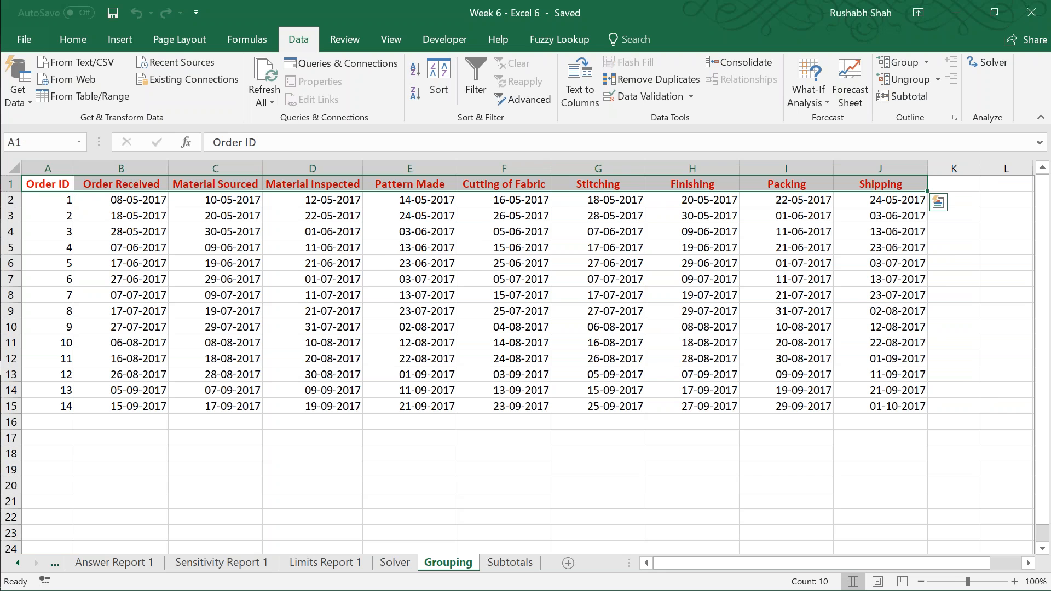
pyautogui.click(1014, 582)
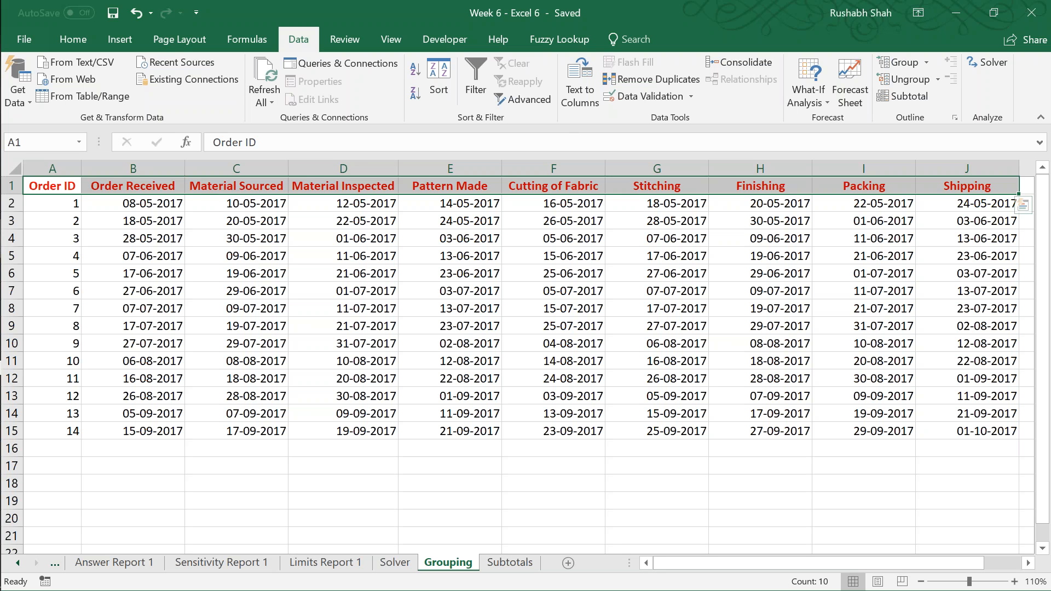
pyautogui.click(925, 64)
pyautogui.click(917, 83)
pyautogui.moveTo(717, 203); pyautogui.dragTo(854, 117)
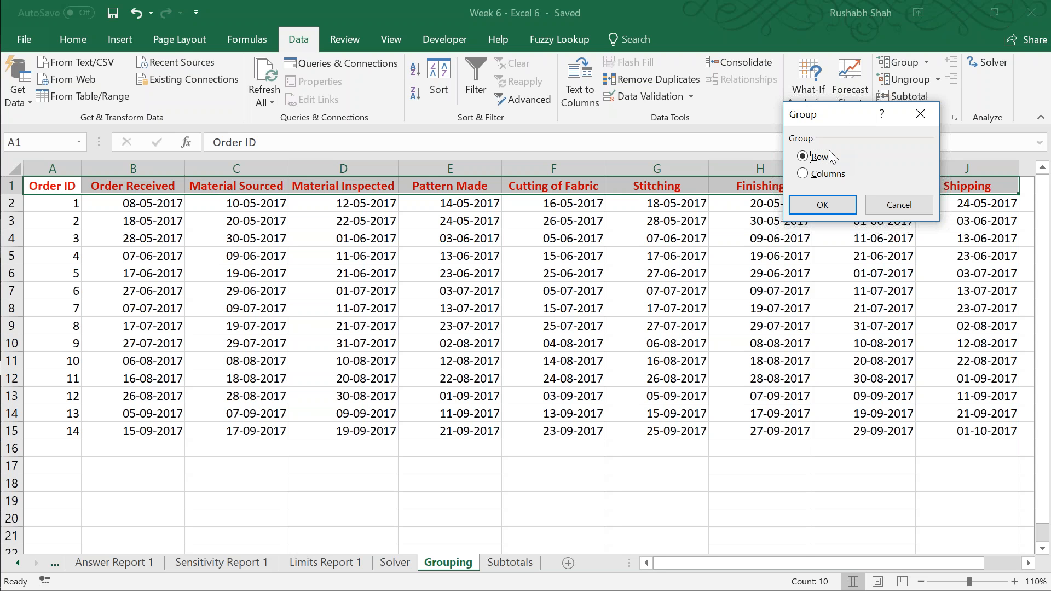
pyautogui.click(825, 174)
pyautogui.click(819, 209)
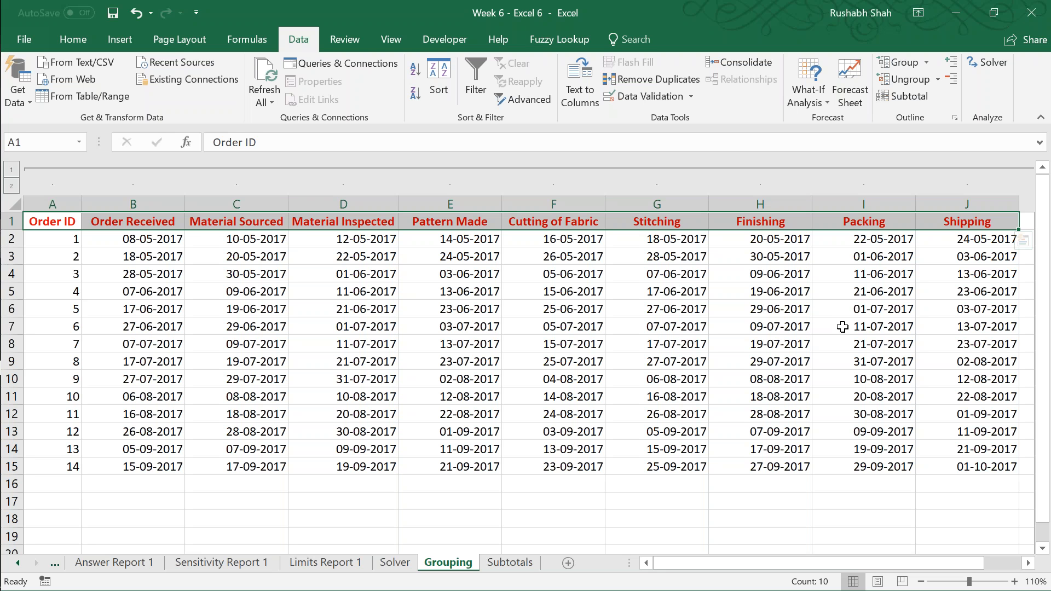
pyautogui.press('Left')
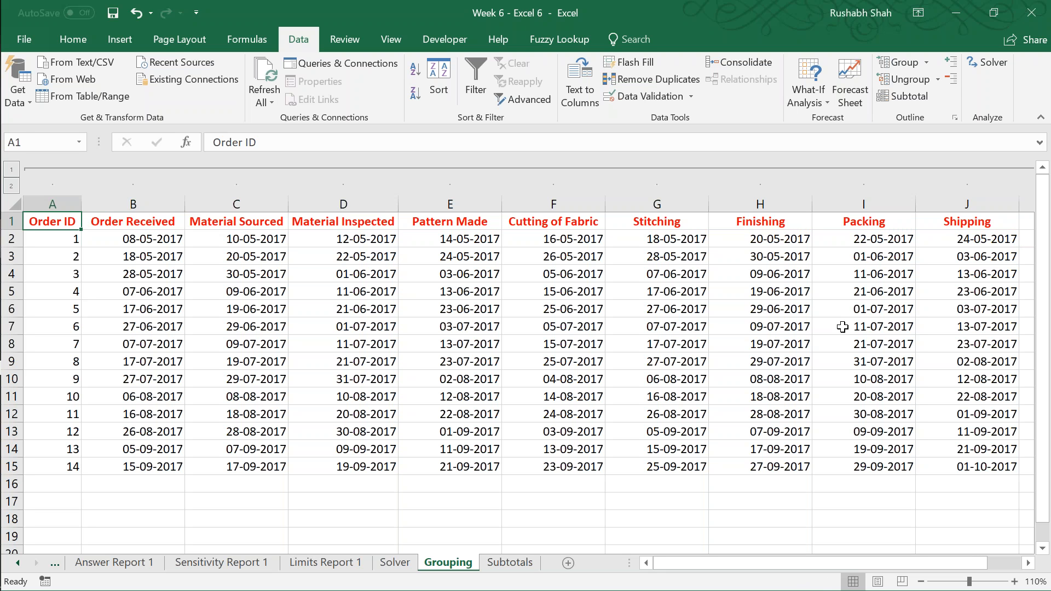
pyautogui.press('Right')
pyautogui.press('Right')
pyautogui.press('Left')
pyautogui.press('Left')
pyautogui.hotkey('shift', 'Right')
pyautogui.hotkey('shift', 'Right')
pyautogui.hotkey('shift', 'Right')
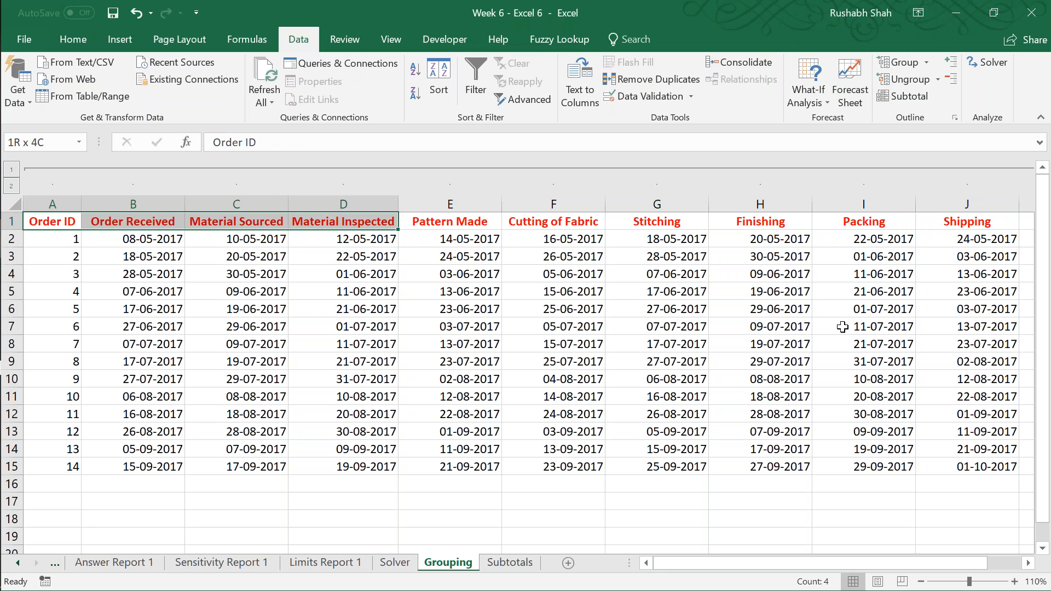
pyautogui.hotkey('shift', 'Left')
pyautogui.hotkey('shift', 'Left')
pyautogui.hotkey('shift', 'Left')
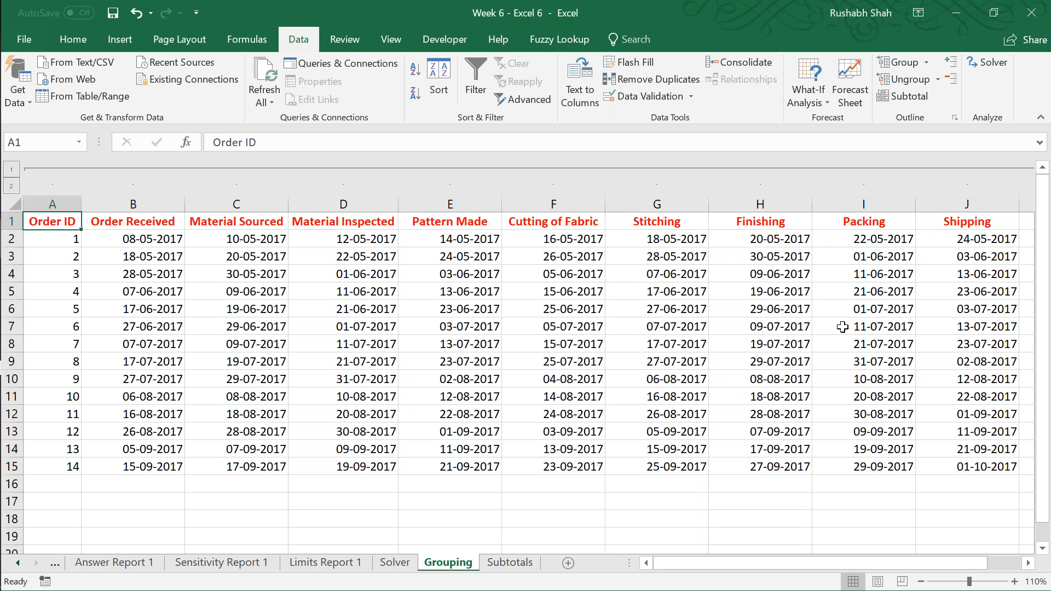
# Step: Undo the grouping of columns A to J and save the workbook
pyautogui.hotkey('ctrl', 'z')
pyautogui.hotkey('ctrl', 's')
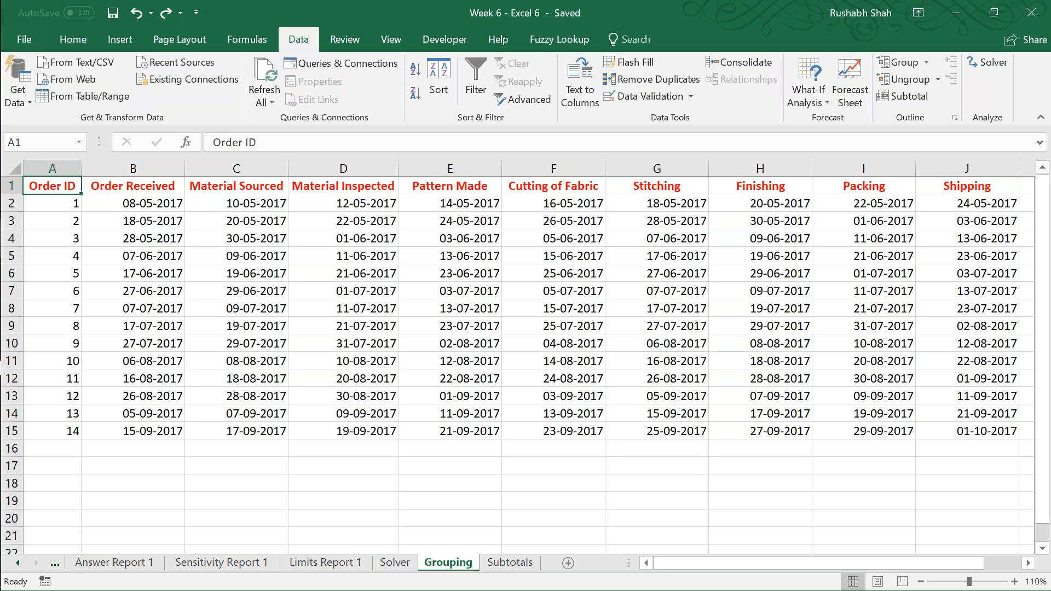
pyautogui.click(133, 186)
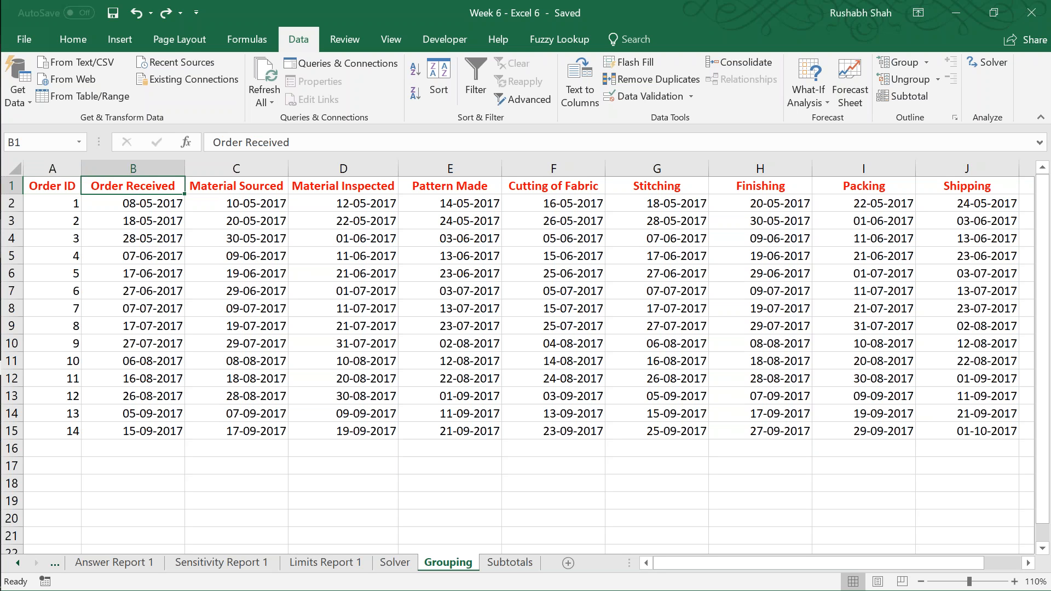
pyautogui.click(53, 186)
pyautogui.hotkey('ctrl', 's')
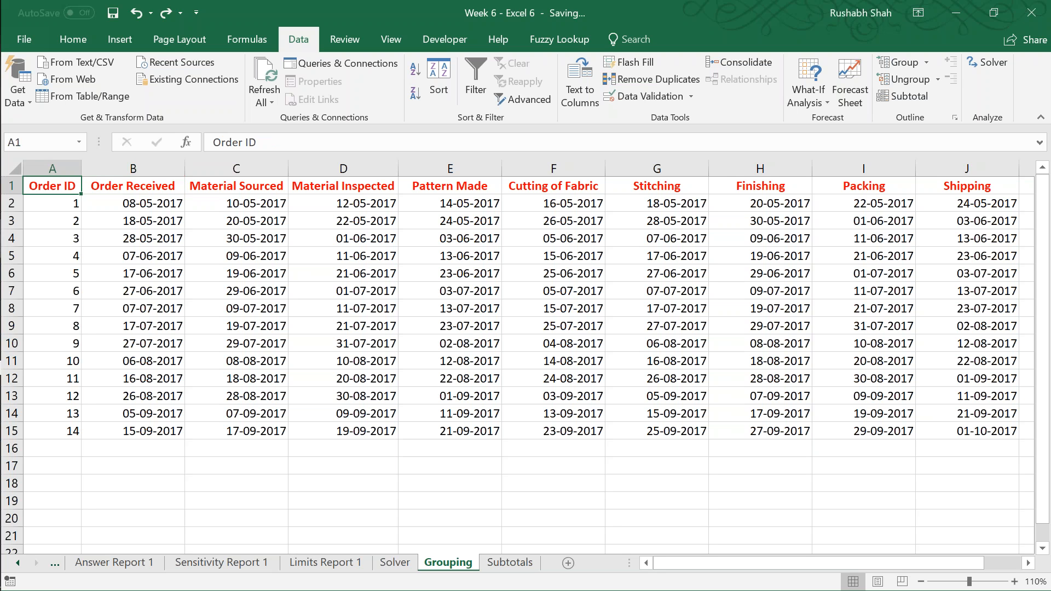
pyautogui.hotkey('ctrl', 'space')
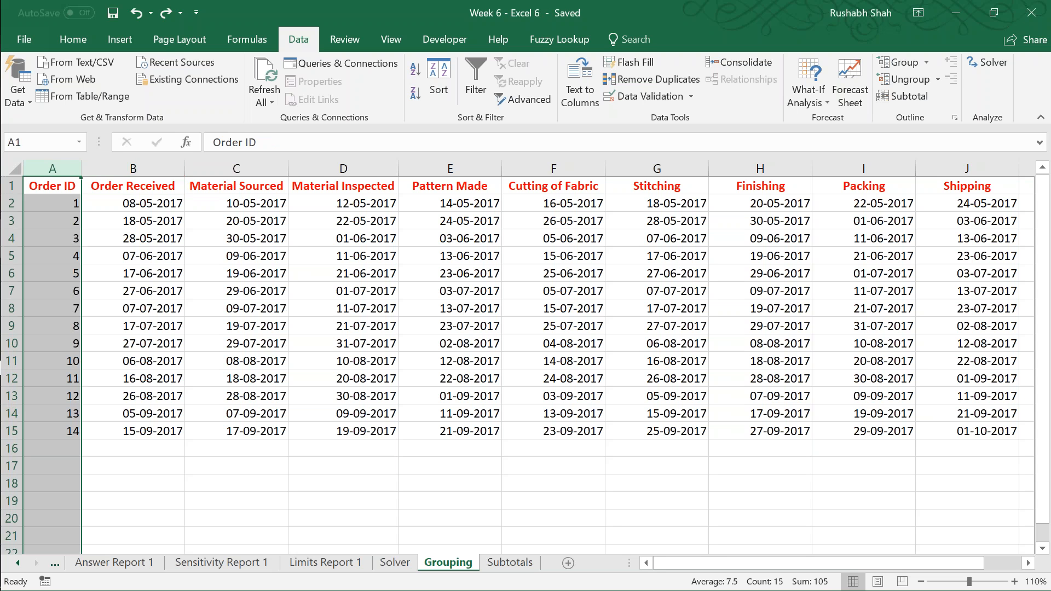
pyautogui.hotkey('shift', 'Right')
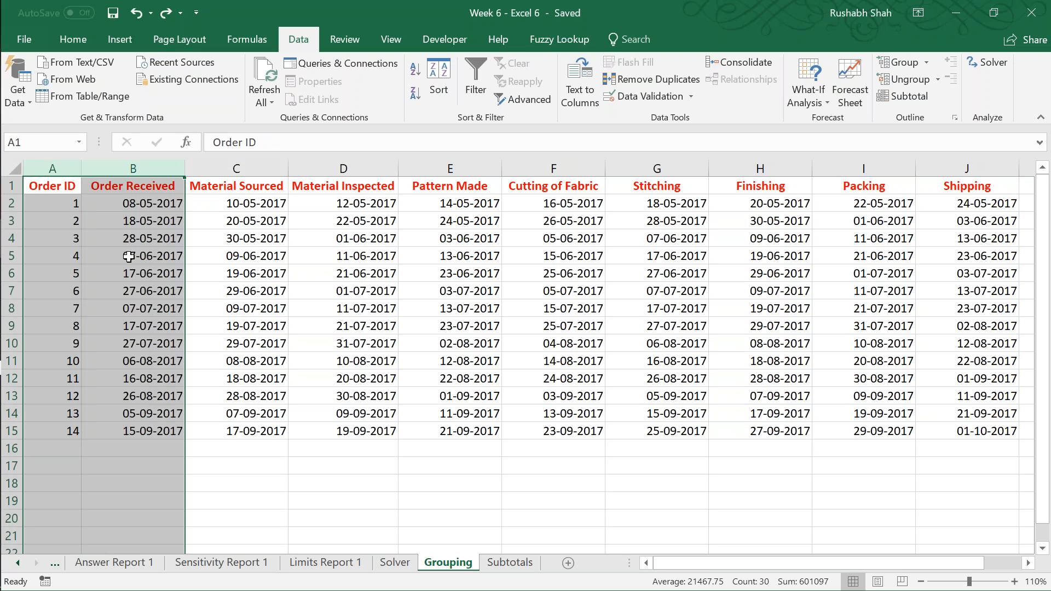
# Step: Group the columns from Material Sourced to Shipping (C to J) by columns and save the workbook
pyautogui.click(203, 187)
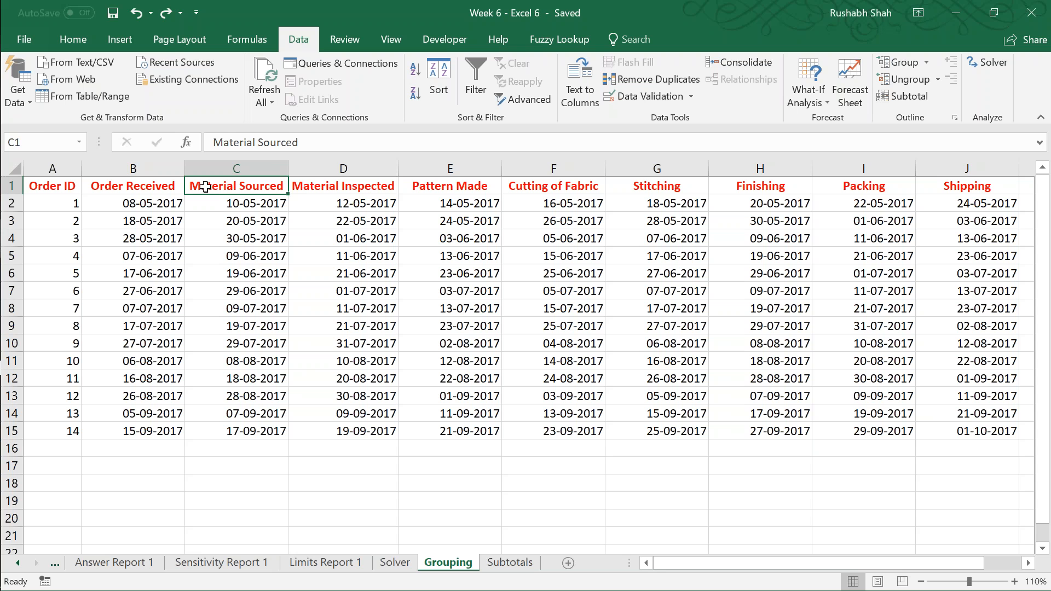
pyautogui.hotkey('shift', 'Right')
pyautogui.hotkey('shift', 'Right')
pyautogui.hotkey('shift', 'Right')
pyautogui.hotkey('shift', 'Right')
pyautogui.hotkey('shift', 'Right')
pyautogui.hotkey('shift', 'Right')
pyautogui.hotkey('shift', 'Right')
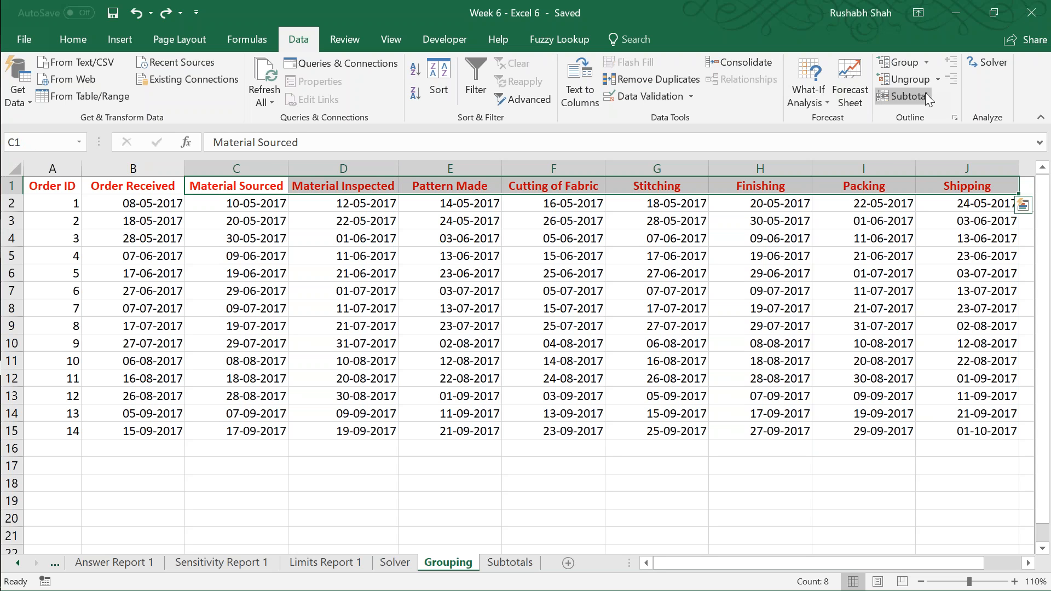
pyautogui.click(911, 60)
pyautogui.click(817, 174)
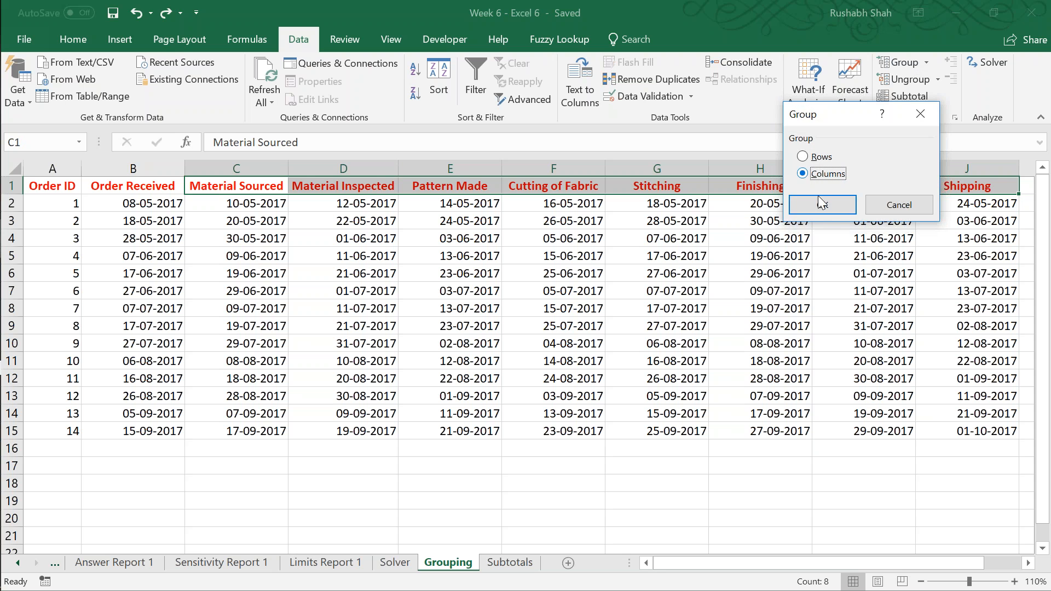
pyautogui.moveTo(810, 118); pyautogui.dragTo(545, 36)
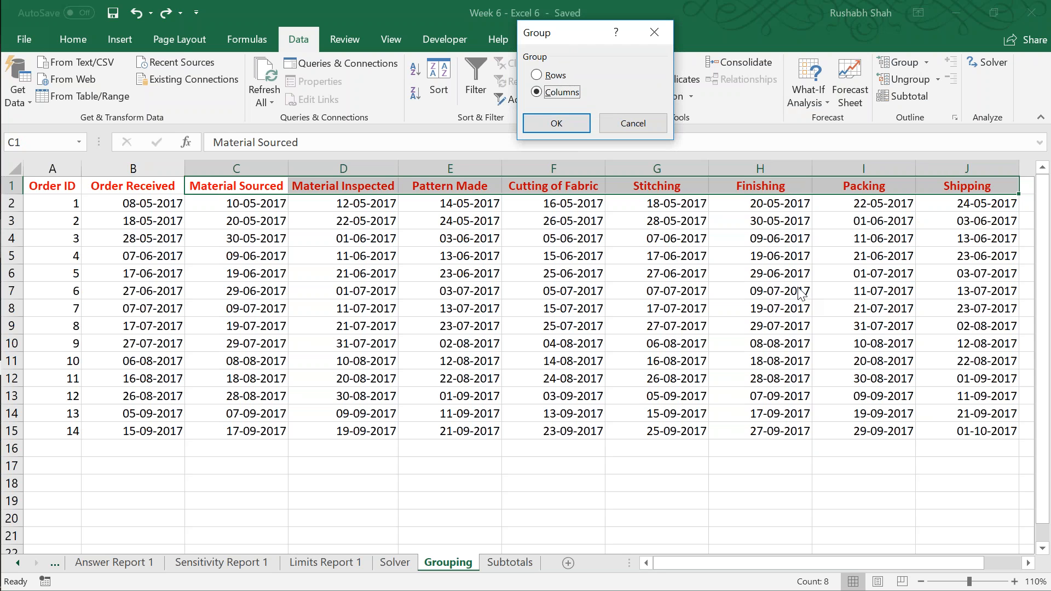
pyautogui.press('Return')
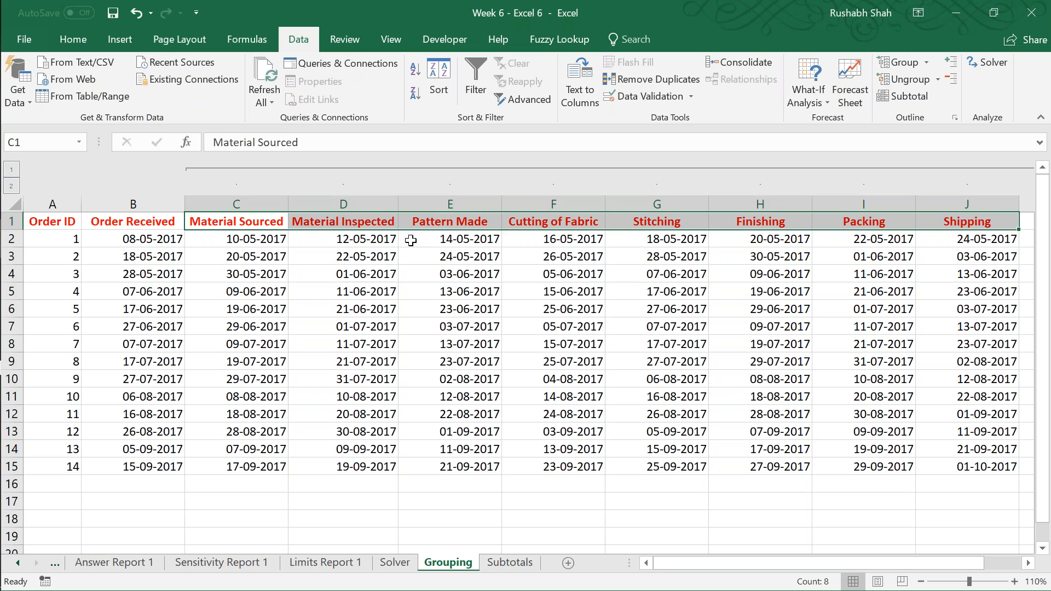
pyautogui.click(291, 270)
pyautogui.hotkey('ctrl', 's')
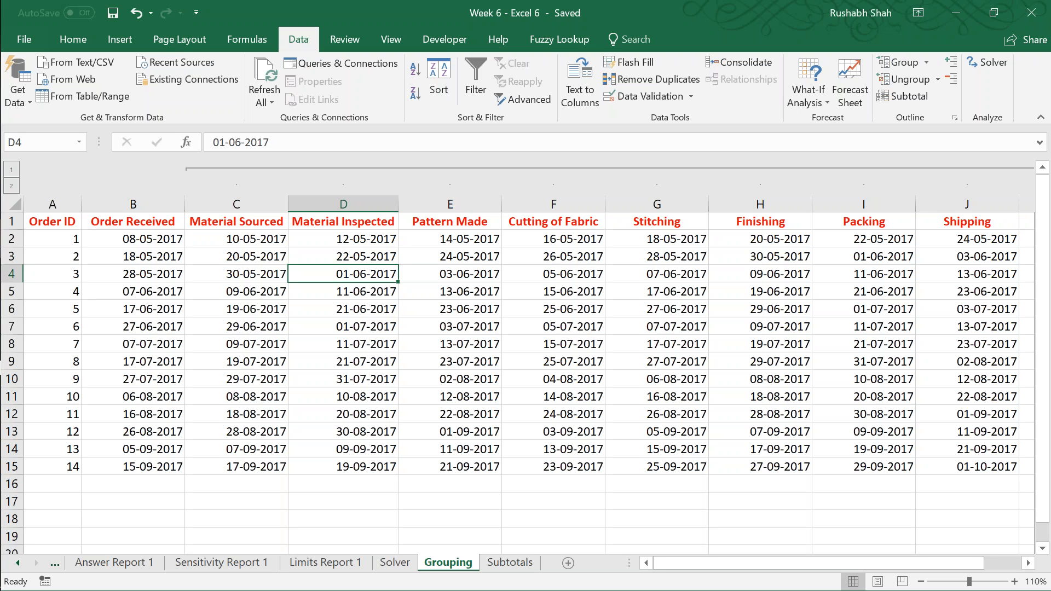
# Step: Add a nested column group covering Material Sourced to Finishing (C to H)
pyautogui.click(343, 256)
pyautogui.click(237, 239)
pyautogui.moveTo(236, 221); pyautogui.dragTo(760, 221)
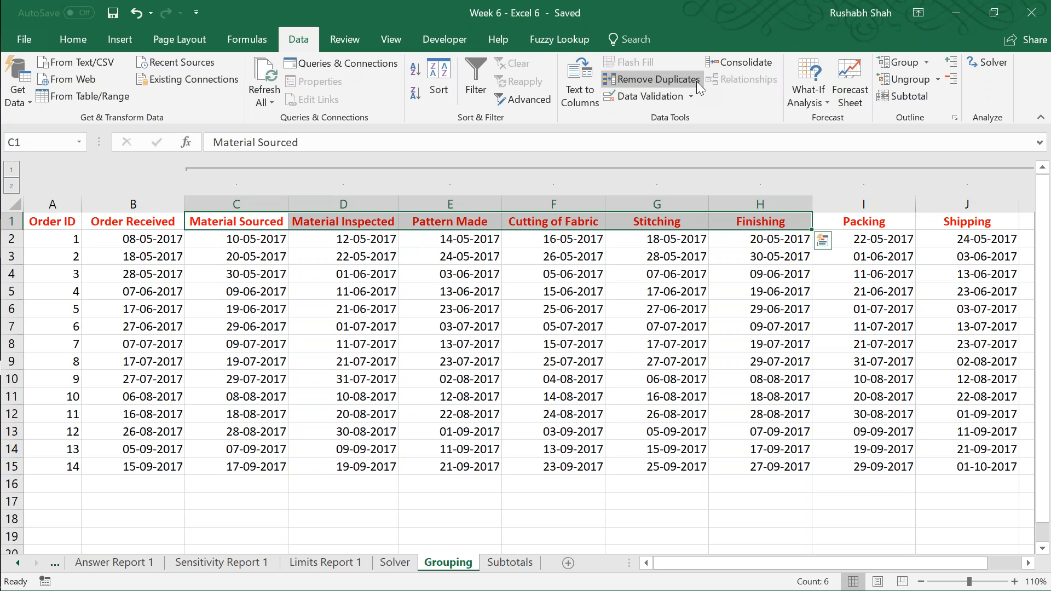
pyautogui.click(892, 66)
pyautogui.click(561, 92)
pyautogui.click(556, 124)
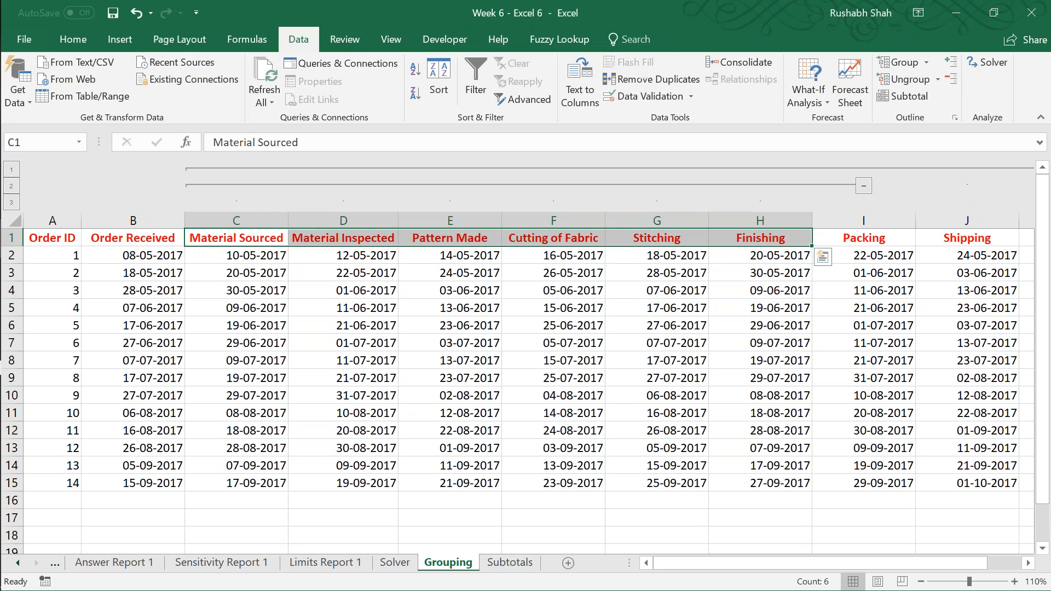
pyautogui.click(339, 301)
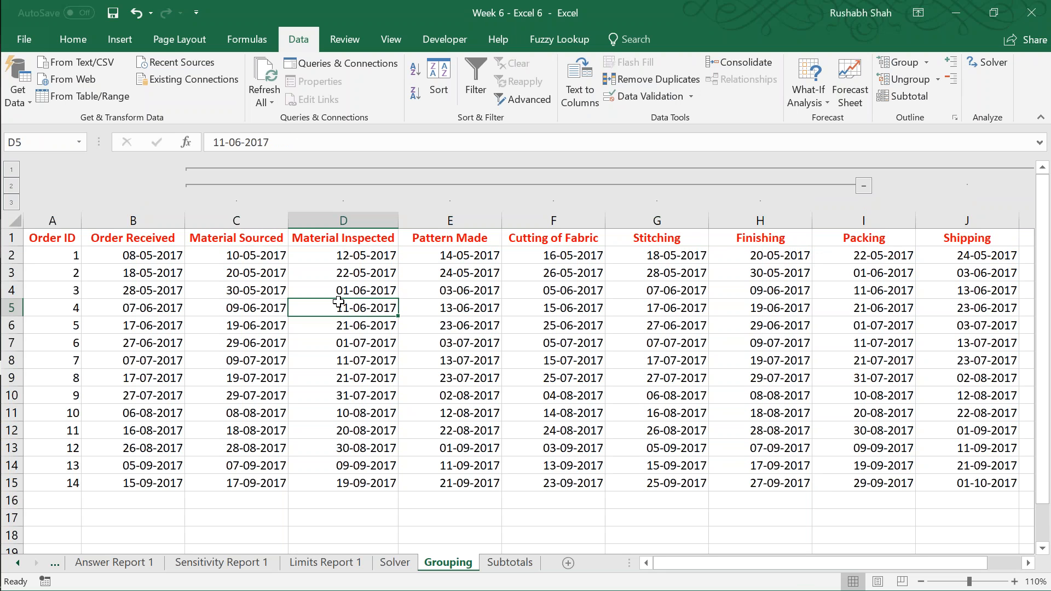
# Step: Add another nested column group for Material Sourced and Material Inspected (C and D)
pyautogui.moveTo(265, 237); pyautogui.dragTo(371, 233)
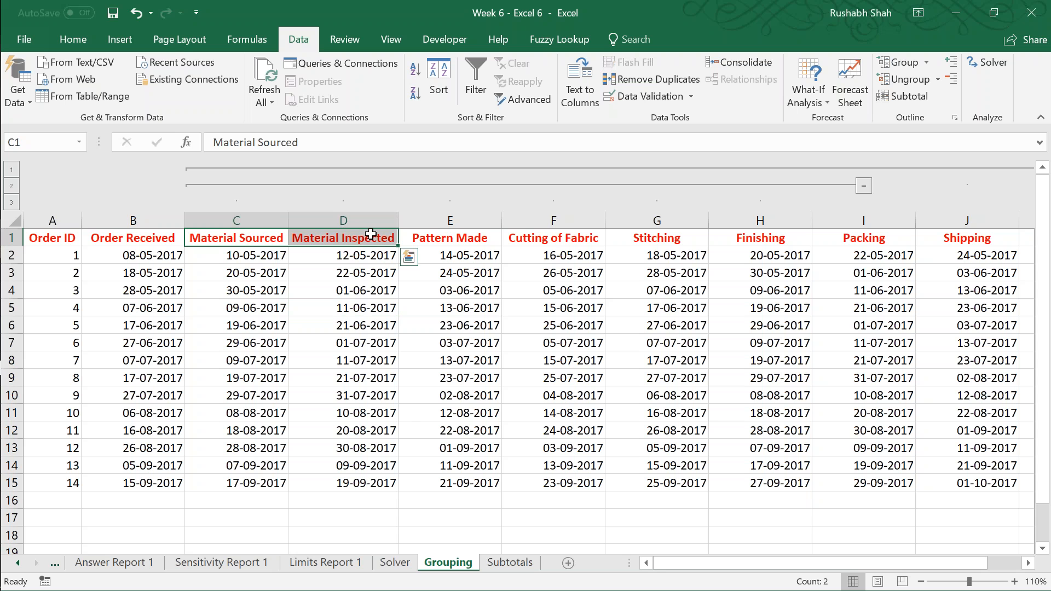
pyautogui.click(895, 66)
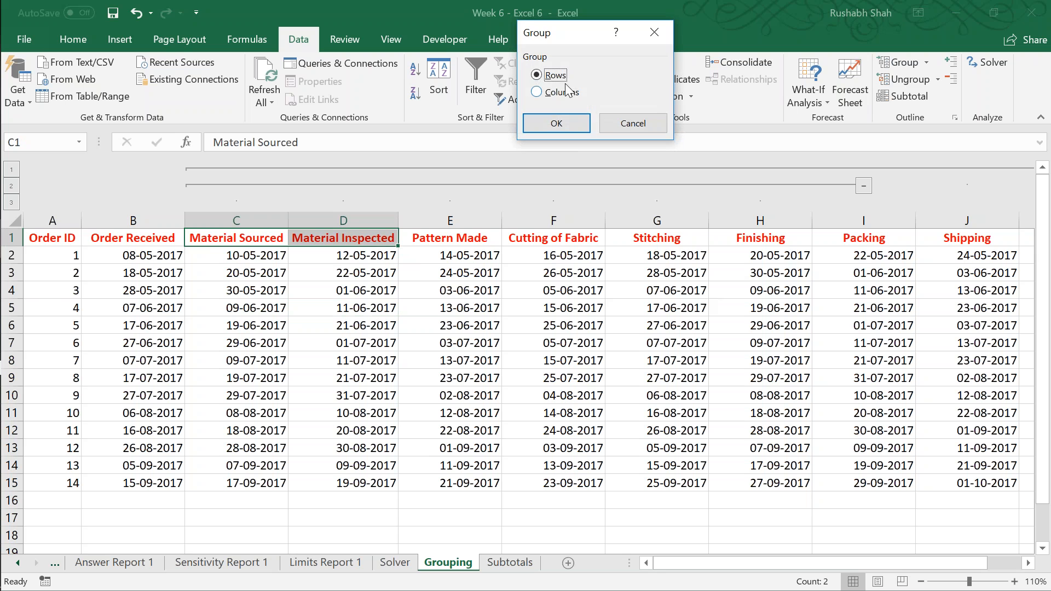
pyautogui.click(561, 92)
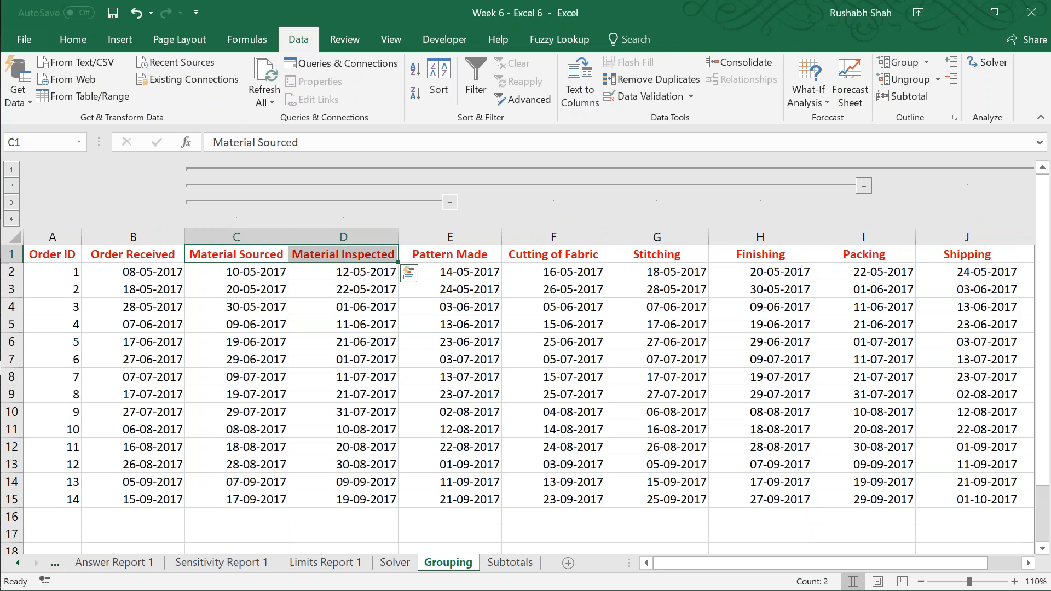
pyautogui.click(252, 253)
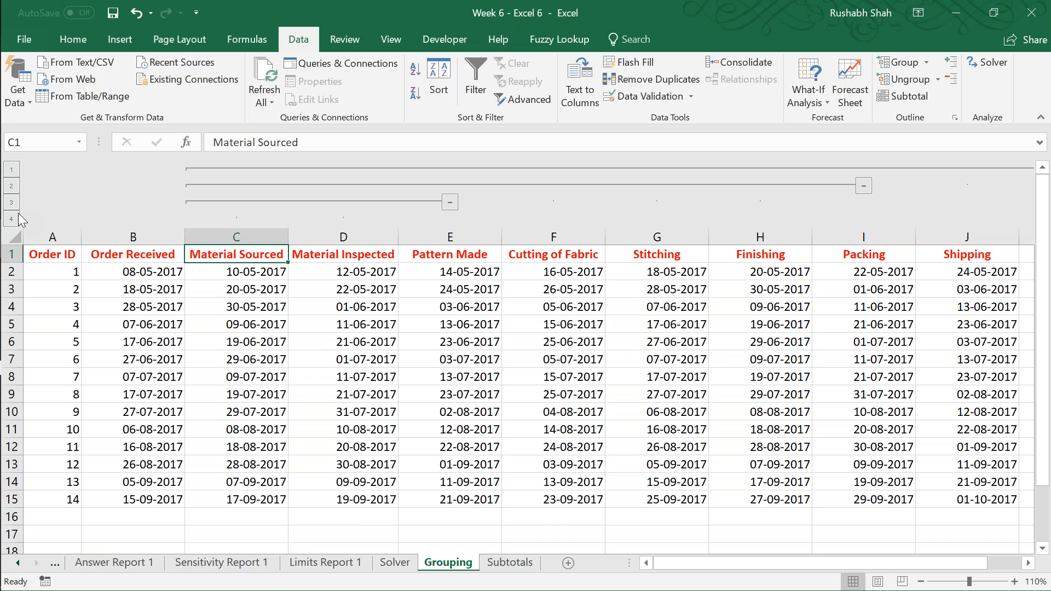
# Step: View the sheet at outline levels 1, 2, 3 and 4 in turn, ending with all columns expanded
pyautogui.click(11, 169)
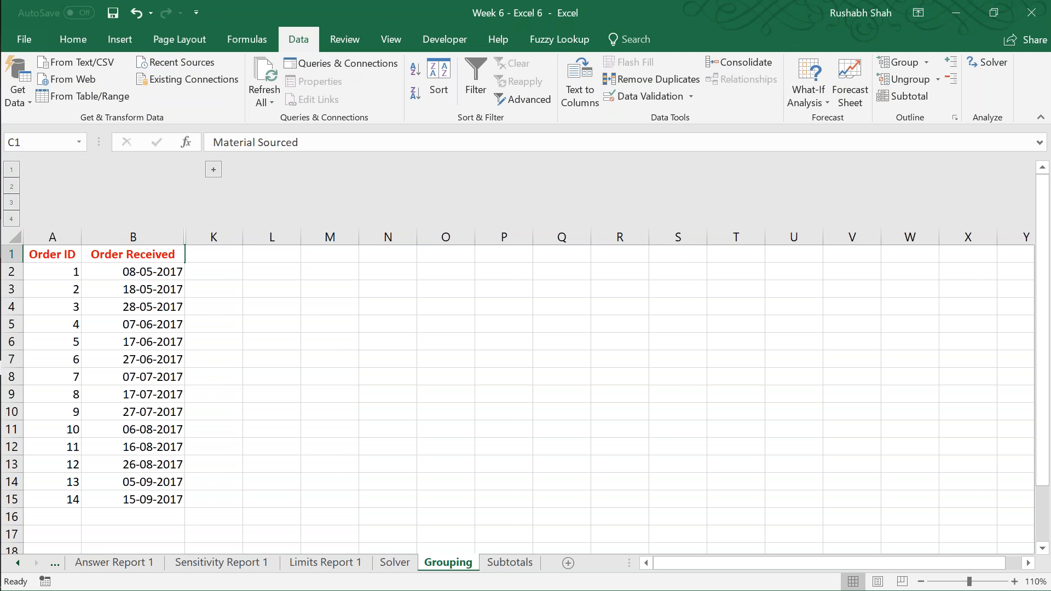
pyautogui.click(12, 186)
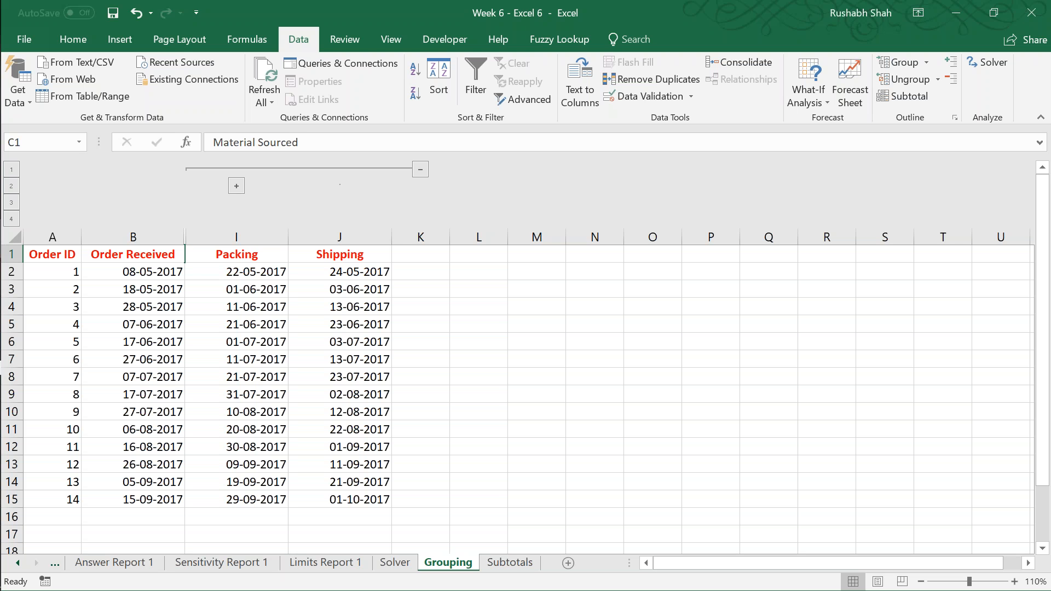
pyautogui.click(12, 202)
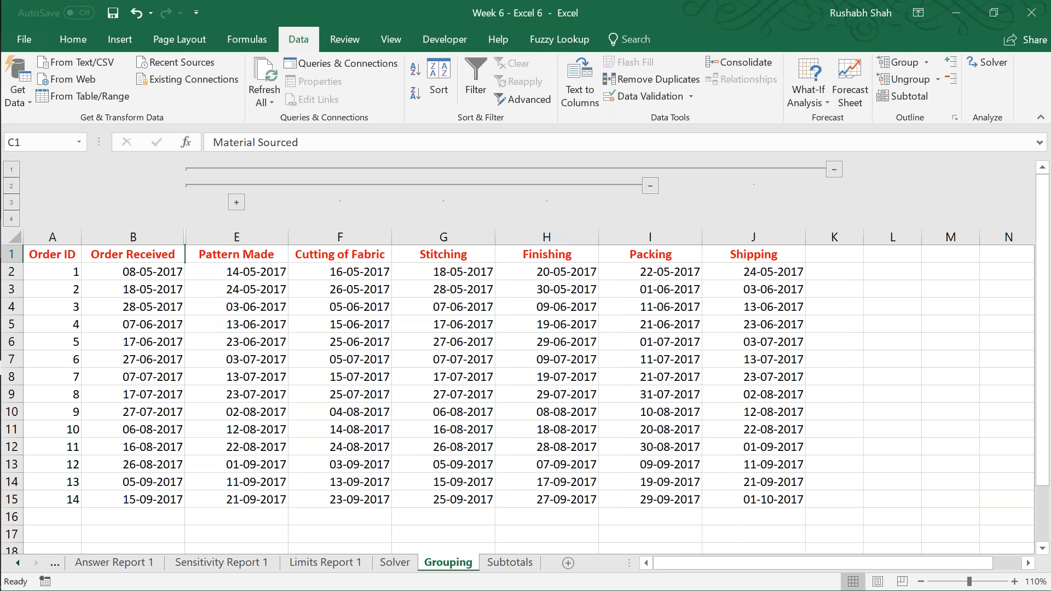
pyautogui.click(10, 218)
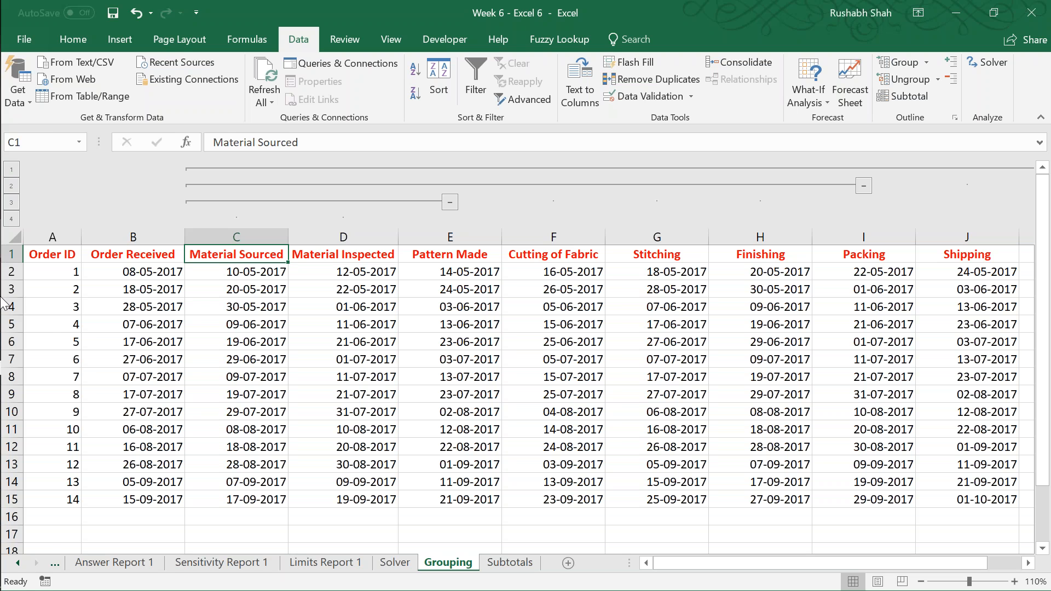
# Step: Save the workbook with cell A1 of the Grouping sheet selected and switch to the Subtotals sheet
pyautogui.hotkey('ctrl', 'Home')
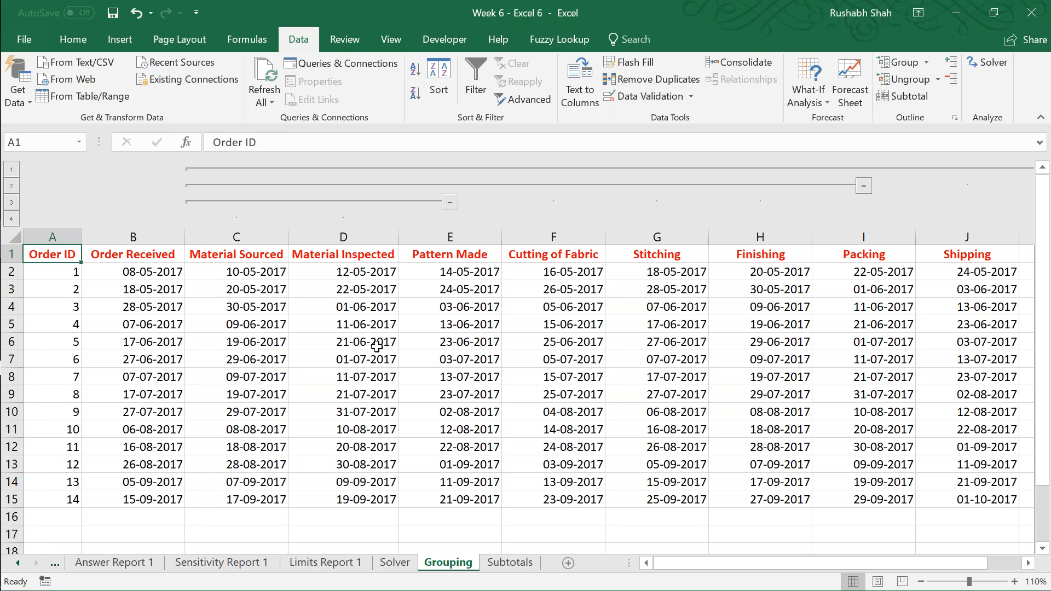
pyautogui.hotkey('ctrl', 's')
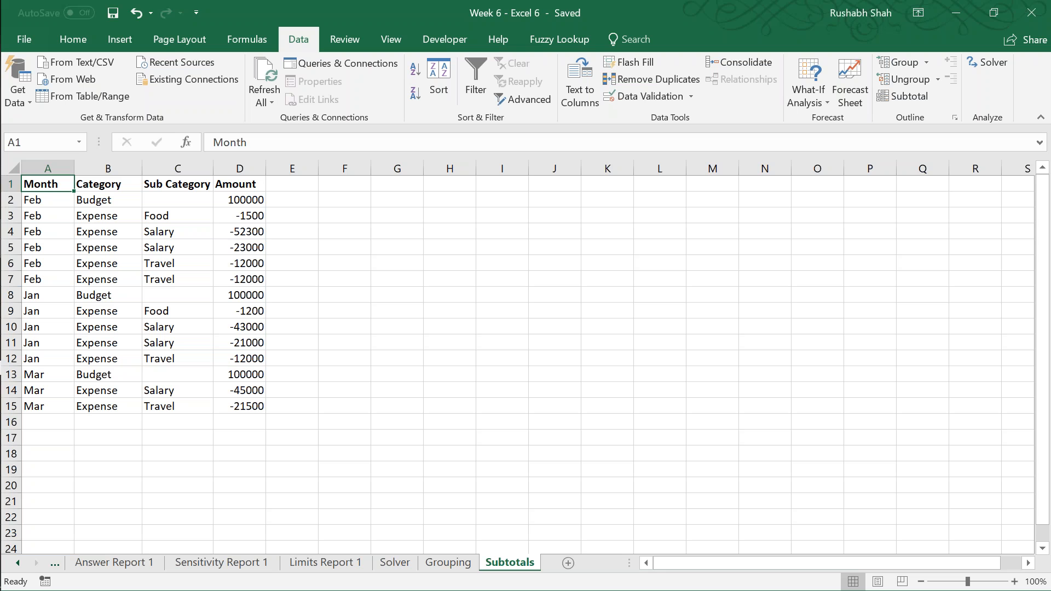
# Step: Look through the first entries of the Month column and enlarge the sheet view to 140%
pyautogui.press('Down')
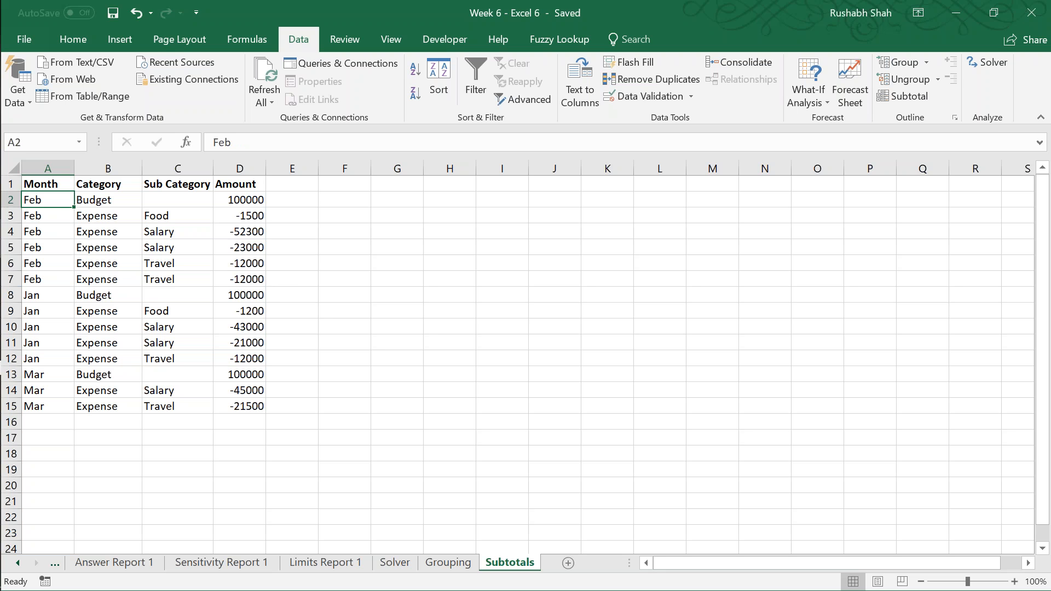
pyautogui.press('Down')
pyautogui.press('Down')
pyautogui.press('Down')
pyautogui.press('Down')
pyautogui.press('Down')
pyautogui.press('Down')
pyautogui.press('Down')
pyautogui.press('Down')
pyautogui.press('Down')
pyautogui.press('Down')
pyautogui.press('Down')
pyautogui.press('Down')
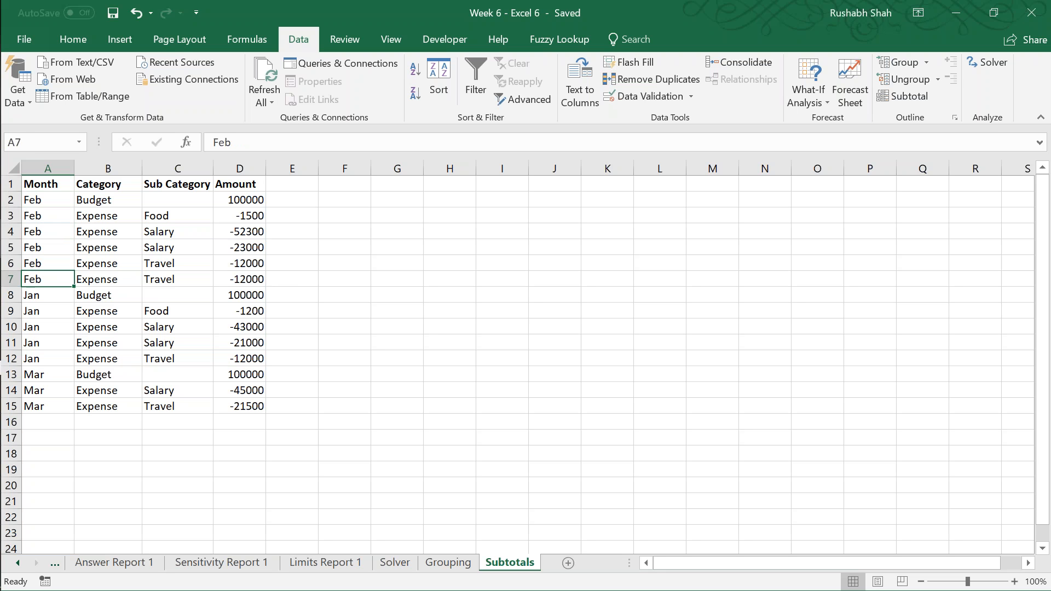
pyautogui.press('Up')
pyautogui.press('Up')
pyautogui.press('Up')
pyautogui.press('Up')
pyautogui.press('Up')
pyautogui.press('Up')
pyautogui.press('Up')
pyautogui.press('Up')
pyautogui.press('Up')
pyautogui.press('Up')
pyautogui.press('Up')
pyautogui.press('Up')
pyautogui.press('Up')
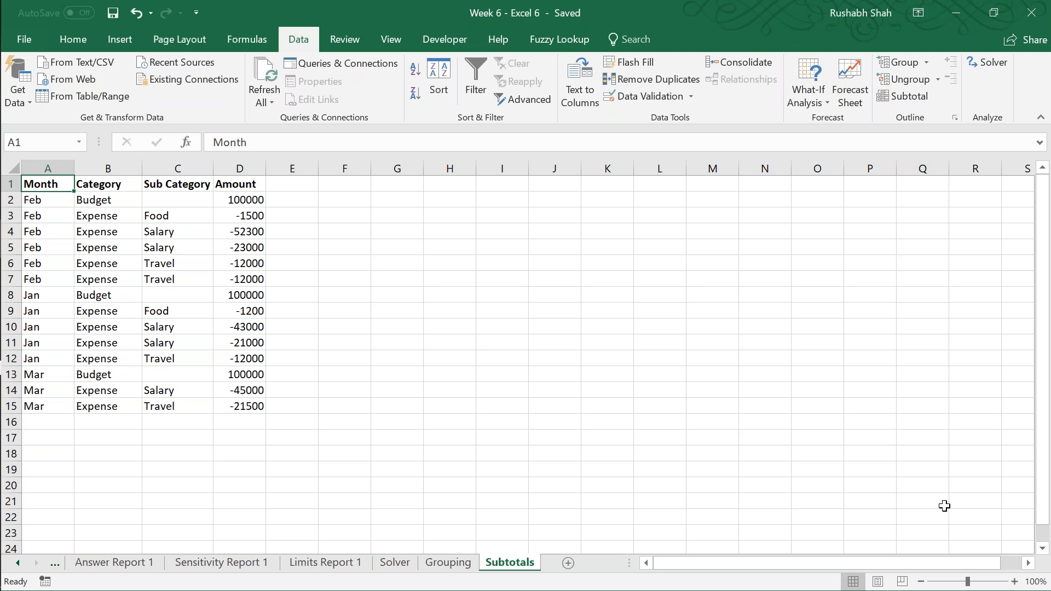
pyautogui.click(1014, 581)
pyautogui.click(1014, 581)
pyautogui.click(1014, 581)
pyautogui.click(1014, 581)
# Step: Examine the February budget and the food, salary and travel expense amounts in the Amount column
pyautogui.press('Down')
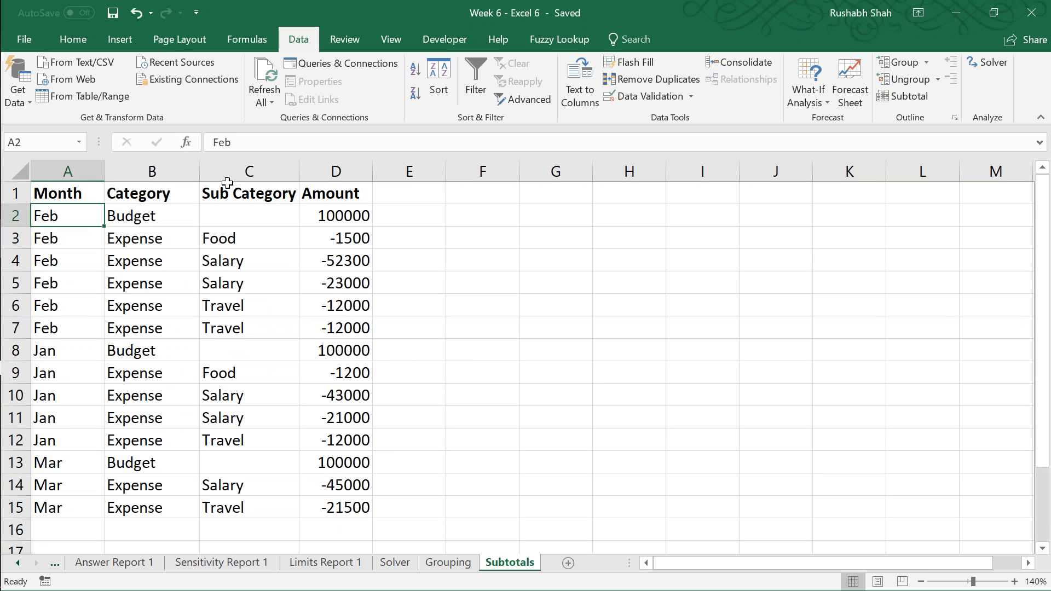
pyautogui.press('Right')
pyautogui.press('Right')
pyautogui.press('Right')
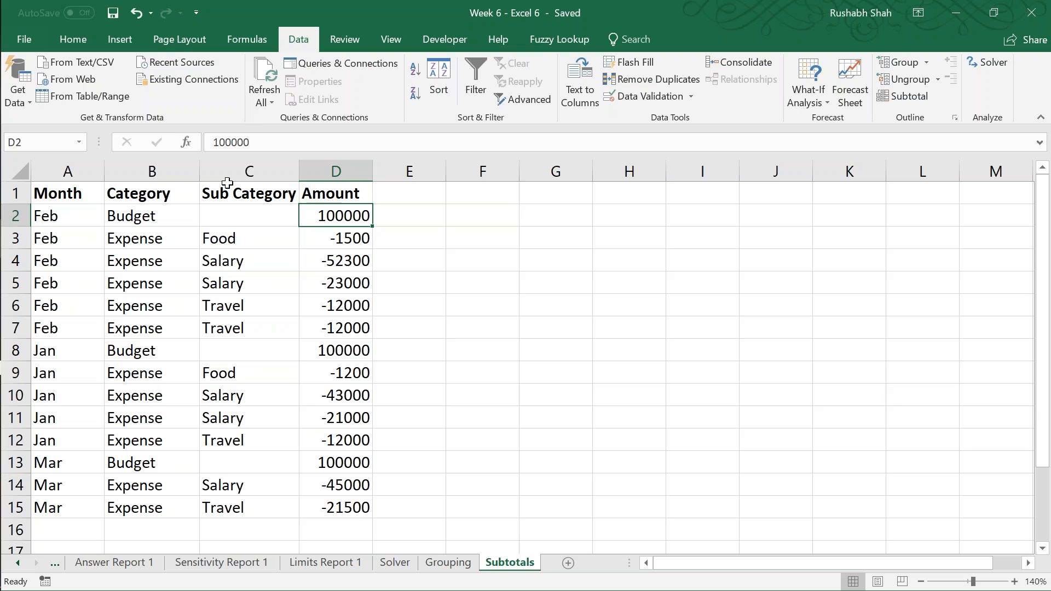
pyautogui.press('Down')
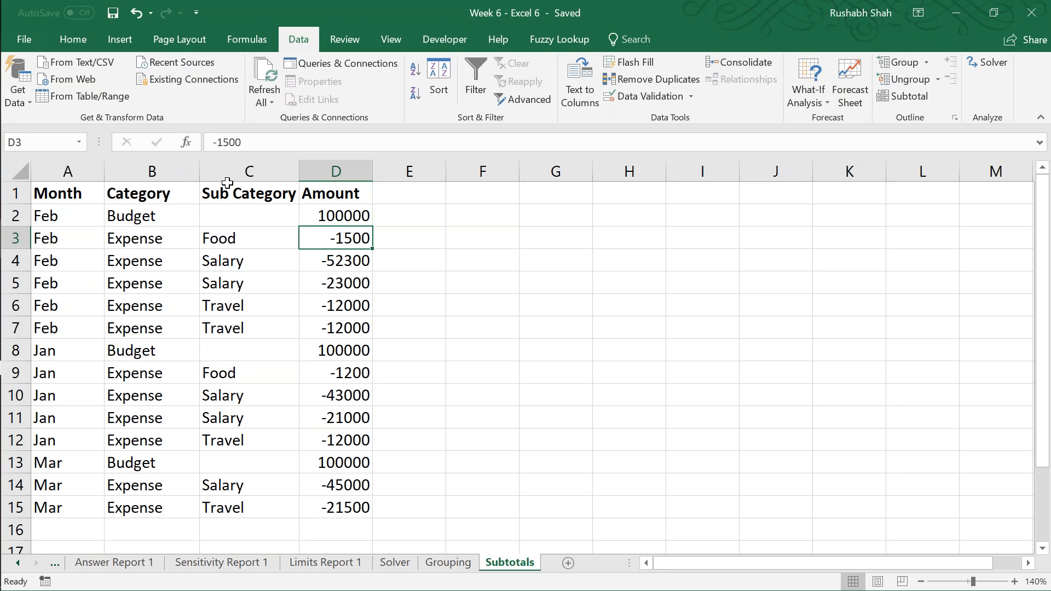
pyautogui.press('Left')
pyautogui.press('Left')
pyautogui.press('Right')
pyautogui.press('Right')
pyautogui.press('Down')
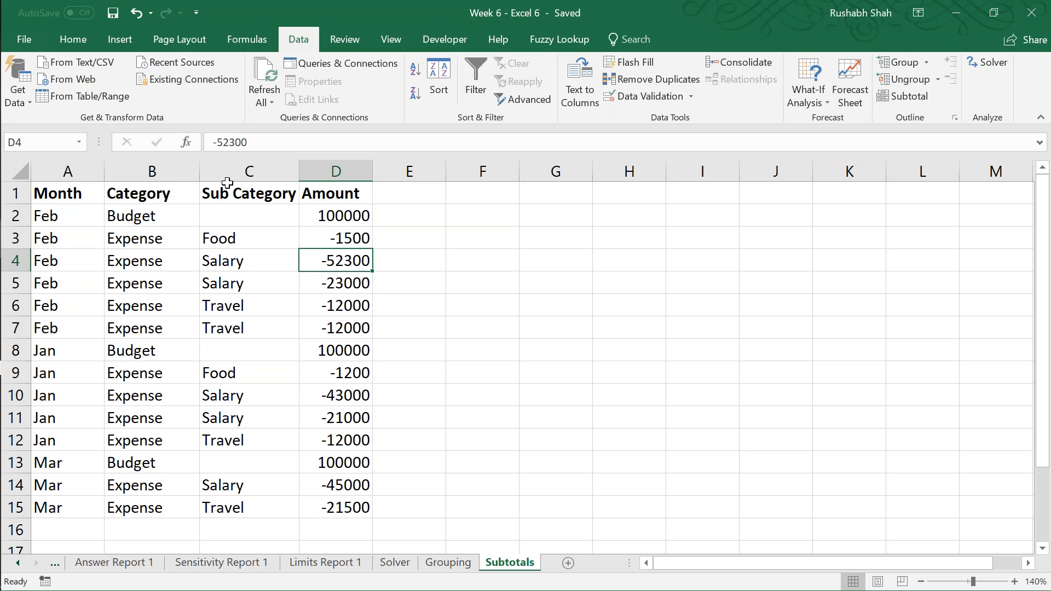
pyautogui.hotkey('shift', 'Down')
pyautogui.hotkey('shift', 'Down')
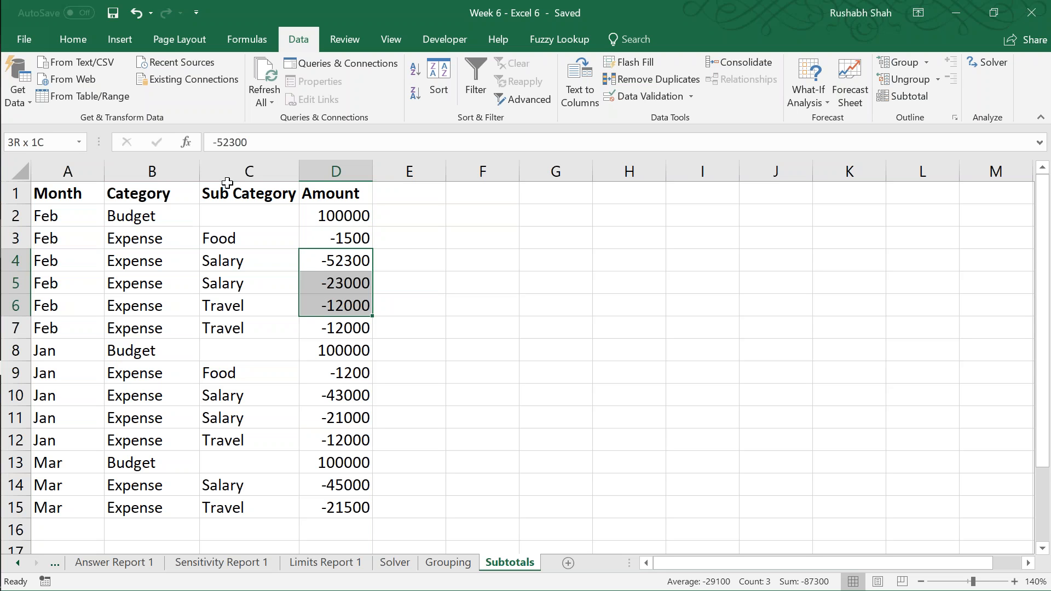
pyautogui.hotkey('shift', 'Down')
pyautogui.press('Down')
pyautogui.press('Down')
pyautogui.press('Down')
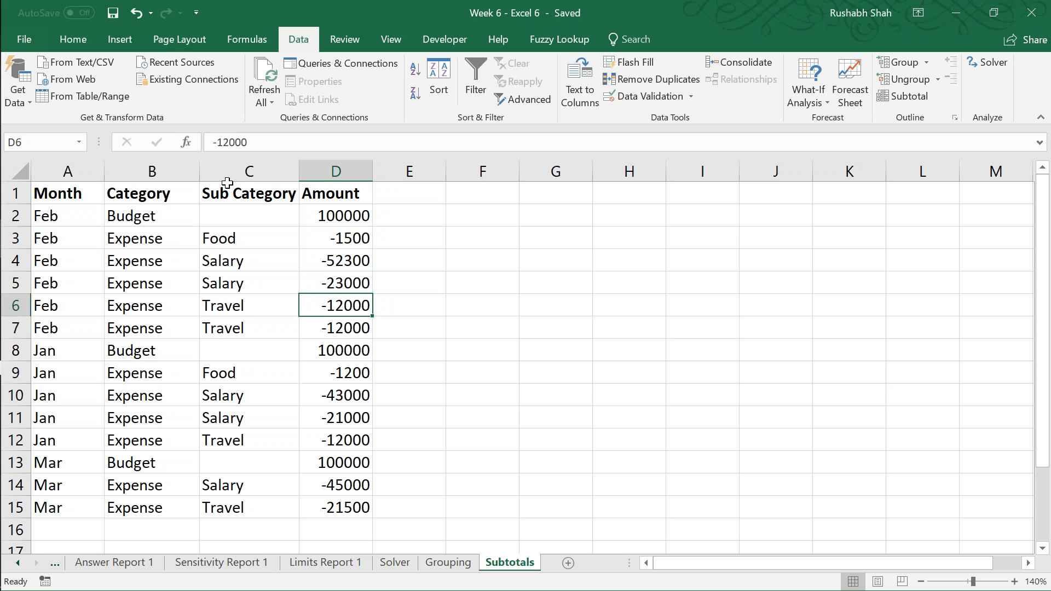
pyautogui.press('Down')
# Step: Examine the January budget row across its category, sub category and amount, and save the workbook from cell A1
pyautogui.hotkey('shift', 'Left')
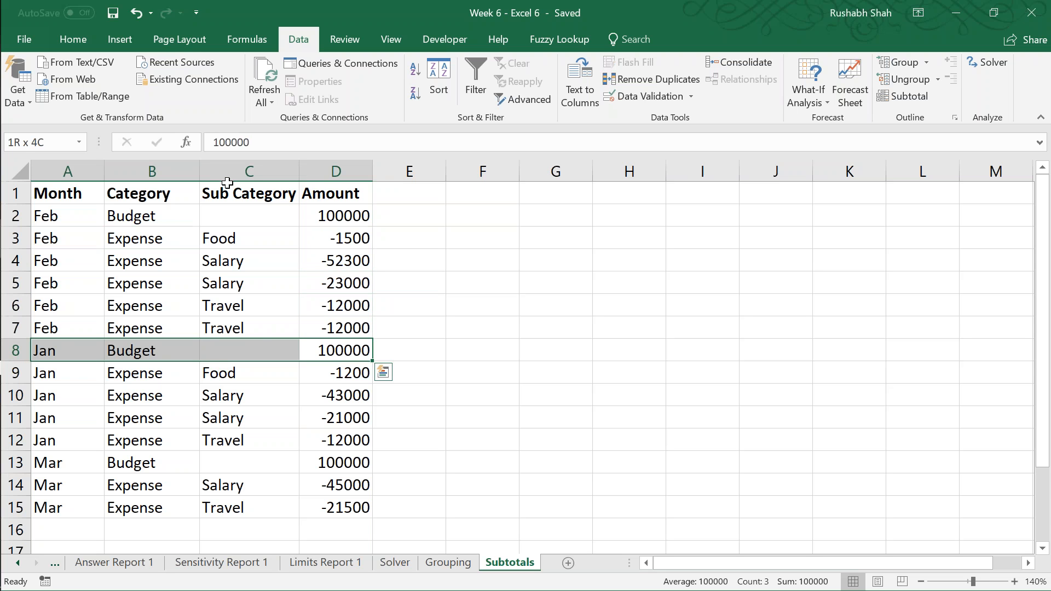
pyautogui.press('Right')
pyautogui.press('Right')
pyautogui.press('Left')
pyautogui.press('Left')
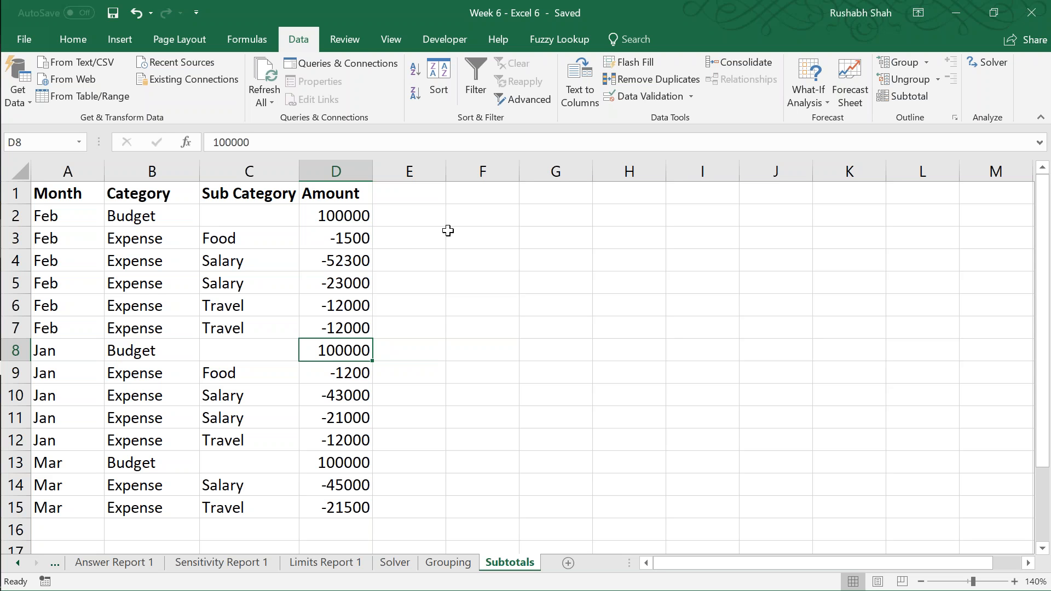
pyautogui.press('Left')
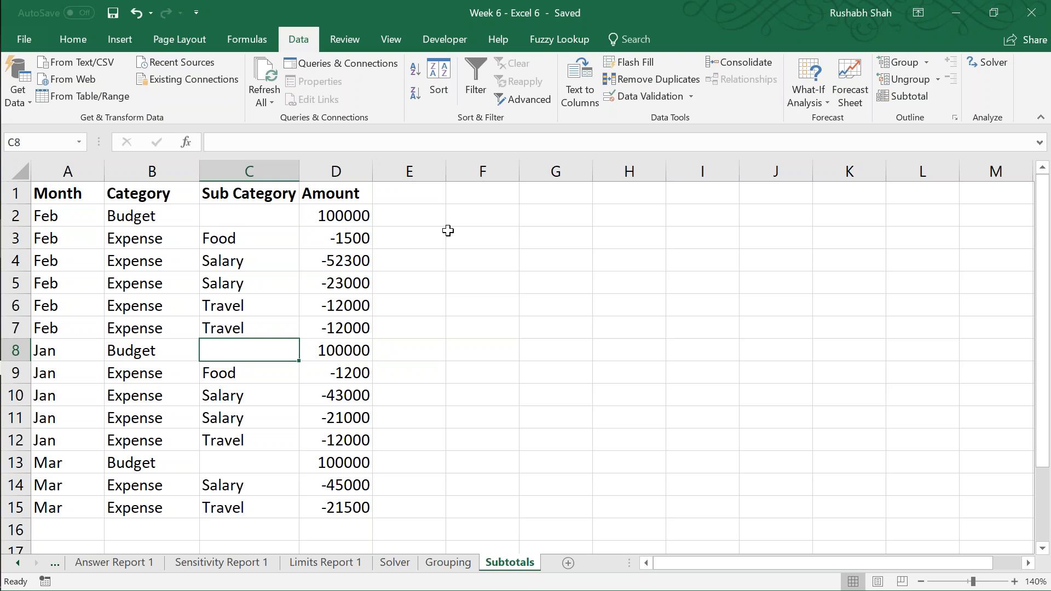
pyautogui.press('Down')
pyautogui.press('Left')
pyautogui.press('Up')
pyautogui.press('Right')
pyautogui.press('Right')
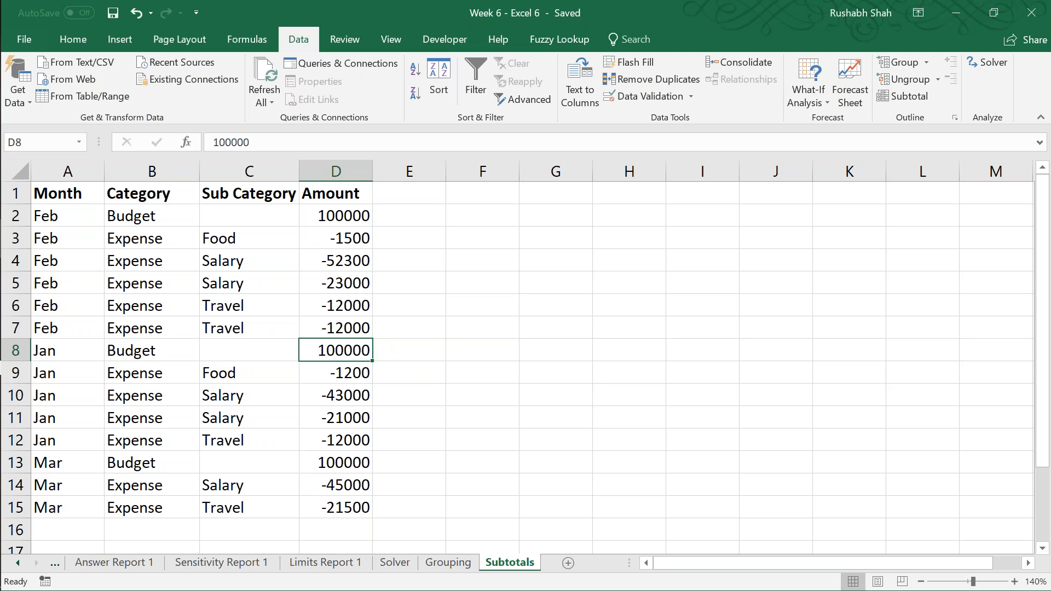
pyautogui.press('Left')
pyautogui.press('Left')
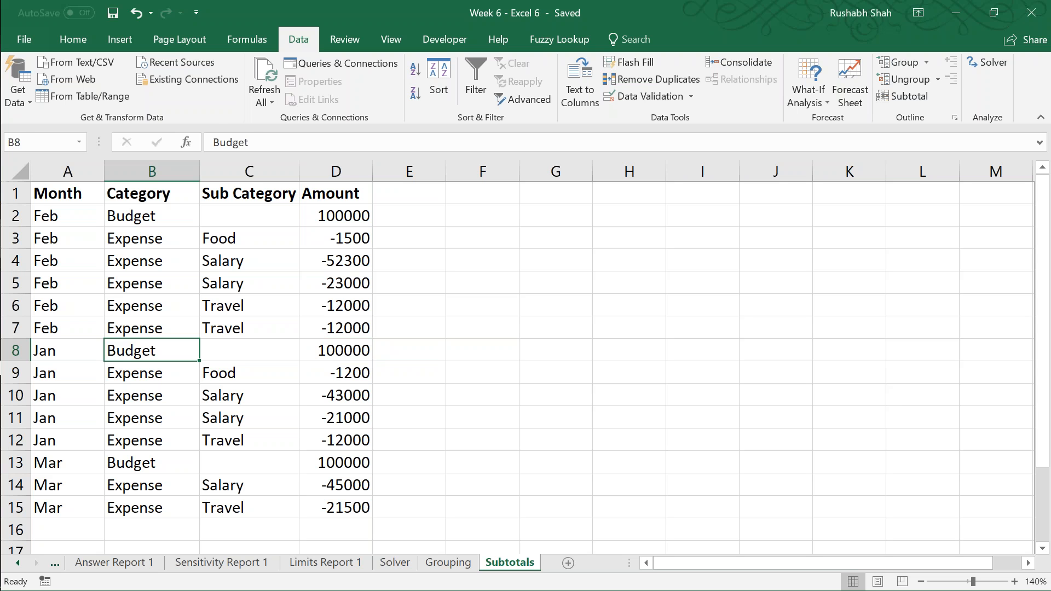
pyautogui.hotkey('ctrl', 'Home')
pyautogui.hotkey('ctrl', 's')
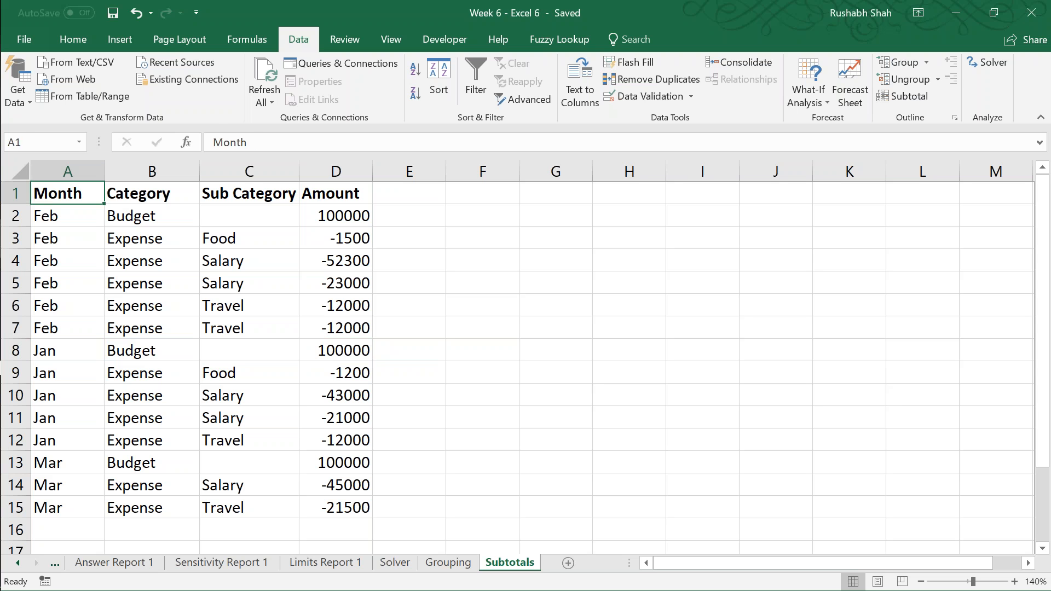
# Step: Check the order of the months down the Month column, return to cell A1 and save the workbook
pyautogui.press('Down')
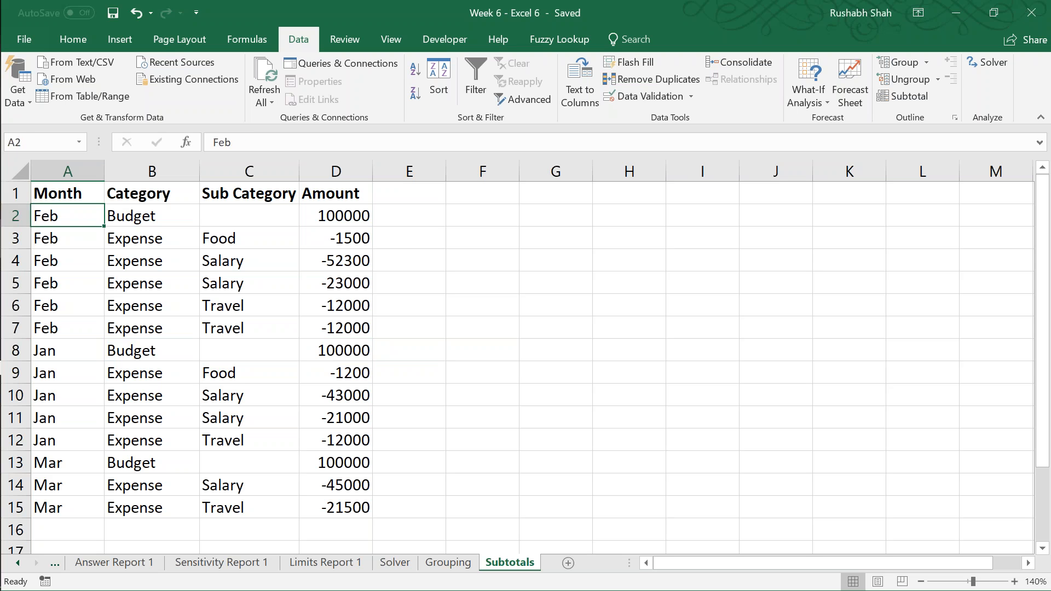
pyautogui.press('Down')
pyautogui.press('Down')
pyautogui.press('Down')
# Step: Check the February budget and expense entries in the Category column, return to cell A1 and save the workbook
pyautogui.press('Down')
pyautogui.press('Down')
pyautogui.press('Down')
pyautogui.press('Down')
pyautogui.press('Down')
pyautogui.press('Down')
pyautogui.press('Down')
pyautogui.press('Down')
pyautogui.press('Down')
pyautogui.press('Down')
pyautogui.hotkey('ctrl', 'Home')
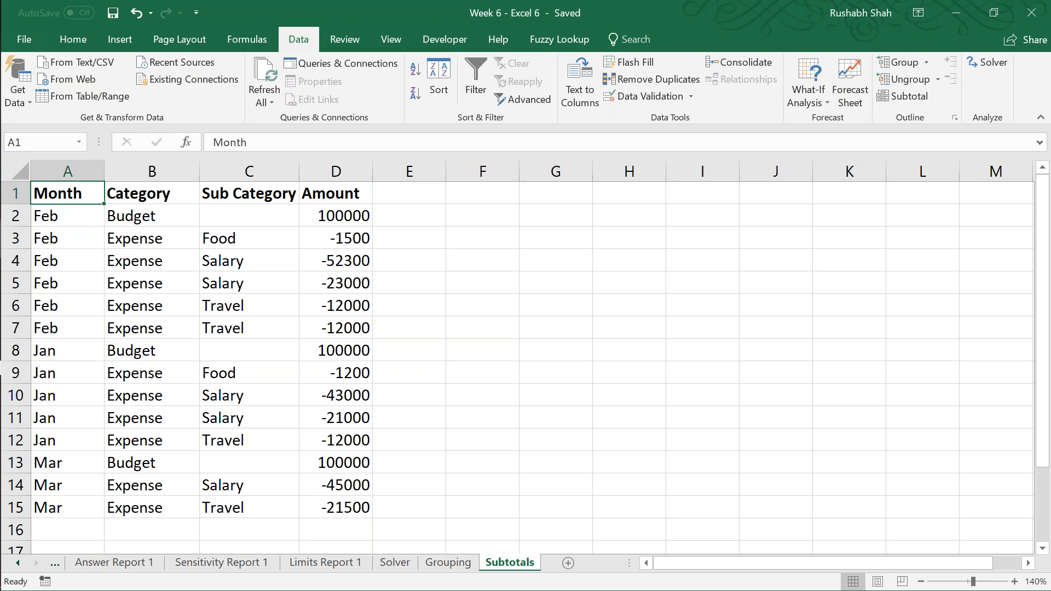
pyautogui.hotkey('ctrl', 's')
pyautogui.press('Down')
pyautogui.press('Right')
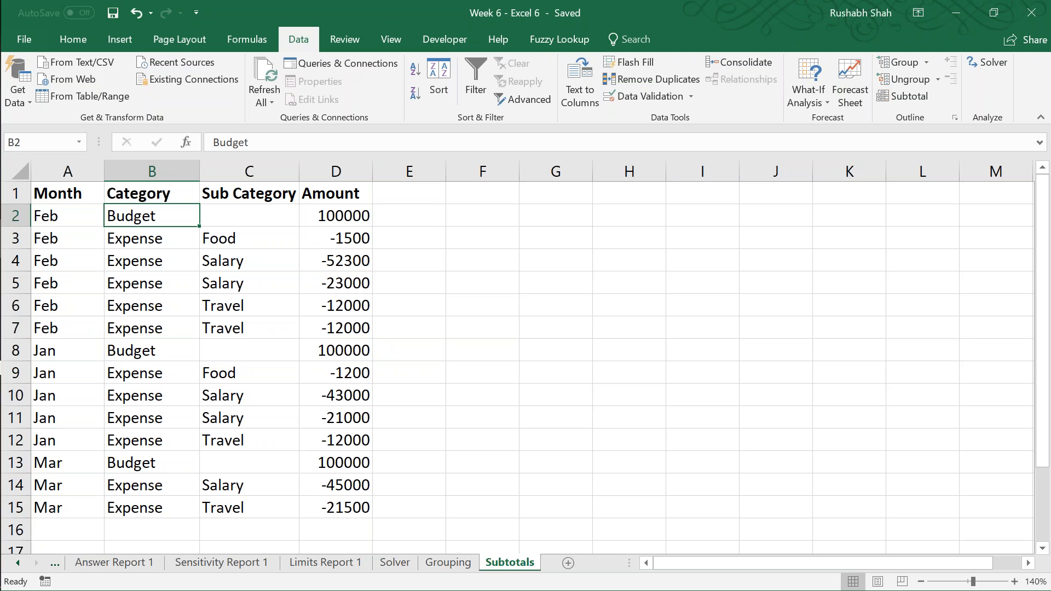
pyautogui.hotkey('shift', 'Down')
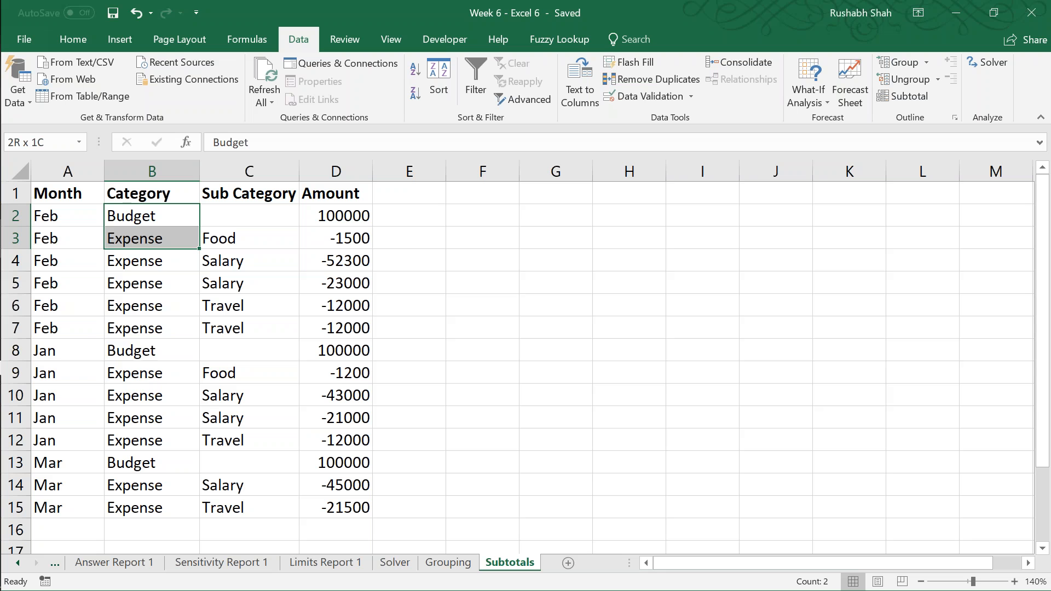
pyautogui.hotkey('shift', 'Down')
pyautogui.hotkey('shift', 'Down')
pyautogui.hotkey('shift', 'Down')
pyautogui.hotkey('shift', 'Down')
pyautogui.hotkey('shift', 'Down')
pyautogui.hotkey('shift', 'Down')
pyautogui.hotkey('shift', 'Down')
pyautogui.hotkey('shift', 'Down')
pyautogui.hotkey('shift', 'Down')
pyautogui.hotkey('shift', 'Down')
pyautogui.press('Left')
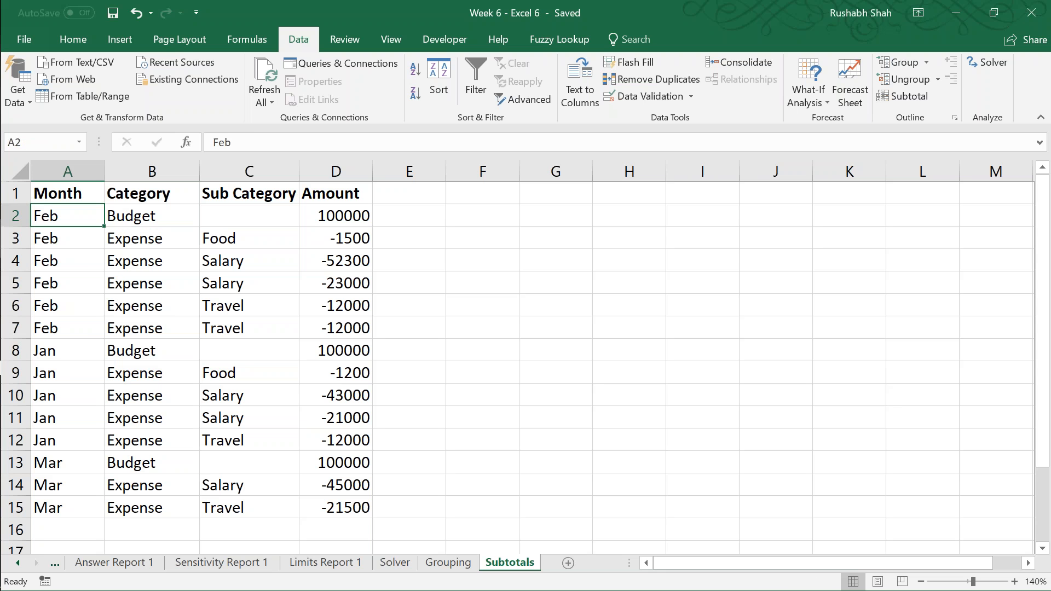
pyautogui.press('Up')
pyautogui.hotkey('ctrl', 's')
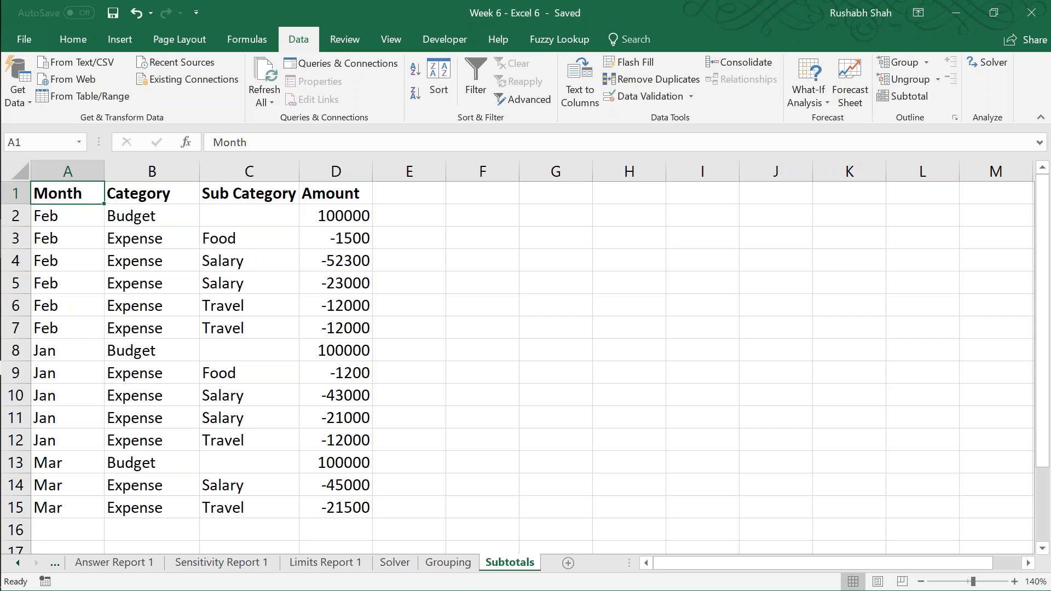
# Step: Replace the existing sort levels with a single level sorting the table by Month, A to Z
pyautogui.click(437, 88)
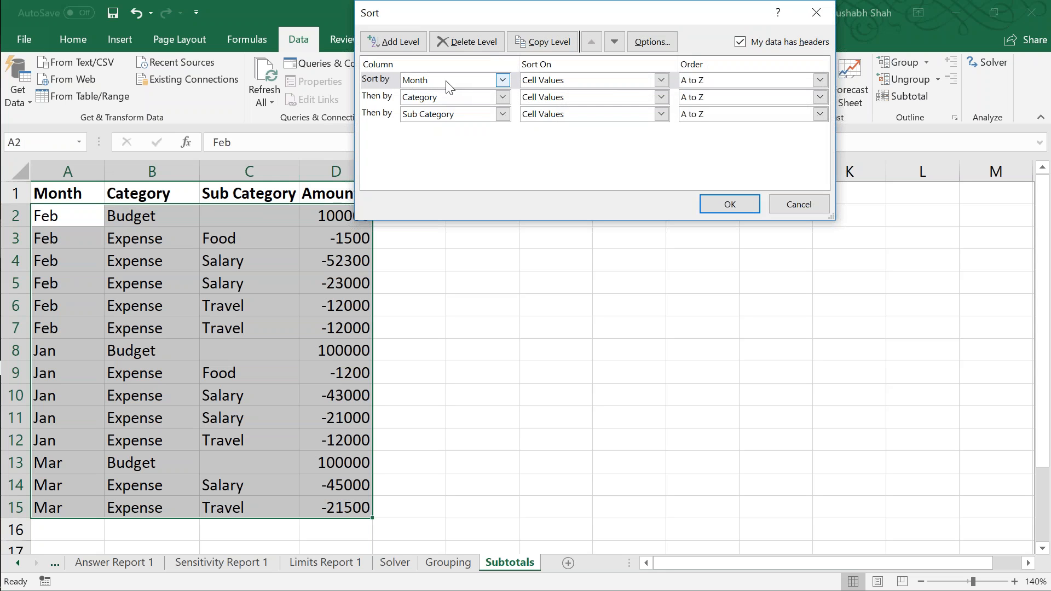
pyautogui.click(483, 48)
pyautogui.click(483, 46)
pyautogui.click(483, 46)
pyautogui.click(395, 45)
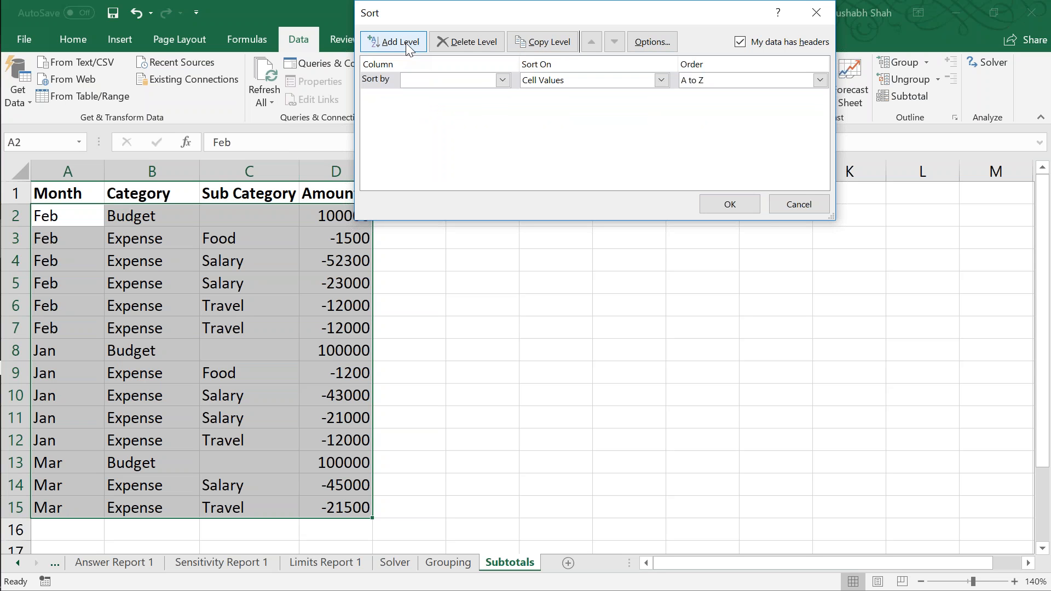
pyautogui.click(449, 82)
pyautogui.click(442, 94)
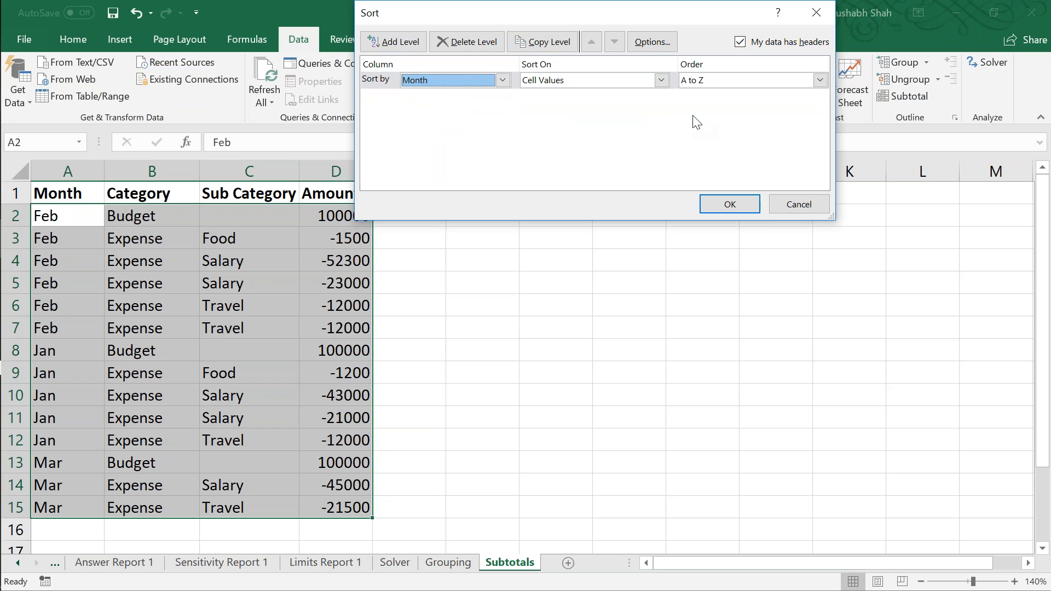
pyautogui.click(736, 203)
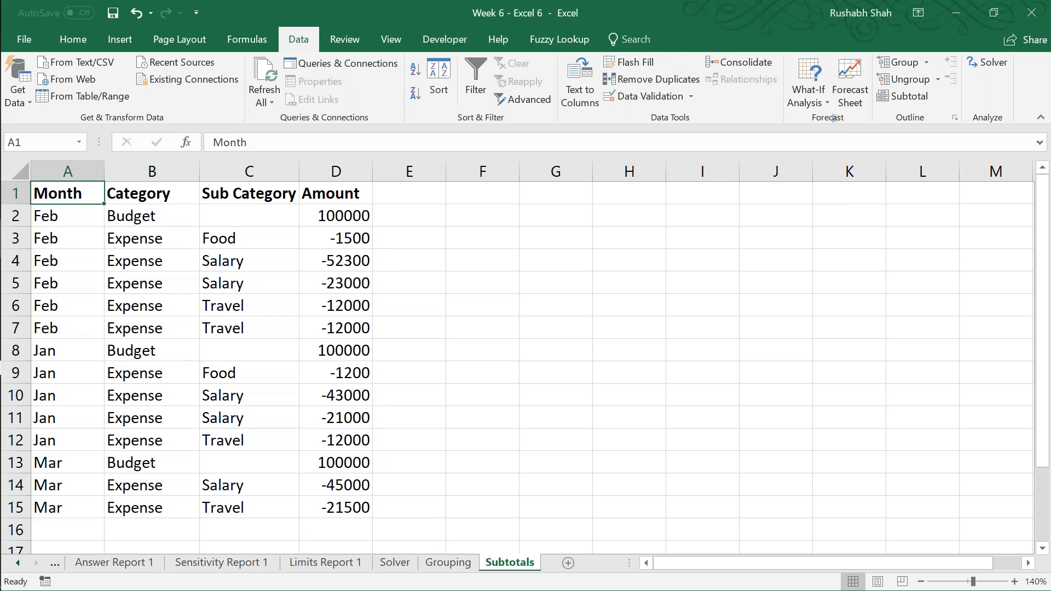
# Step: Sort the table by Month using a new custom list with the entries Jan, Feb, Mar
pyautogui.moveTo(62, 224); pyautogui.dragTo(40, 504)
pyautogui.click(76, 223)
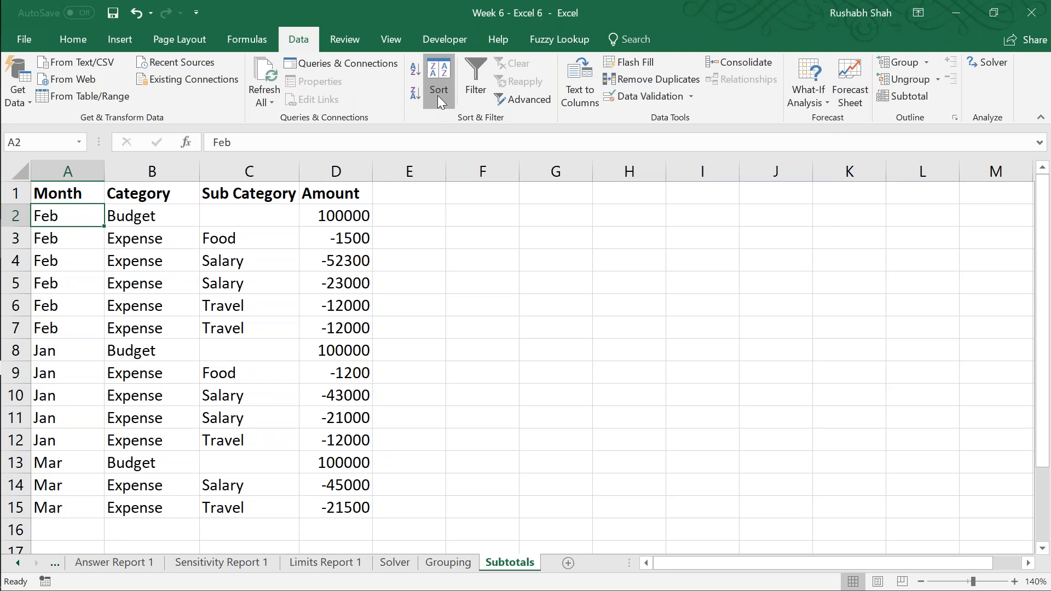
pyautogui.click(438, 97)
pyautogui.click(717, 82)
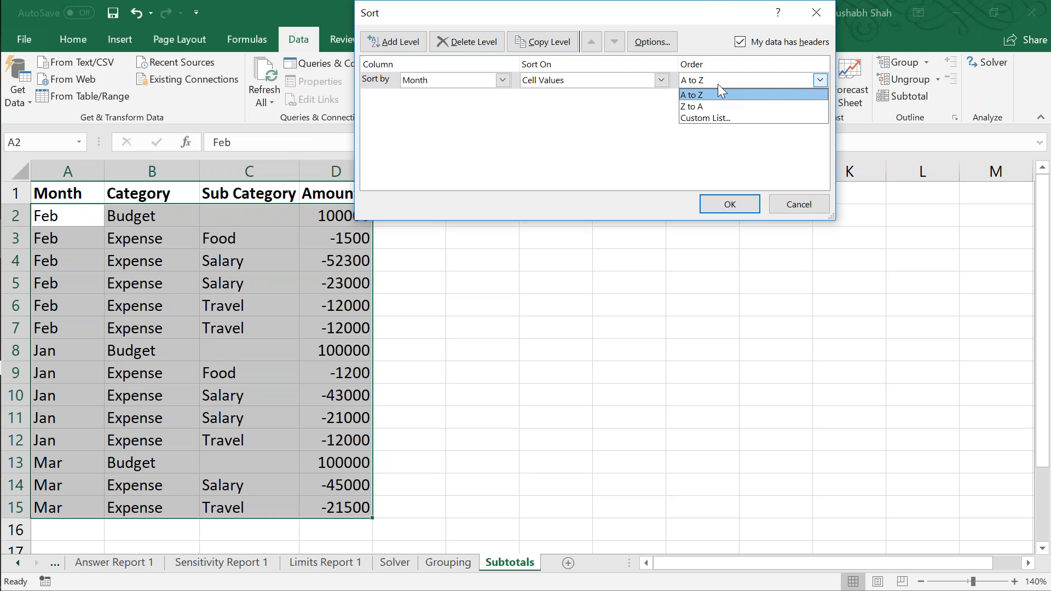
pyautogui.click(727, 118)
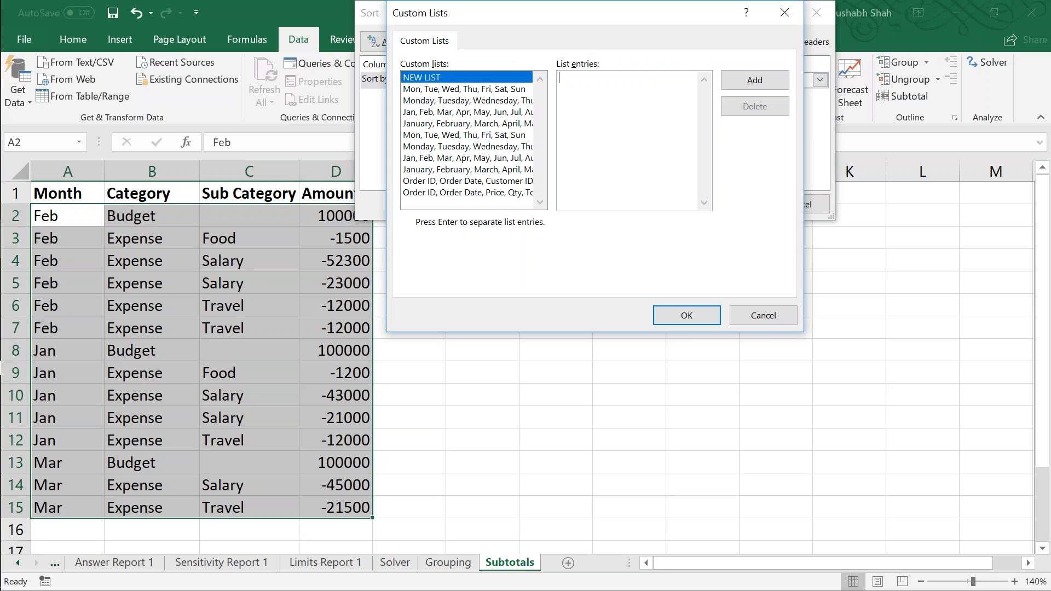
pyautogui.write('Jan,Feb,Mar')
pyautogui.click(747, 82)
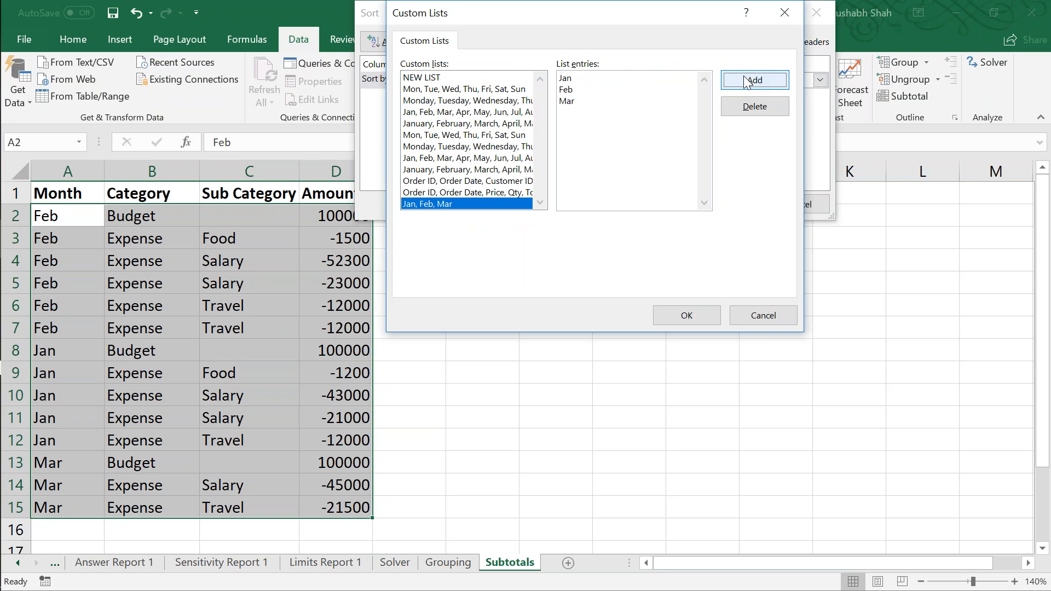
pyautogui.click(687, 309)
pyautogui.click(725, 206)
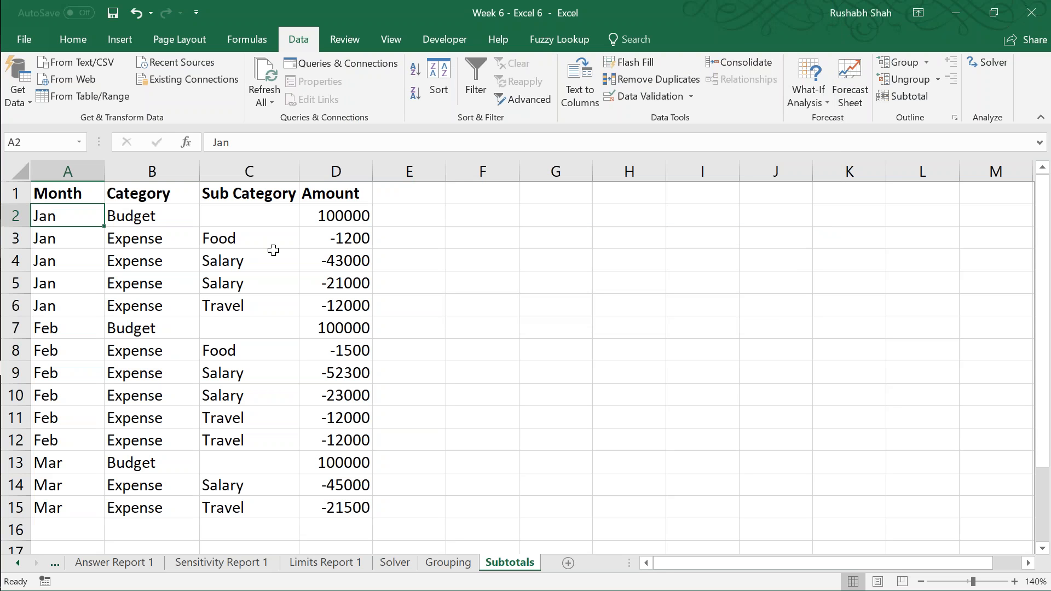
# Step: Set the Month sort level's order to Jan, Feb, Mar and add a second level sorting by Category from A to Z
pyautogui.click(442, 81)
pyautogui.click(726, 82)
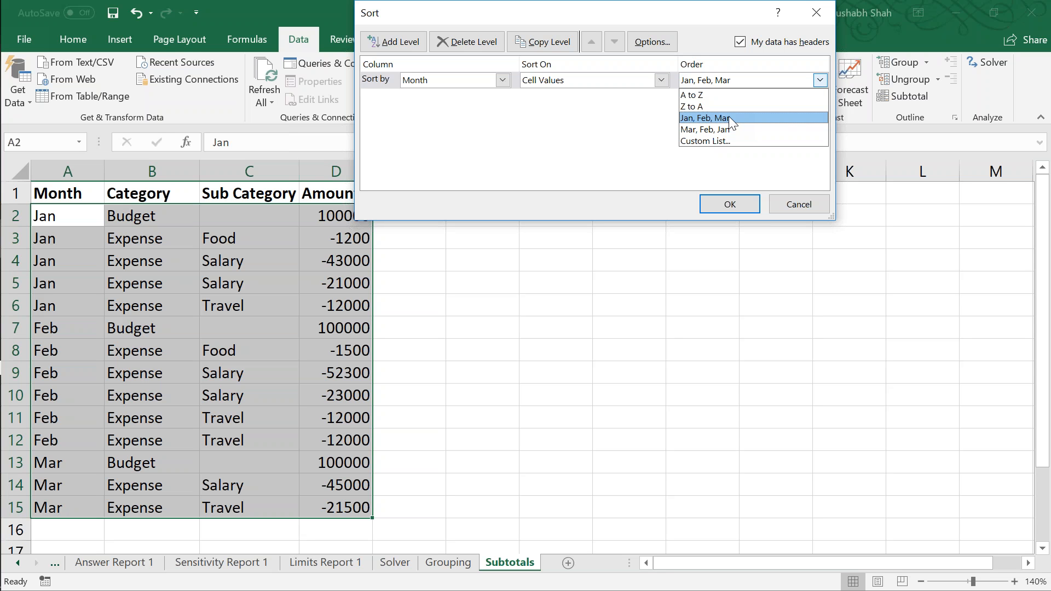
pyautogui.click(728, 117)
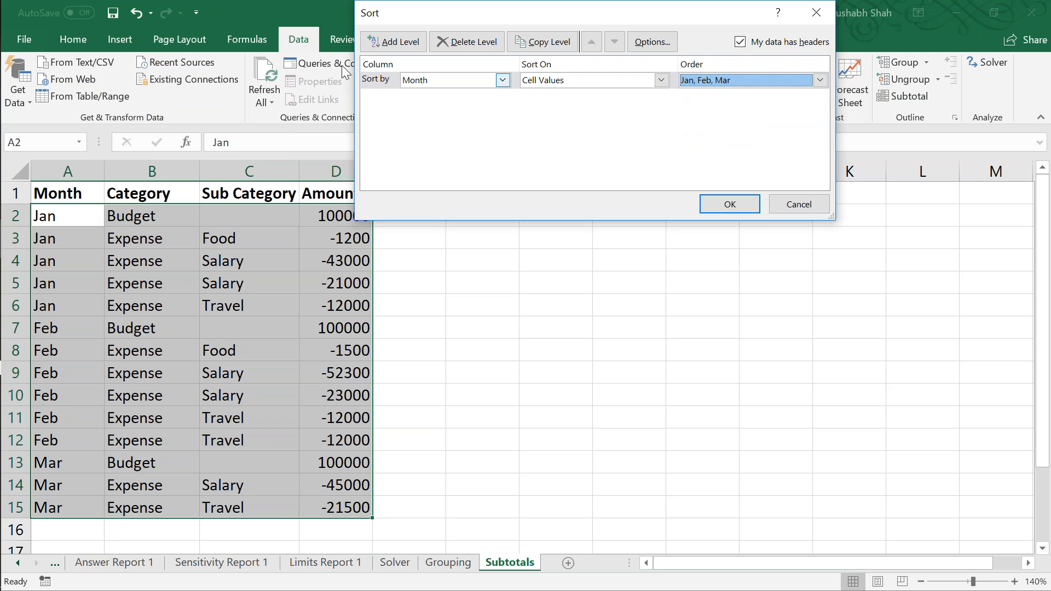
pyautogui.click(374, 42)
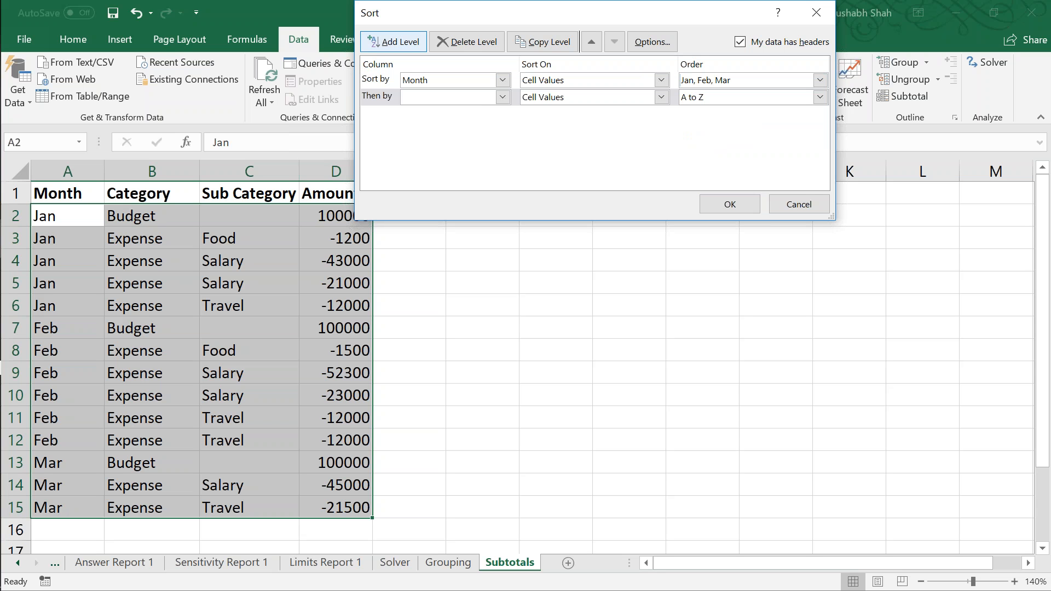
pyautogui.click(457, 99)
pyautogui.click(453, 126)
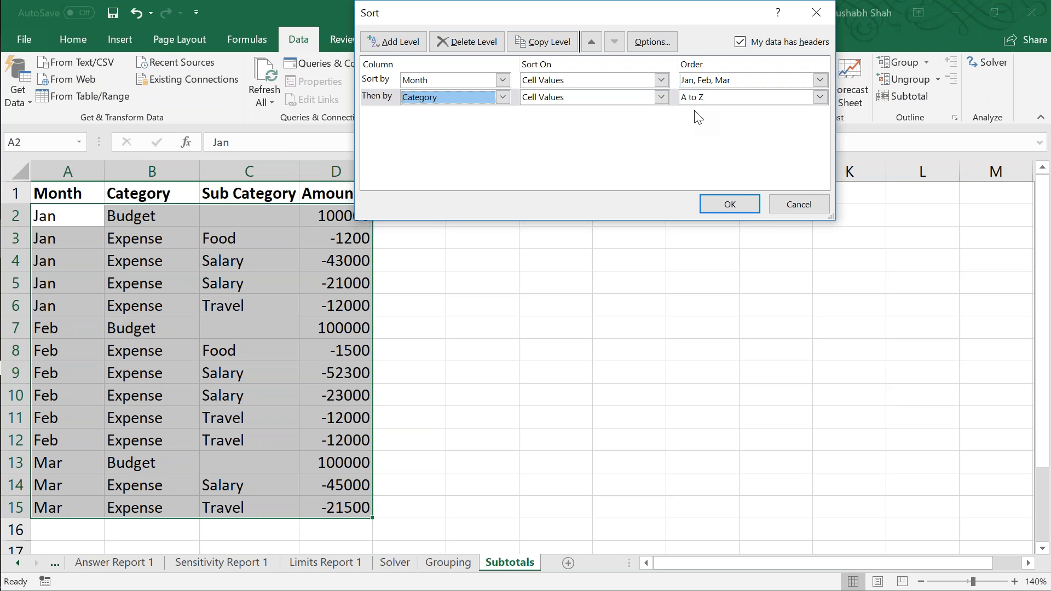
pyautogui.click(706, 100)
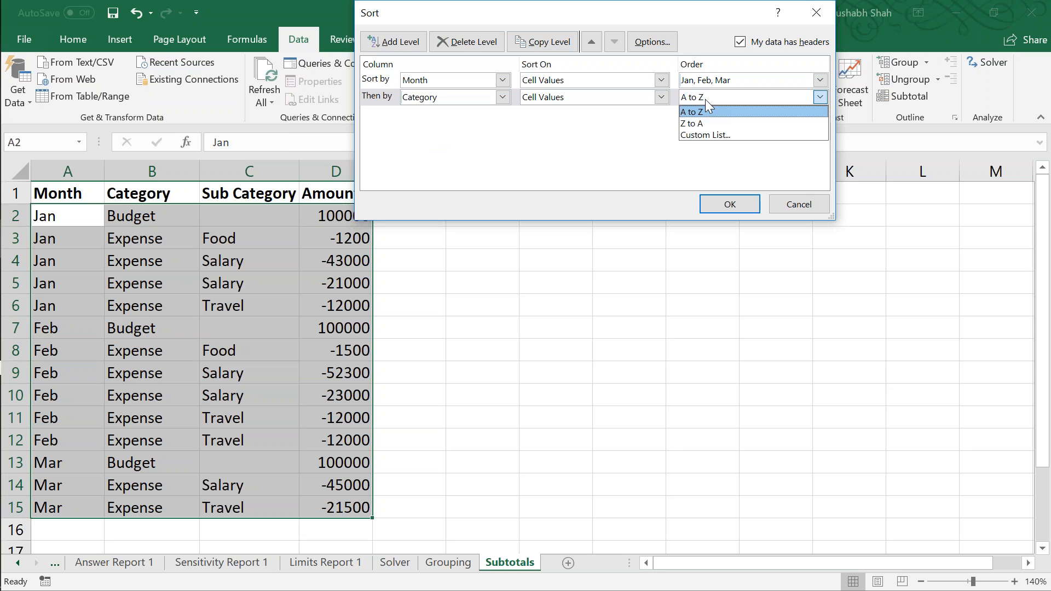
pyautogui.click(705, 100)
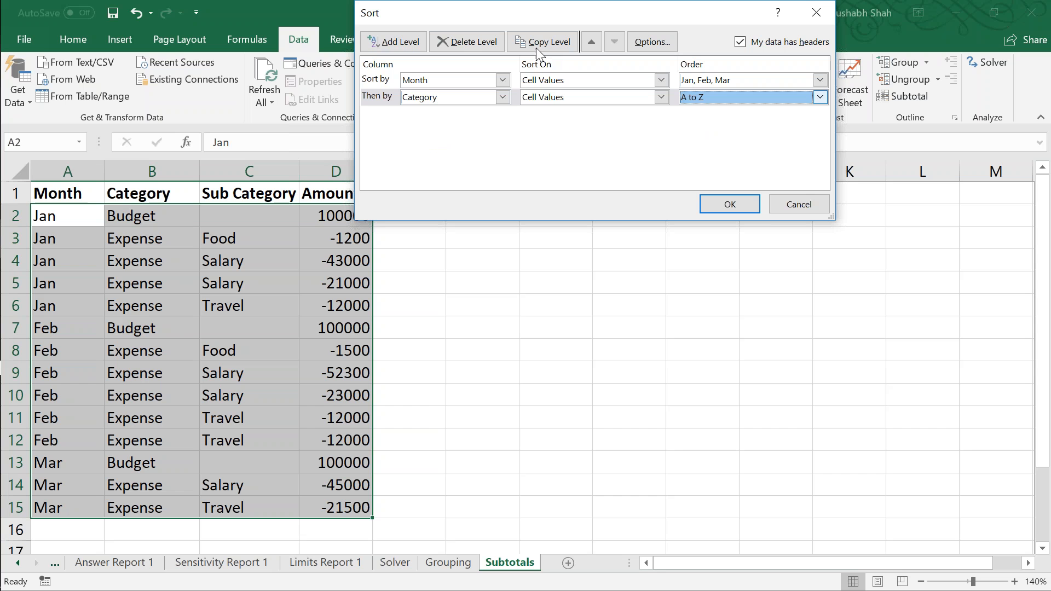
# Step: Add a third sort level for Sub Category from A to Z and apply the sort to the table
pyautogui.click(410, 46)
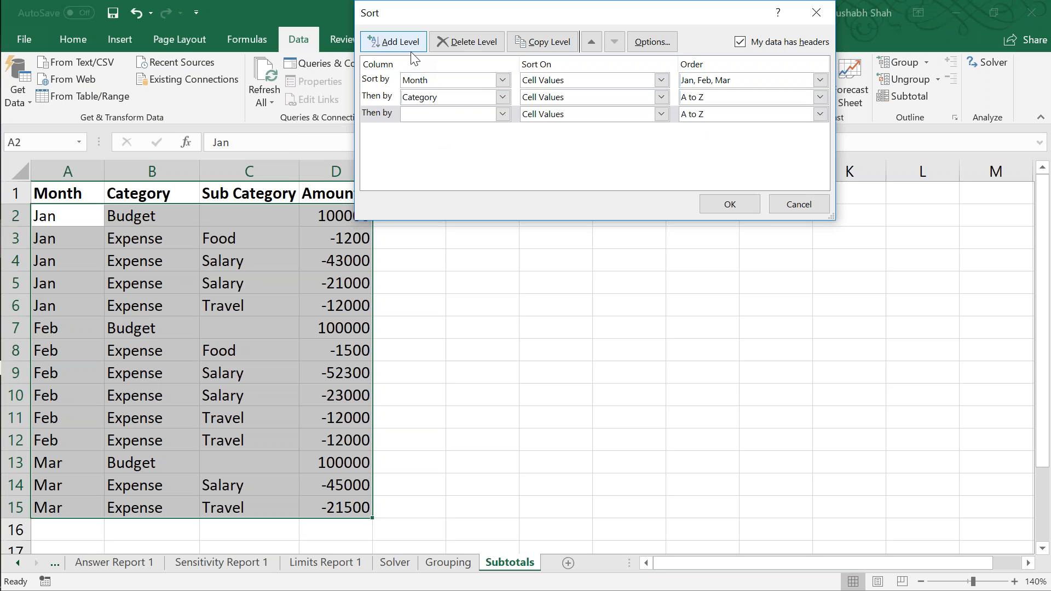
pyautogui.click(443, 114)
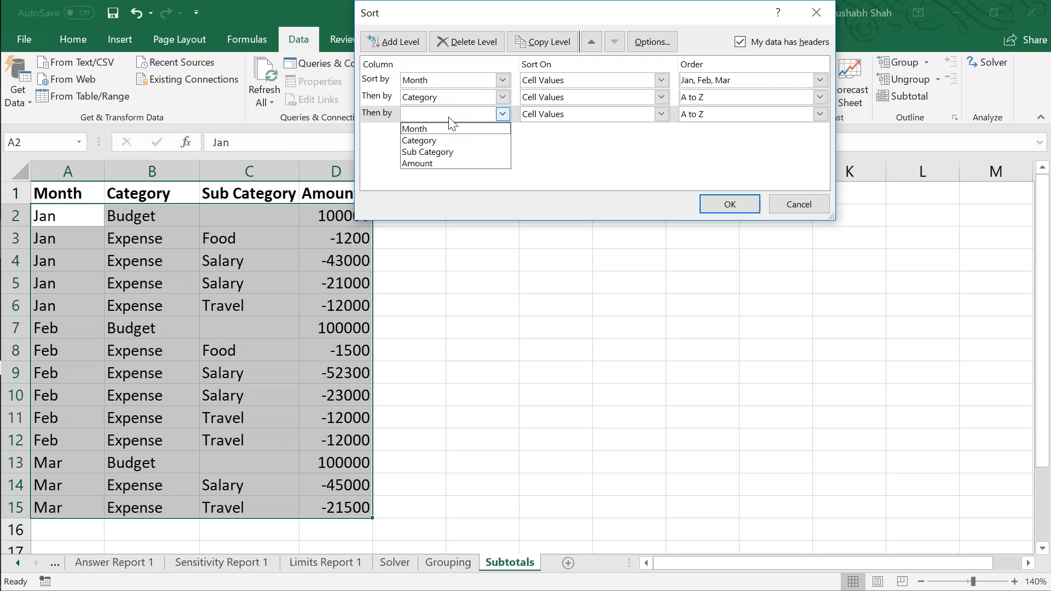
pyautogui.click(455, 149)
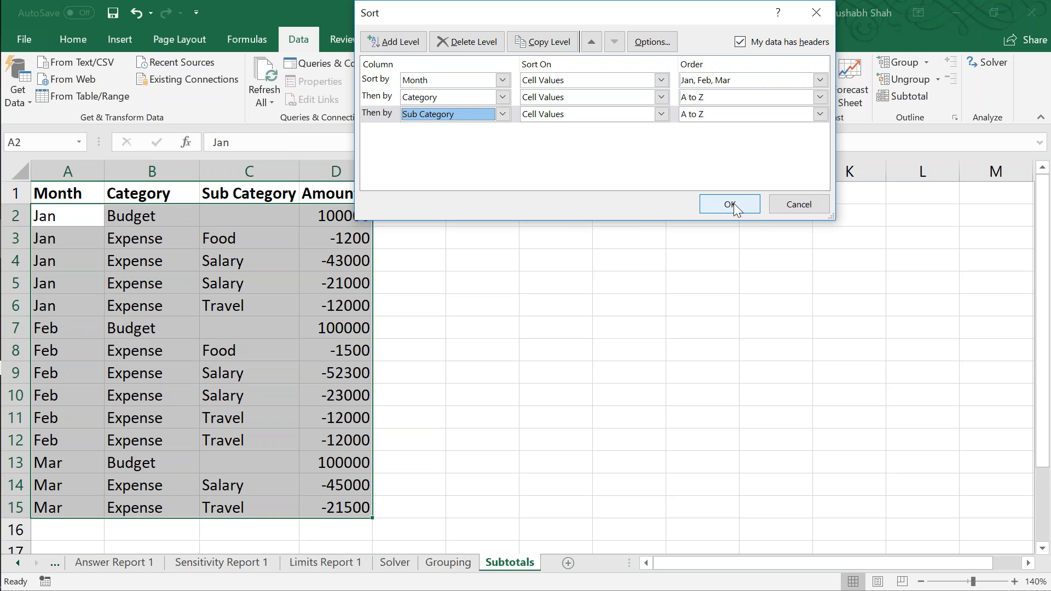
pyautogui.click(731, 205)
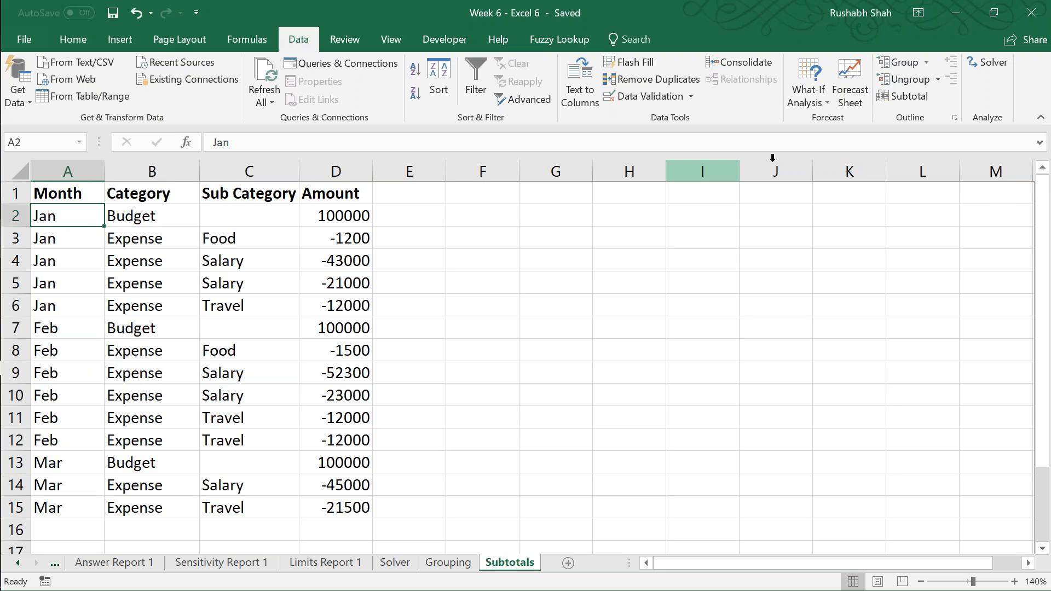
# Step: Add subtotals to the table that sum Amount at each change in Month, with the summary below the data
pyautogui.click(904, 96)
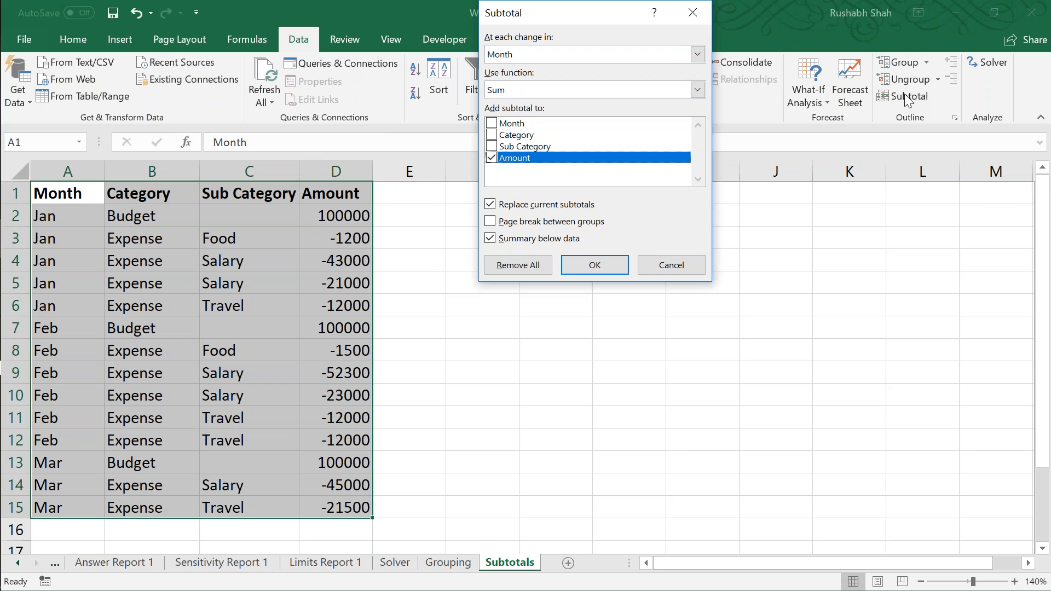
pyautogui.moveTo(565, 8); pyautogui.dragTo(812, 71)
pyautogui.click(774, 116)
pyautogui.click(773, 116)
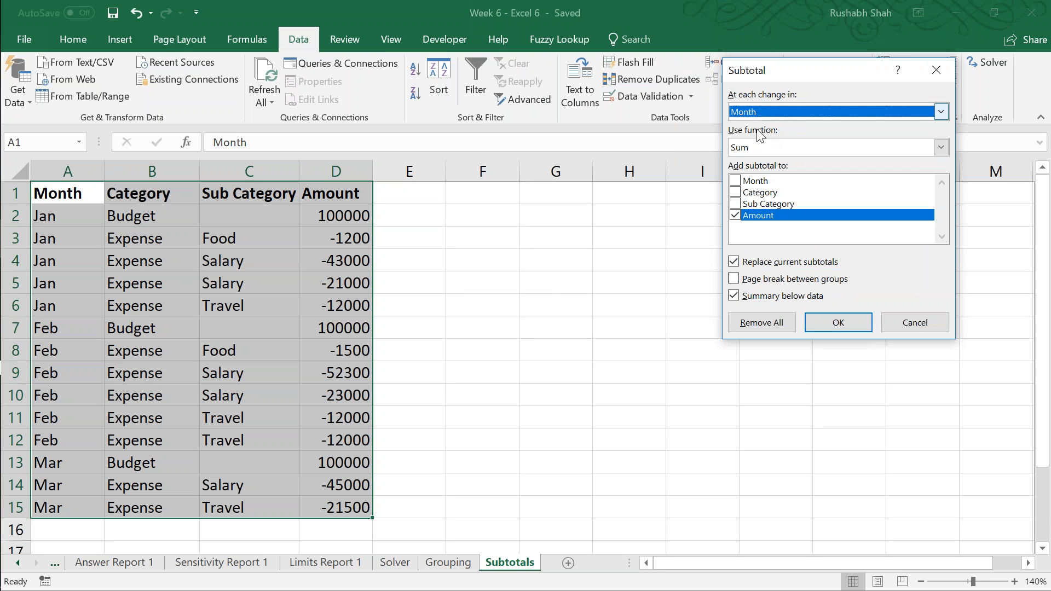
pyautogui.click(750, 146)
pyautogui.click(750, 147)
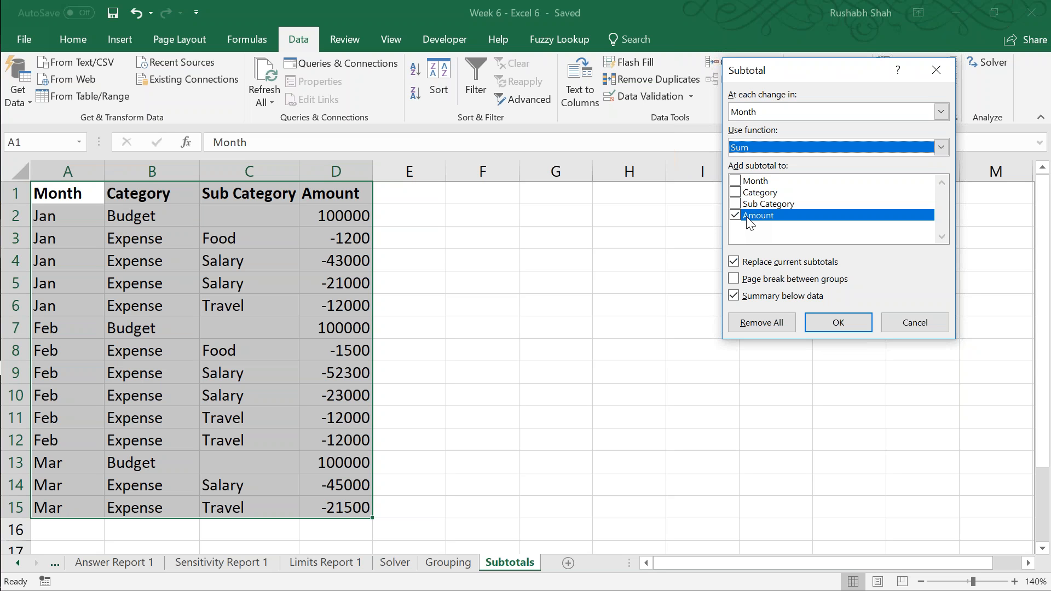
pyautogui.click(833, 323)
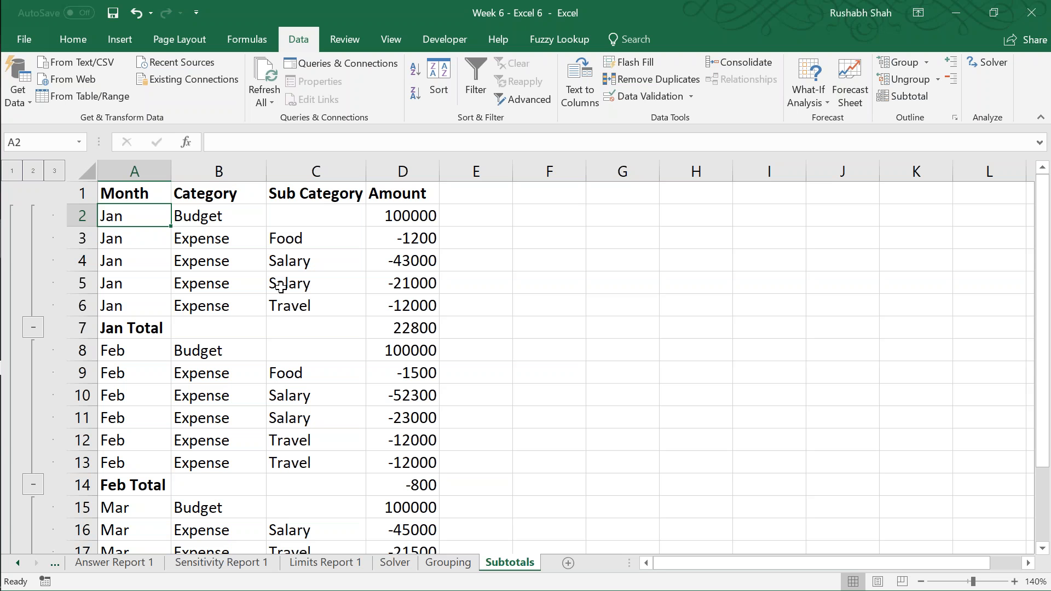
# Step: Examine the SUBTOTAL formulas of the monthly totals and the grand total in the Amount column, then return to cell A1
pyautogui.click(386, 326)
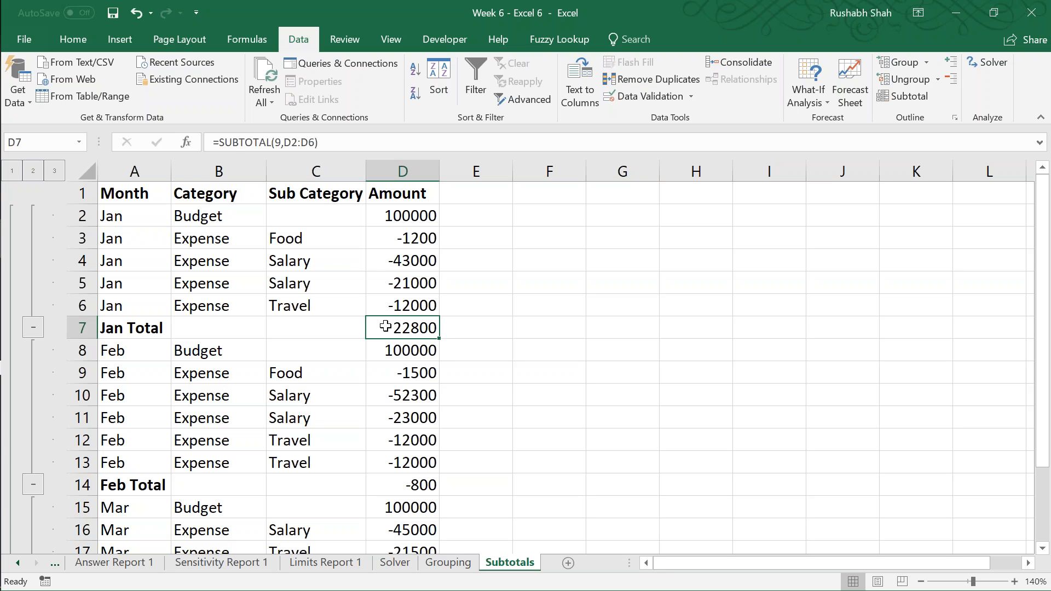
pyautogui.press('Down')
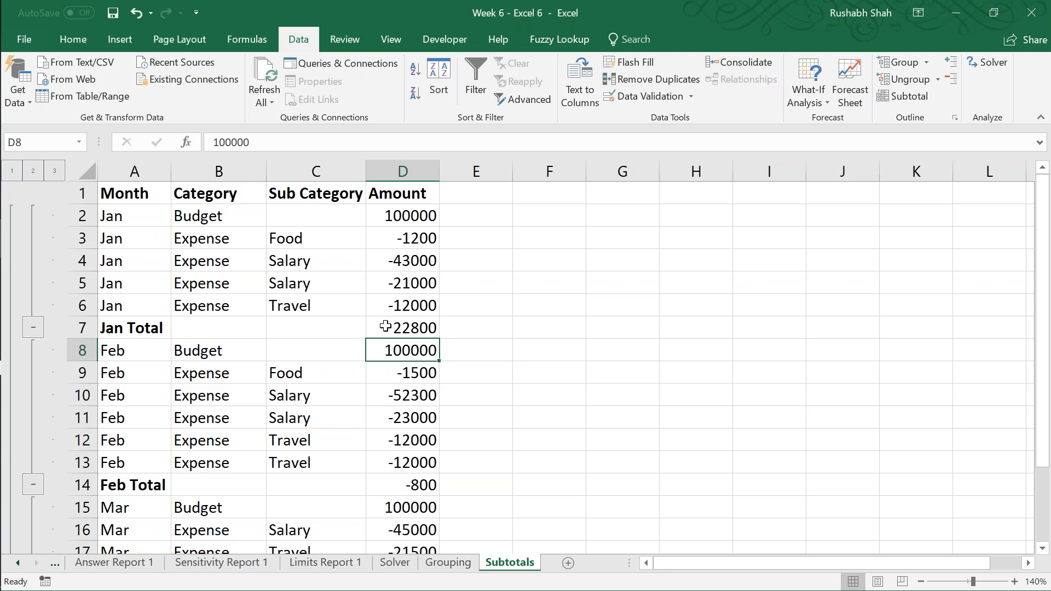
pyautogui.press('Down')
pyautogui.press('Down')
pyautogui.press('Down')
pyautogui.press('Down')
pyautogui.press('Down')
pyautogui.press('Down')
pyautogui.press('Down')
pyautogui.press('Down')
pyautogui.press('Down')
pyautogui.press('Down')
pyautogui.press('Down')
pyautogui.press('Down')
pyautogui.press('Down')
pyautogui.press('Up')
pyautogui.press('Up')
pyautogui.press('Up')
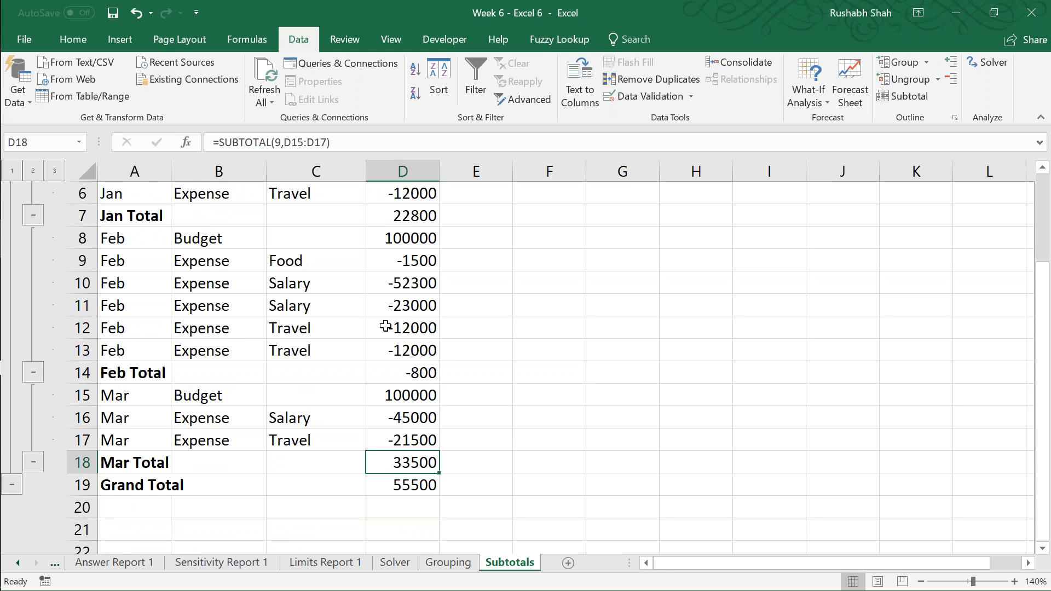
pyautogui.press('Down')
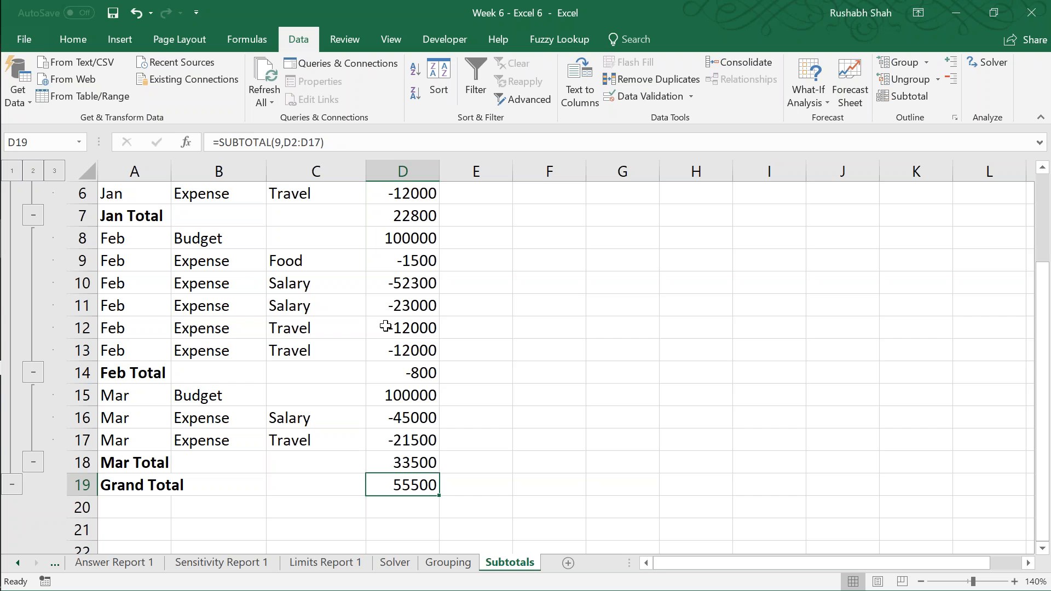
pyautogui.press('Up')
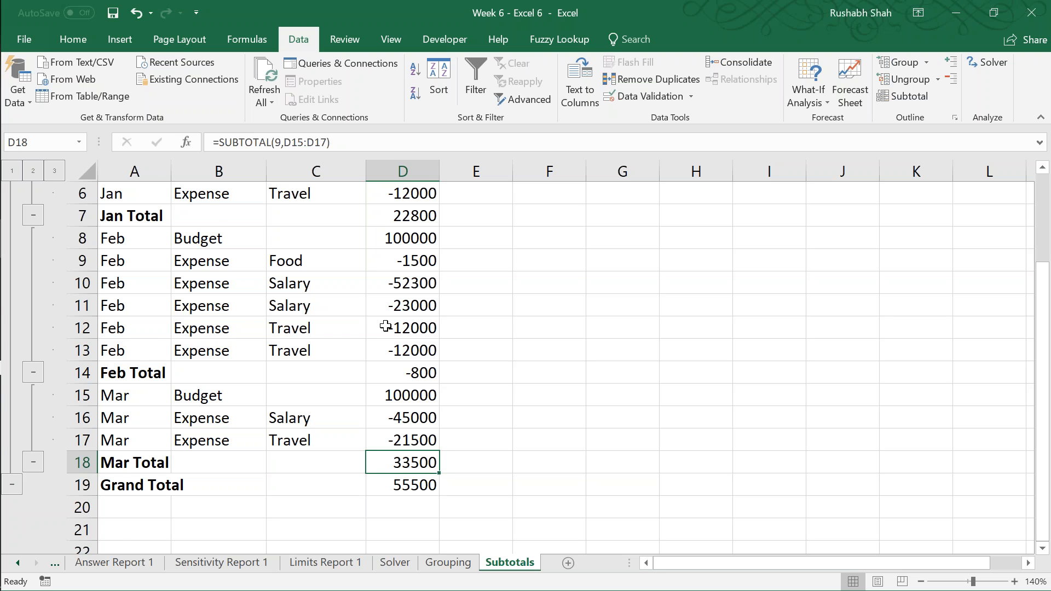
pyautogui.press('Up')
pyautogui.press('Up')
pyautogui.press('Up')
pyautogui.press('Up')
pyautogui.press('Up')
pyautogui.press('Up')
pyautogui.press('Up')
pyautogui.press('Up')
pyautogui.press('Up')
pyautogui.press('Up')
pyautogui.press('Up')
pyautogui.press('Up')
pyautogui.press('Up')
pyautogui.press('Up')
pyautogui.press('Up')
pyautogui.press('Up')
pyautogui.press('Up')
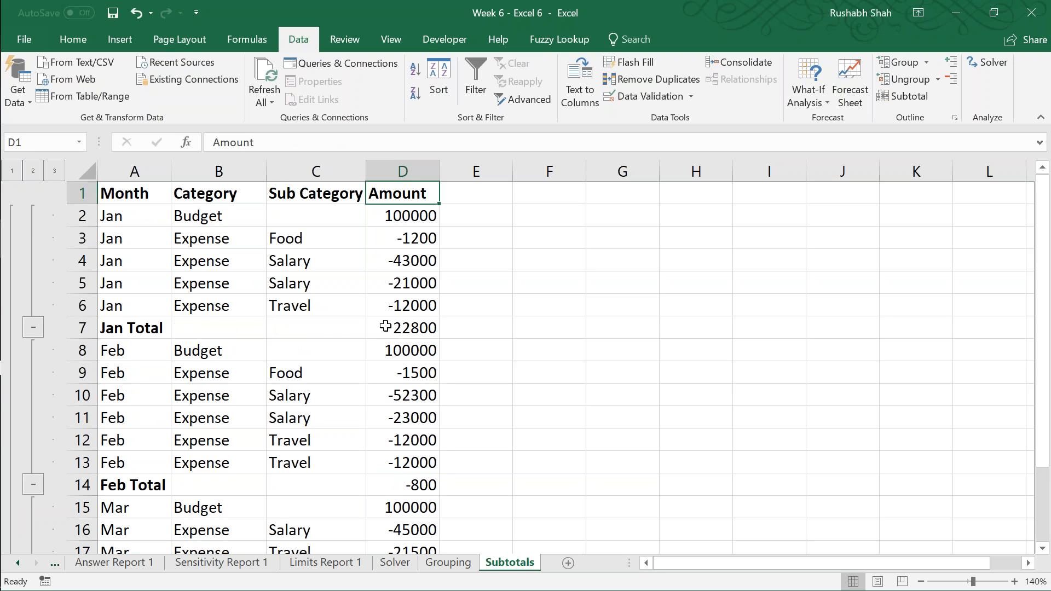
pyautogui.press('Left')
pyautogui.press('Left')
pyautogui.press('Left')
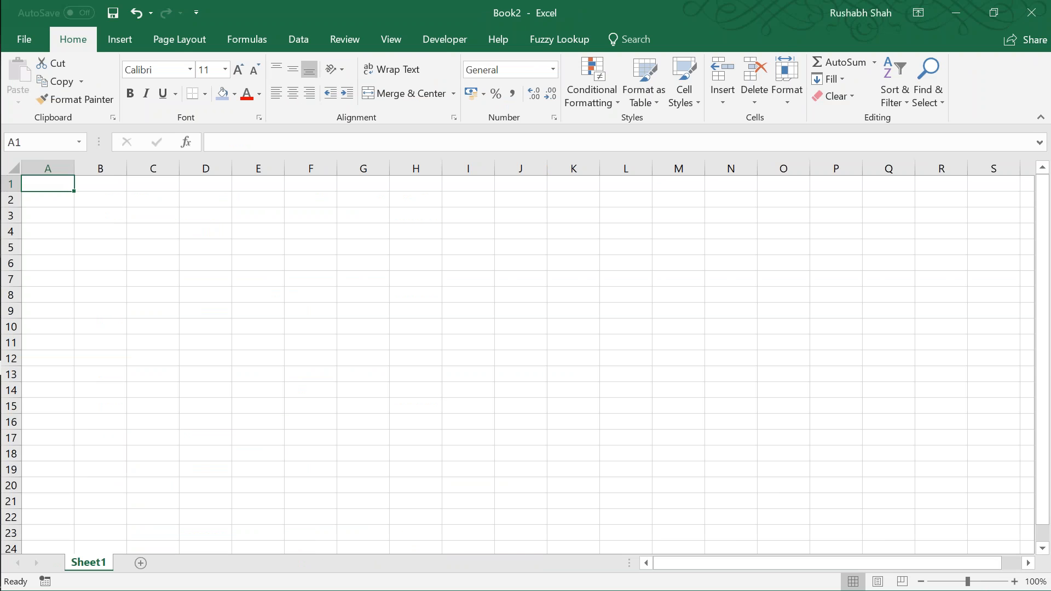
# Step: In Book2, enter the header Month in C1 and list Jan, Jan, Feb, Jan, Feb, Mar, Mar below it
pyautogui.moveTo(967, 582); pyautogui.dragTo(990, 585)
pyautogui.click(380, 218)
pyautogui.write('Month')
pyautogui.press('Return')
pyautogui.write('Jan')
pyautogui.press('Return')
pyautogui.write('J')
pyautogui.press('Return')
pyautogui.write('Feb')
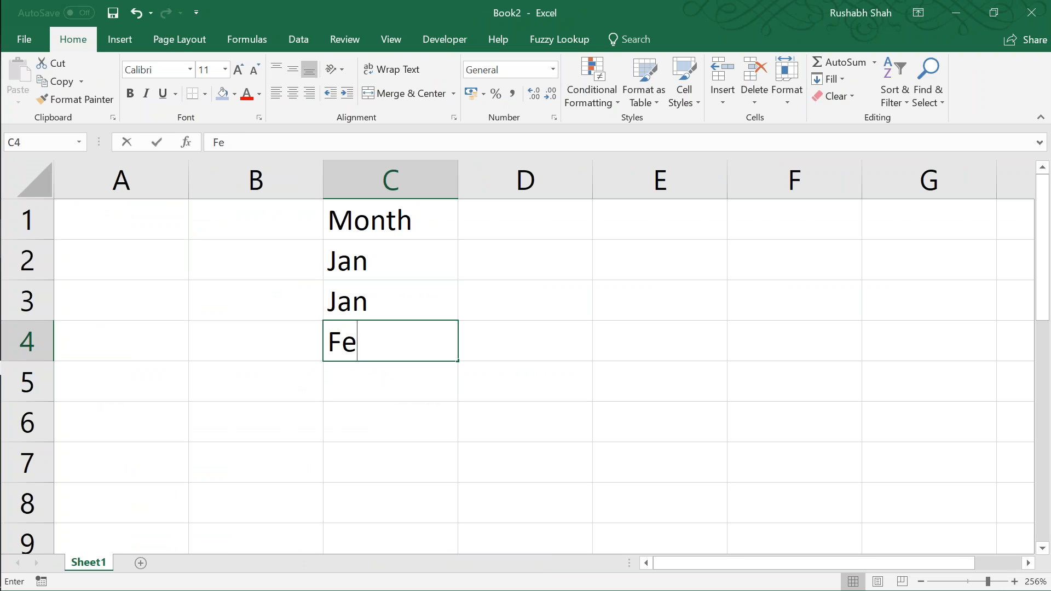
pyautogui.press('Return')
pyautogui.write('Jan')
pyautogui.press('Return')
pyautogui.write('F')
pyautogui.press('Return')
pyautogui.write('Mar')
pyautogui.press('Return')
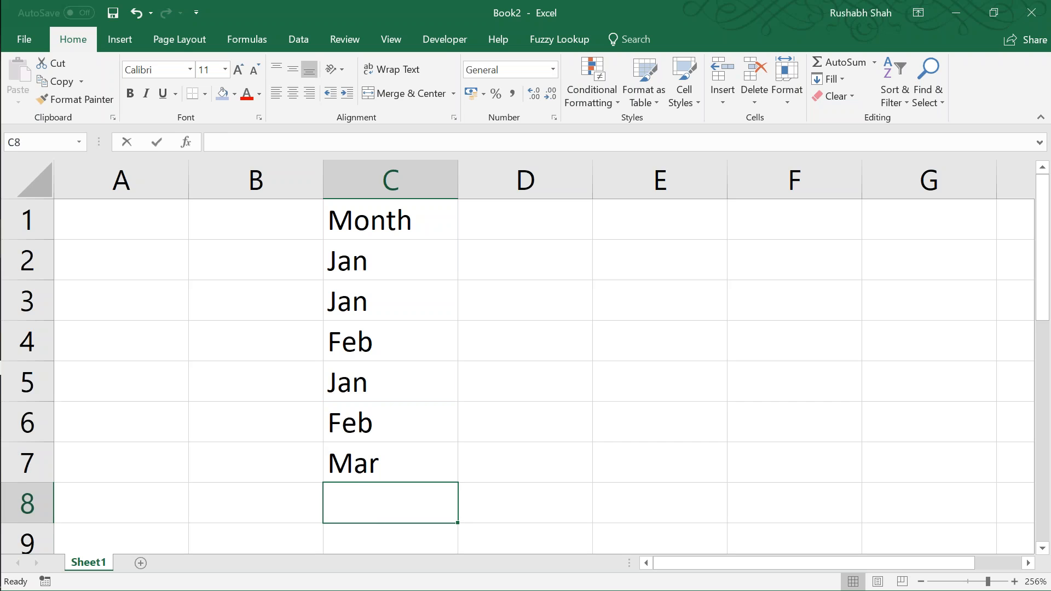
pyautogui.write('Mar')
pyautogui.press('Return')
# Step: Enter the header Amount in D1 and fill the values 1 to 7 beside the listed months
pyautogui.press('Up')
pyautogui.hotkey('ctrl', 'Up')
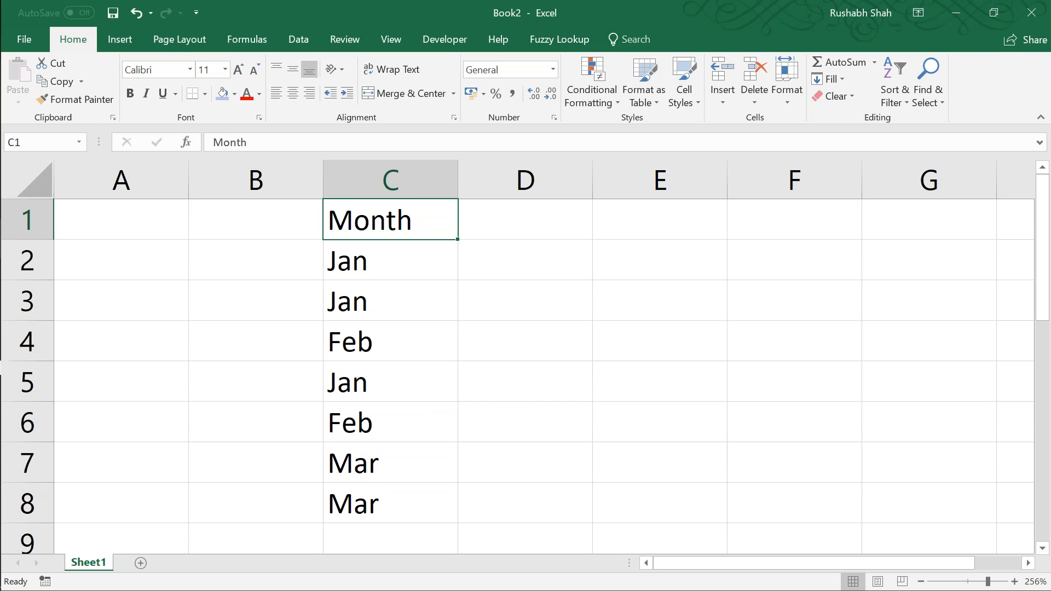
pyautogui.press('Right')
pyautogui.write('Amount')
pyautogui.press('Return')
pyautogui.write('1')
pyautogui.press('Return')
pyautogui.write('2')
pyautogui.press('Return')
pyautogui.write('3')
pyautogui.press('Return')
pyautogui.write('4')
pyautogui.press('Return')
pyautogui.write('5 6')
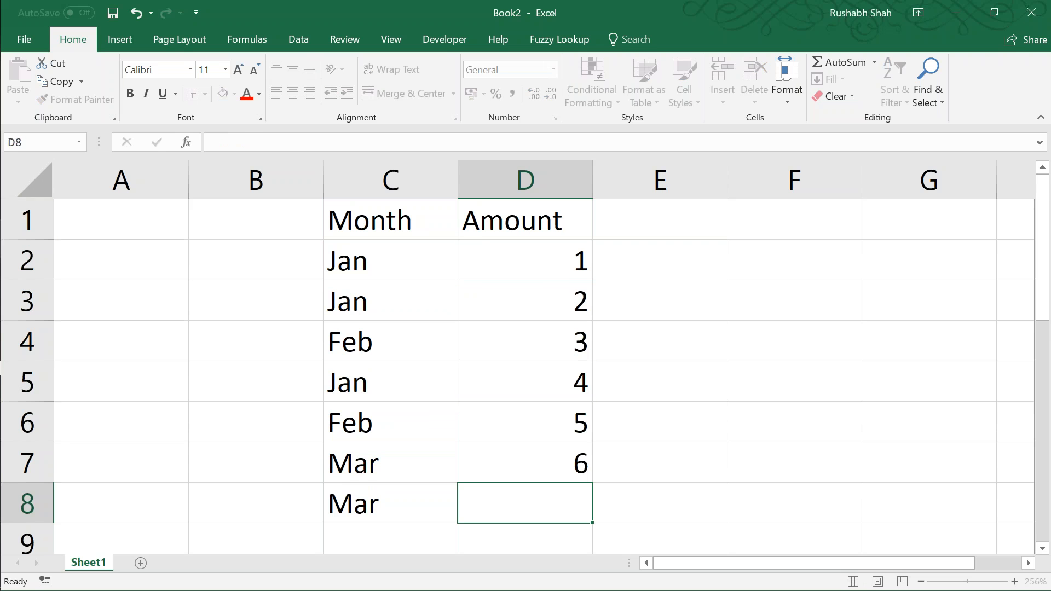
pyautogui.press('Return')
pyautogui.press('Up')
pyautogui.write('7')
pyautogui.press('Return')
# Step: Insert a blank row above the first Feb entry in row 4
pyautogui.press('Up')
pyautogui.press('Up')
pyautogui.press('Up')
pyautogui.press('Up')
pyautogui.press('Up')
pyautogui.press('Up')
pyautogui.press('Up')
pyautogui.press('Up')
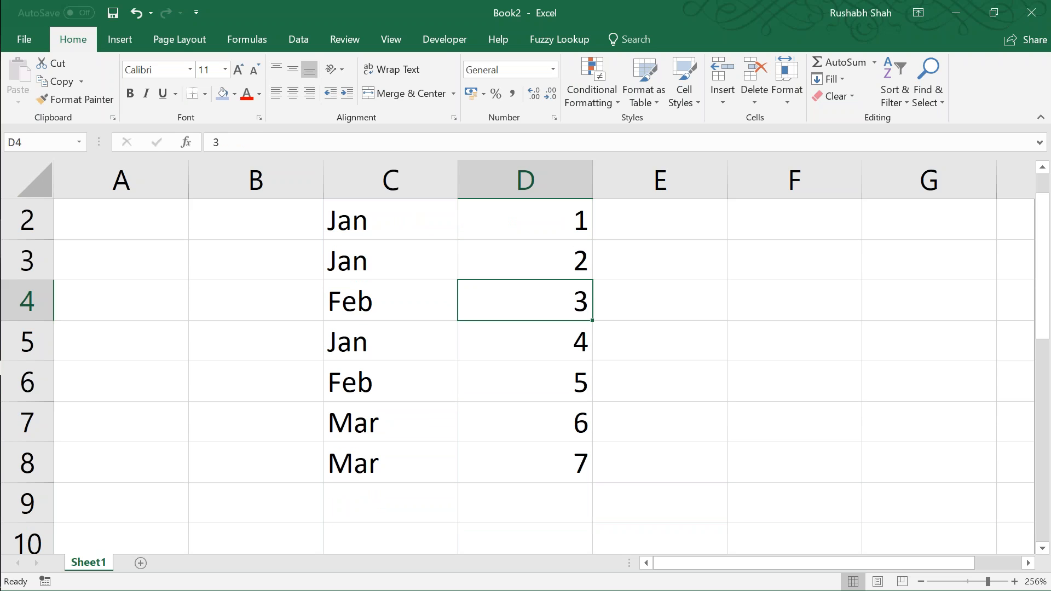
pyautogui.press('Down')
pyautogui.press('Down')
pyautogui.press('Down')
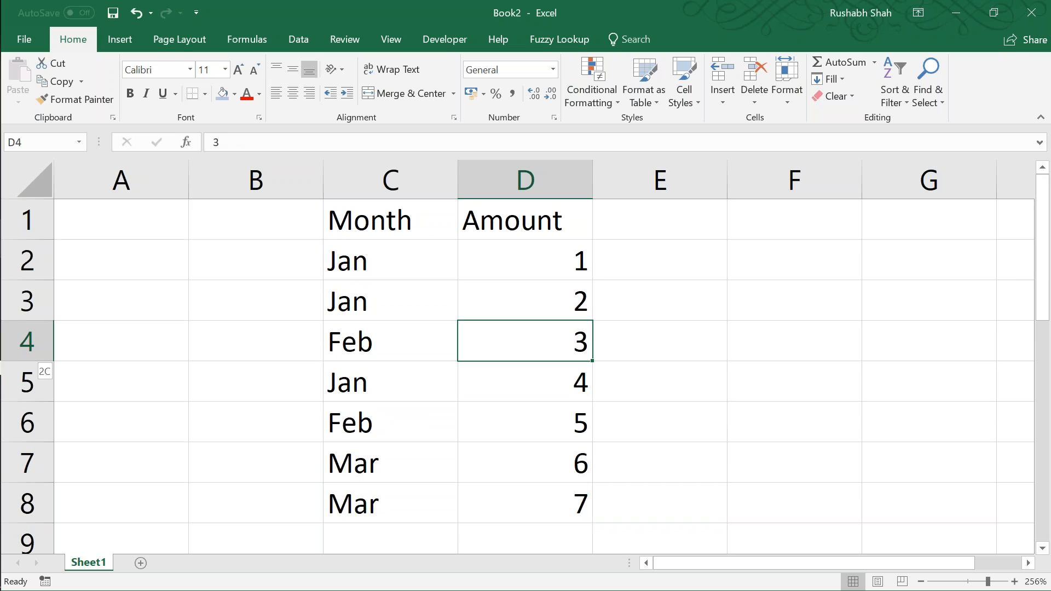
pyautogui.hotkey('shift', 'space')
pyautogui.hotkey('ctrl', 'shift', '+')
# Step: Enter a SUM formula in D4 that totals the two Jan amounts in D2:D3
pyautogui.press('Up')
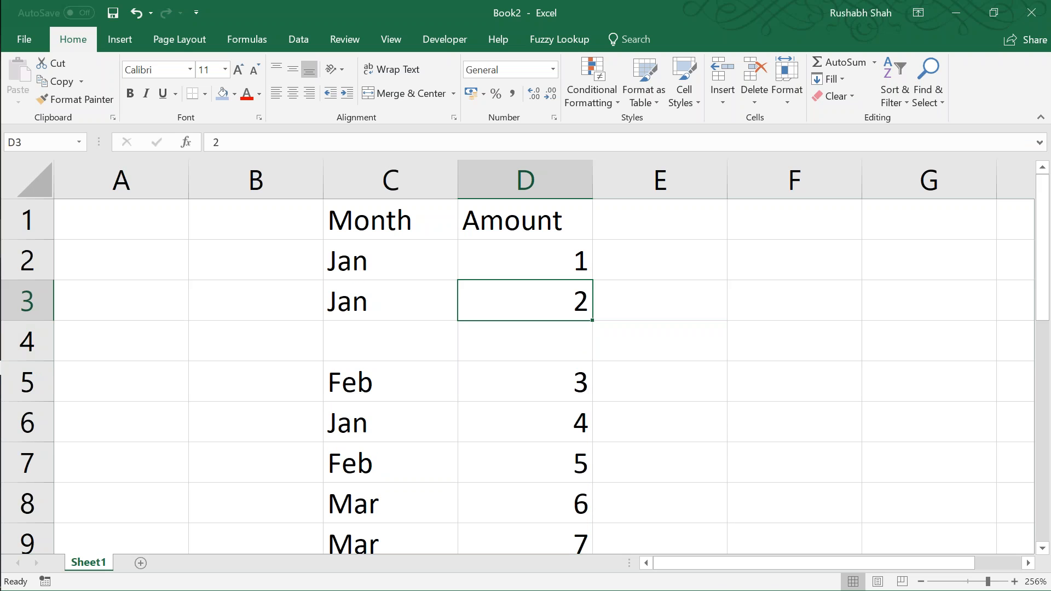
pyautogui.press('Down')
pyautogui.press('F2')
pyautogui.write('=SUM(')
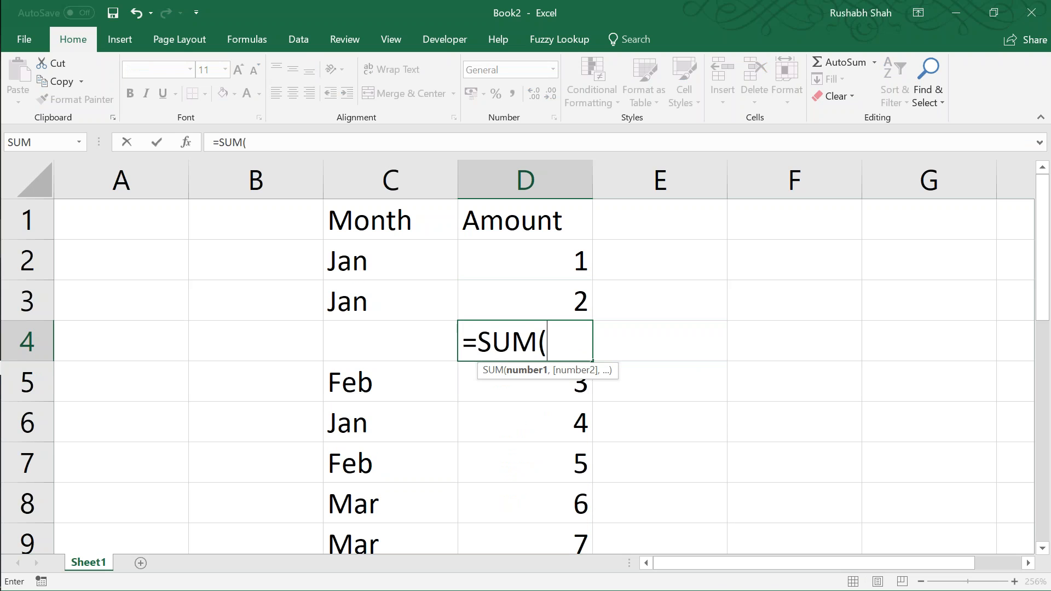
pyautogui.press('Up')
pyautogui.hotkey('shift', 'Up')
pyautogui.press('Return')
# Step: Insert a blank row above the Jan entry in row 6 and enter =SUM(D5) in D6
pyautogui.press('Down')
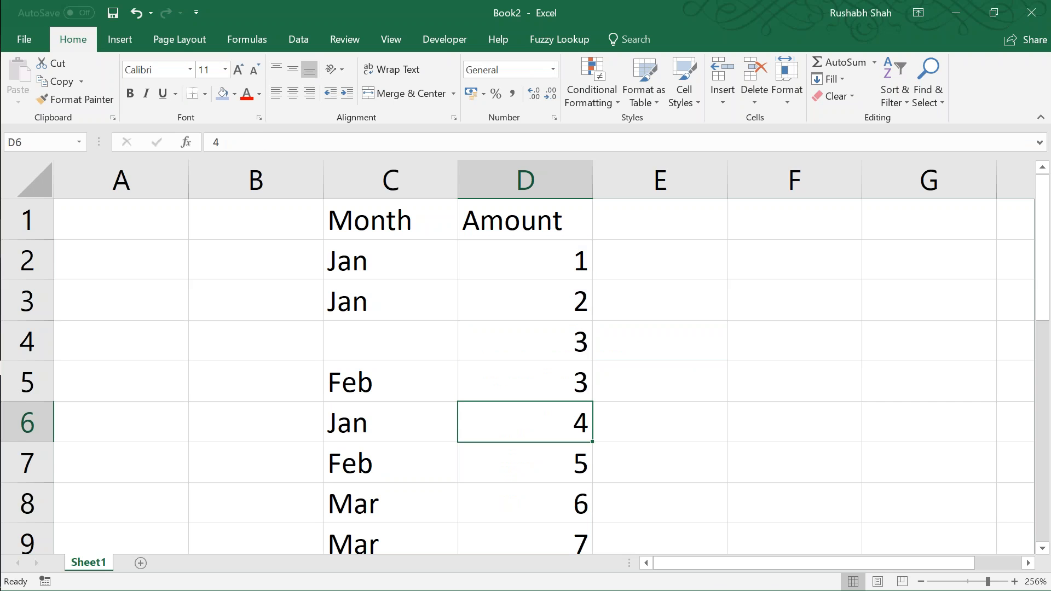
pyautogui.hotkey('shift', 'space')
pyautogui.hotkey('ctrl', 'shift', '+')
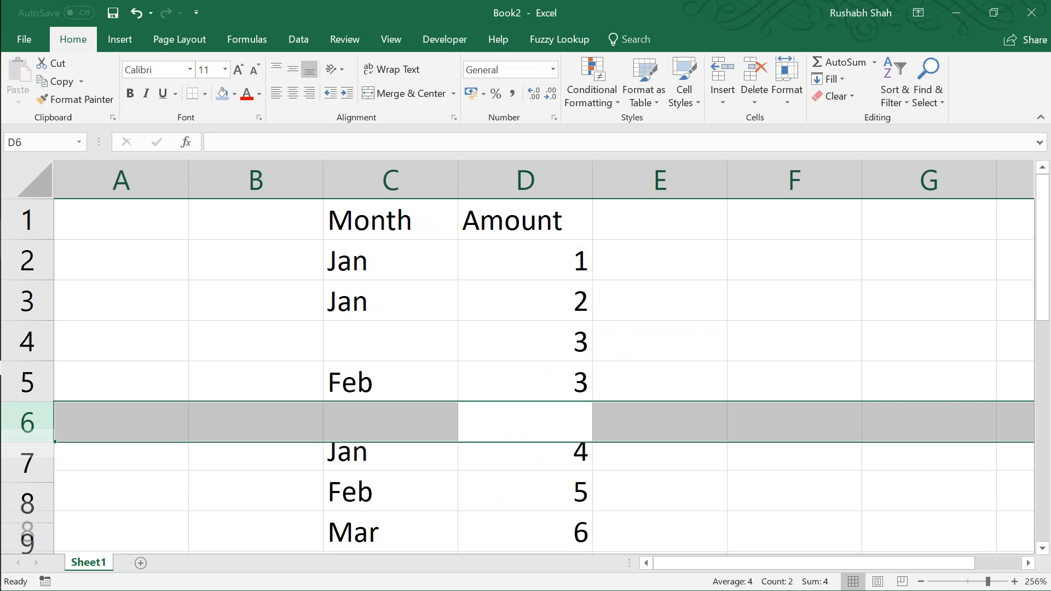
pyautogui.press('Up')
pyautogui.press('Down')
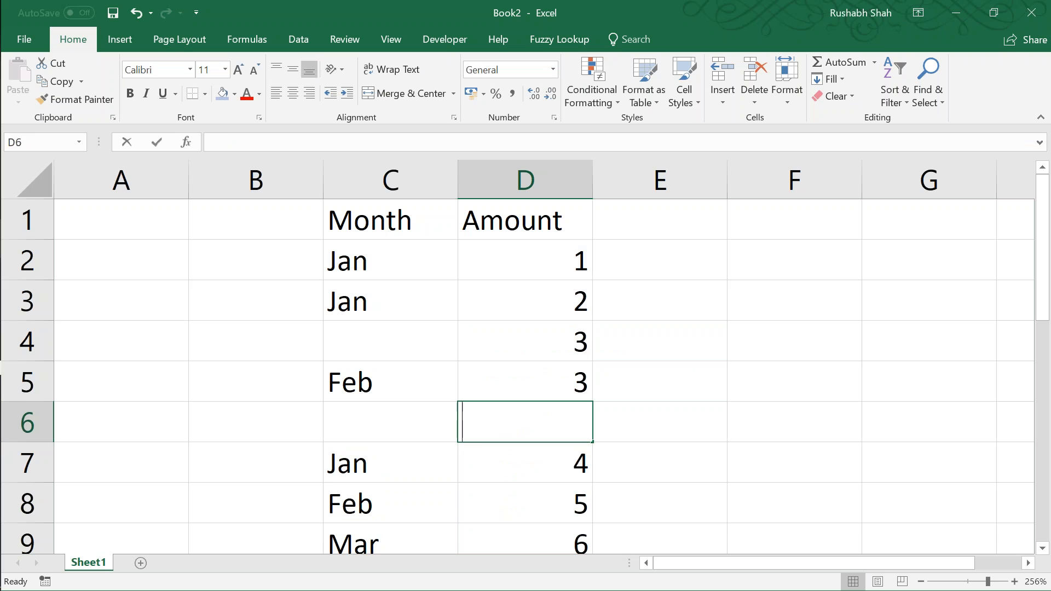
pyautogui.write('=SUM(')
pyautogui.press('Up')
pyautogui.write(')')
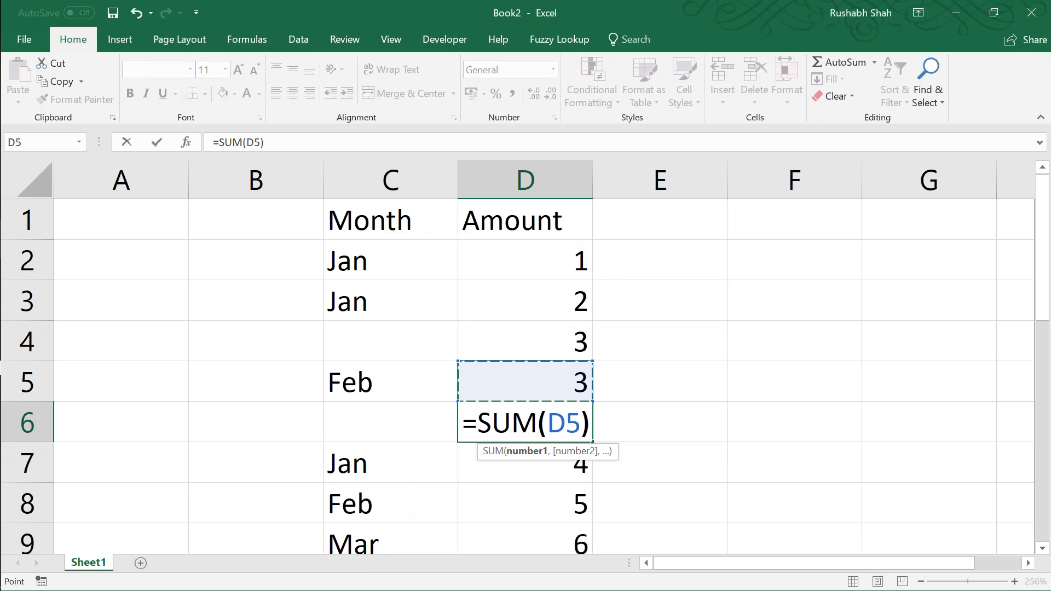
pyautogui.hotkey('ctrl', 'Return')
pyautogui.press('Return')
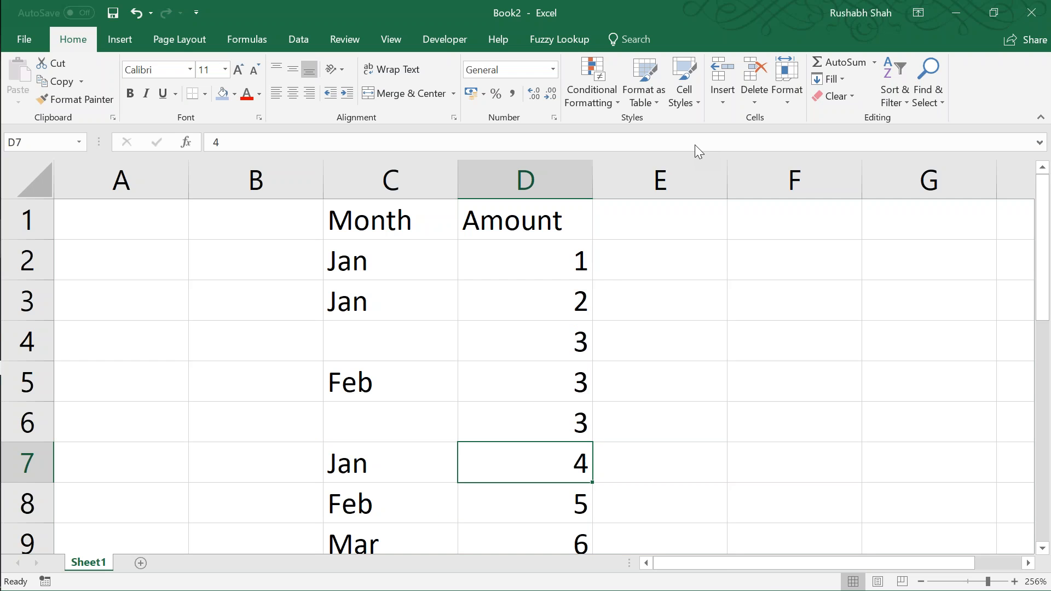
# Step: Insert a blank row above the second Feb entry in row 8
pyautogui.click(655, 7)
pyautogui.click(497, 499)
pyautogui.hotkey('shift', 'space')
pyautogui.hotkey('ctrl', 'shift', '+')
pyautogui.press('Up')
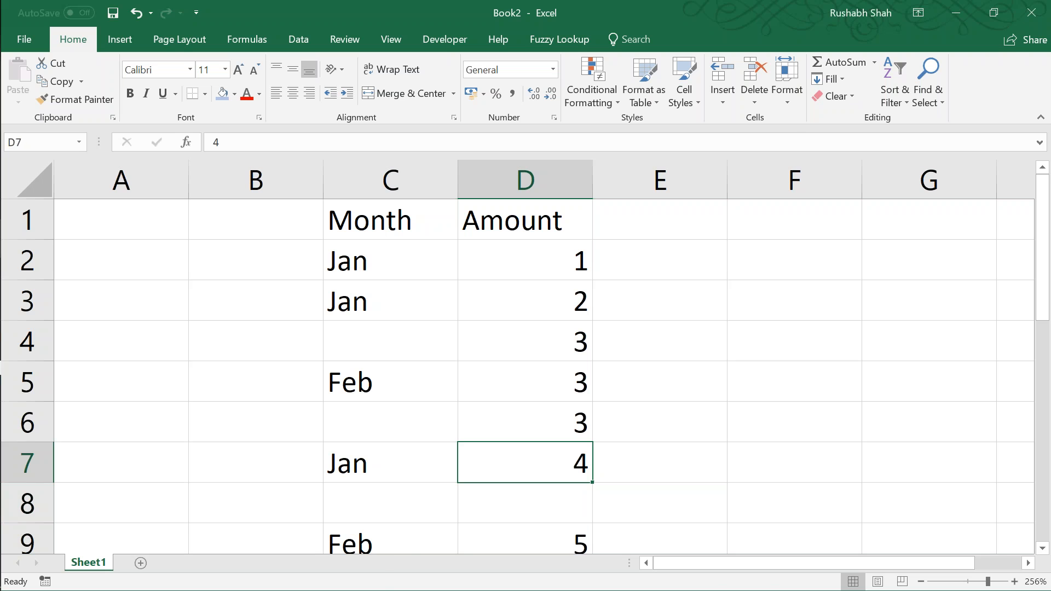
# Step: Enter the formula =SUM(D7) in D8 as the subtotal for the Jan entry in row 7
pyautogui.press('Down')
pyautogui.write('=SUM(')
pyautogui.press('Up')
pyautogui.write(')')
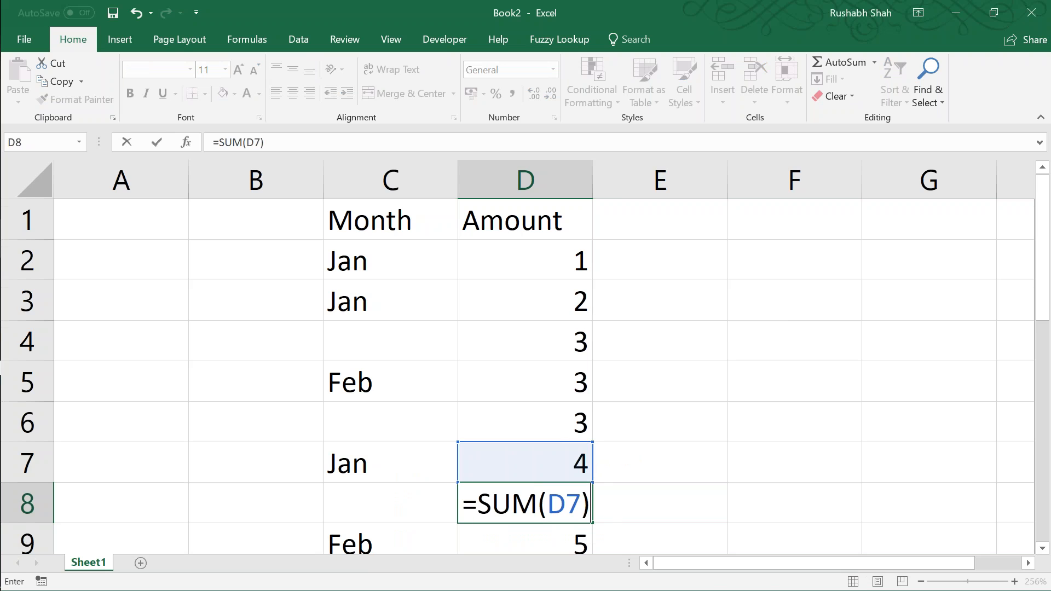
pyautogui.press('Return')
# Step: Fill the Jan subtotal cells D8 and D4 with light blue
pyautogui.press('Up')
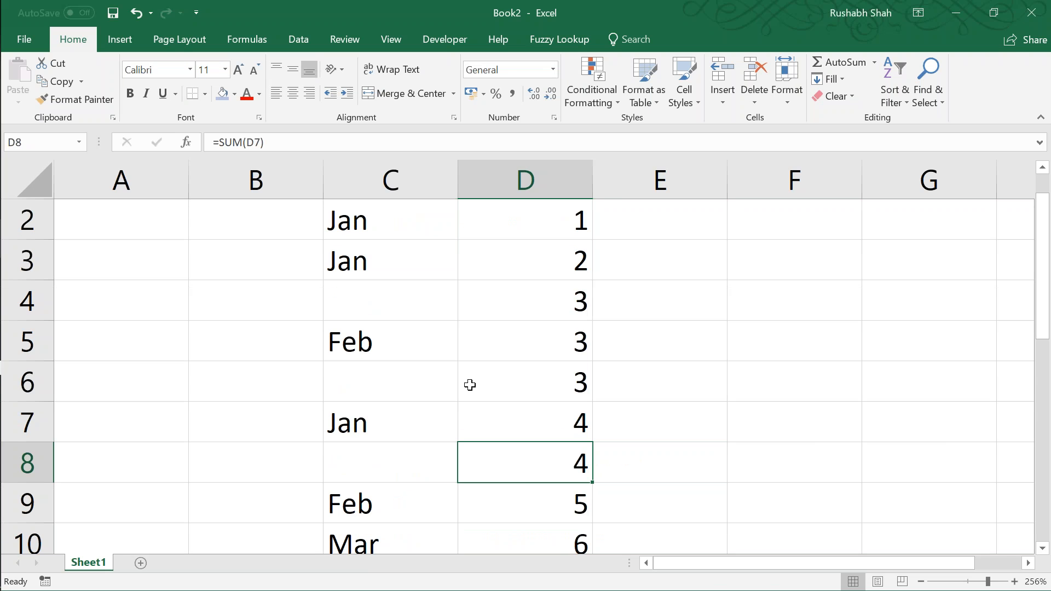
pyautogui.click(220, 96)
pyautogui.press('Up')
pyautogui.press('Up')
pyautogui.press('Up')
pyautogui.press('Up')
pyautogui.press('Up')
pyautogui.press('Down')
pyautogui.click(220, 96)
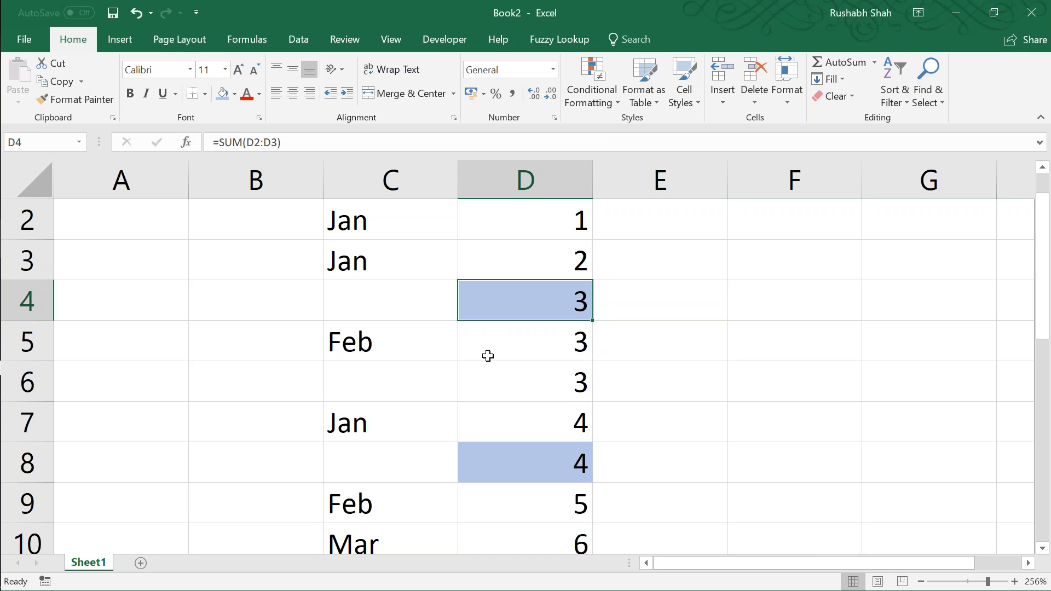
# Step: Highlight the month entries in C2:C8 and close the sample workbook Book2 without saving
pyautogui.moveTo(423, 235); pyautogui.dragTo(427, 451)
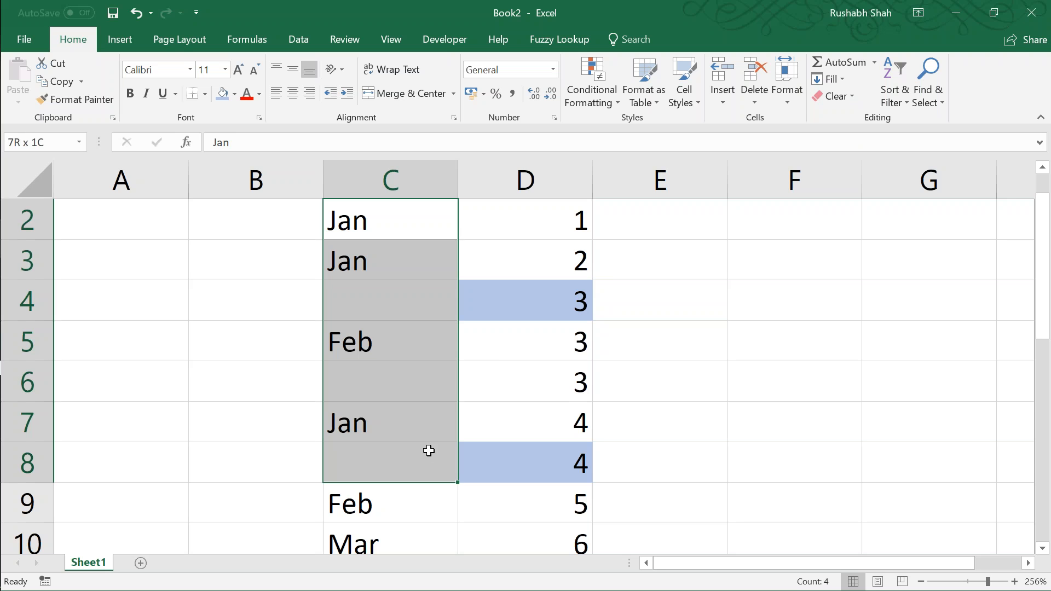
pyautogui.hotkey('alt', 'F4')
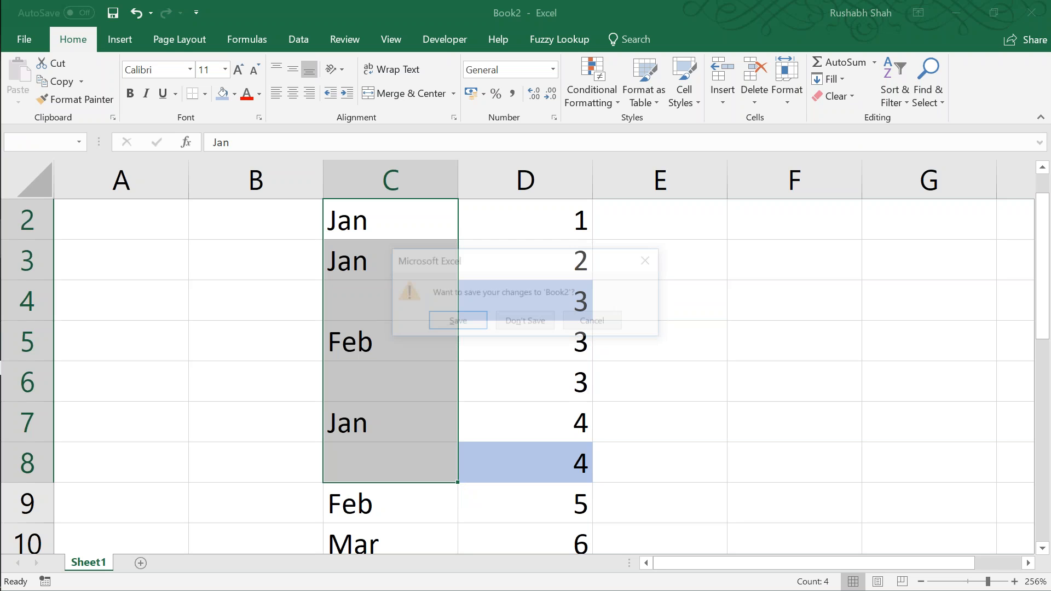
pyautogui.press('n')
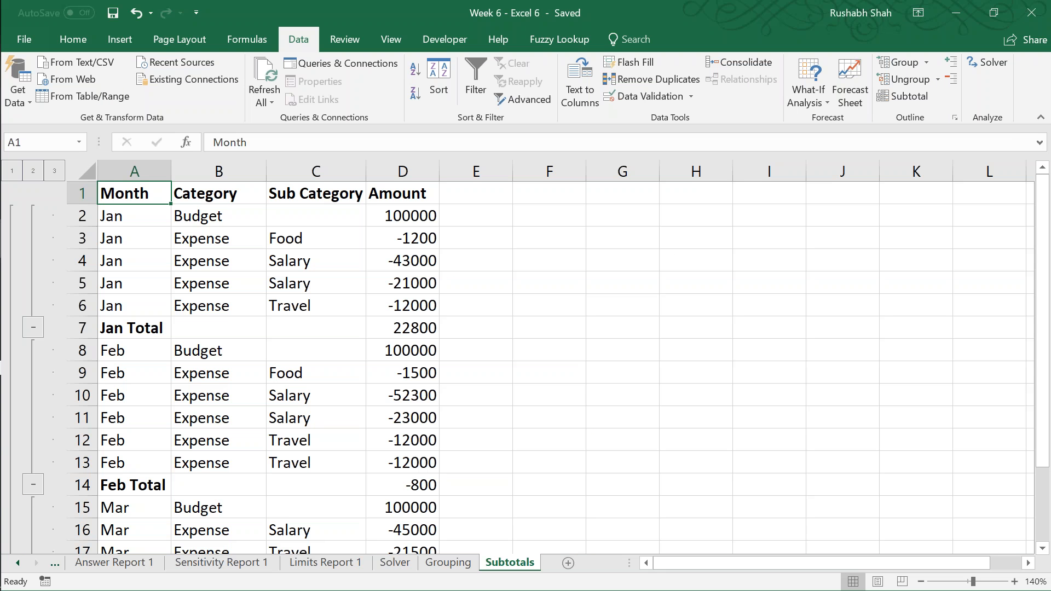
# Step: Add Sum subtotals of Amount at each change in Category, with Replace current subtotals turned off
pyautogui.click(911, 100)
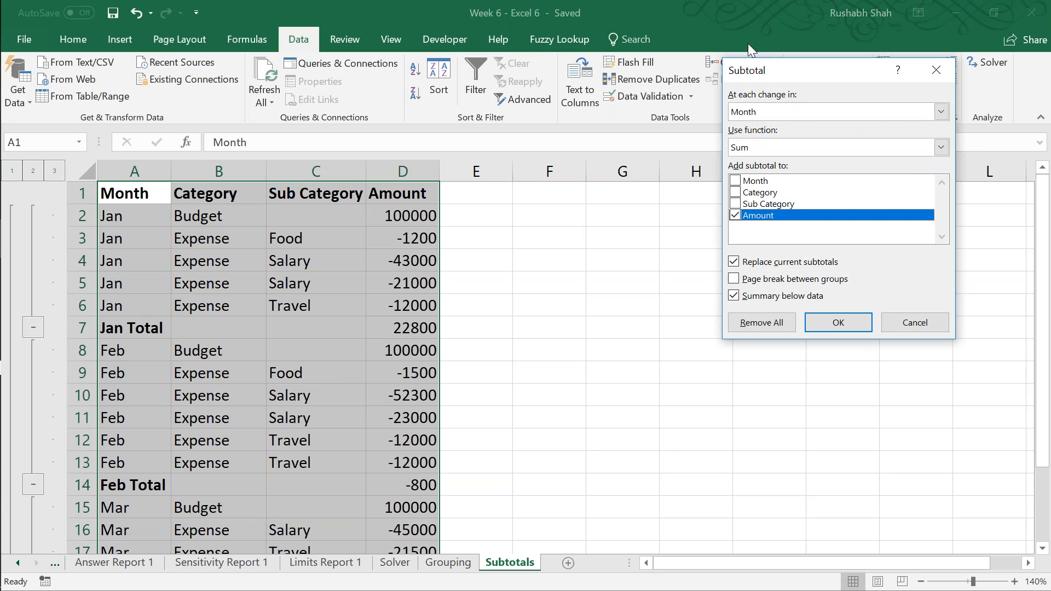
pyautogui.moveTo(762, 71); pyautogui.dragTo(530, 89)
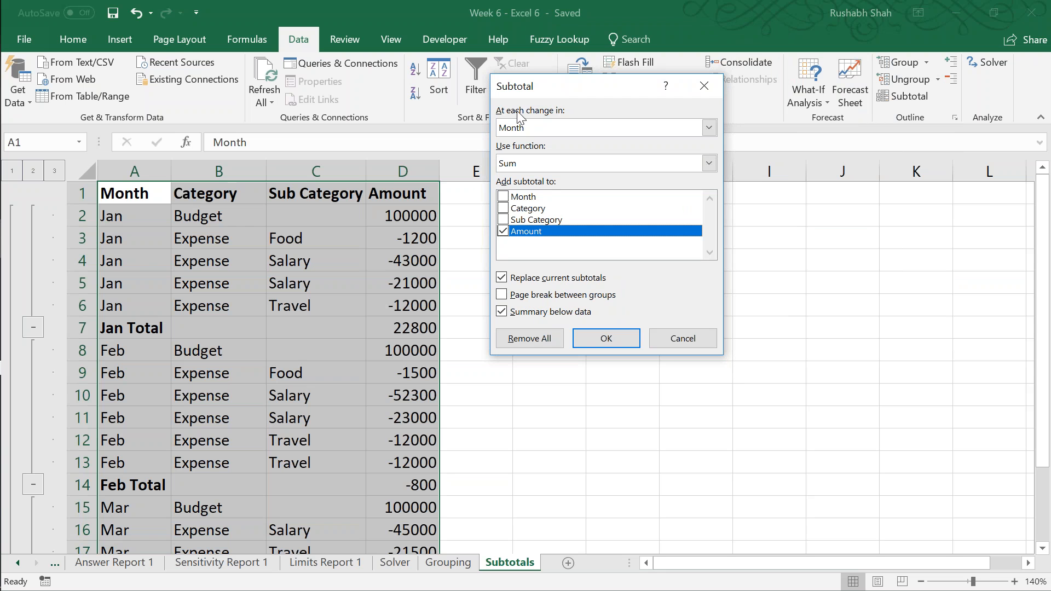
pyautogui.click(502, 278)
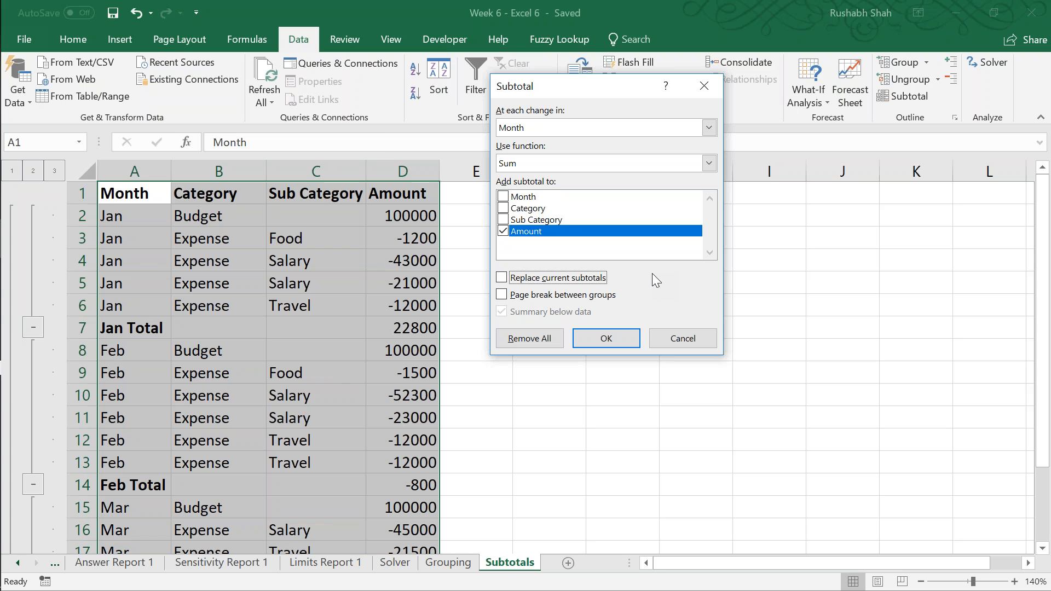
pyautogui.click(574, 129)
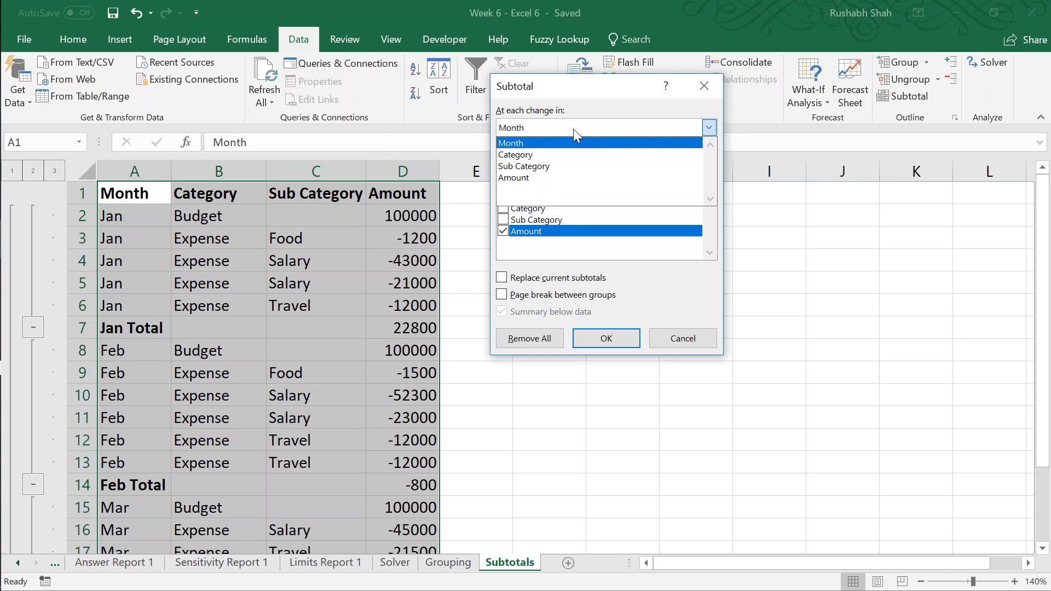
pyautogui.click(554, 156)
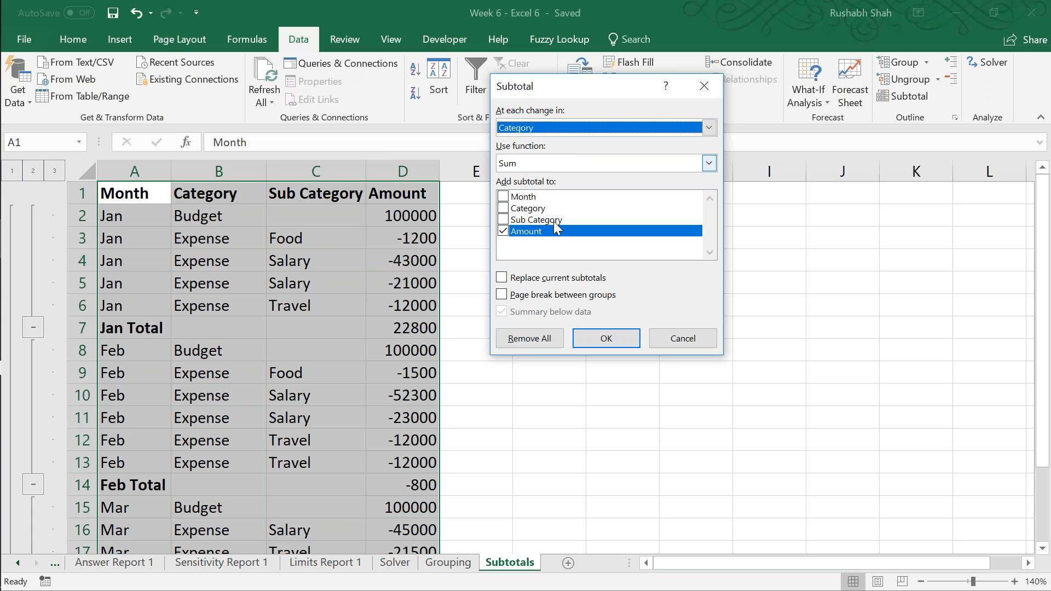
pyautogui.click(604, 345)
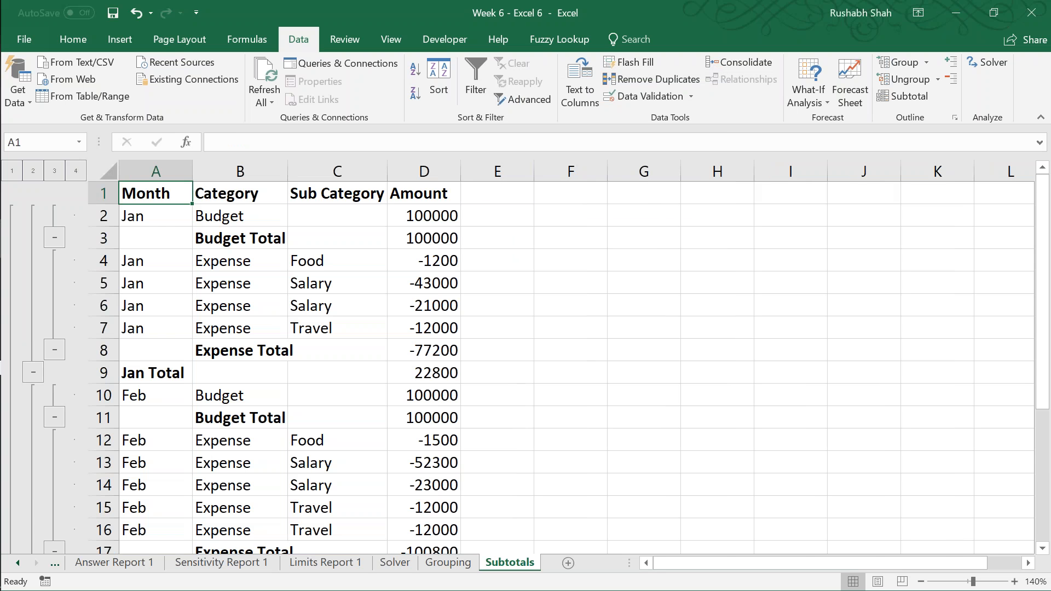
# Step: Examine the Budget, Expense and Jan total rows with their amounts, and save the workbook
pyautogui.moveTo(271, 241); pyautogui.dragTo(415, 245)
pyautogui.moveTo(251, 351); pyautogui.dragTo(422, 353)
pyautogui.moveTo(171, 374); pyautogui.dragTo(419, 371)
pyautogui.click(416, 377)
pyautogui.click(164, 378)
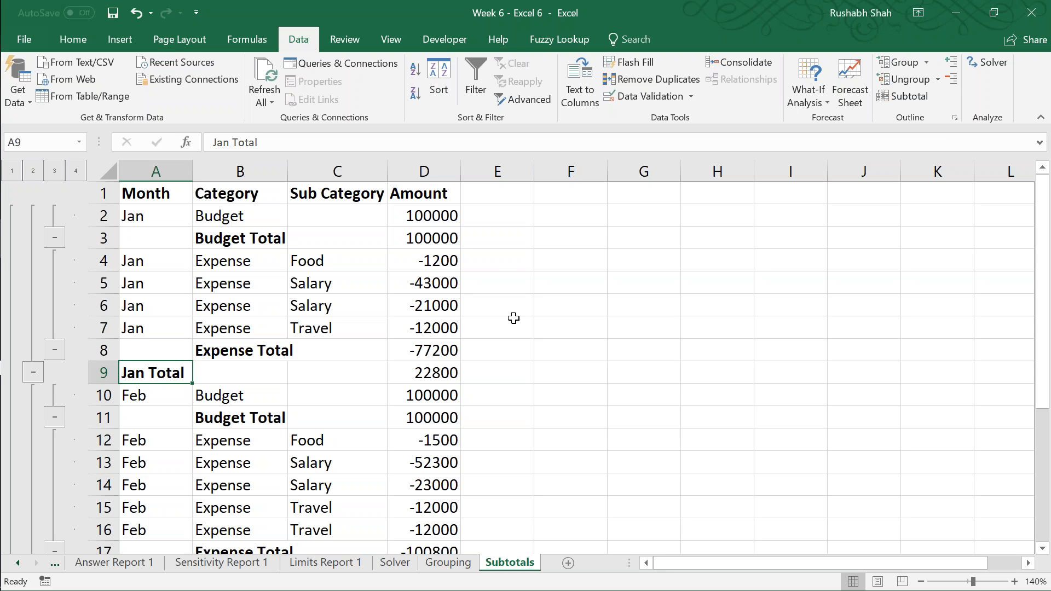
pyautogui.hotkey('ctrl', 's')
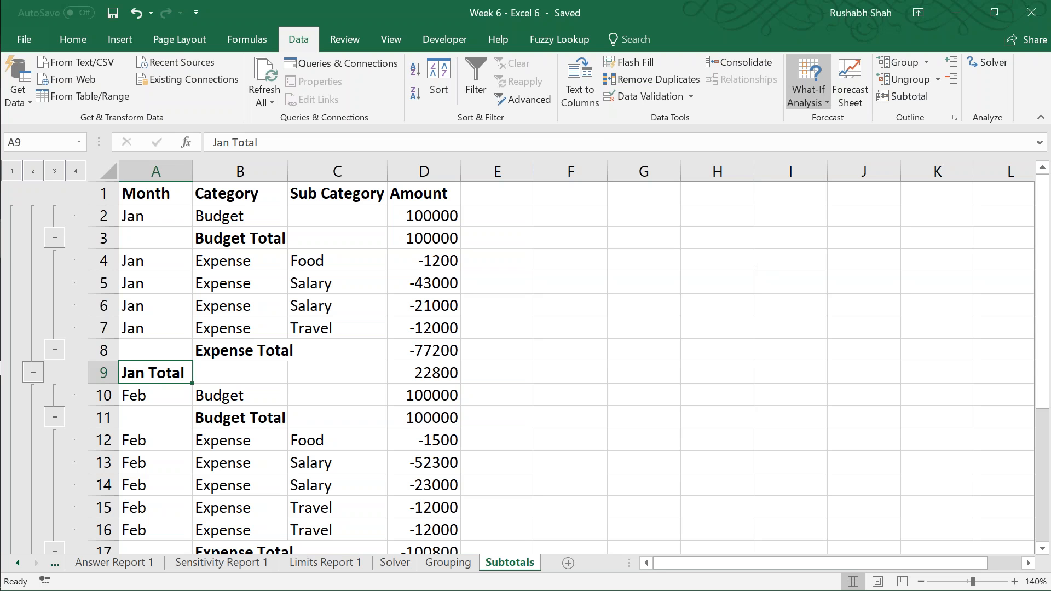
# Step: Add Sum subtotals of Amount at each change in Sub Category while keeping the existing subtotals, and save the workbook
pyautogui.click(904, 96)
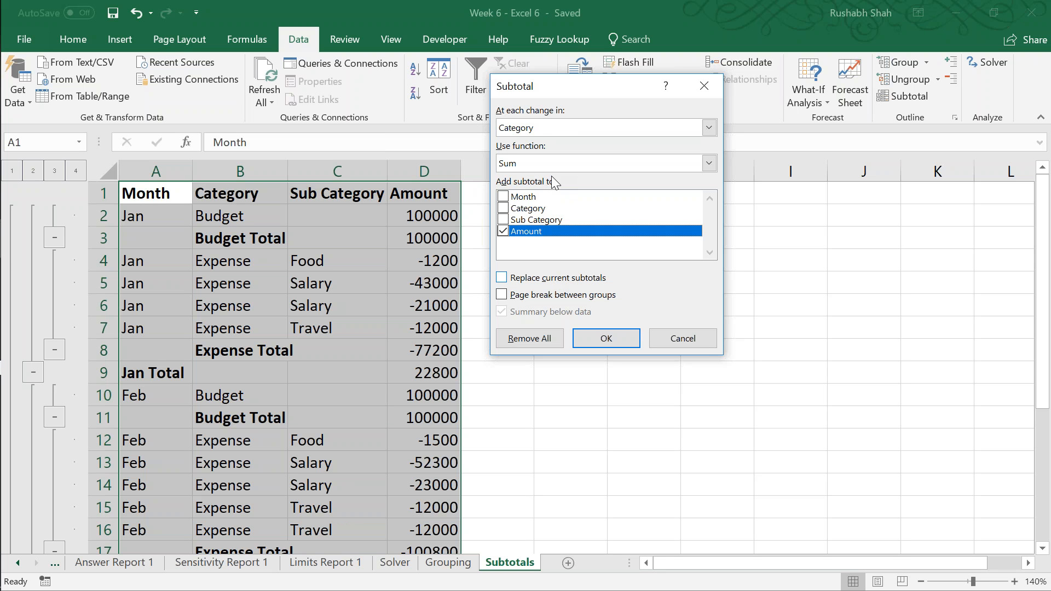
pyautogui.click(536, 125)
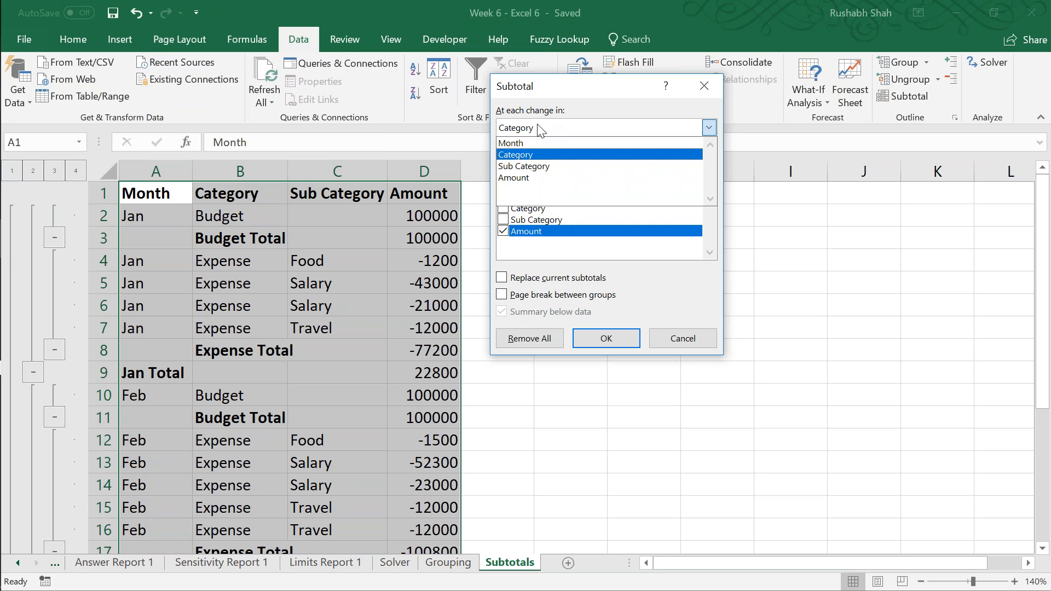
pyautogui.click(534, 168)
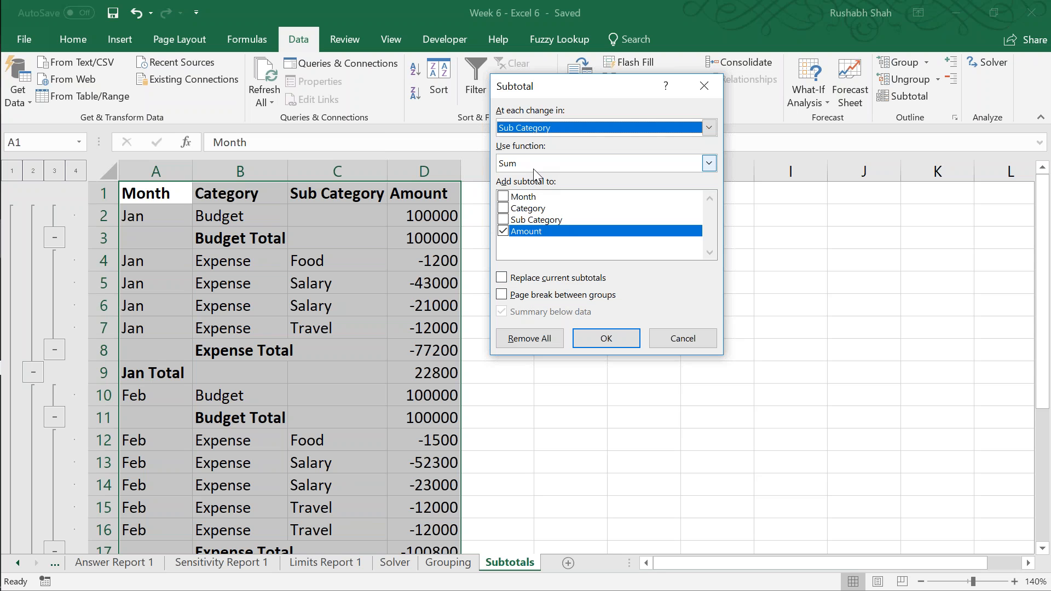
pyautogui.click(606, 339)
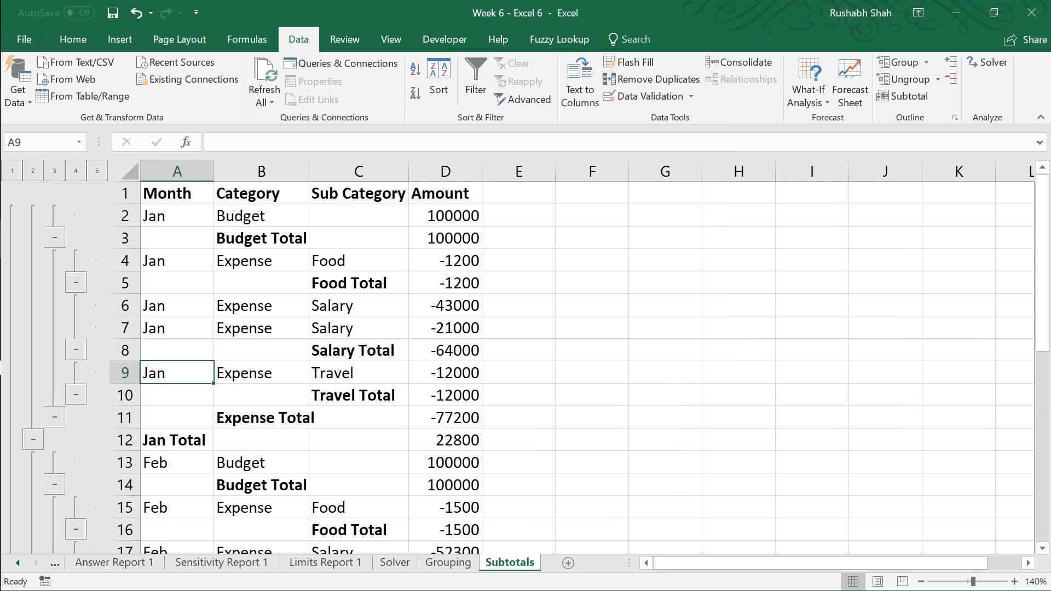
pyautogui.hotkey('ctrl', 's')
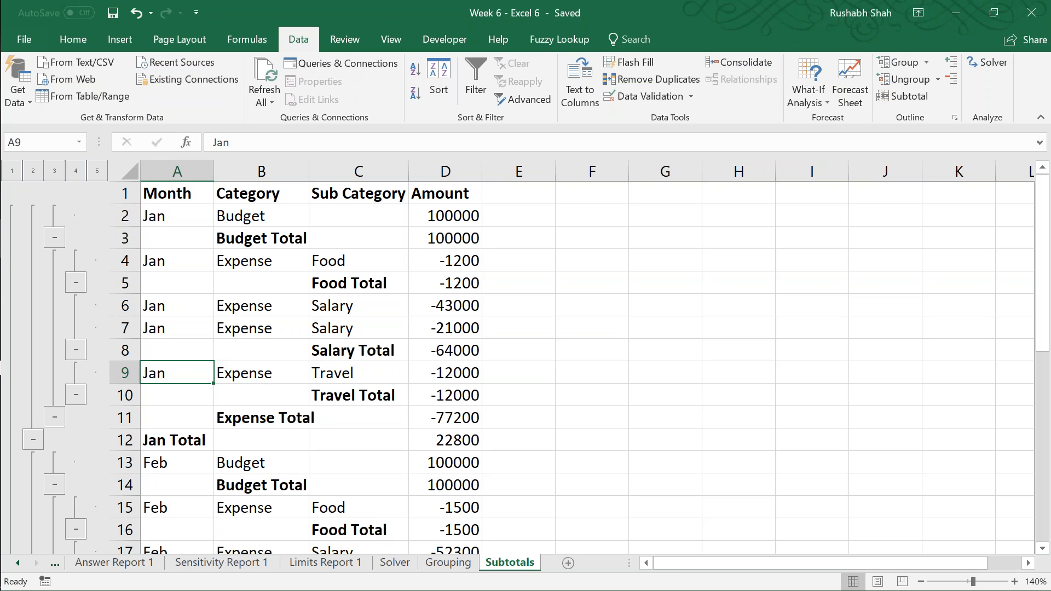
# Step: View outline levels 1 through 5 in turn to examine the grand, month, category and sub category totals
pyautogui.click(20, 171)
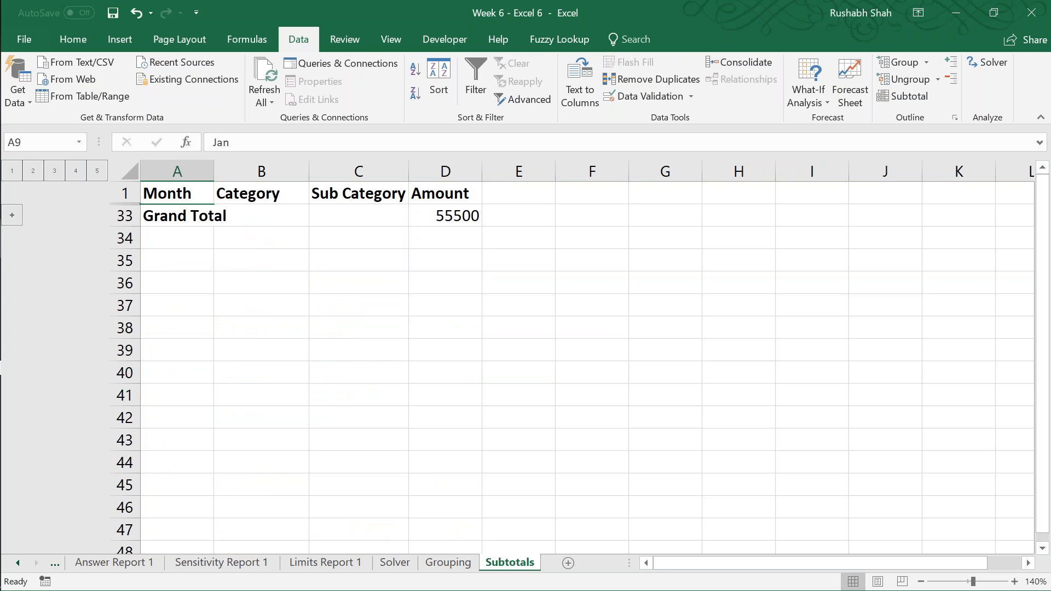
pyautogui.click(29, 171)
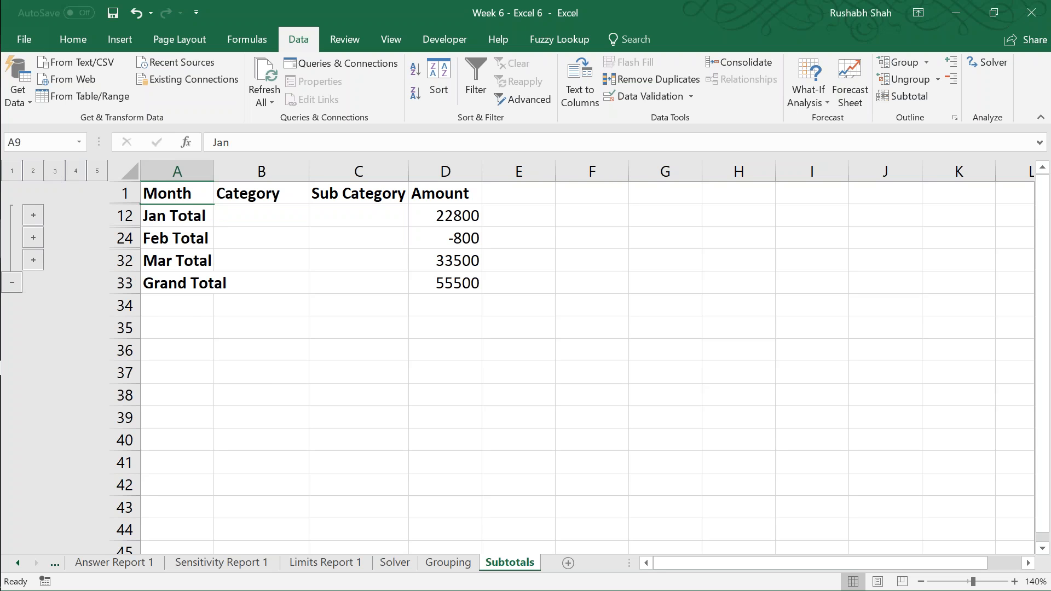
pyautogui.click(54, 171)
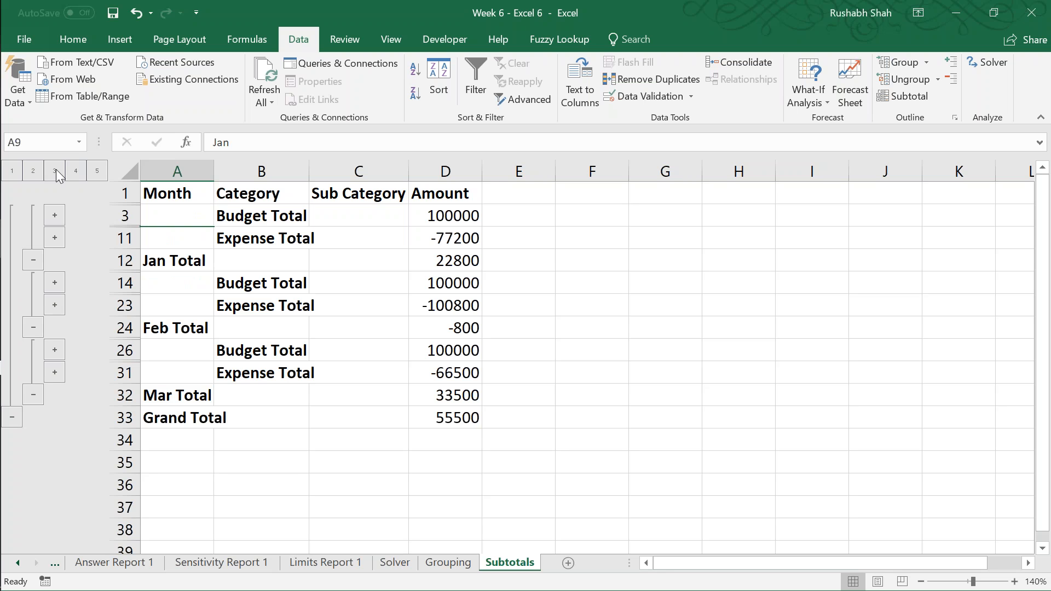
pyautogui.click(76, 172)
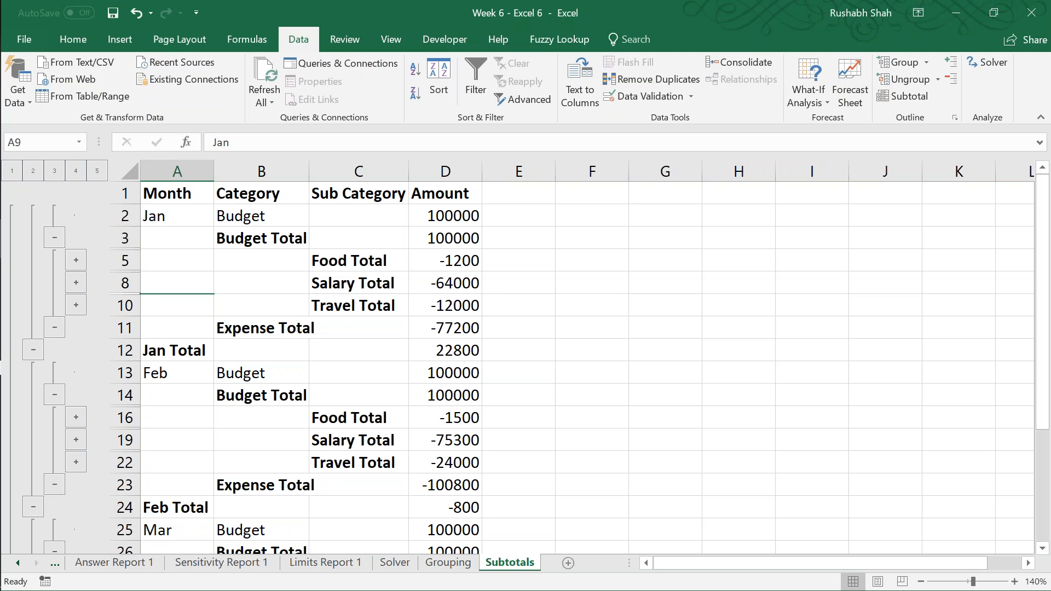
pyautogui.click(93, 173)
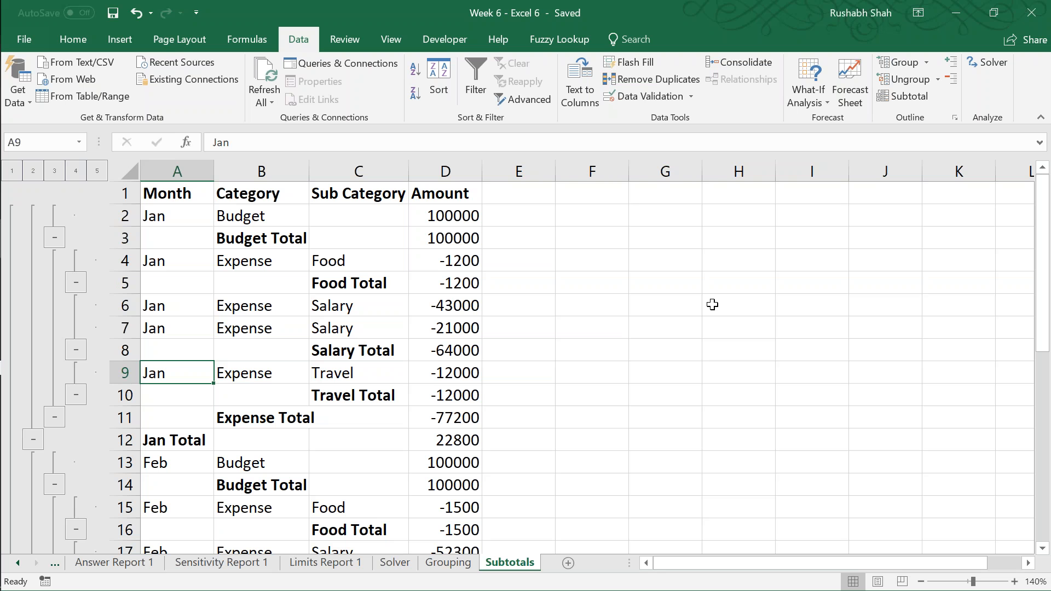
pyautogui.press('Up')
pyautogui.press('Up')
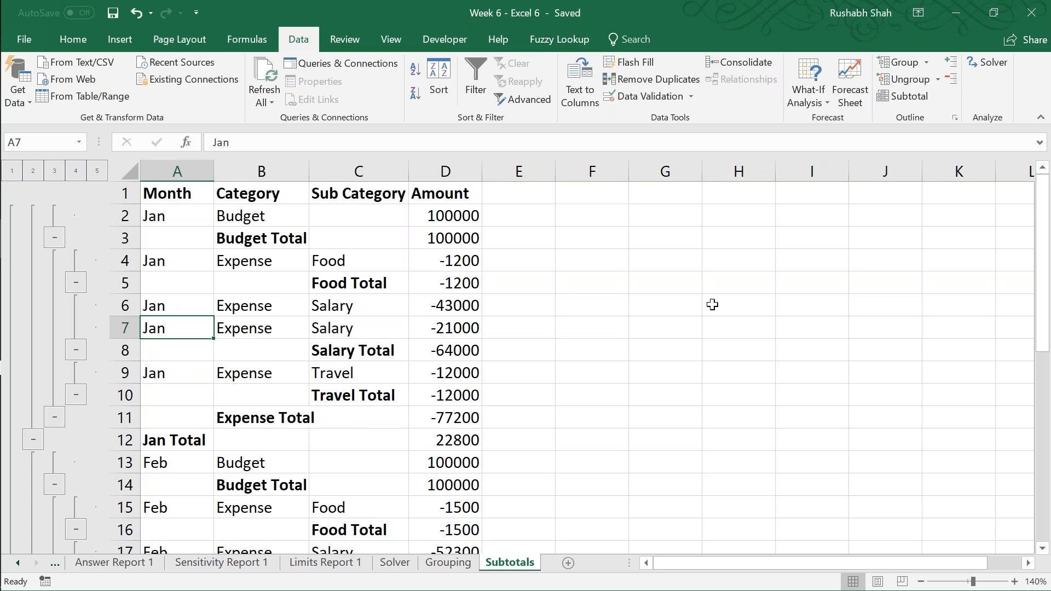
pyautogui.press('Up')
pyautogui.press('Up')
pyautogui.press('Up')
pyautogui.press('Up')
pyautogui.press('Up')
pyautogui.press('Up')
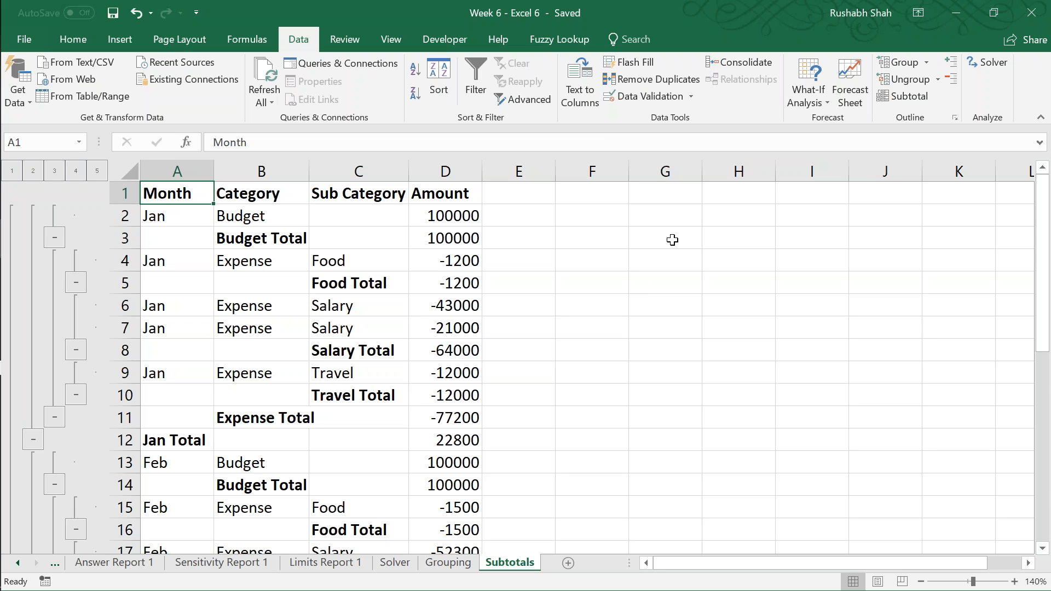
pyautogui.click(900, 96)
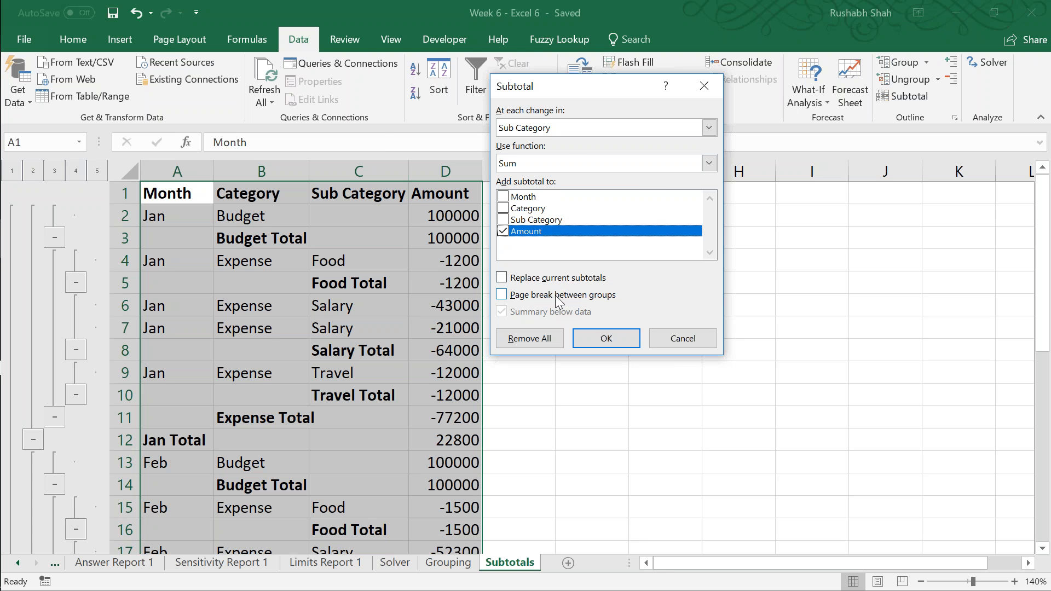
pyautogui.click(671, 335)
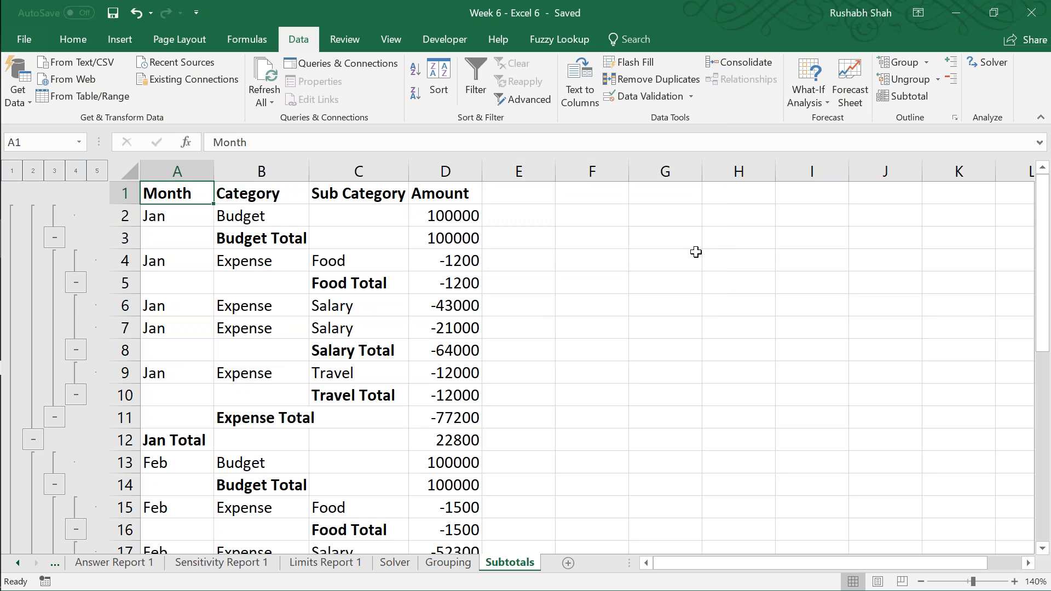
# Step: Remove all subtotals from the budget table and save the workbook
pyautogui.click(884, 97)
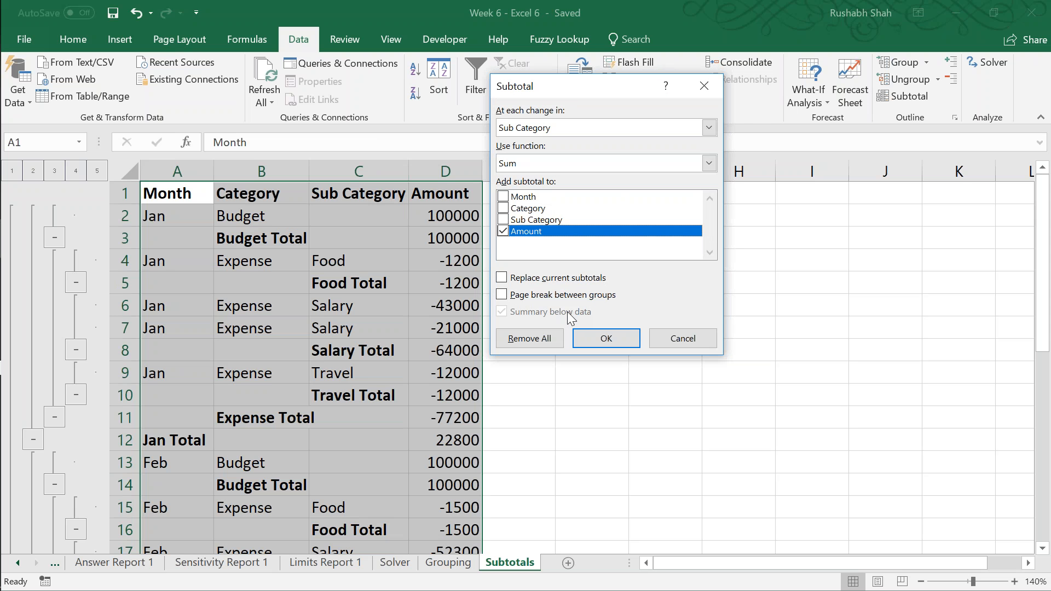
pyautogui.click(546, 341)
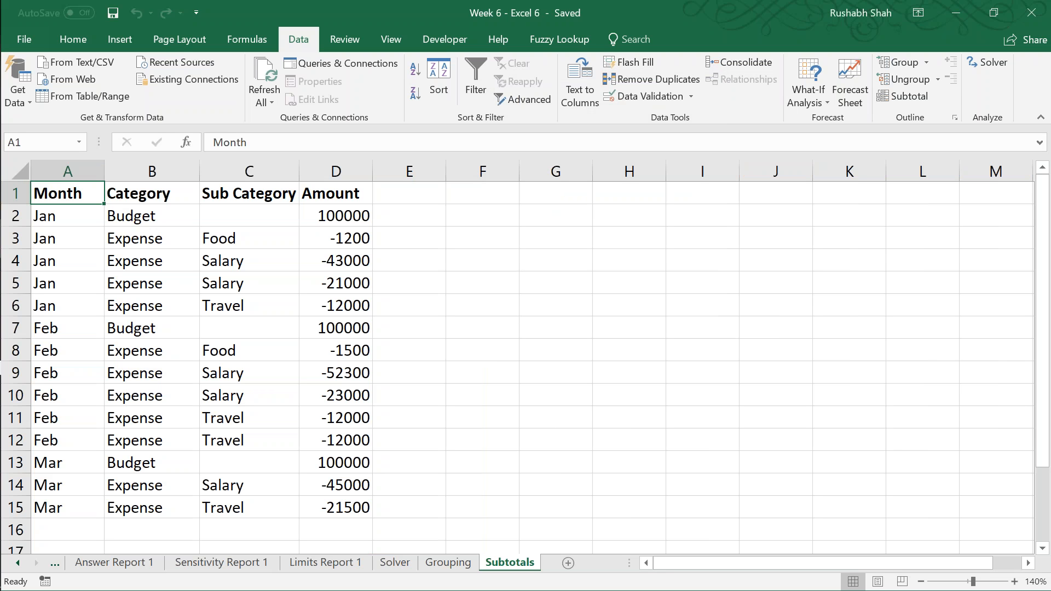
pyautogui.hotkey('ctrl', 's')
# Step: Add Sum subtotals of Amount at each change in Month to the budget table
pyautogui.click(919, 96)
pyautogui.click(592, 134)
pyautogui.click(577, 139)
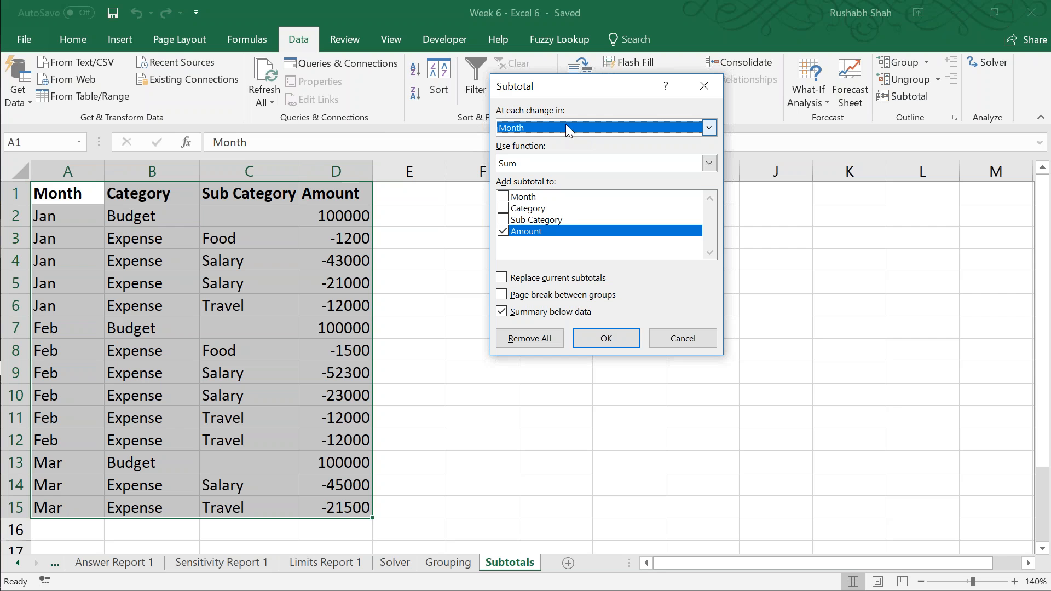
pyautogui.click(606, 341)
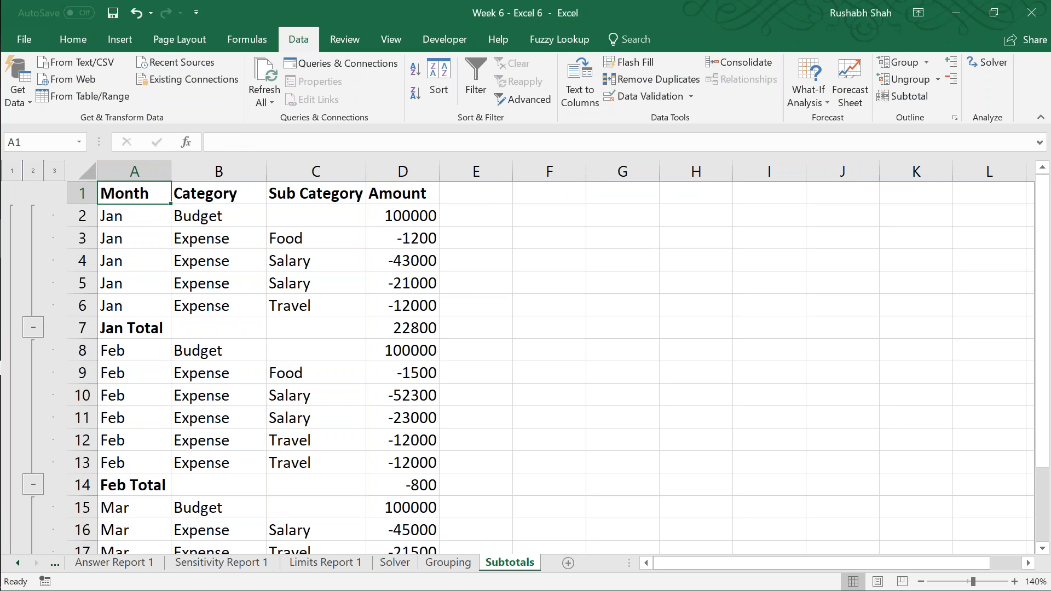
# Step: Add a second level of Sum subtotals of Amount at each change in Category, keeping the month subtotals
pyautogui.click(904, 96)
pyautogui.click(524, 129)
pyautogui.click(539, 149)
pyautogui.press('Return')
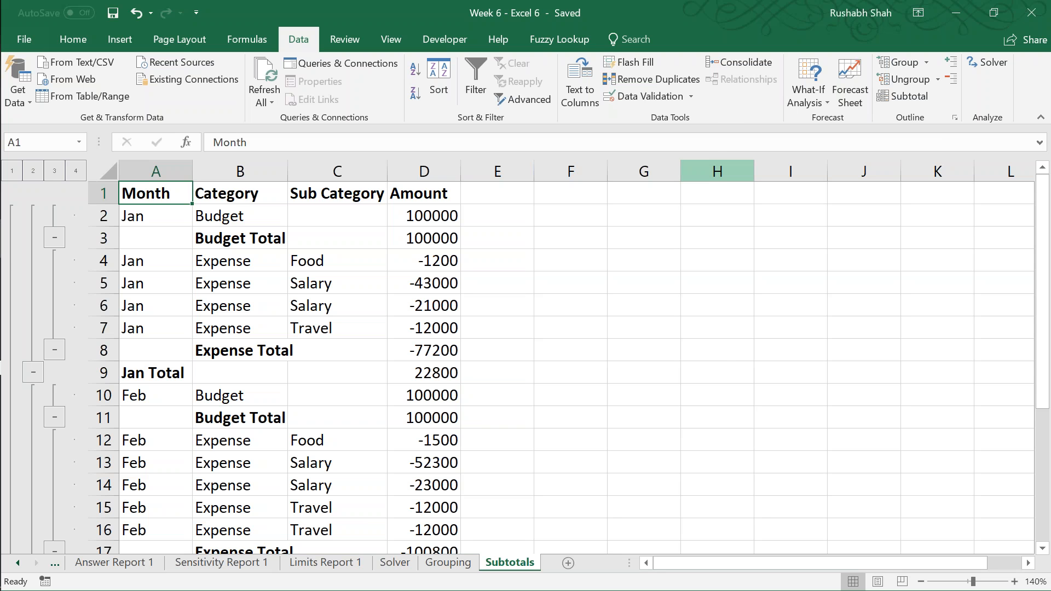
# Step: Add a third level of Sum subtotals of Amount at each change in Sub Category with page breaks between groups, and save the workbook
pyautogui.click(903, 96)
pyautogui.click(540, 128)
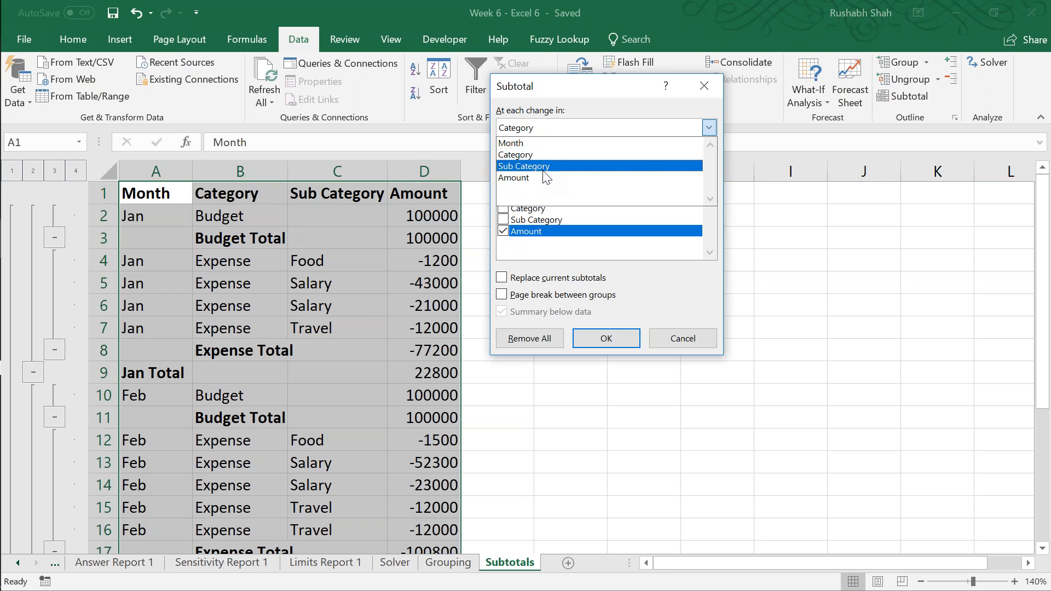
pyautogui.click(543, 166)
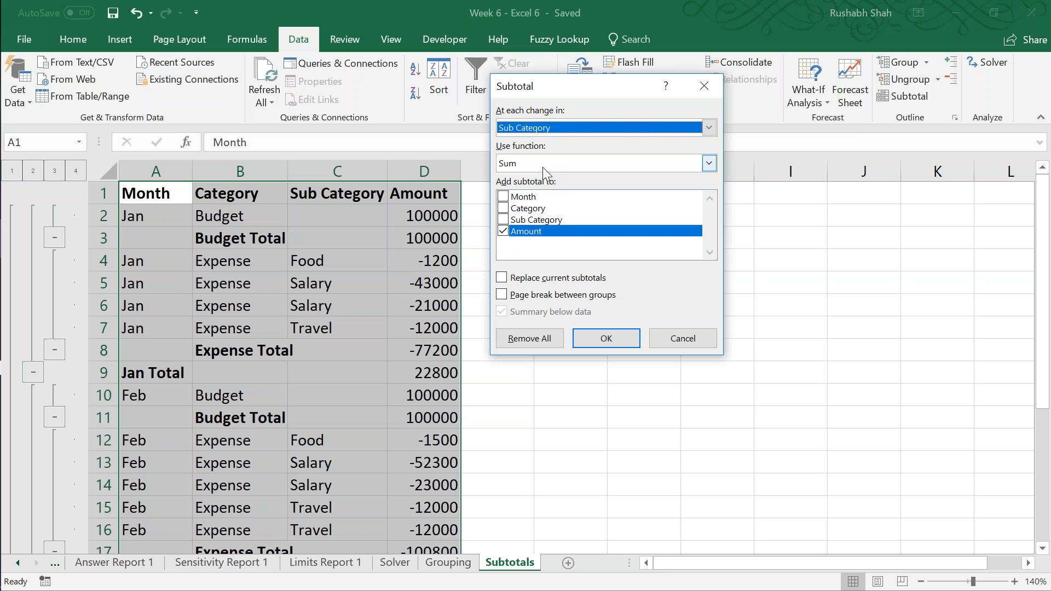
pyautogui.click(552, 297)
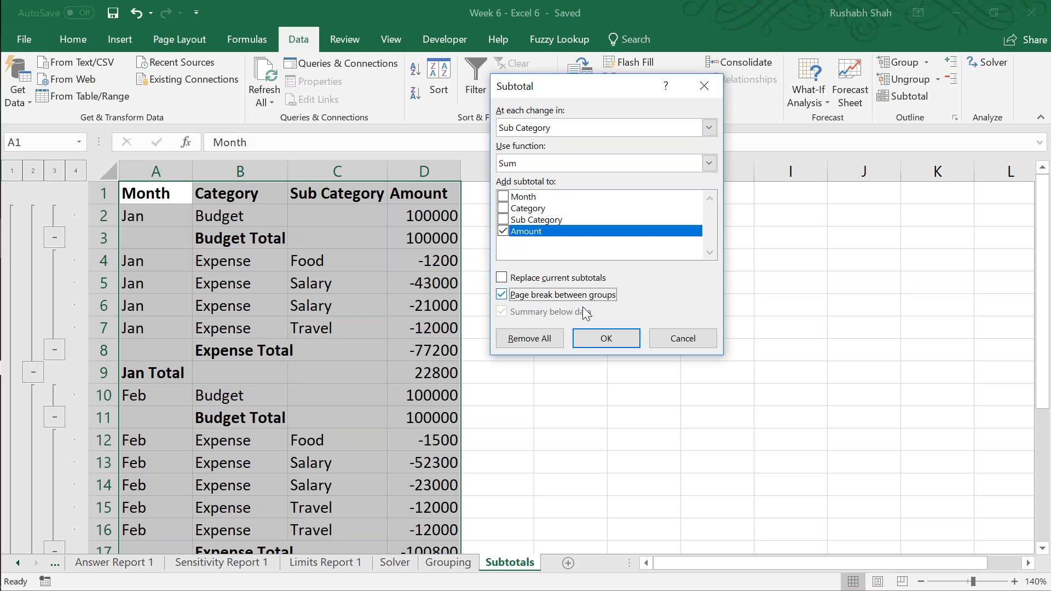
pyautogui.click(596, 340)
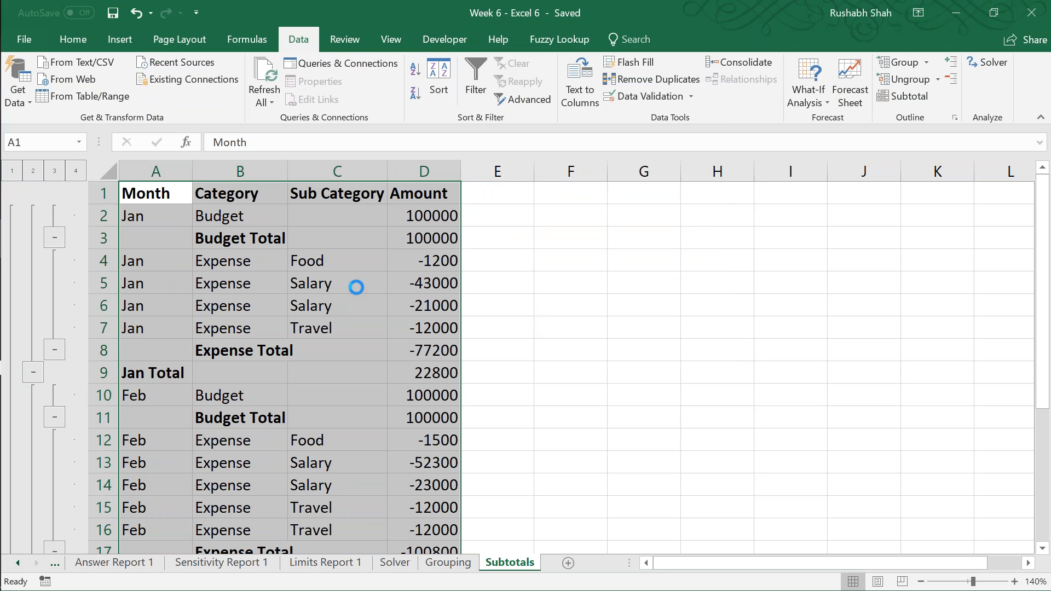
pyautogui.hotkey('ctrl', 's')
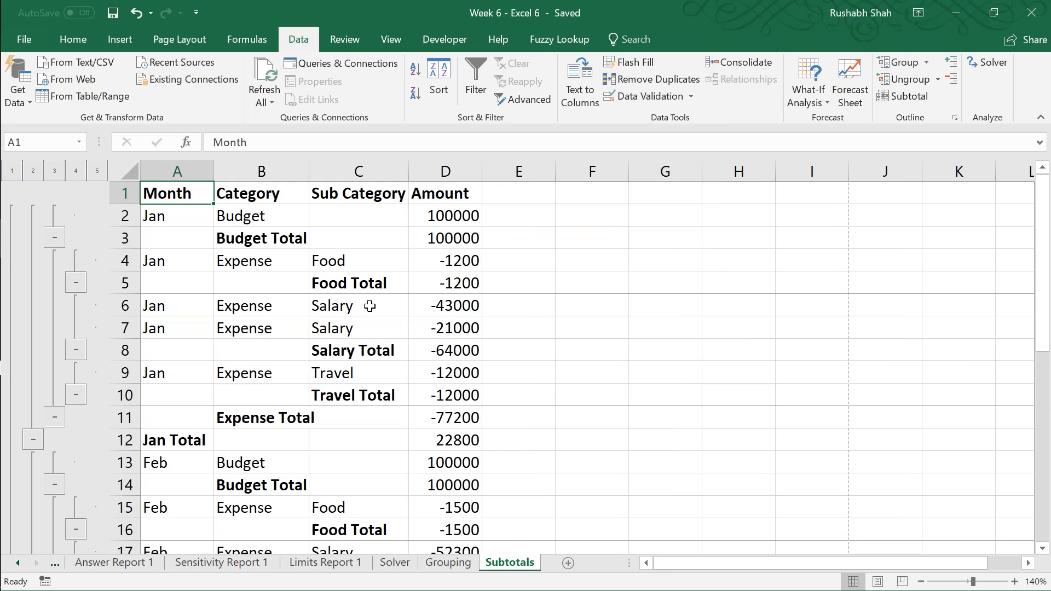
# Step: Examine the print preview pages to see how the sub category page breaks split the budget table
pyautogui.hotkey('ctrl', 'p')
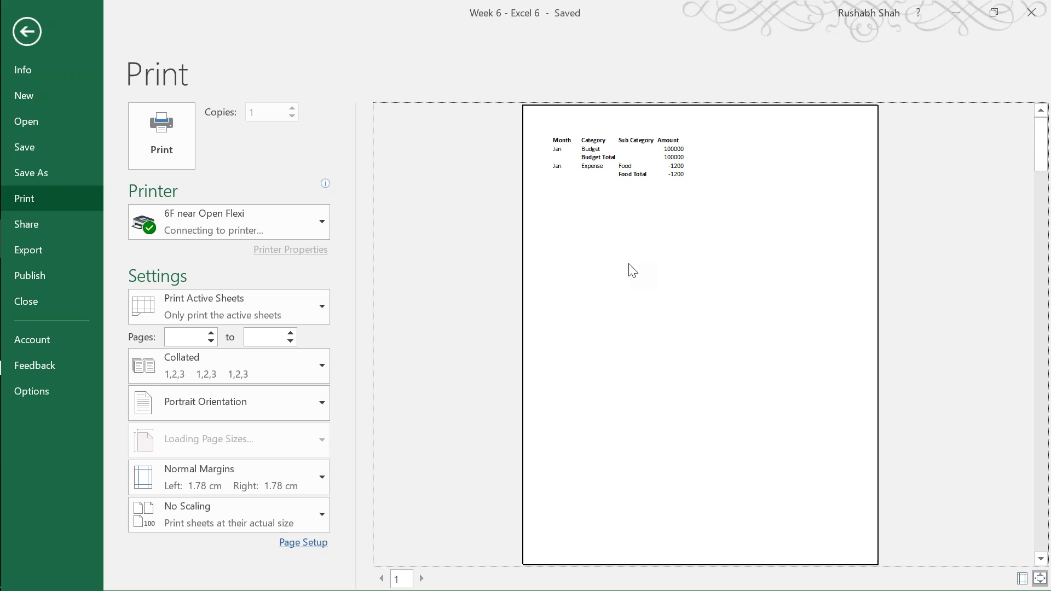
pyautogui.scroll(-3, 629, 269)
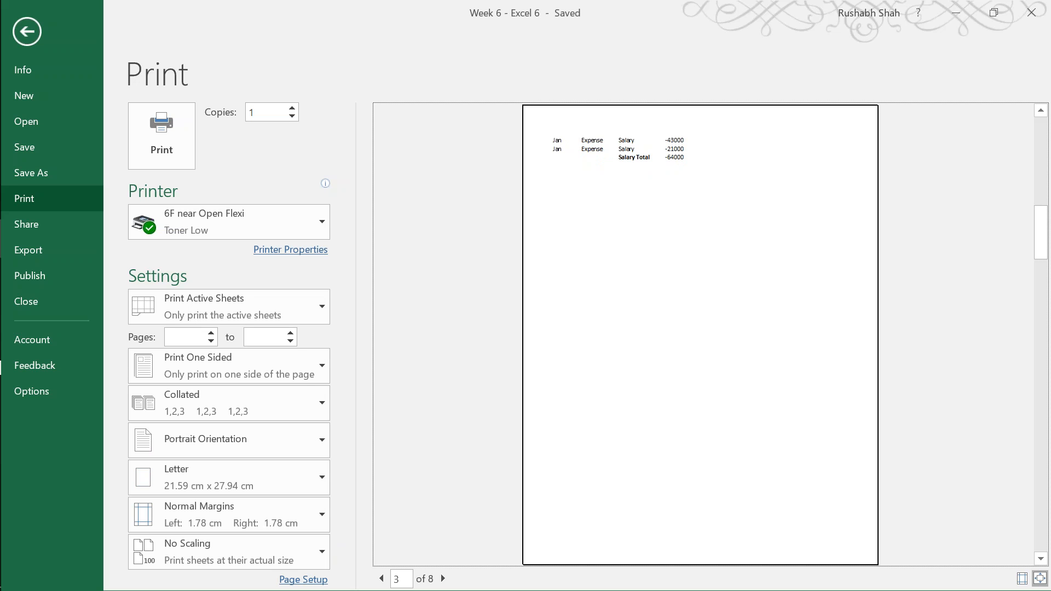
pyautogui.scroll(-2, 700, 334)
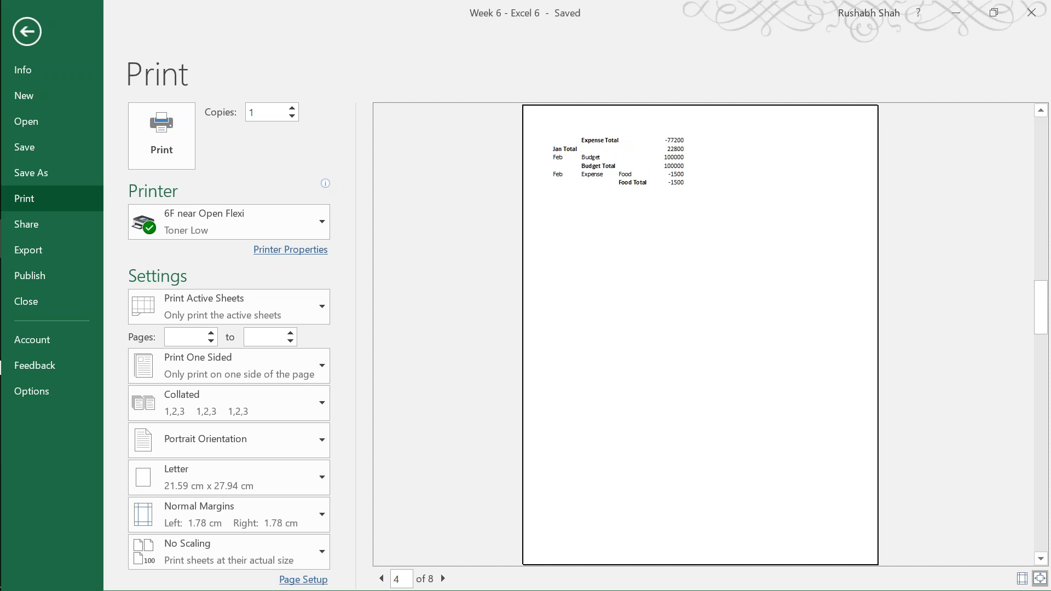
pyautogui.scroll(-3, 700, 334)
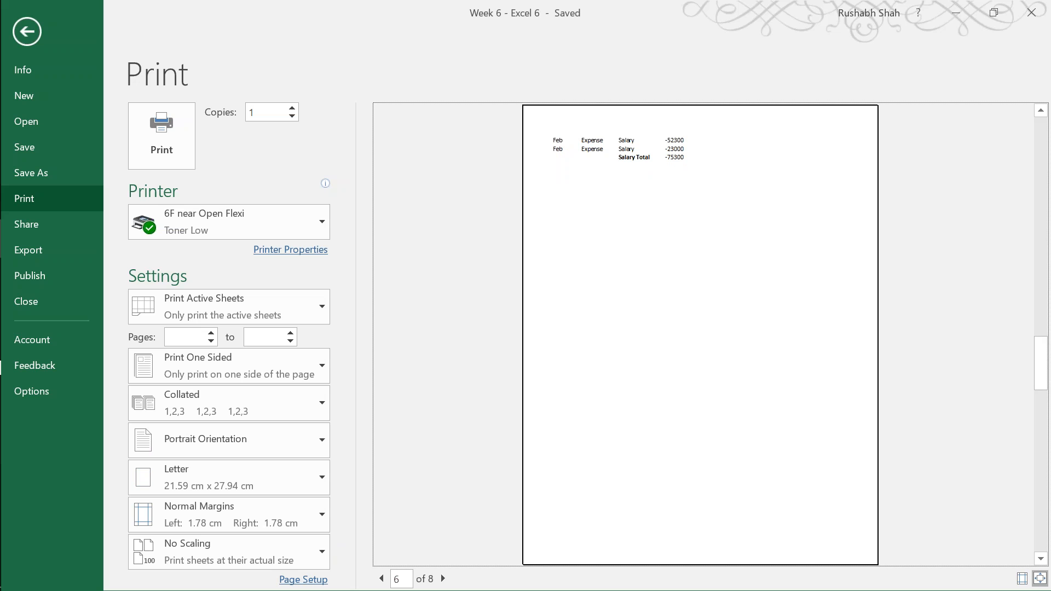
pyautogui.scroll(-2, 700, 335)
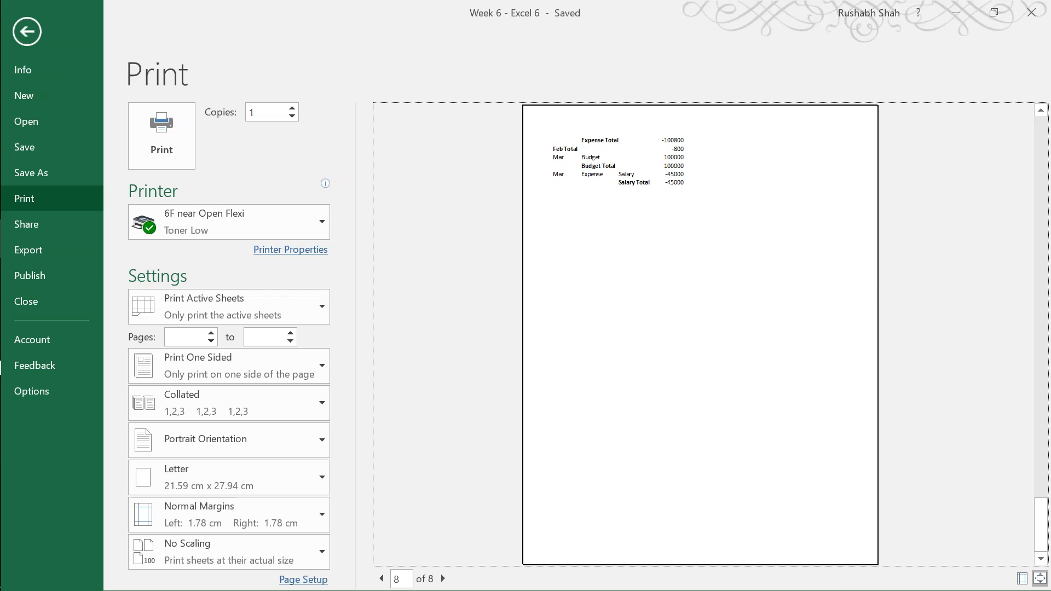
pyautogui.press('Escape')
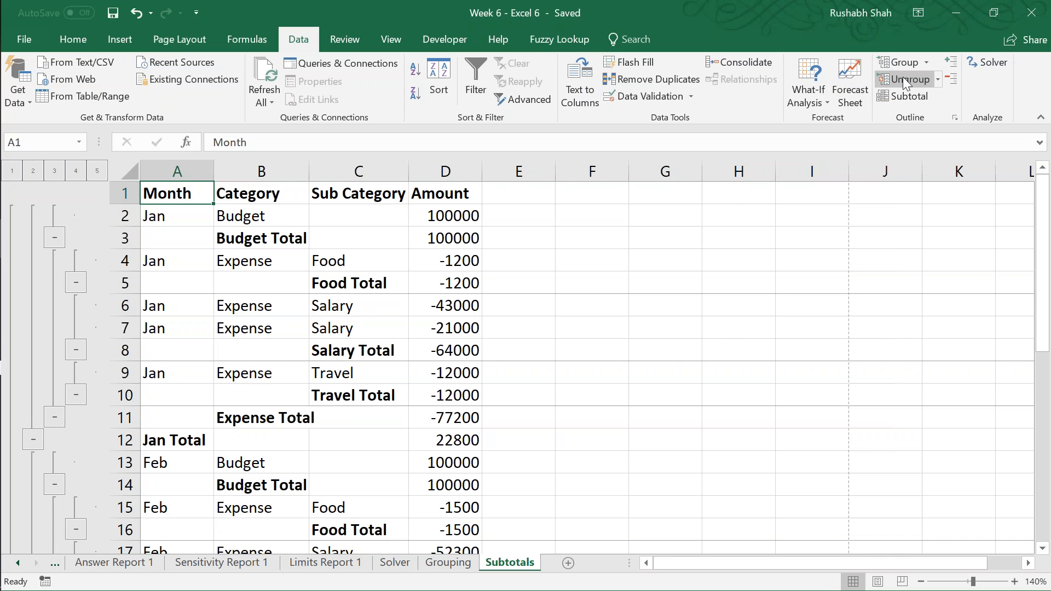
# Step: Remove all subtotals and add Sum subtotals of Amount at each change in Month with page breaks between groups
pyautogui.click(904, 97)
pyautogui.click(527, 339)
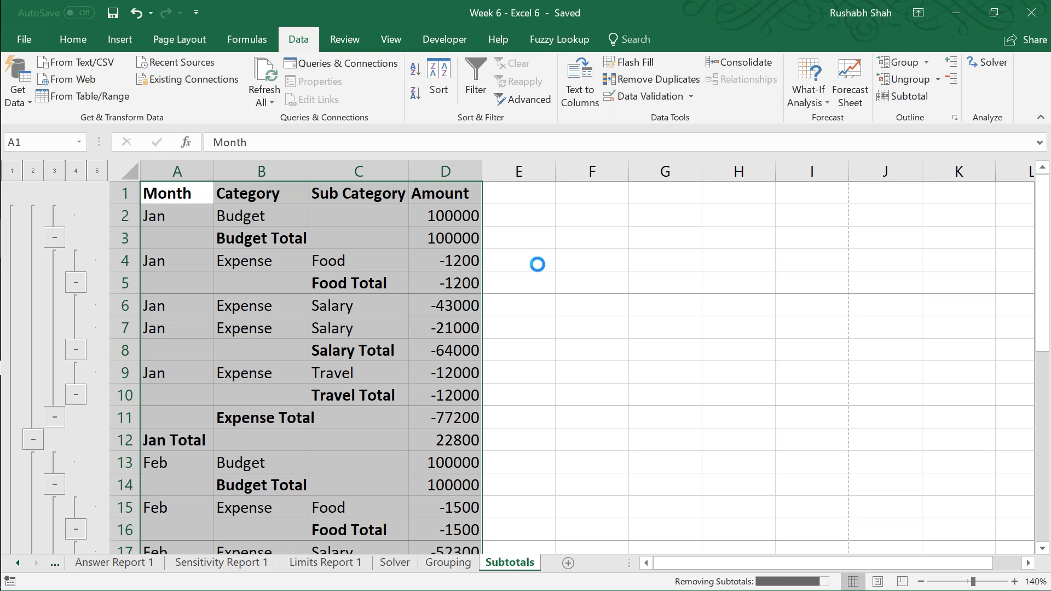
pyautogui.click(892, 97)
pyautogui.click(542, 128)
pyautogui.click(533, 144)
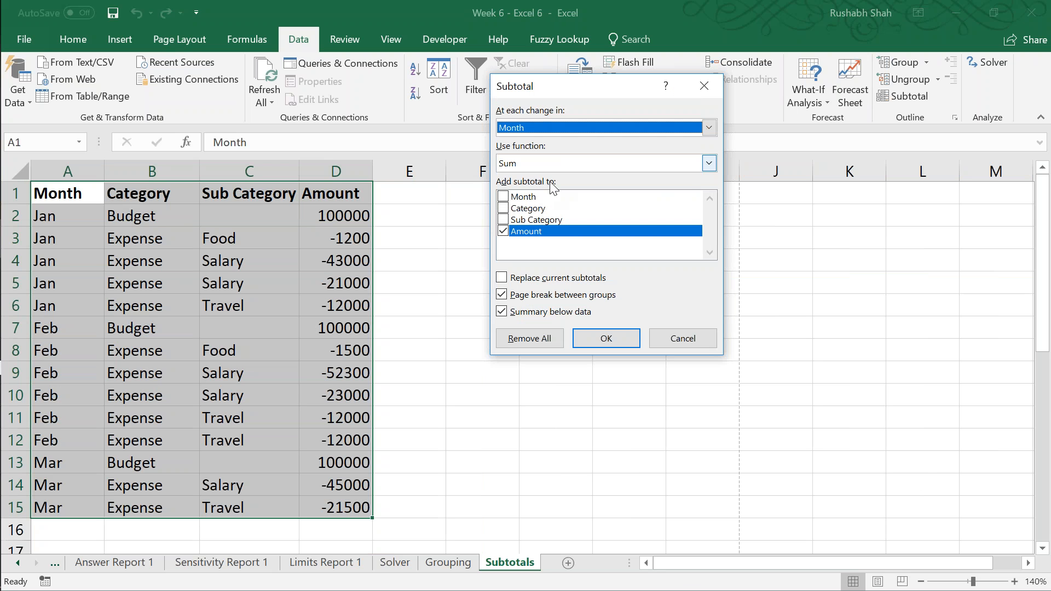
pyautogui.click(612, 338)
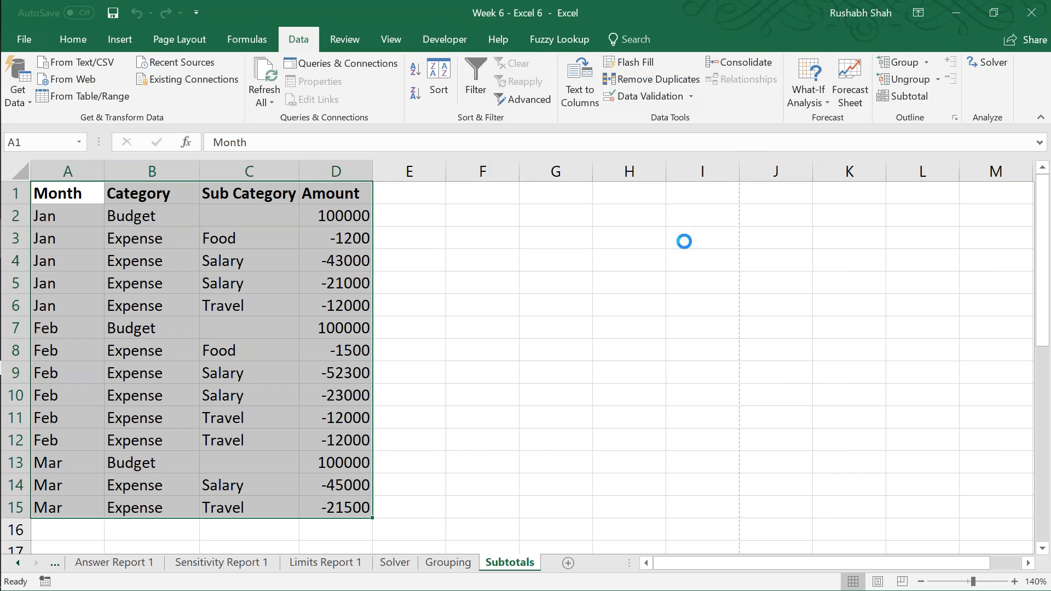
# Step: Add Sum subtotals of Amount at each change in Category without page breaks, keeping the month subtotals
pyautogui.click(903, 97)
pyautogui.click(544, 128)
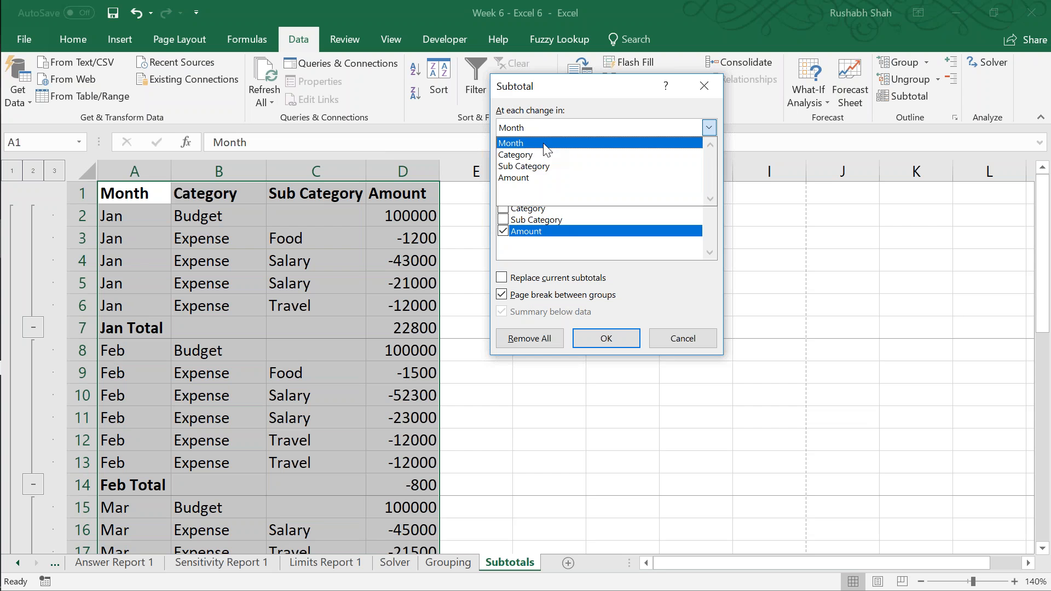
pyautogui.click(546, 154)
pyautogui.click(549, 294)
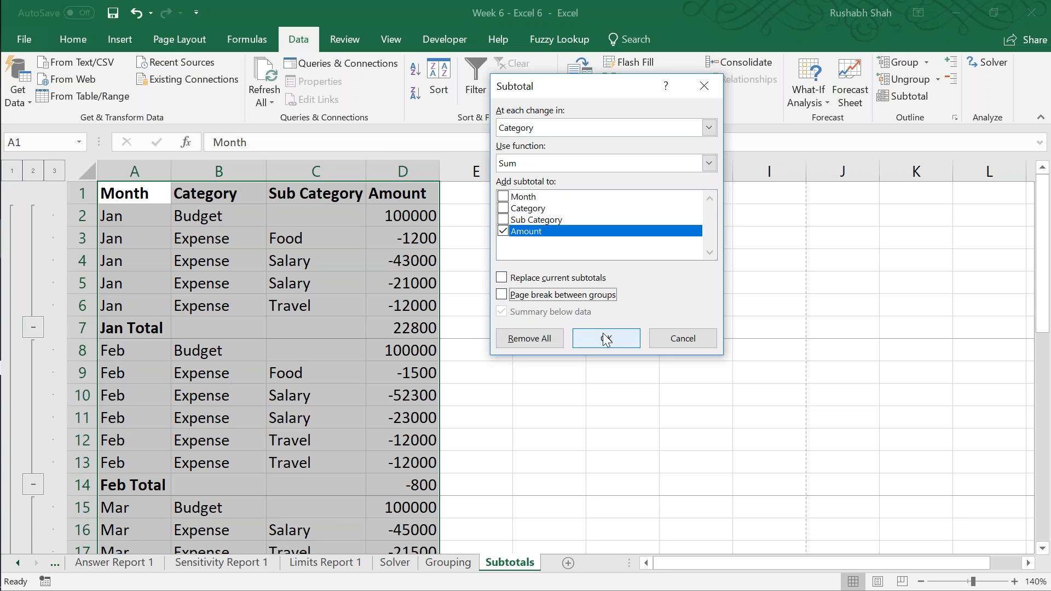
pyautogui.click(605, 339)
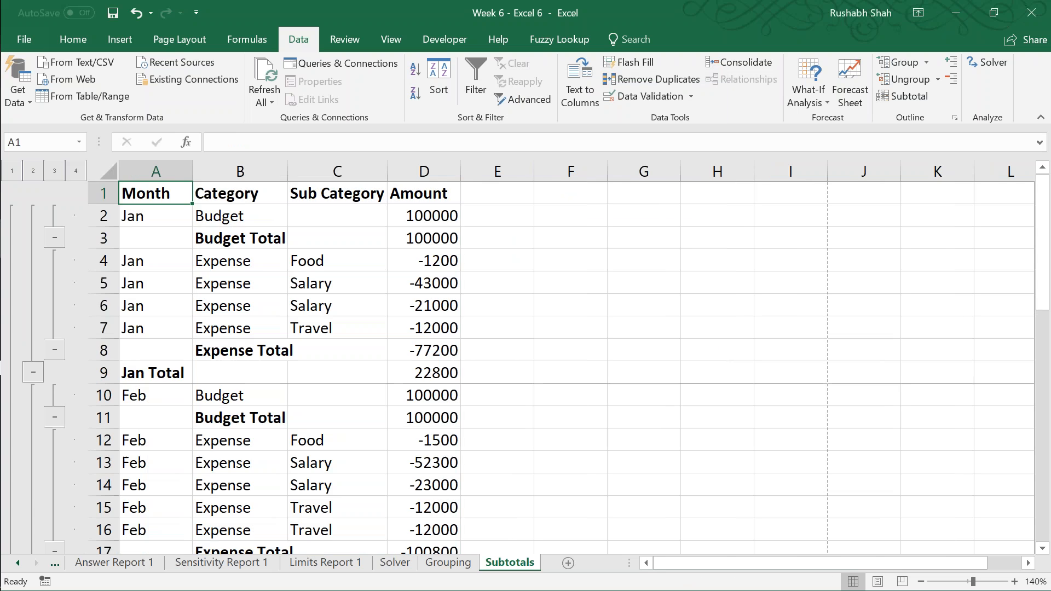
# Step: Add a third level of Sum subtotals of Amount at each change in Sub Category without page breaks, keeping the existing subtotals
pyautogui.click(903, 97)
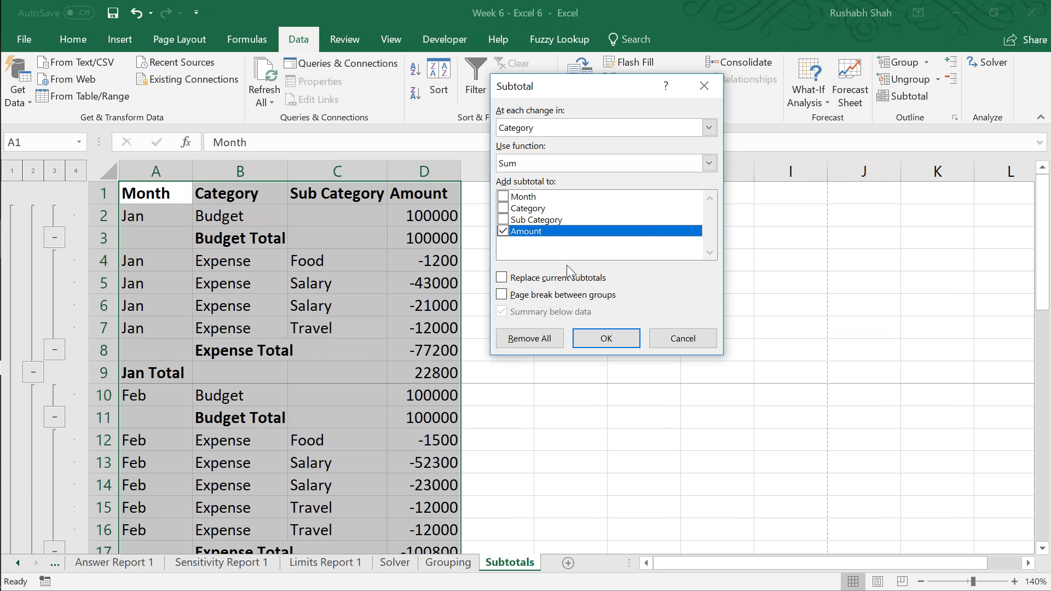
pyautogui.click(708, 127)
pyautogui.click(547, 166)
pyautogui.click(606, 338)
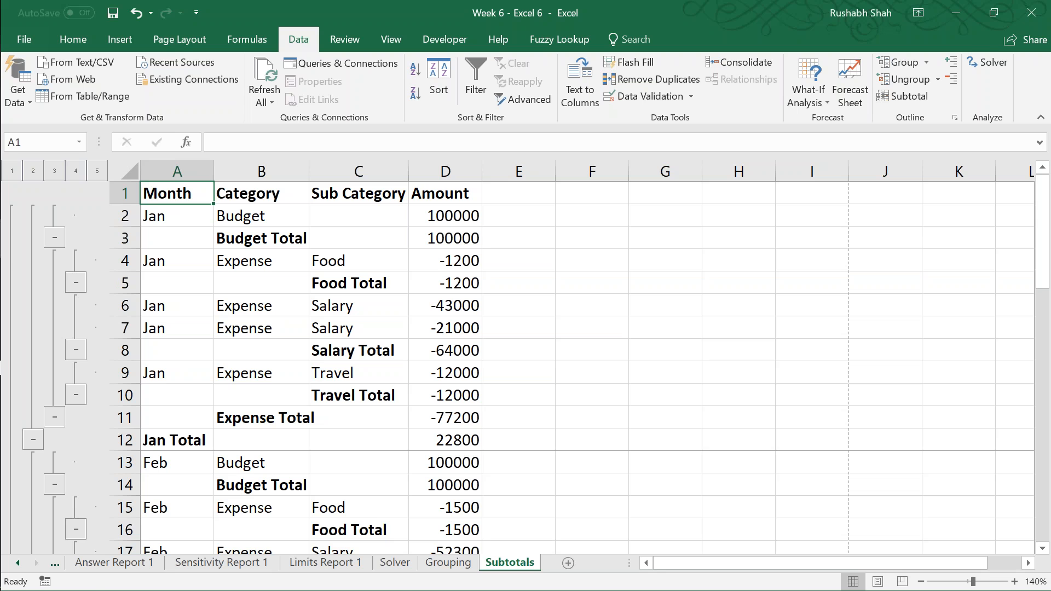
# Step: Examine the print preview pages to check the page split by month and the header row on each page
pyautogui.hotkey('ctrl', 'p')
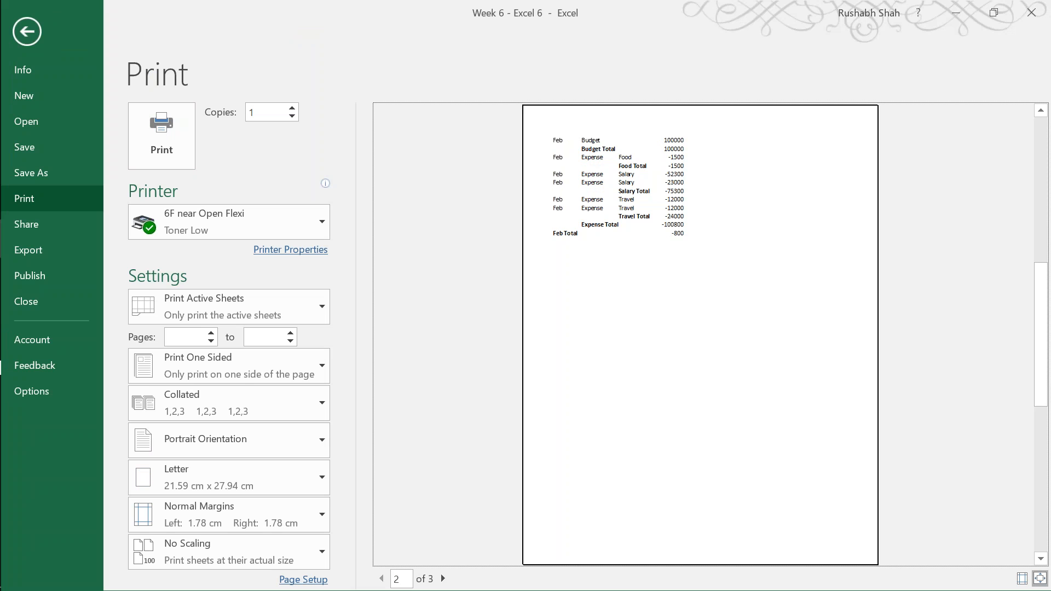
pyautogui.scroll(-1, 700, 335)
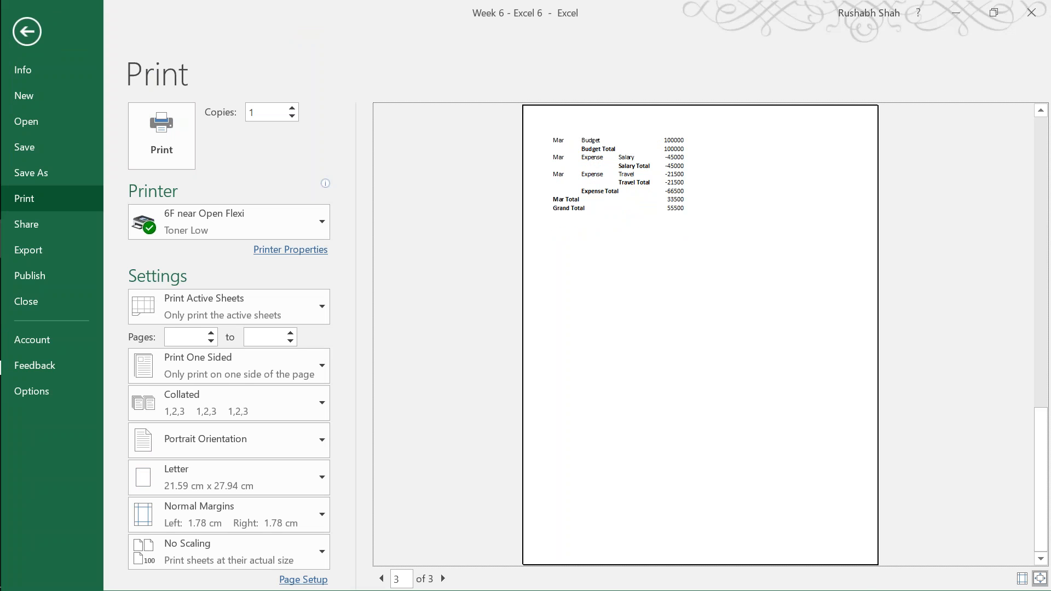
pyautogui.press('Escape')
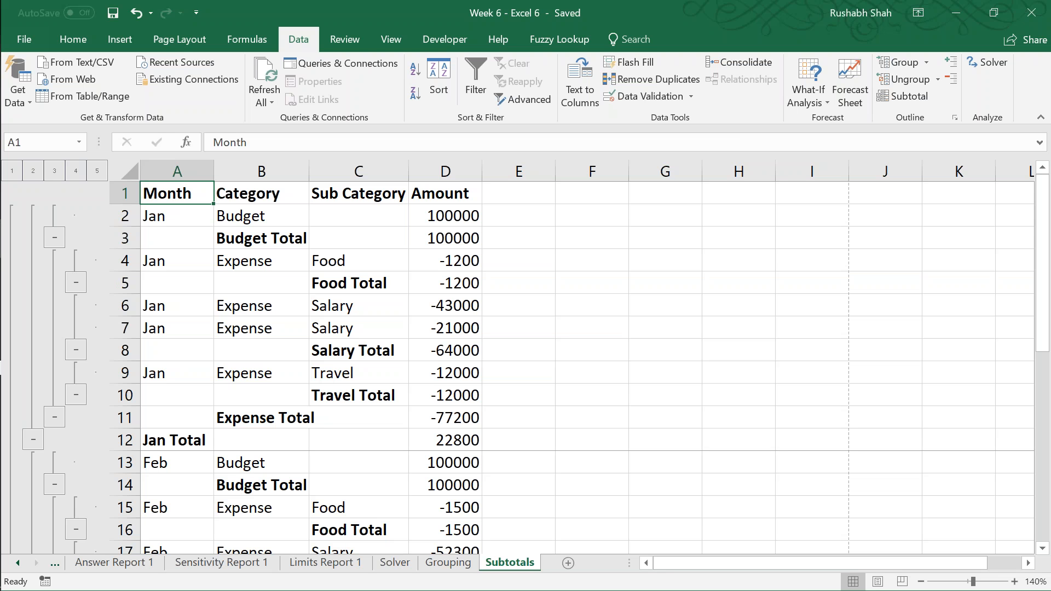
pyautogui.hotkey('ctrl', 'p')
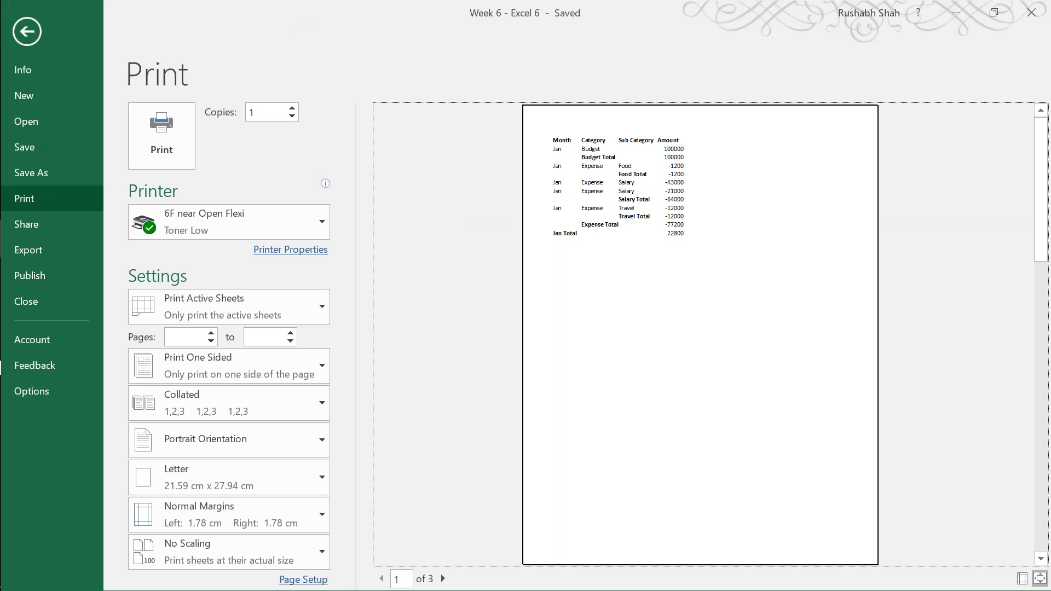
pyautogui.scroll(-2, 700, 334)
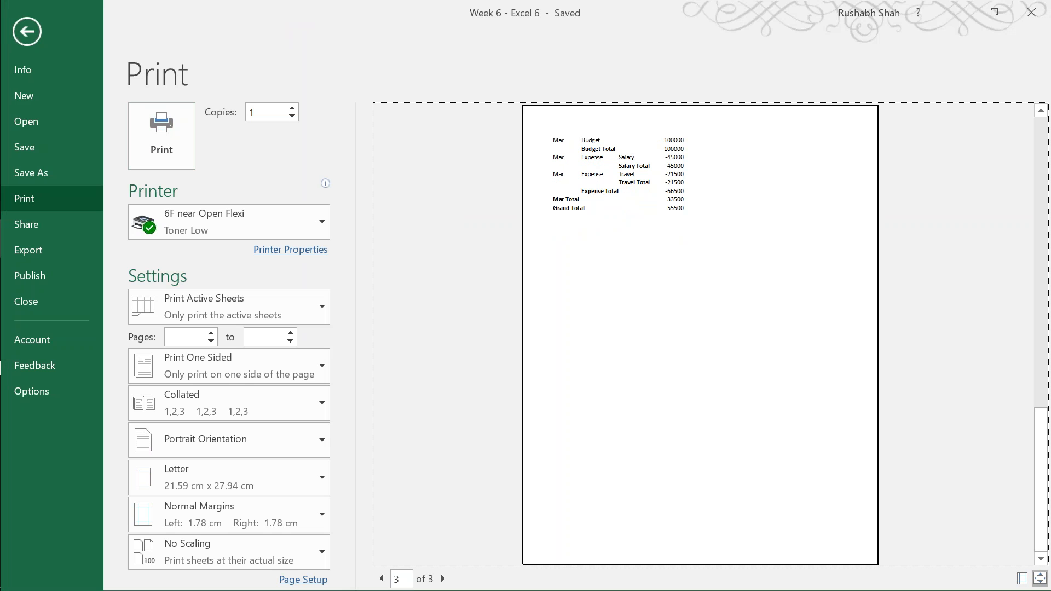
pyautogui.scroll(1, 700, 334)
pyautogui.scroll(1, 700, 334)
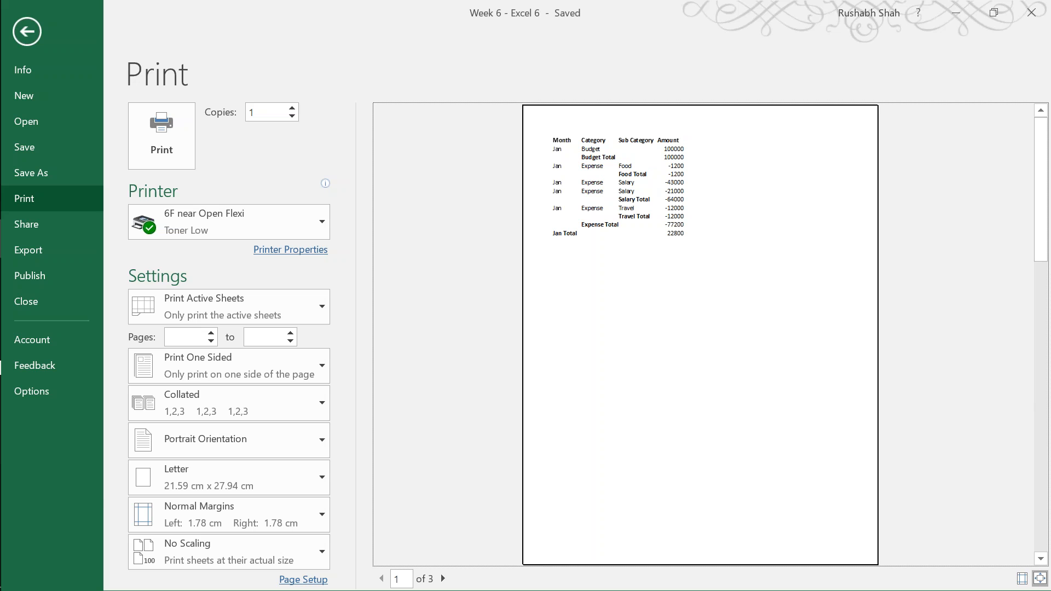
pyautogui.press('Escape')
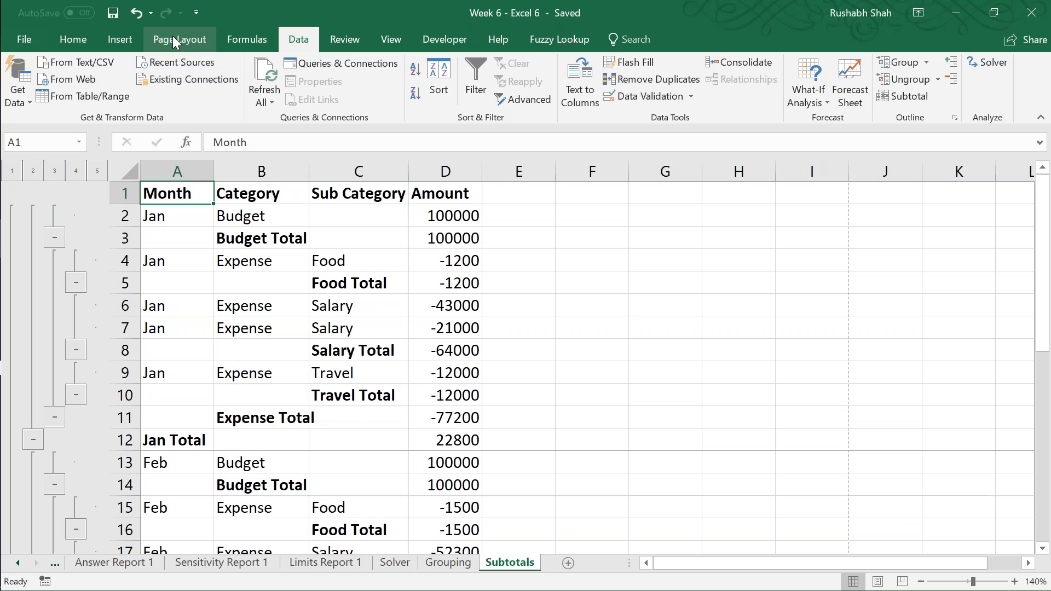
# Step: Set row 1 ($1:$1) as the print title row to repeat at the top of every page
pyautogui.click(174, 40)
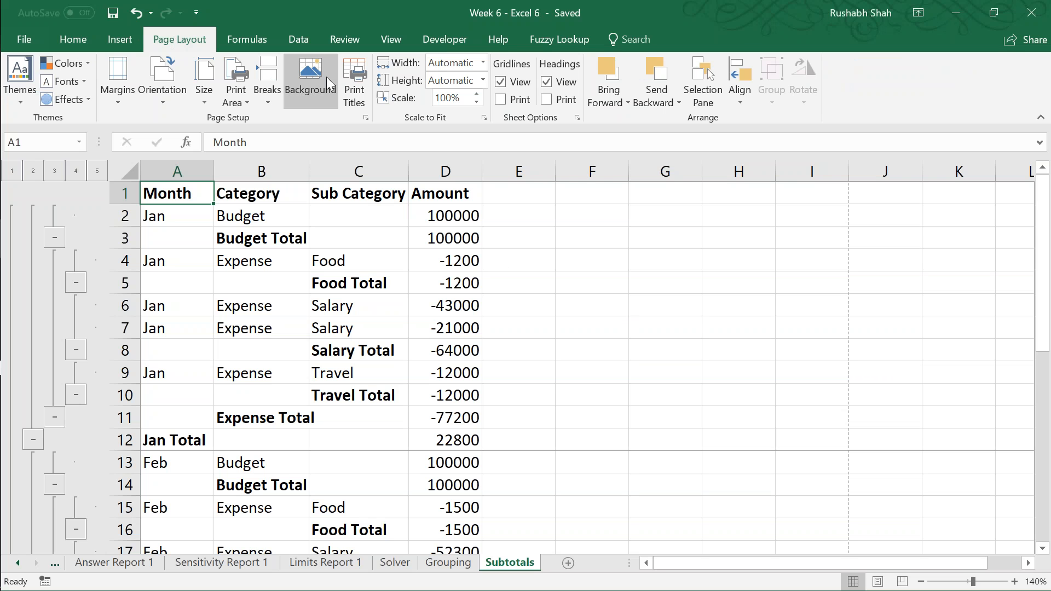
pyautogui.click(354, 82)
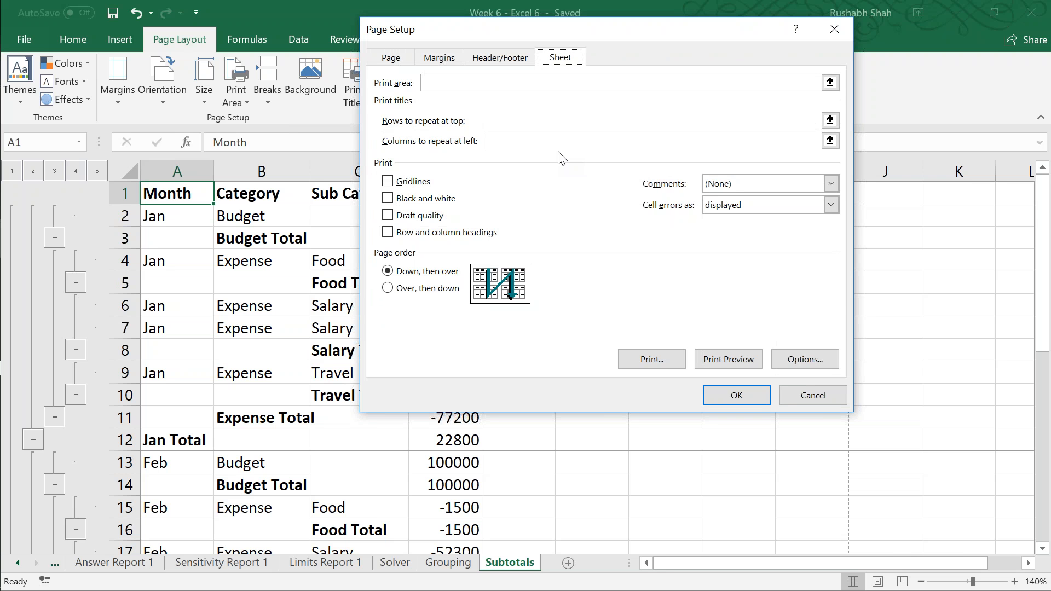
pyautogui.click(537, 120)
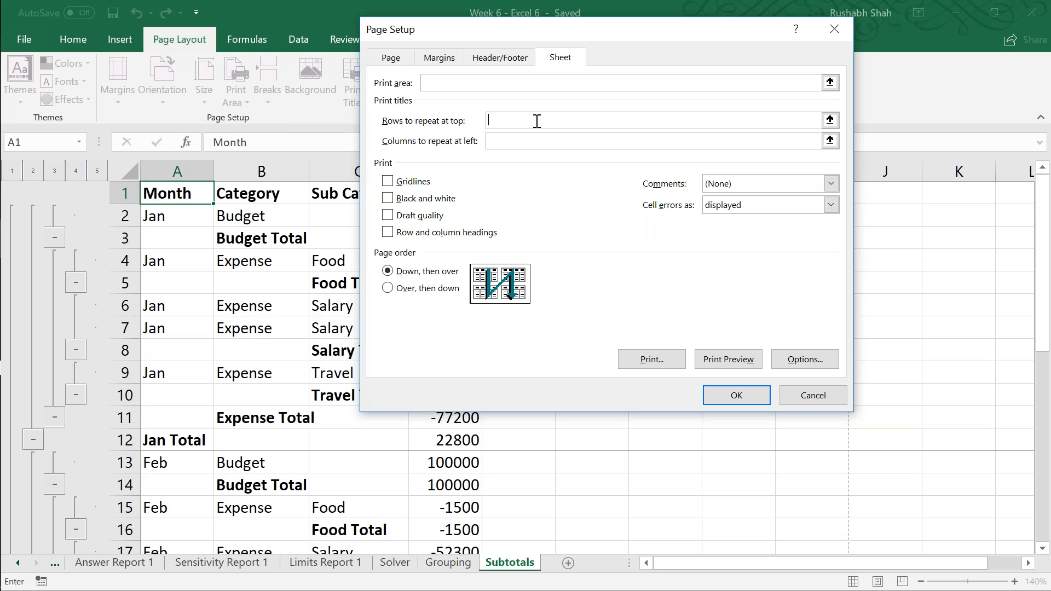
pyautogui.click(125, 194)
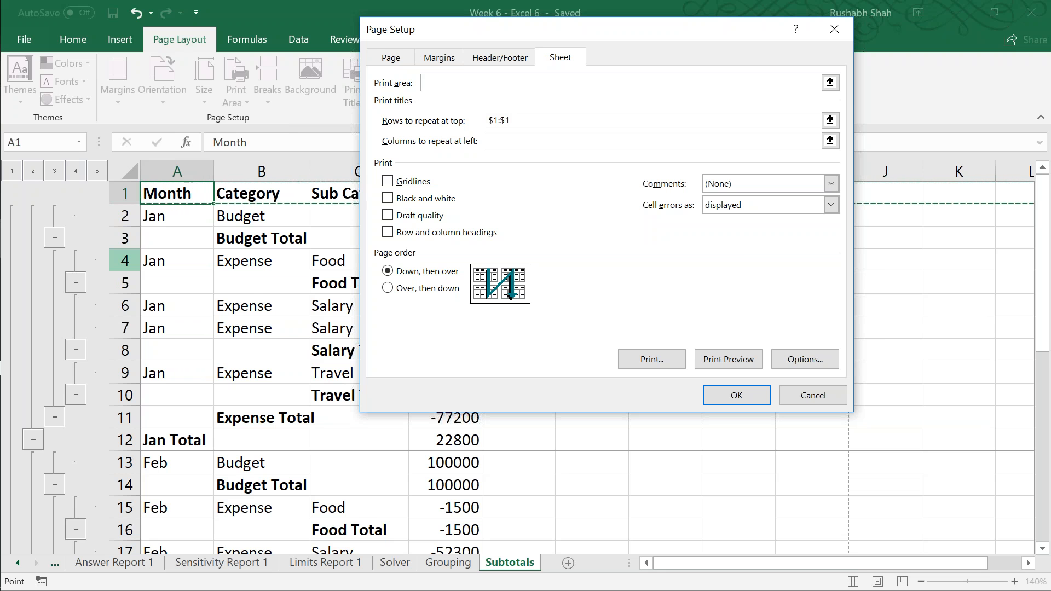
pyautogui.moveTo(623, 34); pyautogui.dragTo(429, 30)
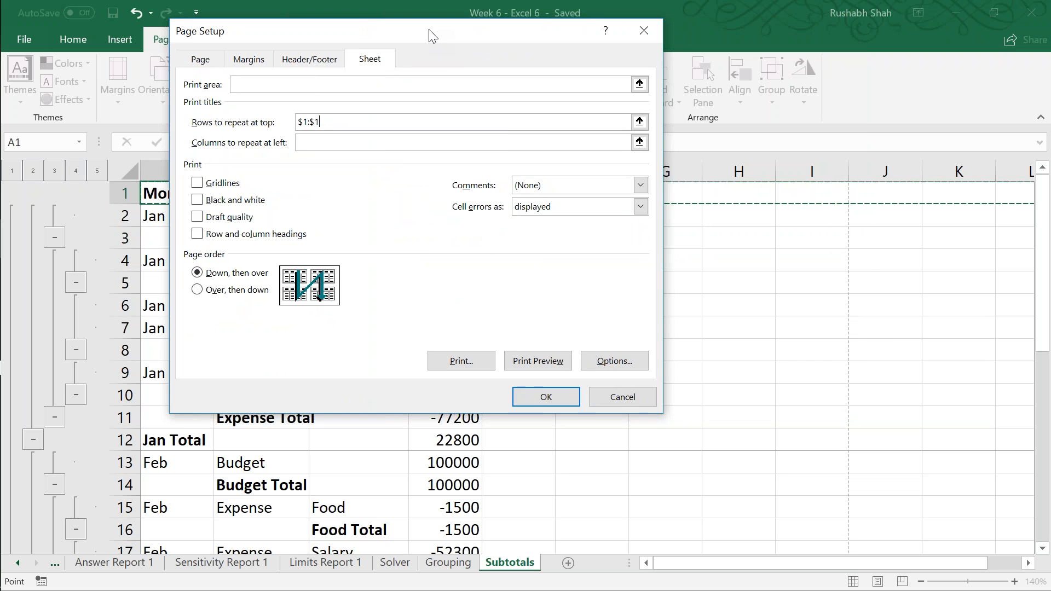
# Step: Apply the print title, check the header row on each page in the print preview, and save the workbook
pyautogui.click(535, 361)
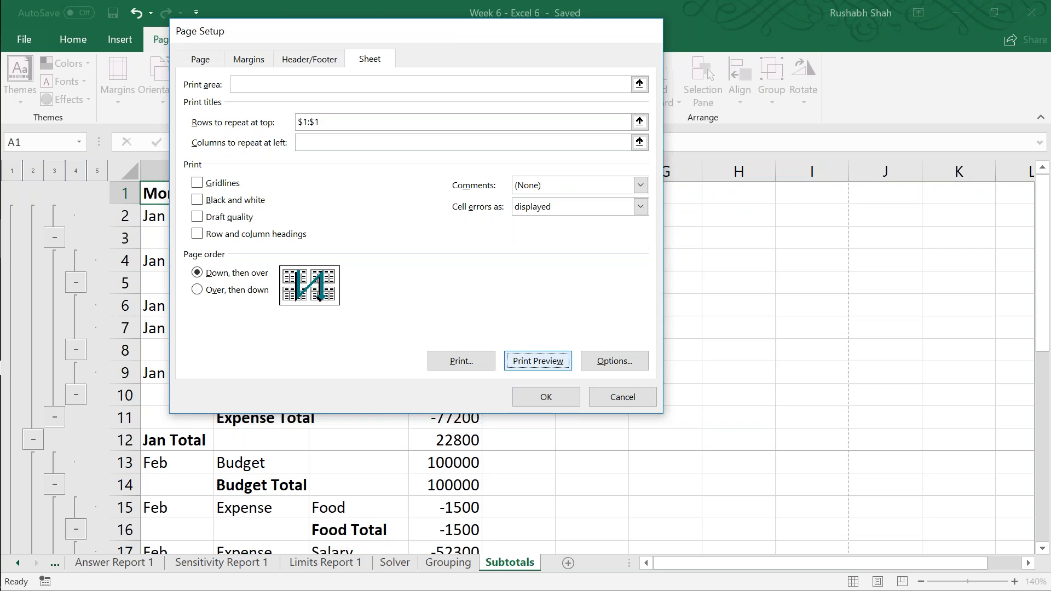
pyautogui.scroll(-2, 700, 334)
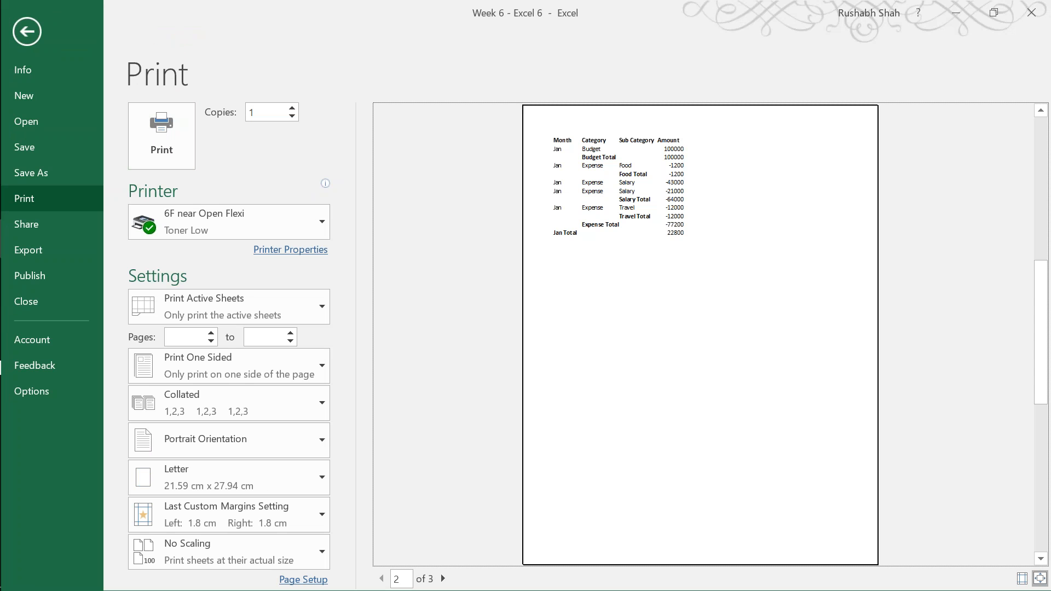
pyautogui.scroll(2, 700, 334)
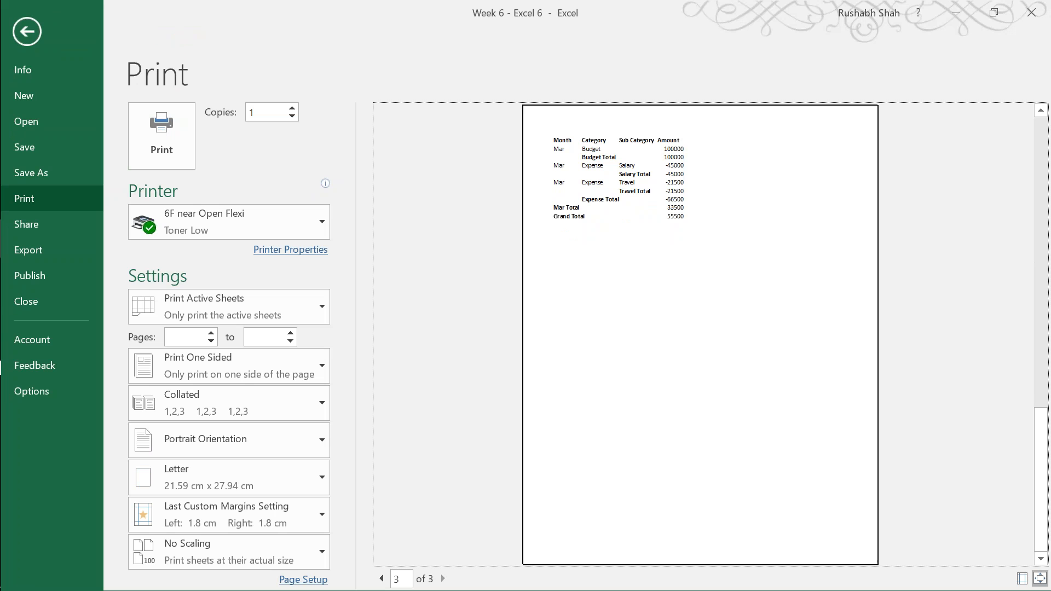
pyautogui.scroll(-1, 701, 333)
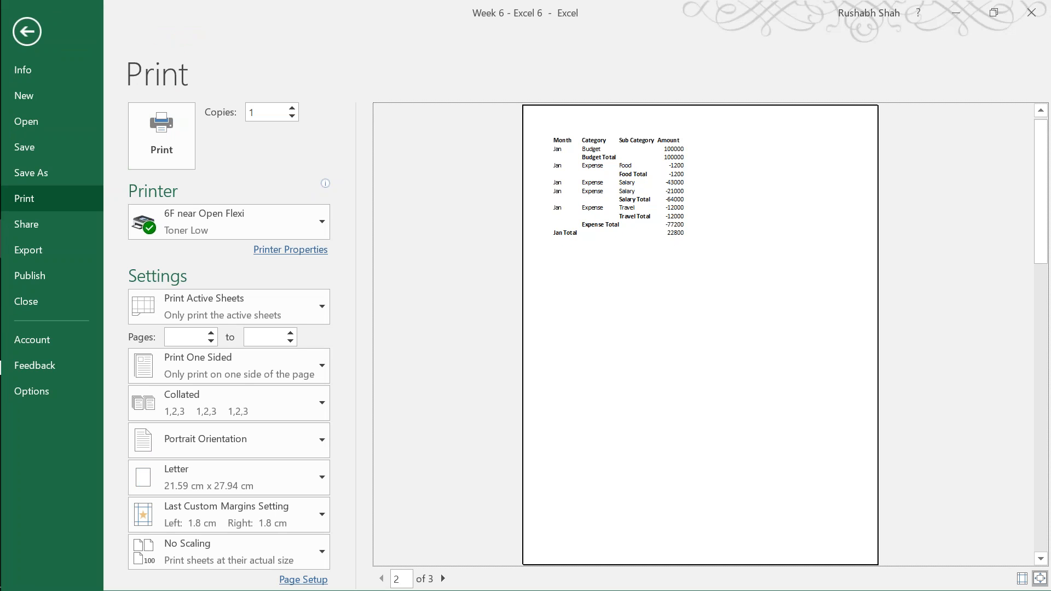
pyautogui.scroll(-1, 700, 333)
pyautogui.scroll(1, 701, 334)
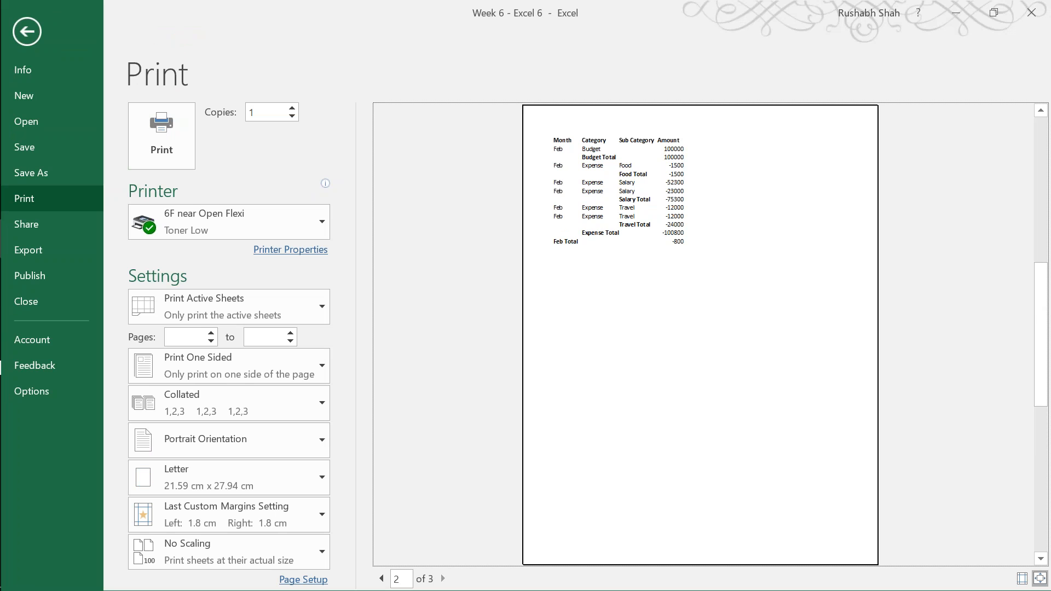
pyautogui.scroll(1, 701, 334)
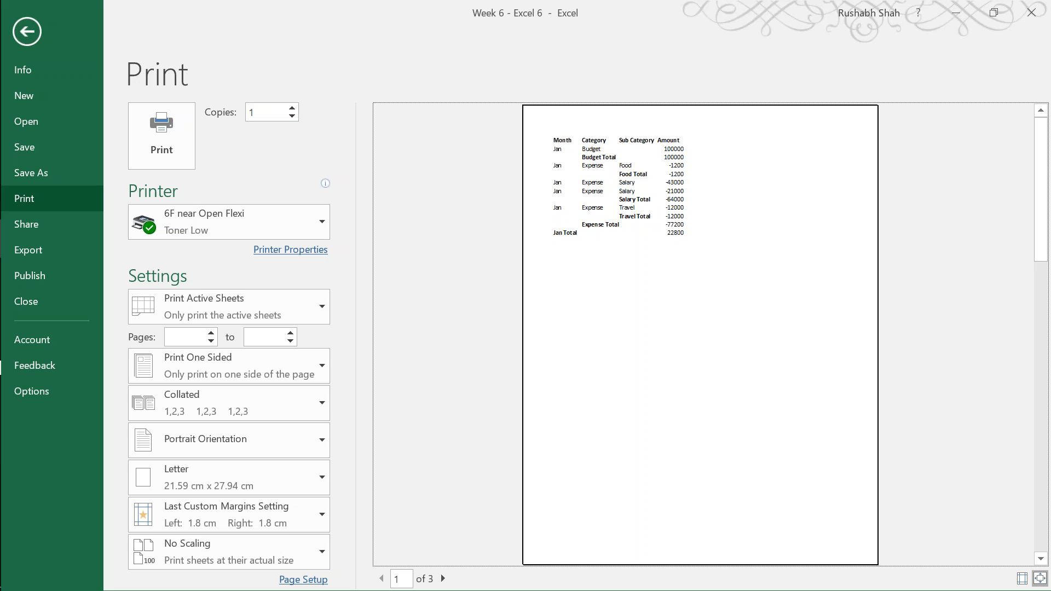
pyautogui.press('Escape')
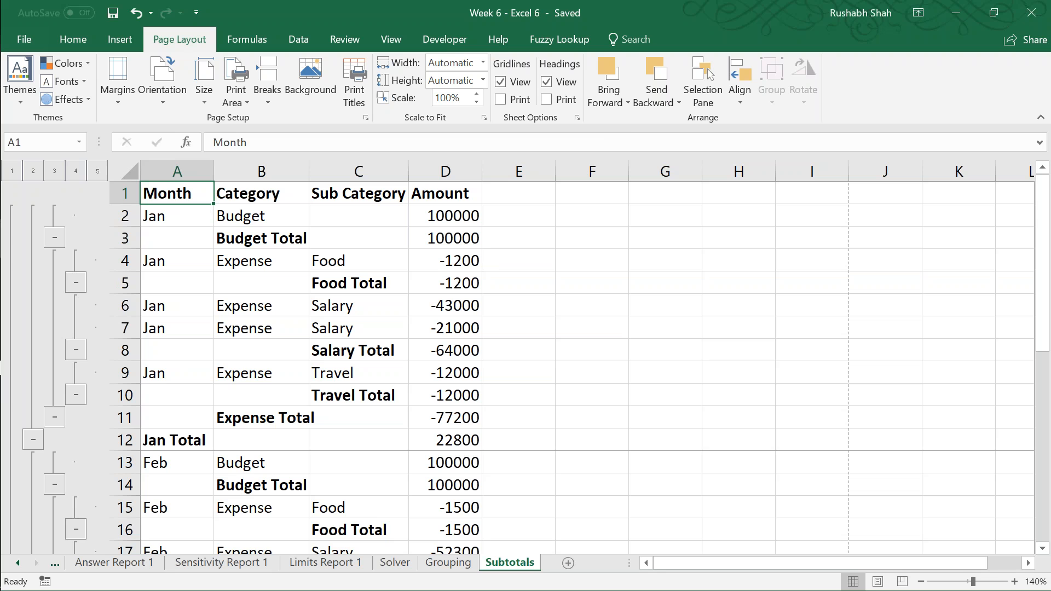
pyautogui.hotkey('ctrl', 's')
pyautogui.hotkey('alt', 'Tab')
pyautogui.hotkey('alt', 'Tab')
pyautogui.hotkey('alt', 'Tab')
pyautogui.hotkey('alt', 'Tab')
pyautogui.hotkey('alt', 'Tab')
pyautogui.hotkey('ctrl', 'a')
pyautogui.hotkey('alt', 'Tab')
pyautogui.click(844, 450)
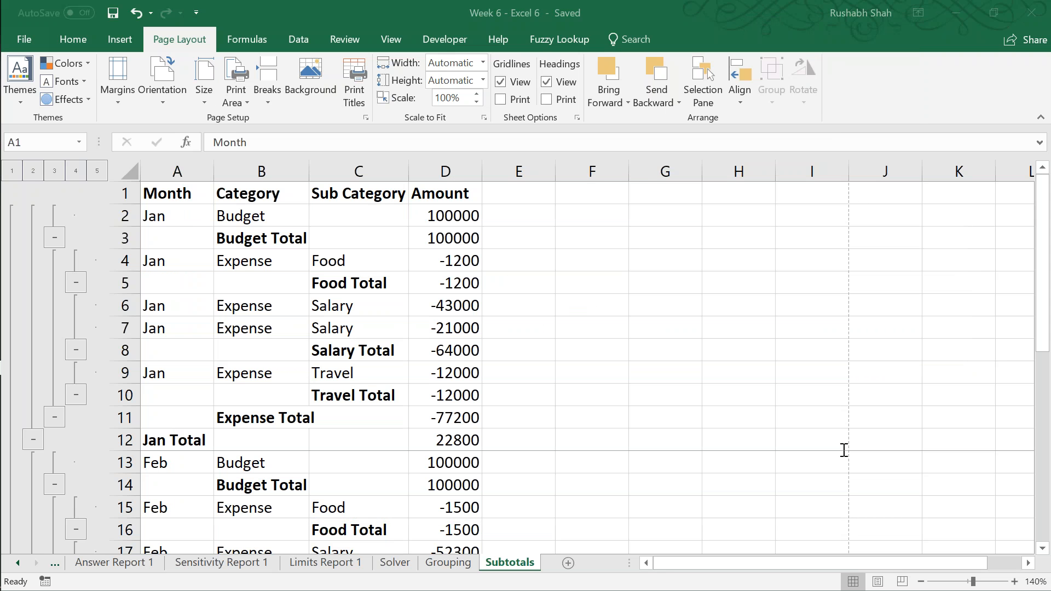
pyautogui.click(604, 7)
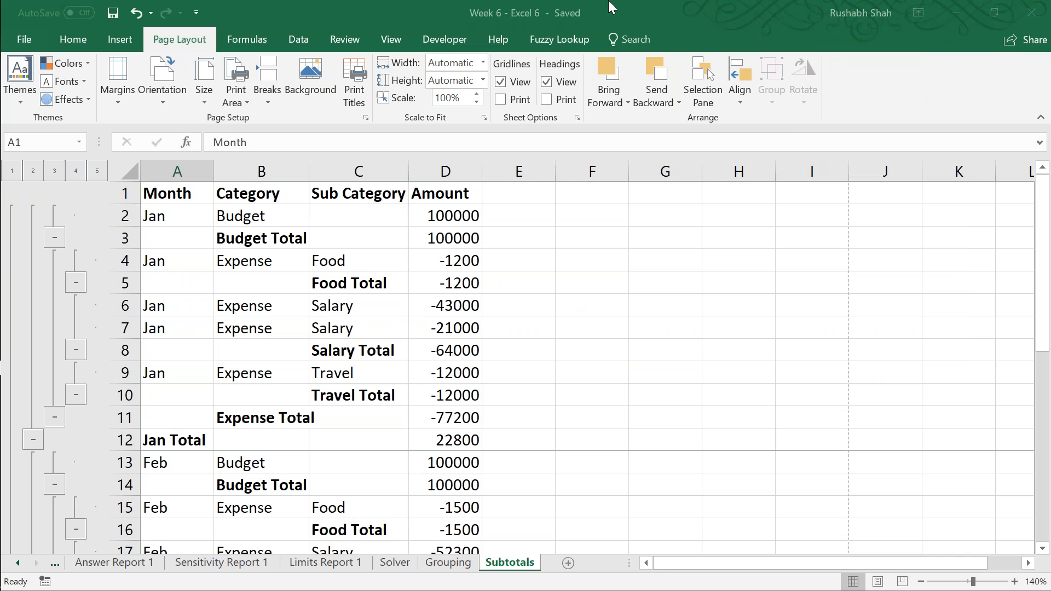